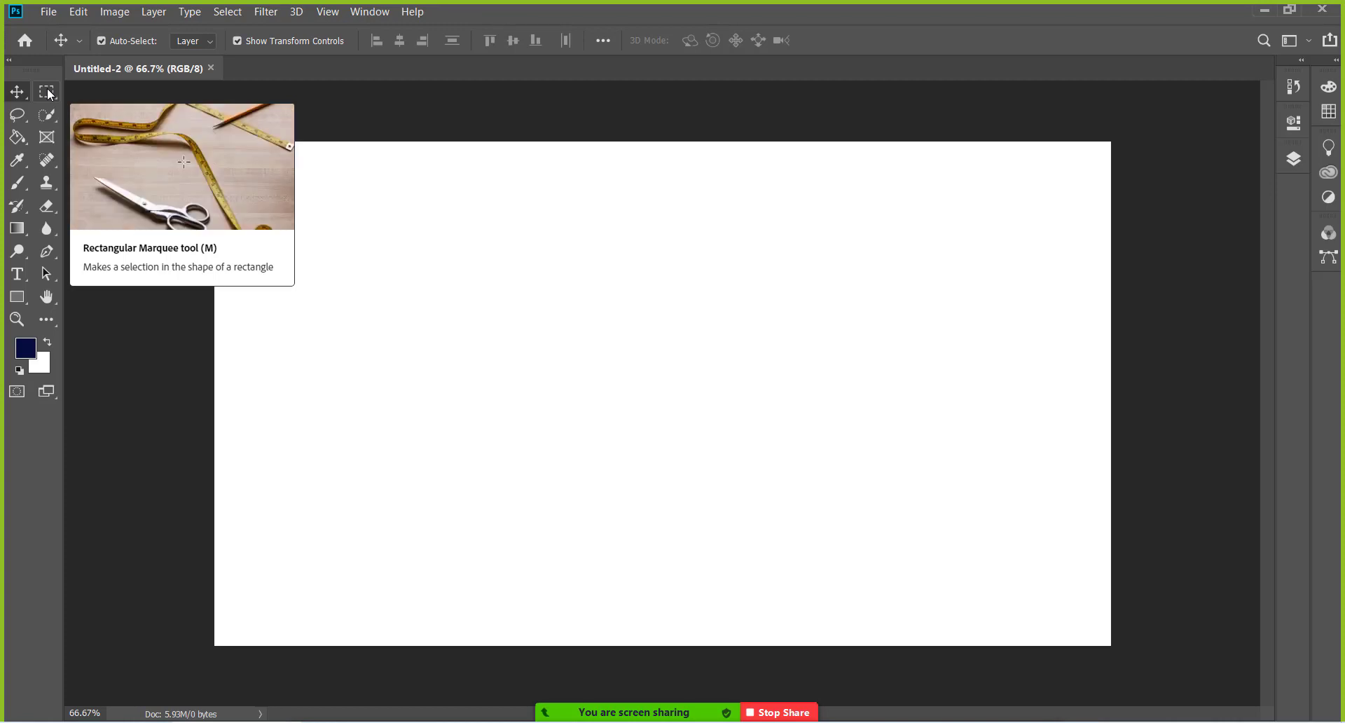
# Step: Try the Rectangular Marquee tool and its selection shapes, return to Move, then show the Layers panel
pyautogui.click(48, 92)
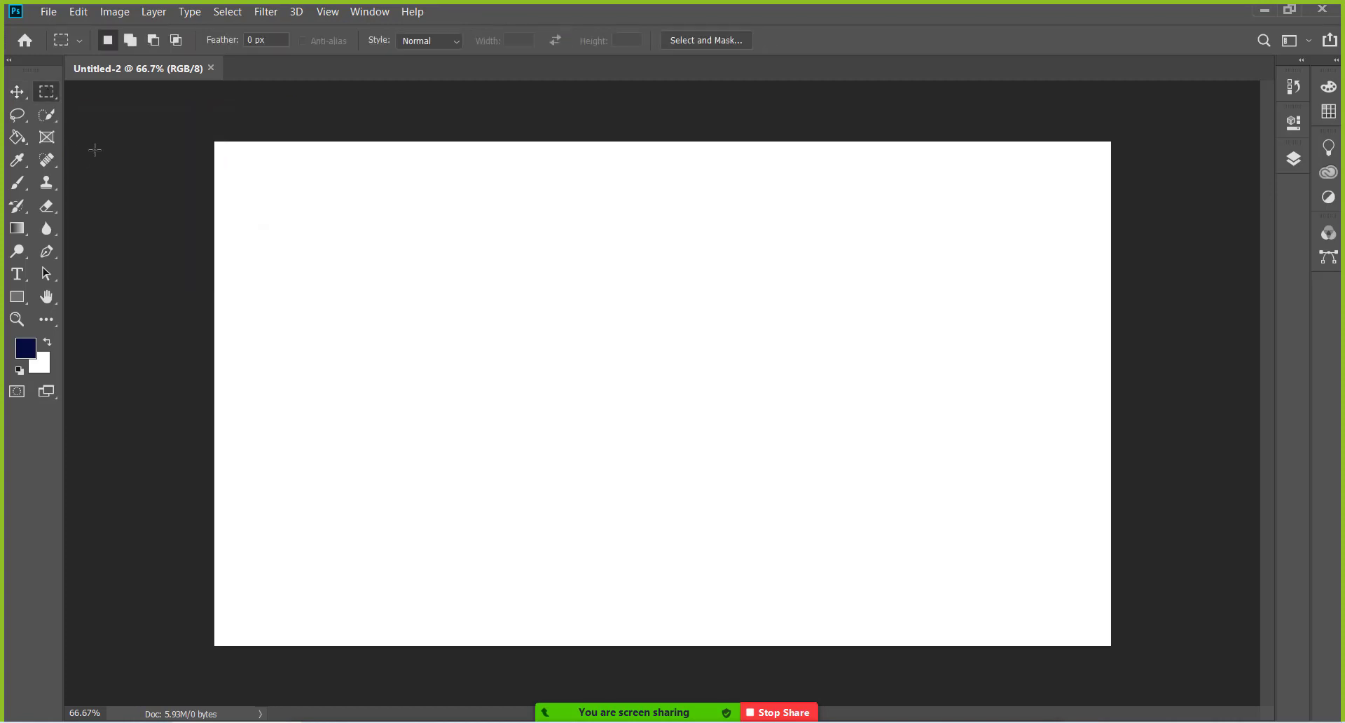
pyautogui.click(19, 92)
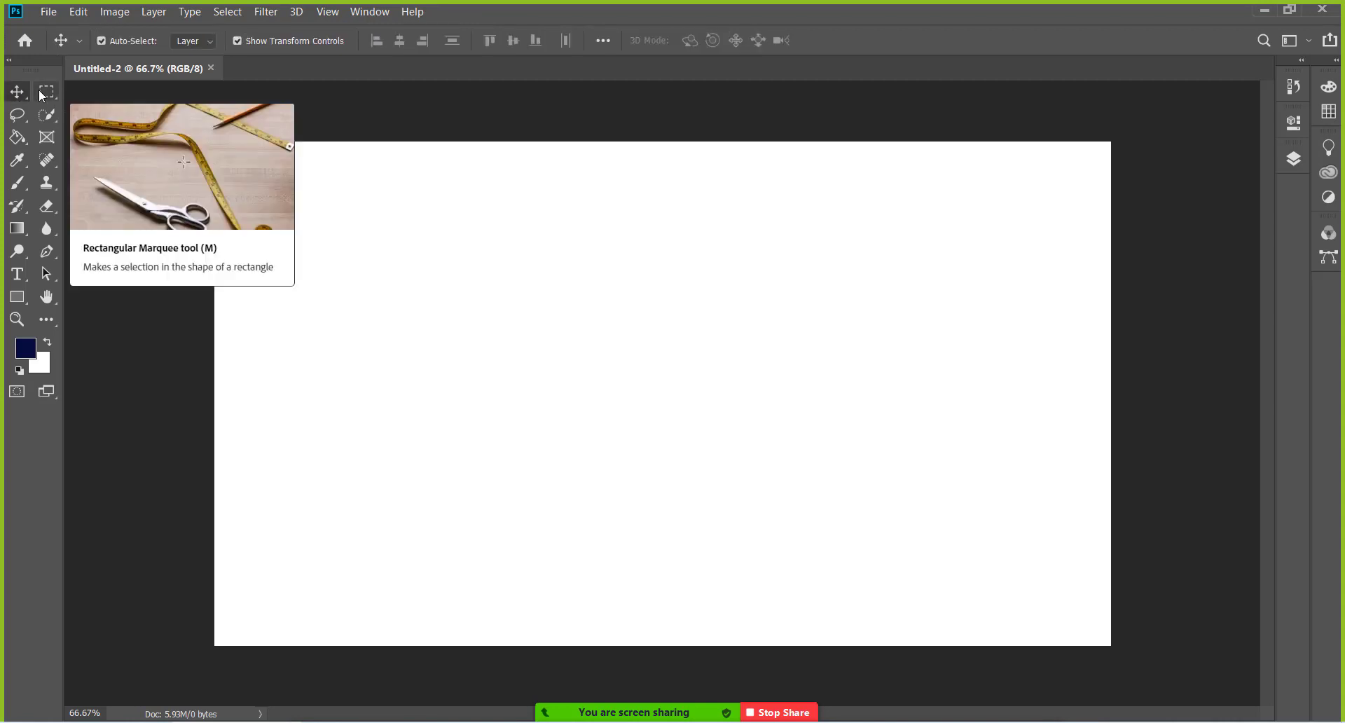
pyautogui.click(41, 96)
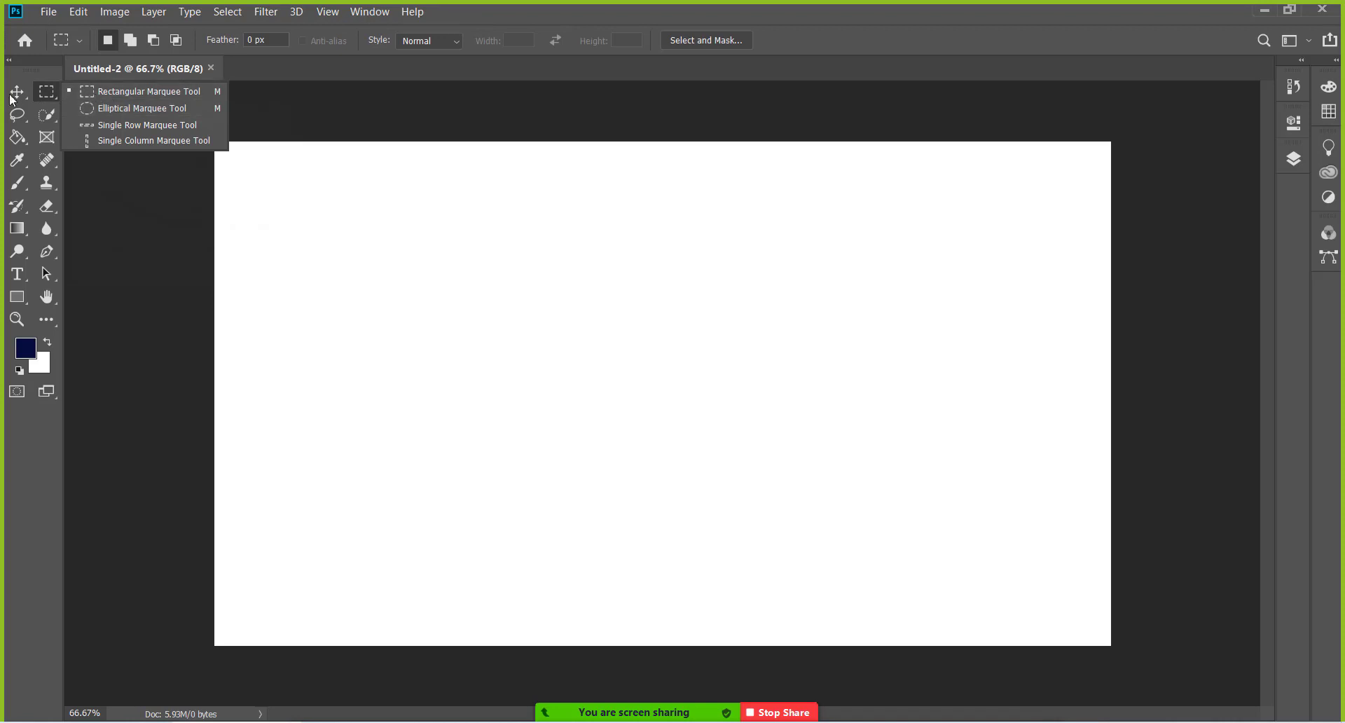
pyautogui.click(17, 92)
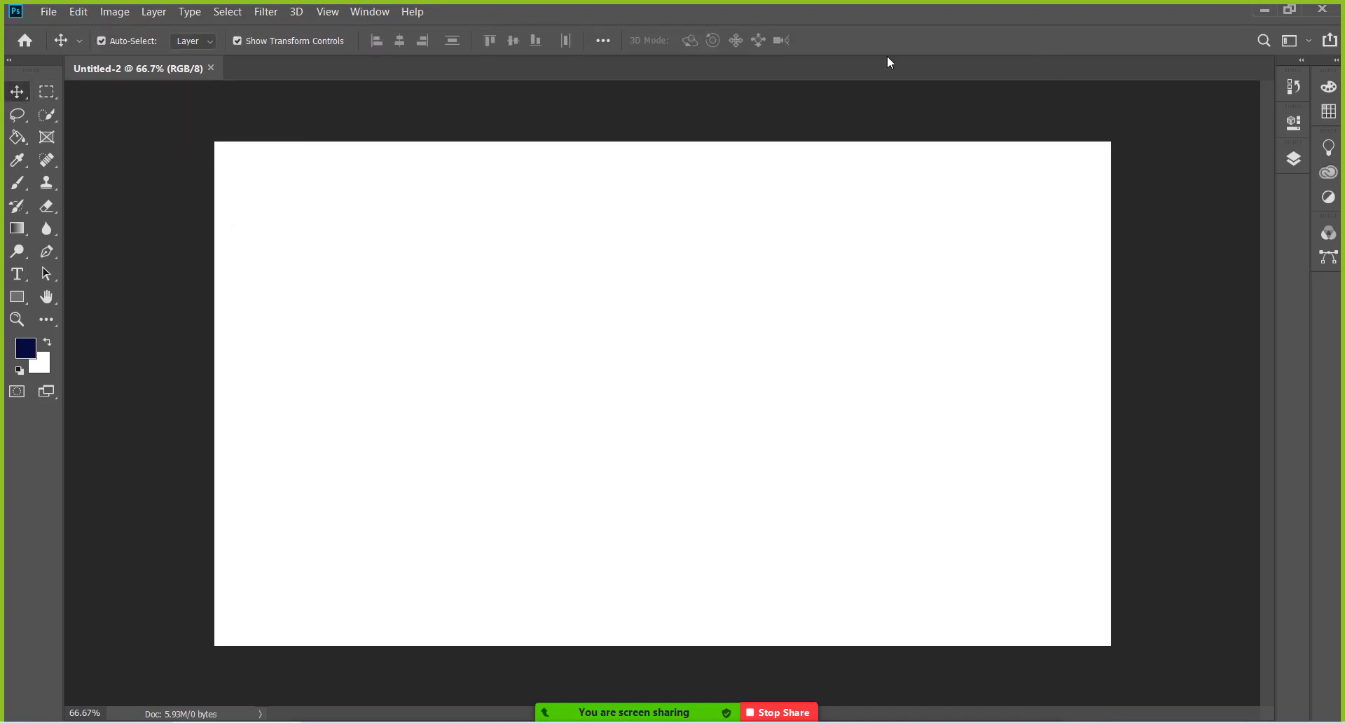
pyautogui.click(370, 12)
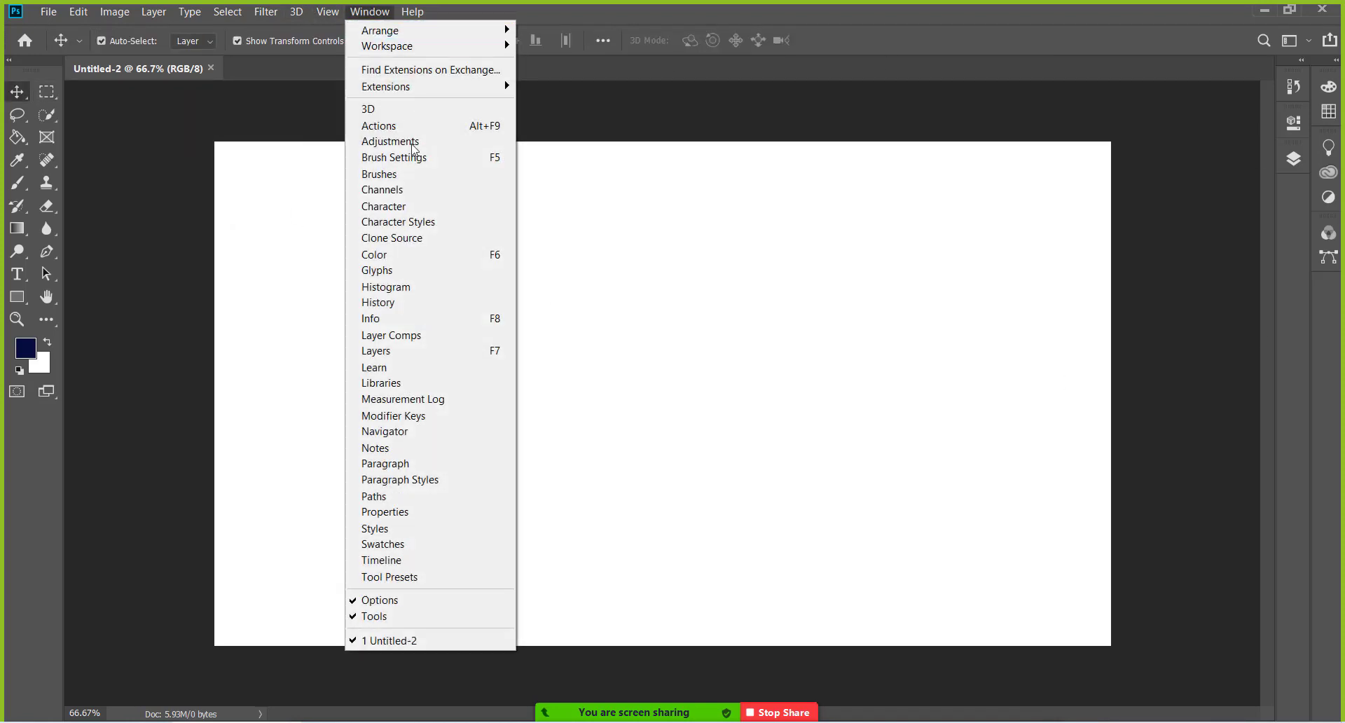
pyautogui.click(382, 351)
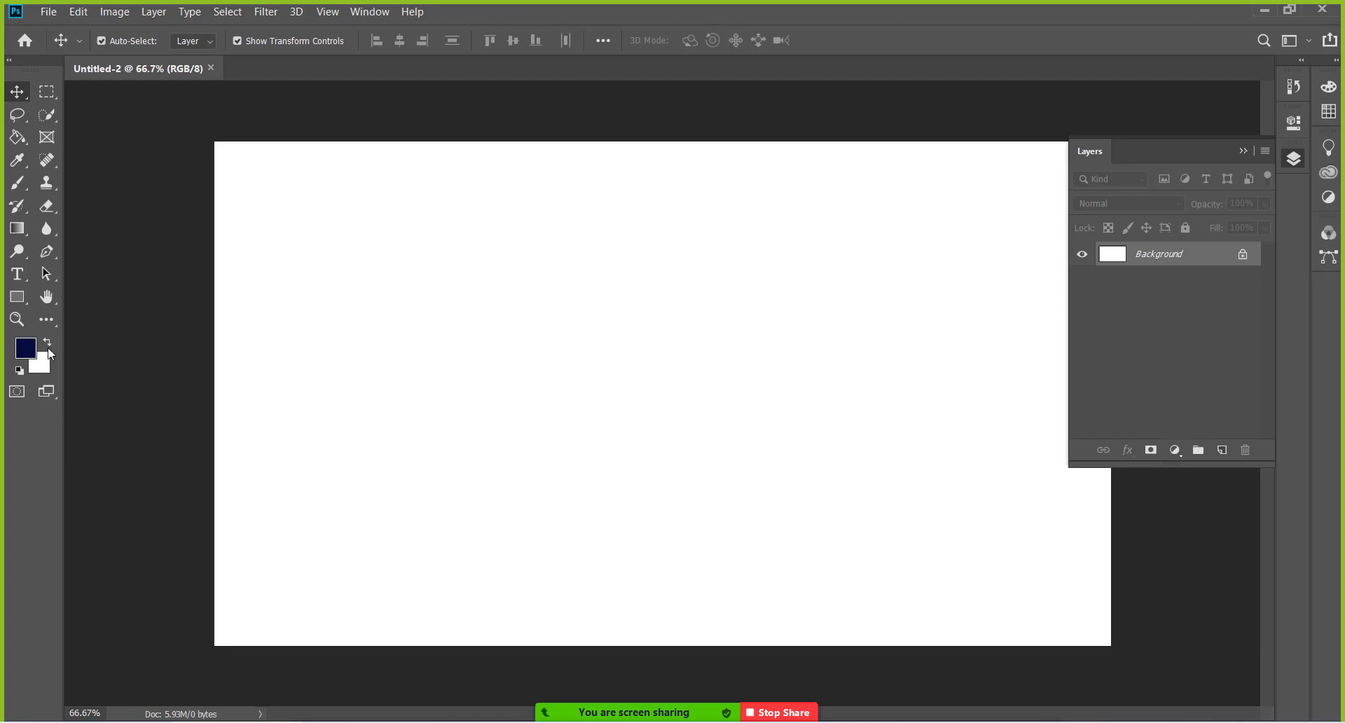
# Step: Draw two rectangles on the canvas and float the Layers panel over it
pyautogui.click(17, 296)
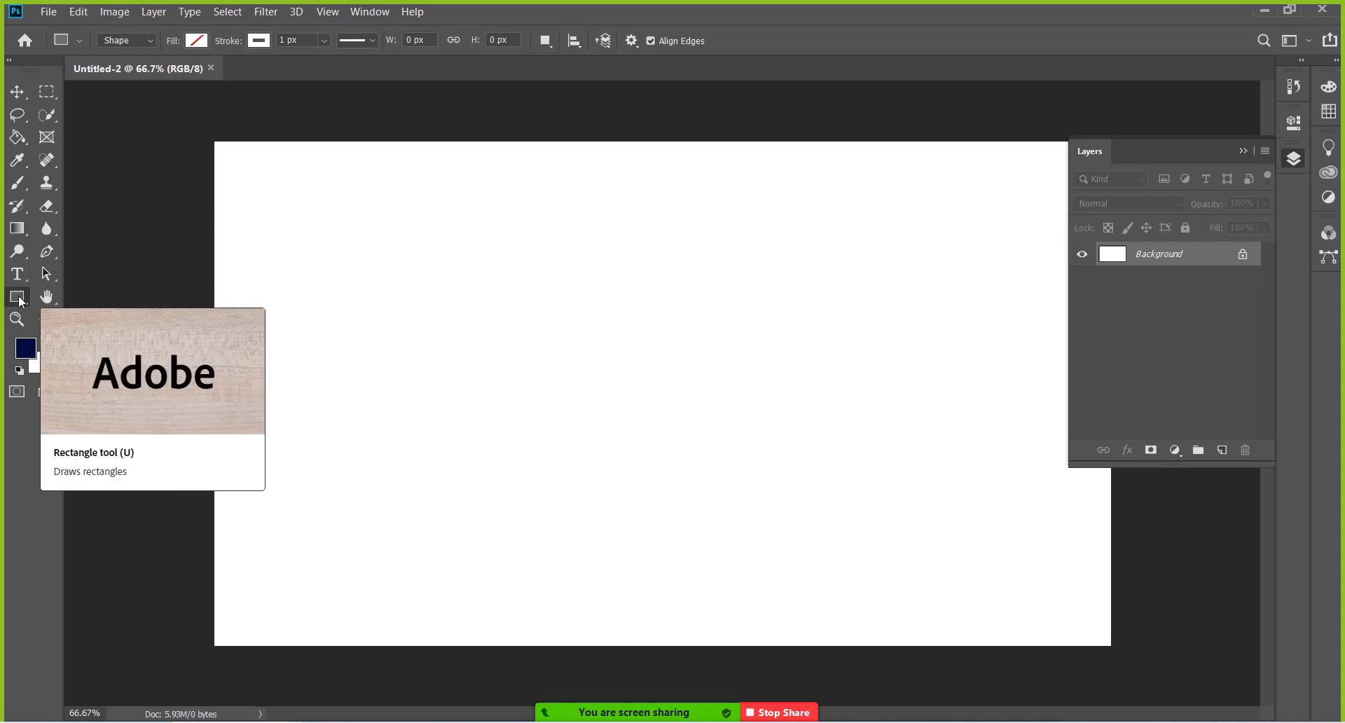
pyautogui.rightClick(14, 300)
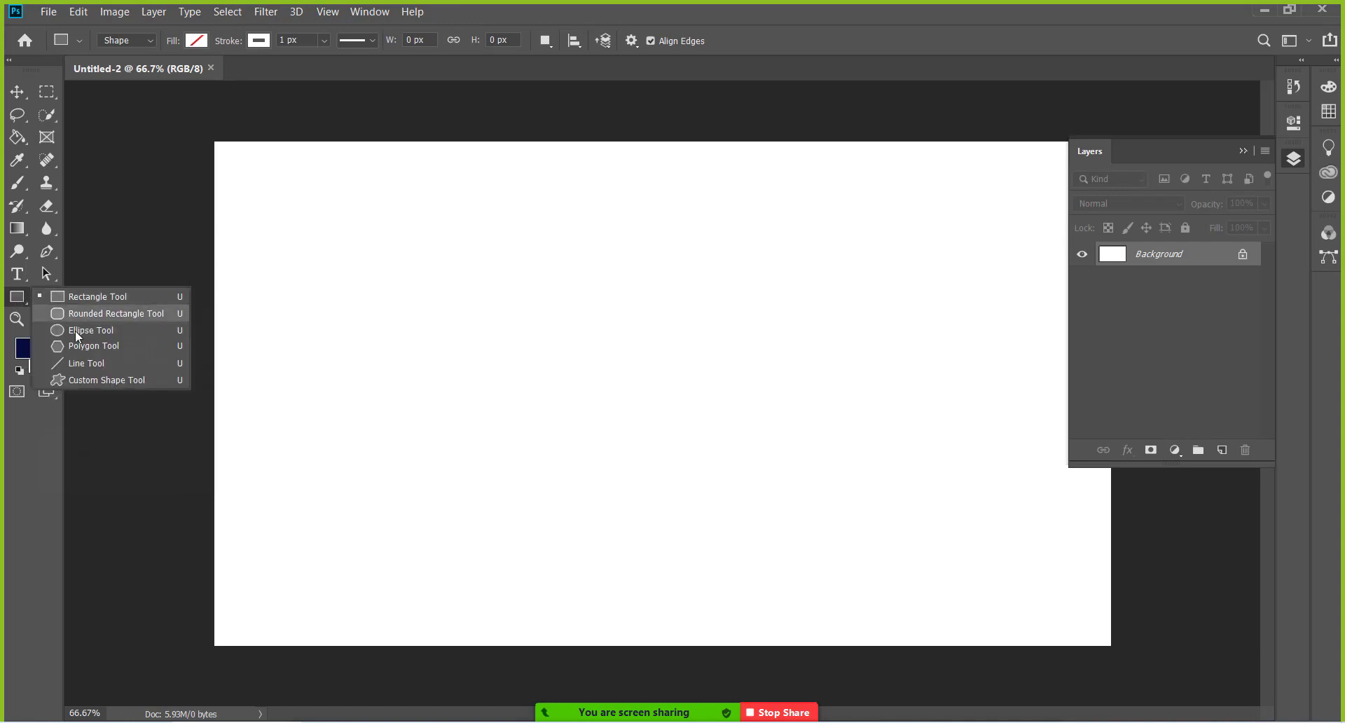
pyautogui.click(78, 297)
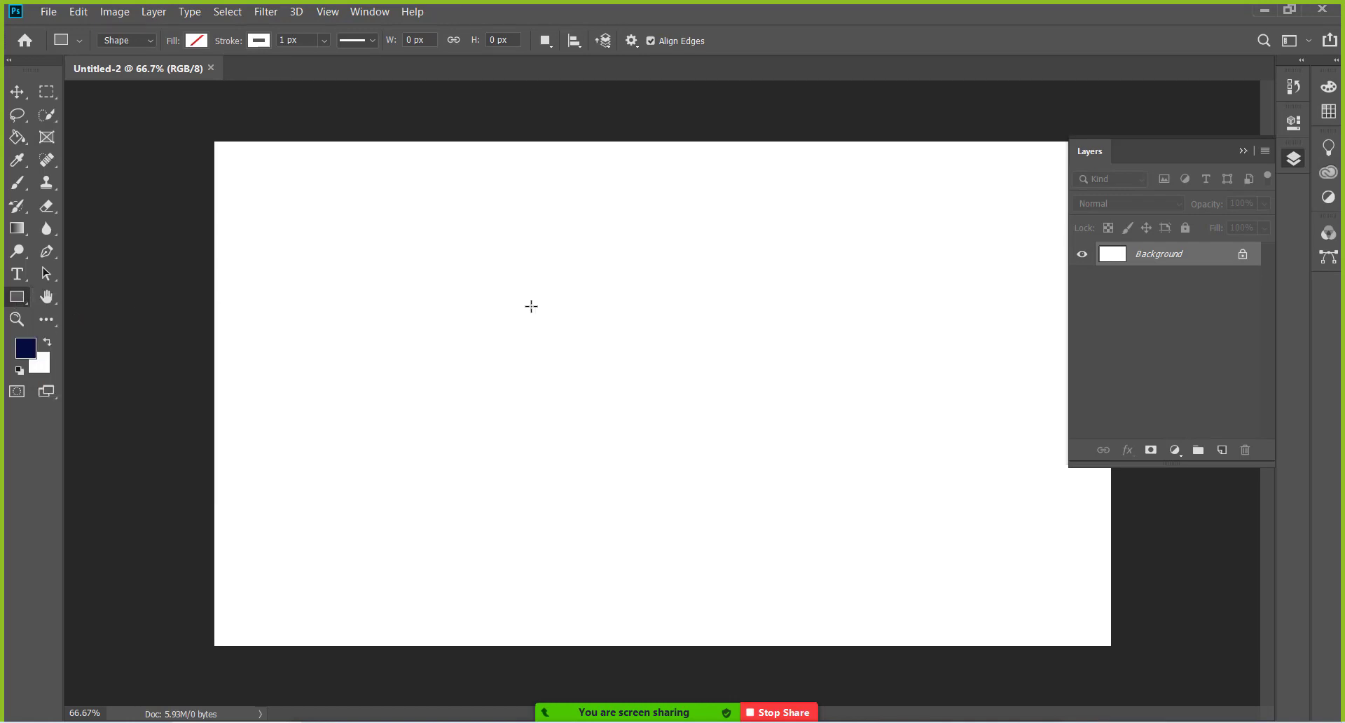
pyautogui.moveTo(423, 225)
pyautogui.mouseDown()
pyautogui.moveTo(513, 328)
pyautogui.moveTo(572, 358)
pyautogui.mouseUp()
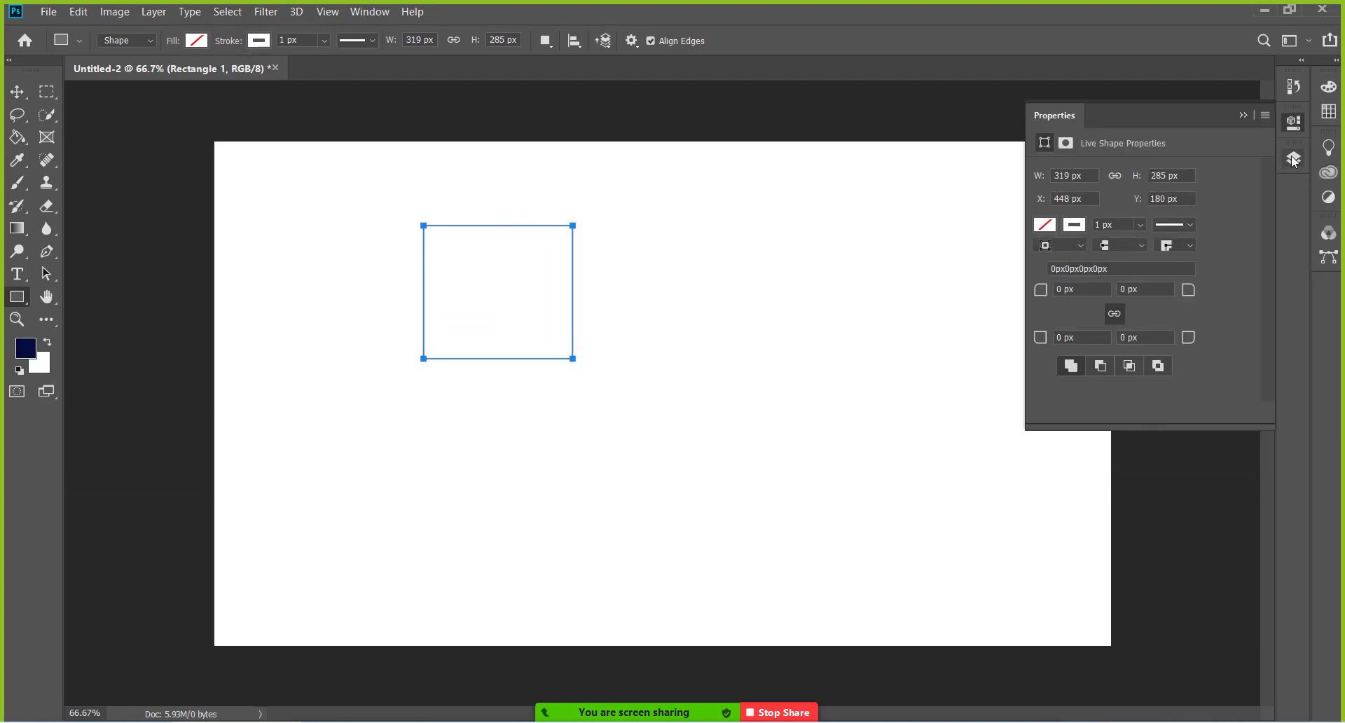
pyautogui.moveTo(1293, 161); pyautogui.dragTo(916, 158)
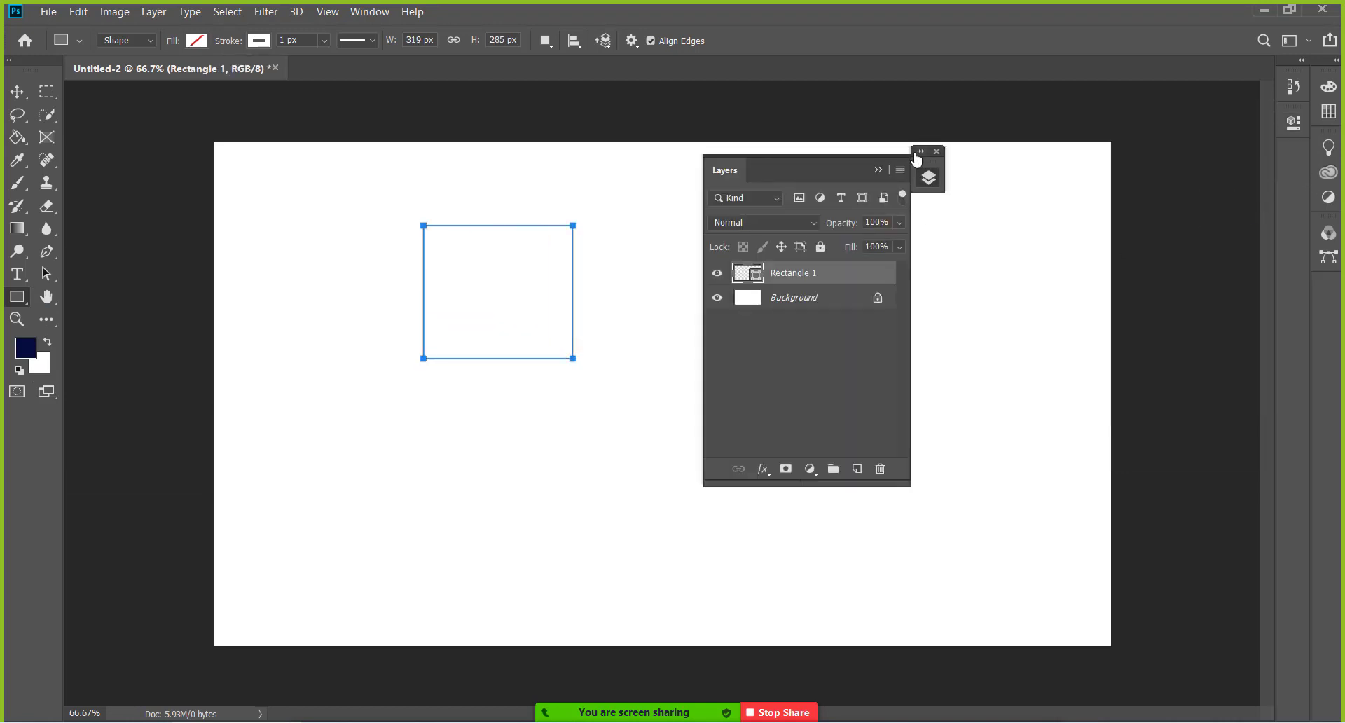
pyautogui.click(921, 151)
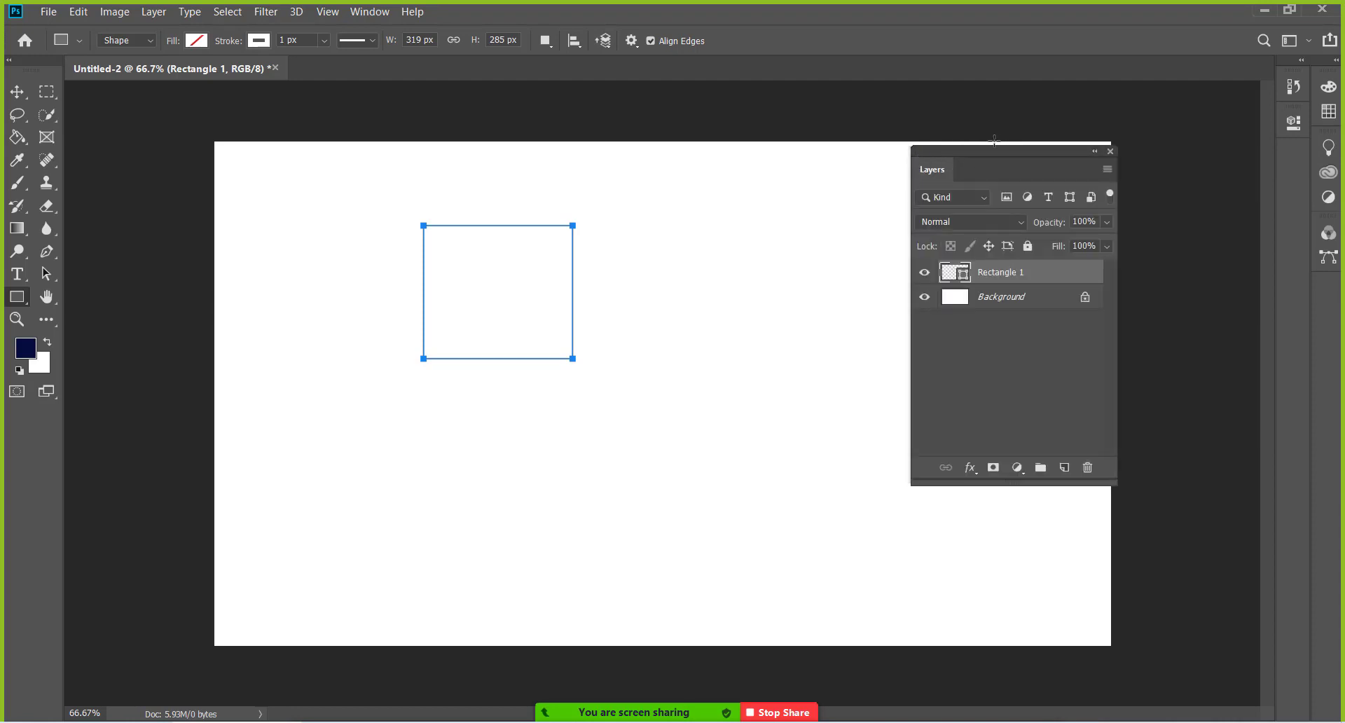
pyautogui.moveTo(1033, 178); pyautogui.dragTo(1080, 211)
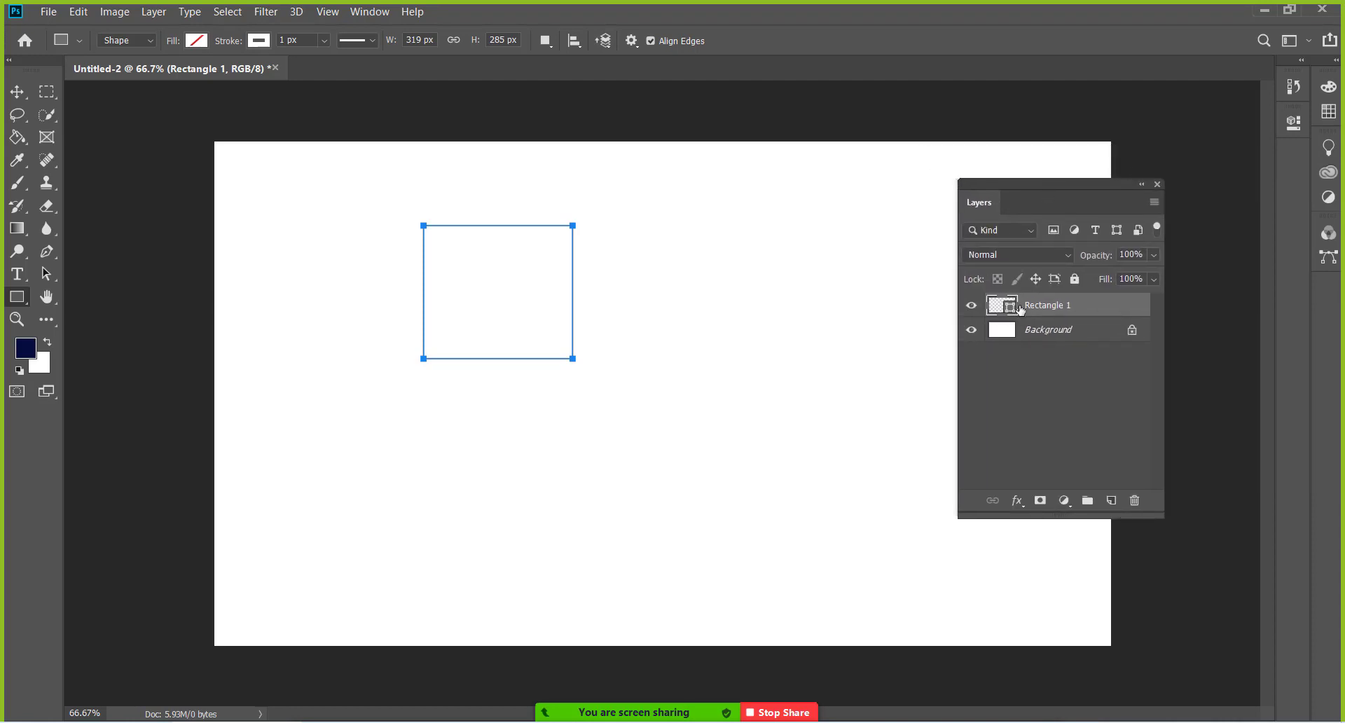
pyautogui.moveTo(652, 291); pyautogui.dragTo(737, 447)
pyautogui.moveTo(999, 185); pyautogui.dragTo(901, 330)
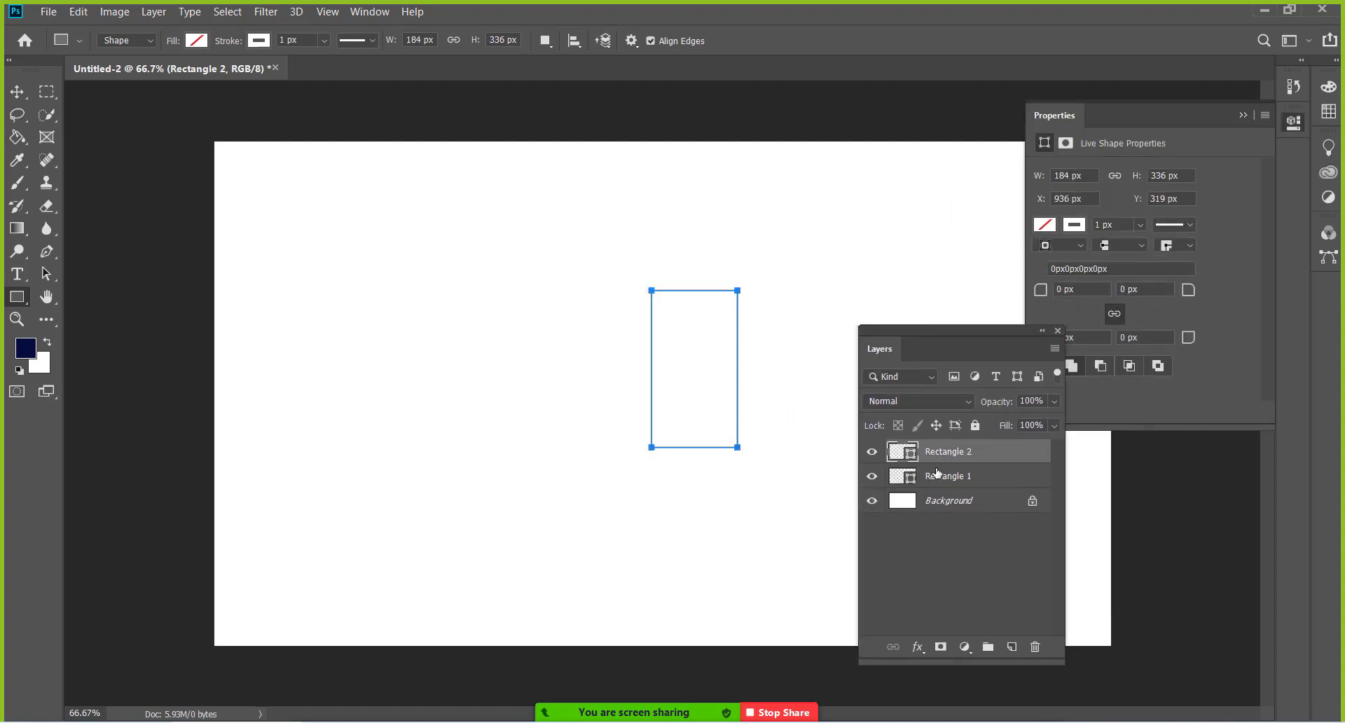
# Step: Marquee-select both rectangles with the Move tool, delete them, and reposition the Layers panel
pyautogui.click(17, 92)
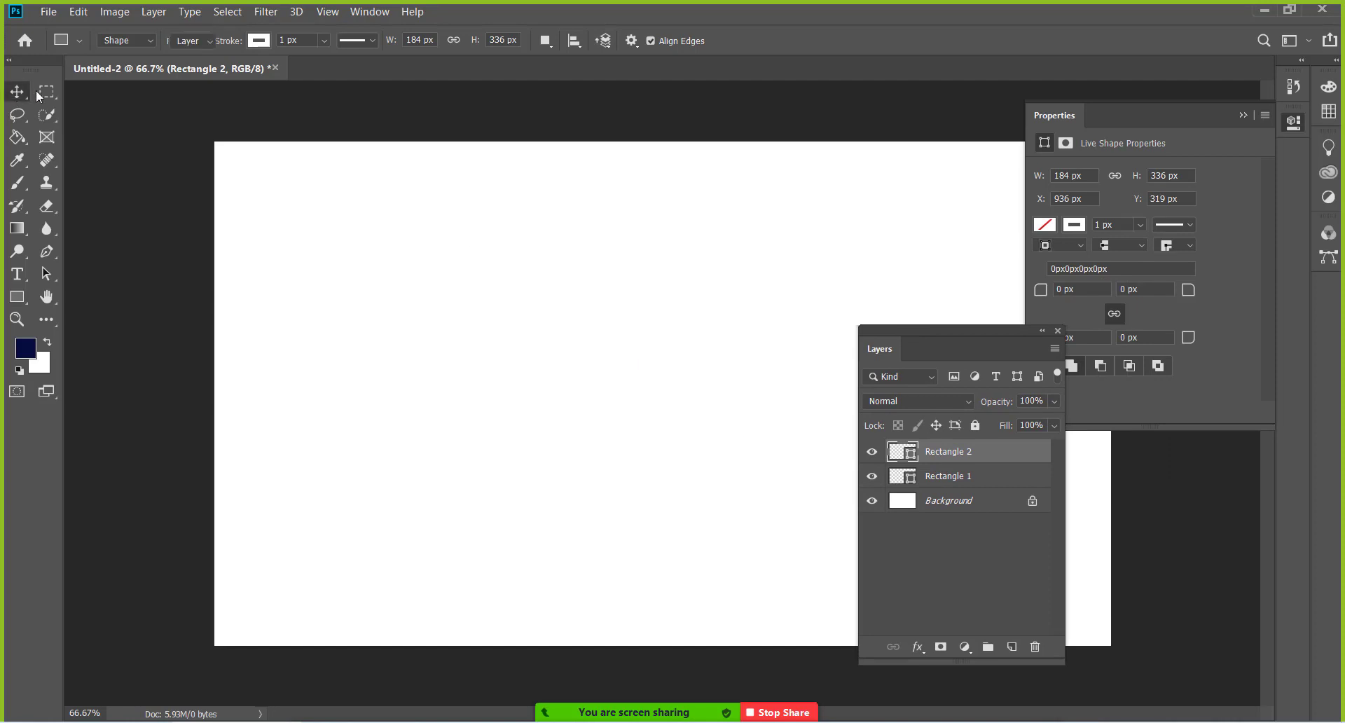
pyautogui.moveTo(372, 193); pyautogui.dragTo(771, 436)
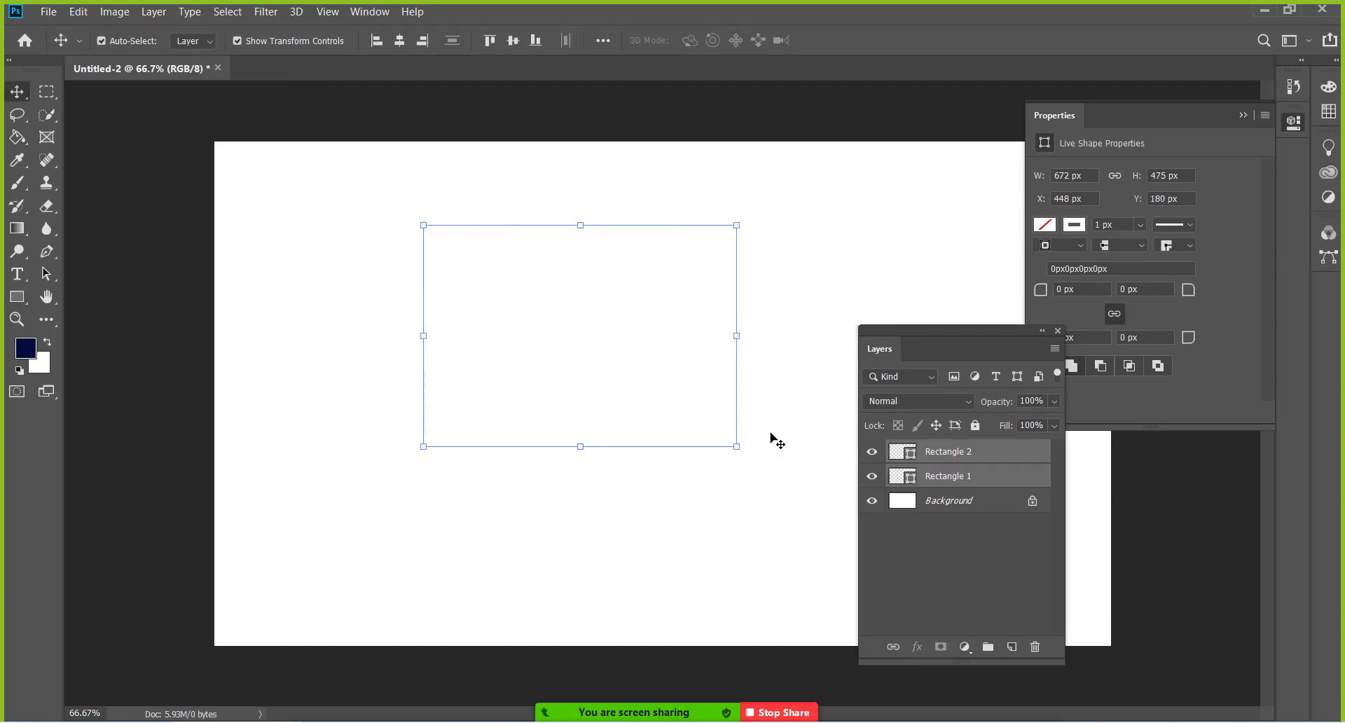
pyautogui.press('Delete')
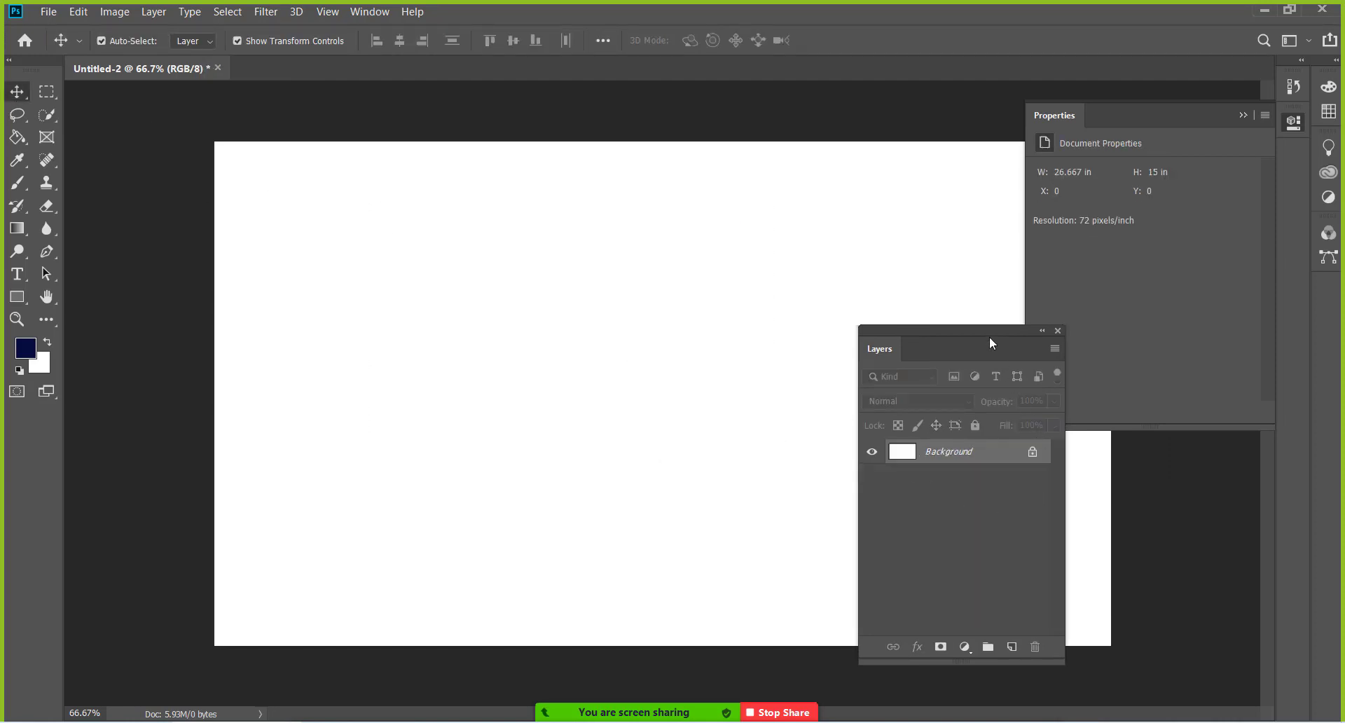
pyautogui.moveTo(990, 337)
pyautogui.mouseDown()
pyautogui.moveTo(1199, 447)
pyautogui.moveTo(1171, 118)
pyautogui.moveTo(1168, 418)
pyautogui.moveTo(1154, 454)
pyautogui.moveTo(1032, 397)
pyautogui.moveTo(1015, 369)
pyautogui.moveTo(1069, 381)
pyautogui.moveTo(1181, 332)
pyautogui.moveTo(1167, 299)
pyautogui.moveTo(1167, 324)
pyautogui.mouseUp()
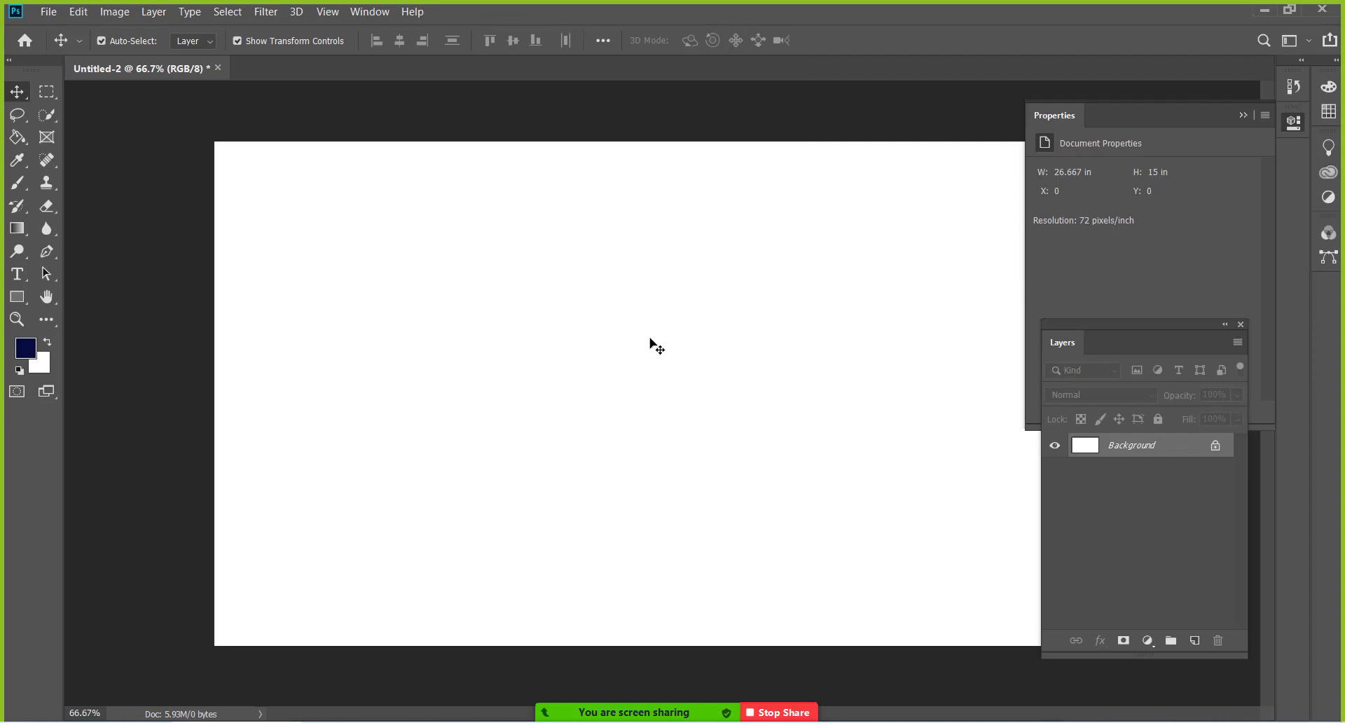
# Step: Draw a test circle with the Ellipse tool near the centre, then delete it
pyautogui.click(12, 297)
pyautogui.click(94, 328)
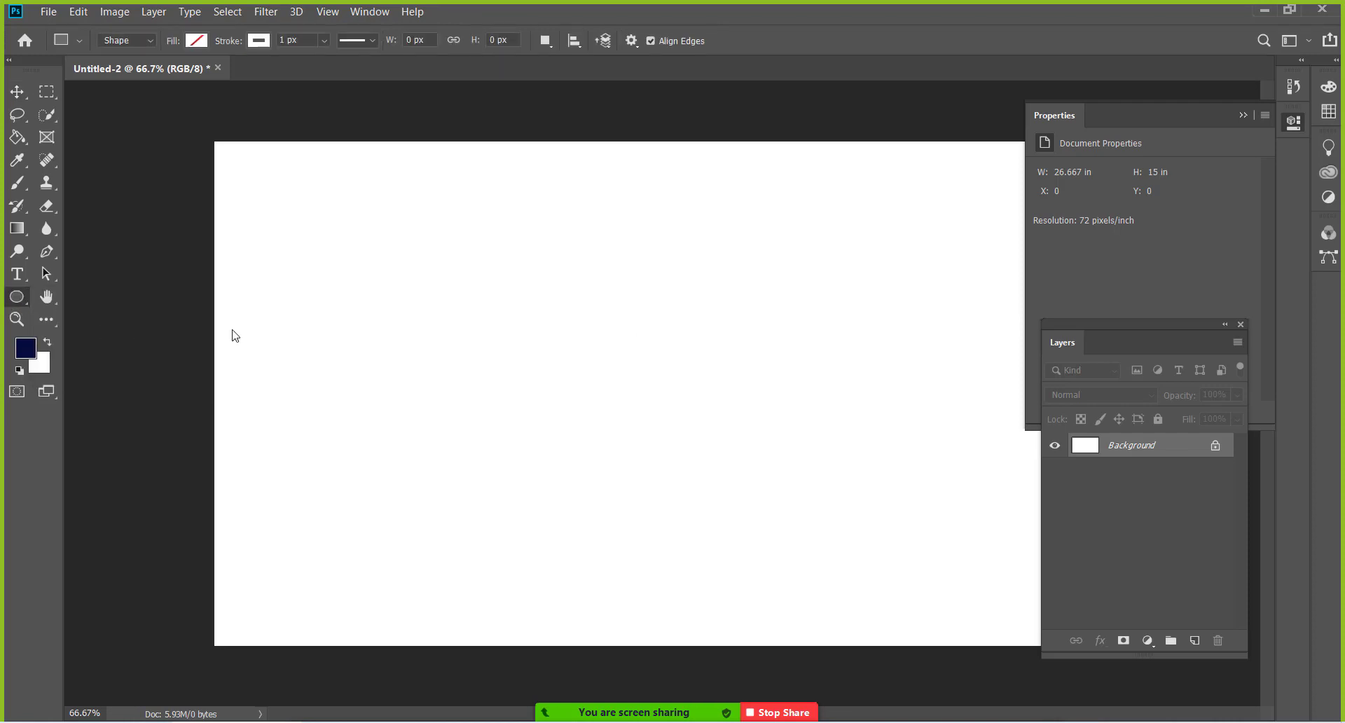
pyautogui.moveTo(464, 253)
pyautogui.mouseDown()
pyautogui.moveTo(654, 469)
pyautogui.moveTo(696, 486)
pyautogui.mouseUp()
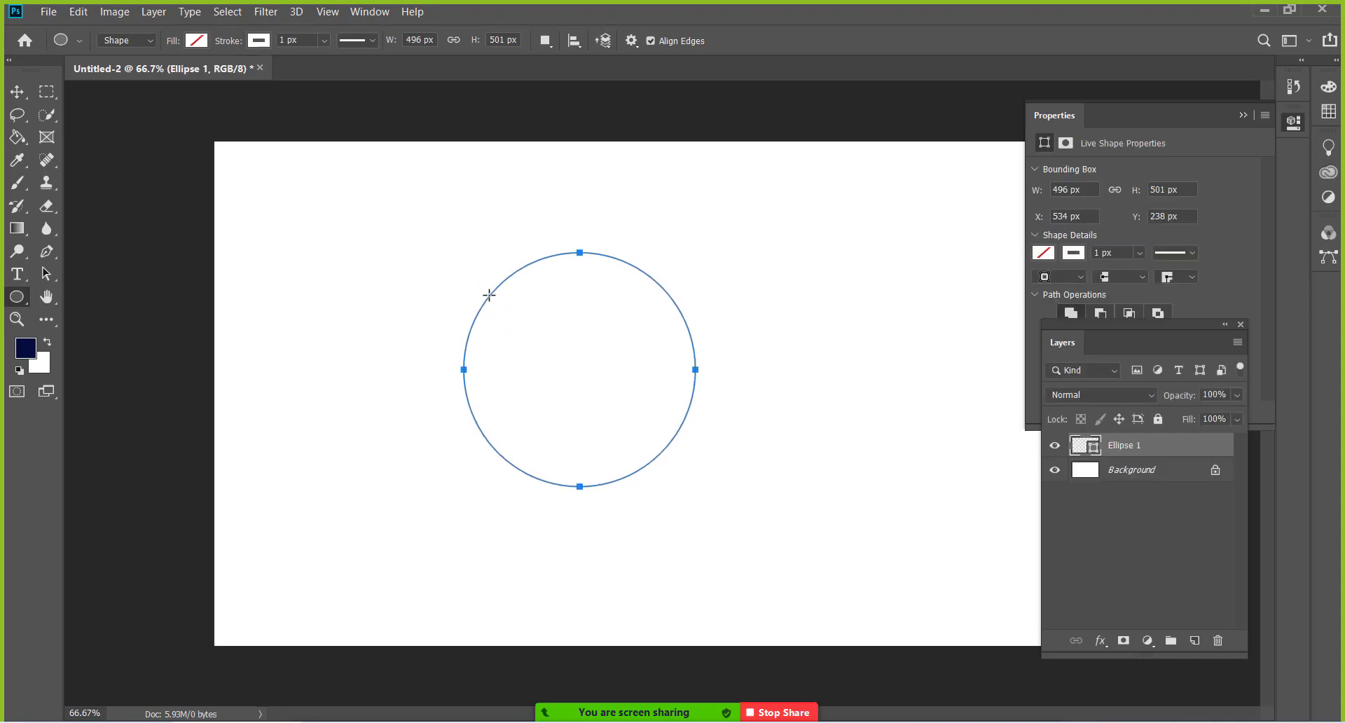
pyautogui.click(21, 91)
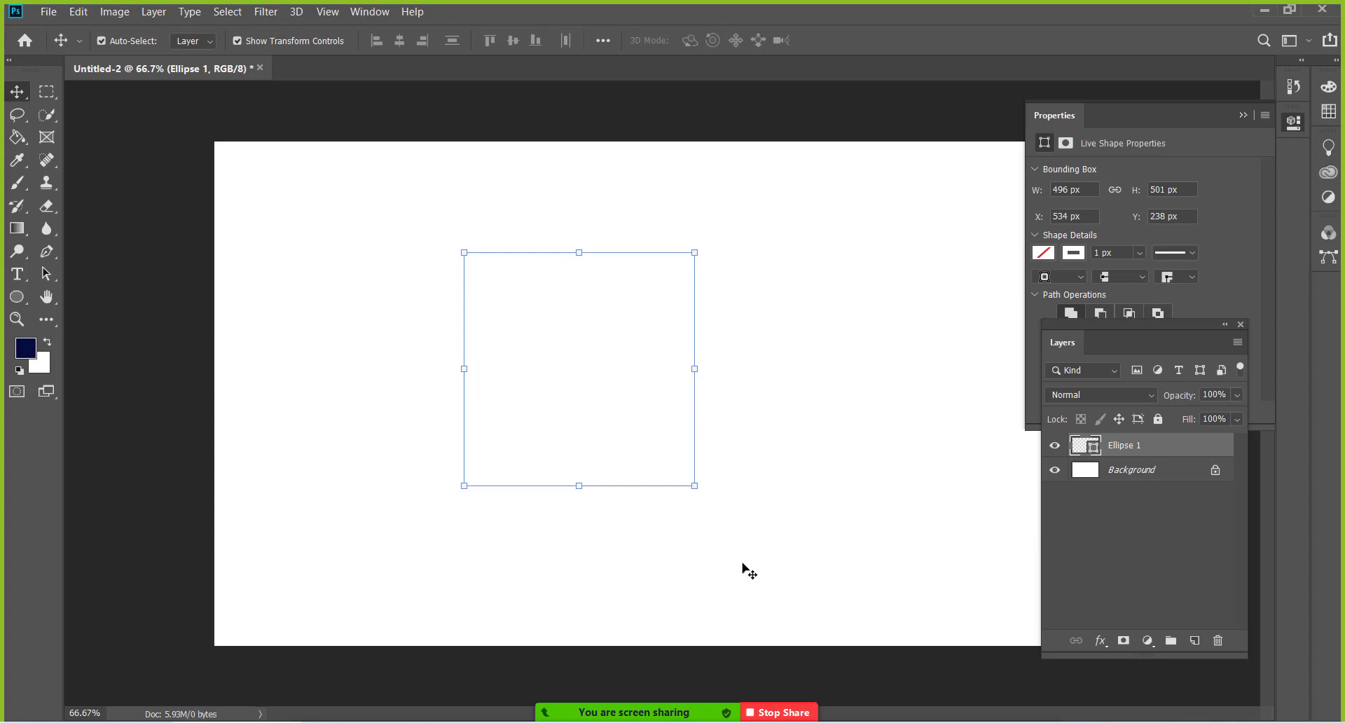
pyautogui.press('Delete')
# Step: Compare the Ellipse tool's Shape, Path and Pixels modes, leaving it on Shape
pyautogui.click(17, 297)
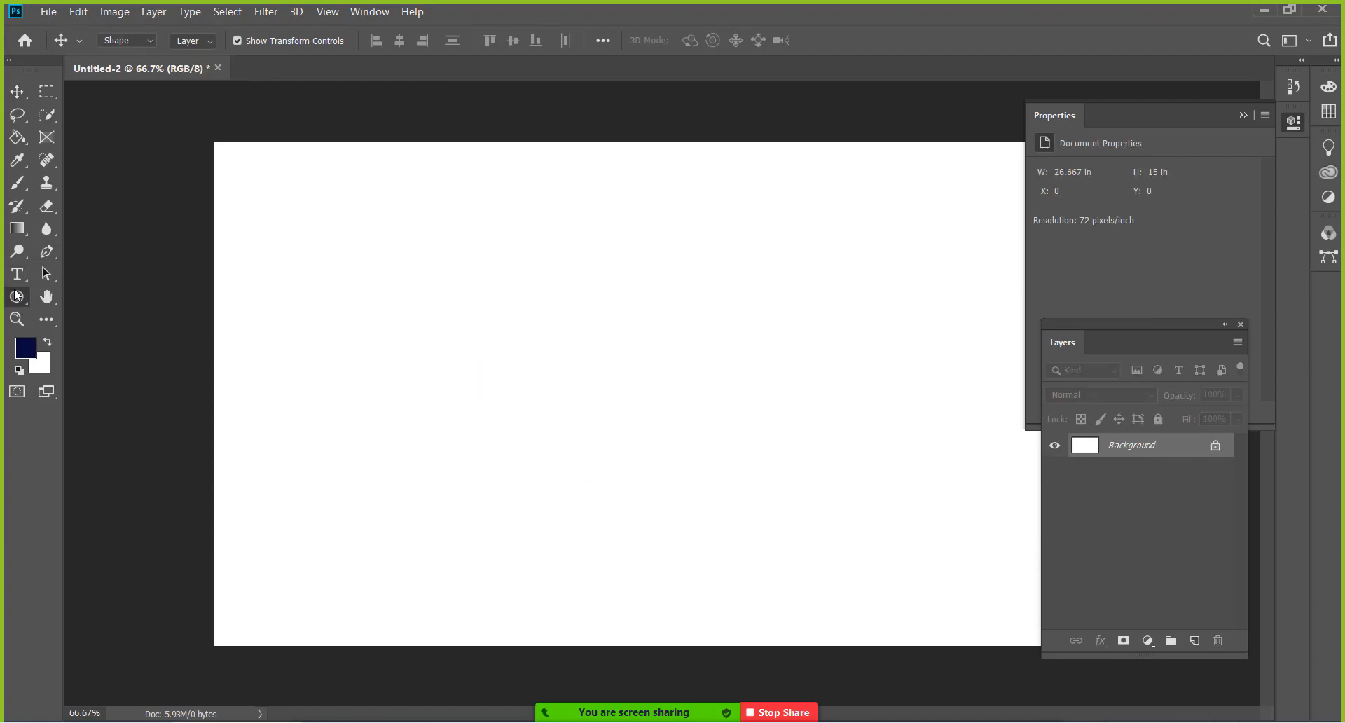
pyautogui.click(149, 43)
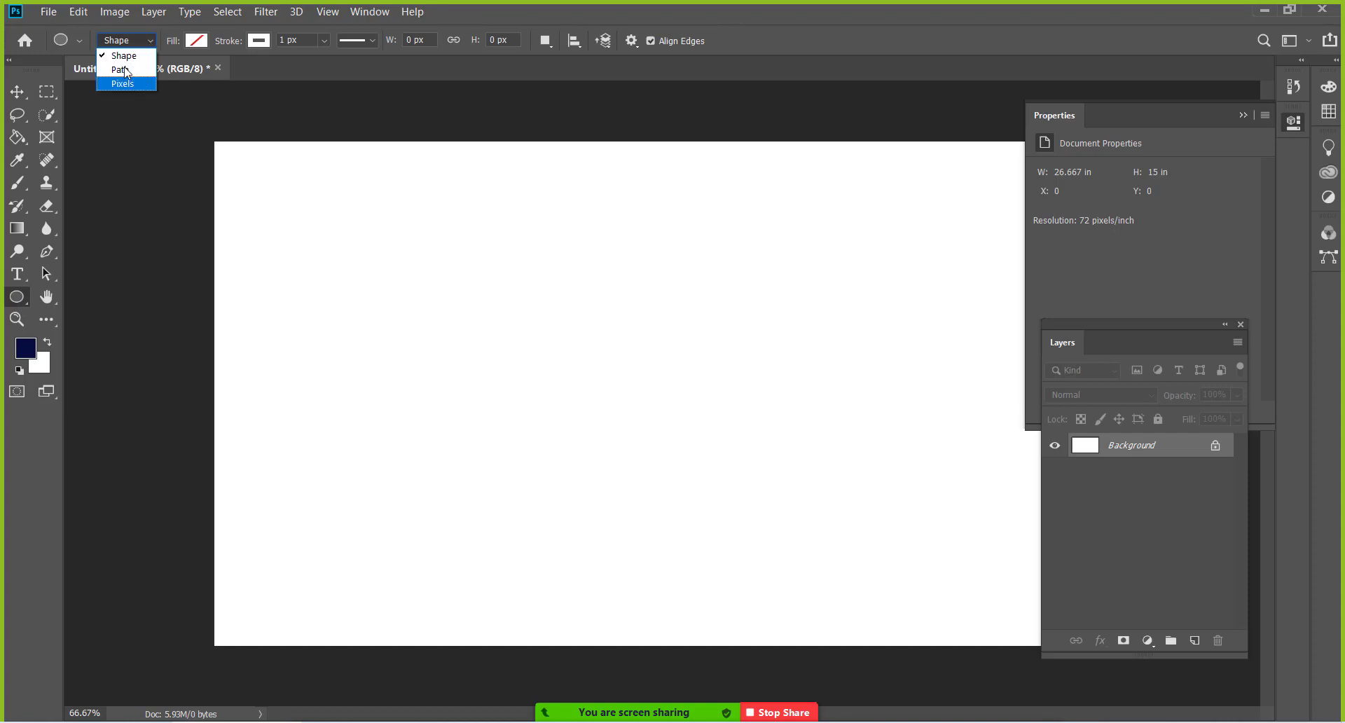
pyautogui.click(124, 69)
pyautogui.click(127, 44)
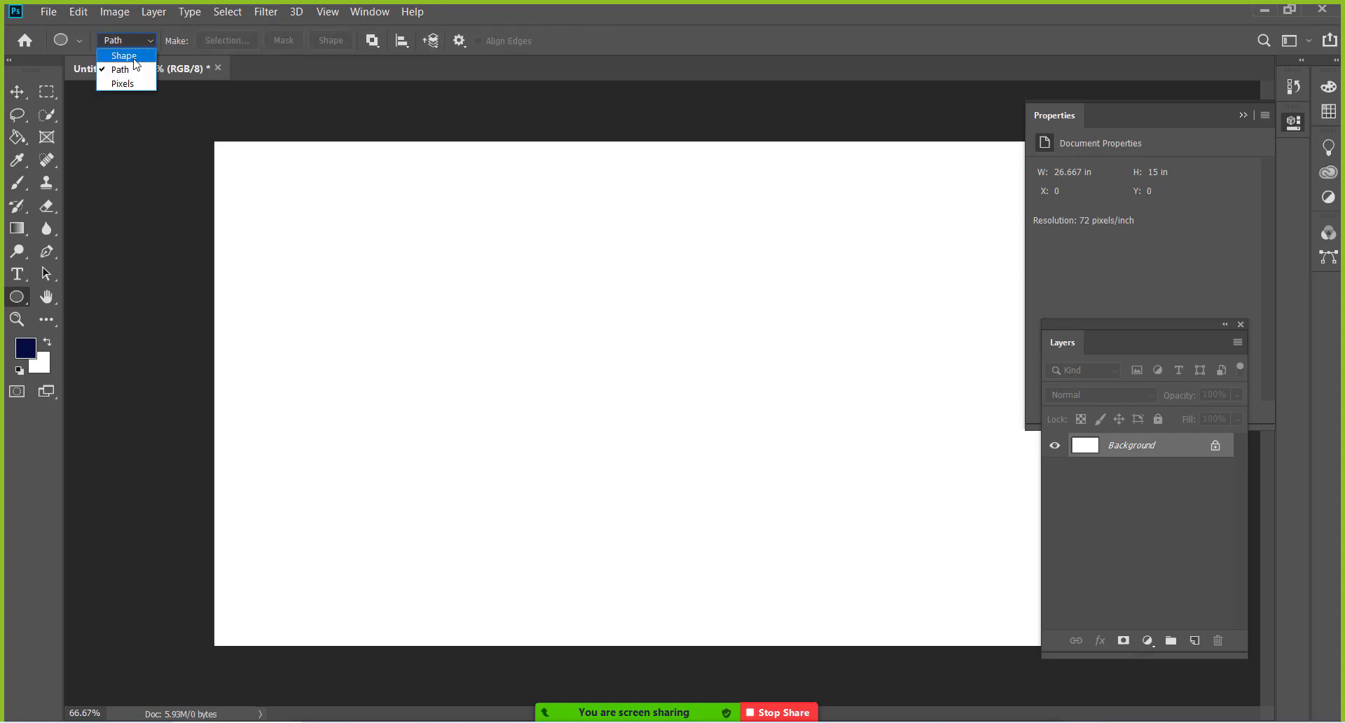
pyautogui.click(133, 57)
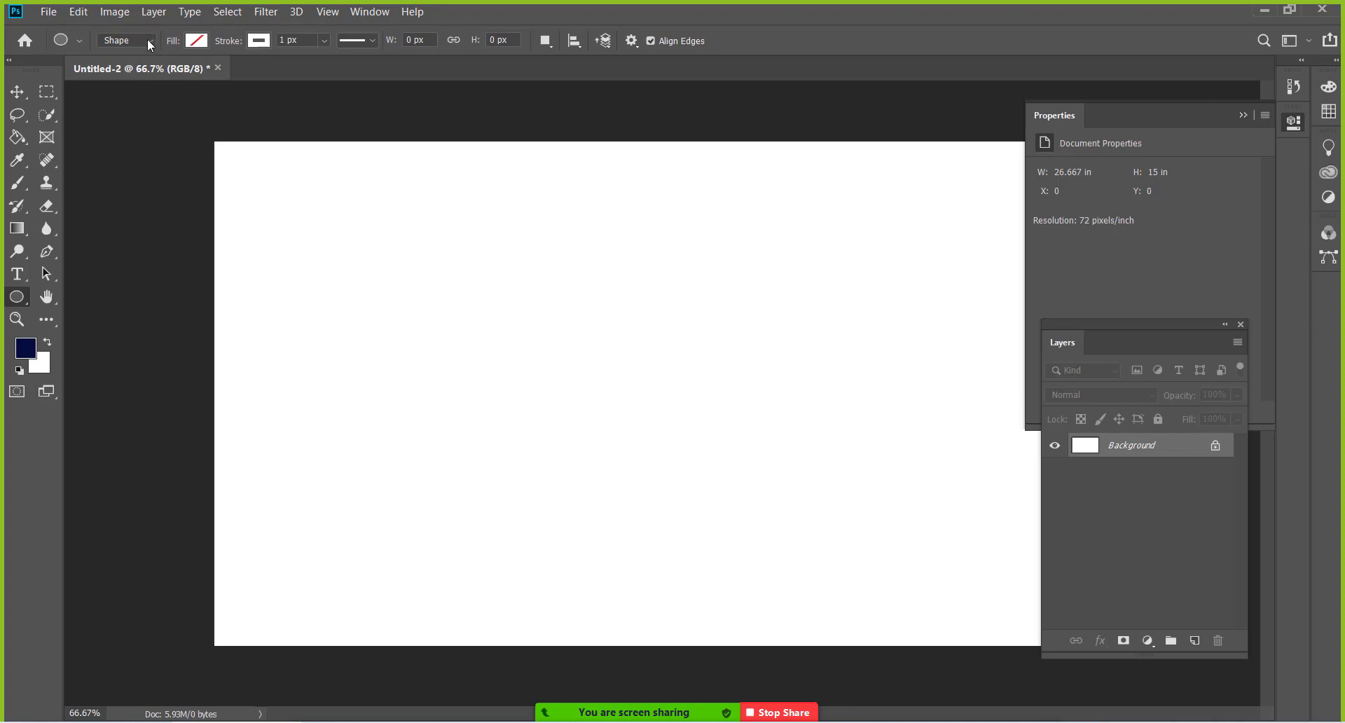
pyautogui.click(149, 44)
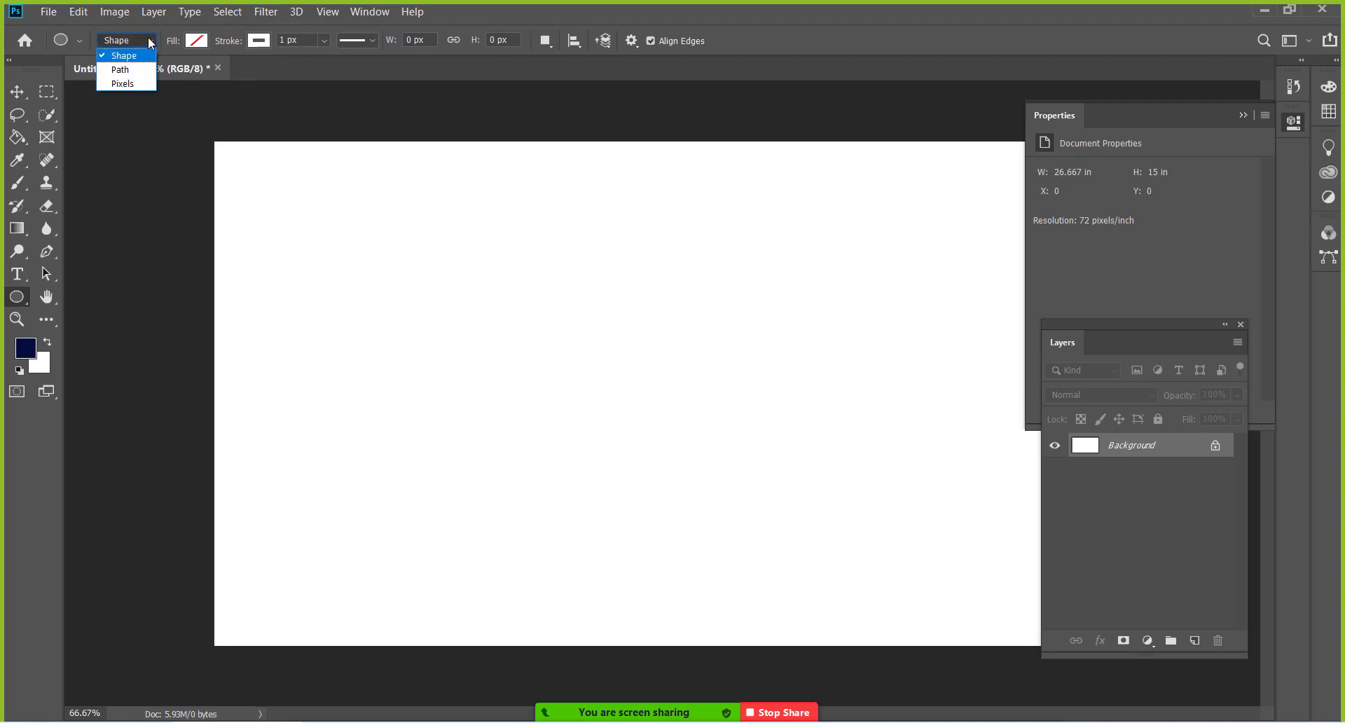
pyautogui.click(149, 44)
pyautogui.click(141, 47)
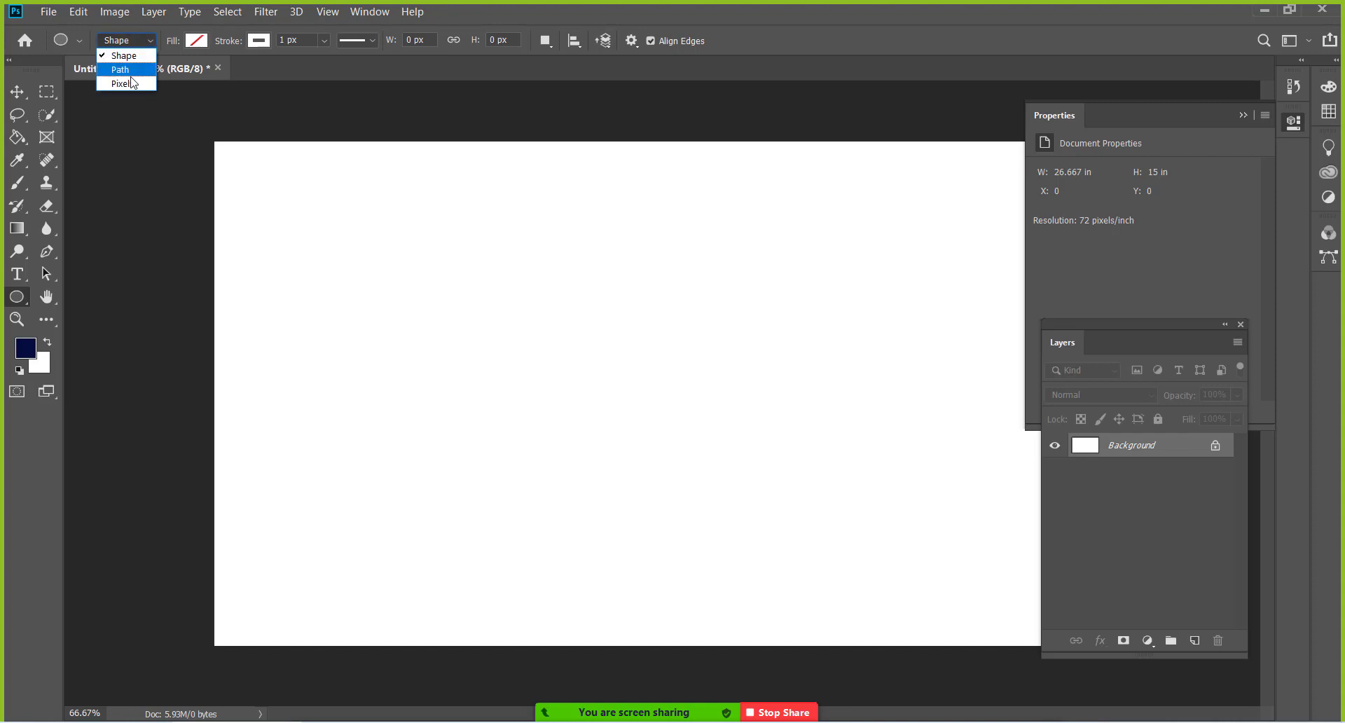
pyautogui.click(141, 43)
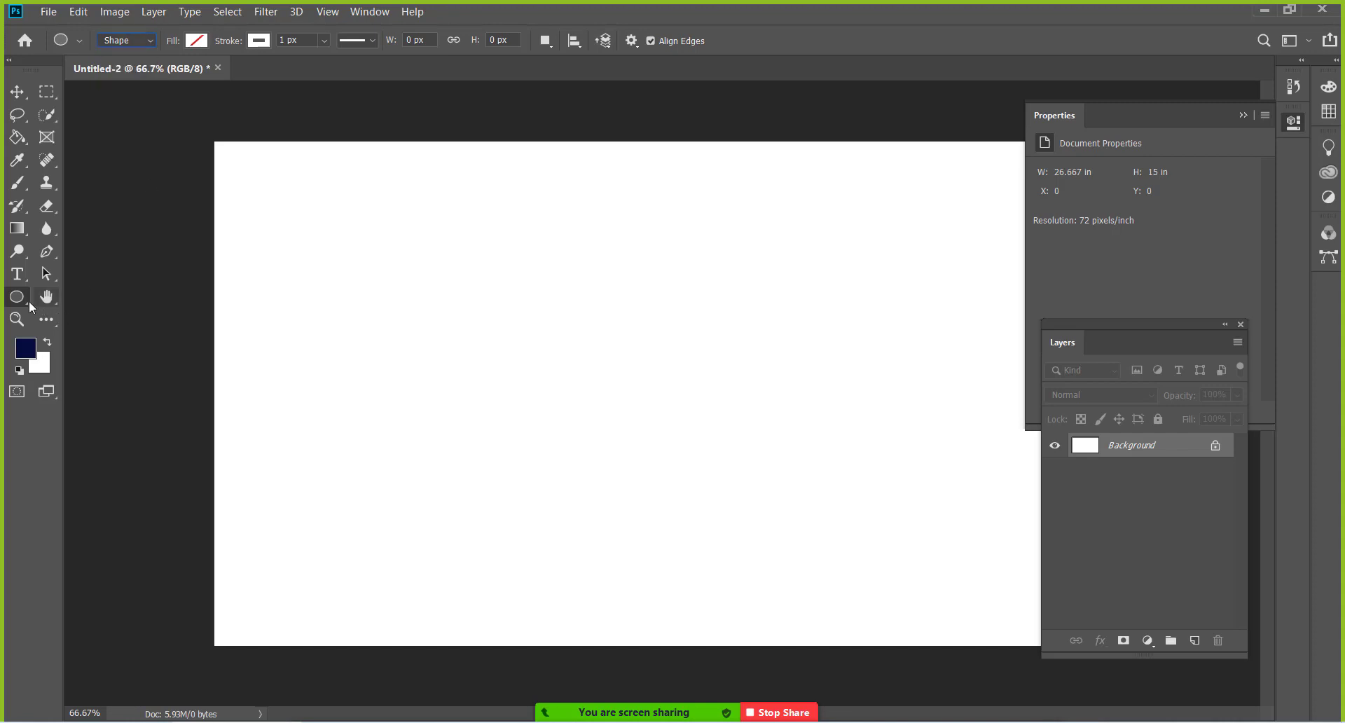
pyautogui.click(146, 44)
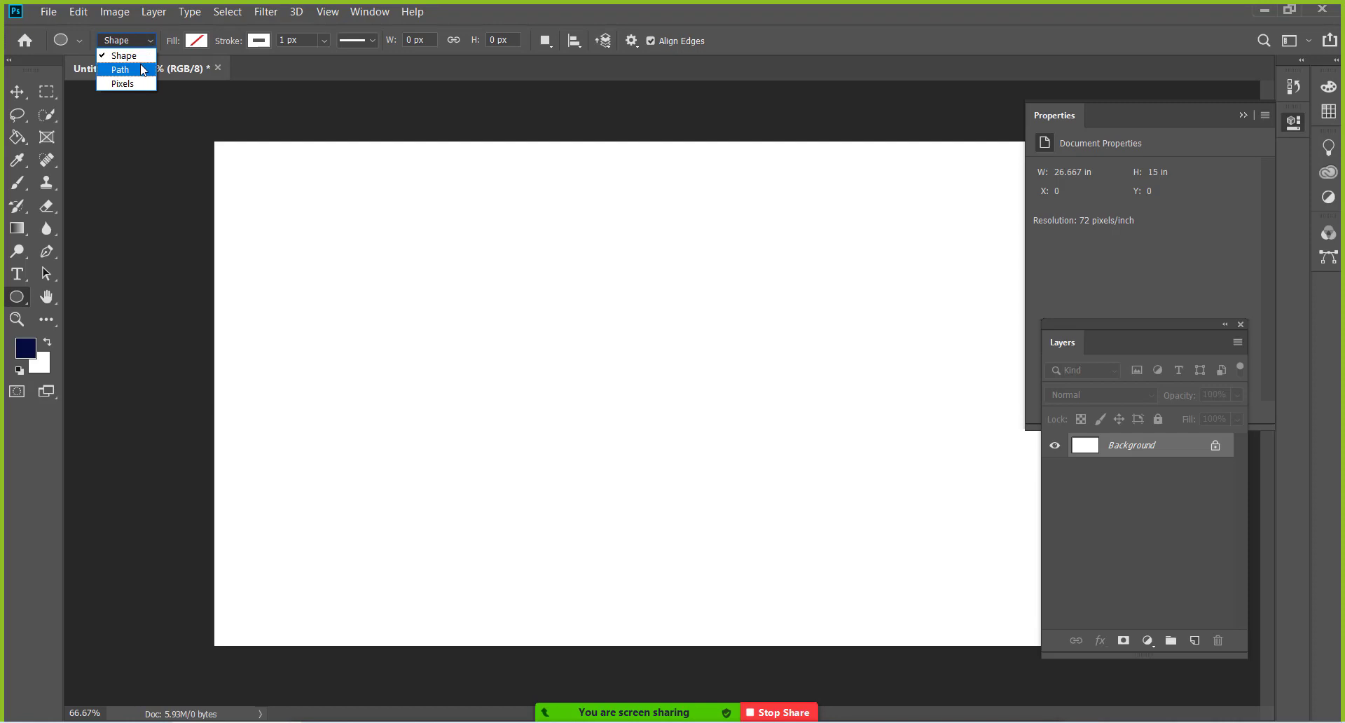
pyautogui.click(150, 41)
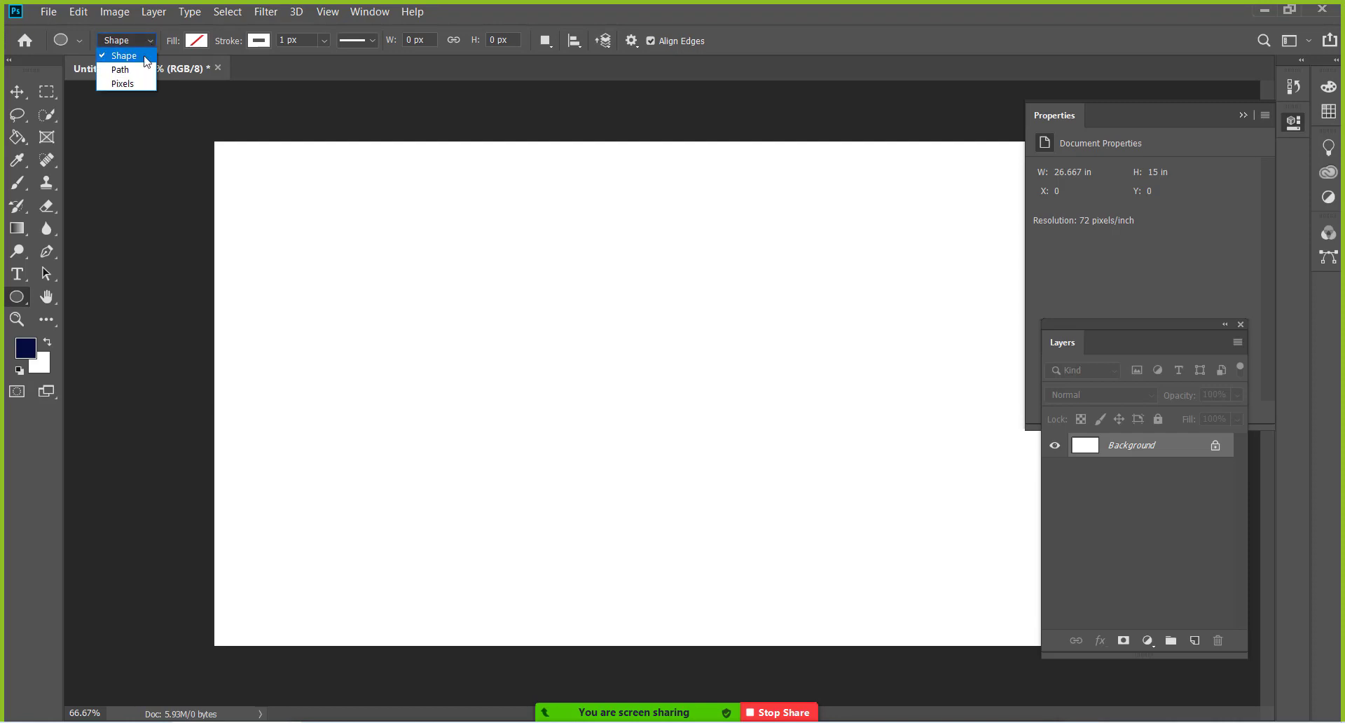
pyautogui.click(134, 57)
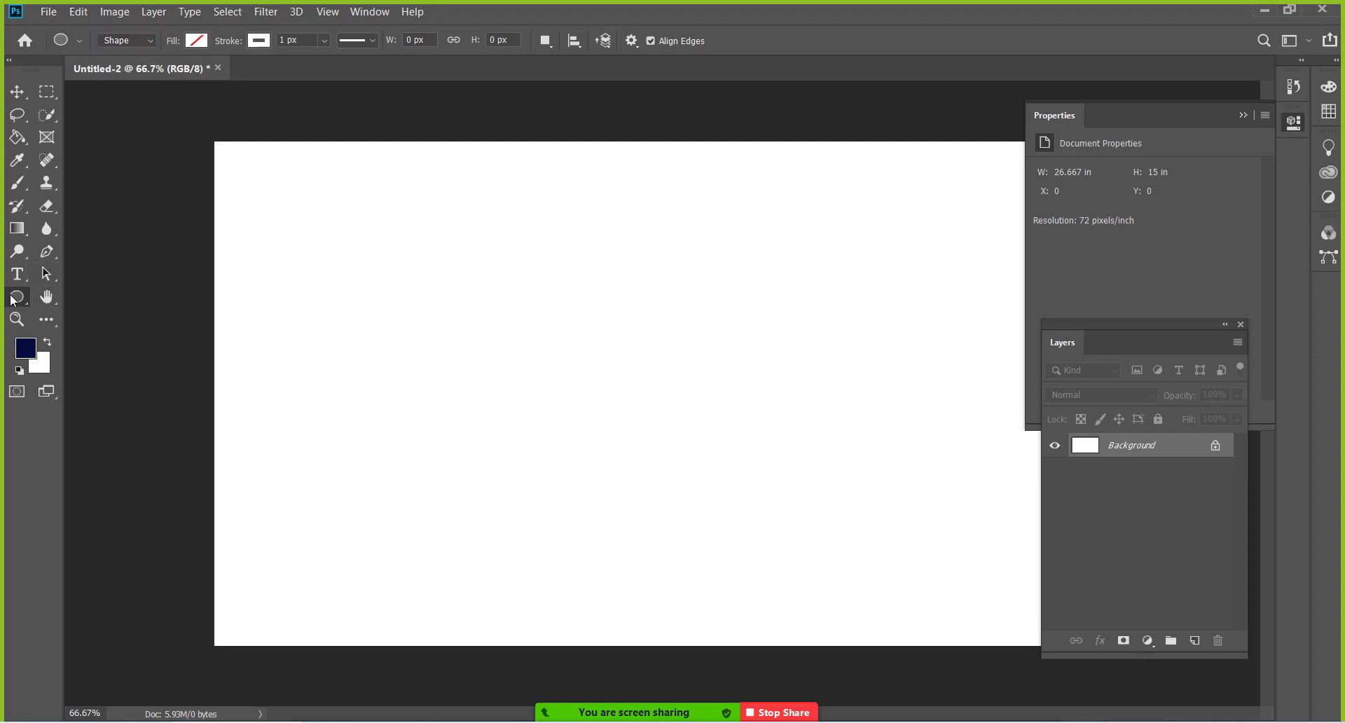
# Step: Draw a 362 px circle in the upper left and fill it dark navy
pyautogui.moveTo(398, 235); pyautogui.dragTo(575, 405)
pyautogui.click(1050, 253)
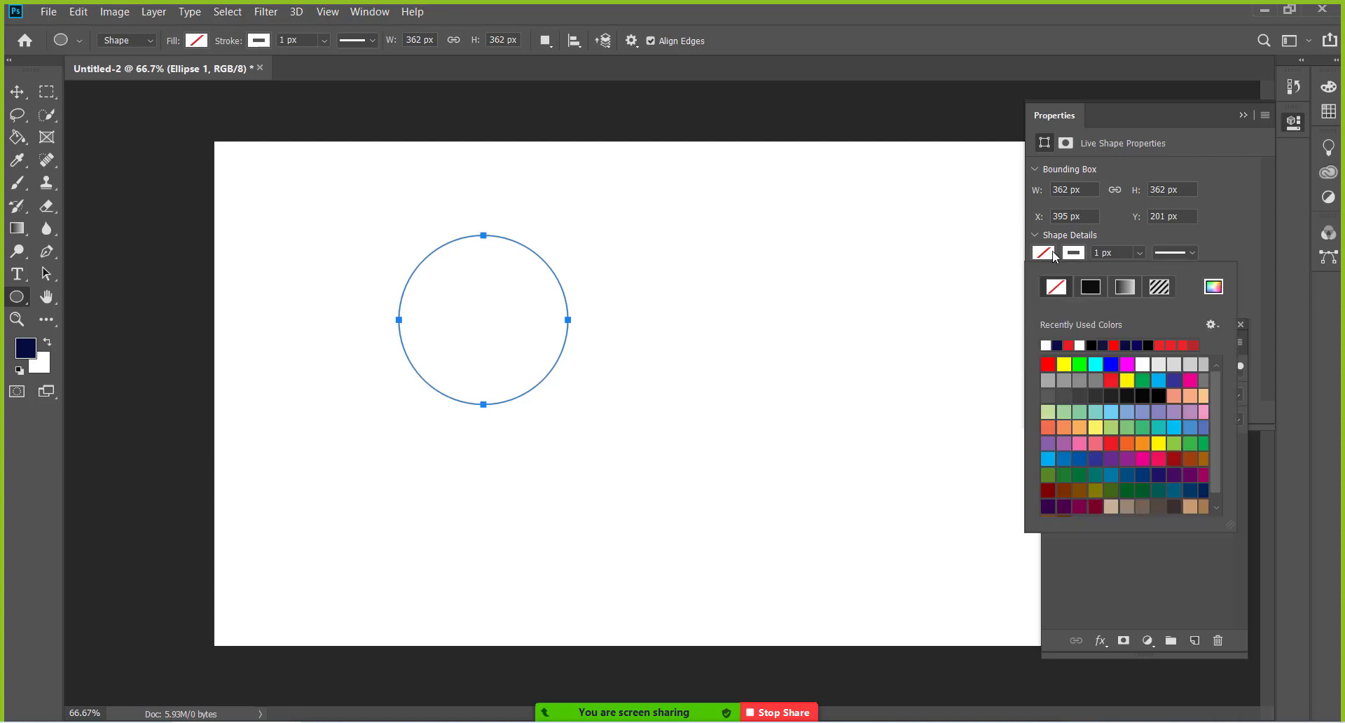
pyautogui.click(1058, 344)
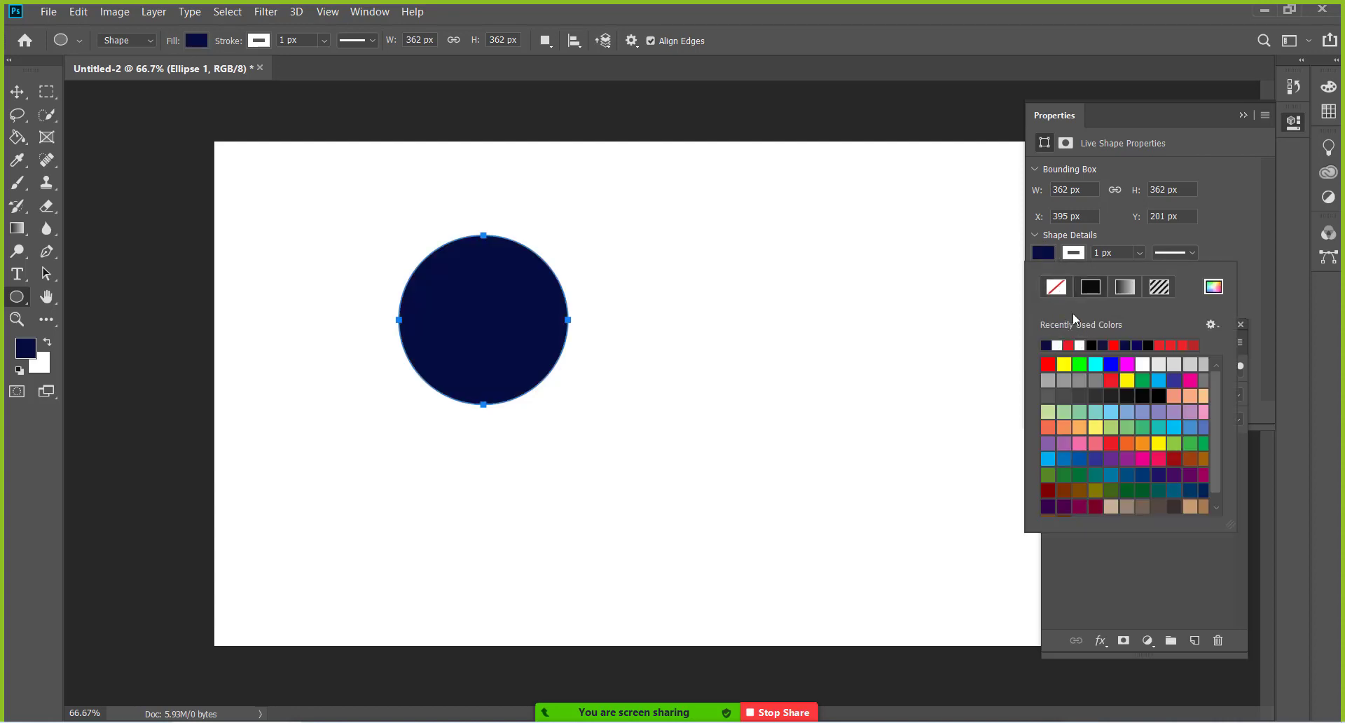
pyautogui.click(1166, 164)
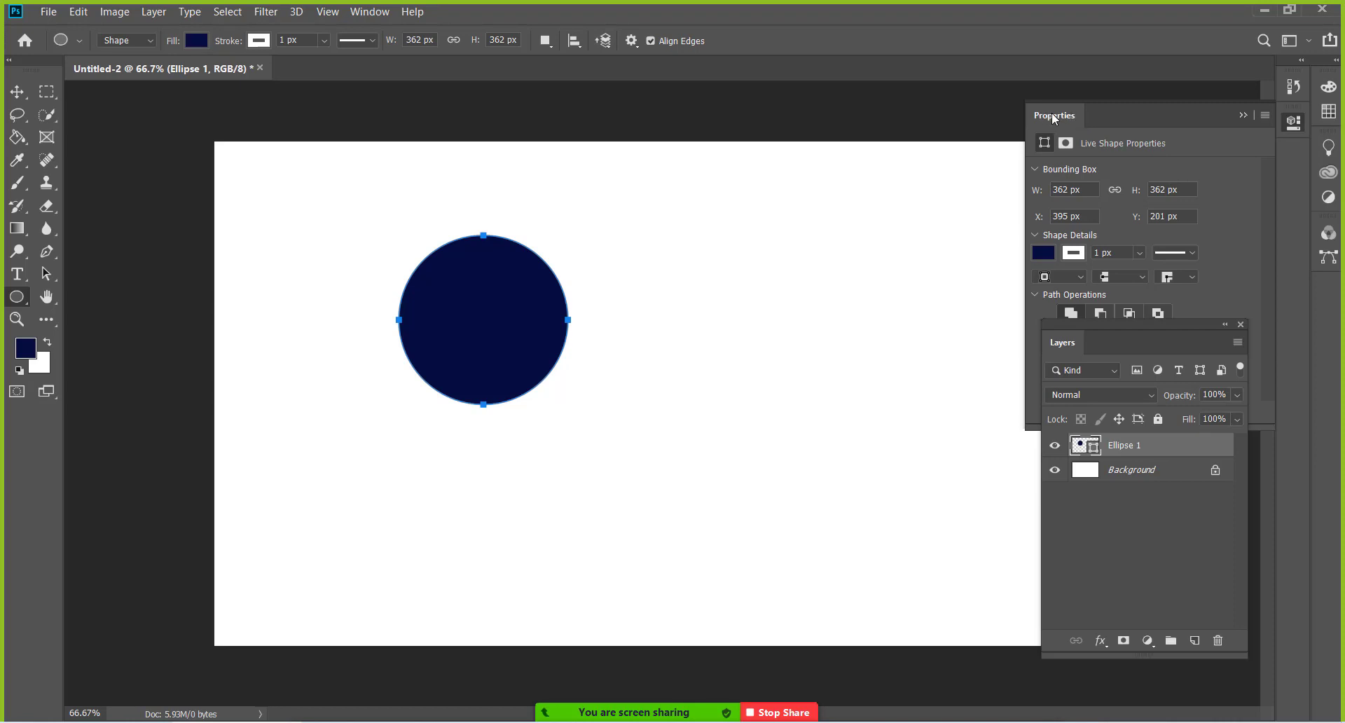
pyautogui.click(370, 11)
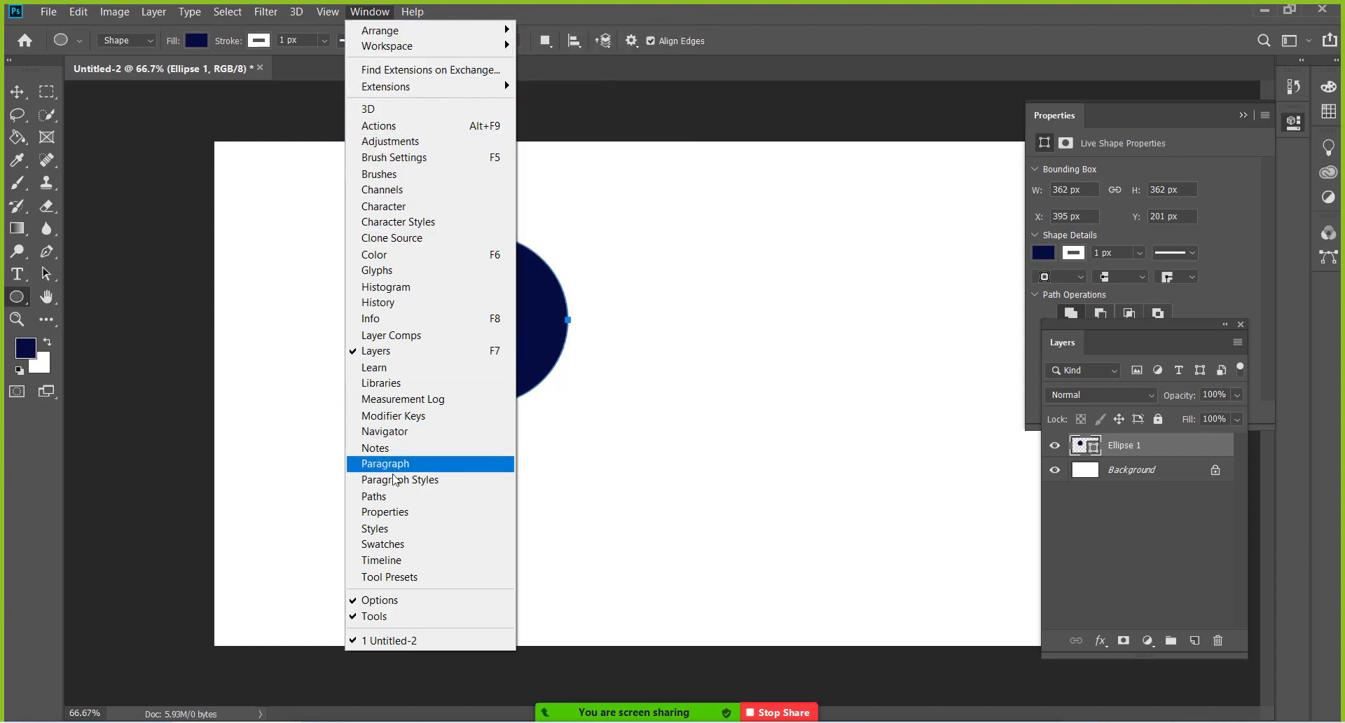
# Step: Collapse and re-expand Properties and move the Layers panel further left
pyautogui.click(1080, 123)
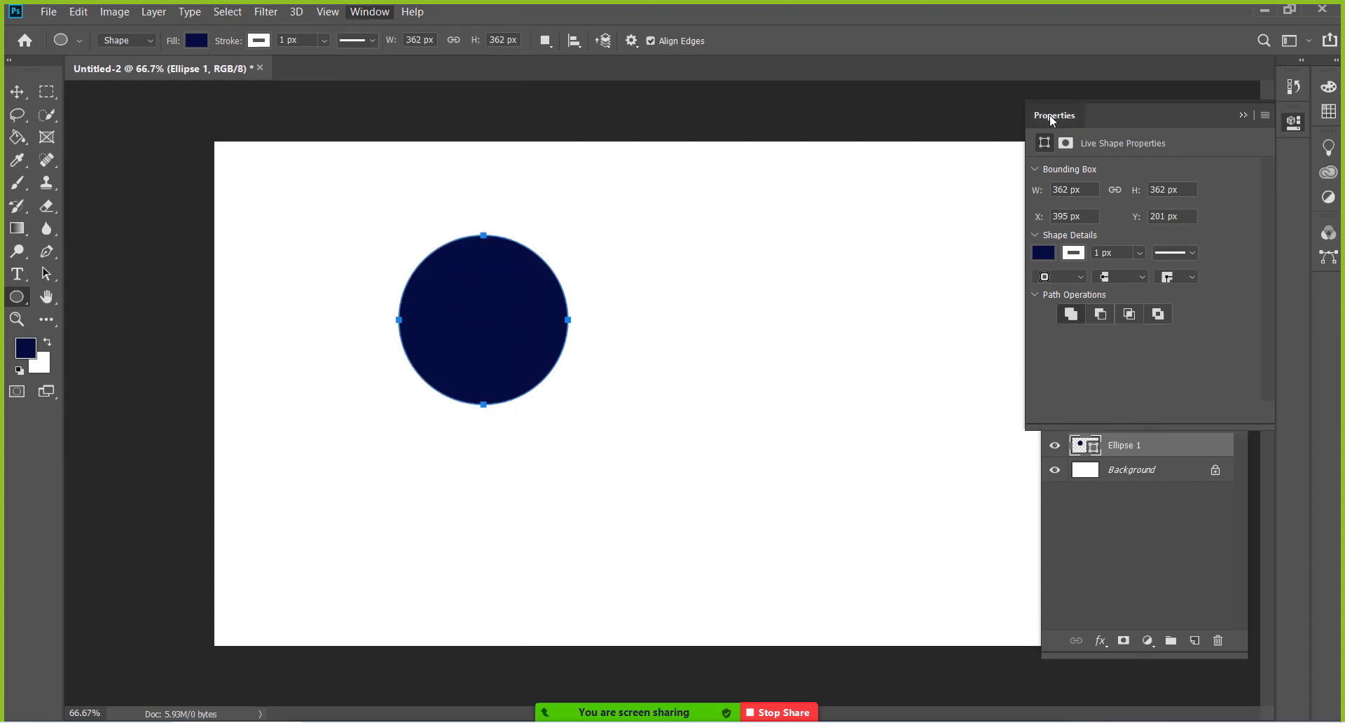
pyautogui.click(1294, 123)
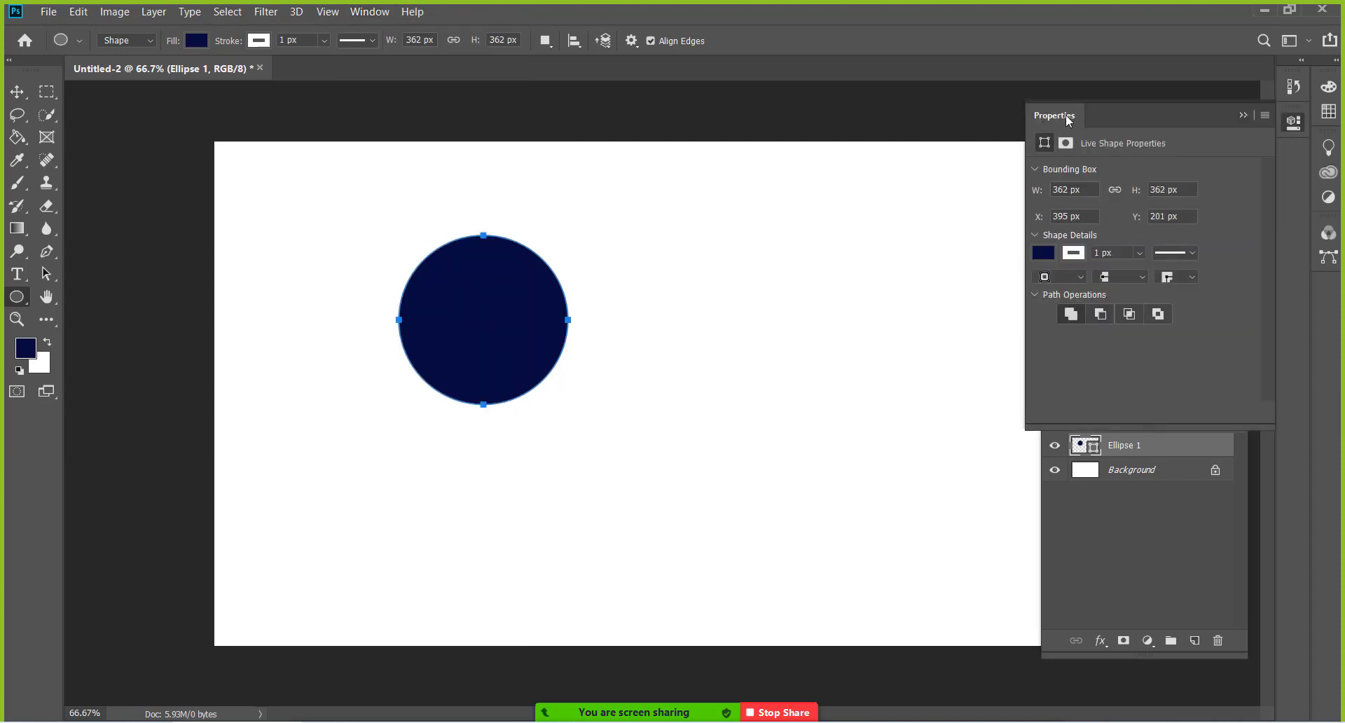
pyautogui.click(1116, 529)
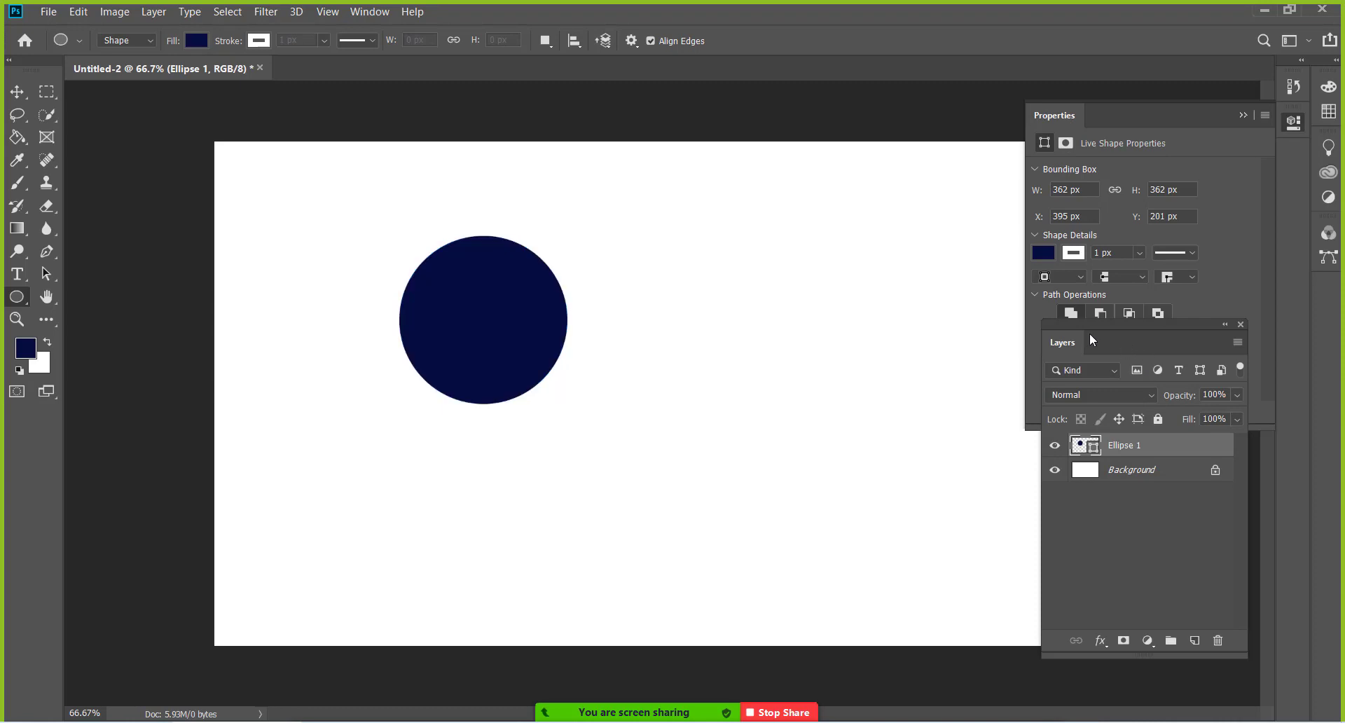
pyautogui.moveTo(1101, 326)
pyautogui.mouseDown()
pyautogui.moveTo(1068, 355)
pyautogui.moveTo(902, 417)
pyautogui.mouseUp()
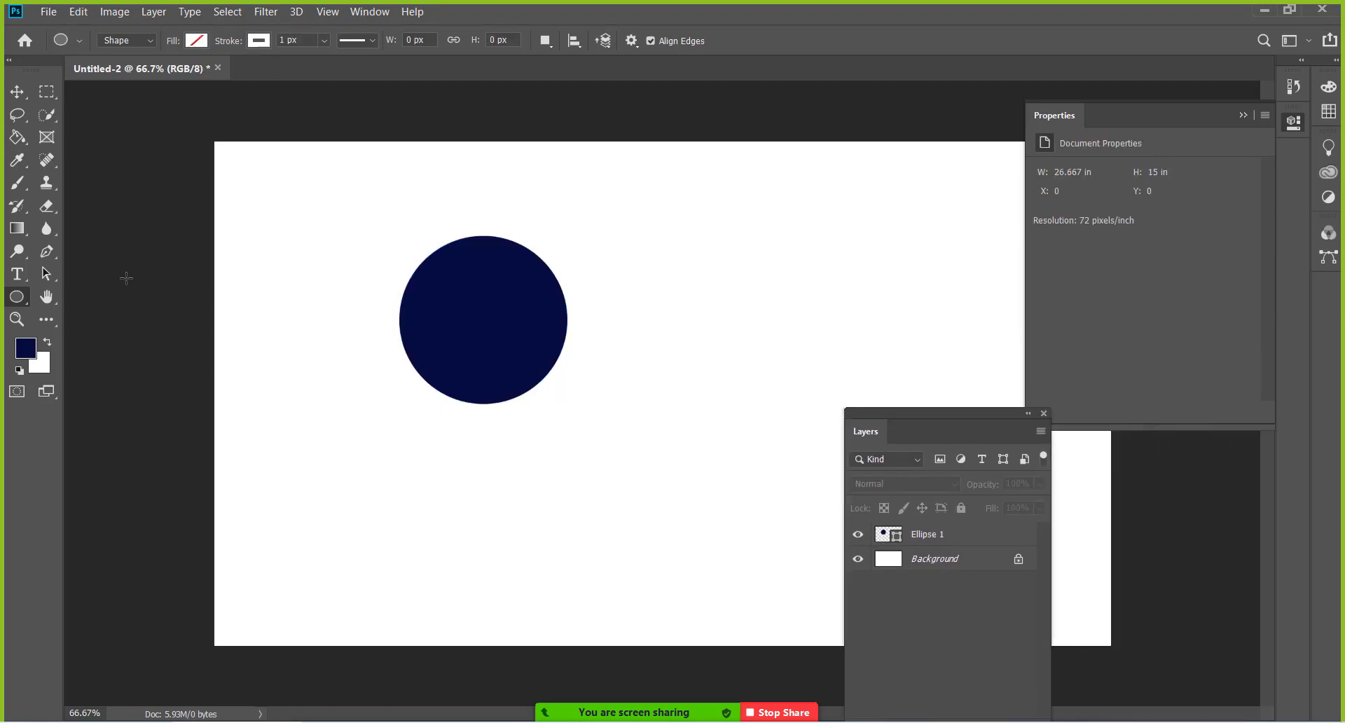
pyautogui.rightClick(14, 300)
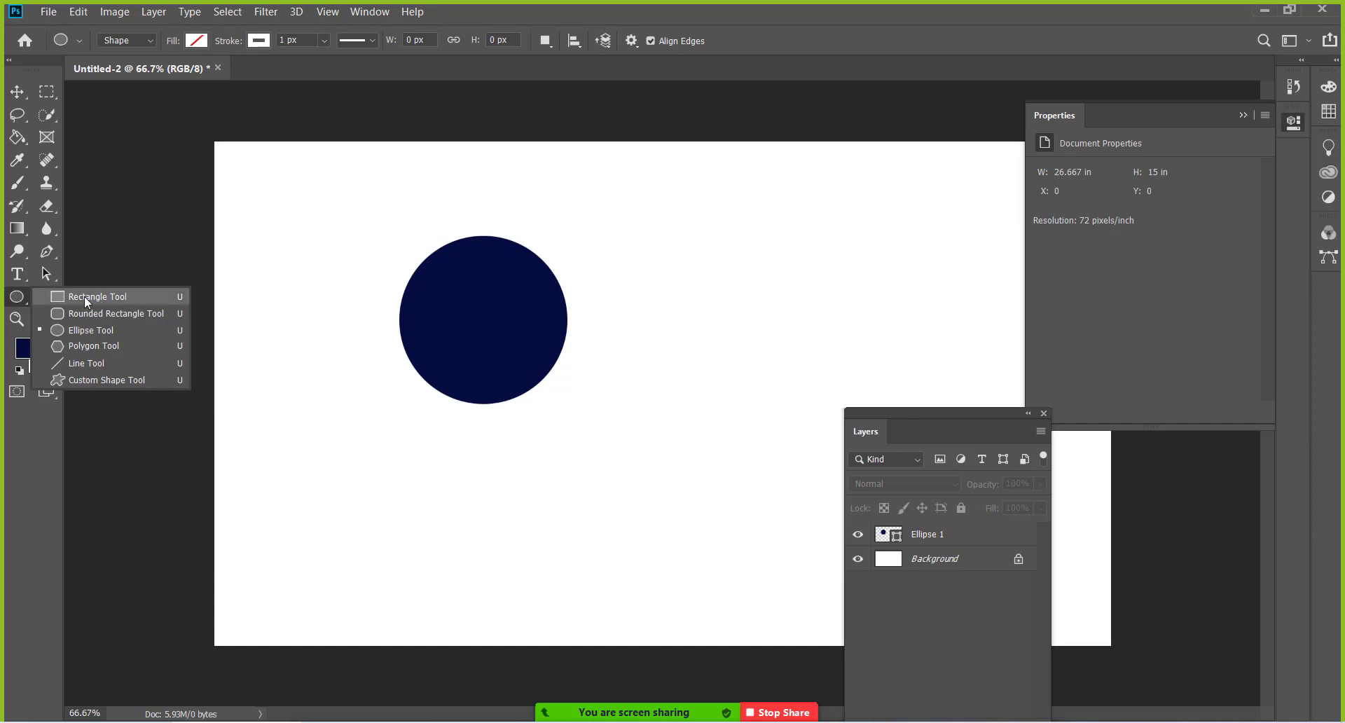
pyautogui.click(18, 298)
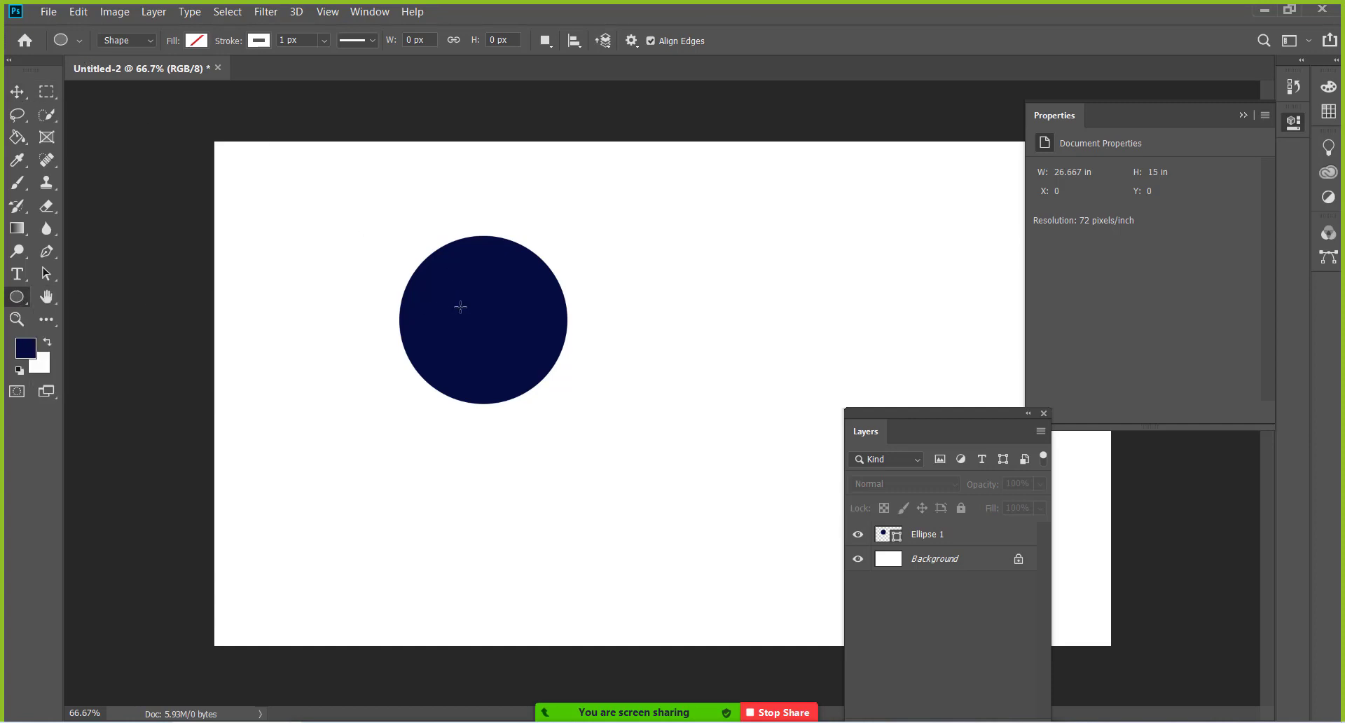
# Step: Move the navy circle to X 166, Y 195 px, toggling transform controls, then deselect
pyautogui.click(18, 92)
pyautogui.click(469, 298)
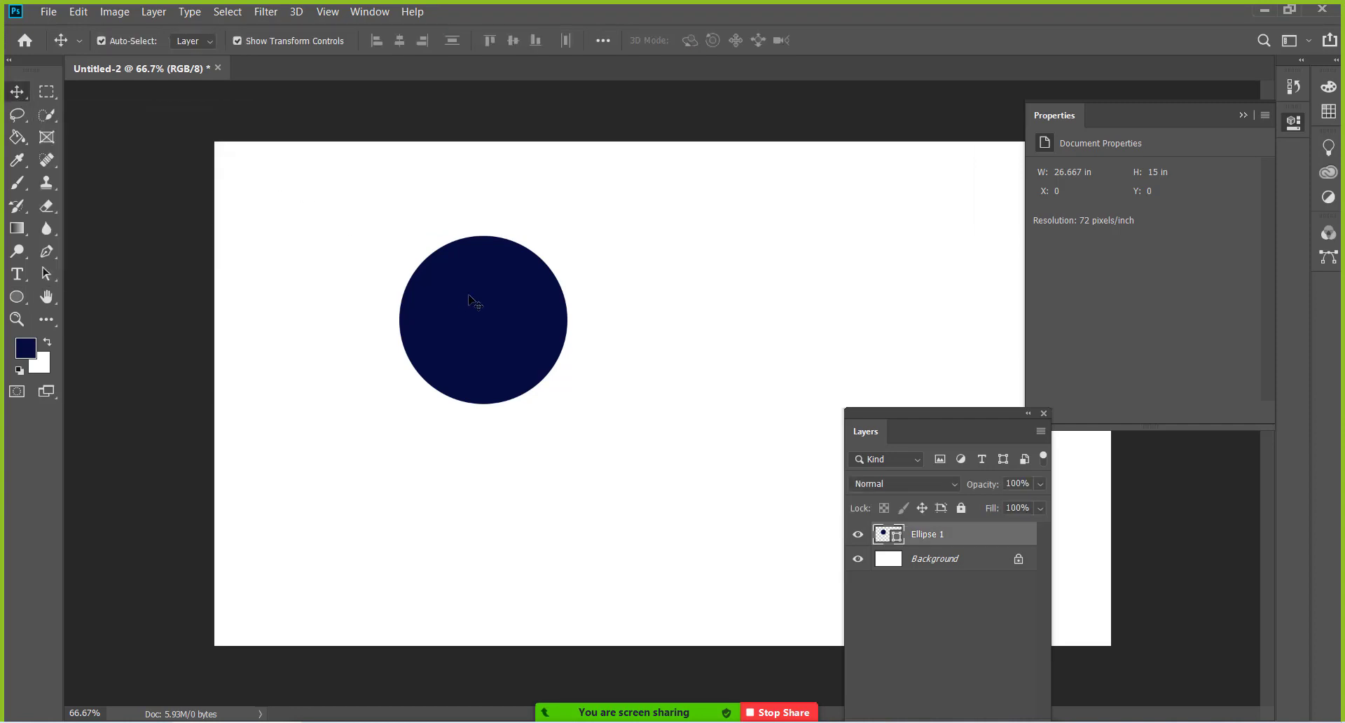
pyautogui.moveTo(492, 331); pyautogui.dragTo(385, 280)
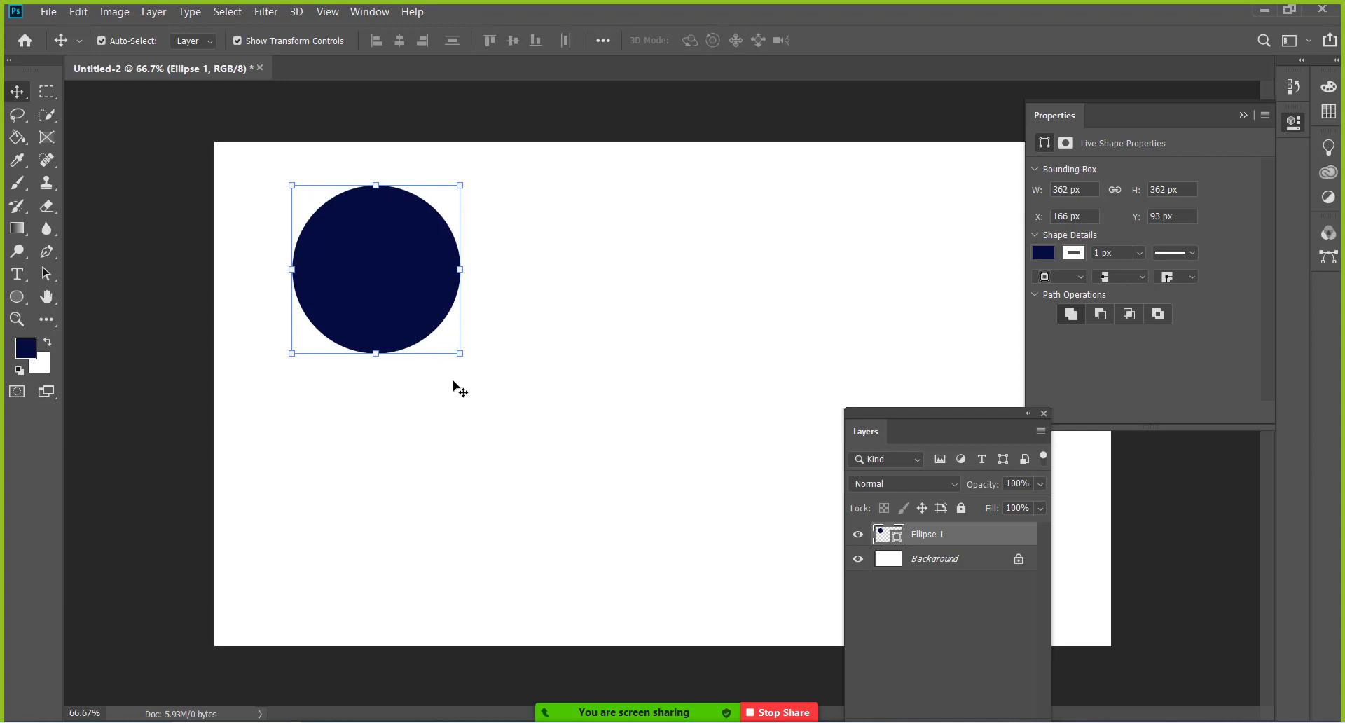
pyautogui.click(237, 41)
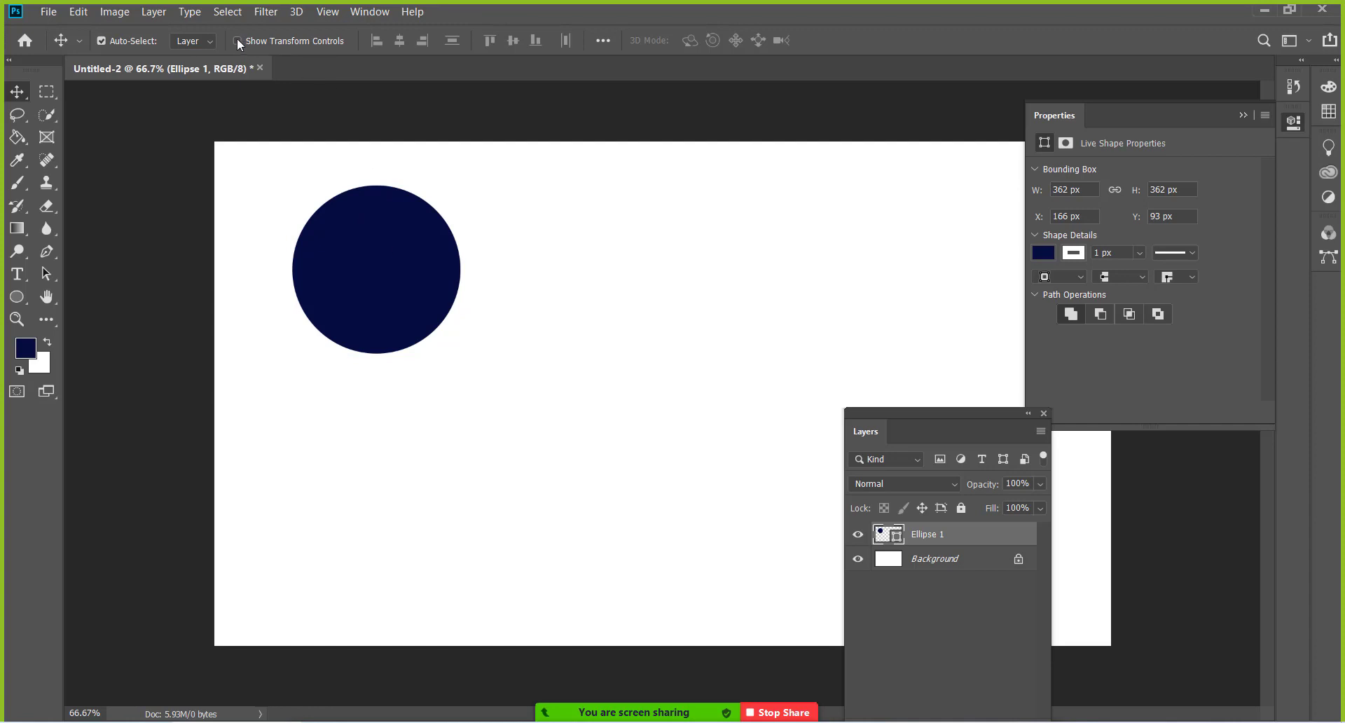
pyautogui.click(237, 40)
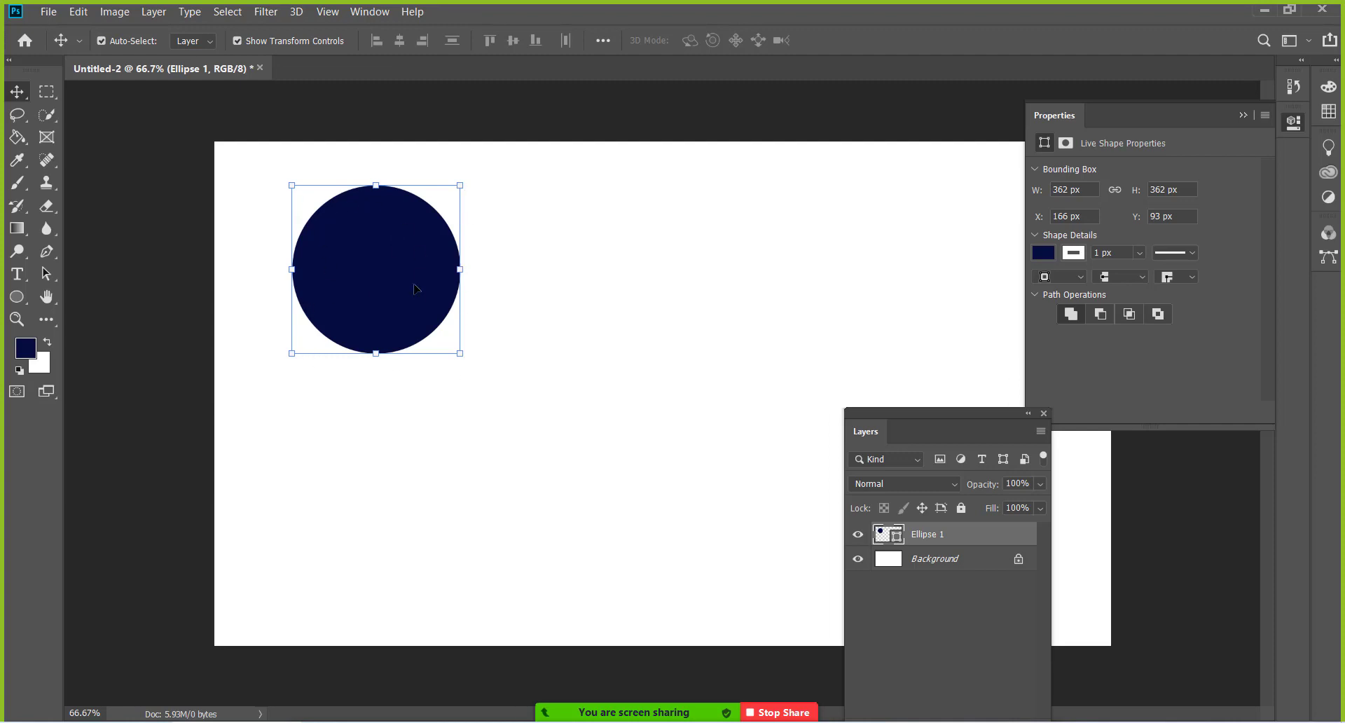
pyautogui.moveTo(416, 288); pyautogui.dragTo(417, 337)
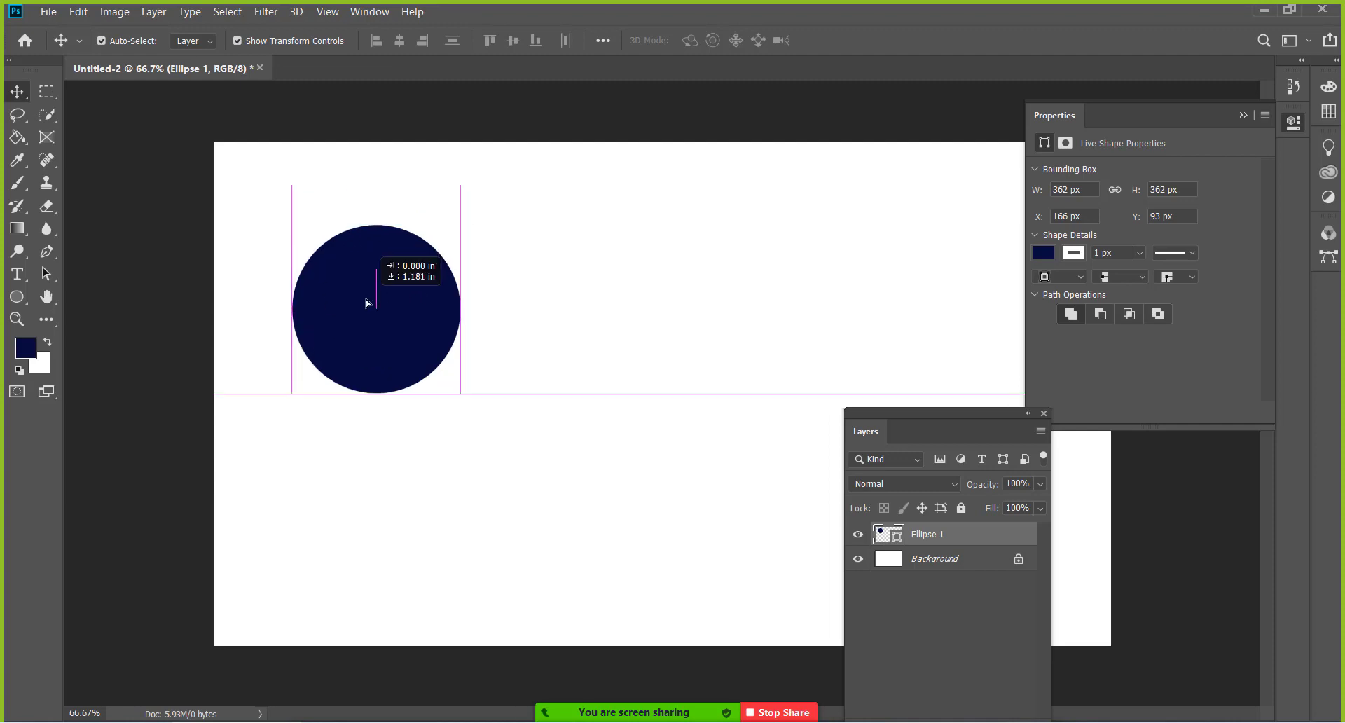
pyautogui.click(237, 40)
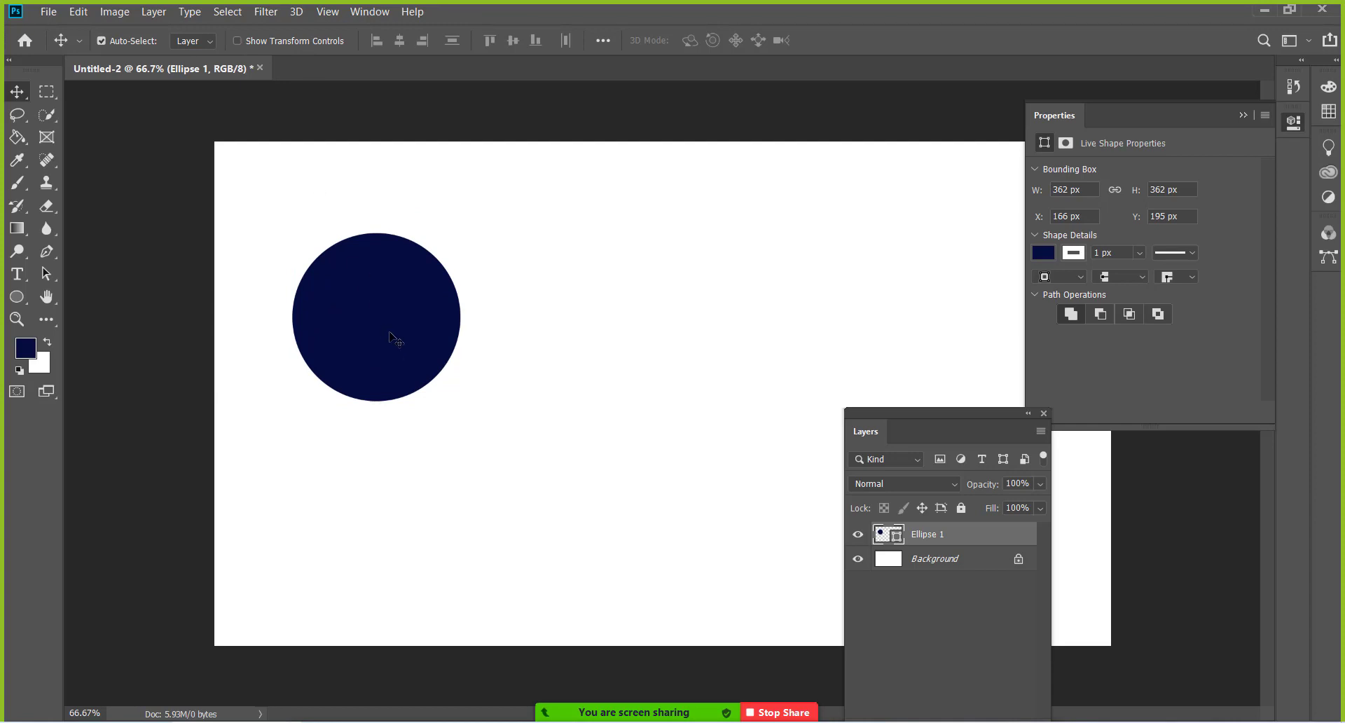
pyautogui.click(545, 319)
# Step: Draw a second 355 px circle, Ellipse 2, to the right of the navy one
pyautogui.click(17, 297)
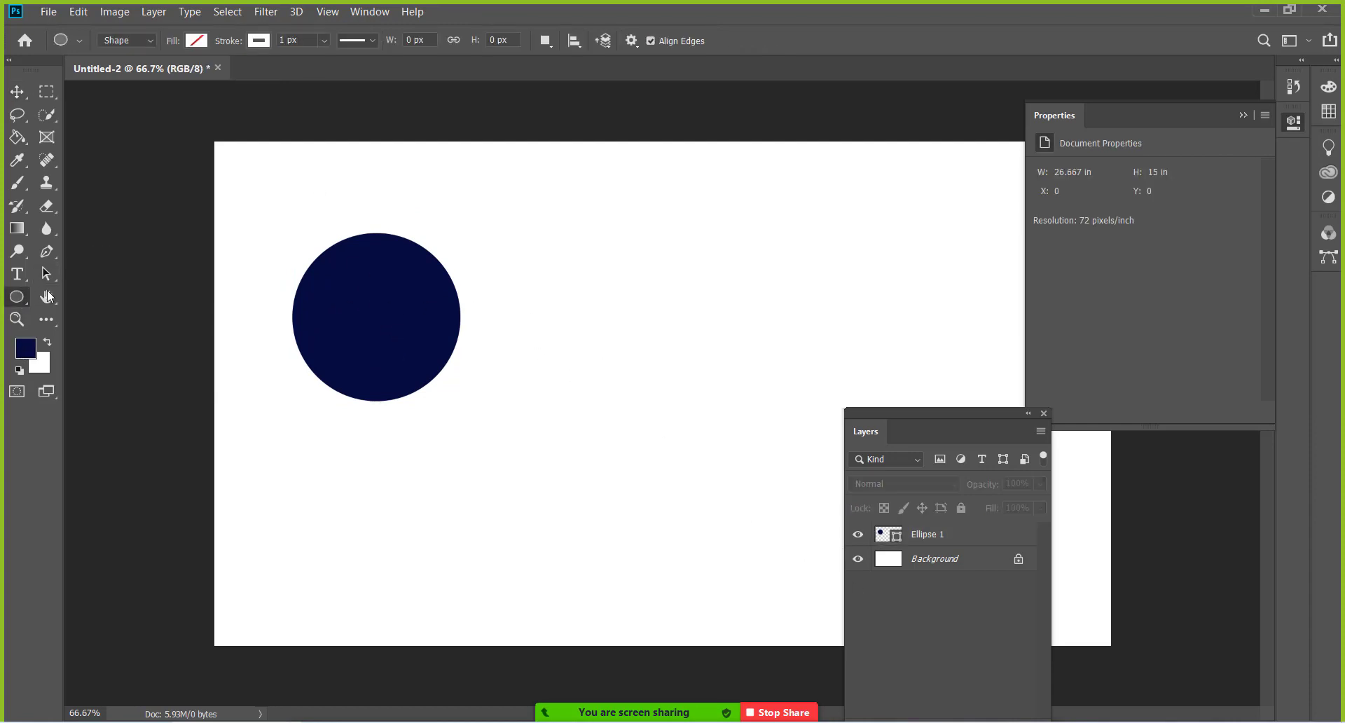
pyautogui.moveTo(549, 227)
pyautogui.mouseDown()
pyautogui.moveTo(690, 344)
pyautogui.moveTo(716, 396)
pyautogui.mouseUp()
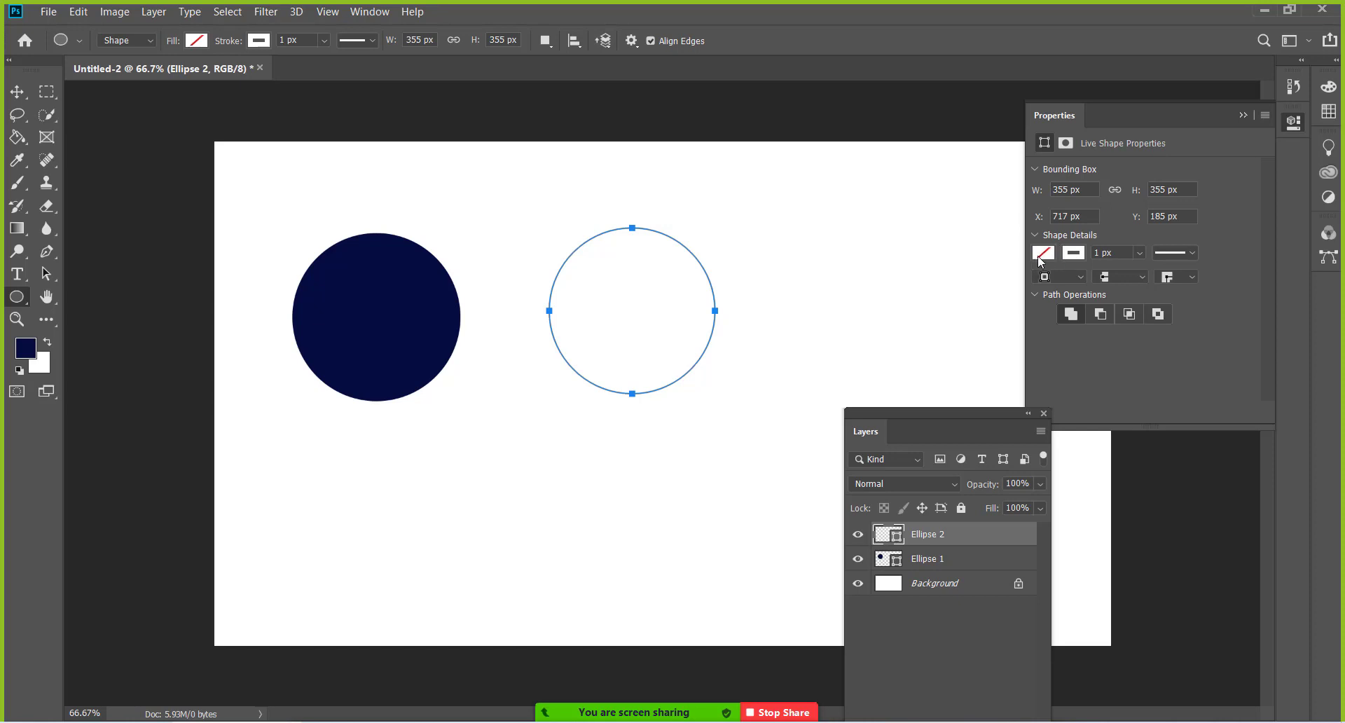
# Step: Fill the second circle with solid red
pyautogui.click(1043, 253)
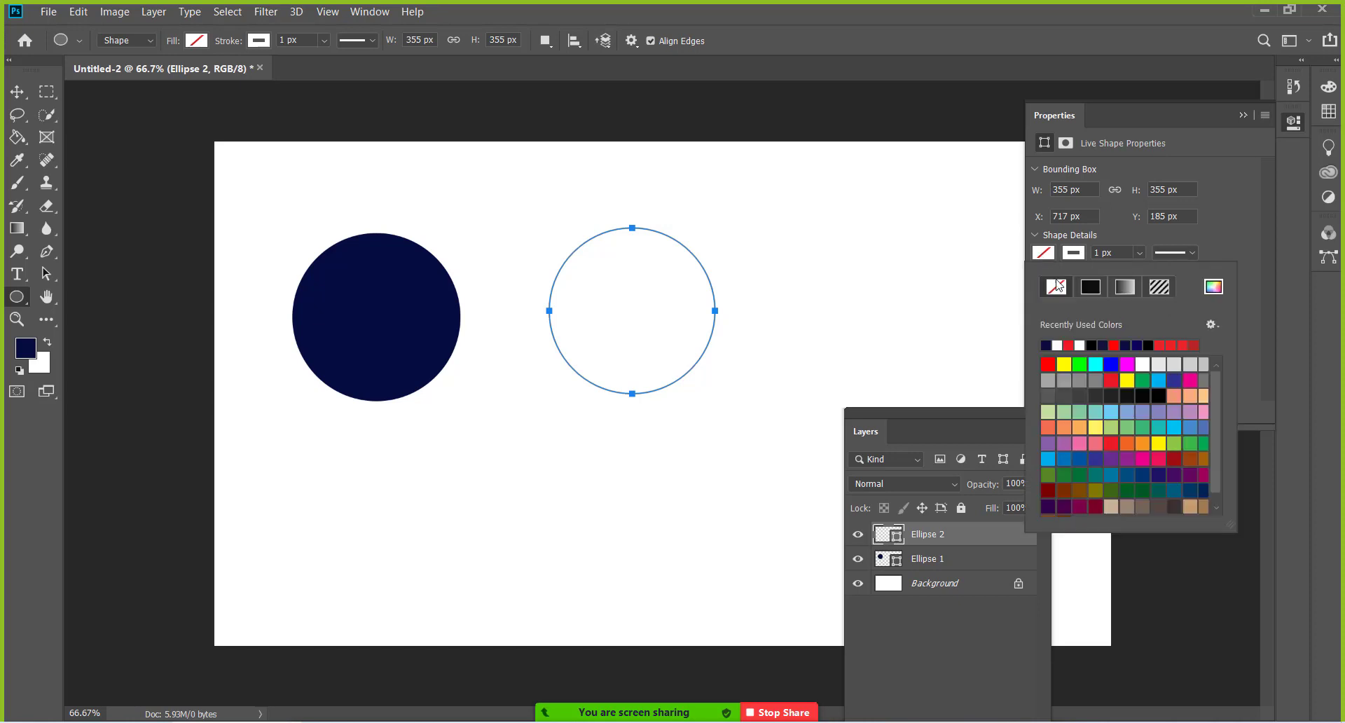
pyautogui.click(1113, 379)
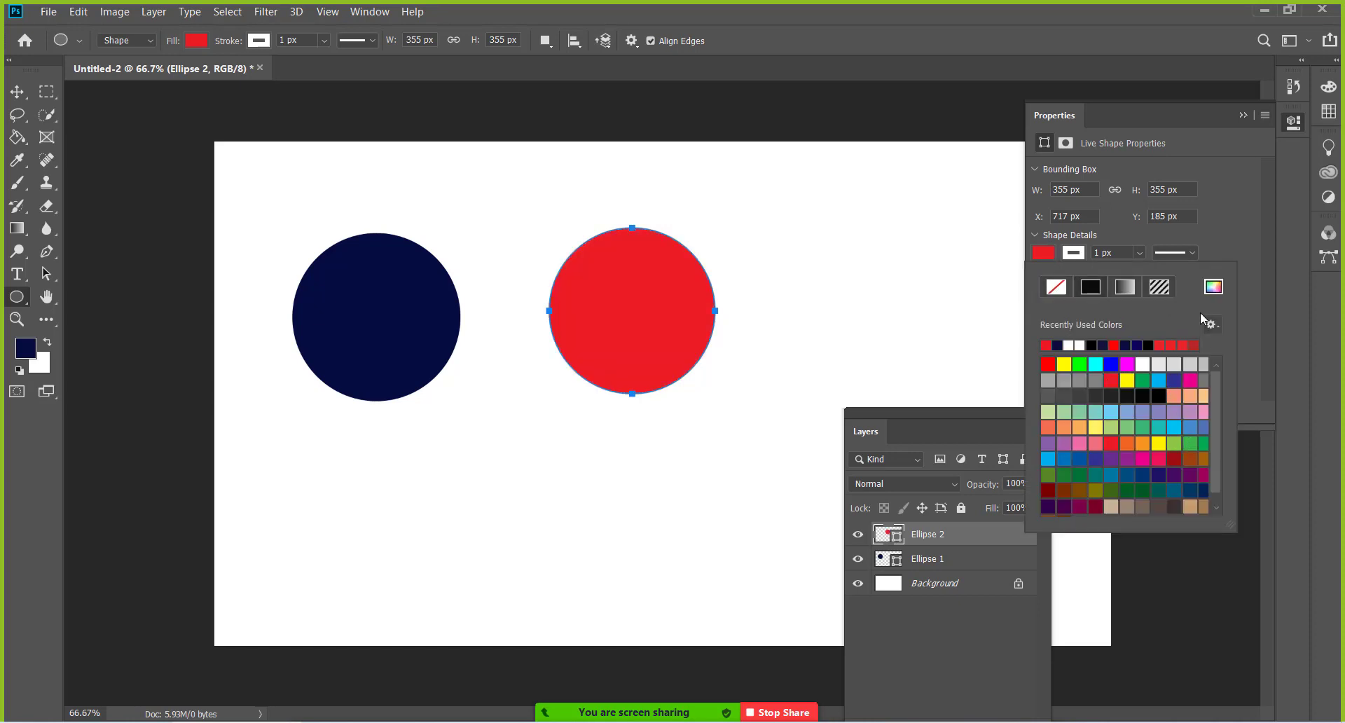
pyautogui.click(1245, 251)
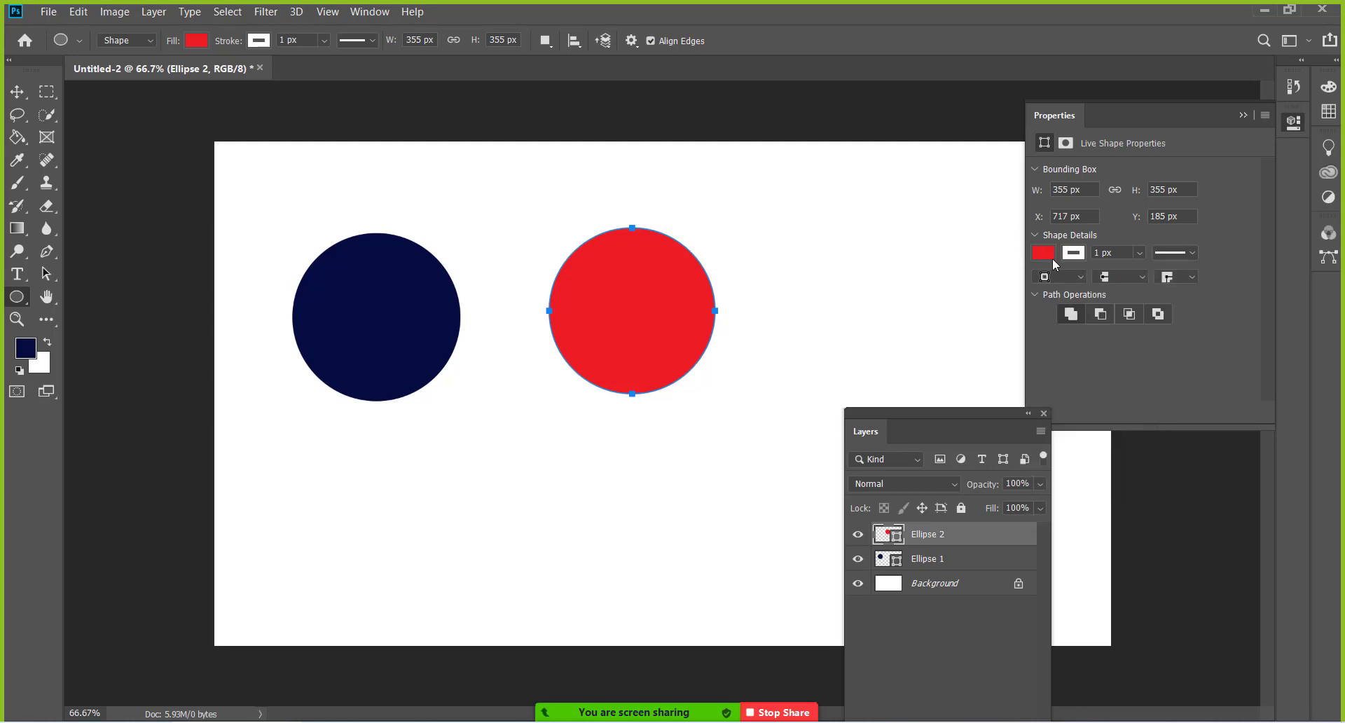
pyautogui.click(199, 41)
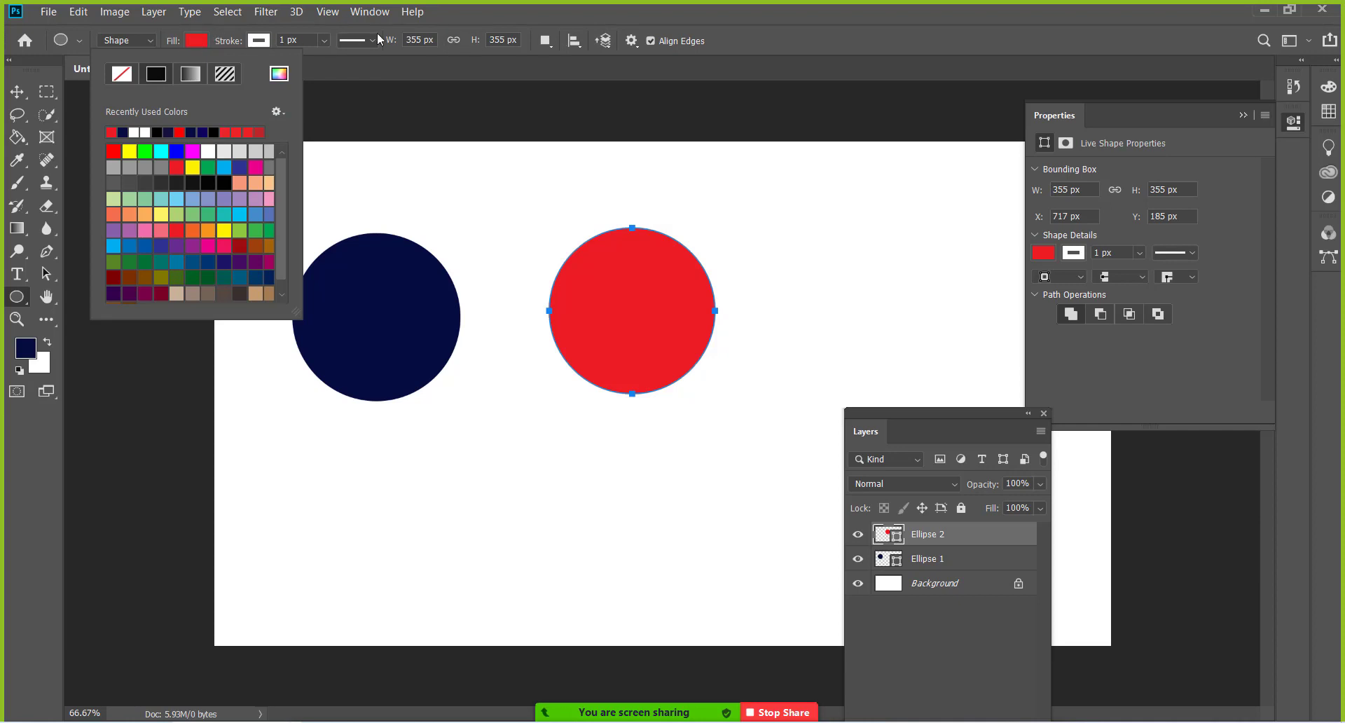
pyautogui.click(203, 44)
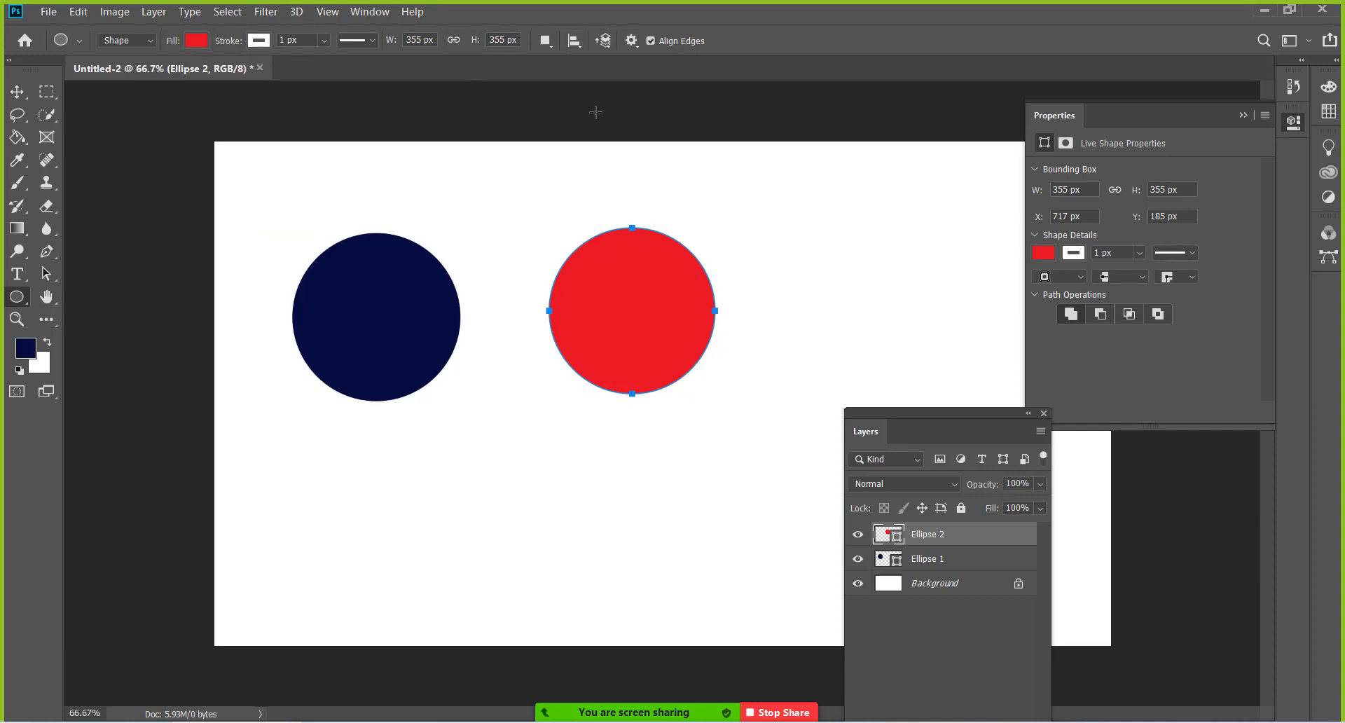
pyautogui.click(1043, 253)
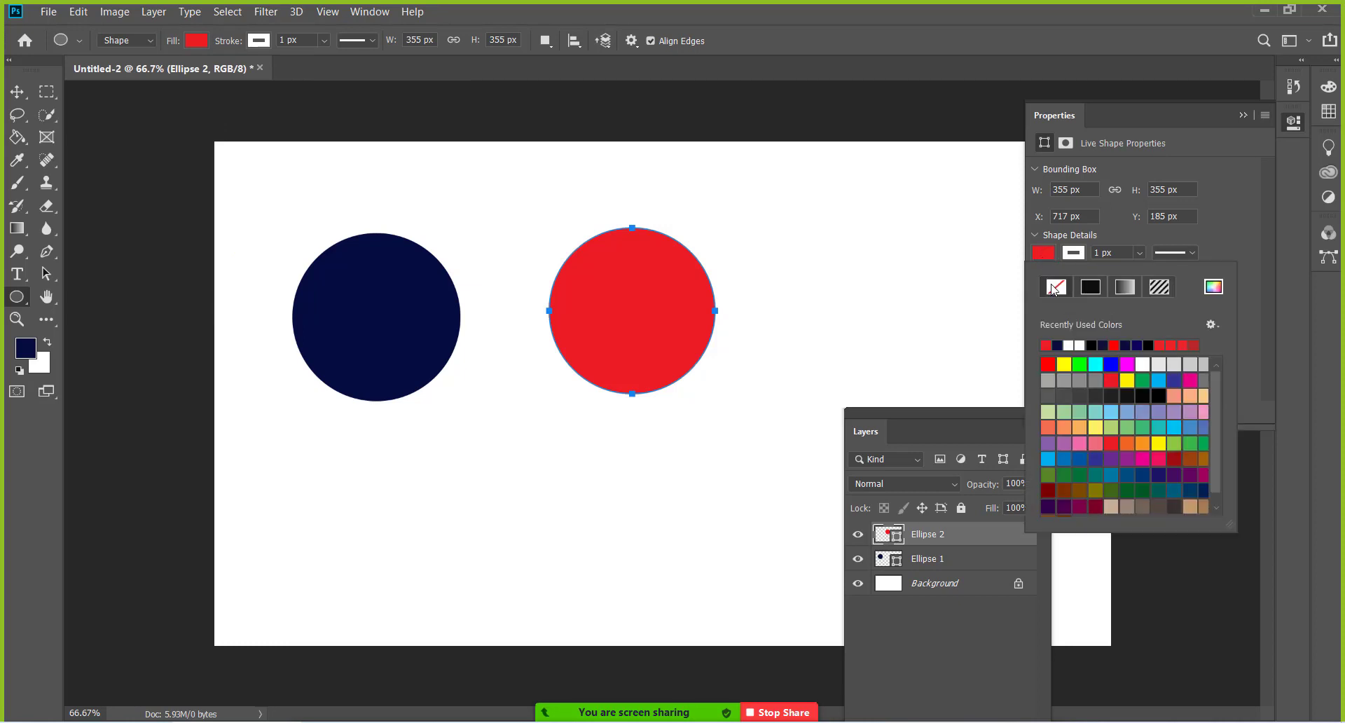
pyautogui.click(1054, 288)
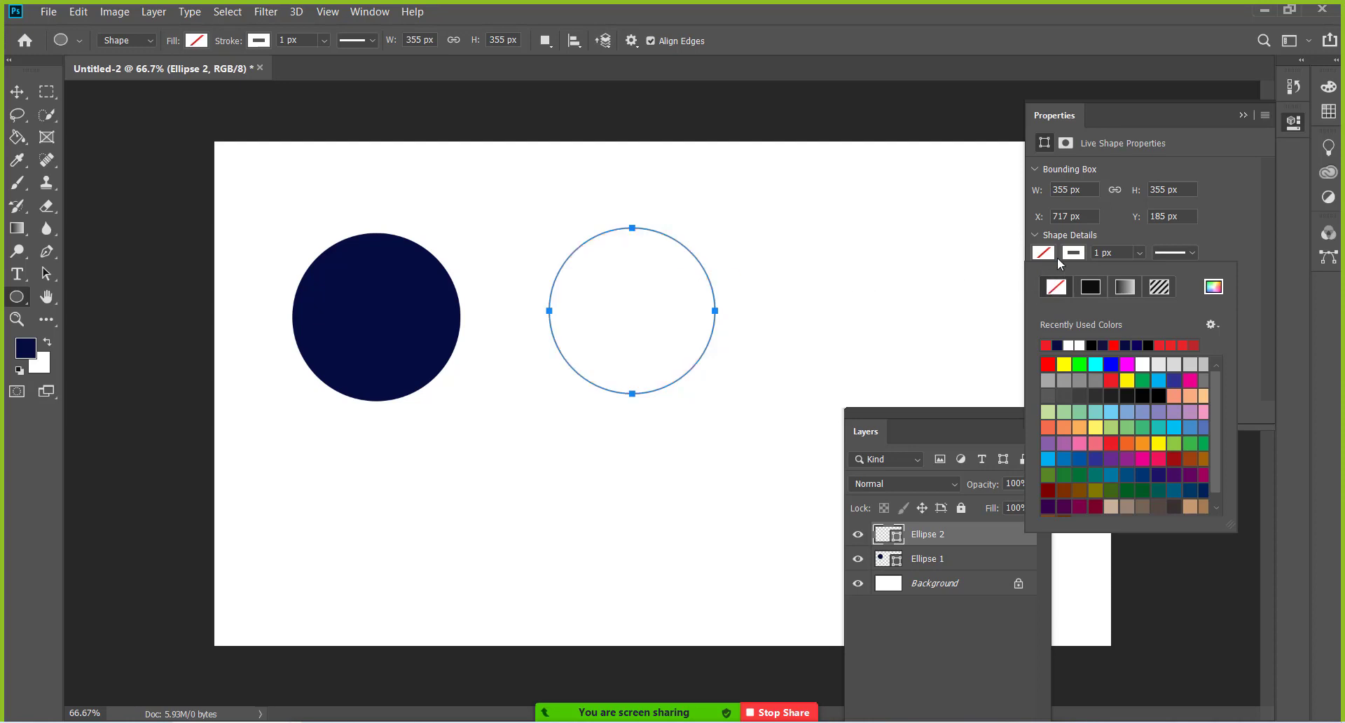
pyautogui.click(1044, 254)
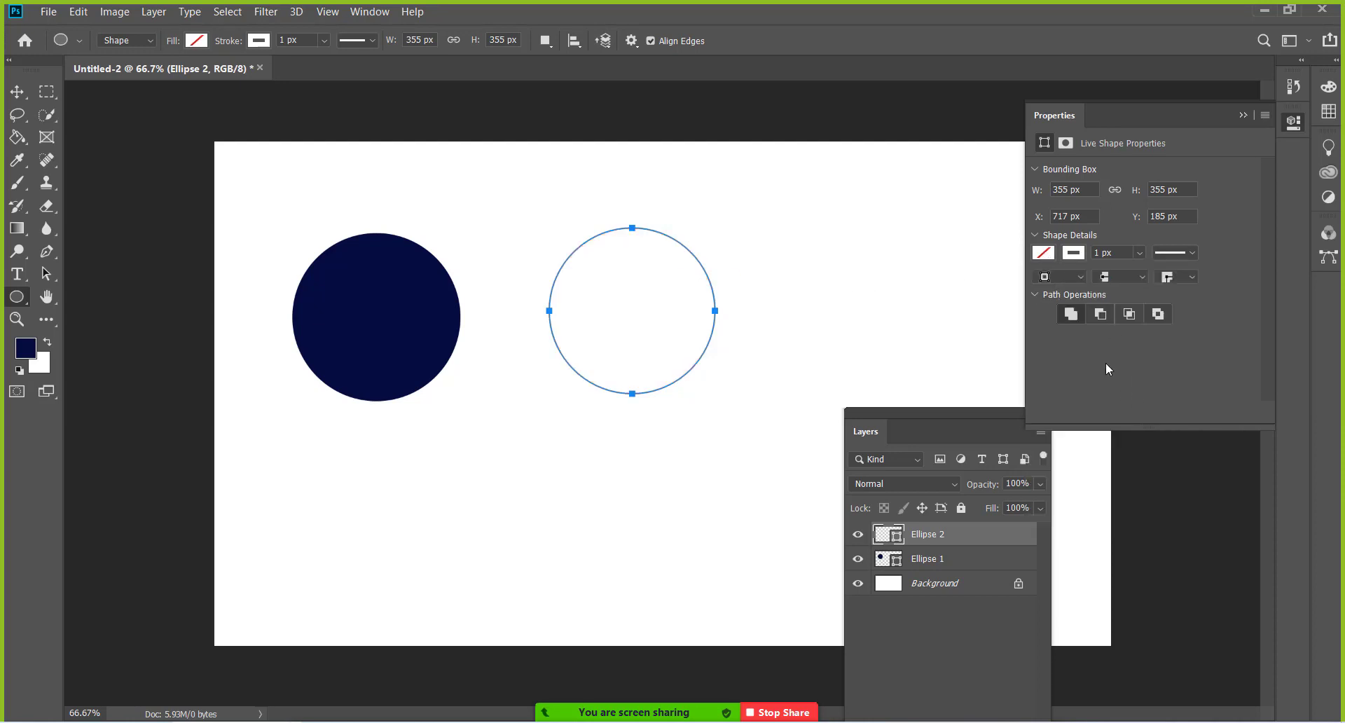
pyautogui.click(1044, 253)
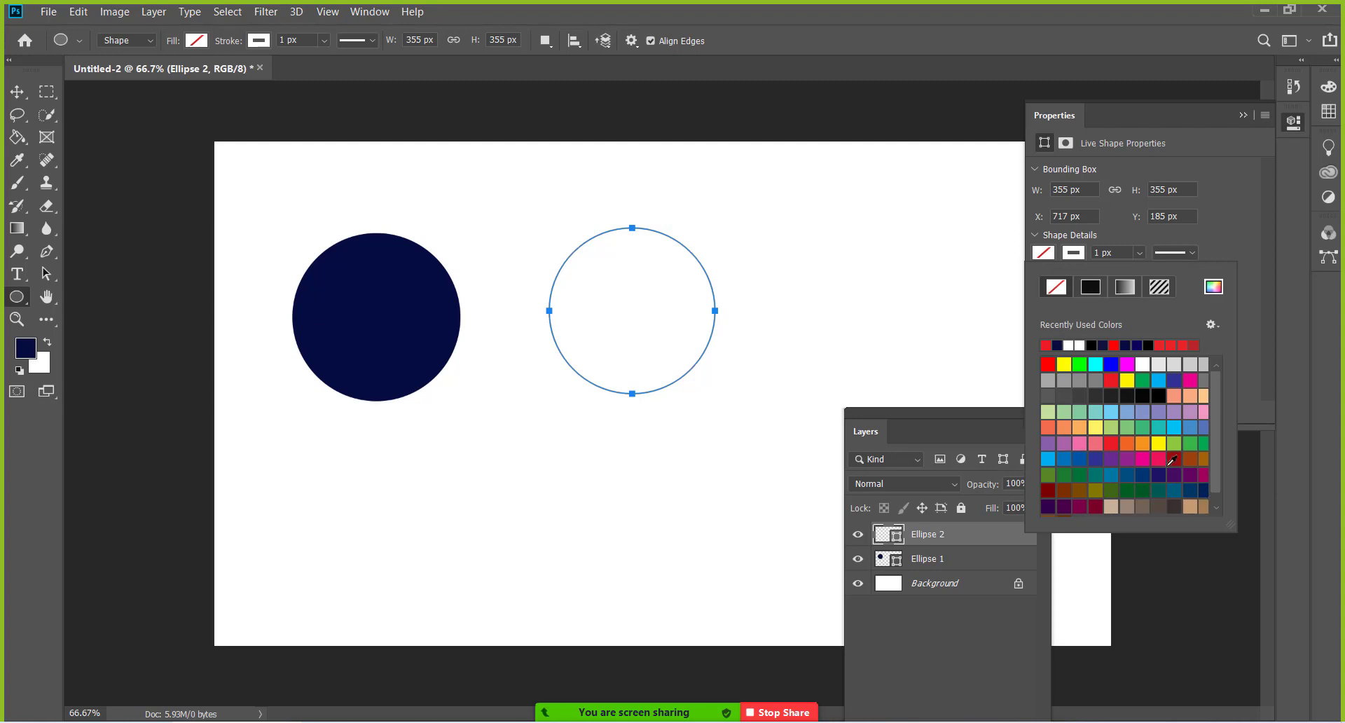
pyautogui.click(1111, 442)
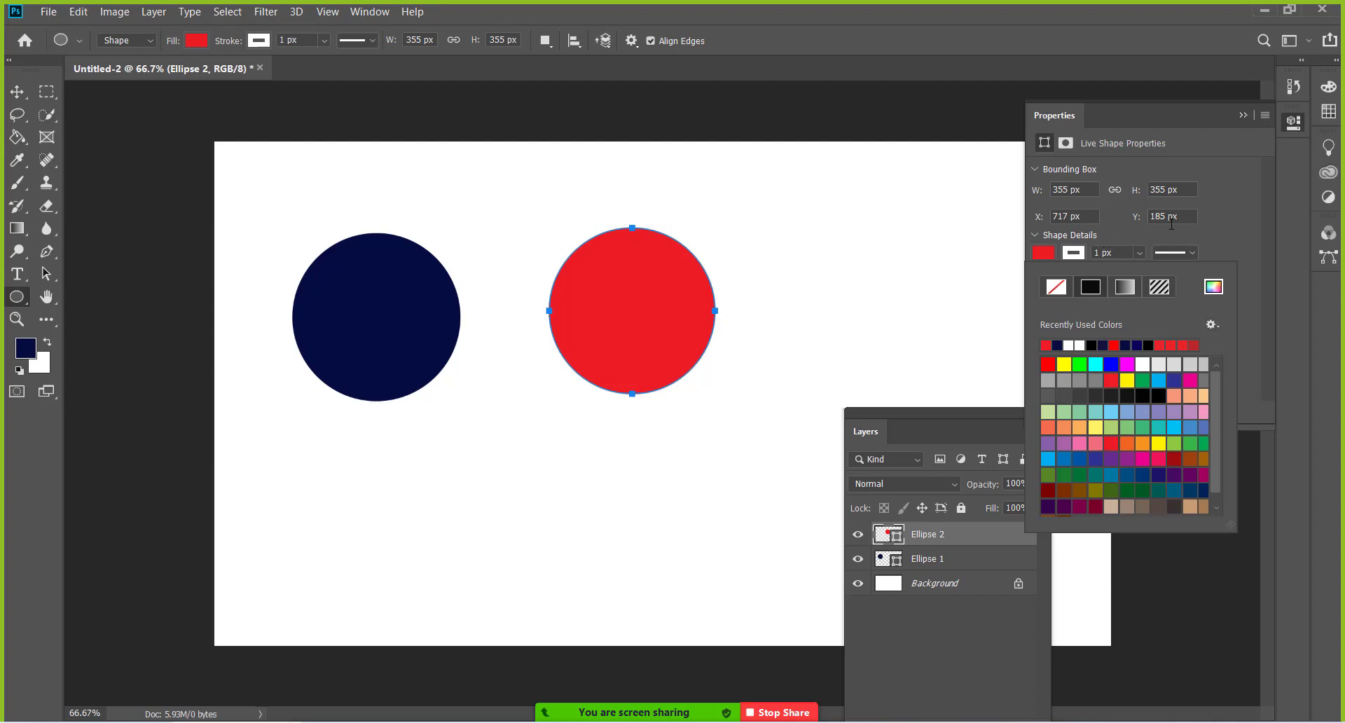
pyautogui.click(1230, 235)
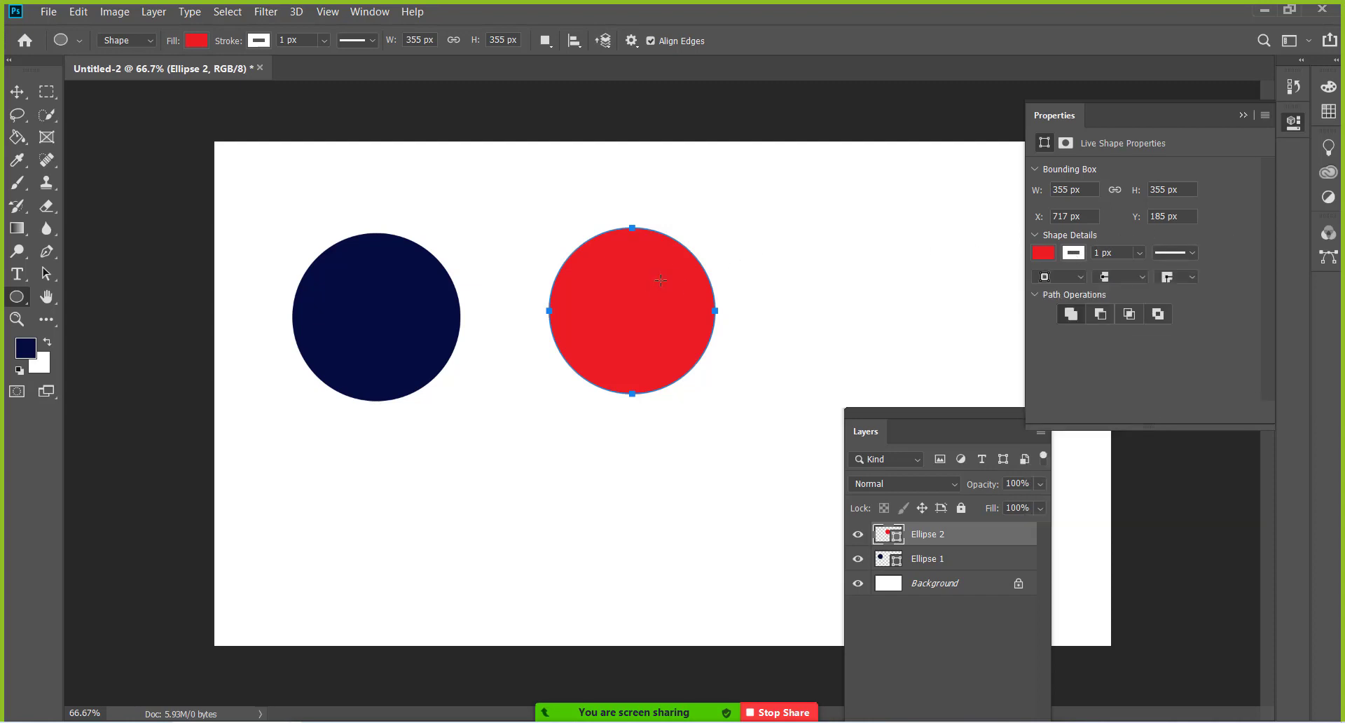
# Step: Set the second circle's stroke to No Color
pyautogui.click(1074, 253)
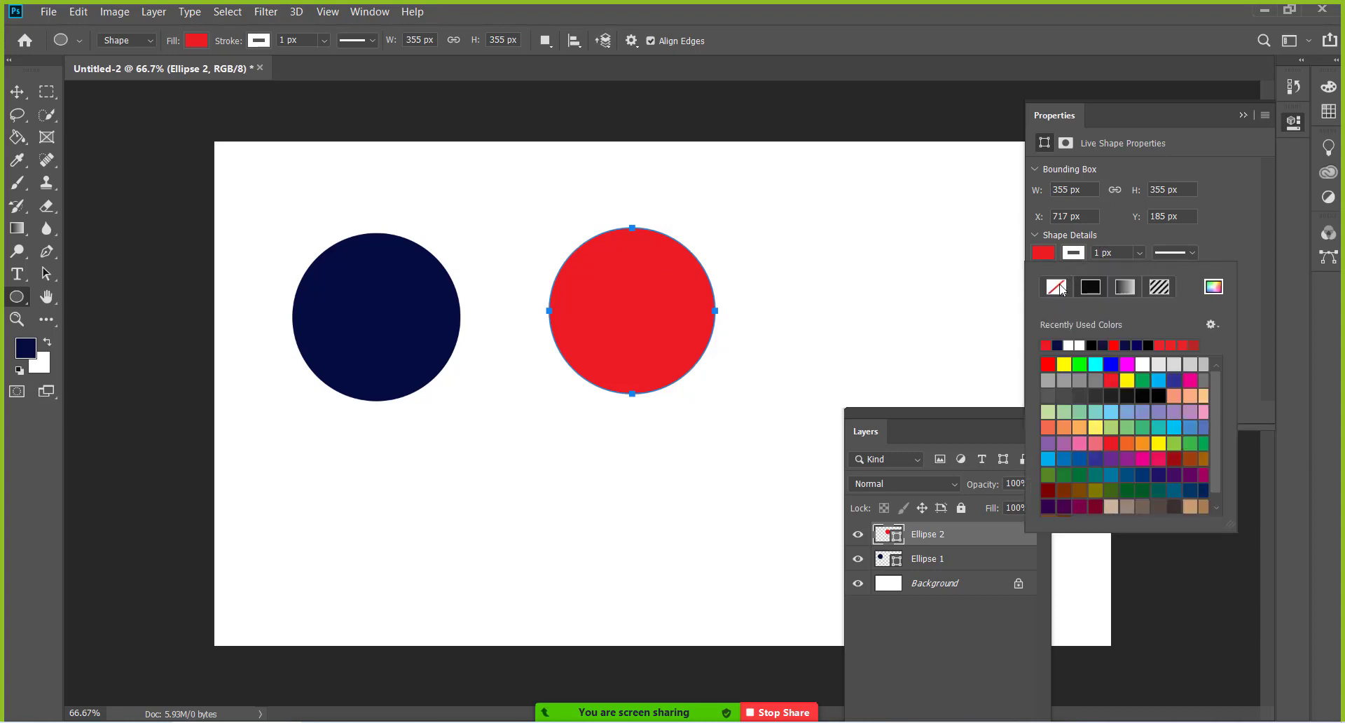
pyautogui.click(1058, 288)
pyautogui.click(1064, 262)
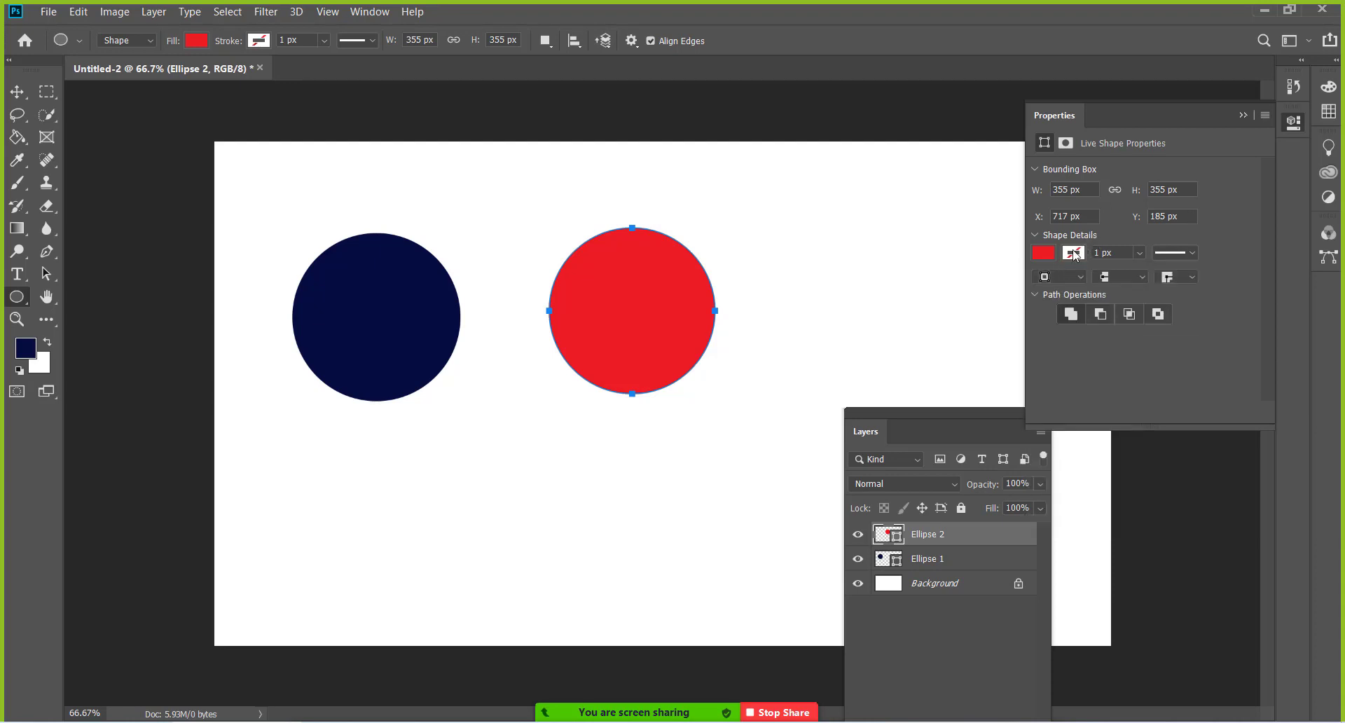
# Step: Give the red circle a dark navy outline 24.30 px wide
pyautogui.click(1074, 254)
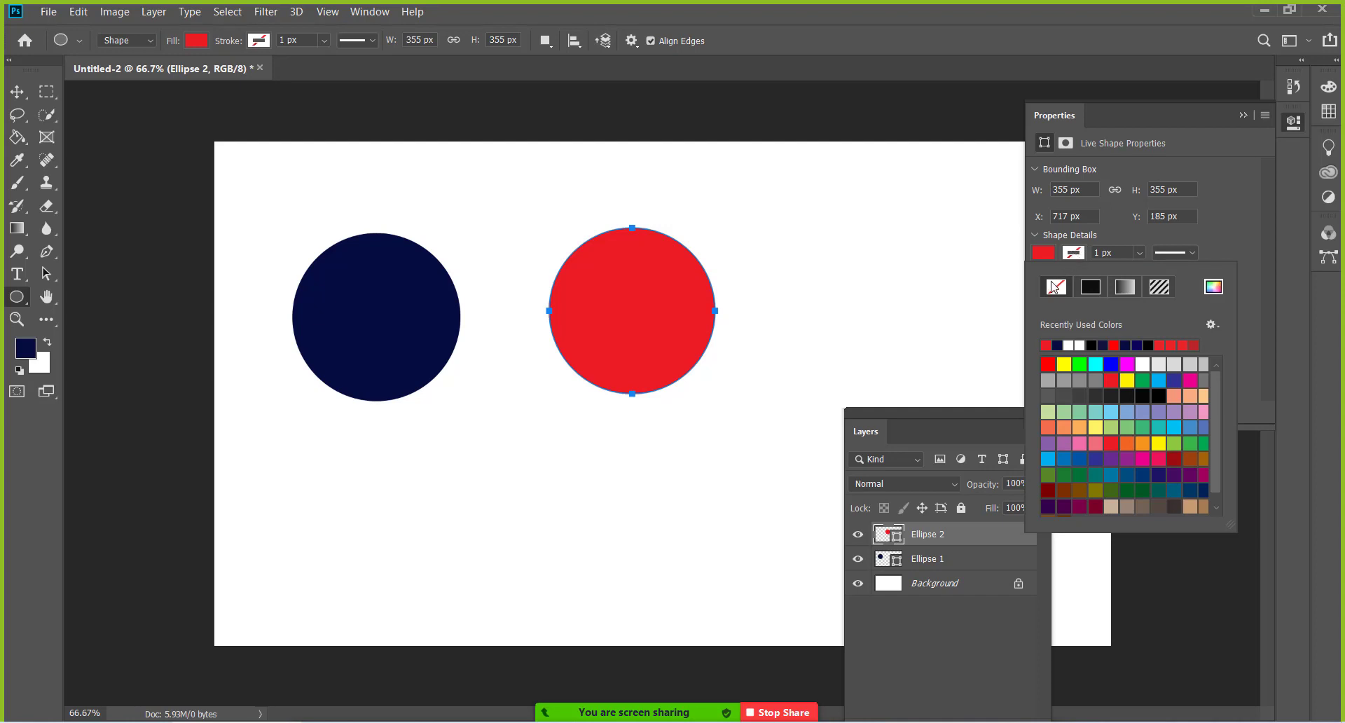
pyautogui.click(1139, 346)
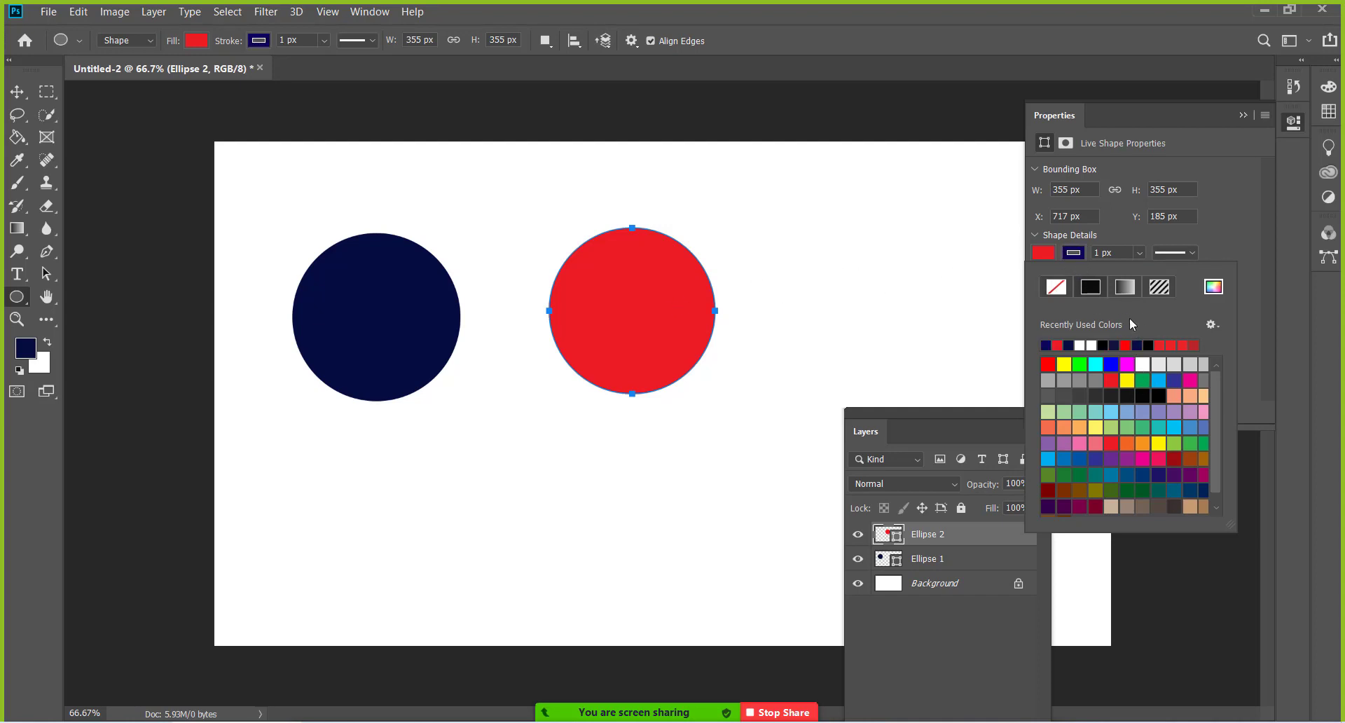
pyautogui.click(1234, 217)
pyautogui.click(1138, 253)
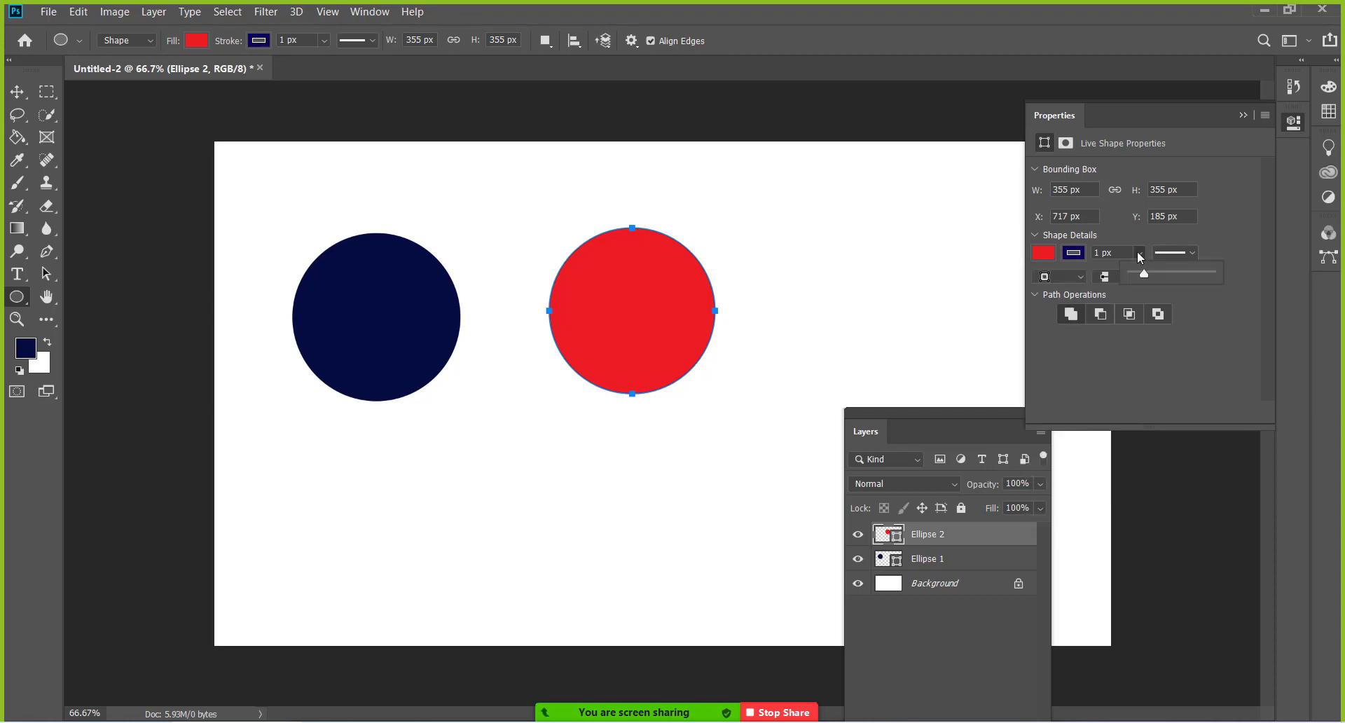
pyautogui.moveTo(1158, 278); pyautogui.dragTo(1170, 278)
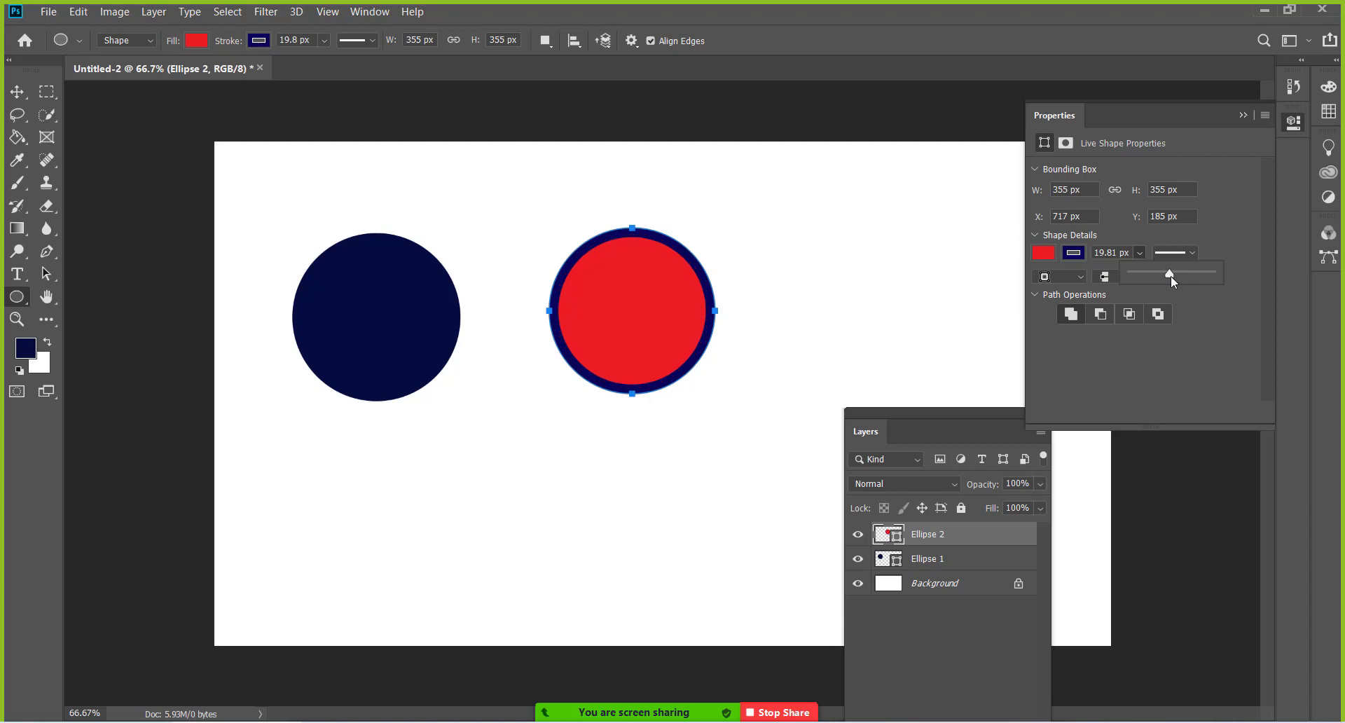
pyautogui.moveTo(1171, 278); pyautogui.dragTo(1176, 278)
pyautogui.click(1219, 238)
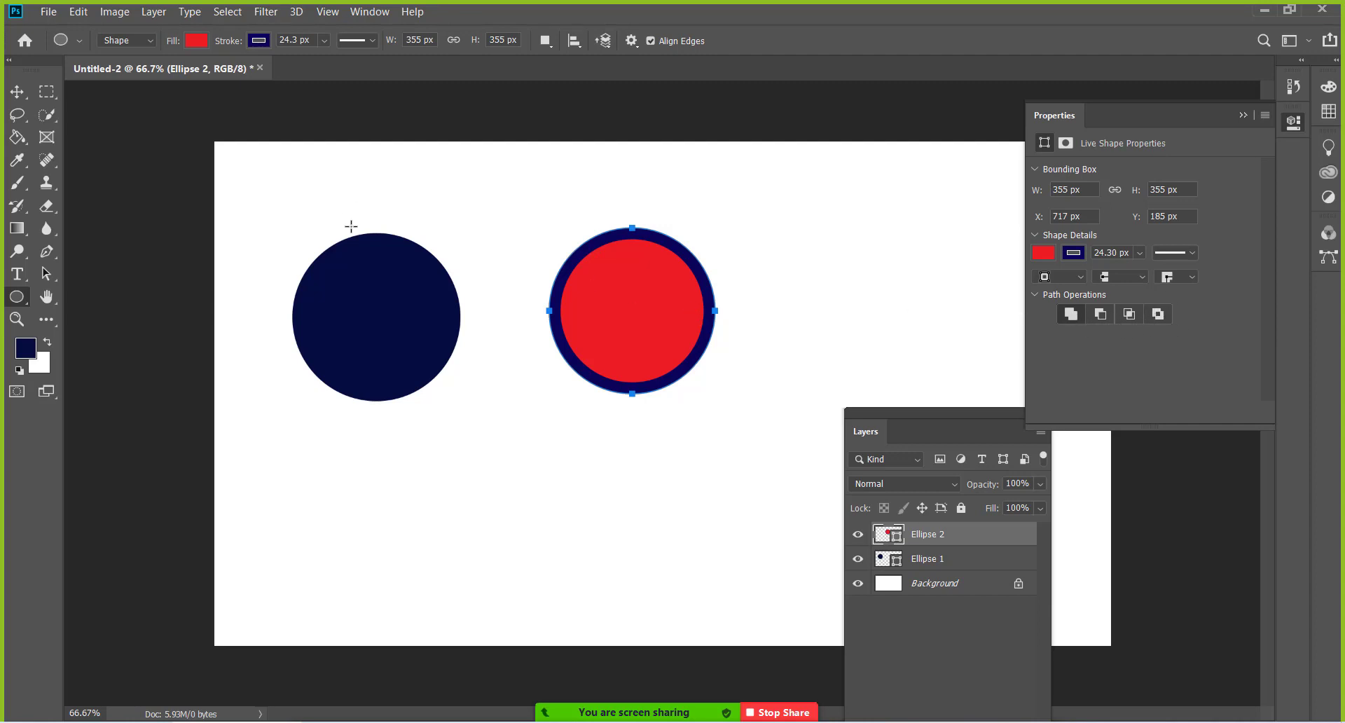
# Step: Draw a red 498 × 289 px rectangle with navy outline below the circles
pyautogui.rightClick(20, 302)
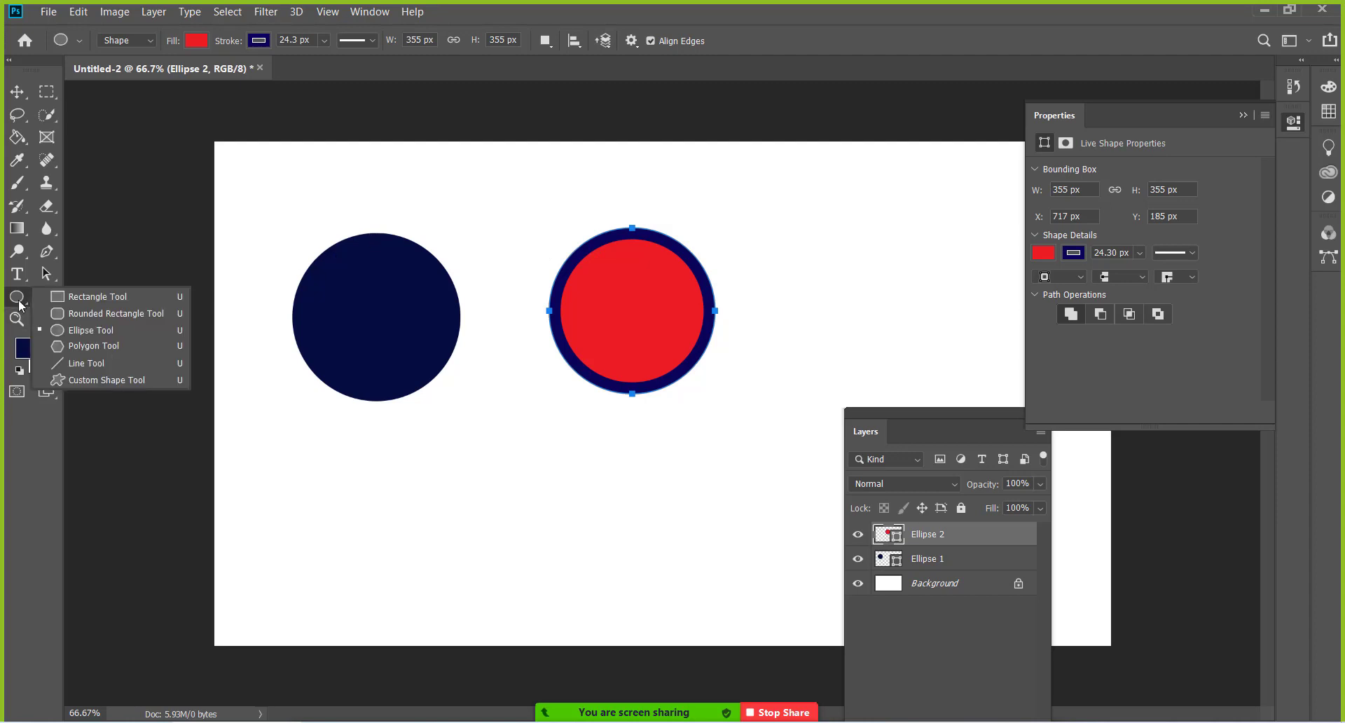
pyautogui.click(86, 301)
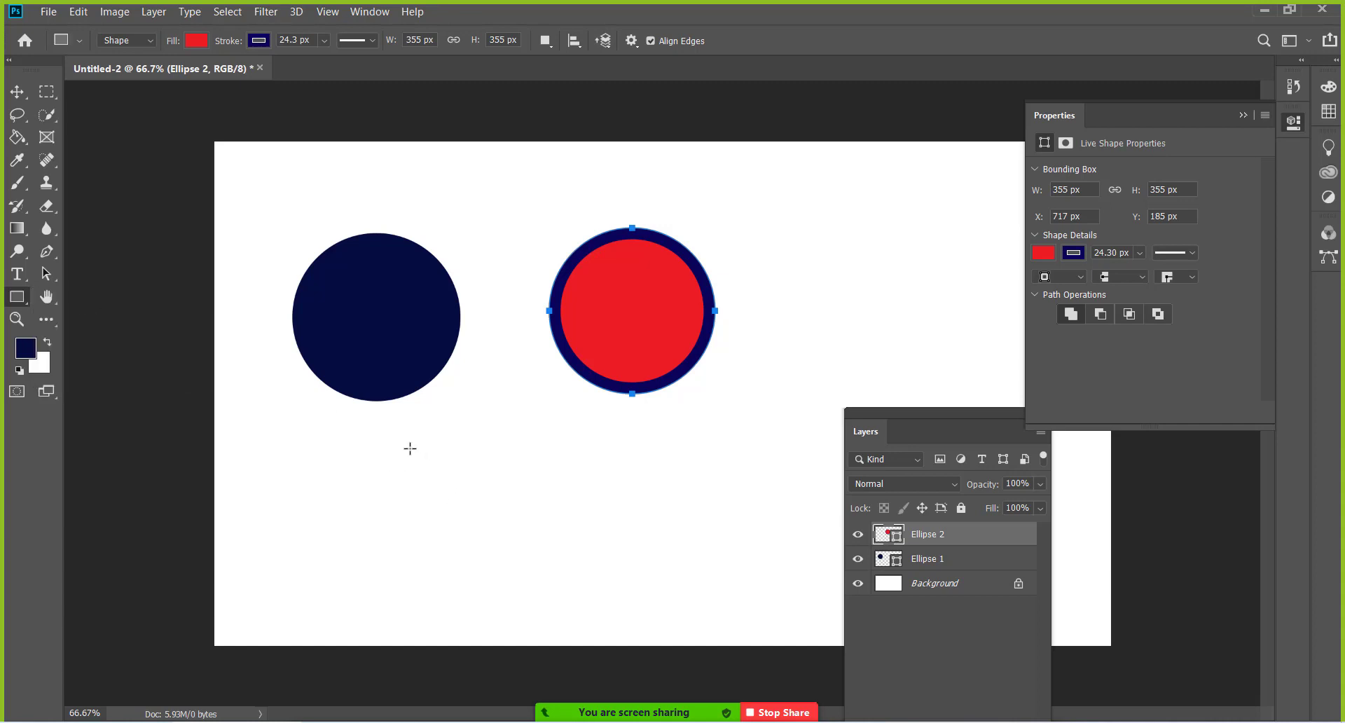
pyautogui.moveTo(407, 446); pyautogui.dragTo(644, 571)
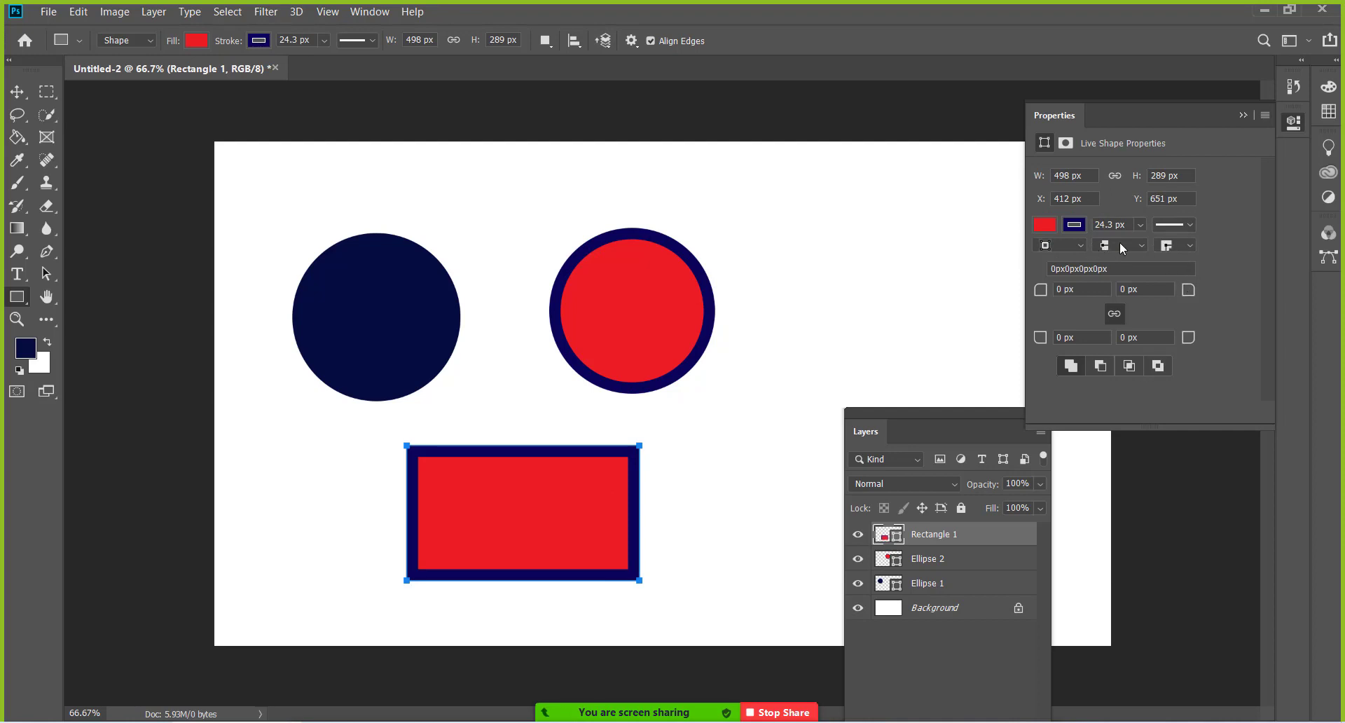
pyautogui.click(1142, 244)
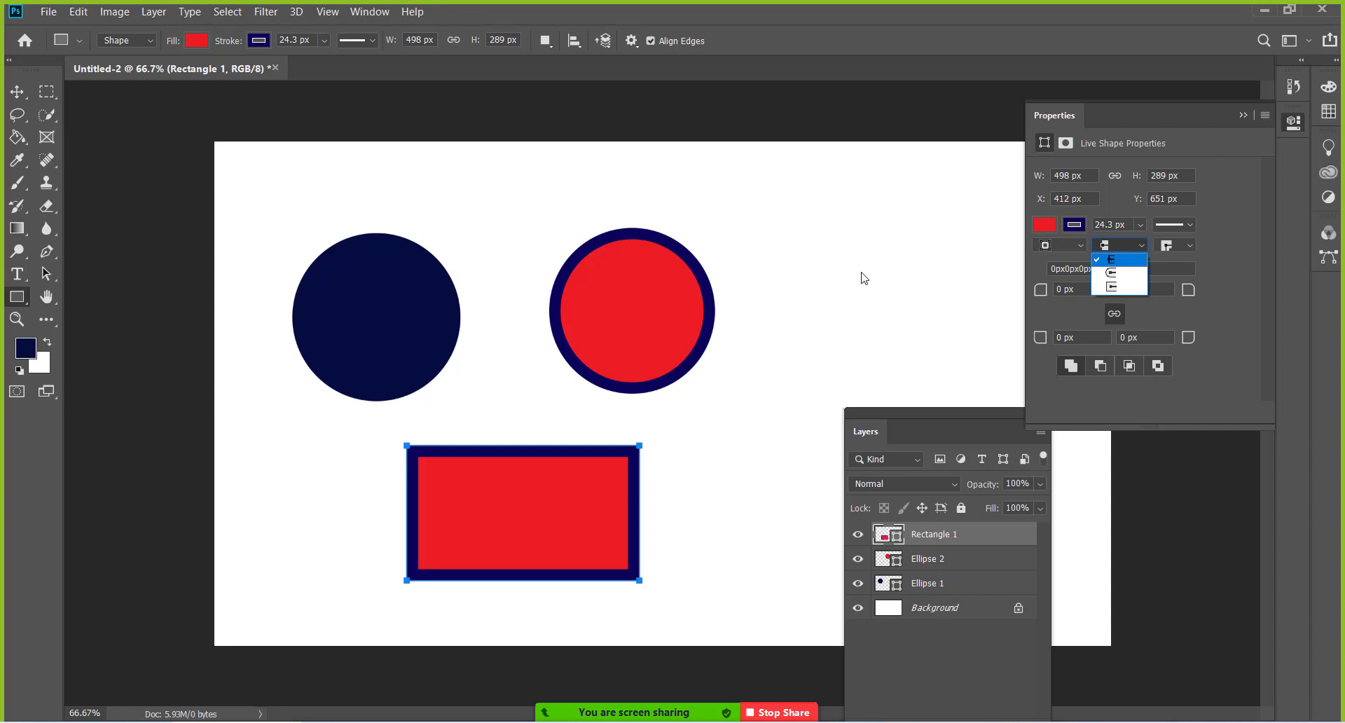
# Step: Keep the rectangle's outline aligned inside and give it rounded corner joins
pyautogui.click(1246, 258)
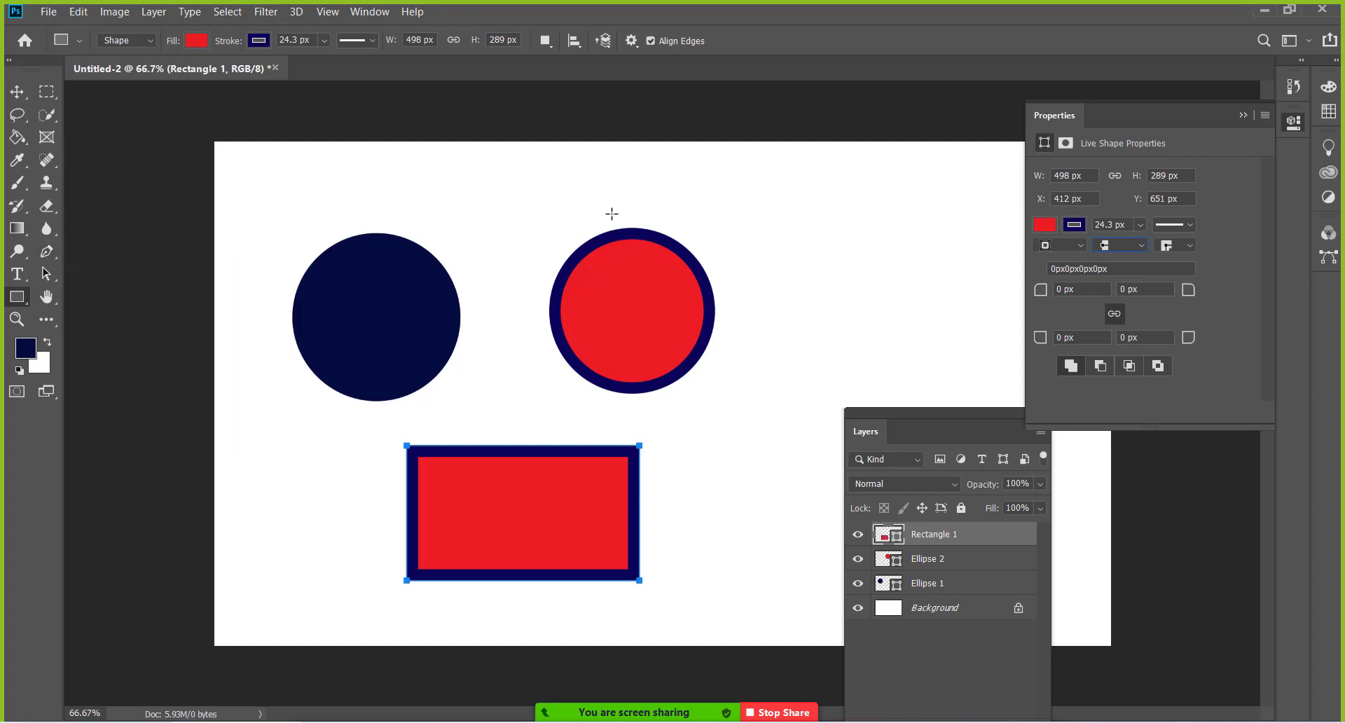
pyautogui.click(1135, 250)
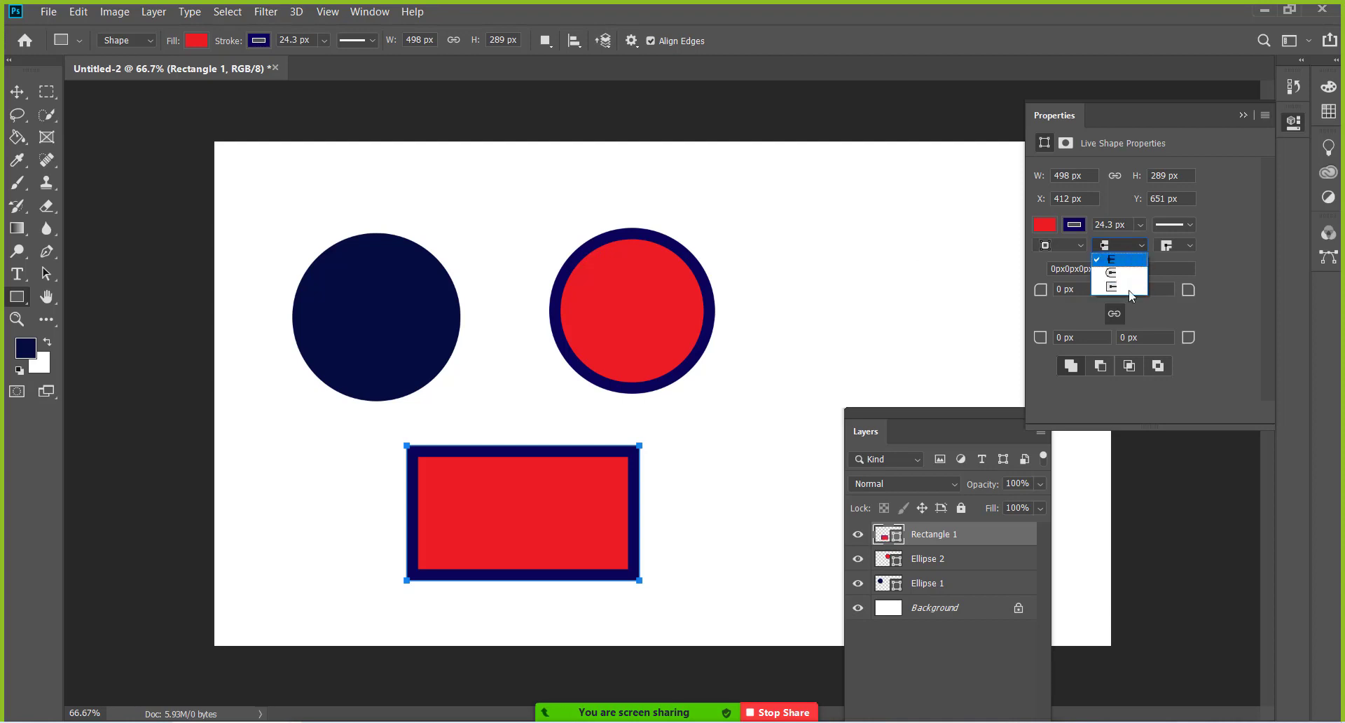
pyautogui.click(1083, 247)
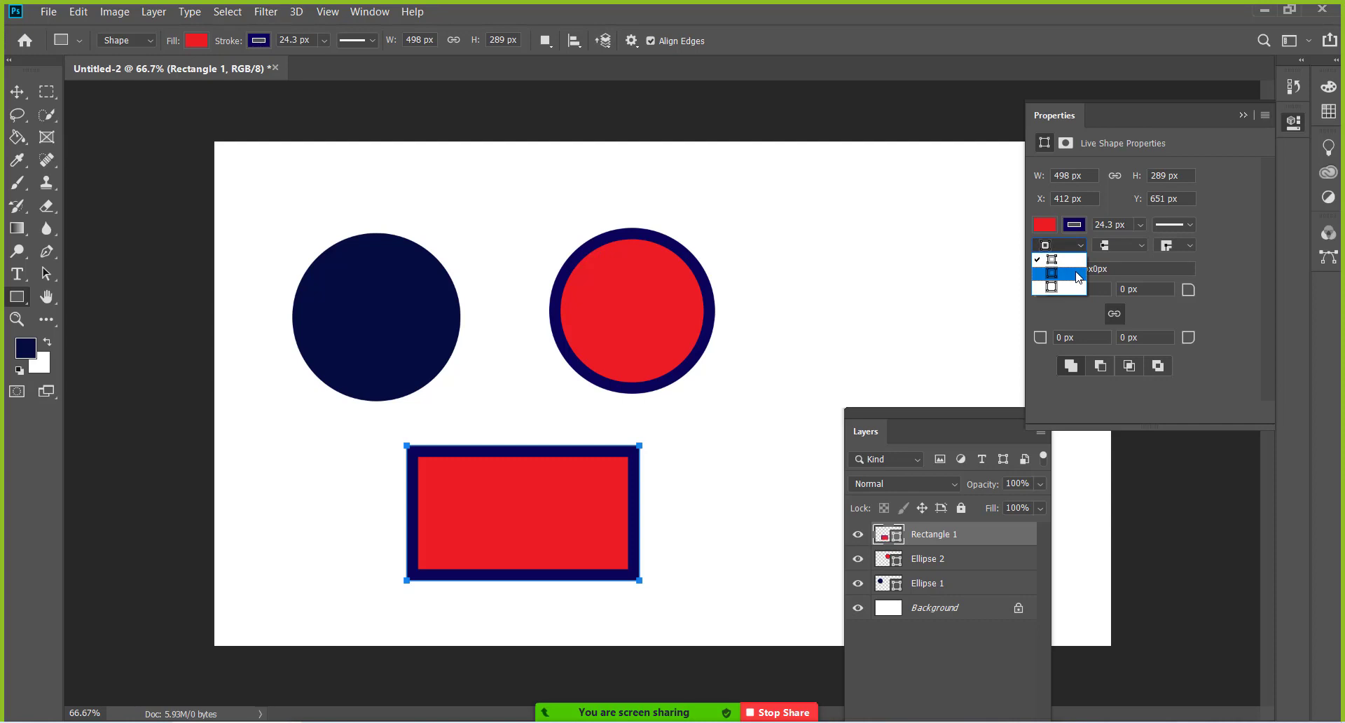
pyautogui.click(1072, 265)
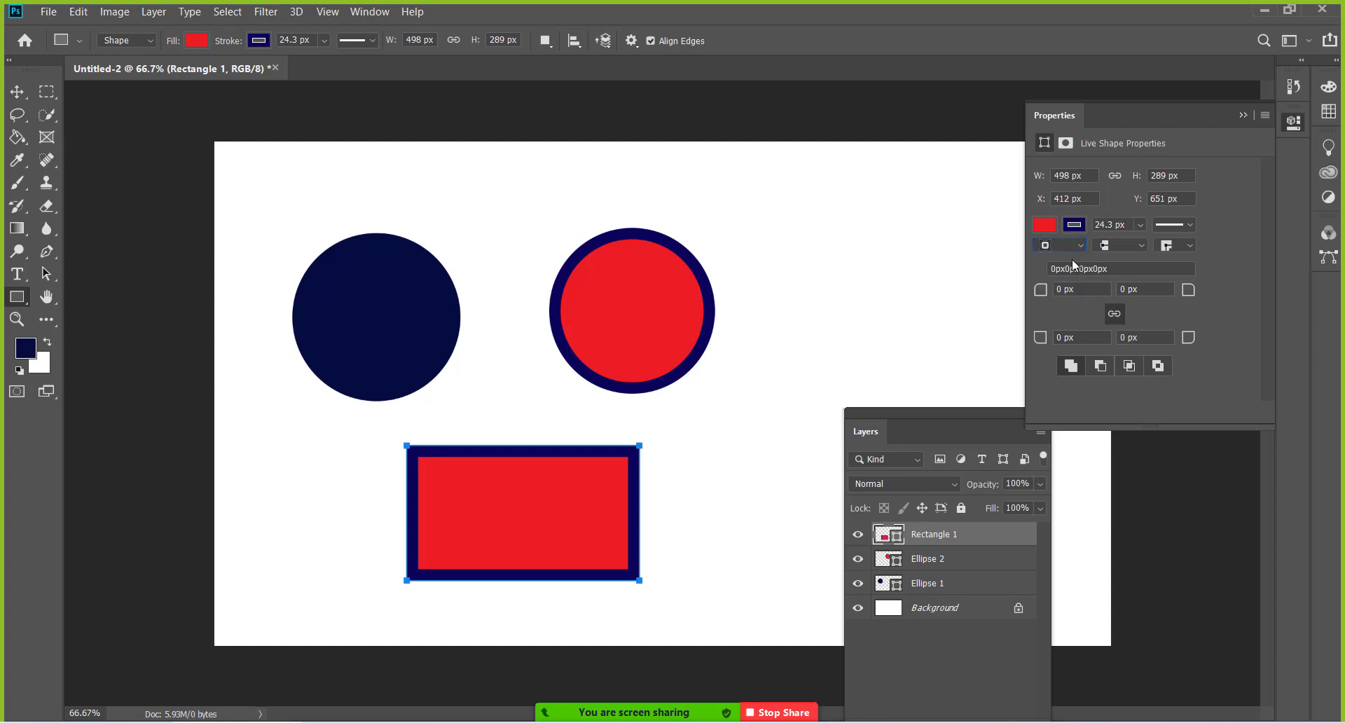
pyautogui.click(1081, 245)
pyautogui.click(1186, 246)
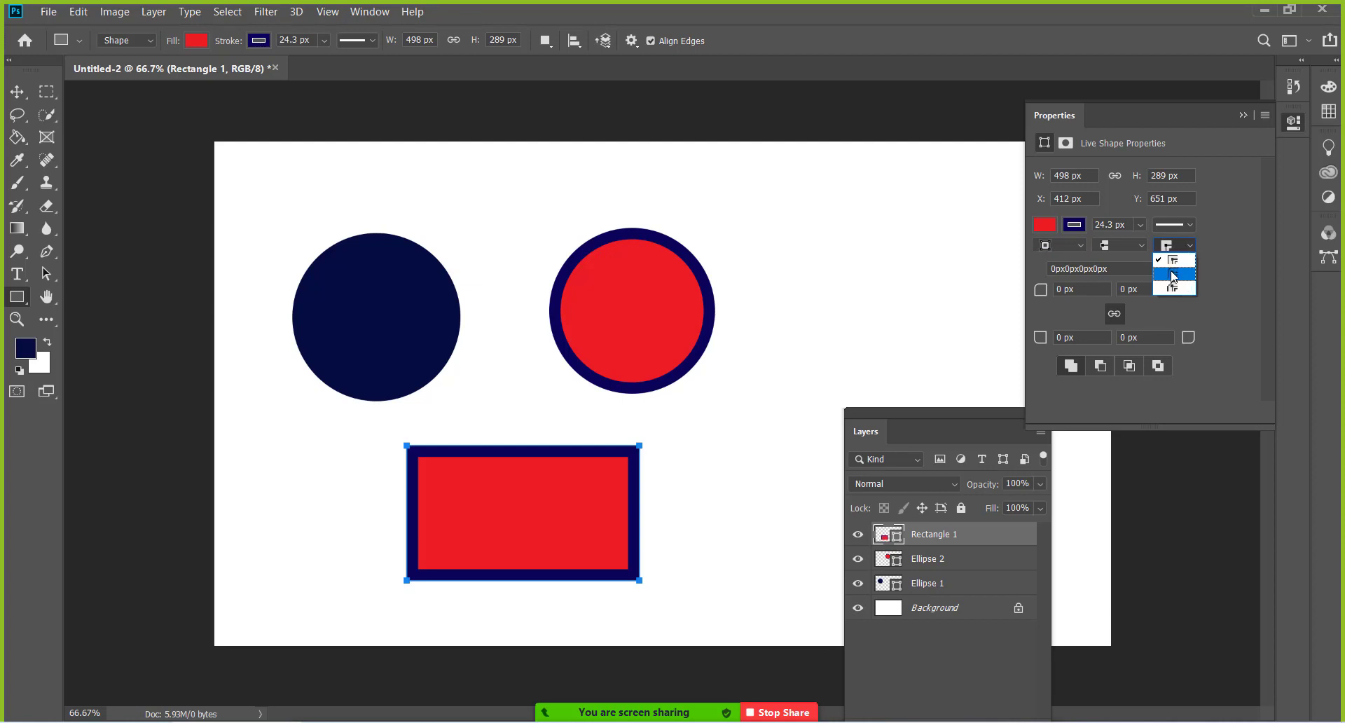
pyautogui.click(1174, 275)
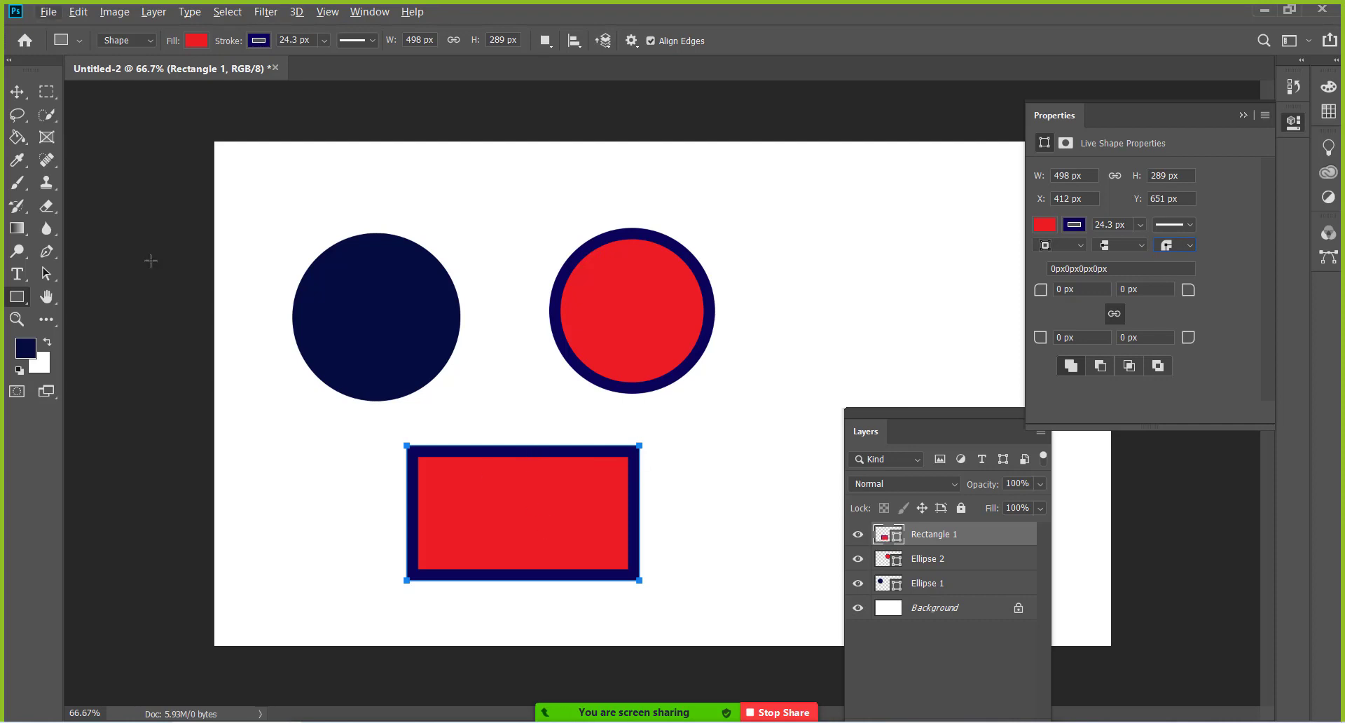
pyautogui.click(17, 92)
# Step: Fit the canvas in view, reselect Rectangle 1 and show its transform controls
pyautogui.hotkey('ctrl', '0')
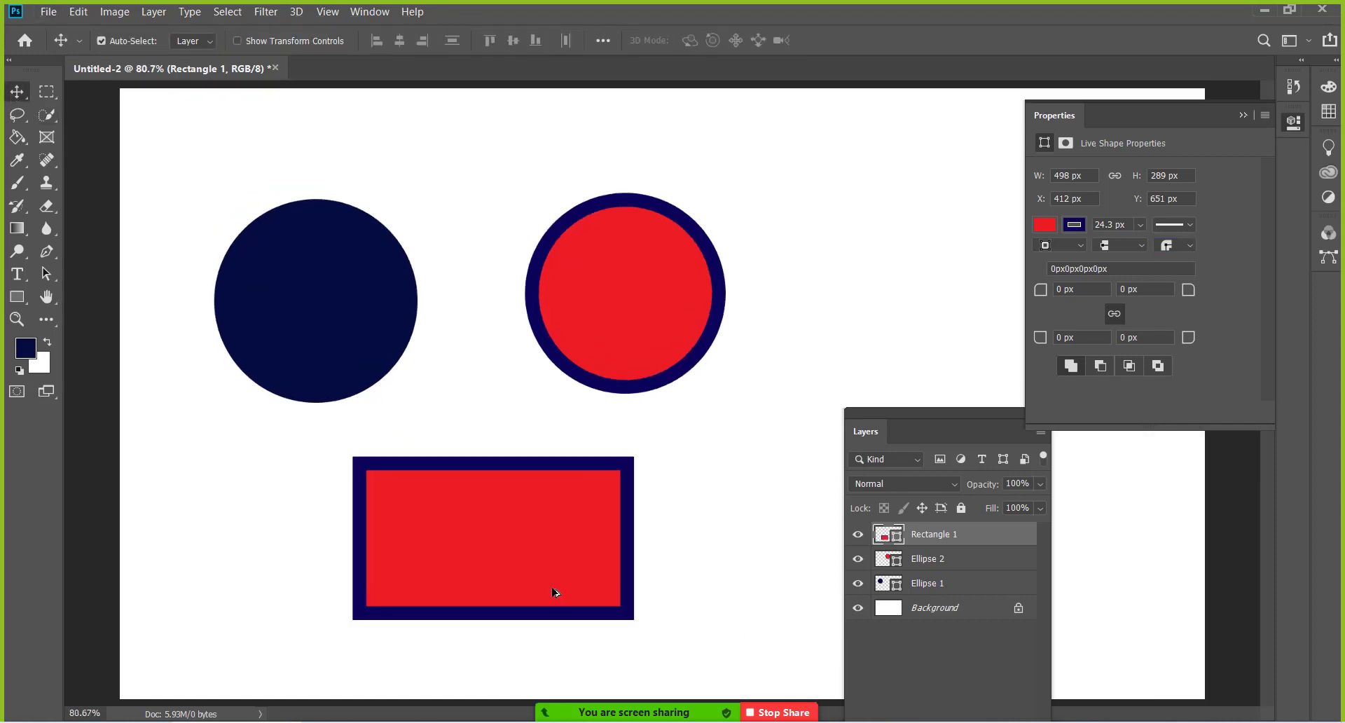
pyautogui.scroll(2, 553, 592)
pyautogui.scroll(2, 554, 592)
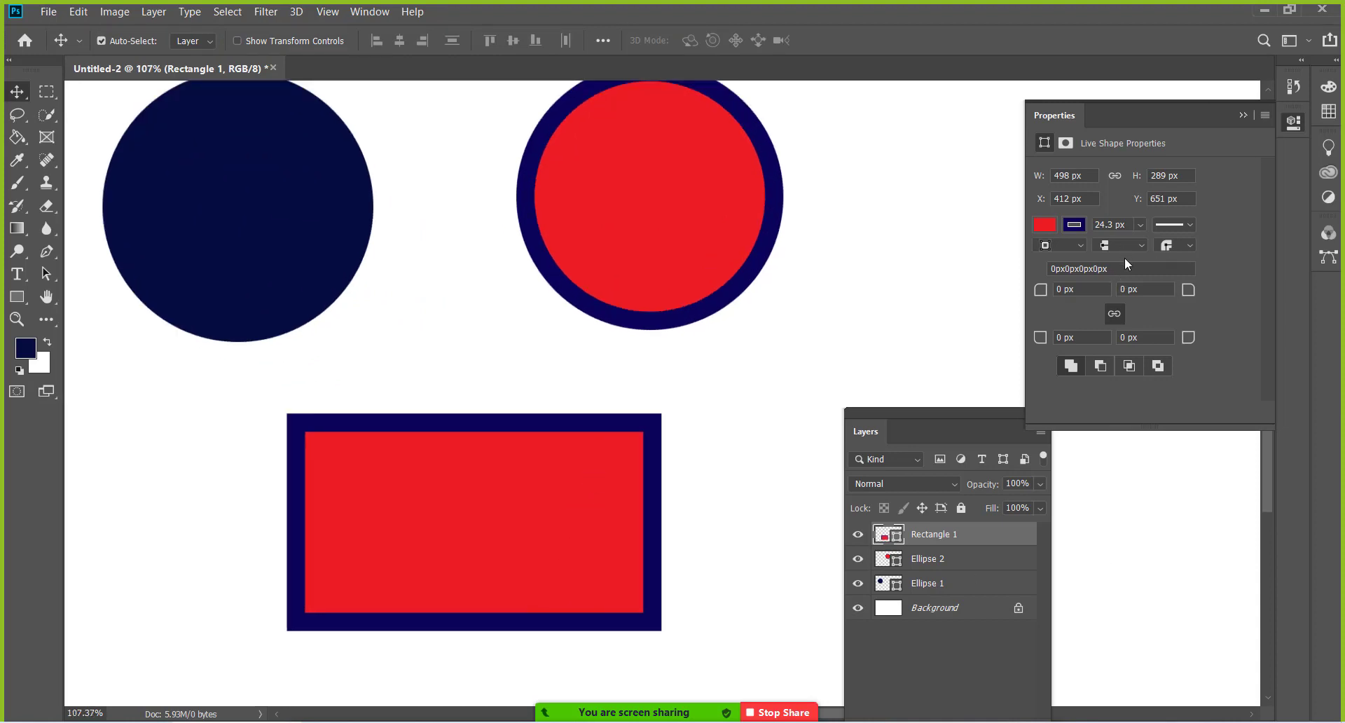
pyautogui.click(1179, 245)
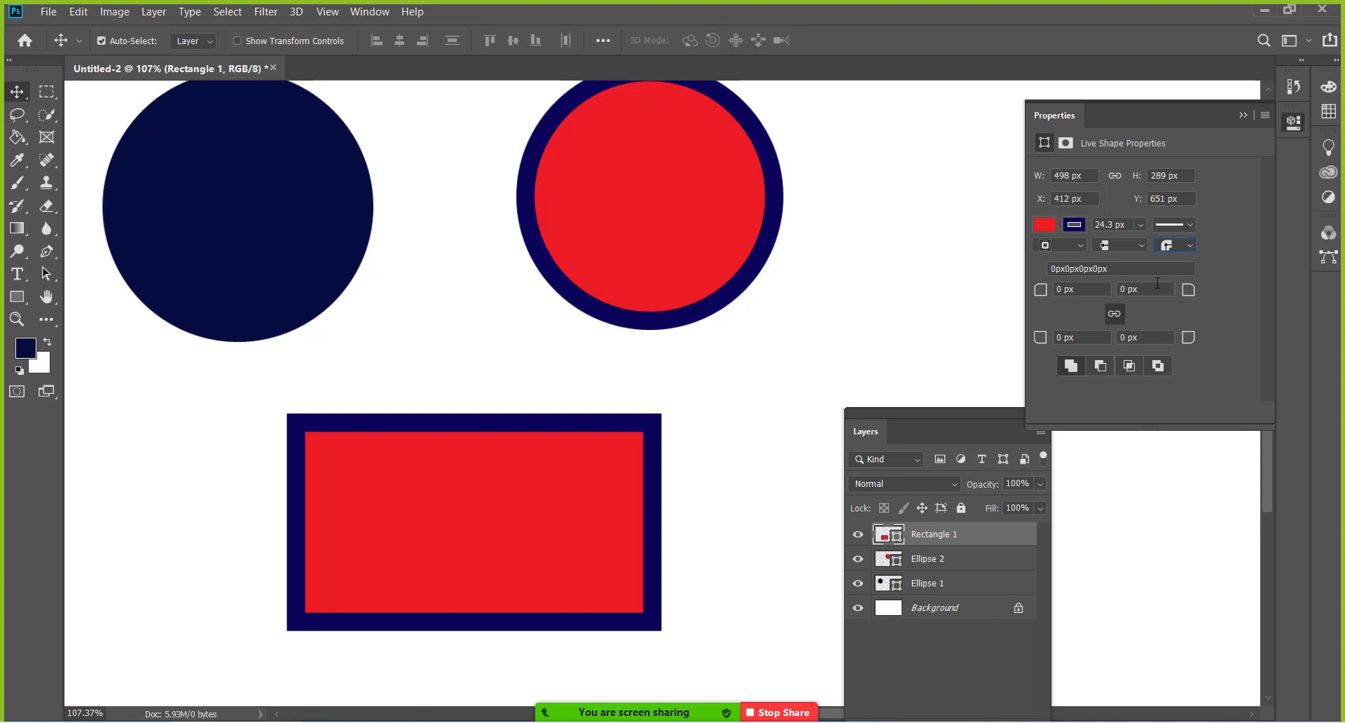
pyautogui.click(933, 559)
pyautogui.click(929, 537)
pyautogui.click(236, 41)
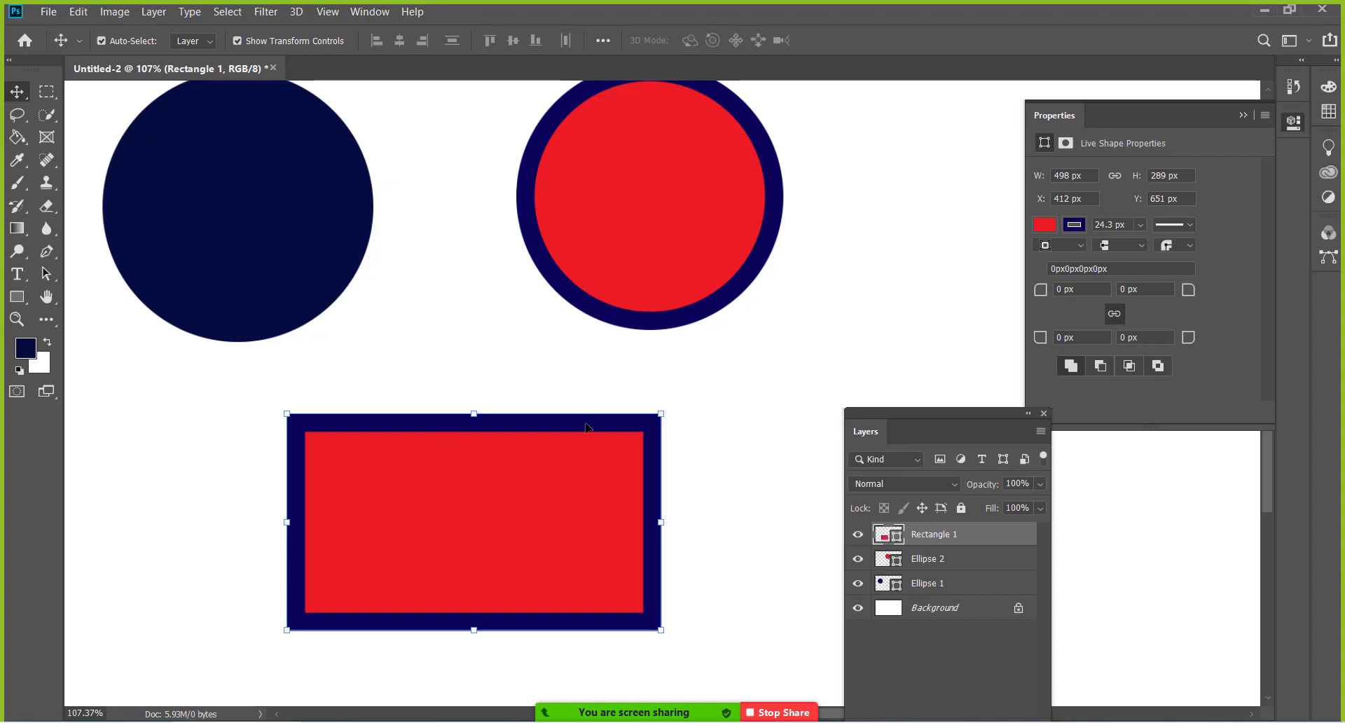
# Step: Try a corner style on the rectangle's navy outline and reselect the rectangle
pyautogui.click(1183, 244)
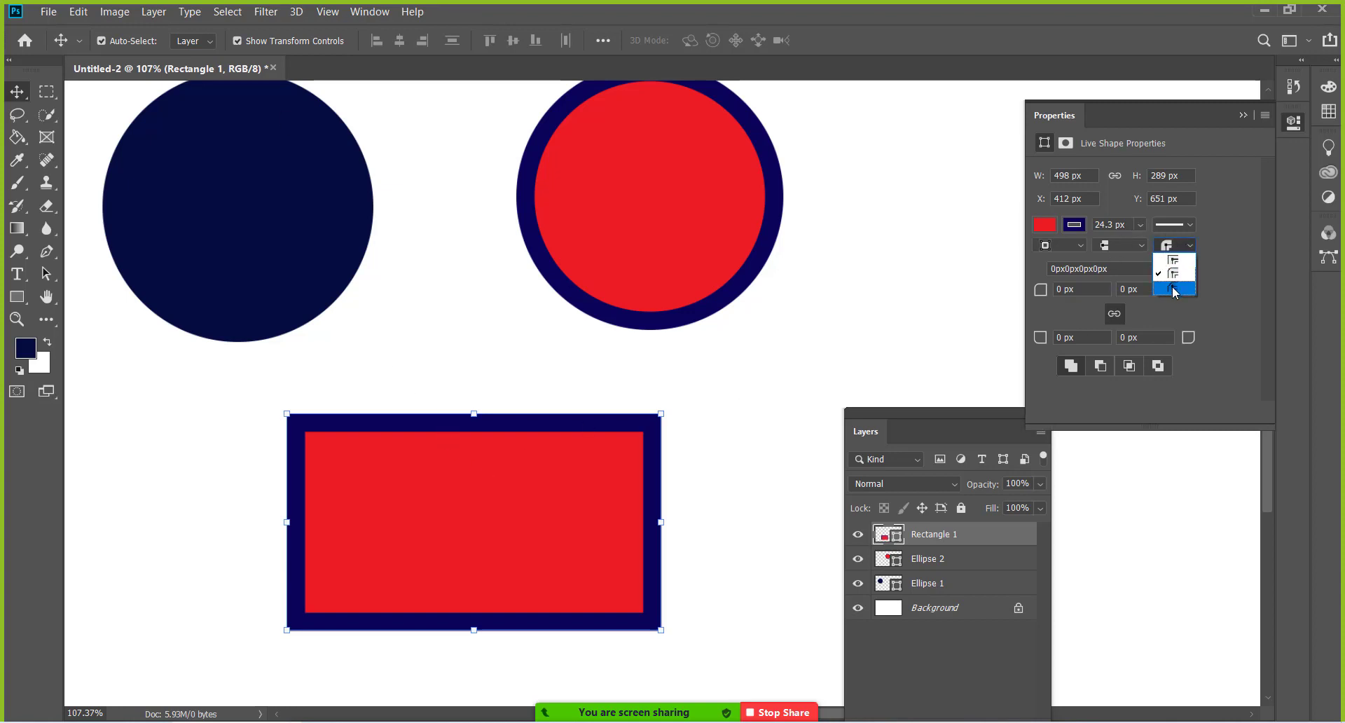
pyautogui.click(1176, 293)
pyautogui.click(772, 414)
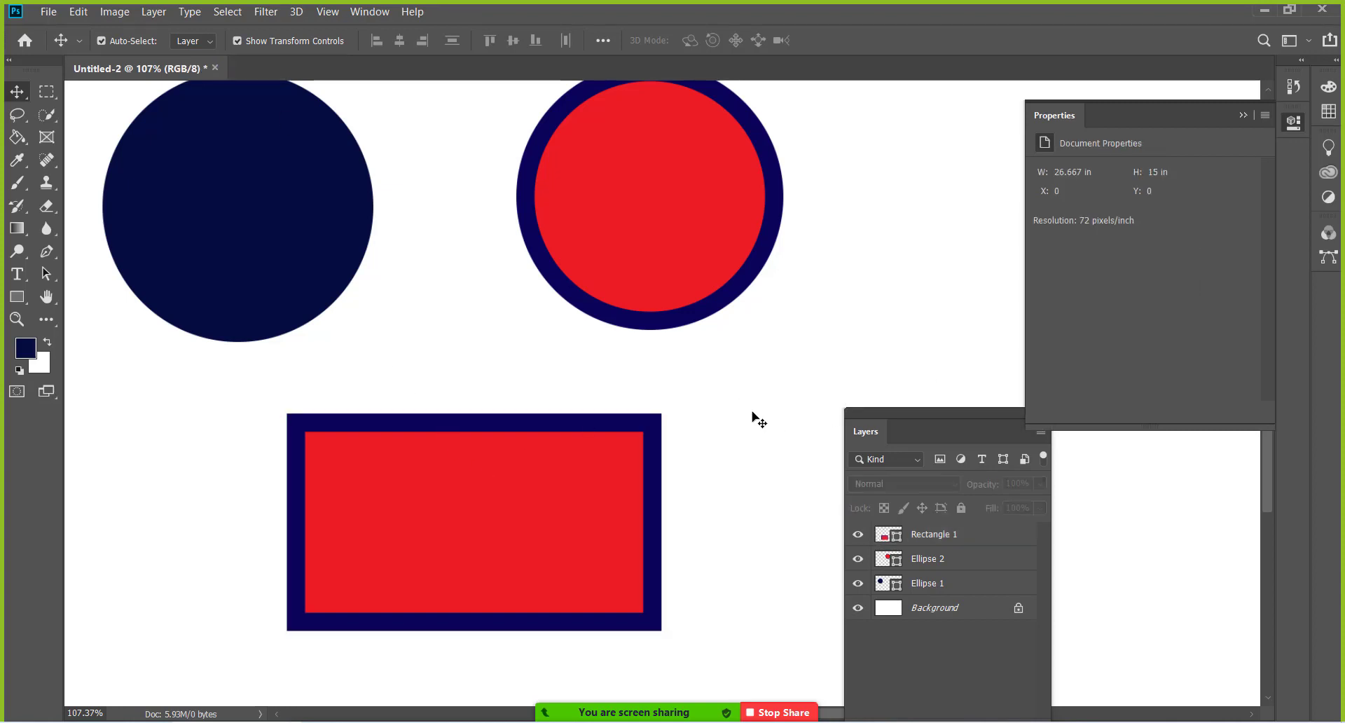
pyautogui.click(587, 445)
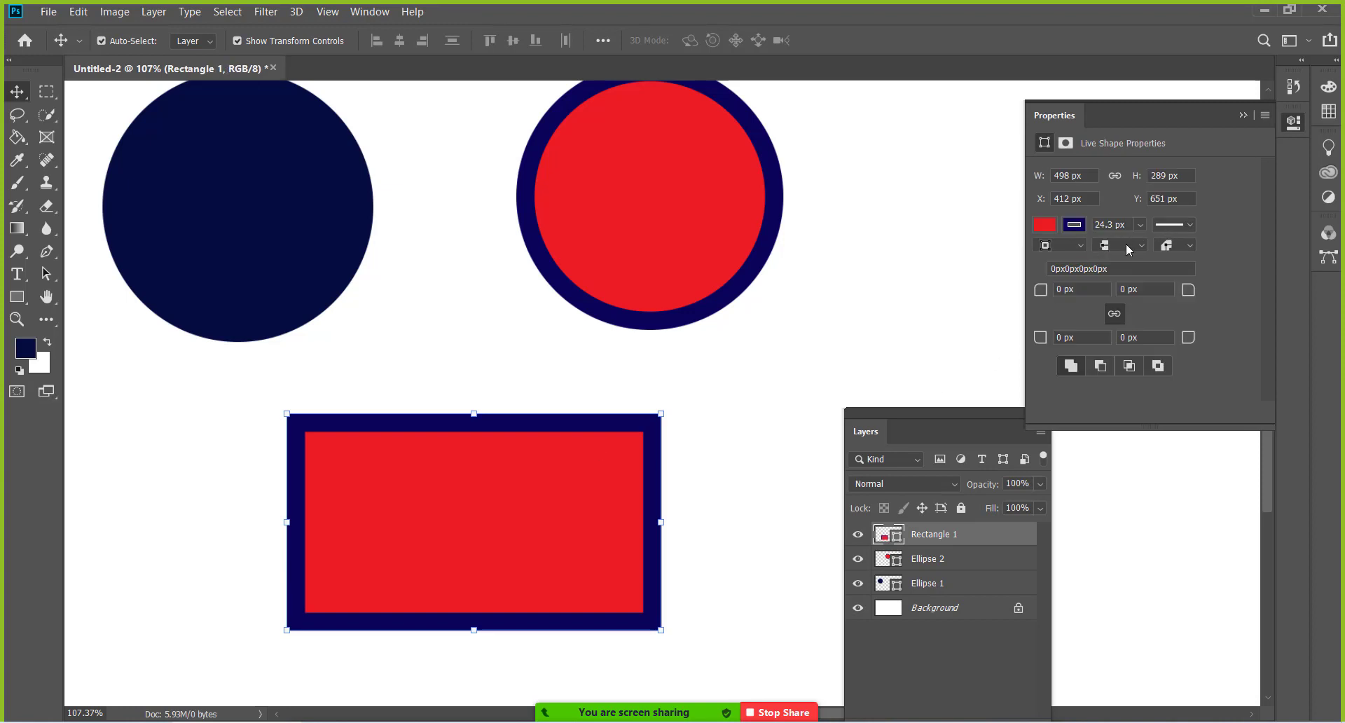
# Step: Align the rectangle's outline outward, then deselect it to inspect the corners
pyautogui.click(1065, 245)
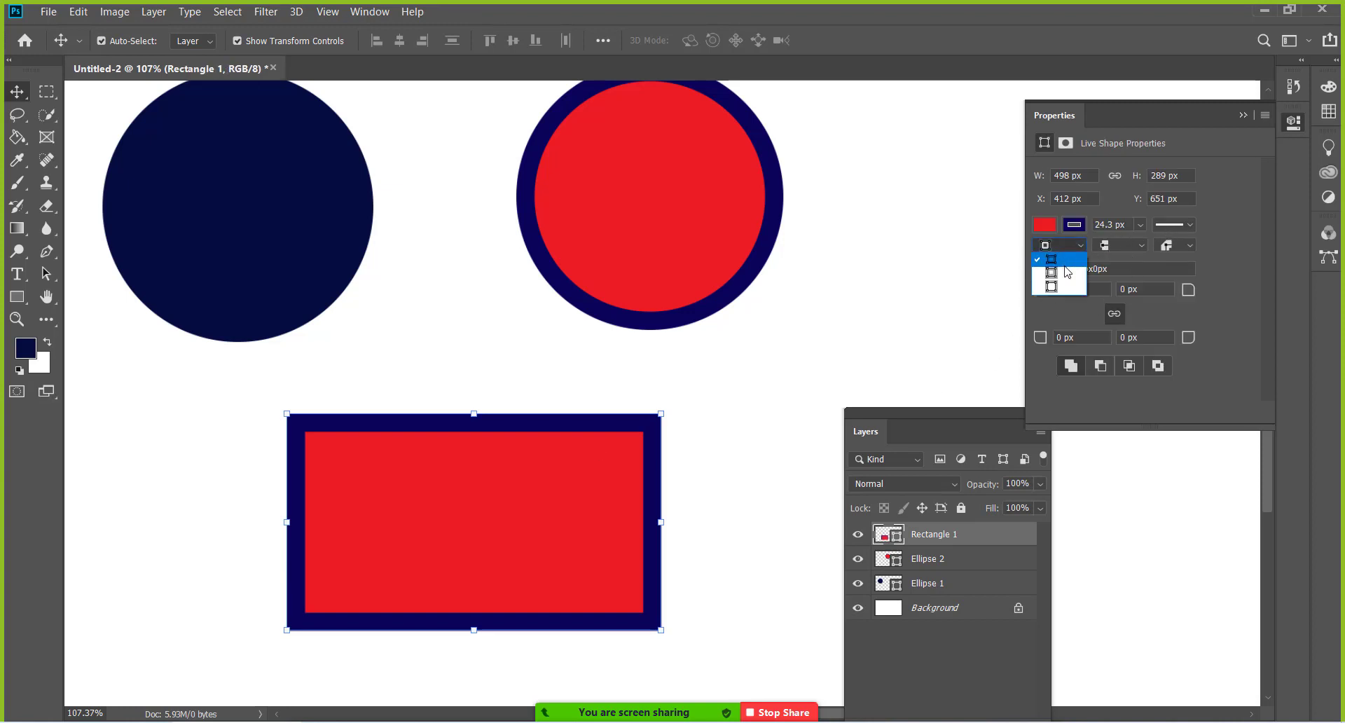
pyautogui.click(1066, 274)
pyautogui.click(1069, 246)
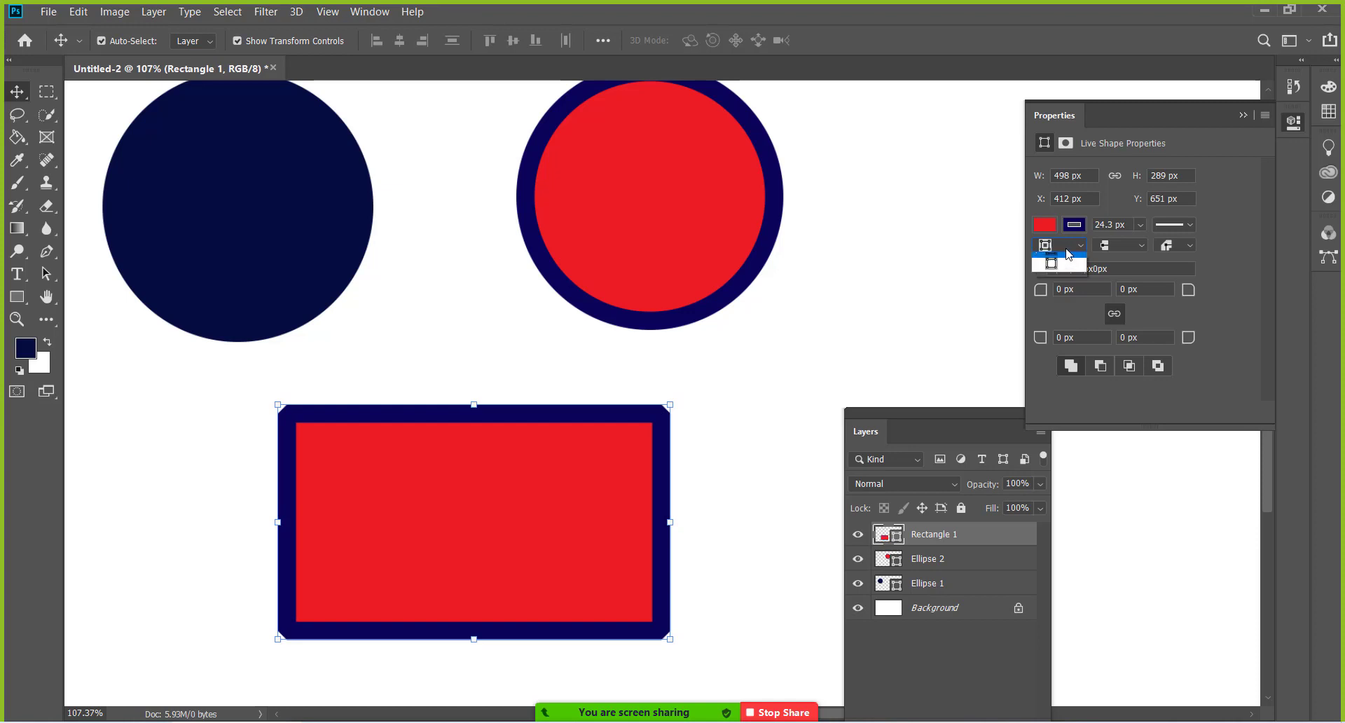
pyautogui.click(1065, 276)
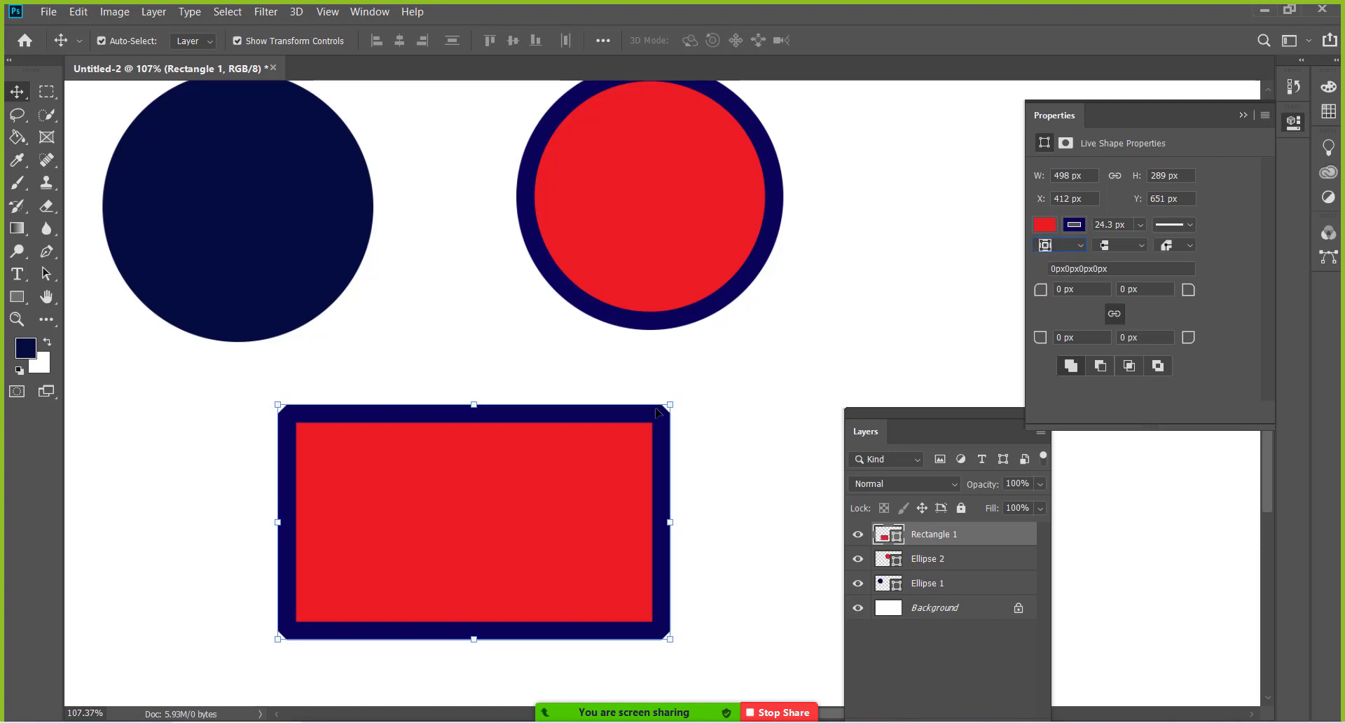
pyautogui.click(788, 384)
pyautogui.click(582, 435)
pyautogui.click(713, 412)
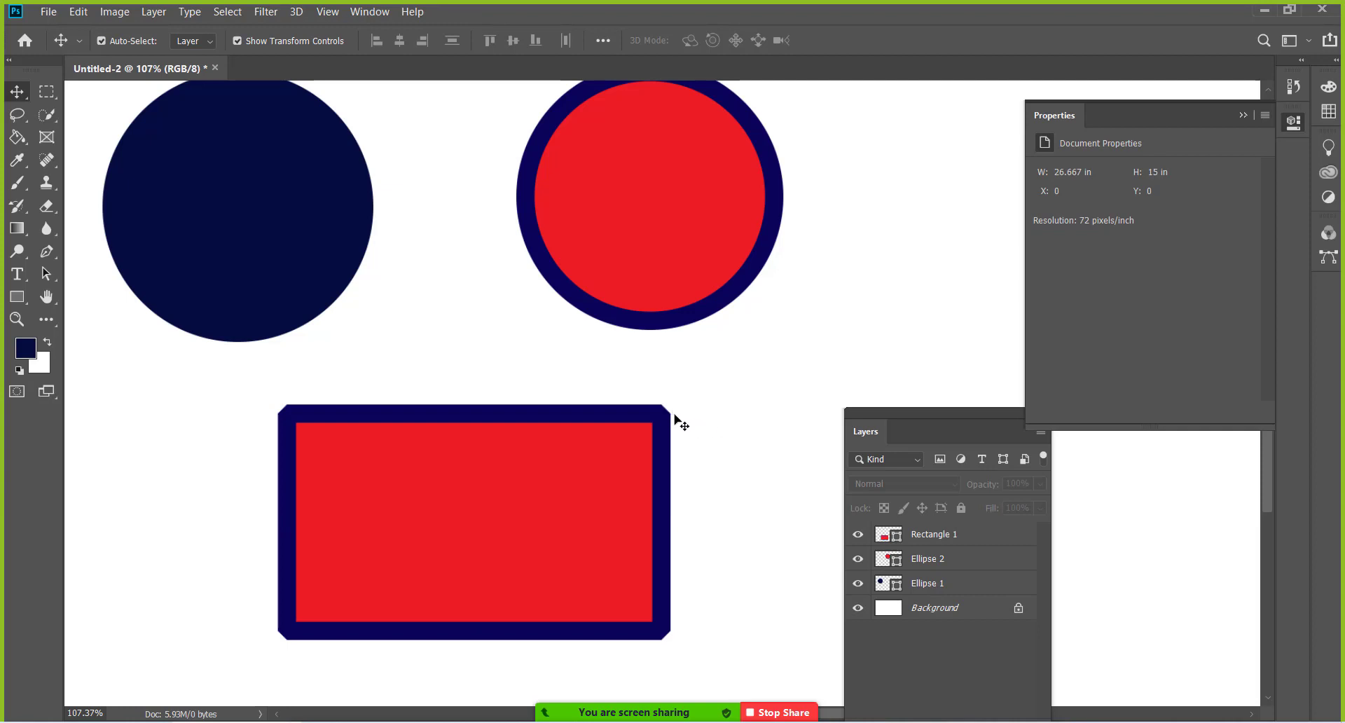
# Step: Give Rectangle 1's outline rounded corners and turn off Show Transform Controls
pyautogui.click(603, 445)
pyautogui.click(1166, 246)
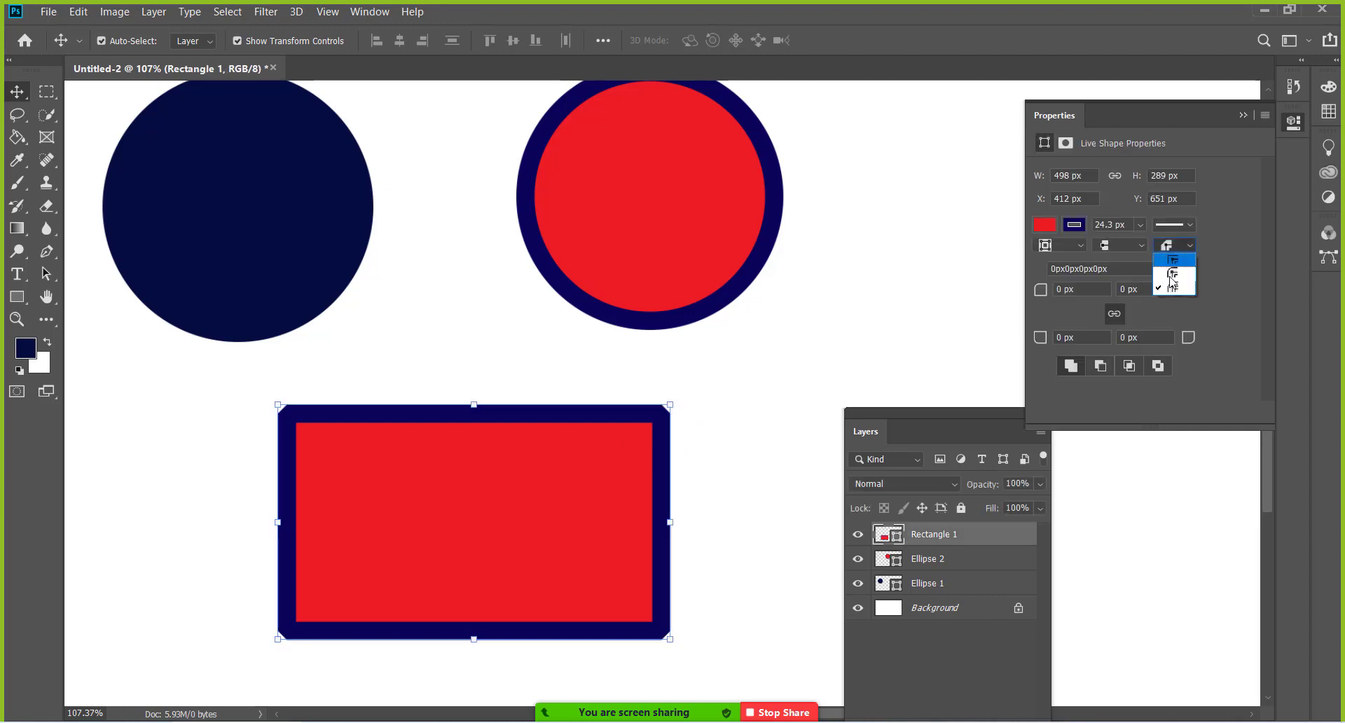
pyautogui.click(1173, 275)
pyautogui.click(799, 379)
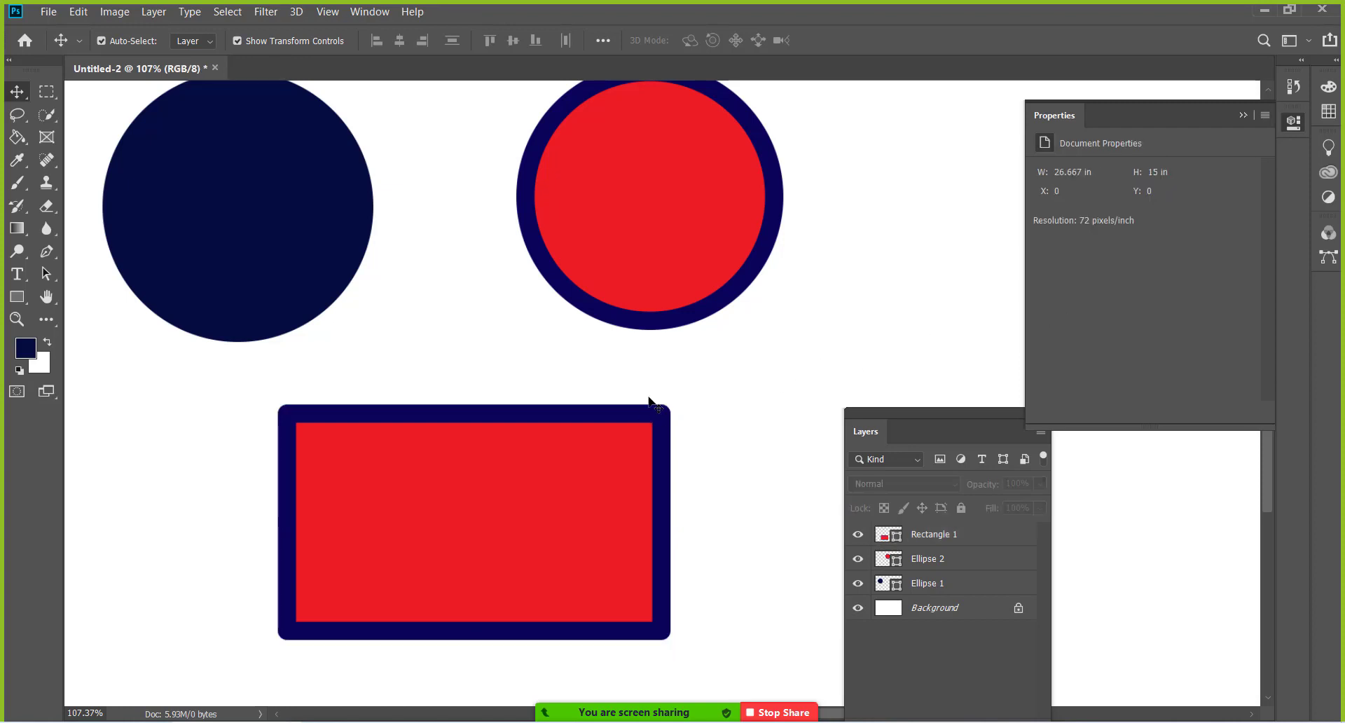
pyautogui.click(541, 471)
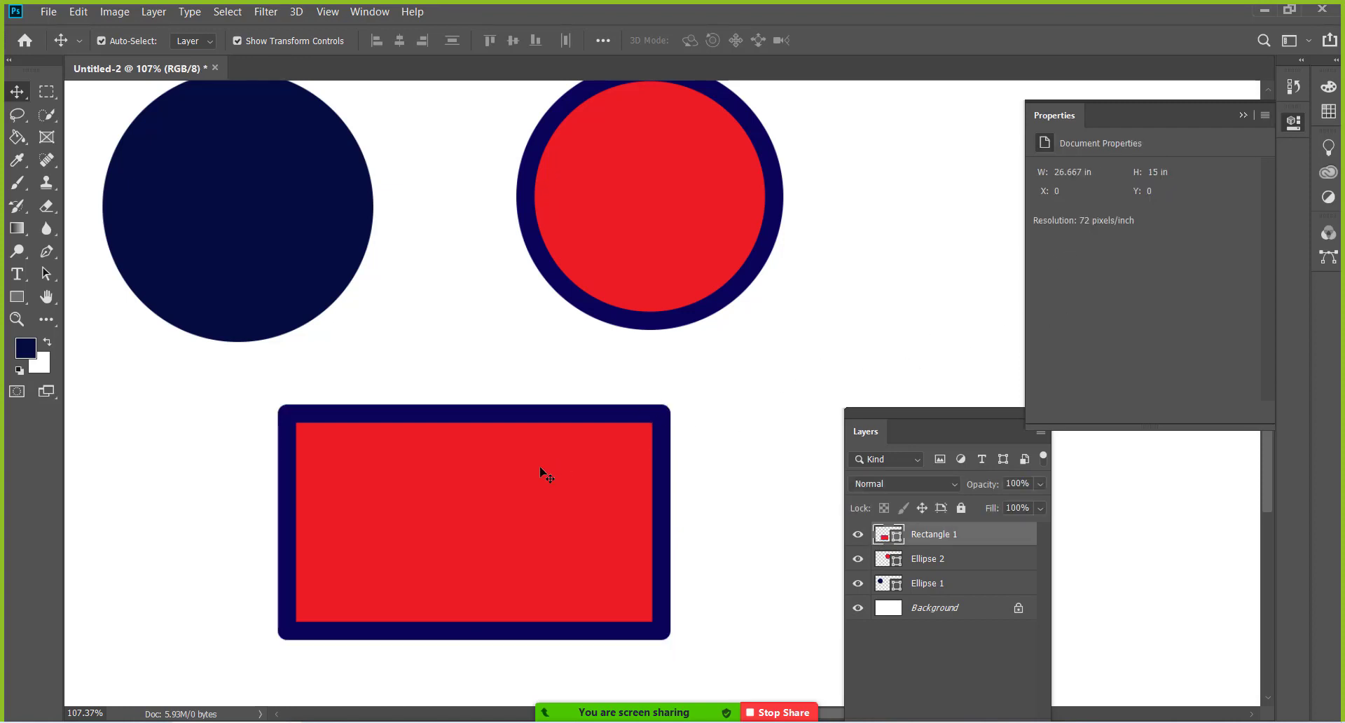
pyautogui.click(238, 41)
# Step: Zoom out with Ctrl+minus, then select the navy Ellipse 1 circle on the left
pyautogui.scroll(-3, 484, 421)
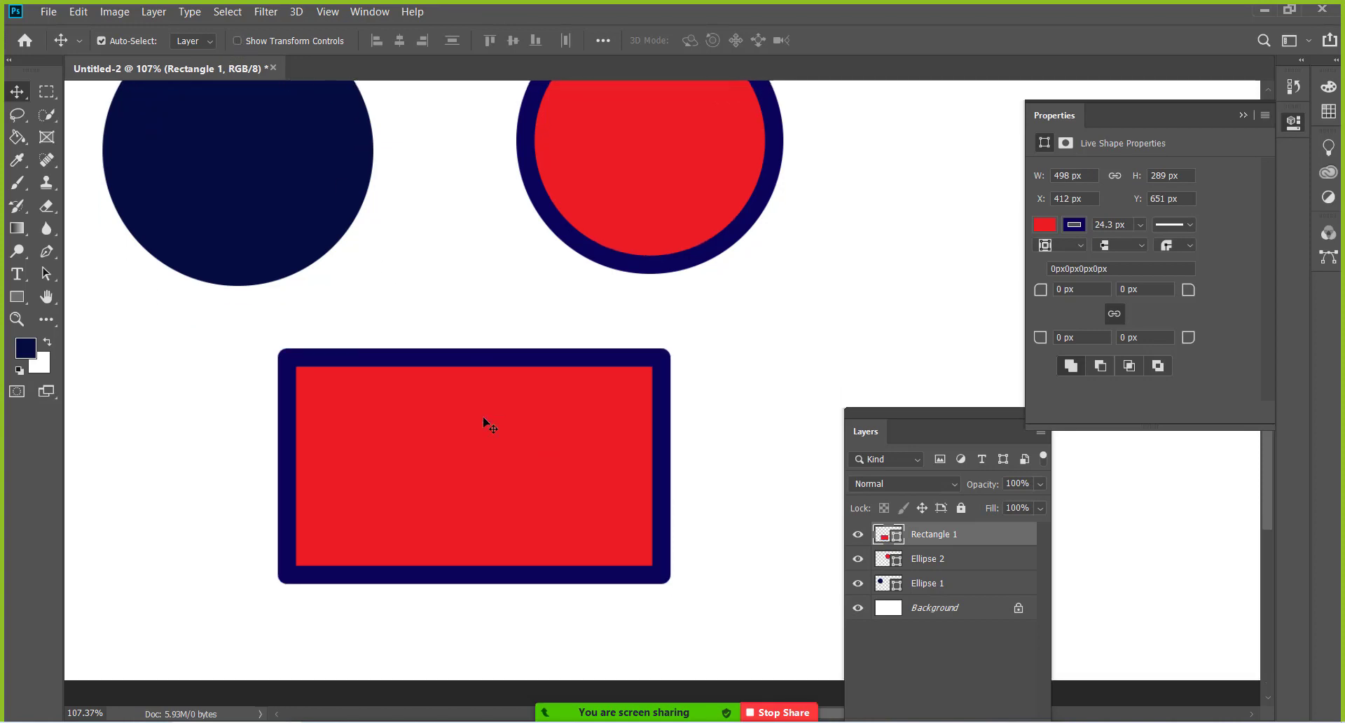
pyautogui.scroll(2, 484, 421)
pyautogui.hotkey('ctrl', '-')
pyautogui.hotkey('ctrl', '-')
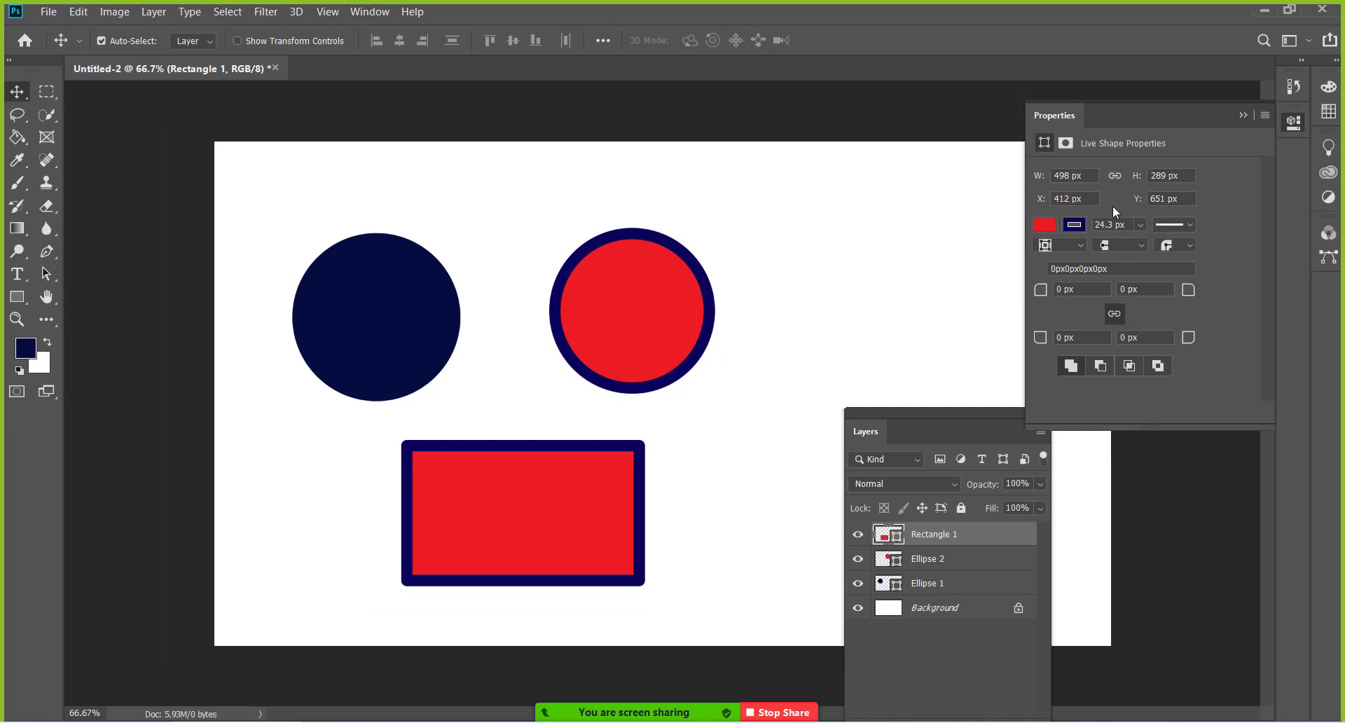
pyautogui.click(422, 605)
pyautogui.click(468, 517)
pyautogui.click(801, 360)
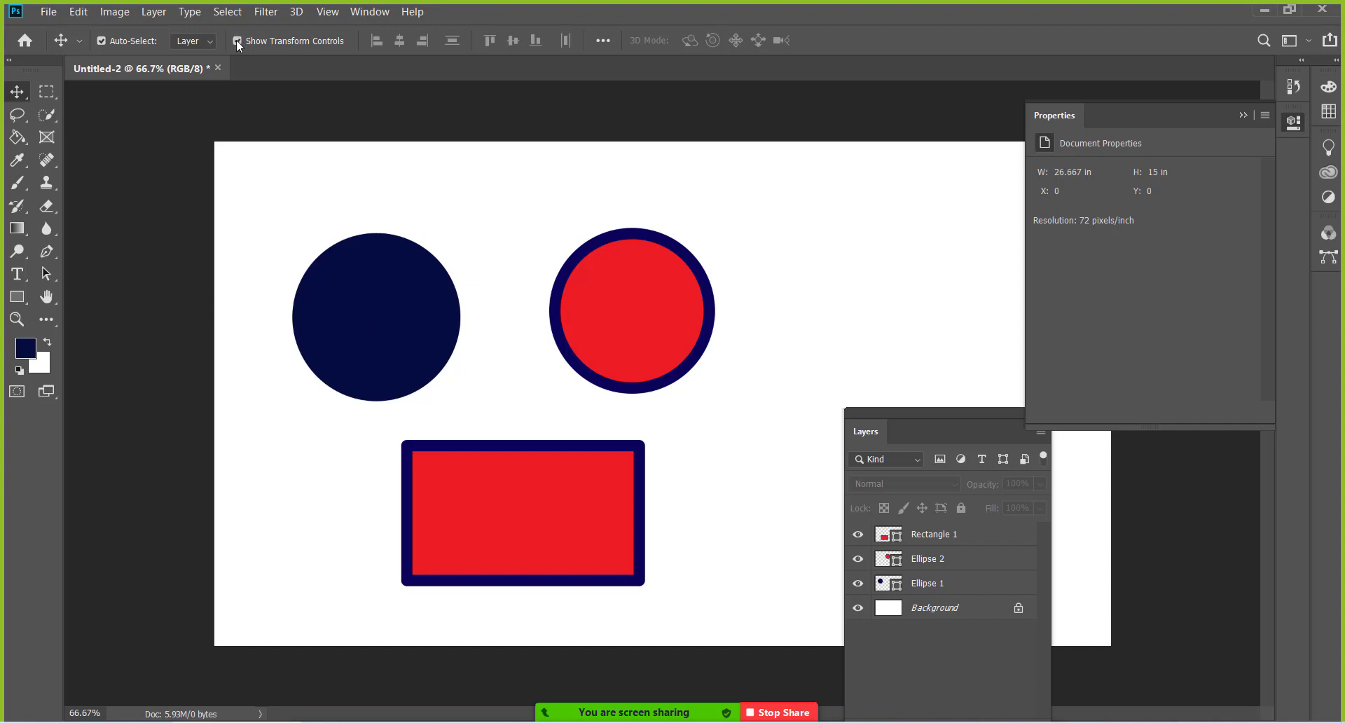
pyautogui.click(379, 281)
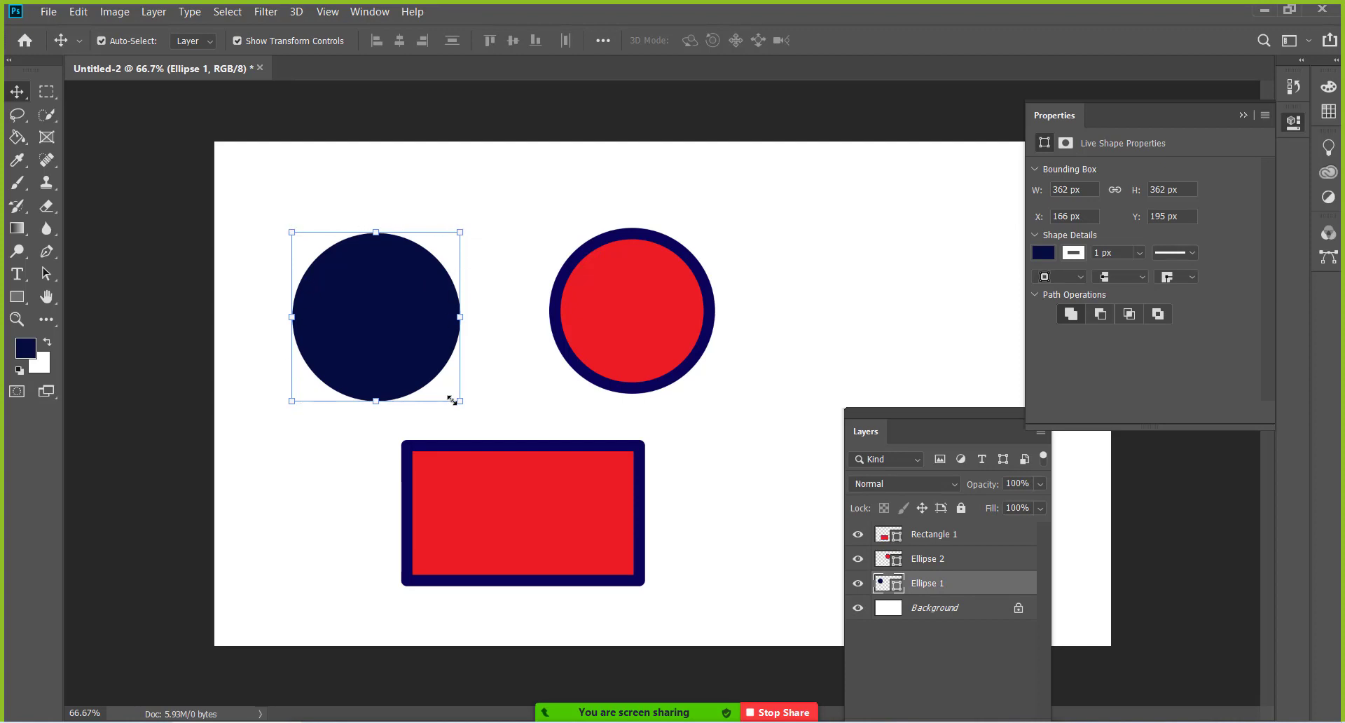
# Step: Hide transform controls, float the Layers panel, and select the Ellipse 2 layer
pyautogui.click(237, 41)
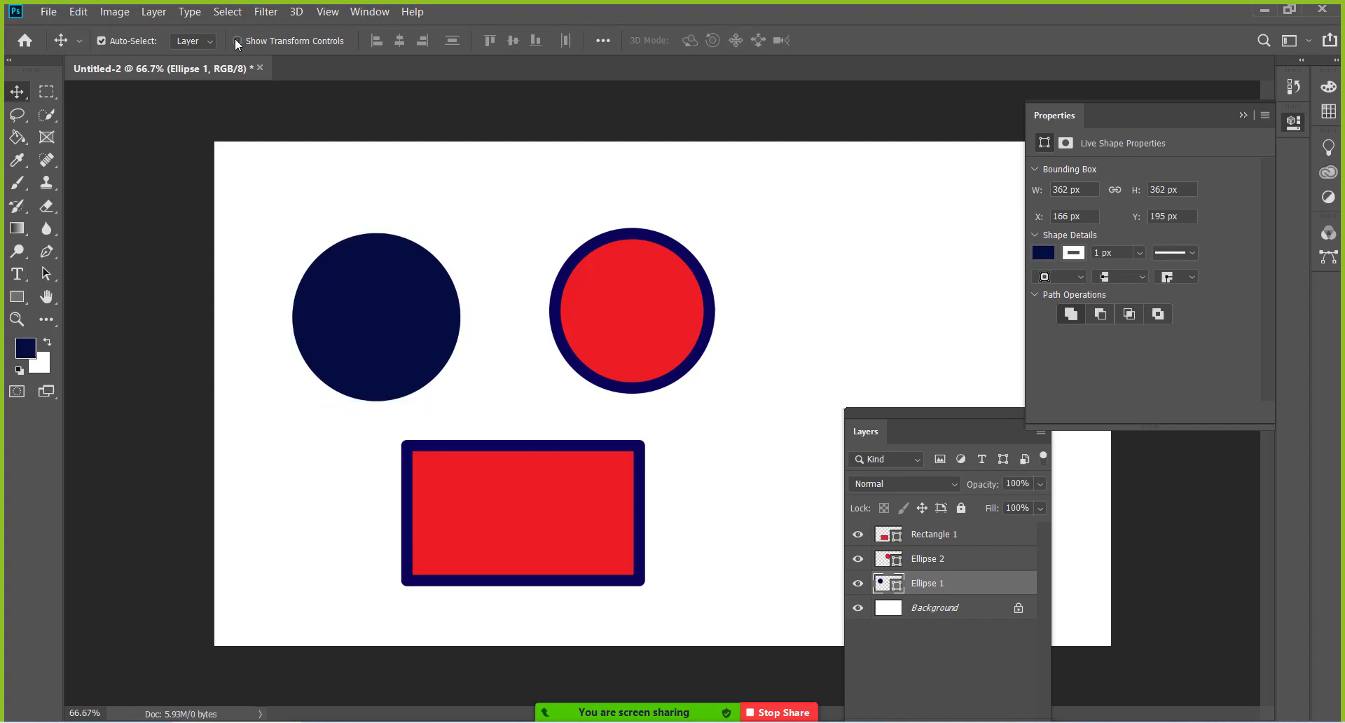
pyautogui.click(288, 213)
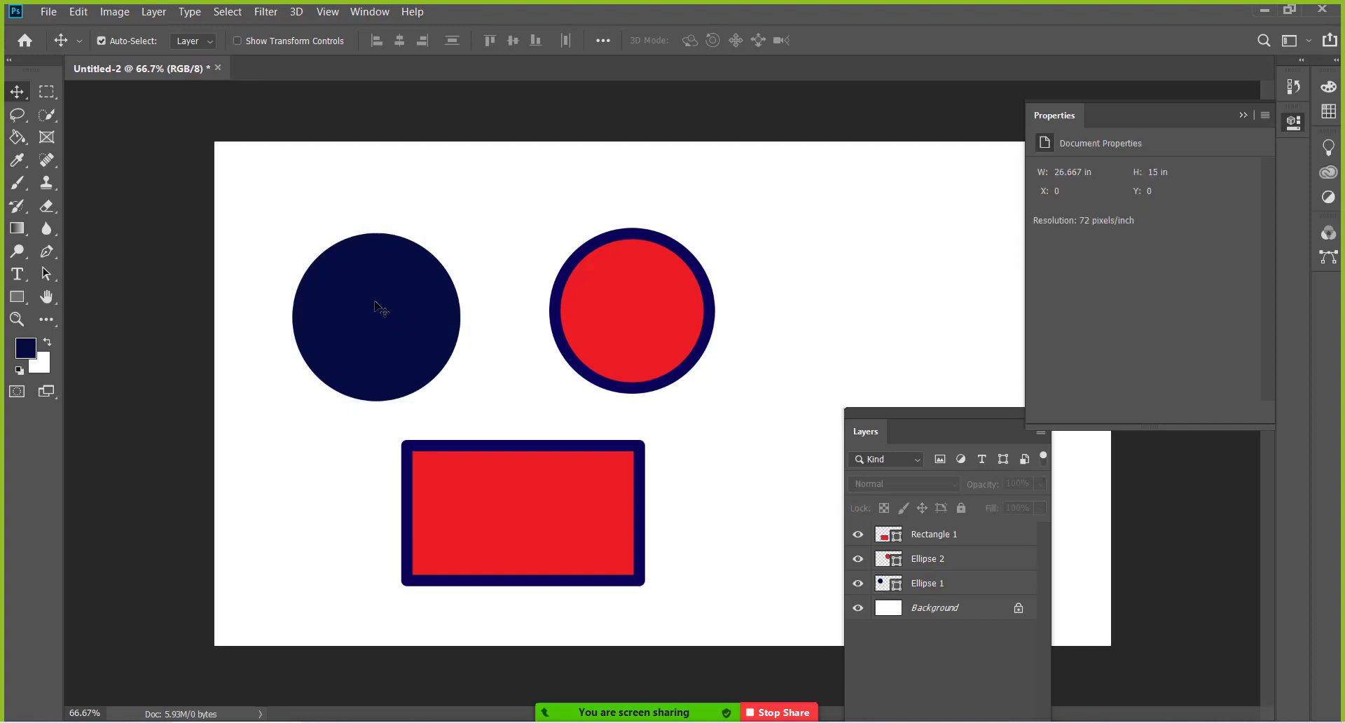
pyautogui.click(375, 315)
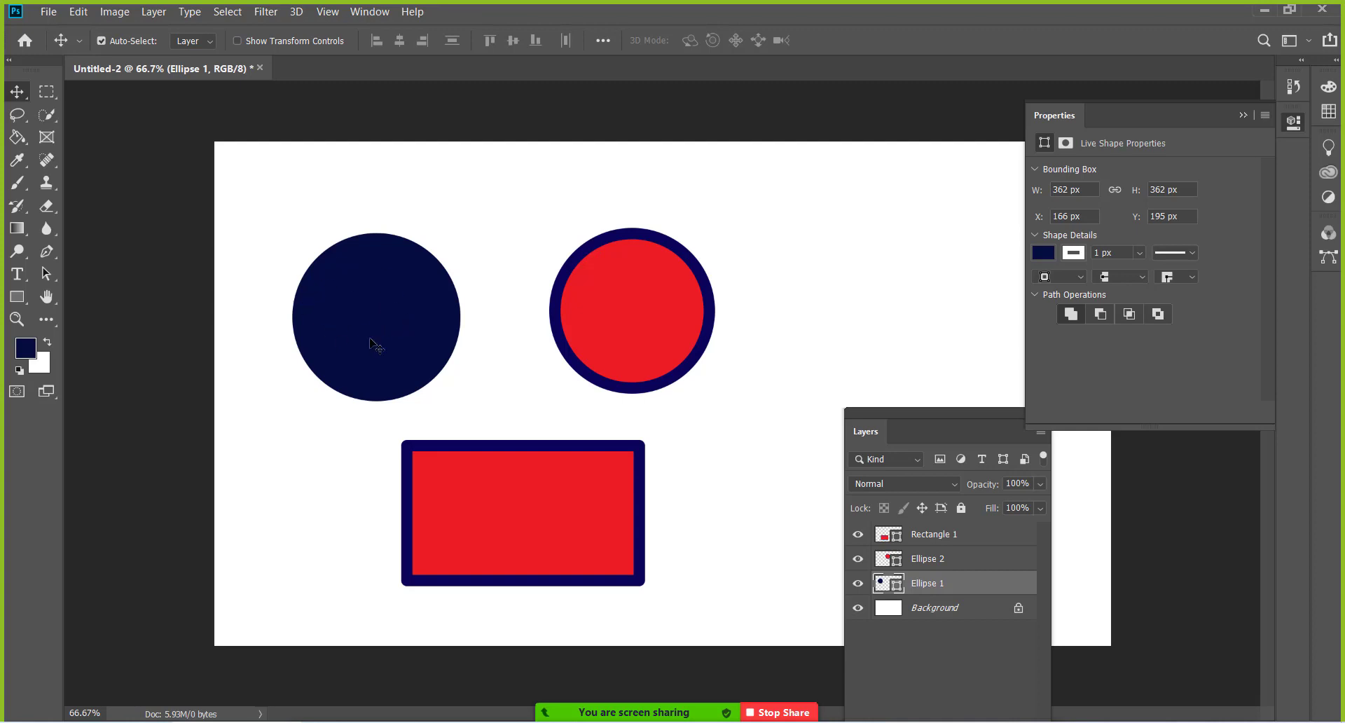
pyautogui.moveTo(913, 414); pyautogui.dragTo(874, 148)
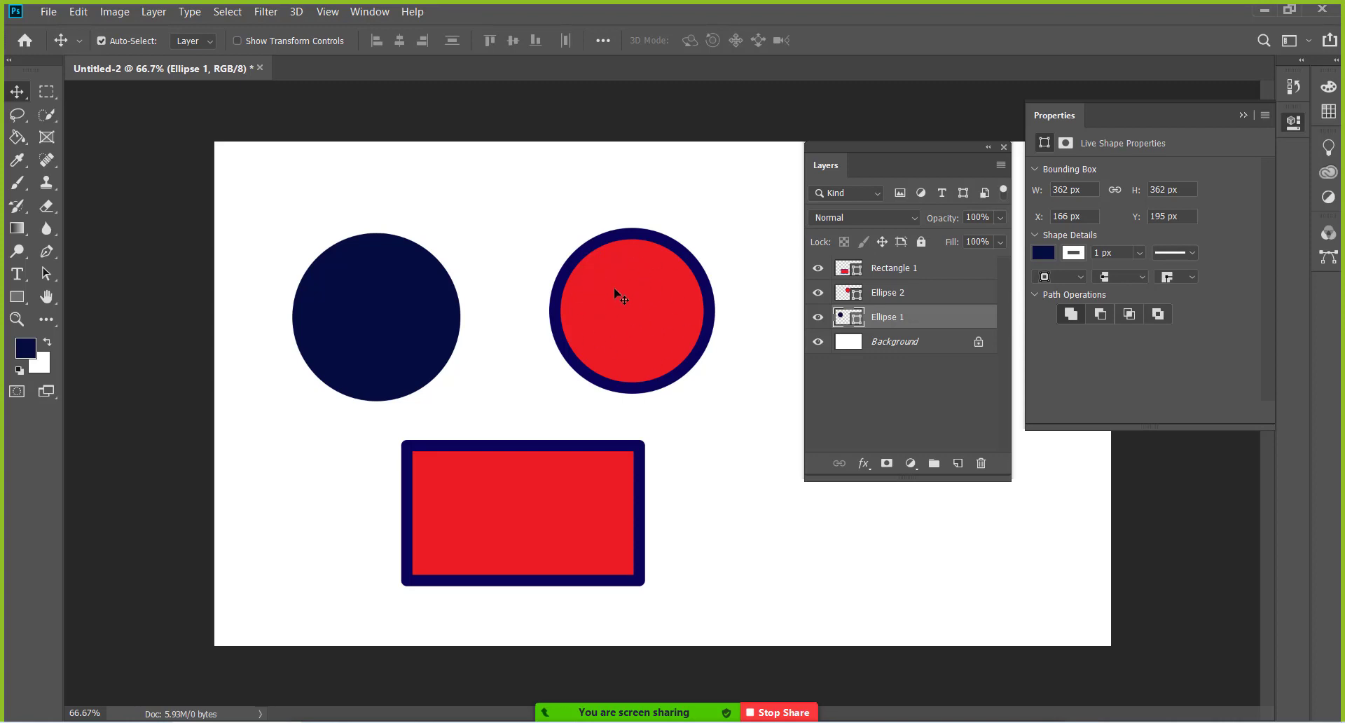
pyautogui.click(619, 295)
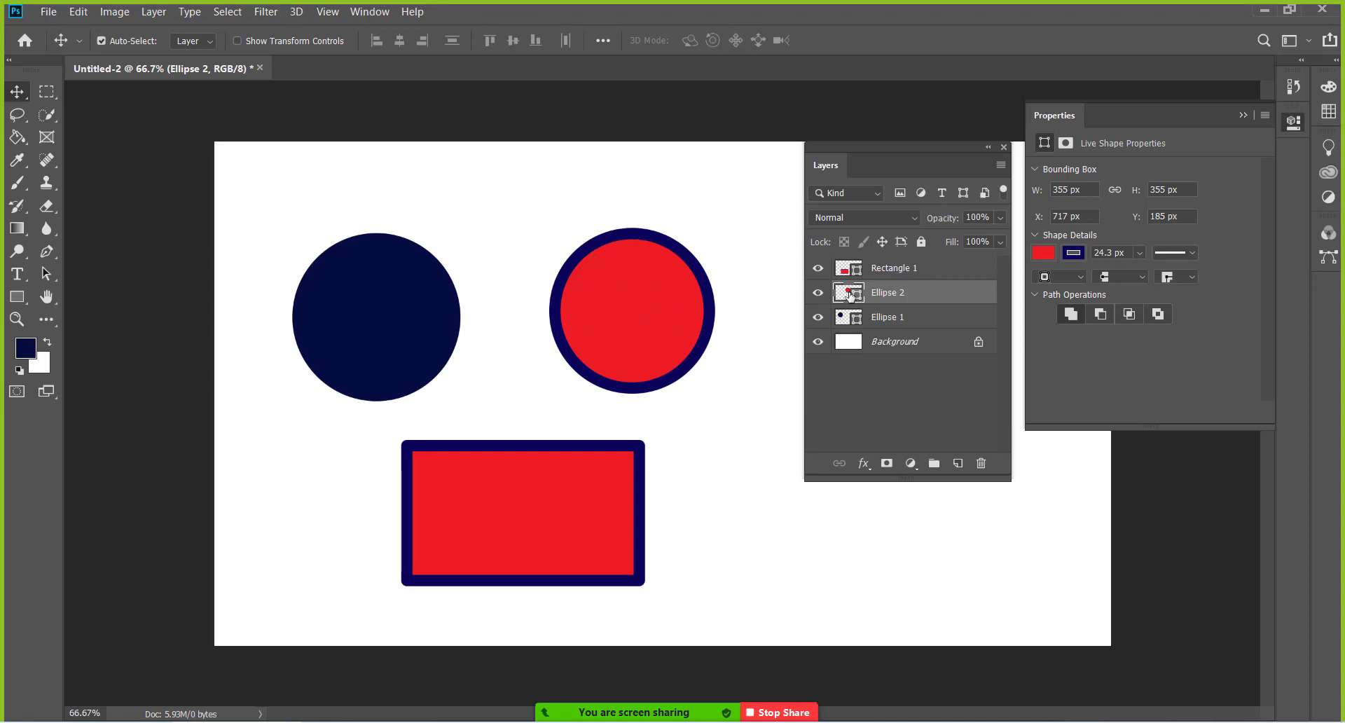
pyautogui.doubleClick(850, 295)
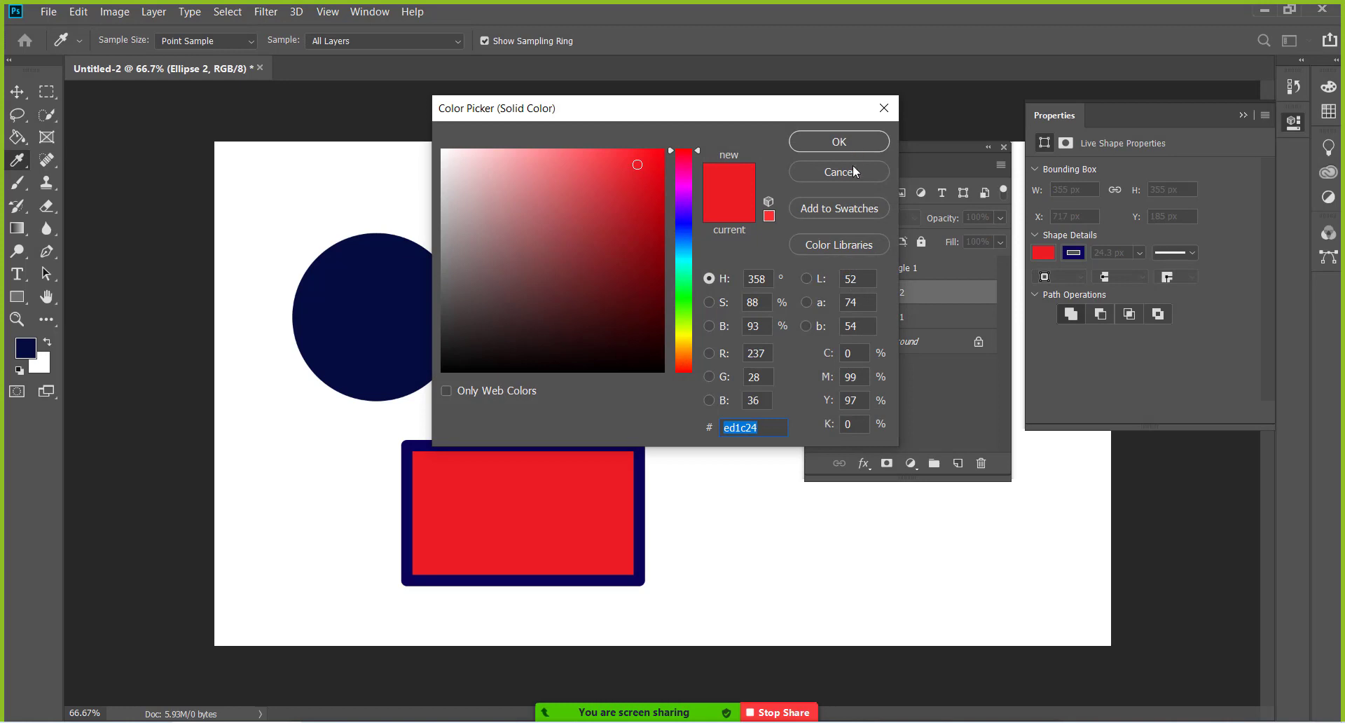
pyautogui.click(850, 172)
pyautogui.click(1041, 254)
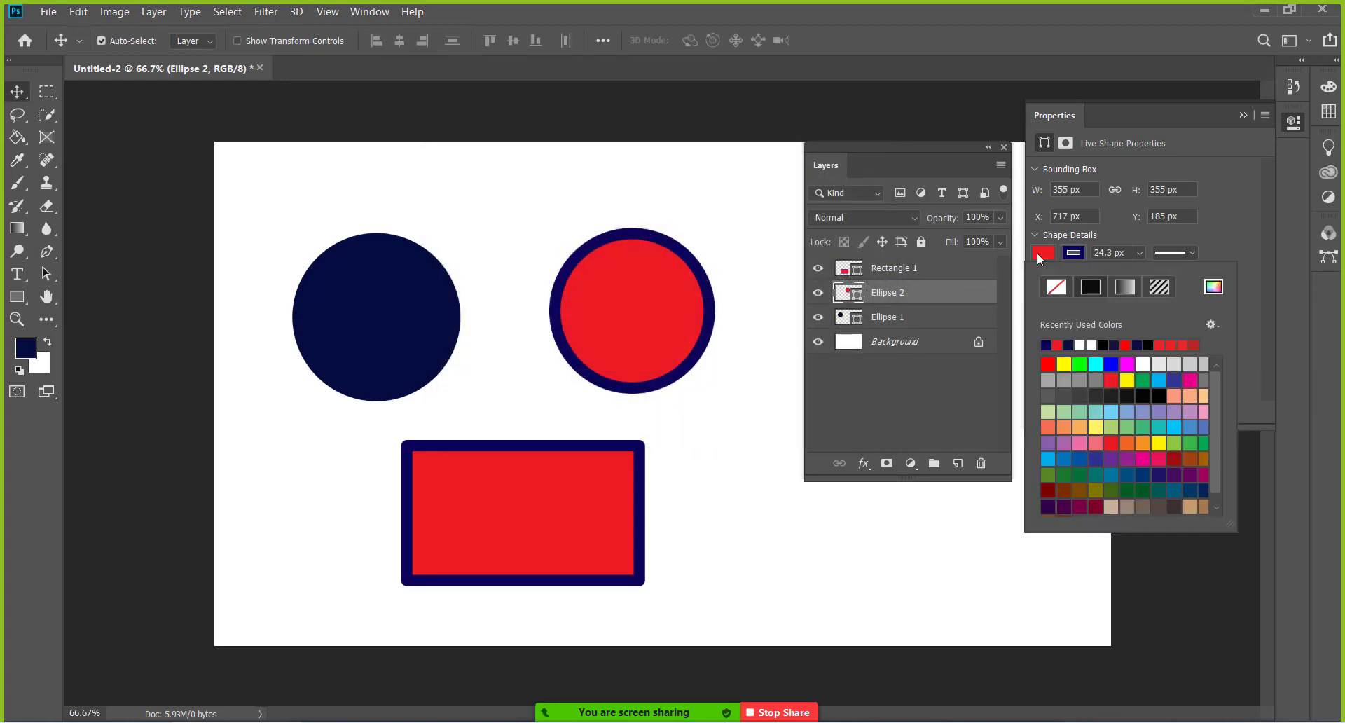
pyautogui.click(1214, 286)
pyautogui.click(623, 284)
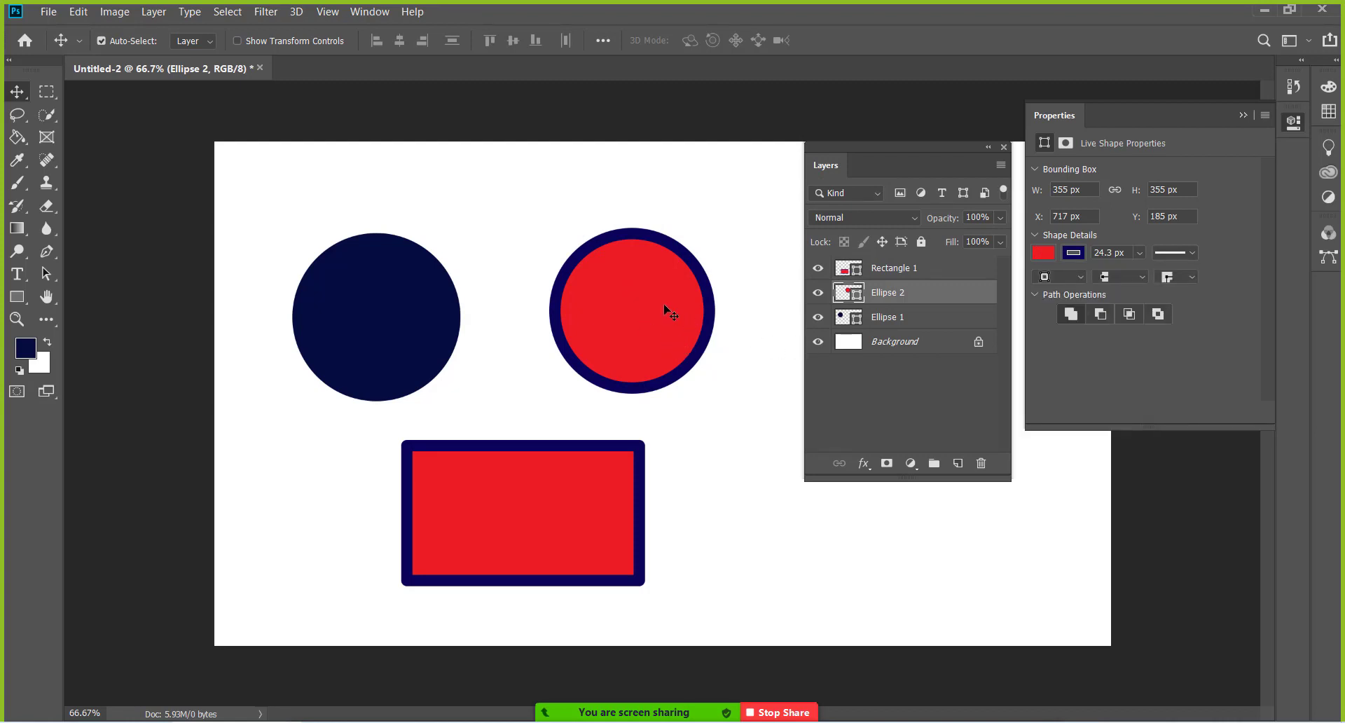
pyautogui.click(1049, 256)
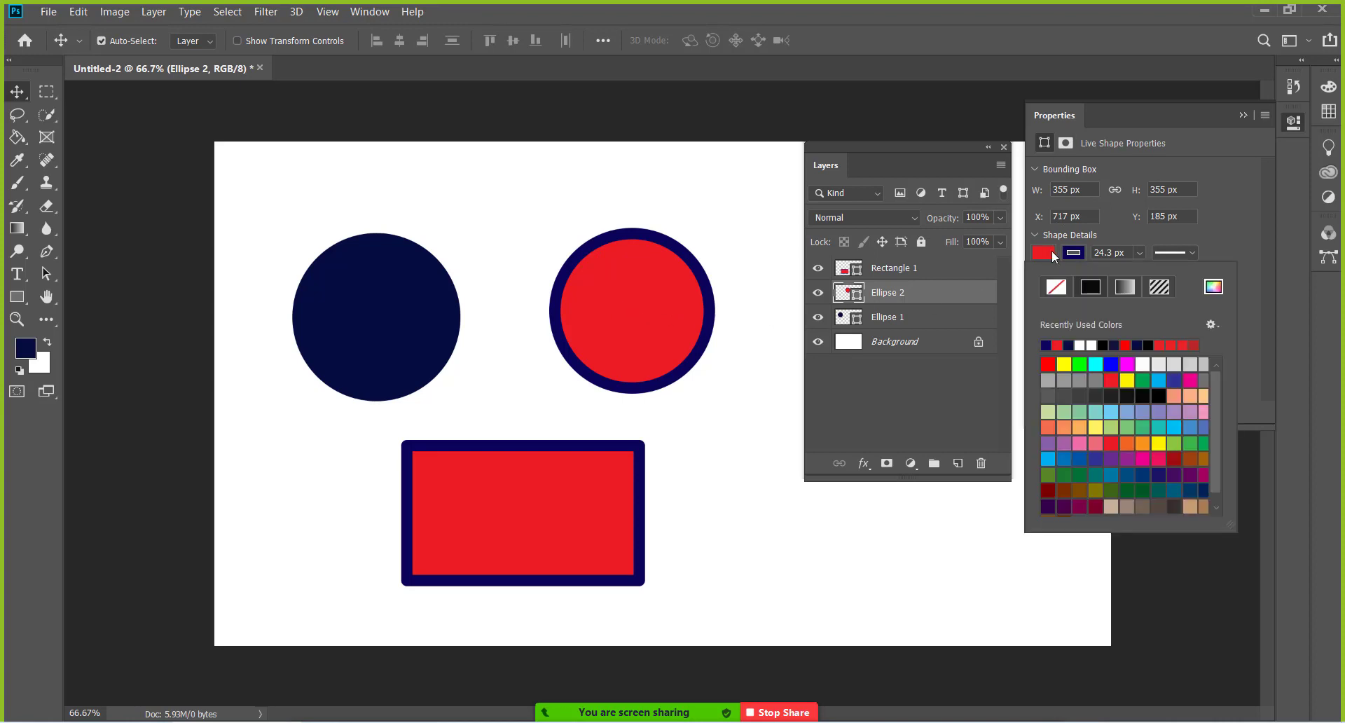
pyautogui.click(1215, 287)
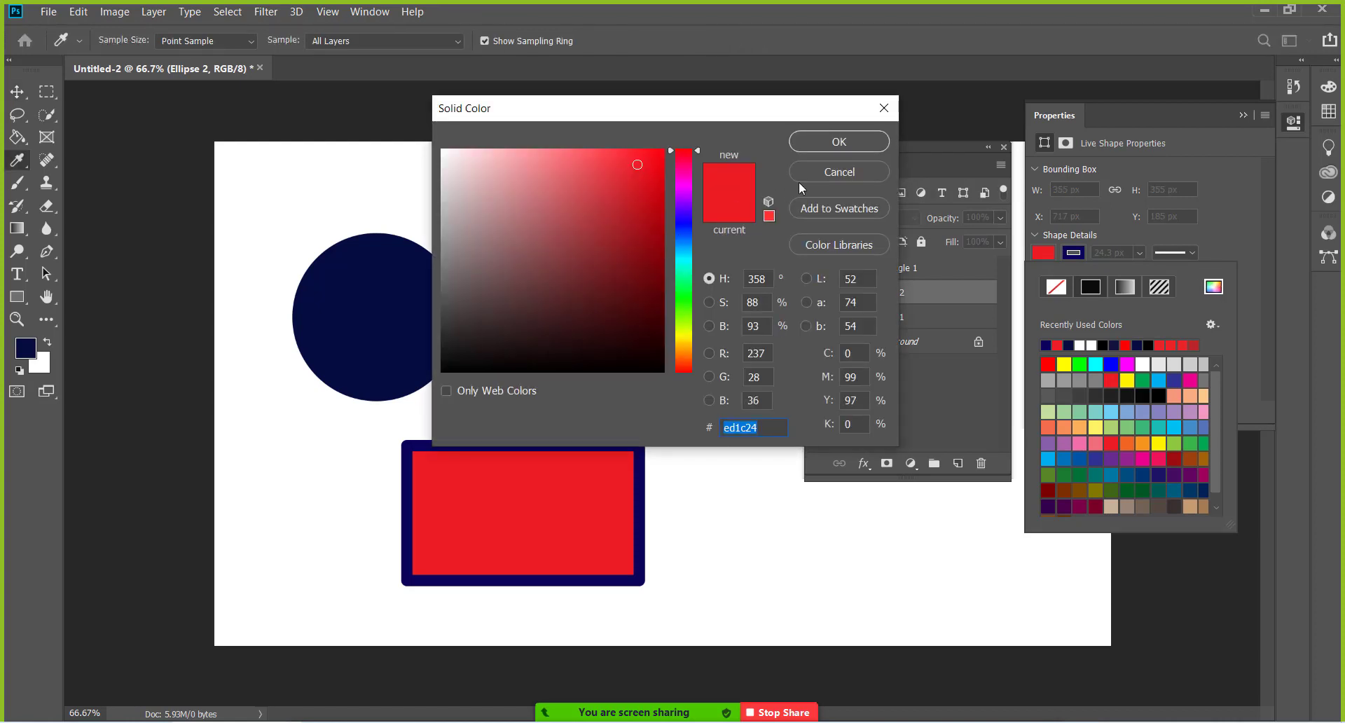
pyautogui.click(816, 174)
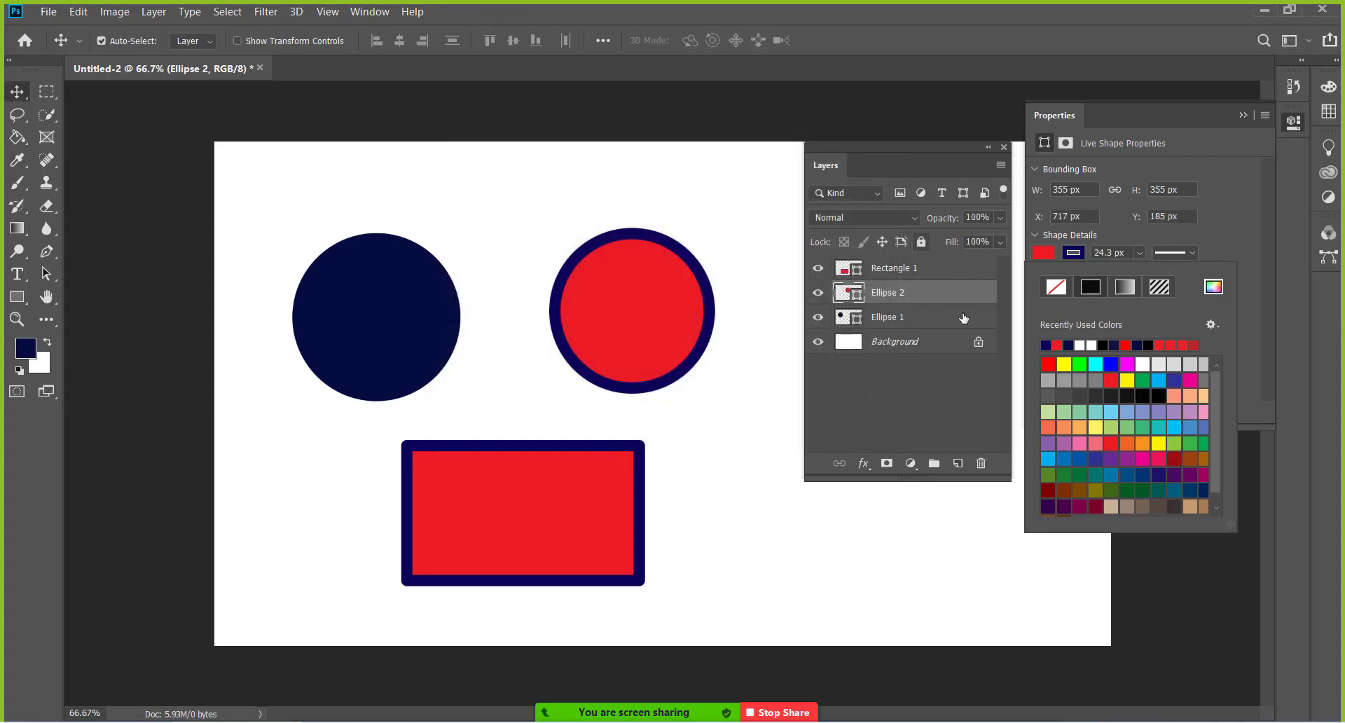
pyautogui.click(1223, 220)
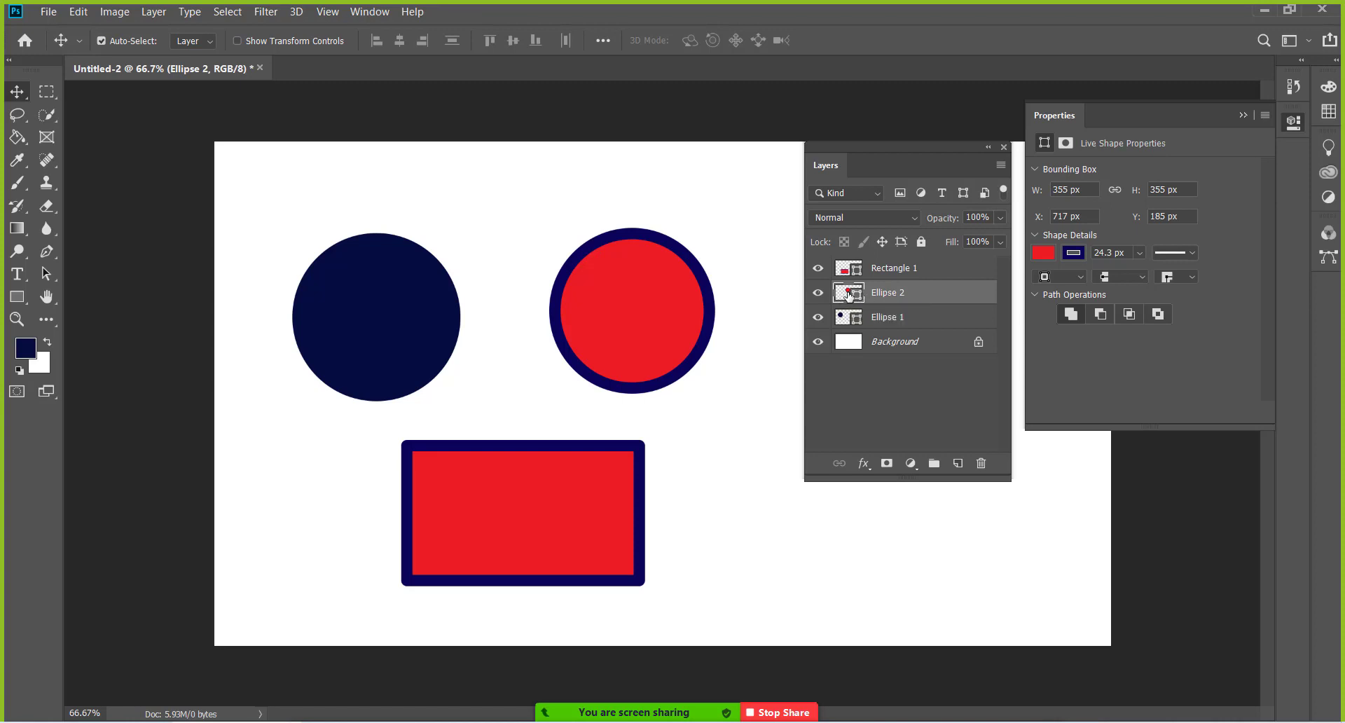
# Step: Change Ellipse 2's fill from red to yellow-orange edb51c in the Color Picker
pyautogui.doubleClick(848, 293)
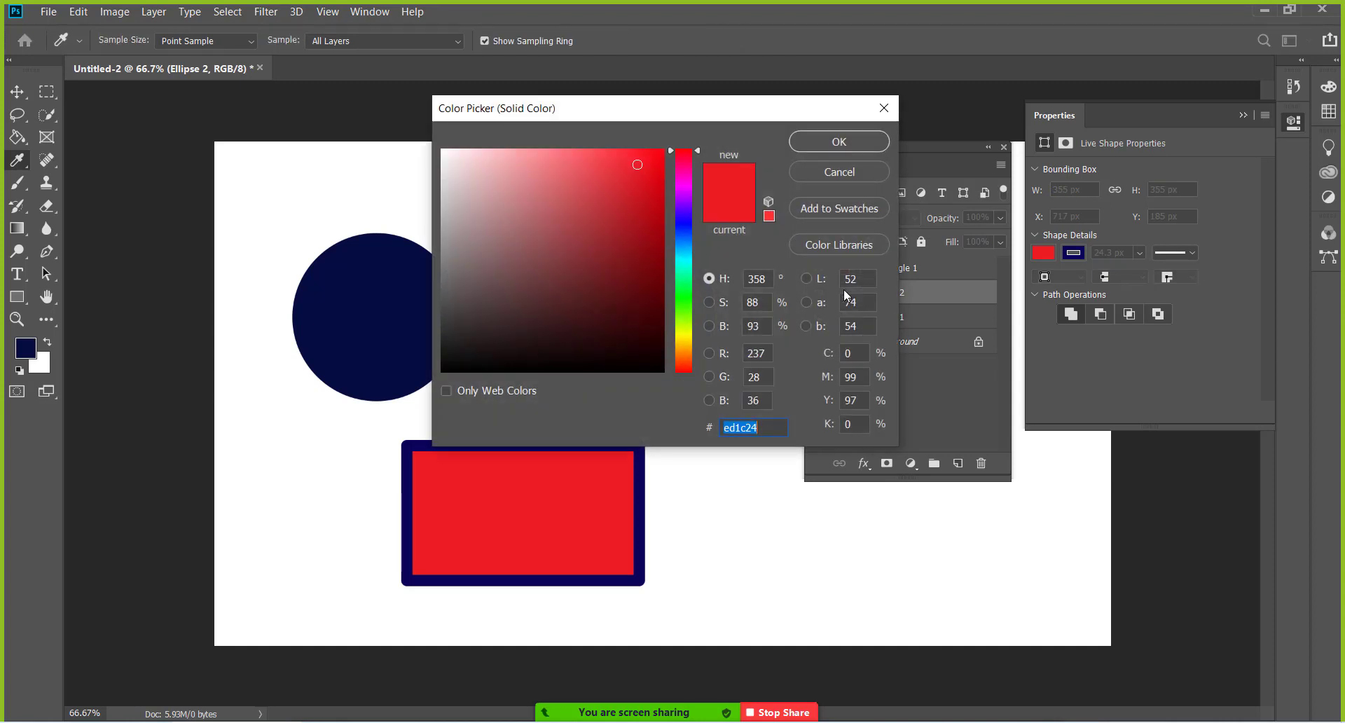
pyautogui.moveTo(645, 122); pyautogui.dragTo(937, 112)
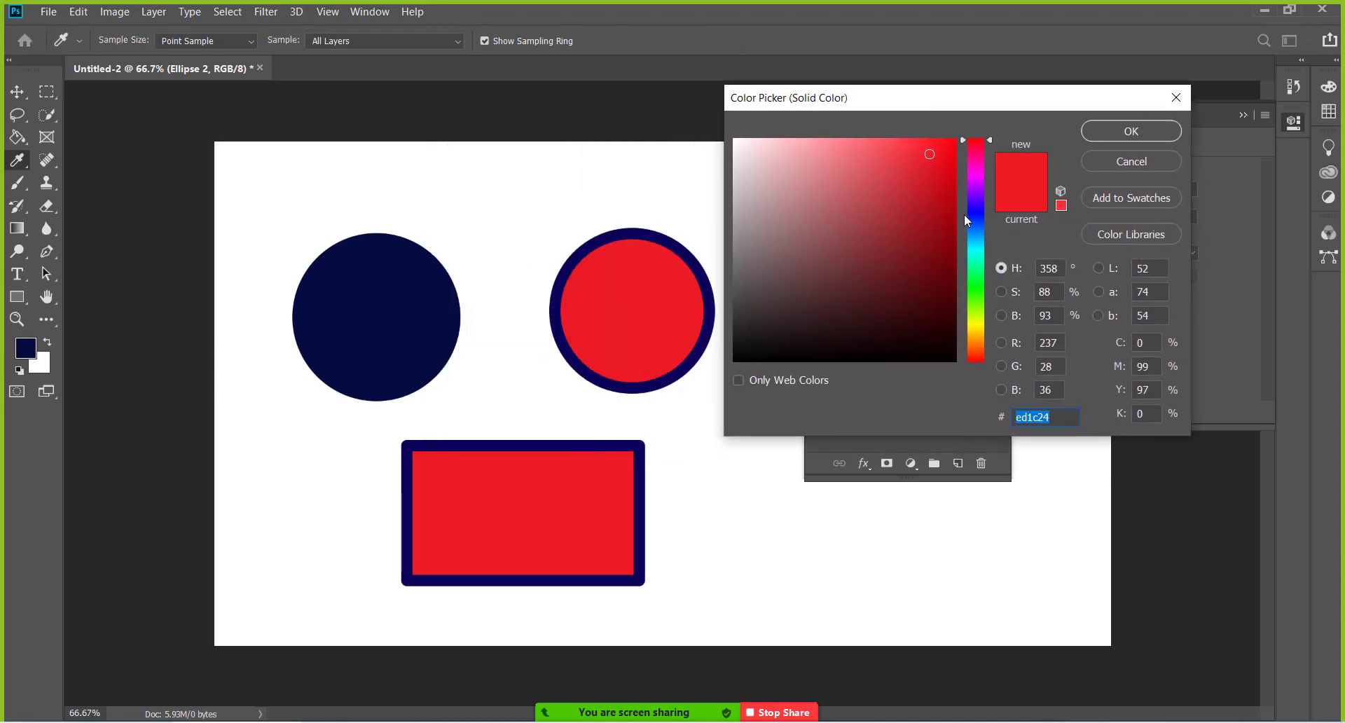
pyautogui.moveTo(965, 219)
pyautogui.mouseDown()
pyautogui.moveTo(980, 206)
pyautogui.moveTo(972, 329)
pyautogui.moveTo(972, 154)
pyautogui.mouseUp()
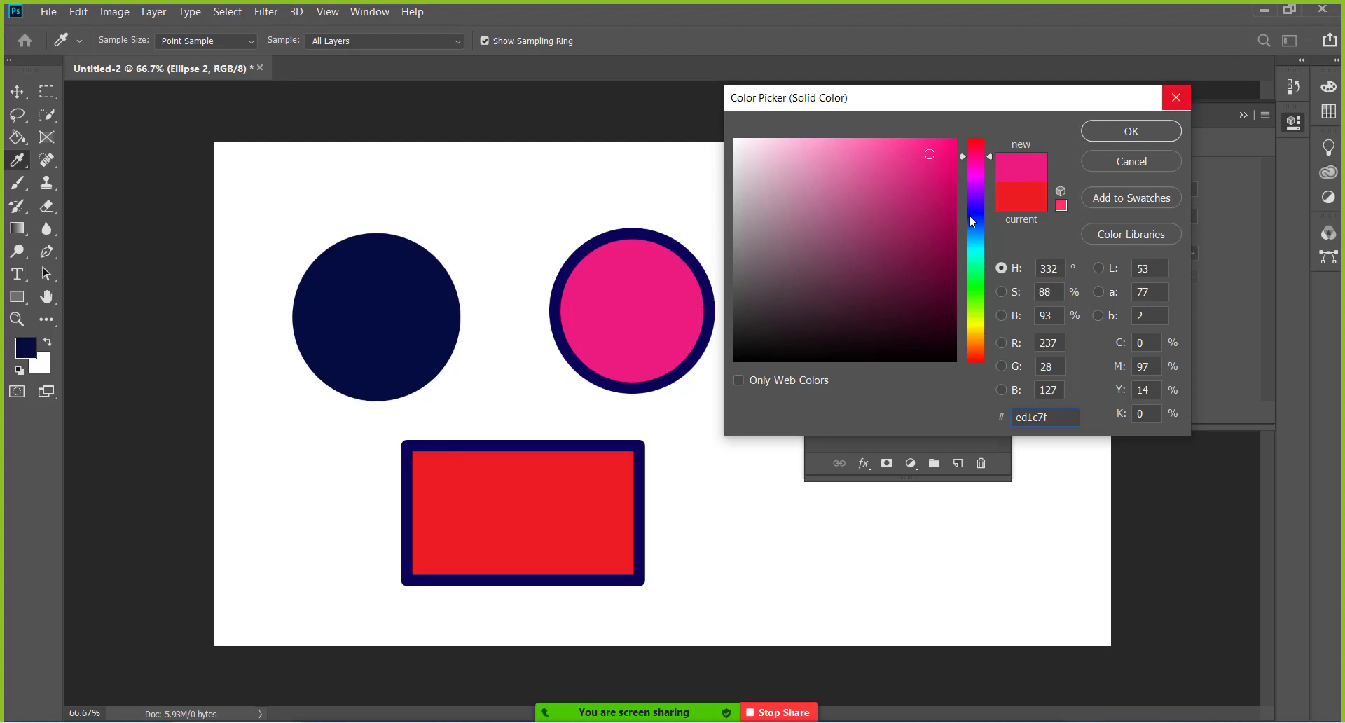
pyautogui.moveTo(970, 220); pyautogui.dragTo(971, 335)
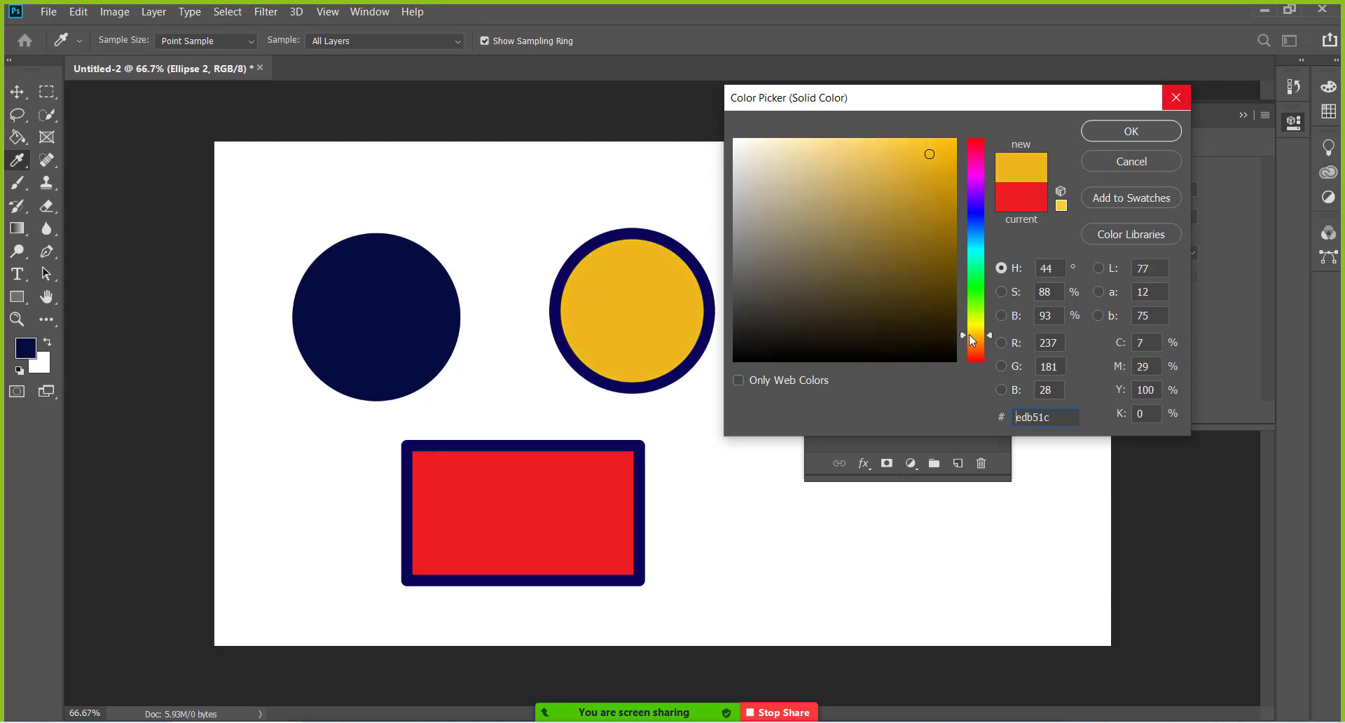
pyautogui.click(1149, 130)
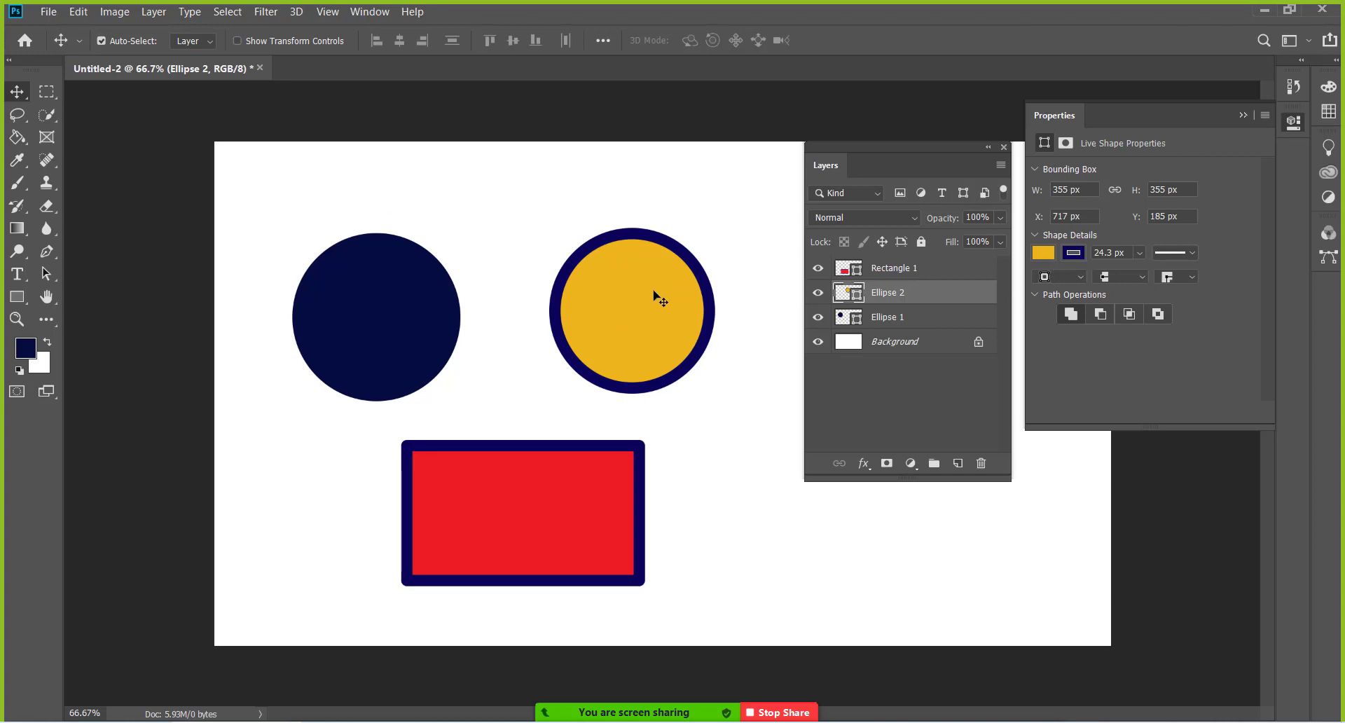
# Step: Look through the Rectangle and Pen tool path options, then return to the Move tool
pyautogui.click(16, 298)
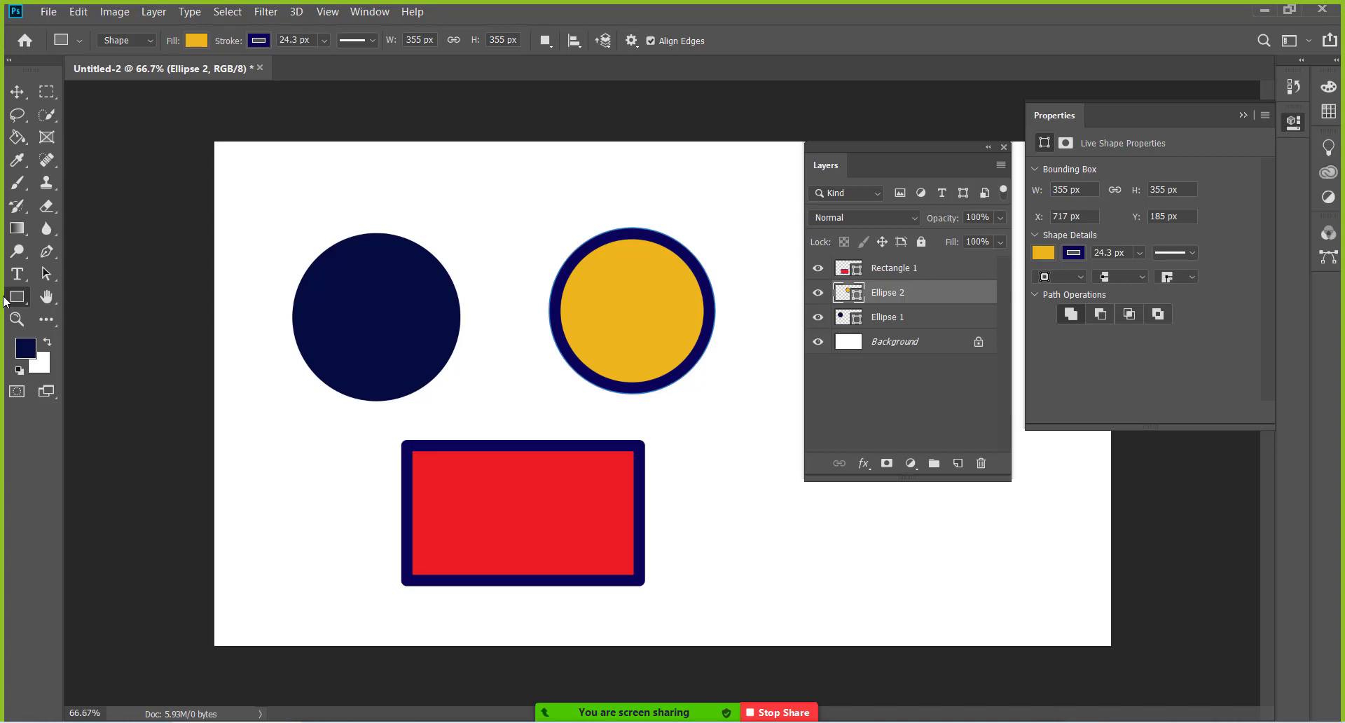
pyautogui.click(39, 253)
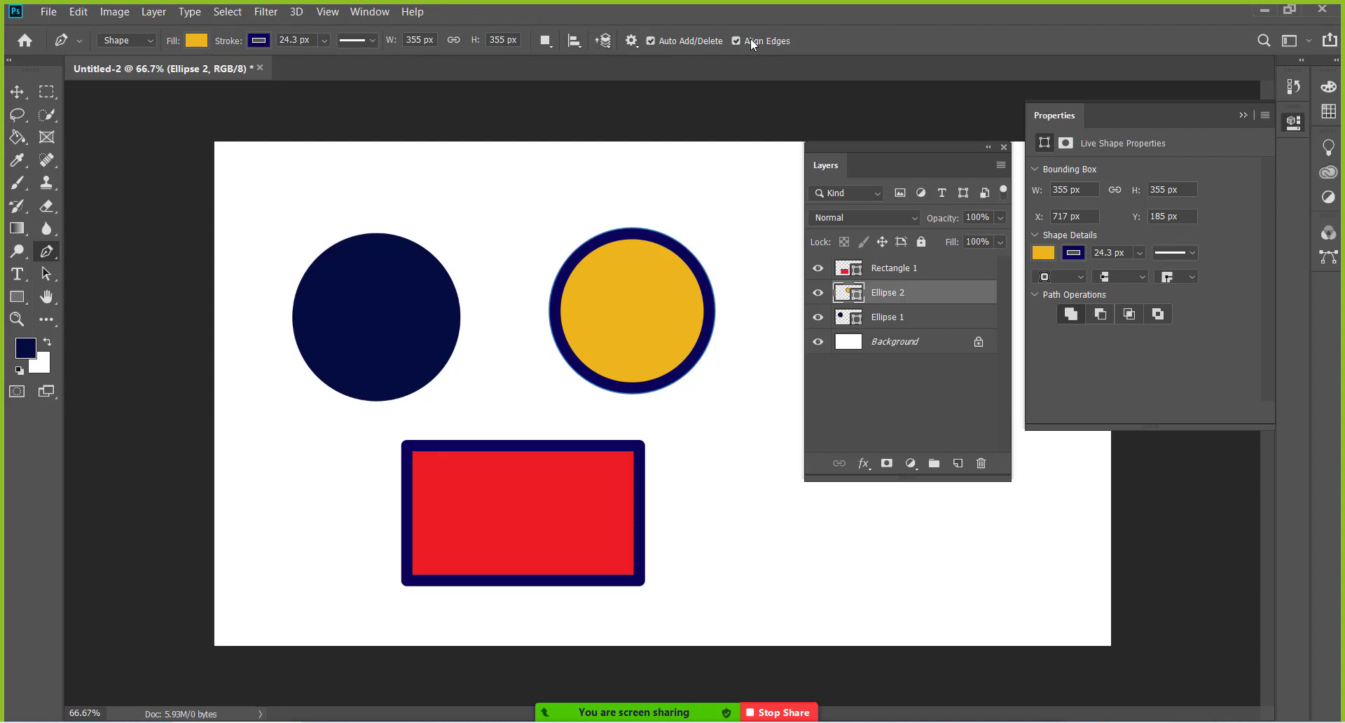
pyautogui.click(574, 42)
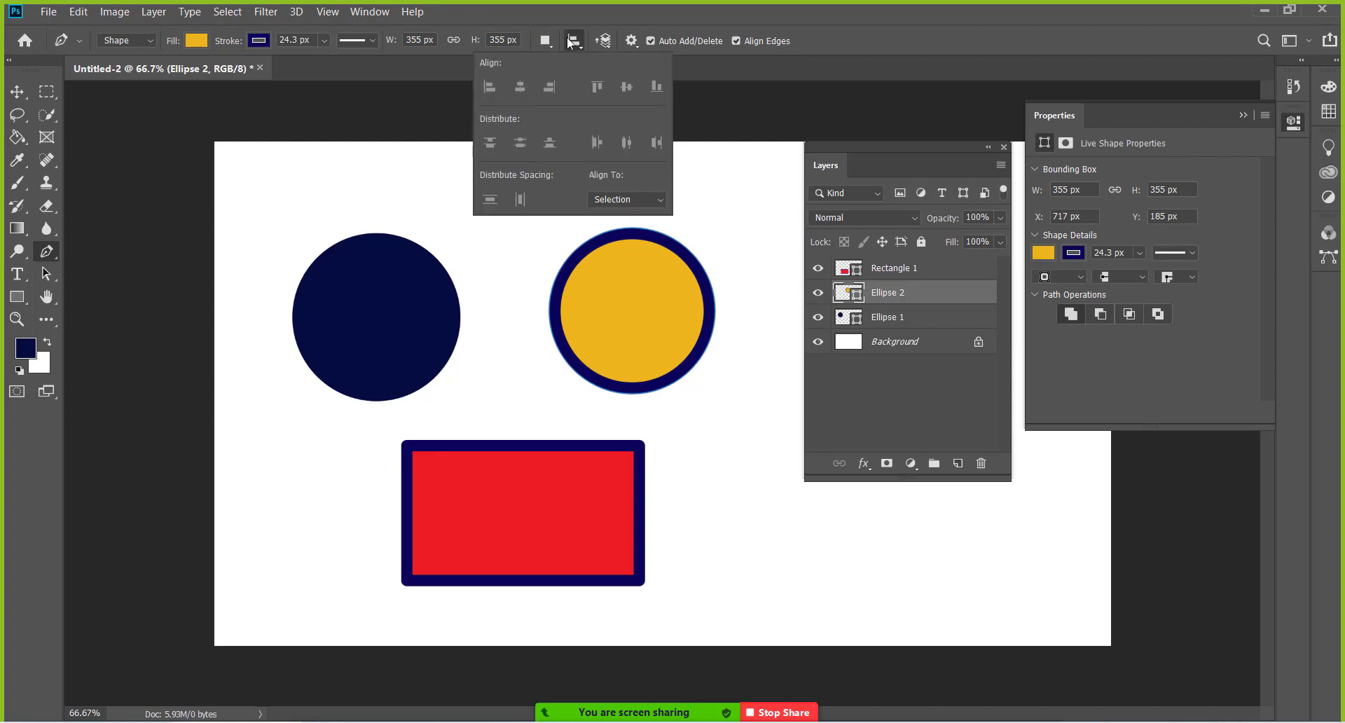
pyautogui.click(572, 42)
pyautogui.click(547, 42)
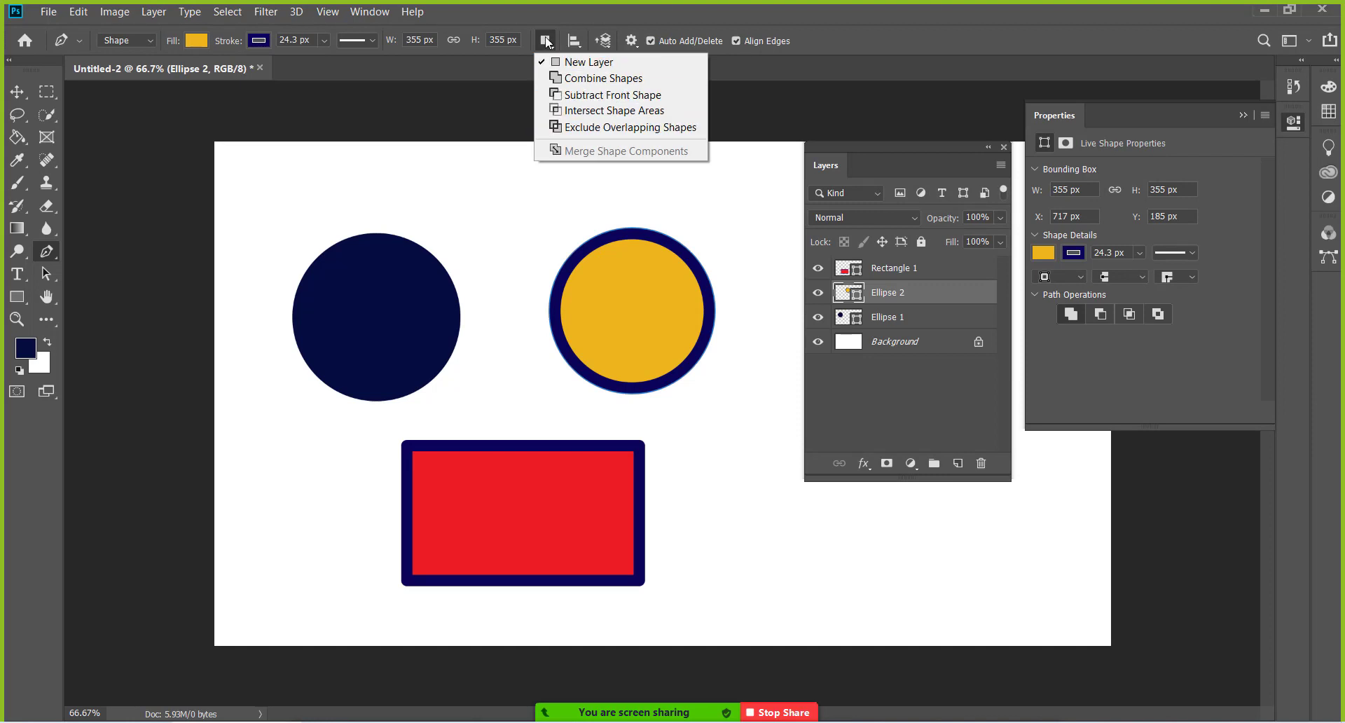
pyautogui.click(547, 42)
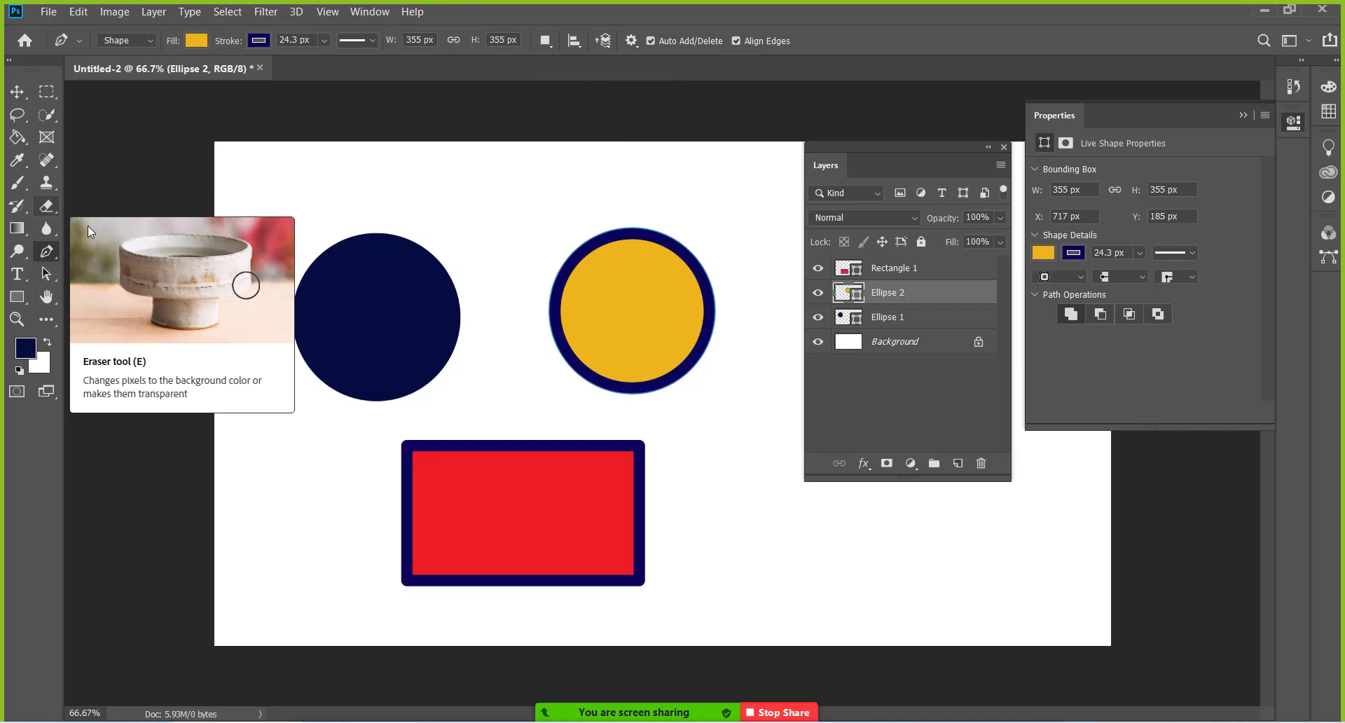
pyautogui.click(15, 90)
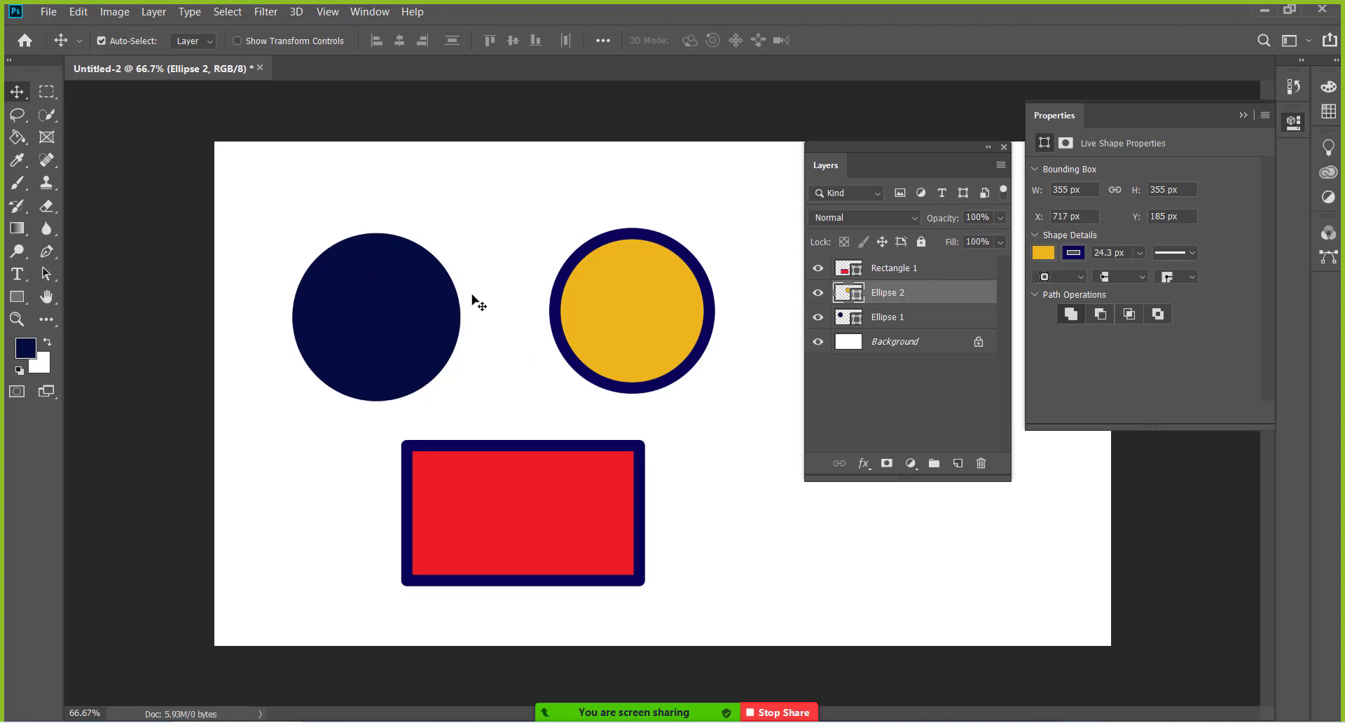
# Step: Turn on Show Transform Controls and click each shape to select its layer
pyautogui.click(444, 218)
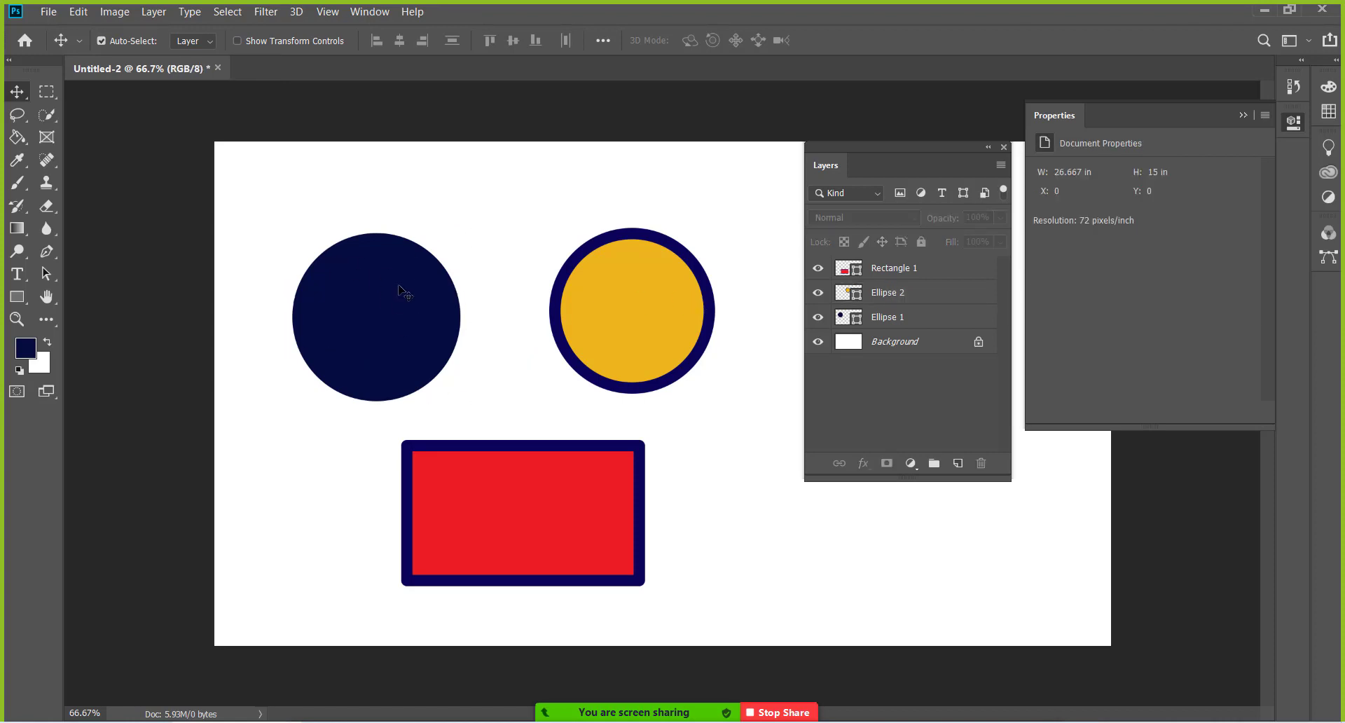
pyautogui.click(379, 278)
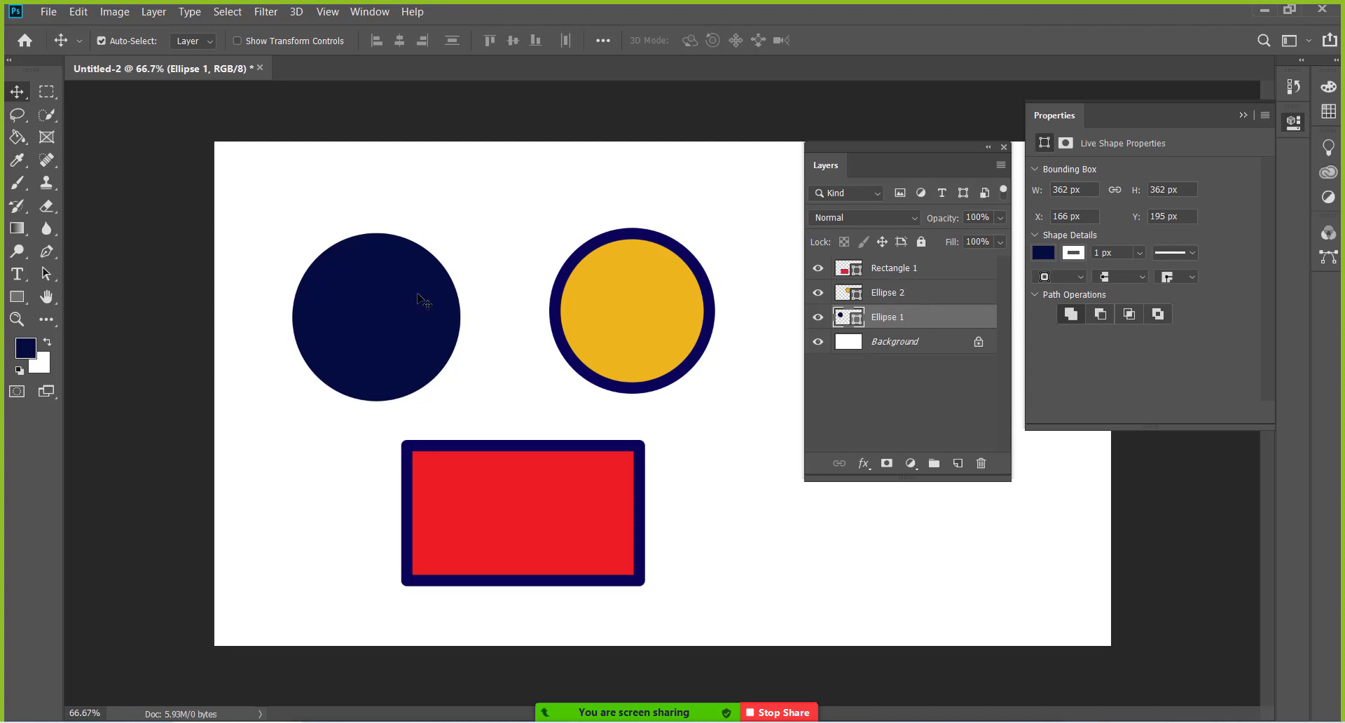
pyautogui.click(236, 40)
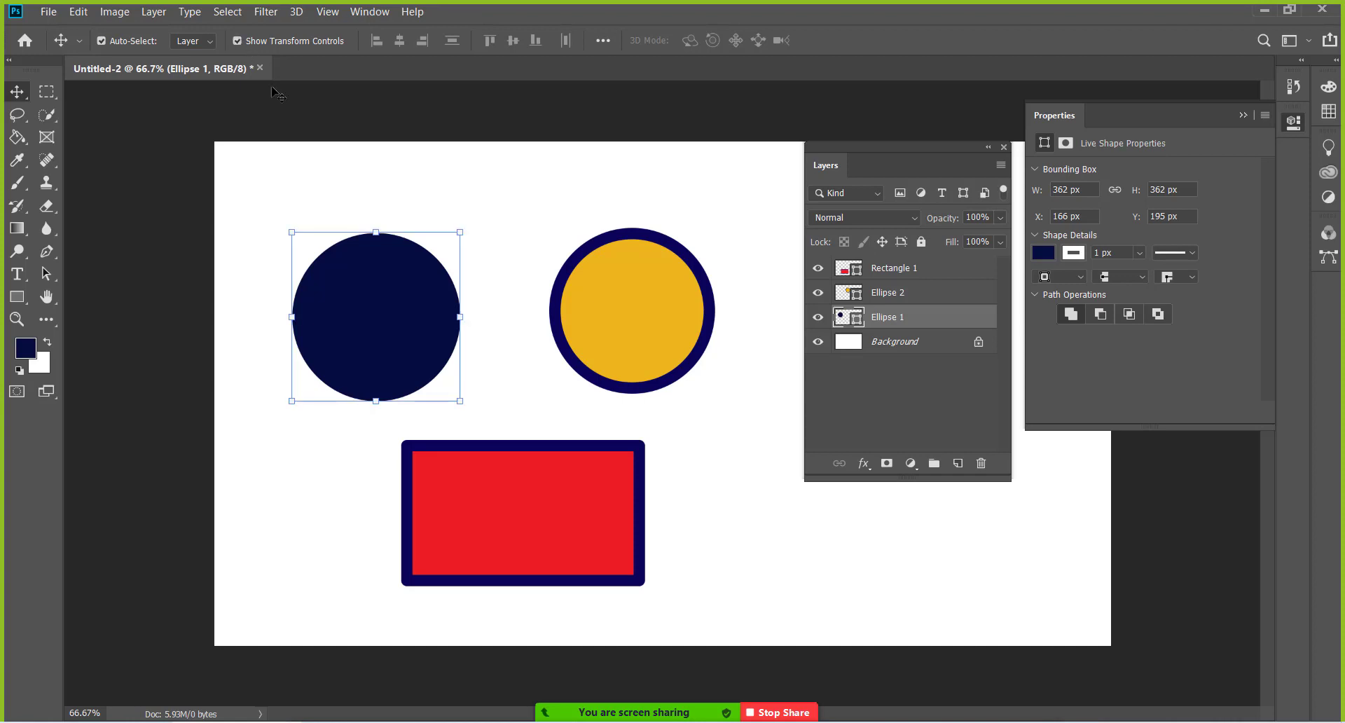
pyautogui.click(638, 322)
pyautogui.click(526, 532)
pyautogui.click(435, 324)
pyautogui.click(640, 301)
pyautogui.click(538, 516)
pyautogui.click(390, 309)
# Step: Drag the yellow circle right and down, then reselect and delete it
pyautogui.click(519, 269)
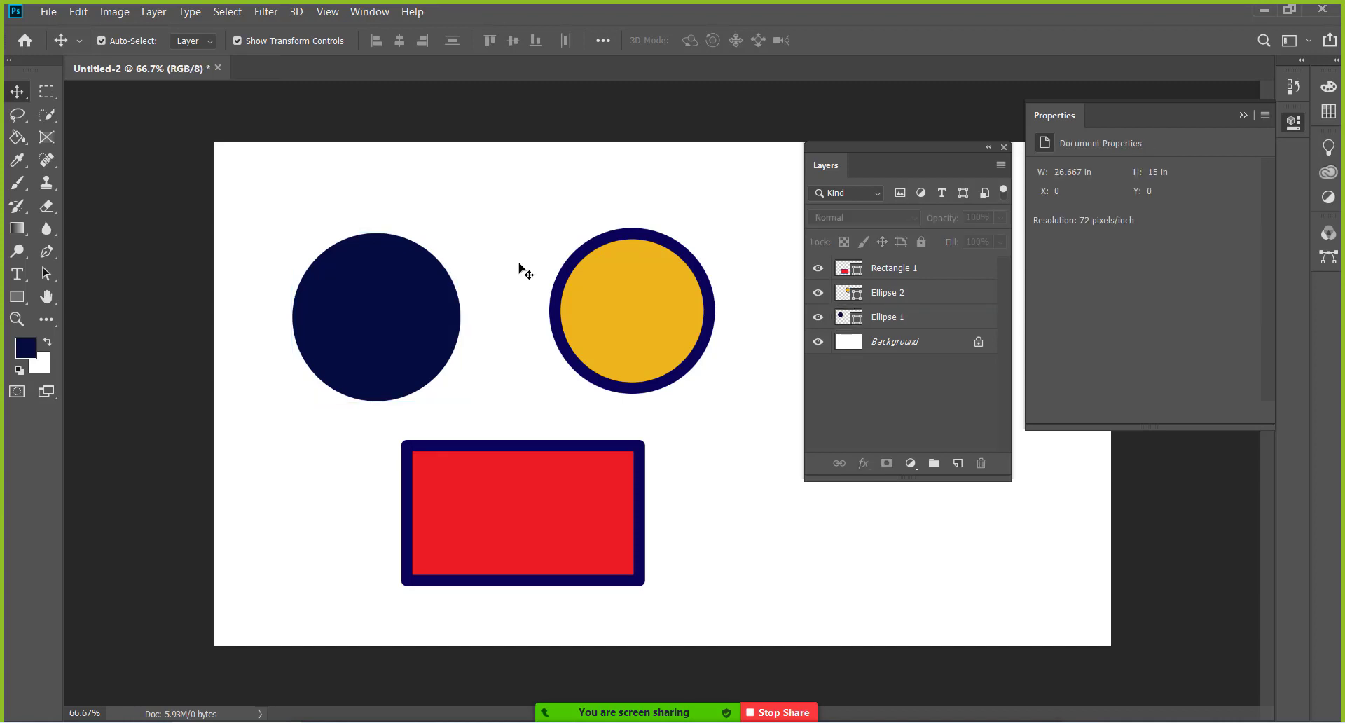
pyautogui.moveTo(595, 292); pyautogui.dragTo(641, 318)
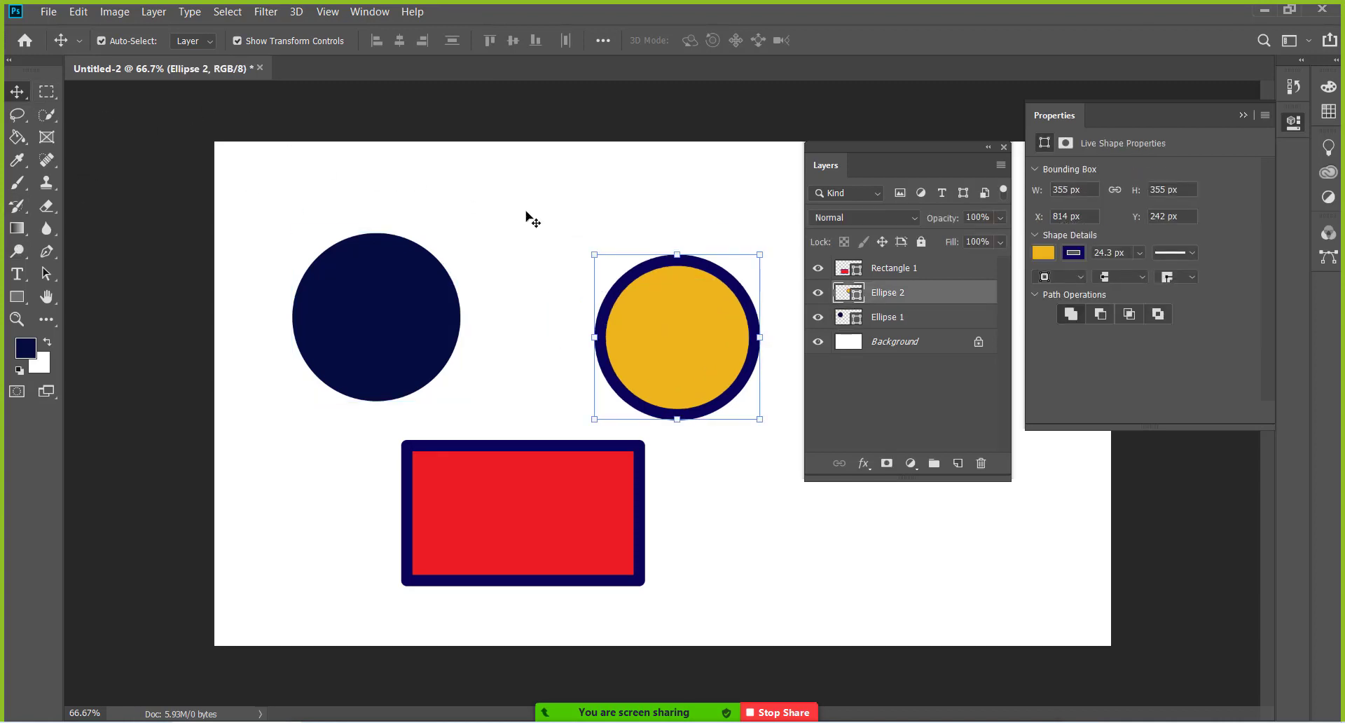
pyautogui.moveTo(526, 211); pyautogui.dragTo(678, 346)
pyautogui.press('Delete')
# Step: Delete the red rectangle and choose the Ellipse Tool from the shape flyout
pyautogui.click(555, 481)
pyautogui.press('Delete')
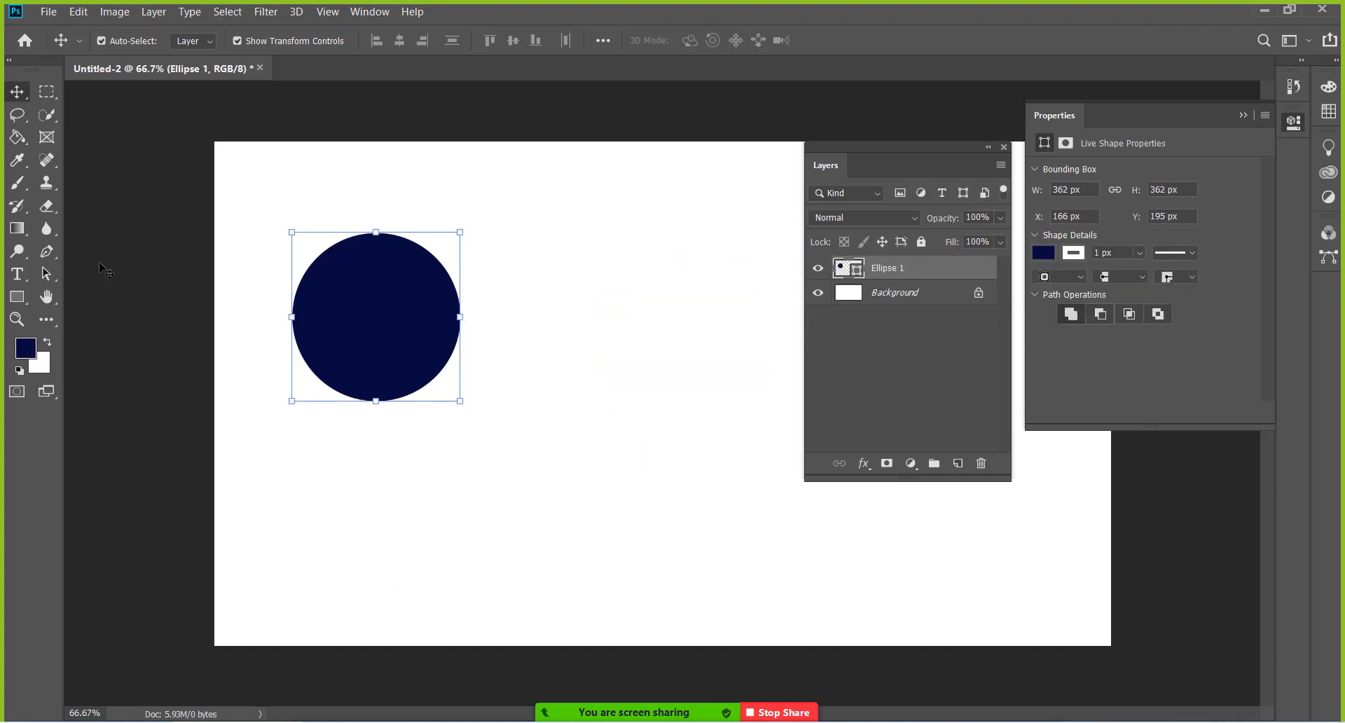
pyautogui.click(17, 297)
pyautogui.click(80, 321)
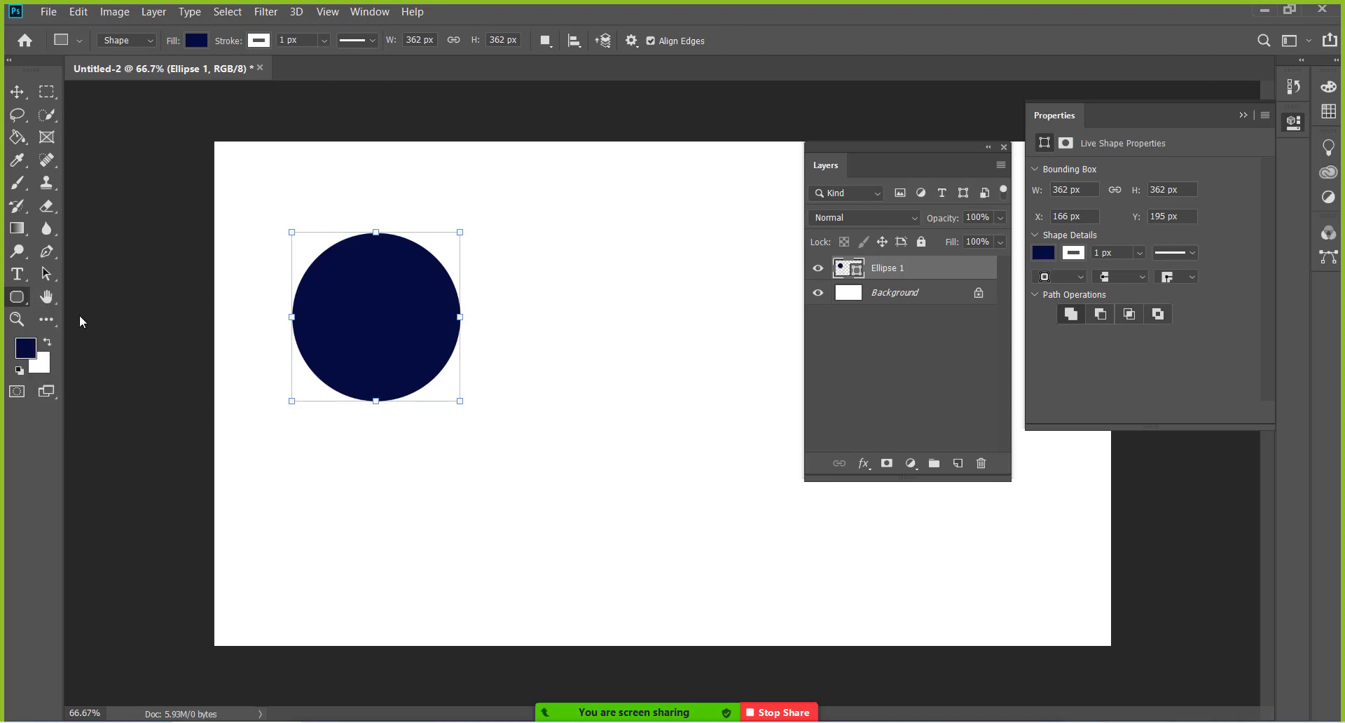
pyautogui.click(17, 296)
pyautogui.click(77, 330)
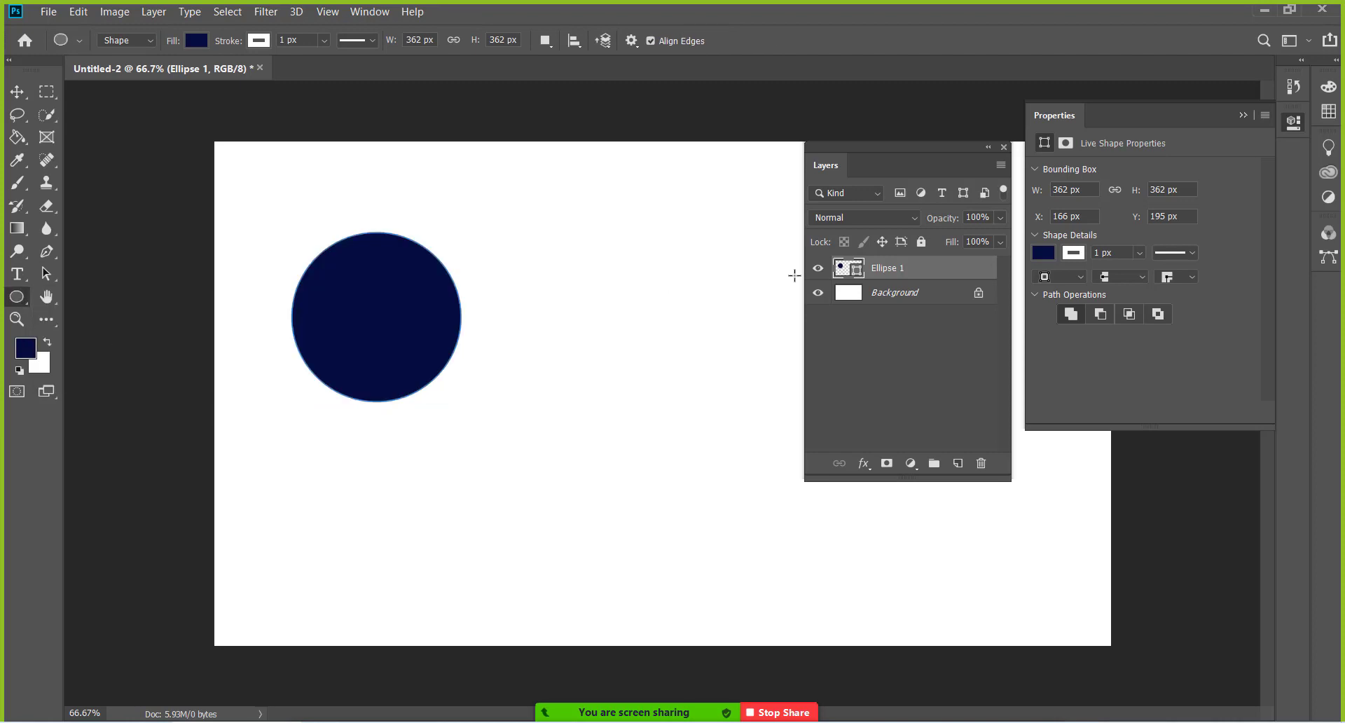
# Step: Move the Layers panel aside, draw a second navy circle, and select it with Move
pyautogui.moveTo(929, 144); pyautogui.dragTo(1069, 375)
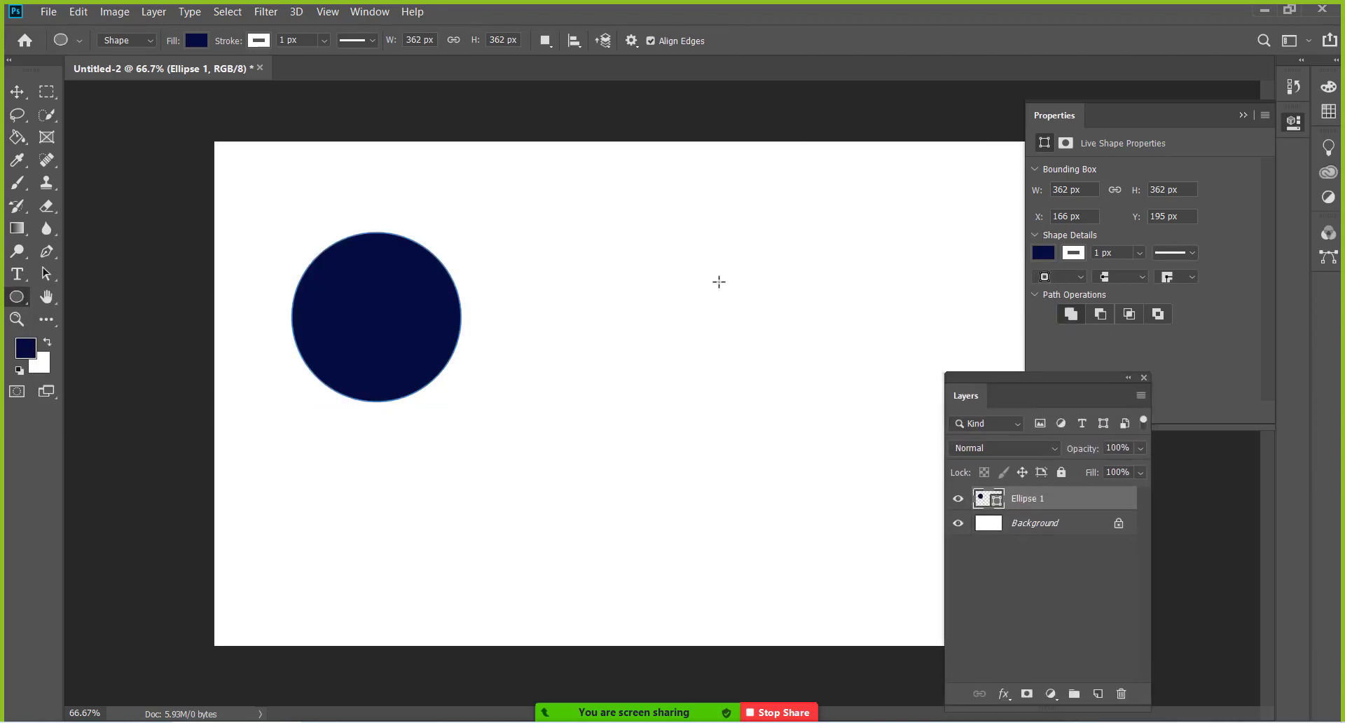
pyautogui.moveTo(581, 263); pyautogui.dragTo(771, 433)
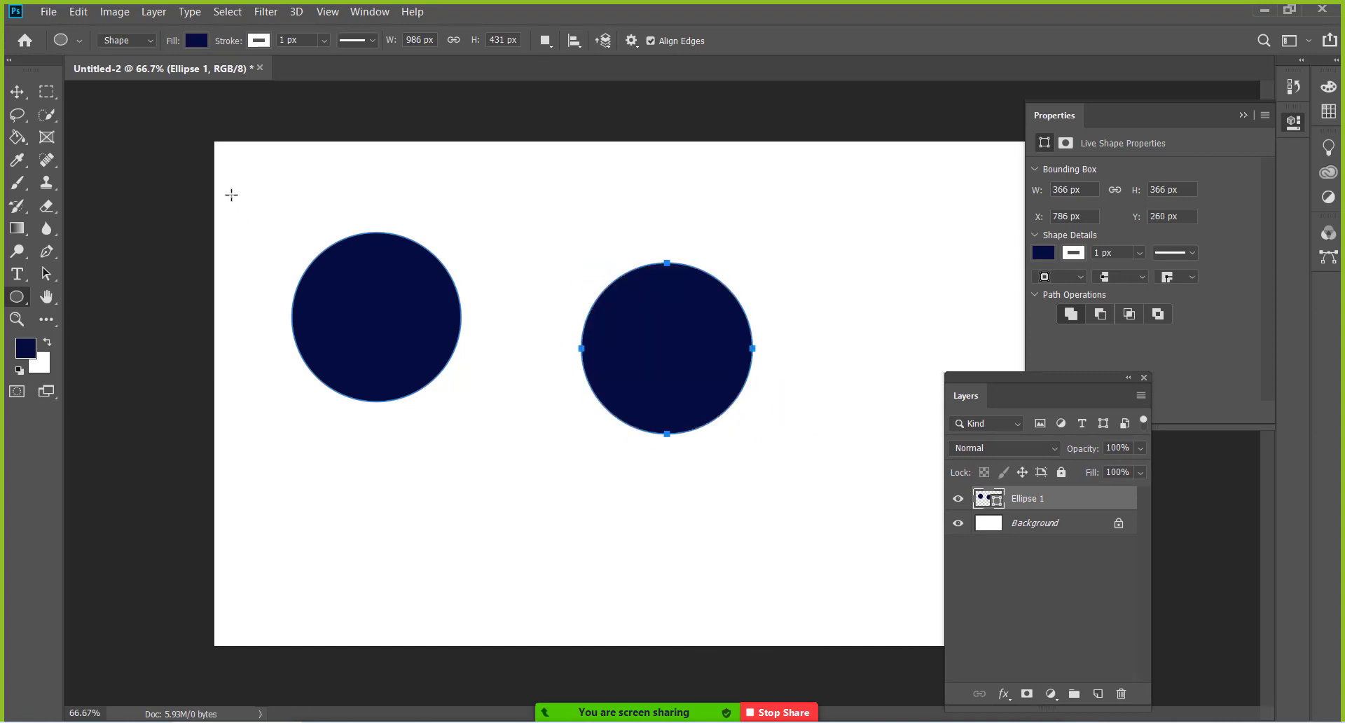
pyautogui.click(16, 92)
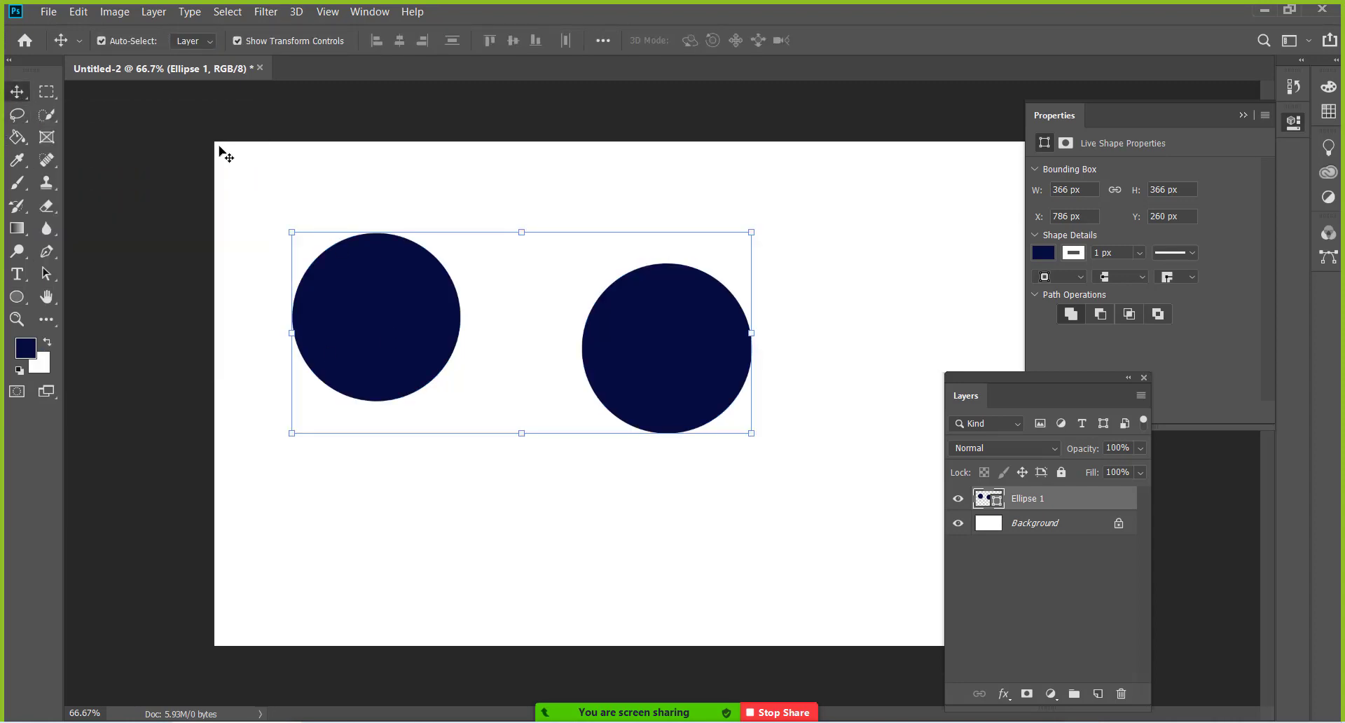
pyautogui.click(218, 147)
pyautogui.click(391, 280)
# Step: Delete both navy circles, add a new layer, and draw a circle on the left
pyautogui.press('Delete')
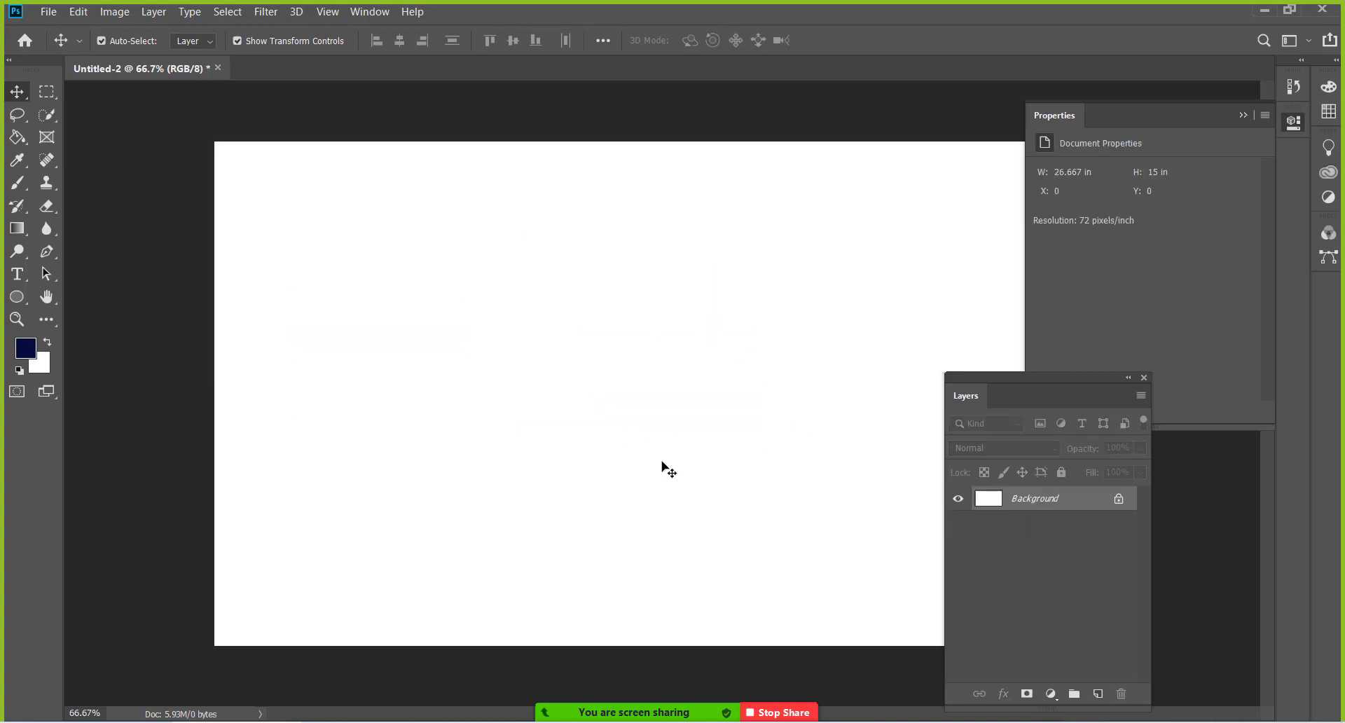
pyautogui.click(1098, 693)
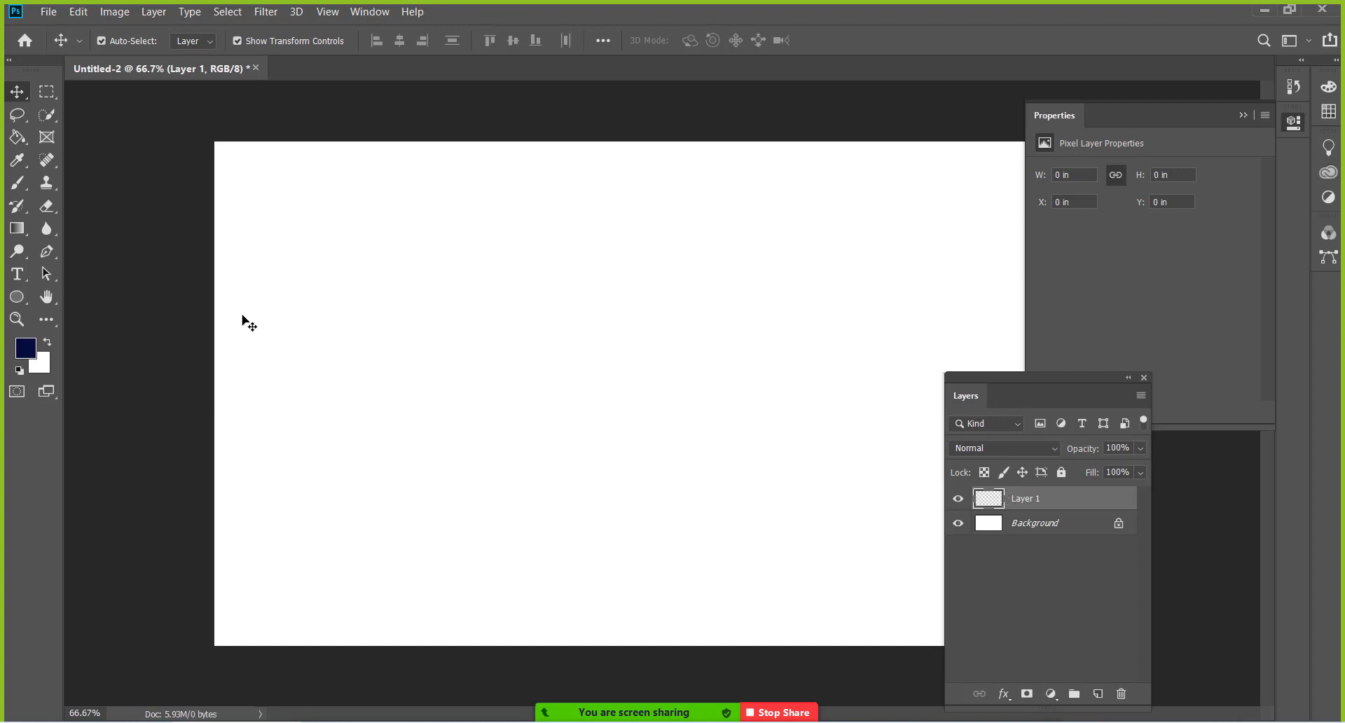
pyautogui.click(19, 297)
pyautogui.moveTo(282, 248)
pyautogui.mouseDown()
pyautogui.moveTo(484, 434)
pyautogui.moveTo(441, 418)
pyautogui.moveTo(486, 460)
pyautogui.moveTo(475, 453)
pyautogui.mouseUp()
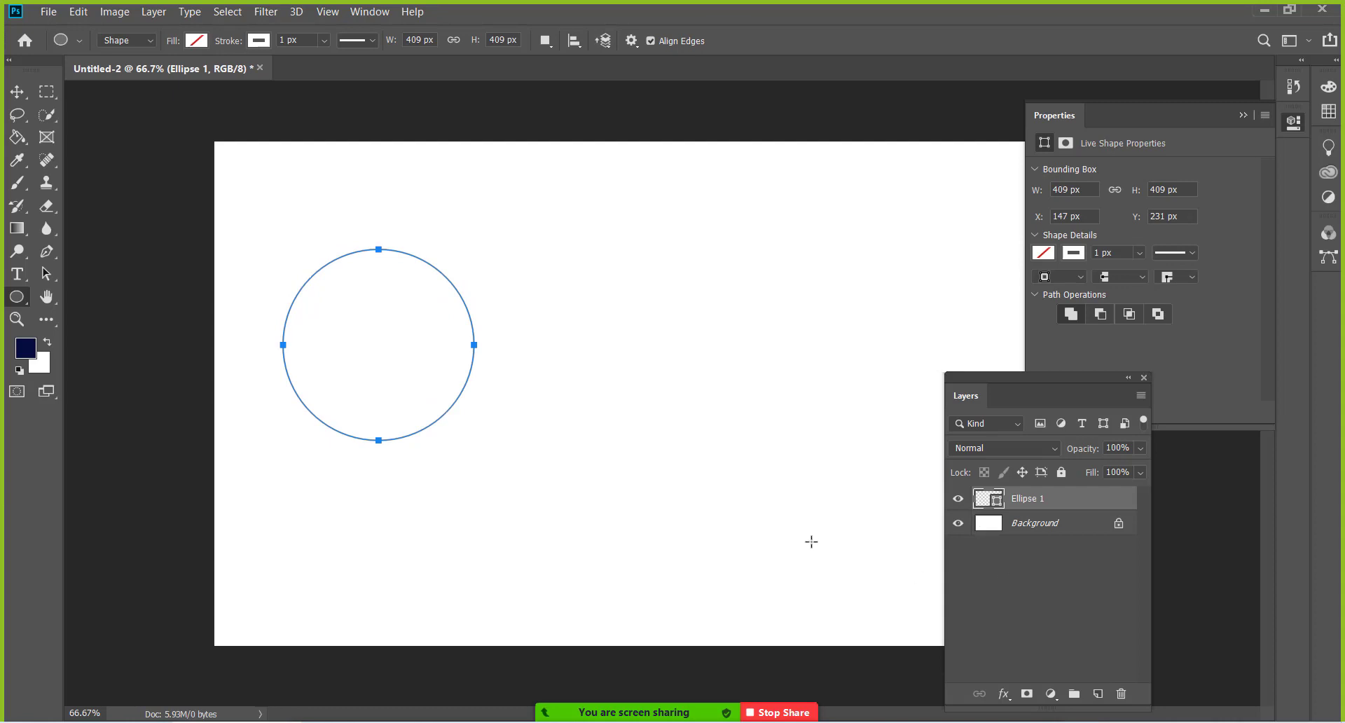
pyautogui.press('Return')
pyautogui.click(1041, 566)
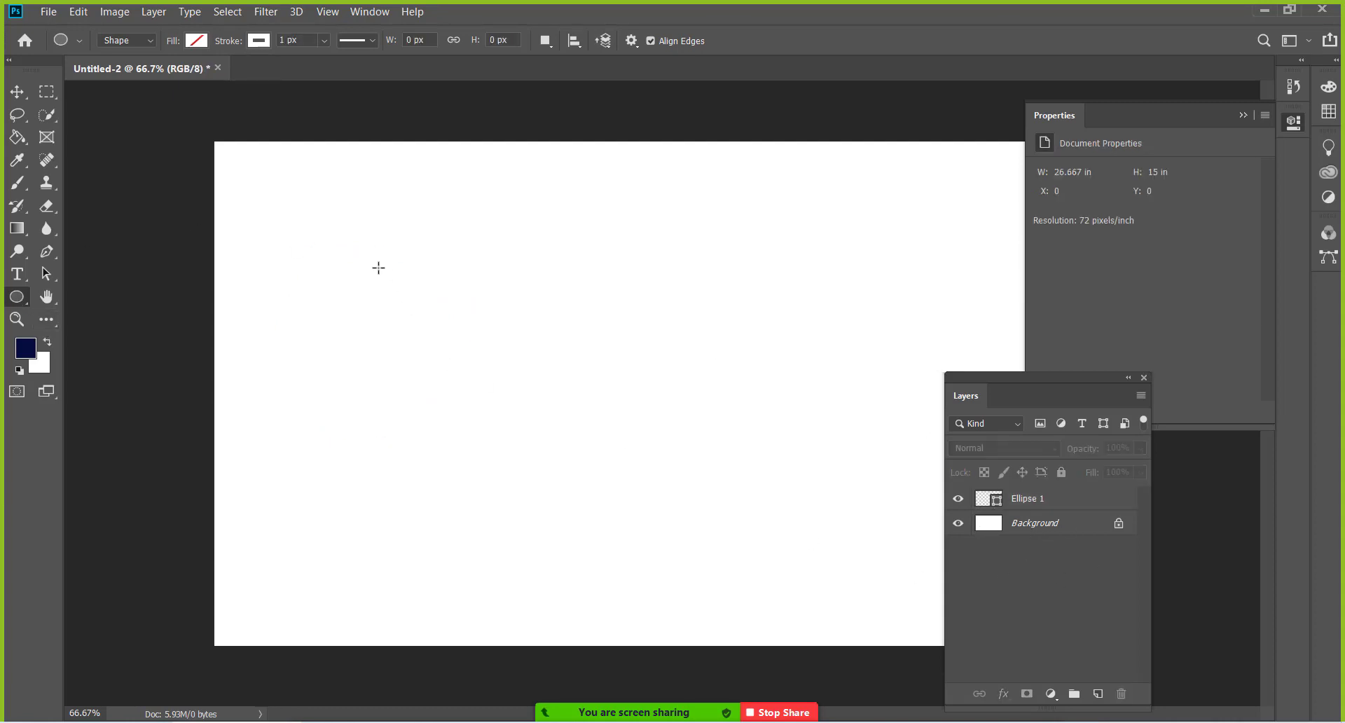
pyautogui.click(1074, 498)
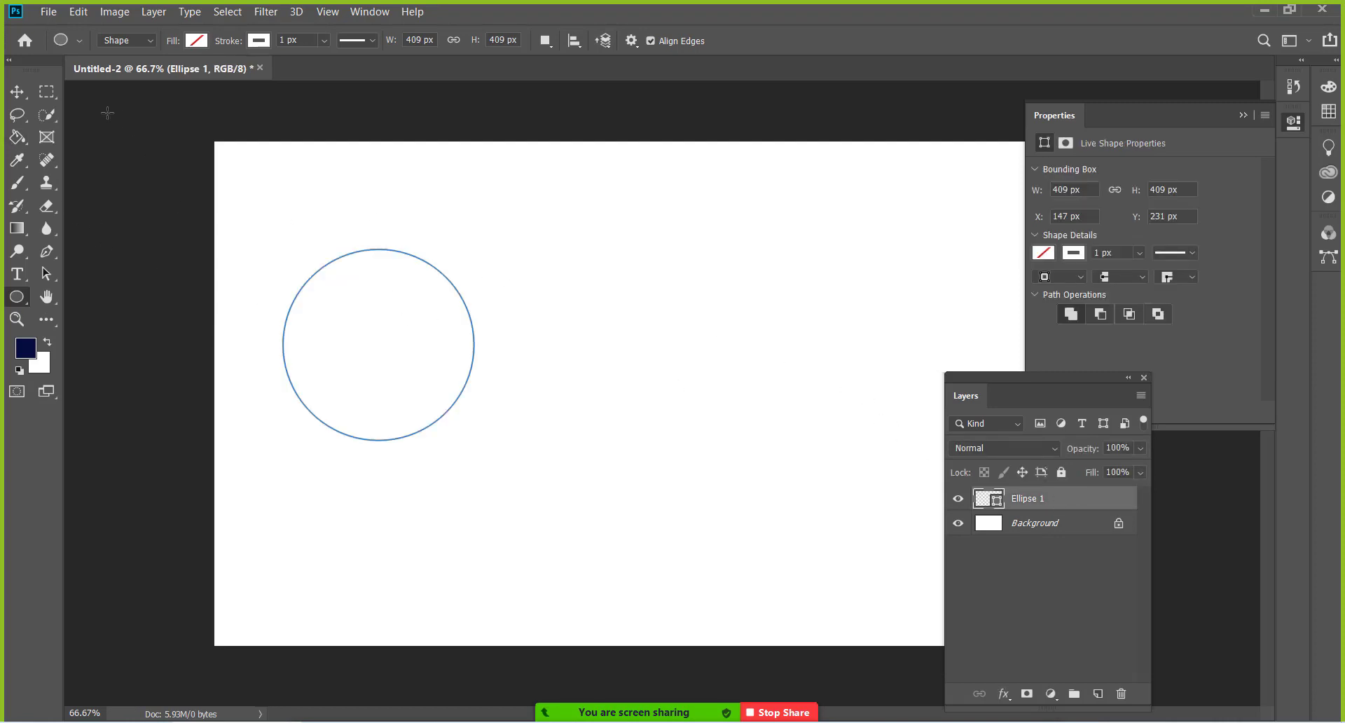
pyautogui.click(16, 91)
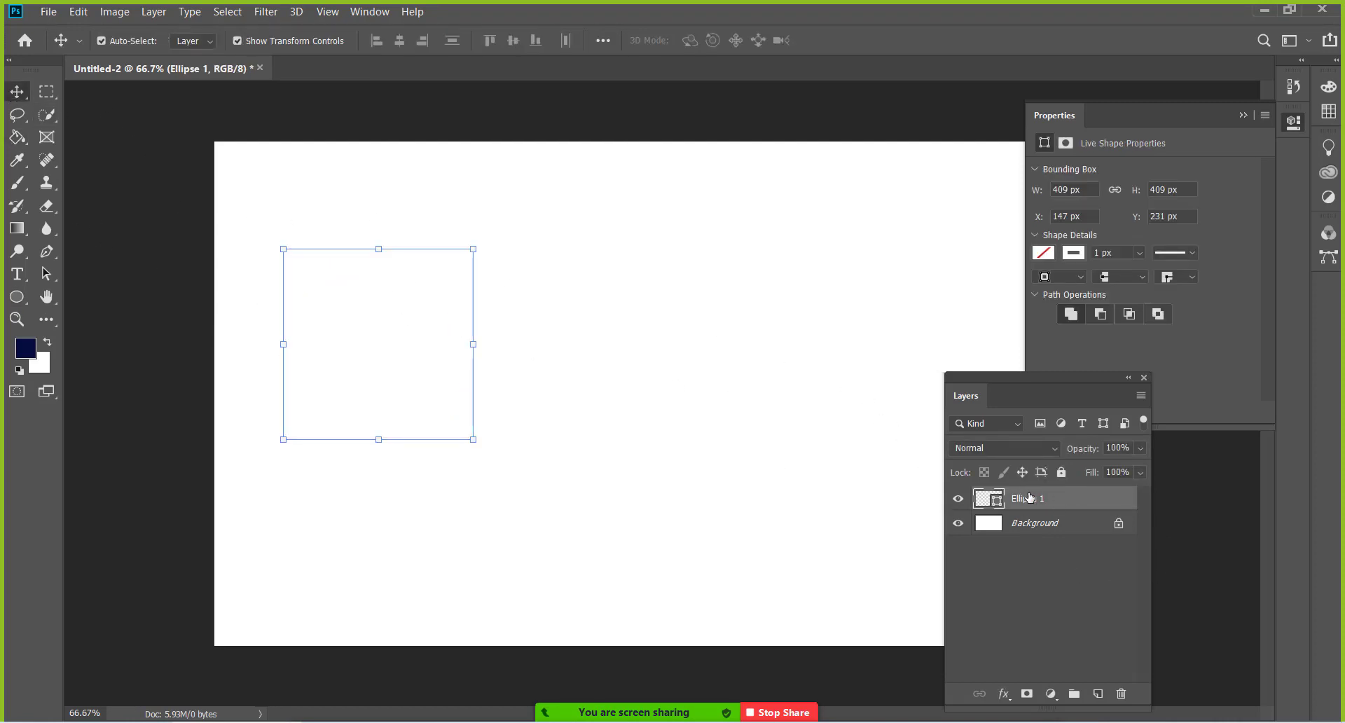
# Step: Set the new circle's fill to red and its stroke to No Color
pyautogui.click(1048, 255)
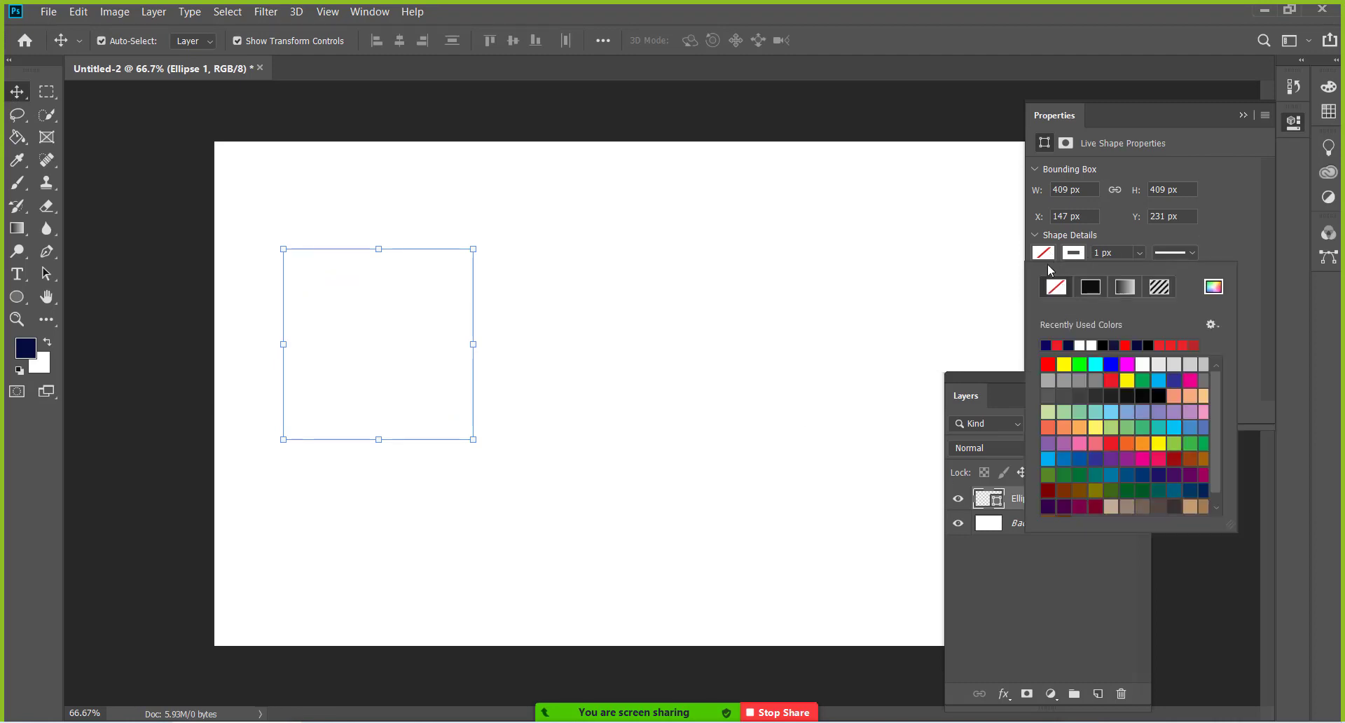
pyautogui.click(1112, 379)
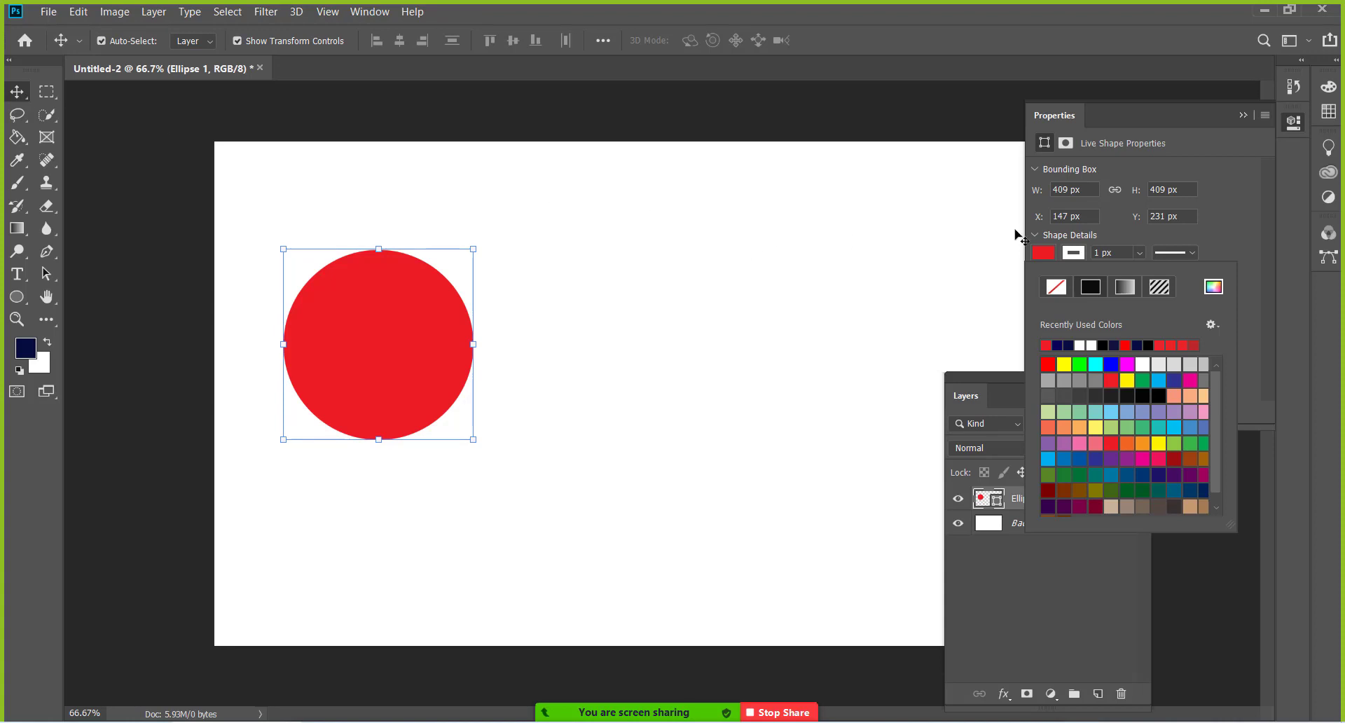
pyautogui.click(1059, 285)
pyautogui.click(18, 91)
pyautogui.click(421, 215)
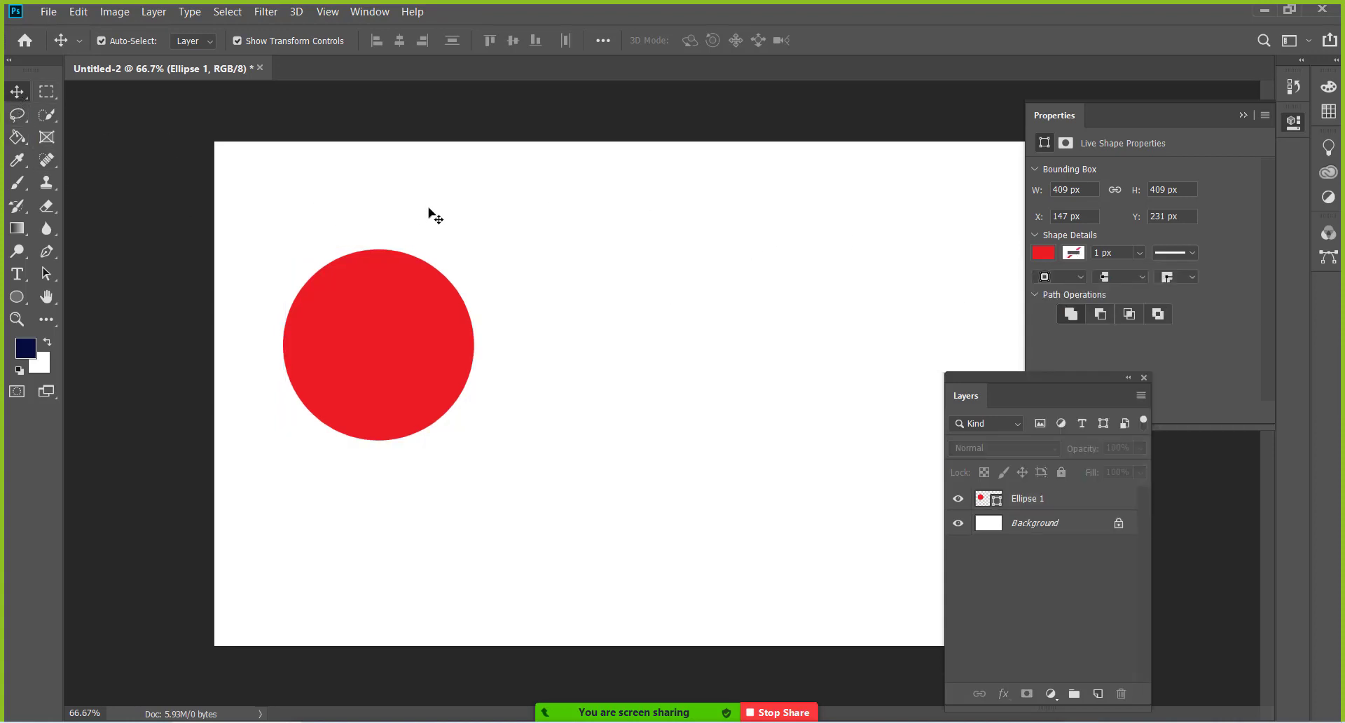
pyautogui.click(387, 347)
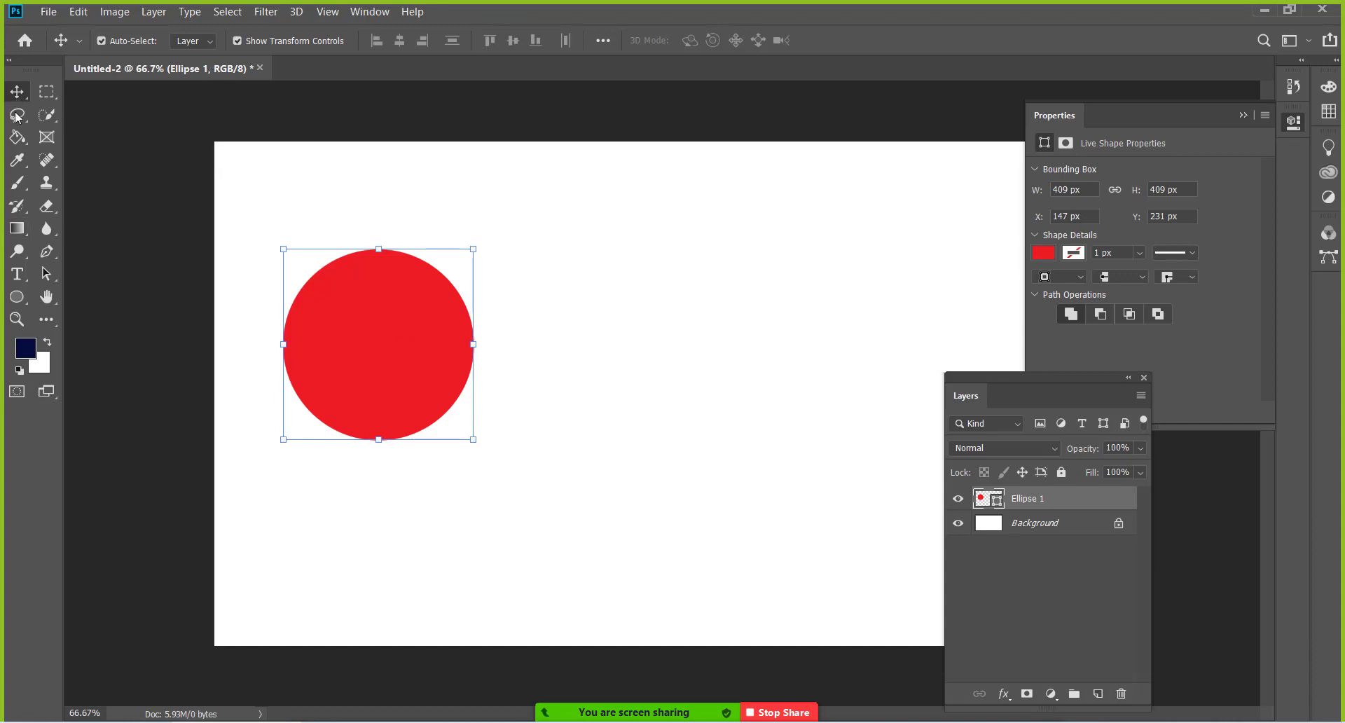
# Step: Delete the red circle, try the Elliptical Marquee, and settle on the Ellipse shape tool
pyautogui.click(18, 297)
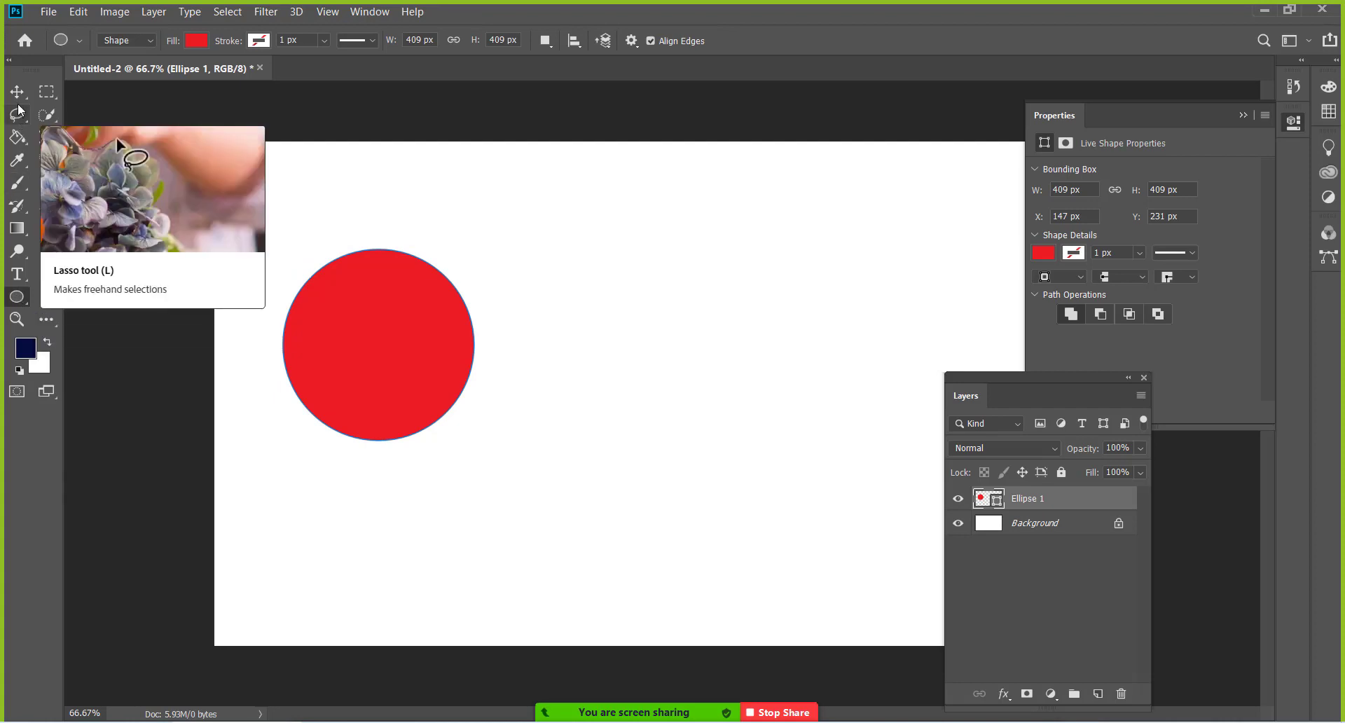
pyautogui.click(40, 96)
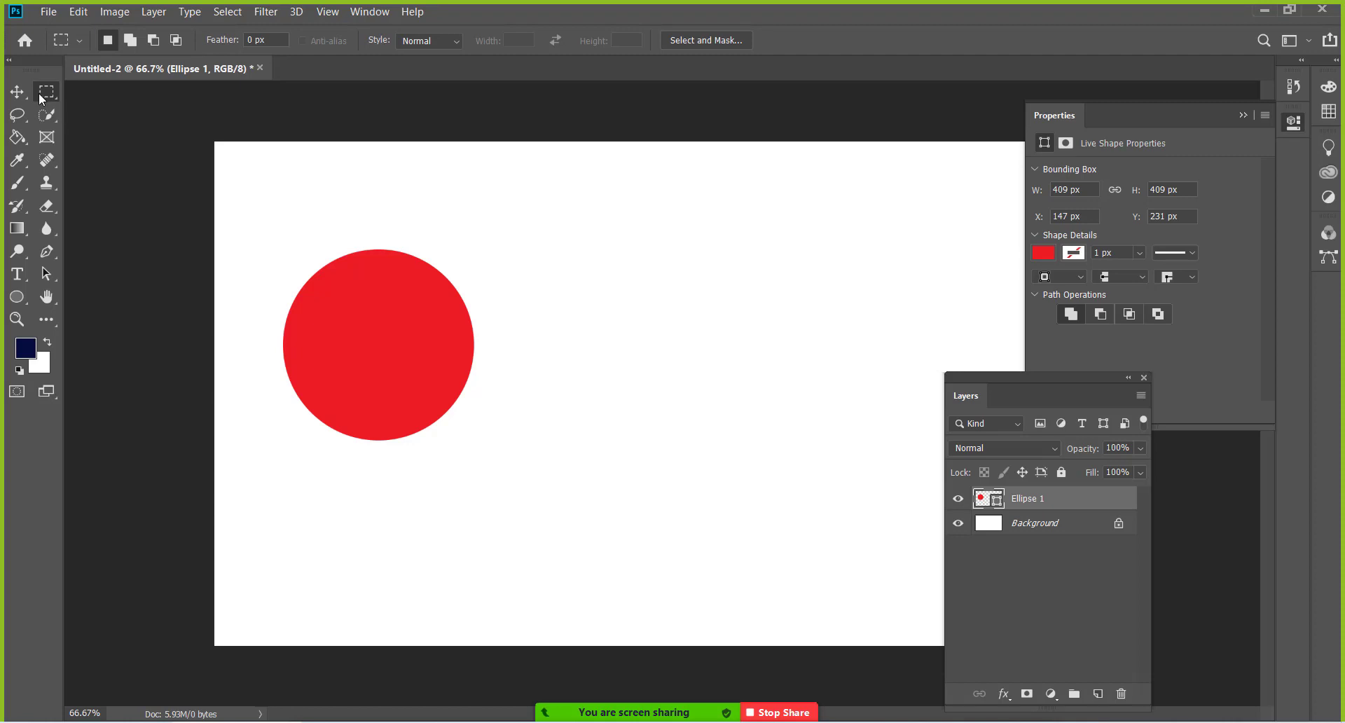
pyautogui.click(16, 91)
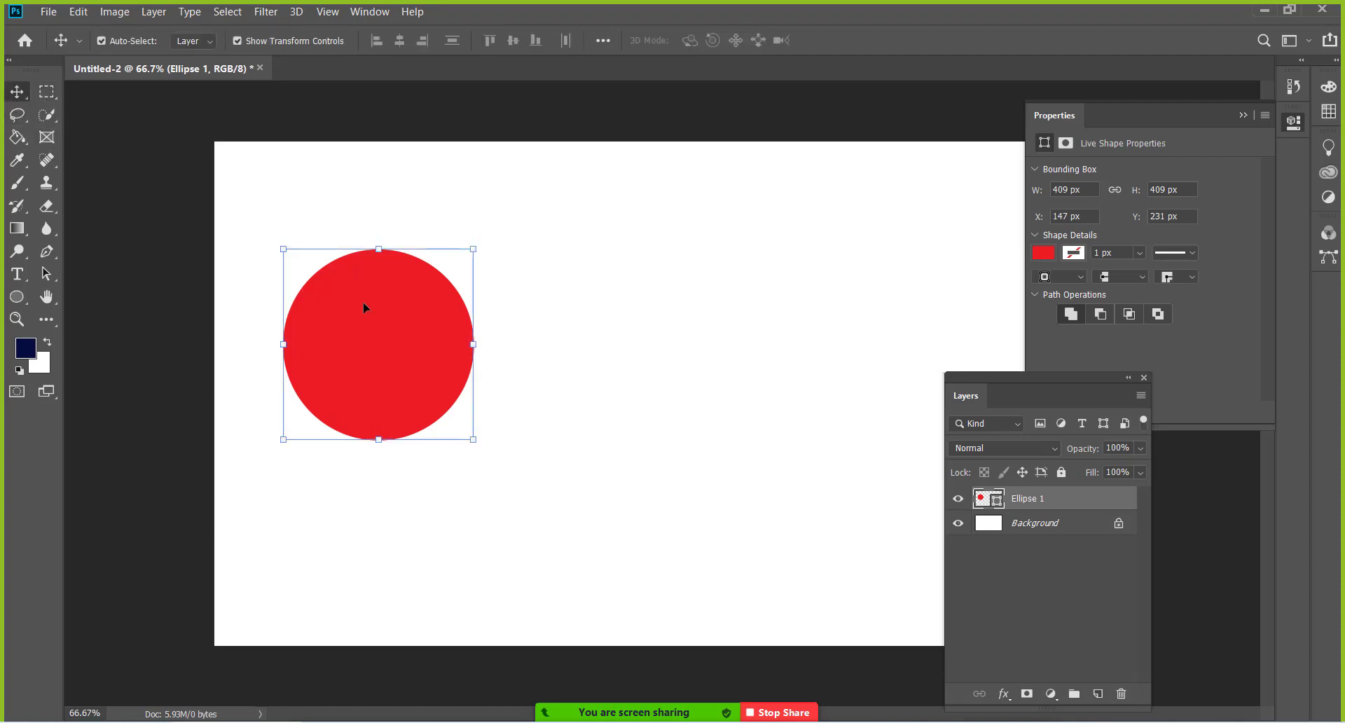
pyautogui.press('Delete')
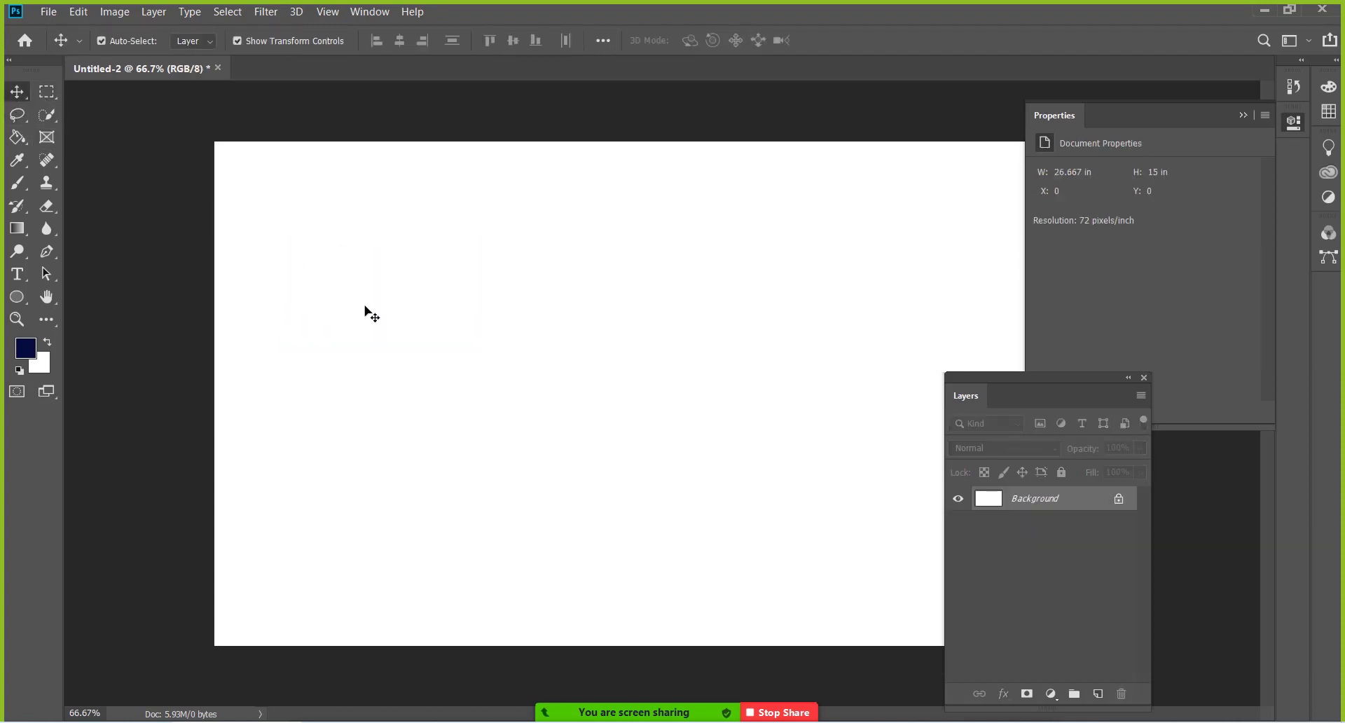
pyautogui.click(47, 92)
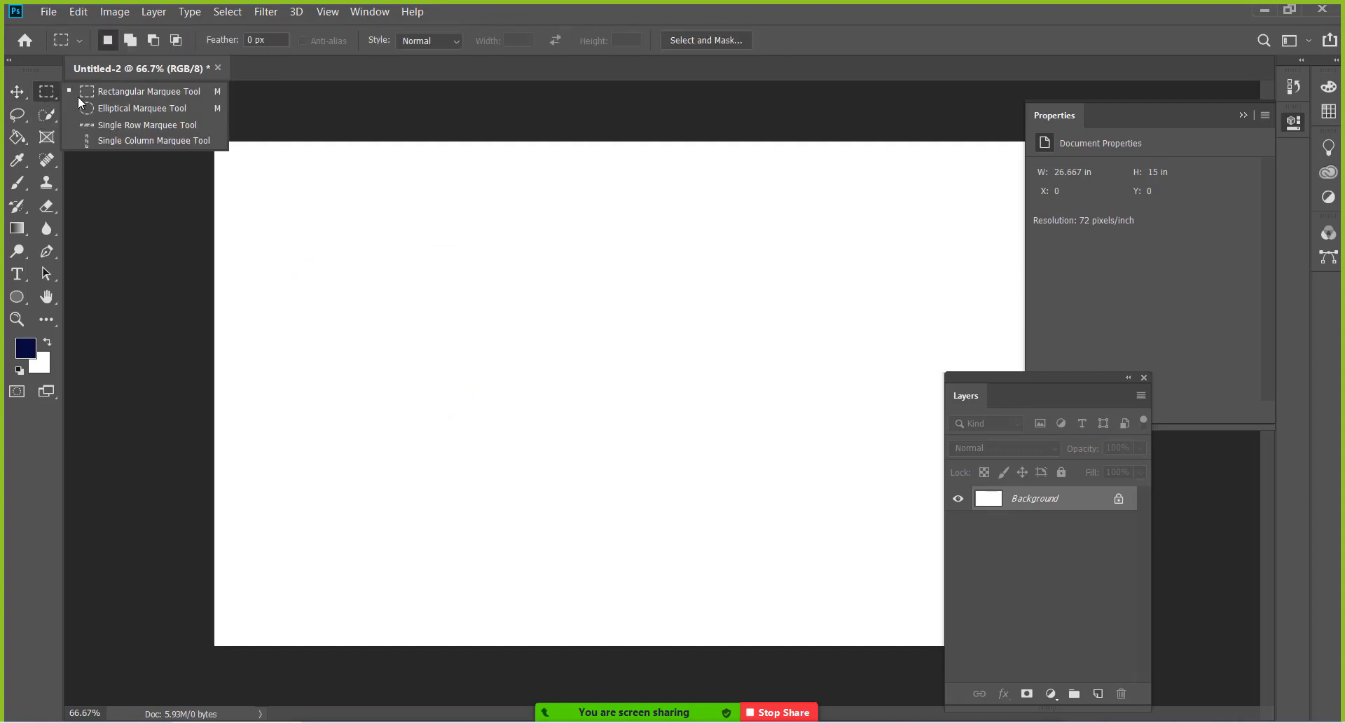
pyautogui.click(107, 109)
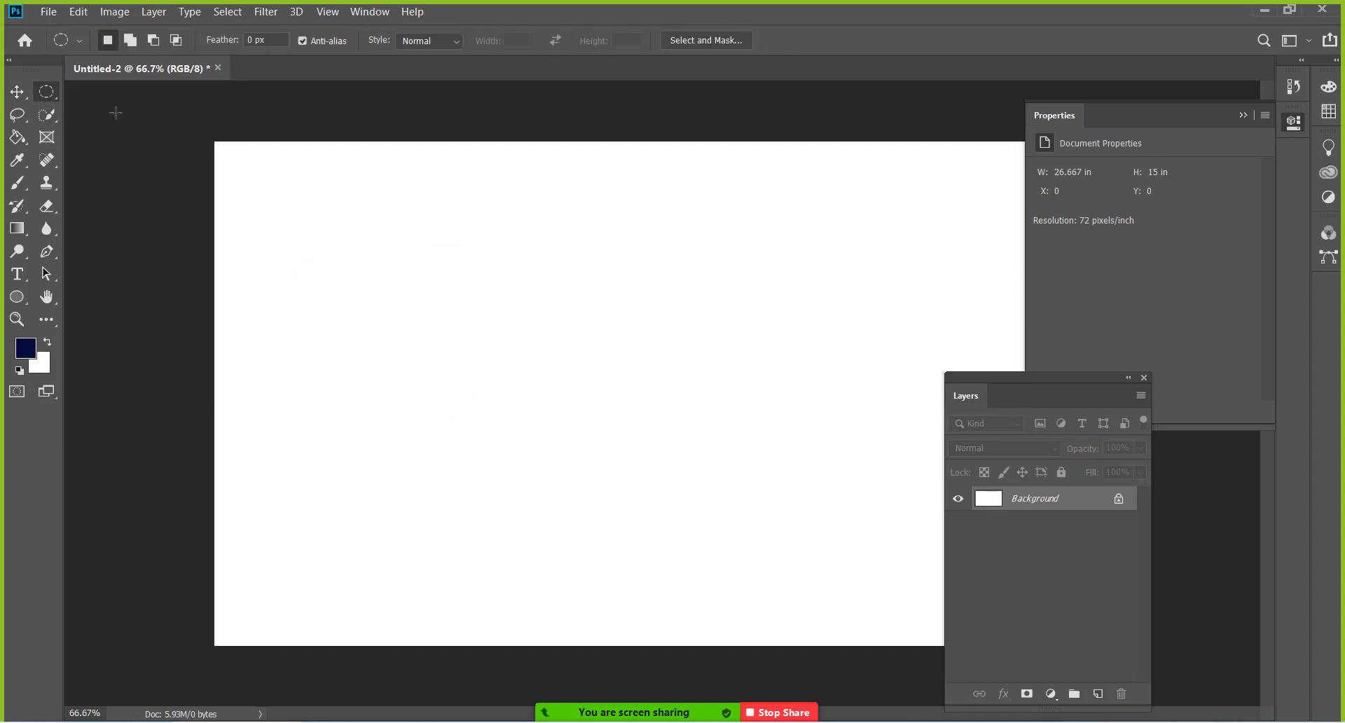
pyautogui.click(47, 93)
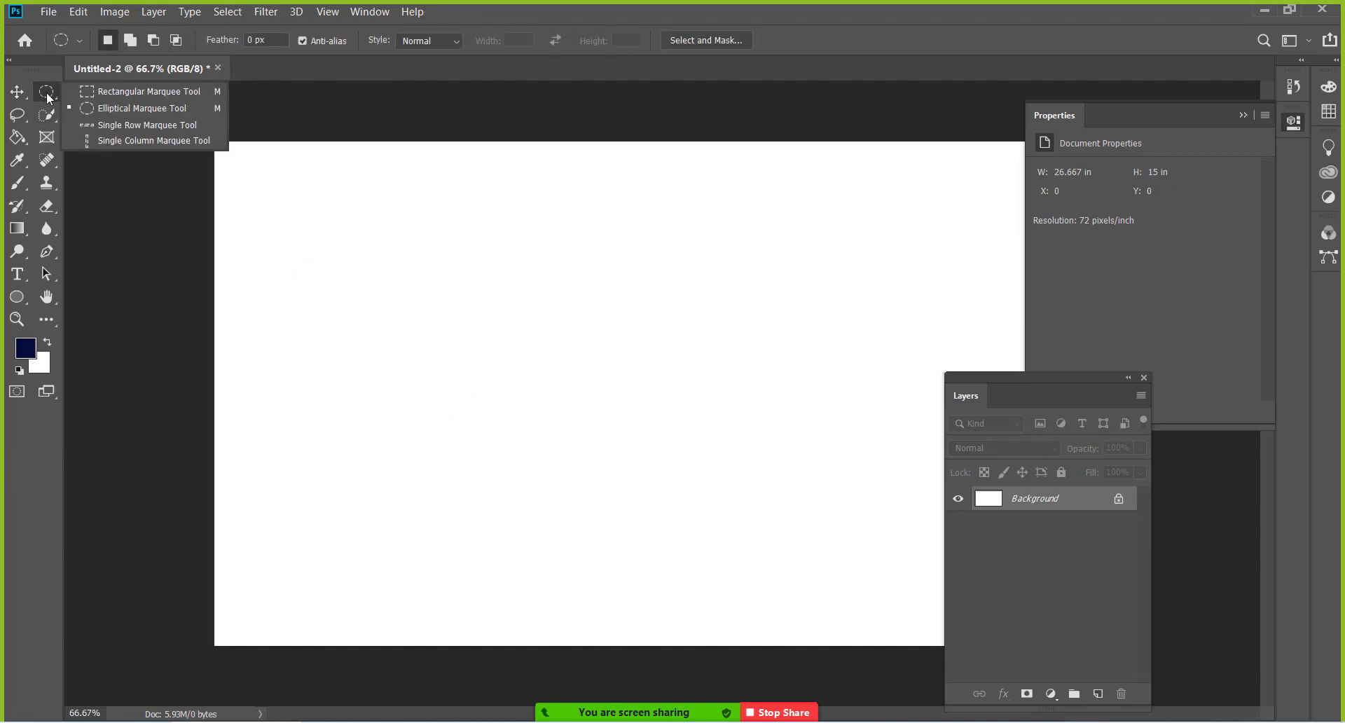
pyautogui.click(15, 297)
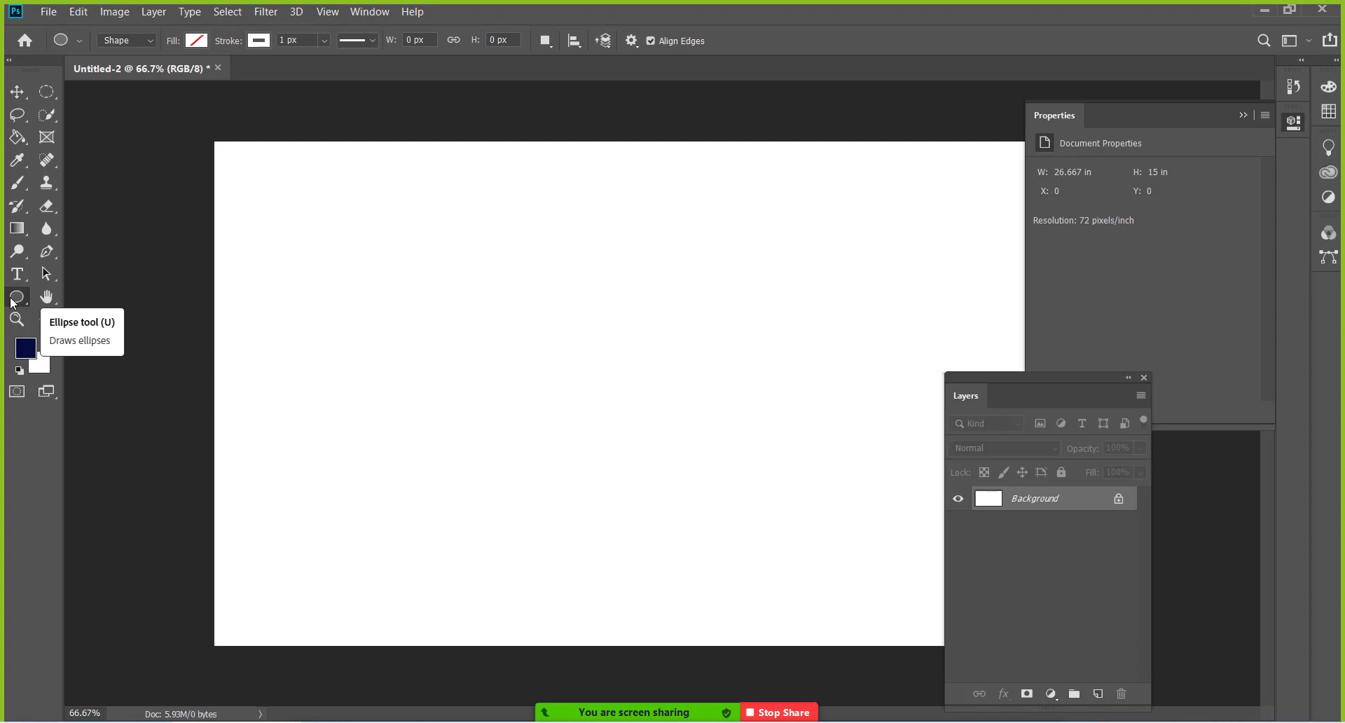
pyautogui.moveTo(283, 195); pyautogui.dragTo(362, 360)
pyautogui.moveTo(559, 272); pyautogui.dragTo(643, 425)
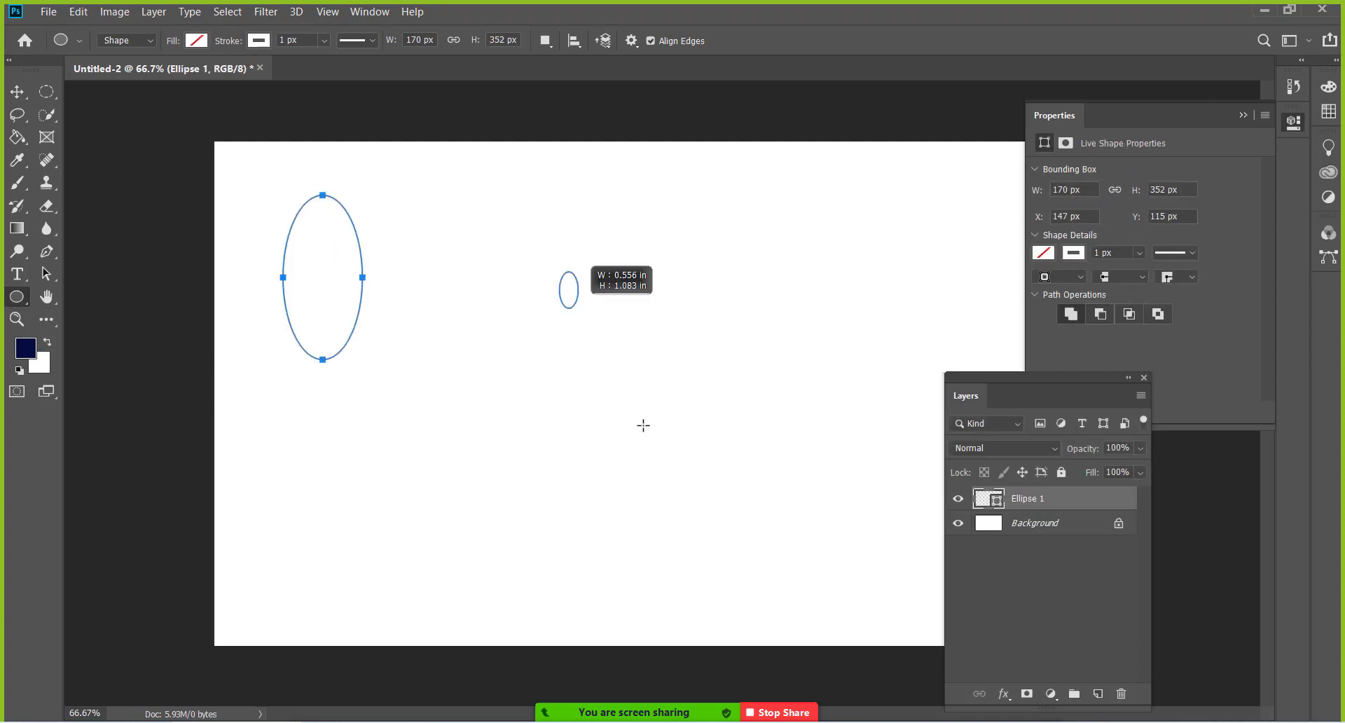
pyautogui.moveTo(792, 354); pyautogui.dragTo(861, 566)
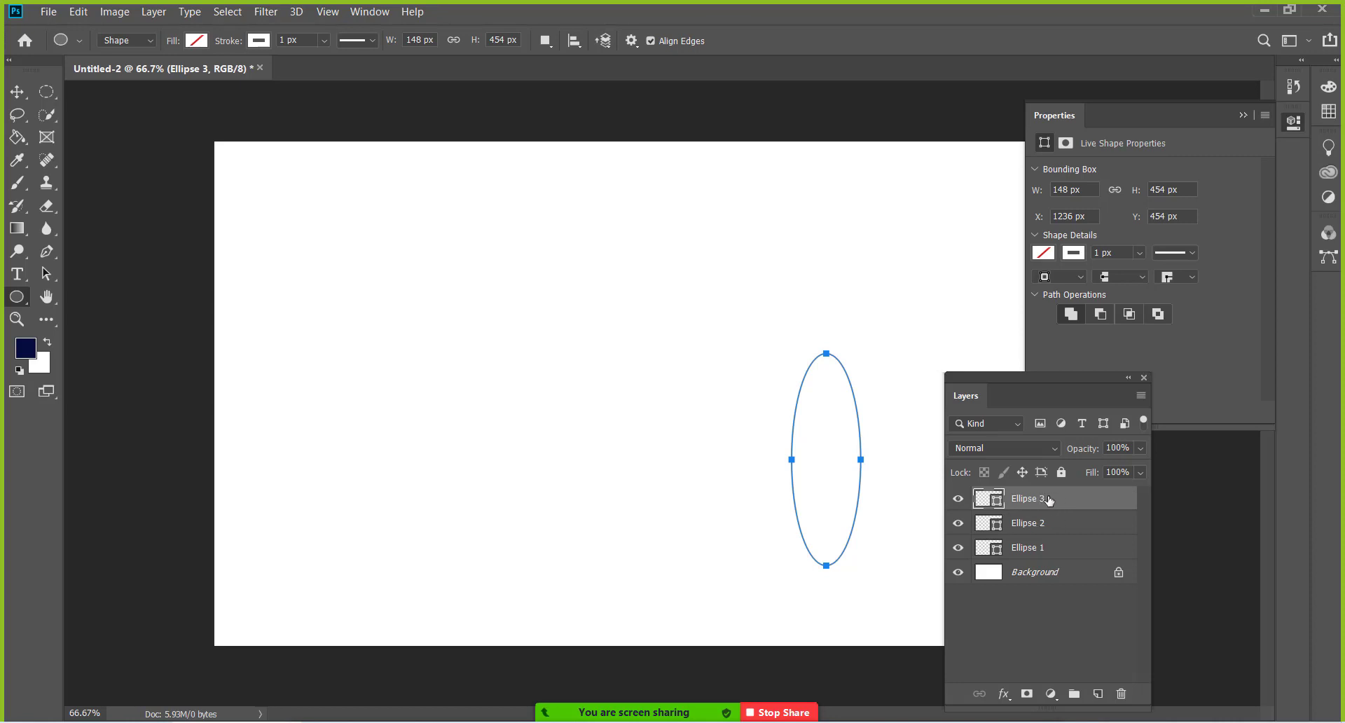
pyautogui.keyDown('shift'); pyautogui.click(1053, 551); pyautogui.keyUp('shift')
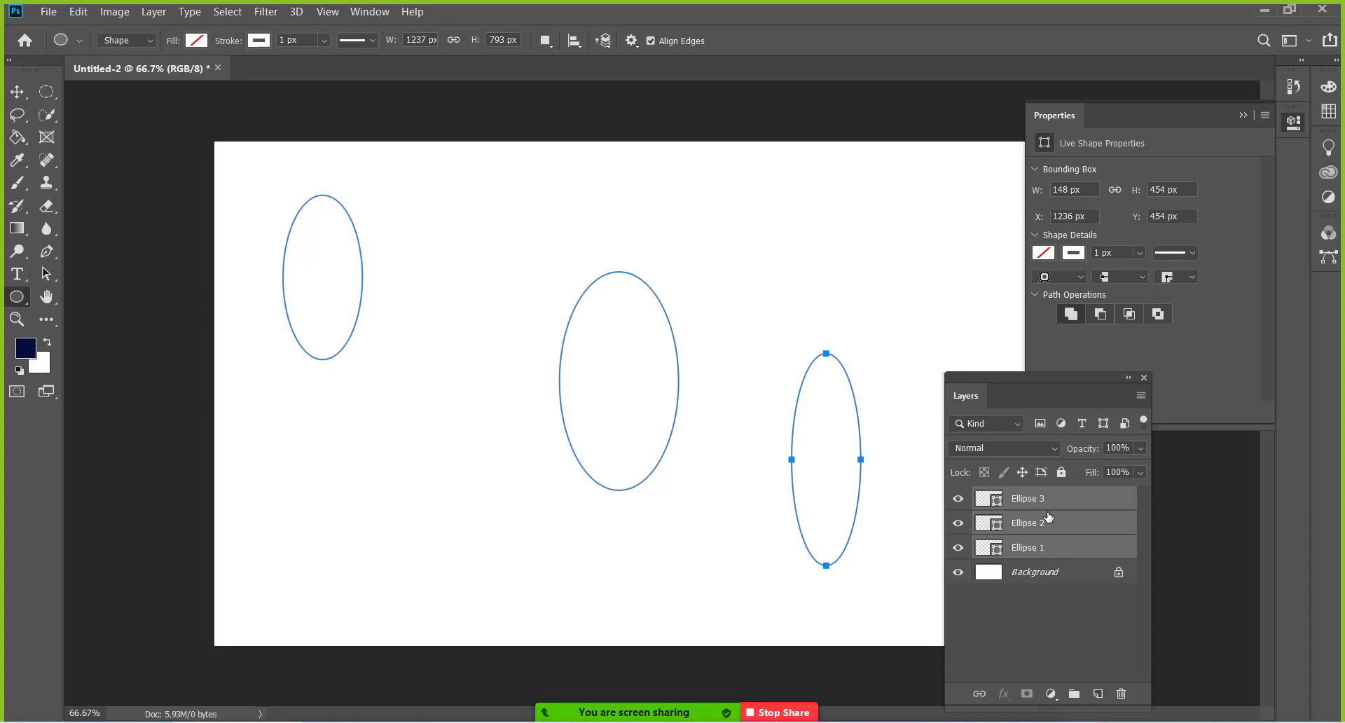
pyautogui.press('Delete')
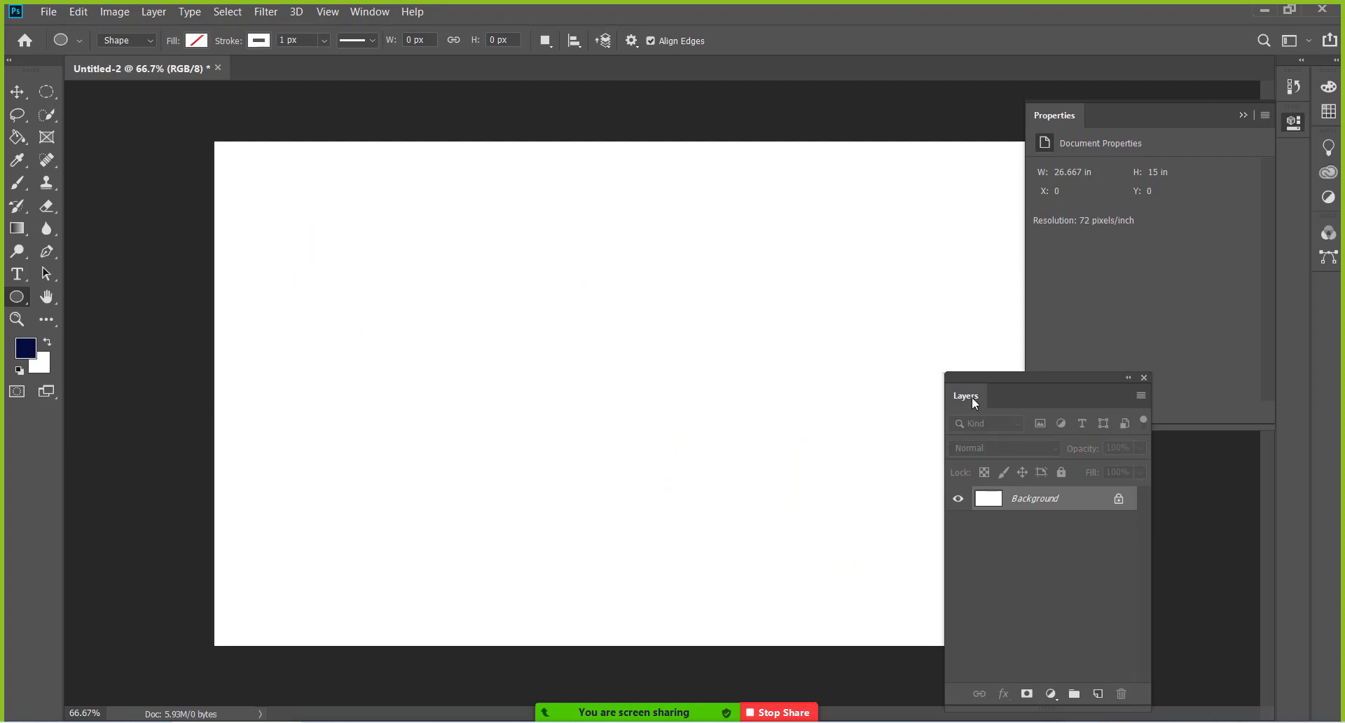
# Step: Move the Layers panel, toggle Elliptical Marquee and Ellipse tools, then add empty Layer 1
pyautogui.moveTo(1011, 384); pyautogui.dragTo(1088, 344)
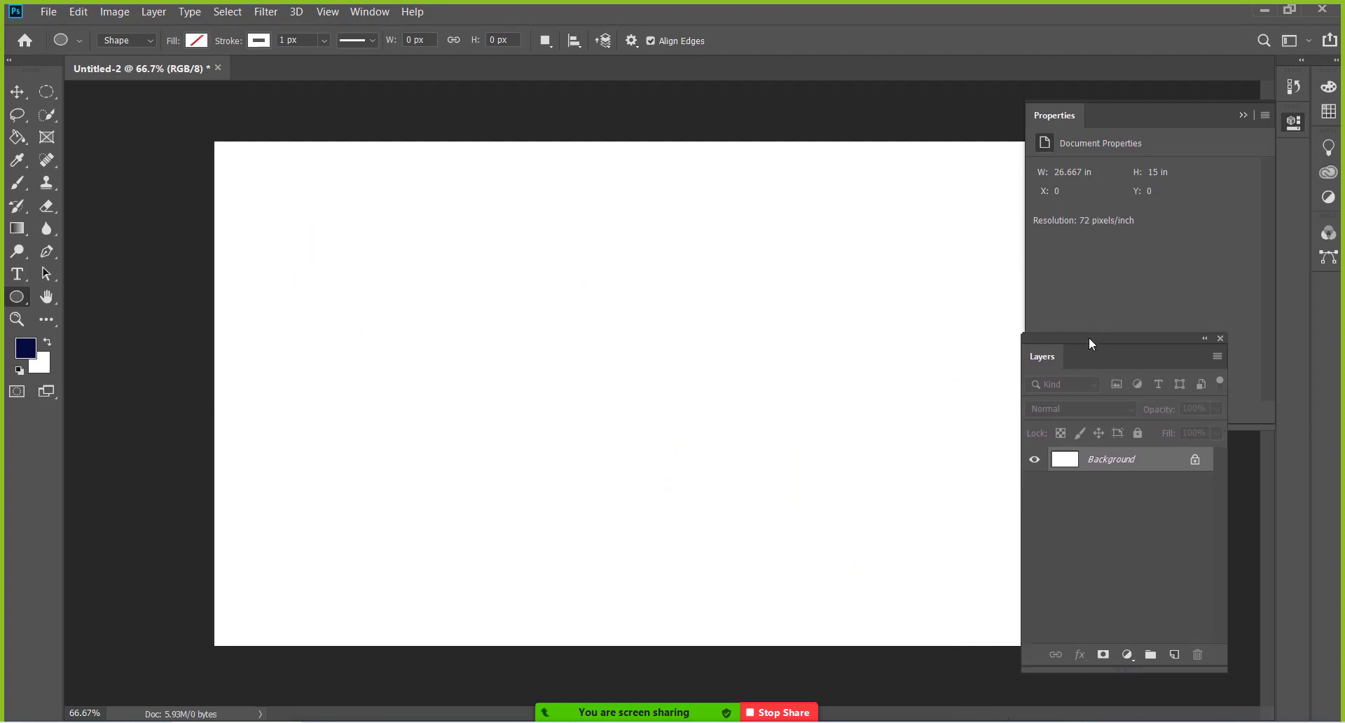
pyautogui.click(44, 97)
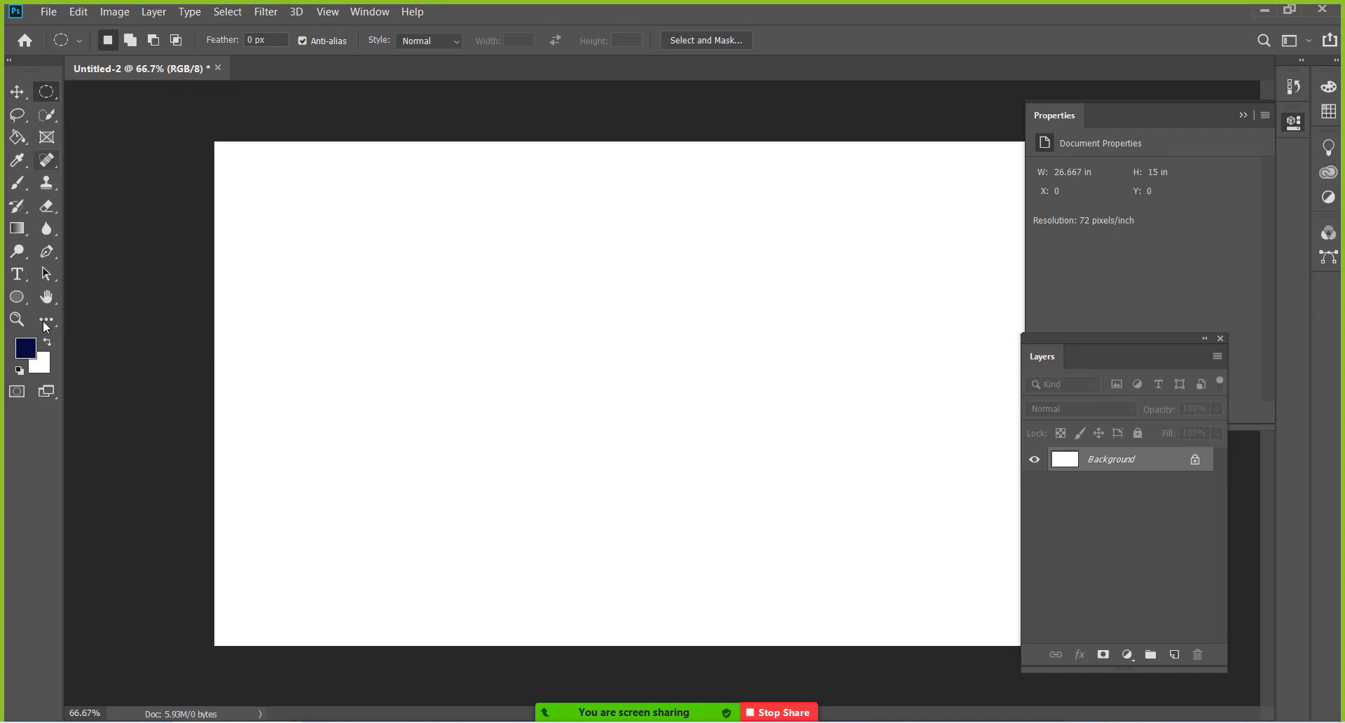
pyautogui.click(16, 296)
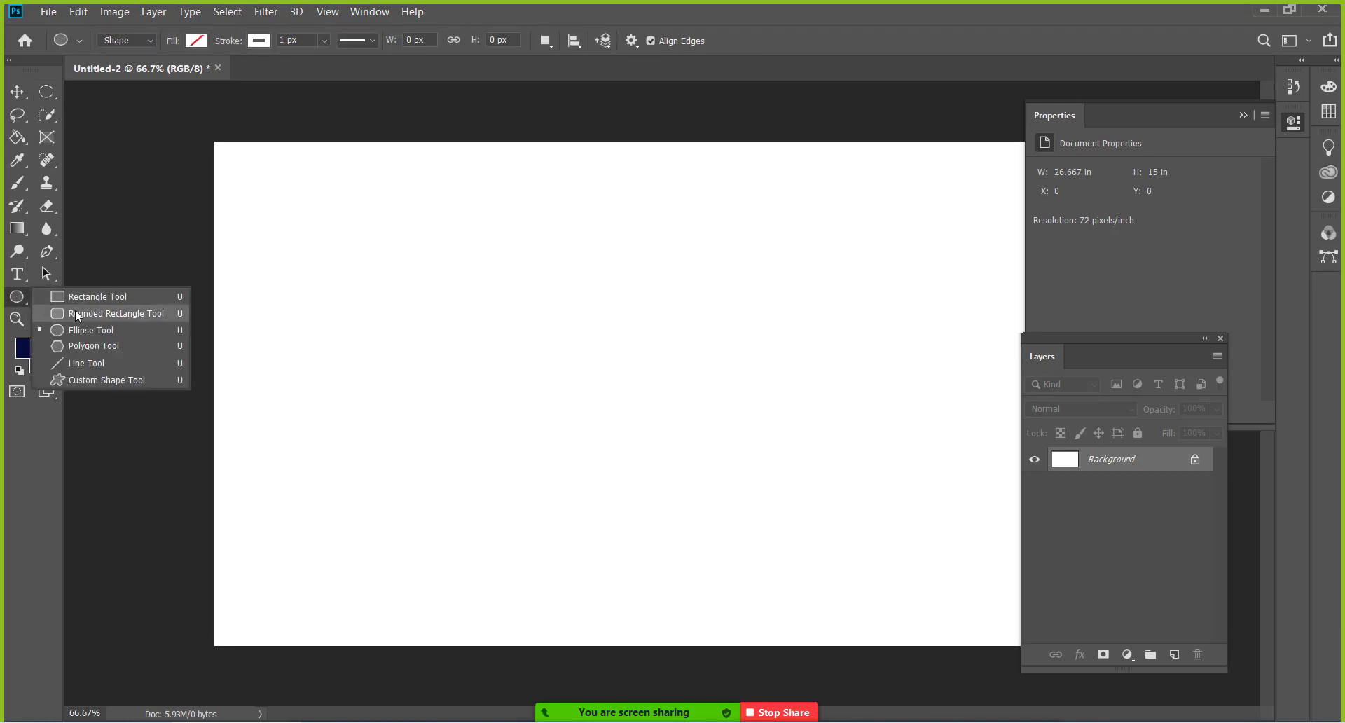
pyautogui.click(12, 300)
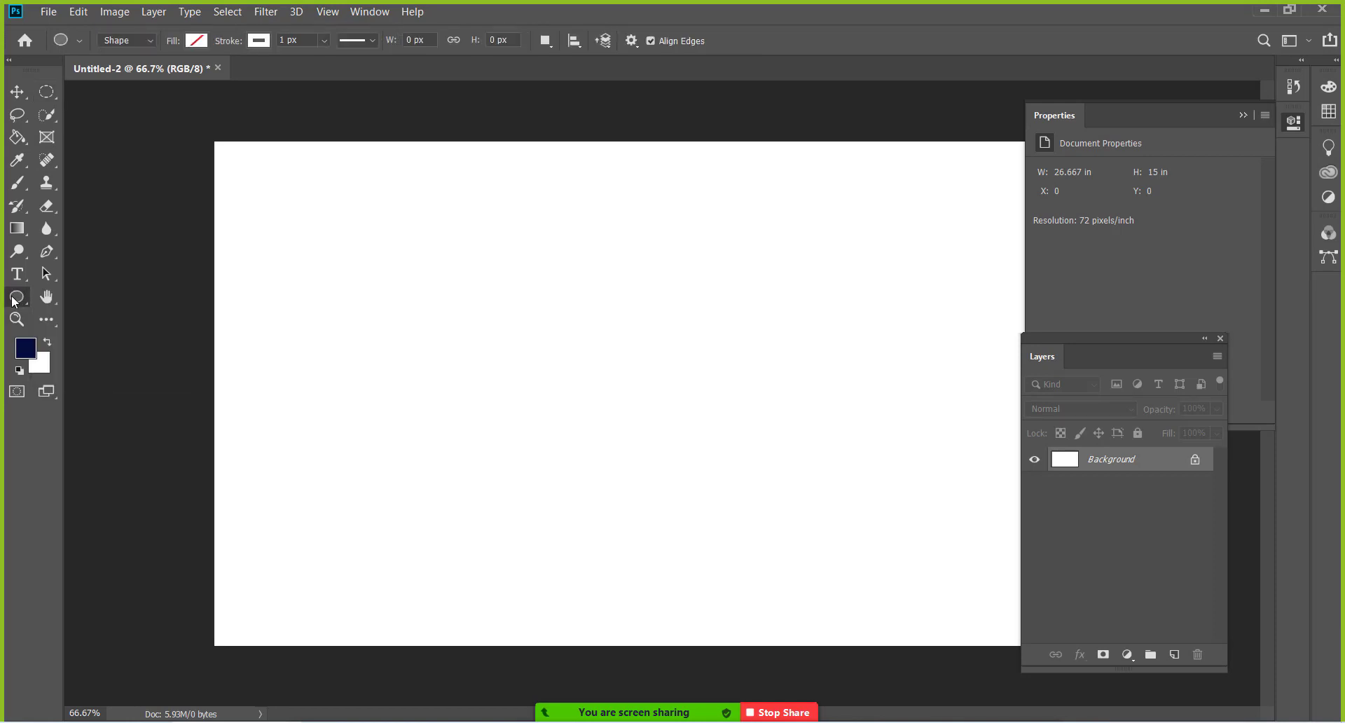
pyautogui.click(46, 92)
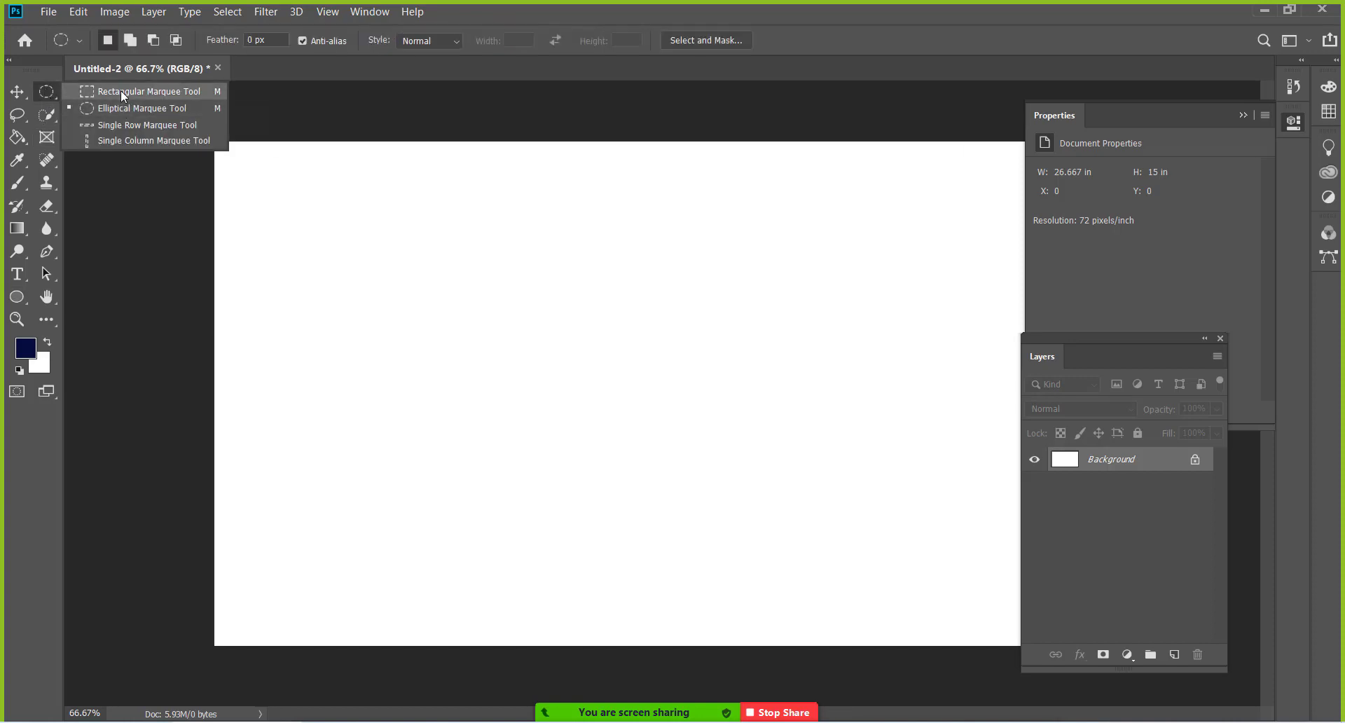
pyautogui.click(39, 94)
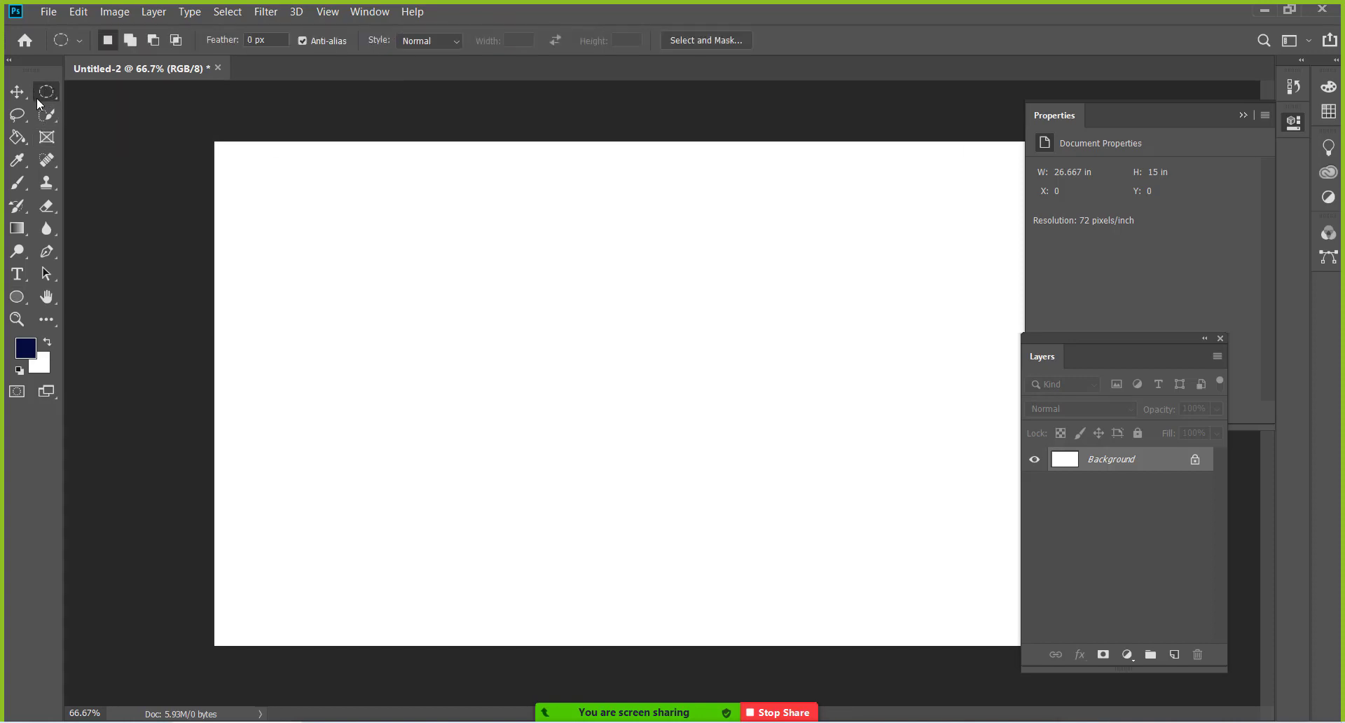
pyautogui.click(8, 299)
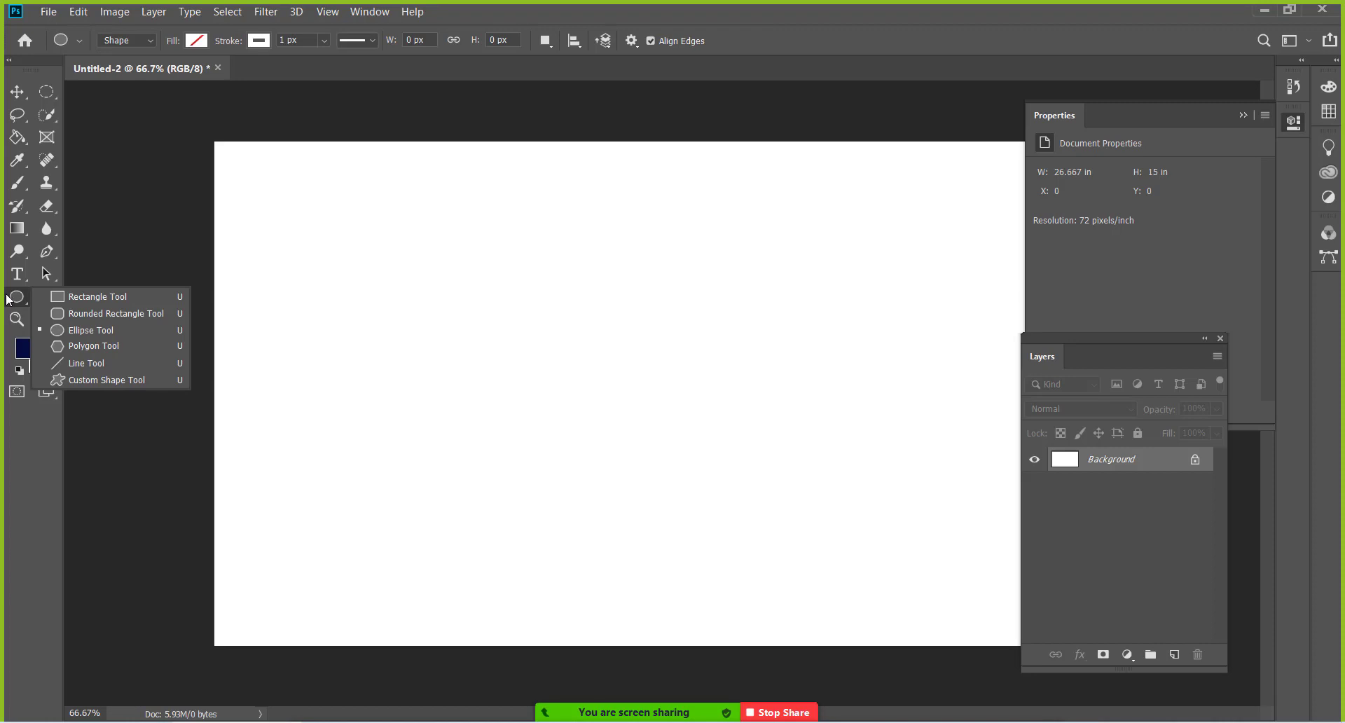
pyautogui.click(15, 303)
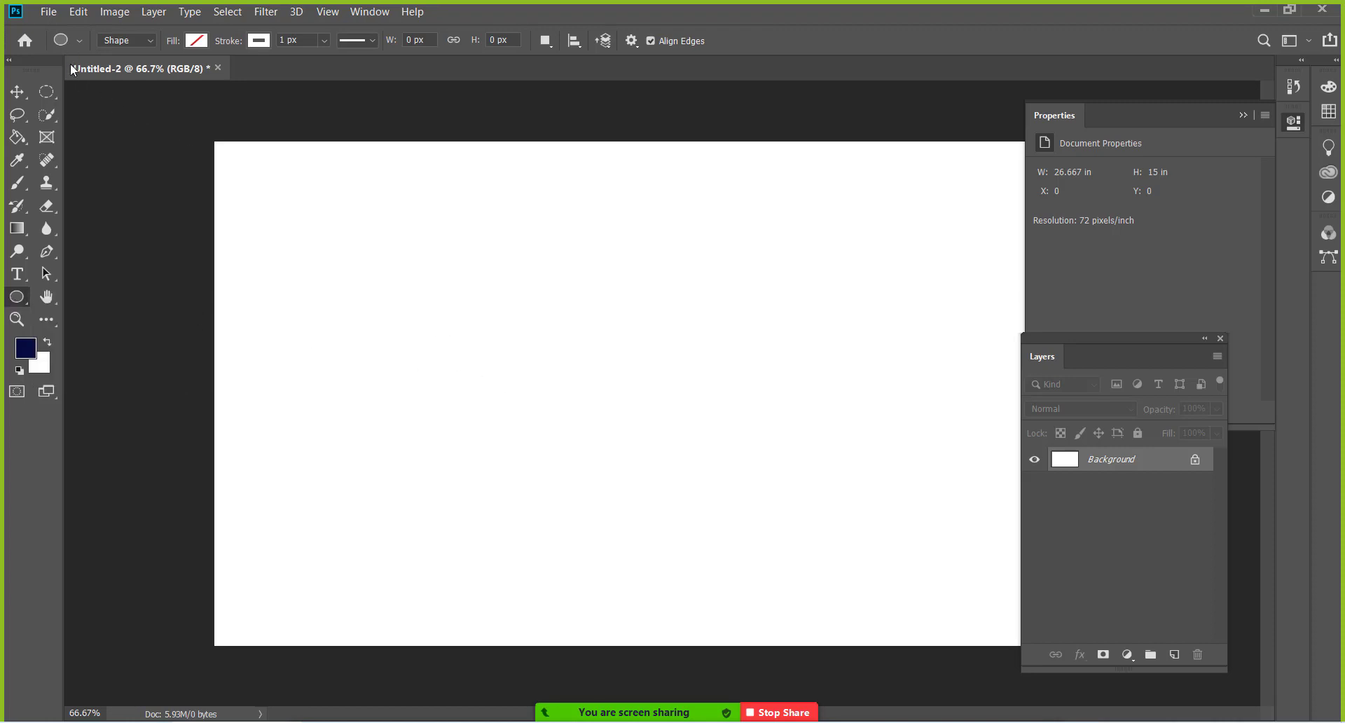
pyautogui.click(47, 92)
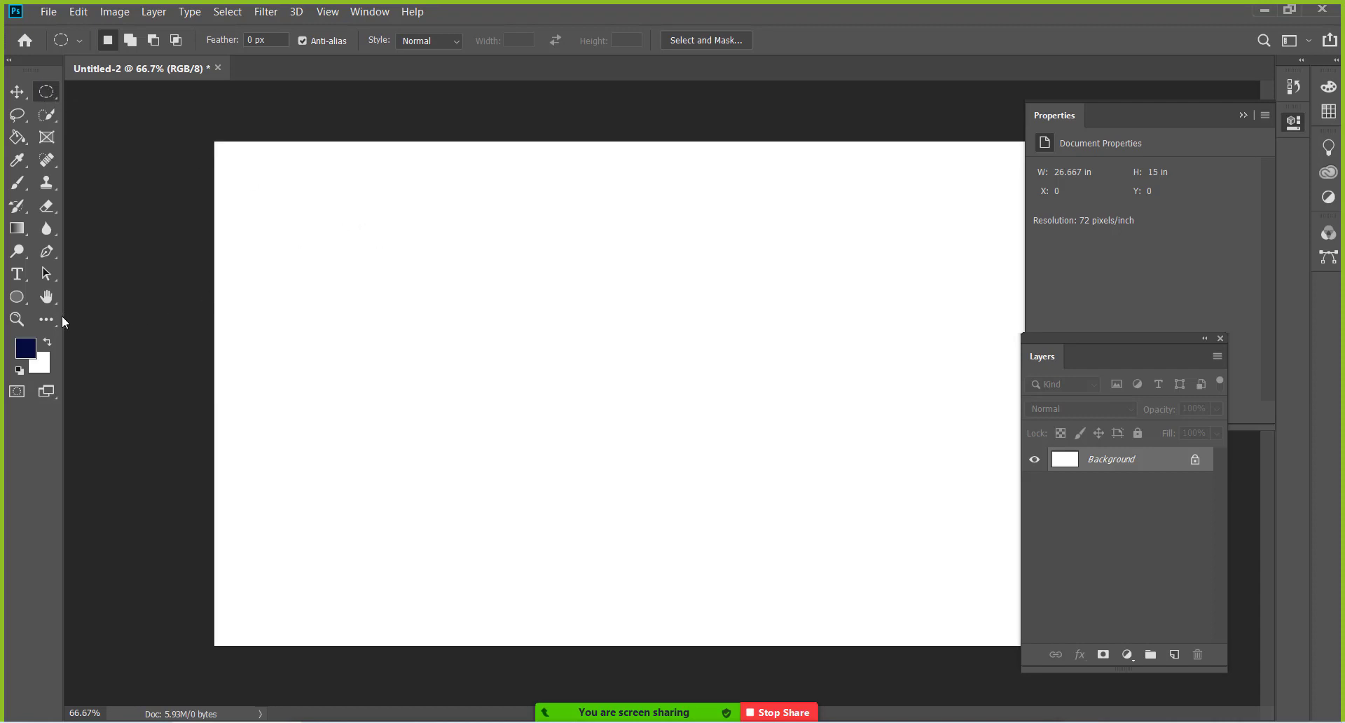
pyautogui.click(10, 302)
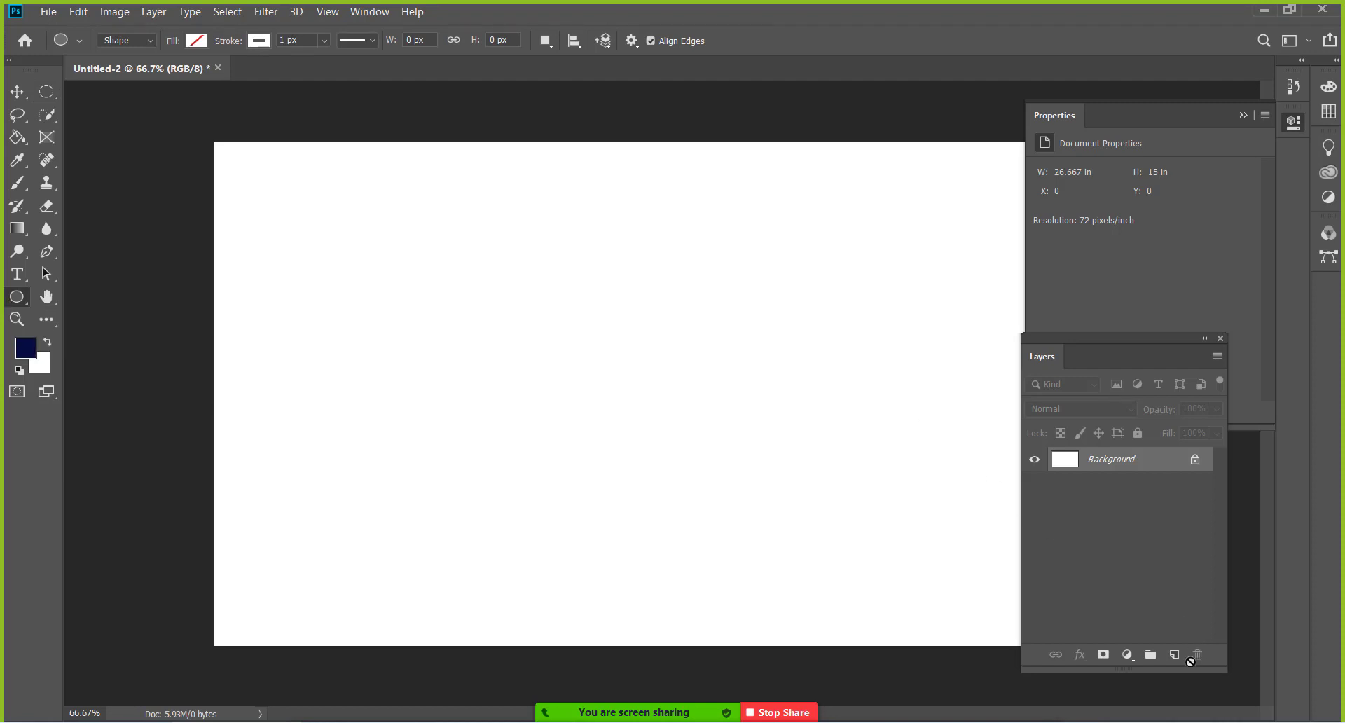
pyautogui.click(1174, 655)
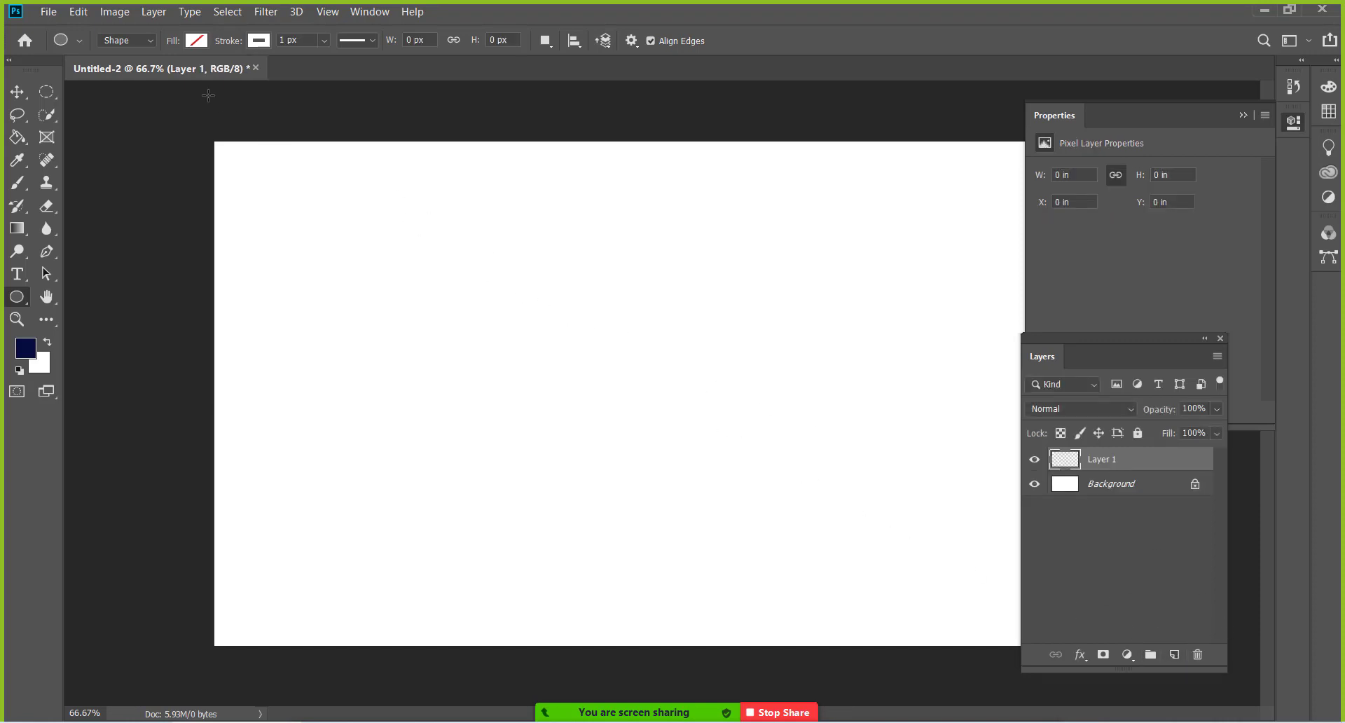
# Step: Draw a circular elliptical selection about 4.86 in across at the canvas upper left
pyautogui.click(46, 92)
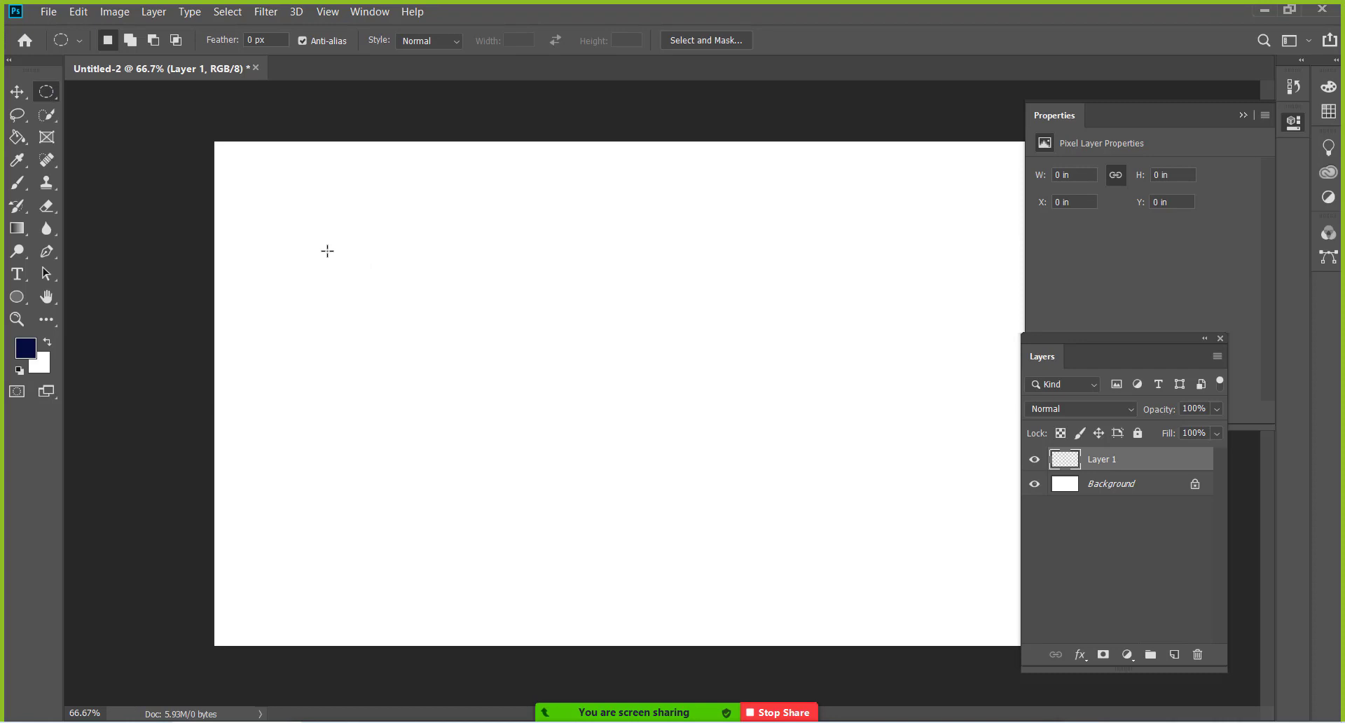
pyautogui.moveTo(321, 243)
pyautogui.mouseDown()
pyautogui.moveTo(458, 380)
pyautogui.moveTo(513, 383)
pyautogui.mouseUp()
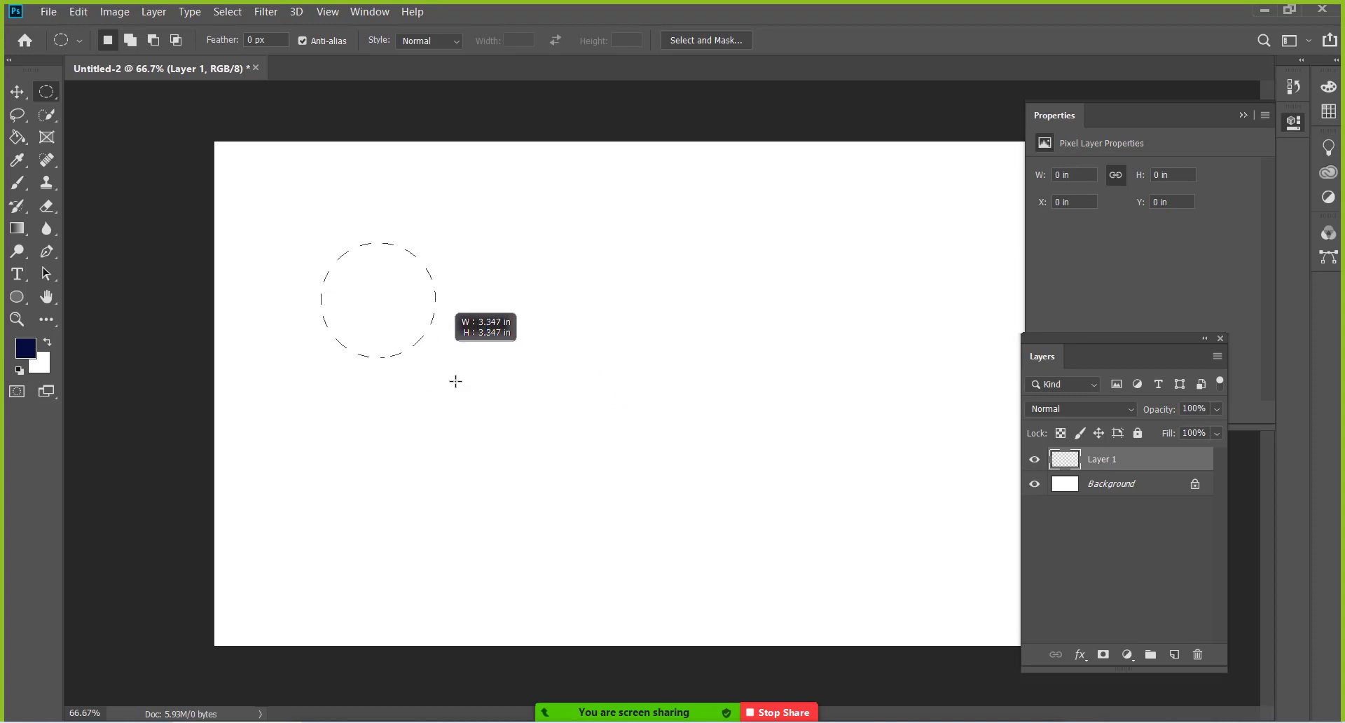
pyautogui.moveTo(514, 383)
pyautogui.mouseDown()
pyautogui.moveTo(494, 428)
pyautogui.moveTo(450, 364)
pyautogui.moveTo(492, 438)
pyautogui.moveTo(474, 403)
pyautogui.moveTo(499, 354)
pyautogui.moveTo(427, 393)
pyautogui.moveTo(486, 387)
pyautogui.moveTo(397, 376)
pyautogui.moveTo(490, 456)
pyautogui.mouseUp()
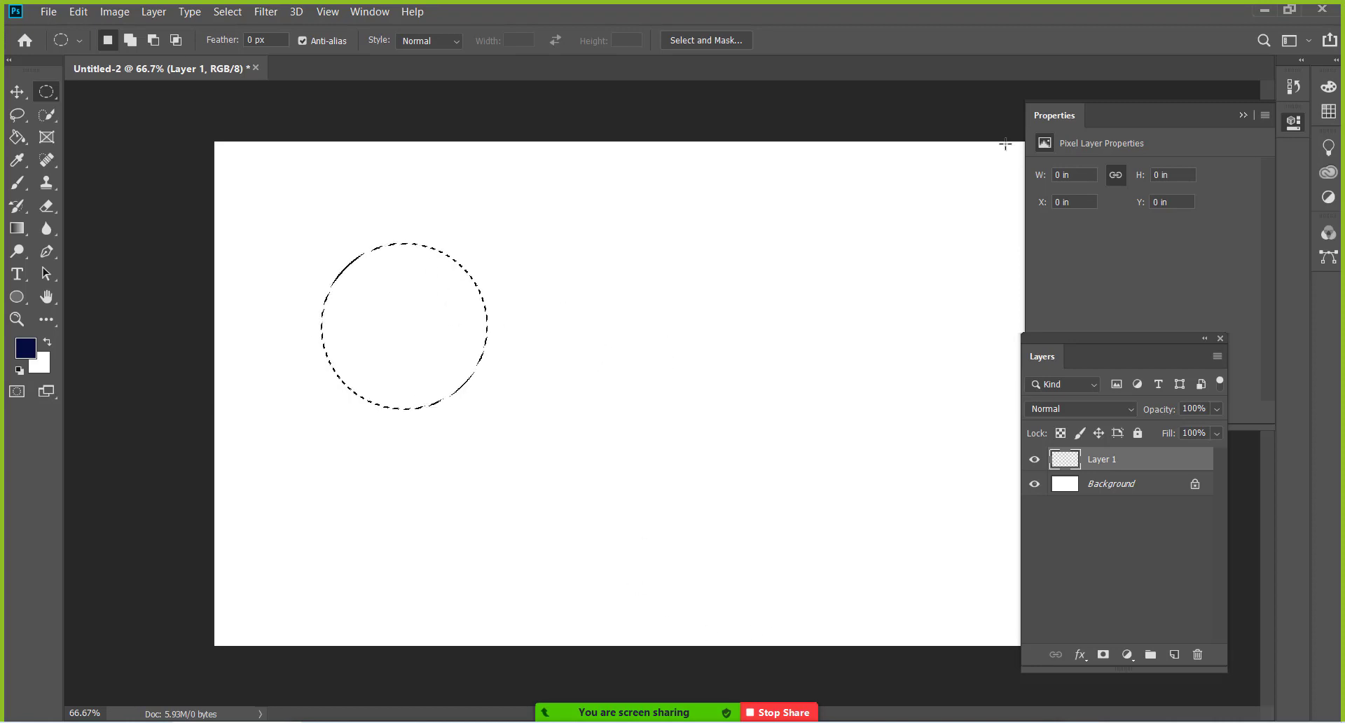
# Step: Open the desktop deer photo 6D8A1271.jpg in Photoshop as its own document tab
pyautogui.click(1267, 11)
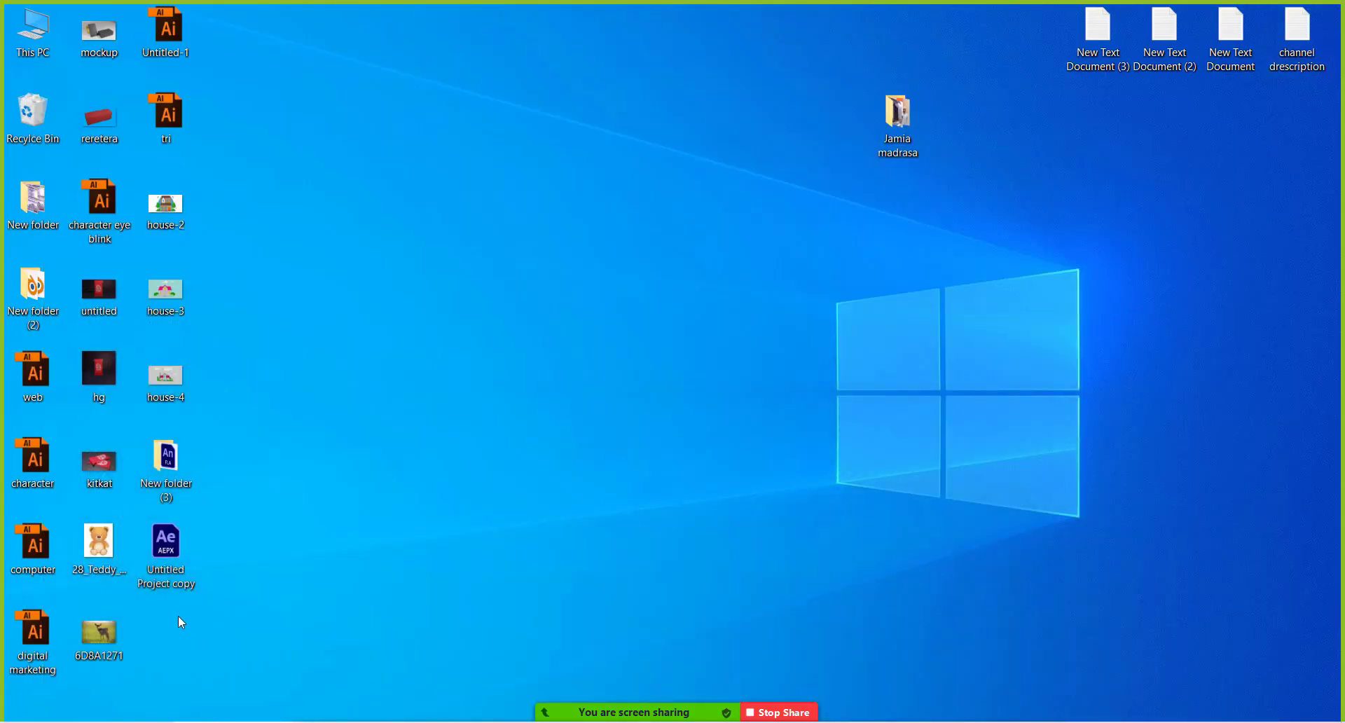
pyautogui.moveTo(95, 639); pyautogui.dragTo(256, 709)
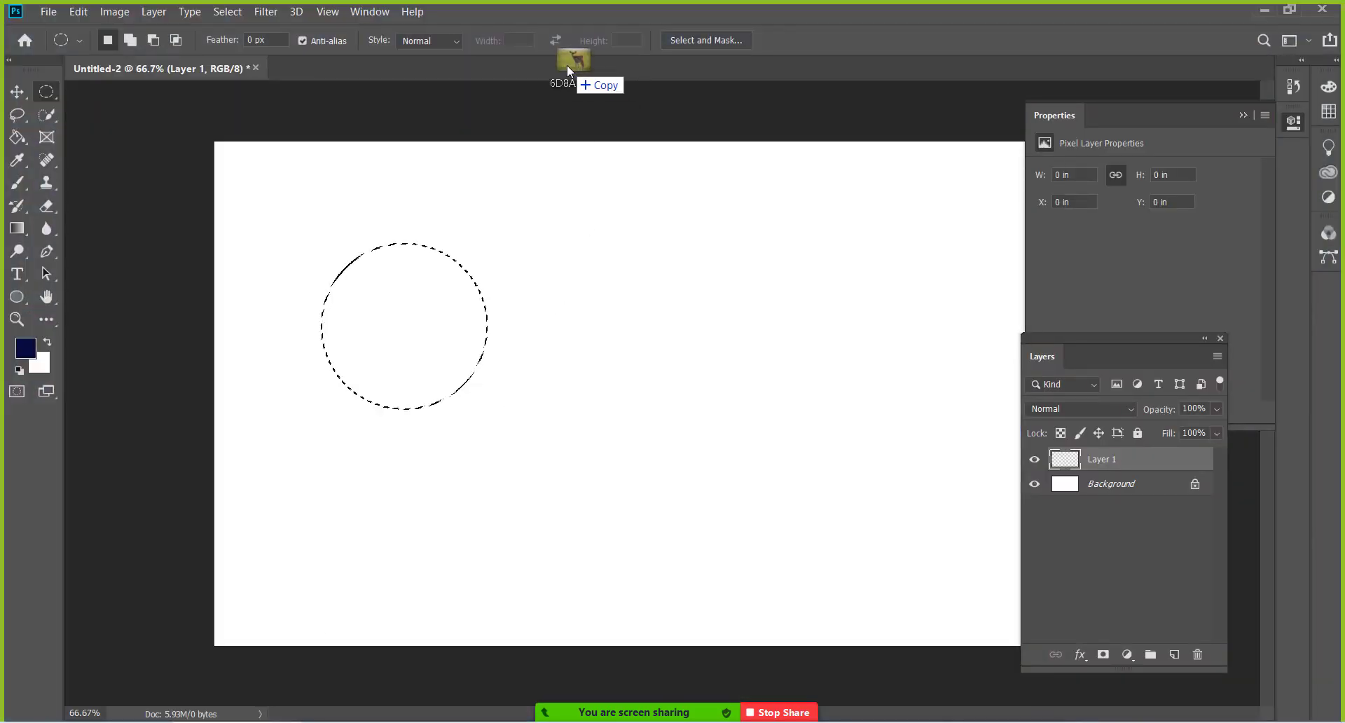
pyautogui.moveTo(256, 709); pyautogui.dragTo(569, 70)
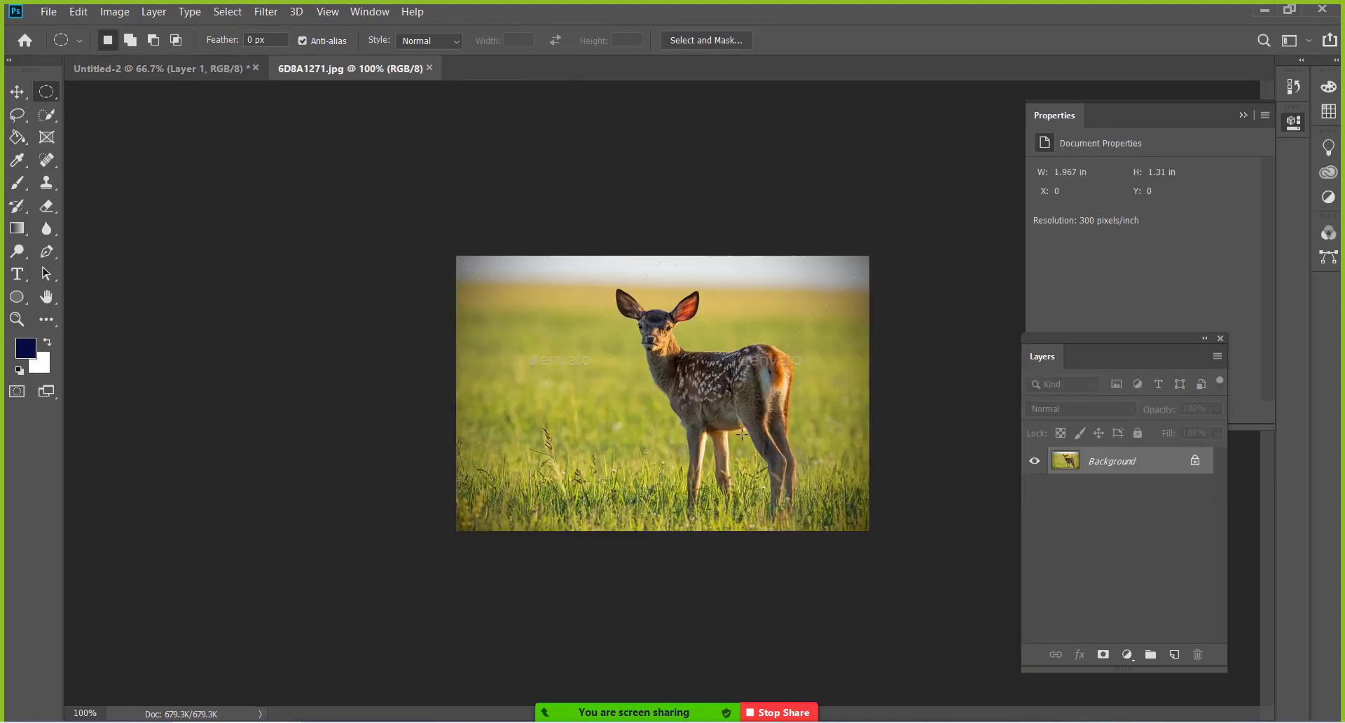
# Step: Keep the Elliptical Marquee tool active and unlock the photo's Background layer as Layer 0
pyautogui.scroll(3, 742, 435)
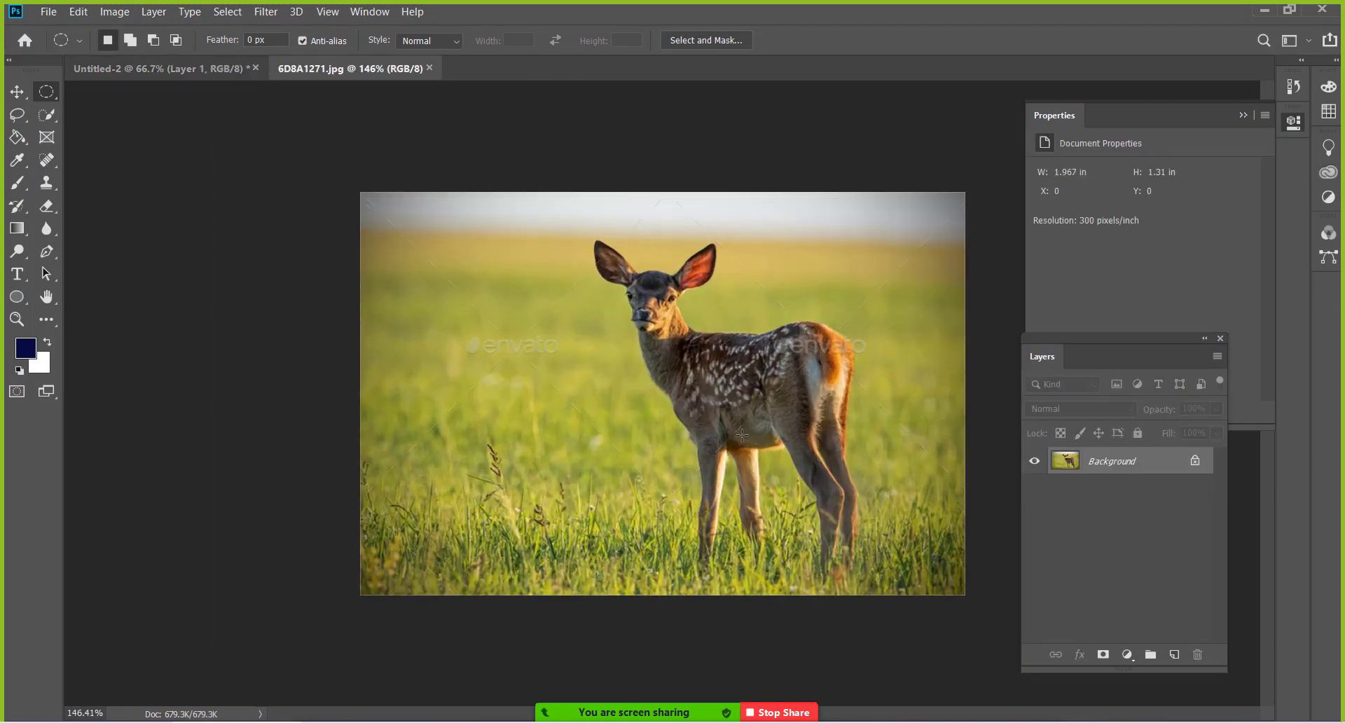
pyautogui.scroll(3, 741, 435)
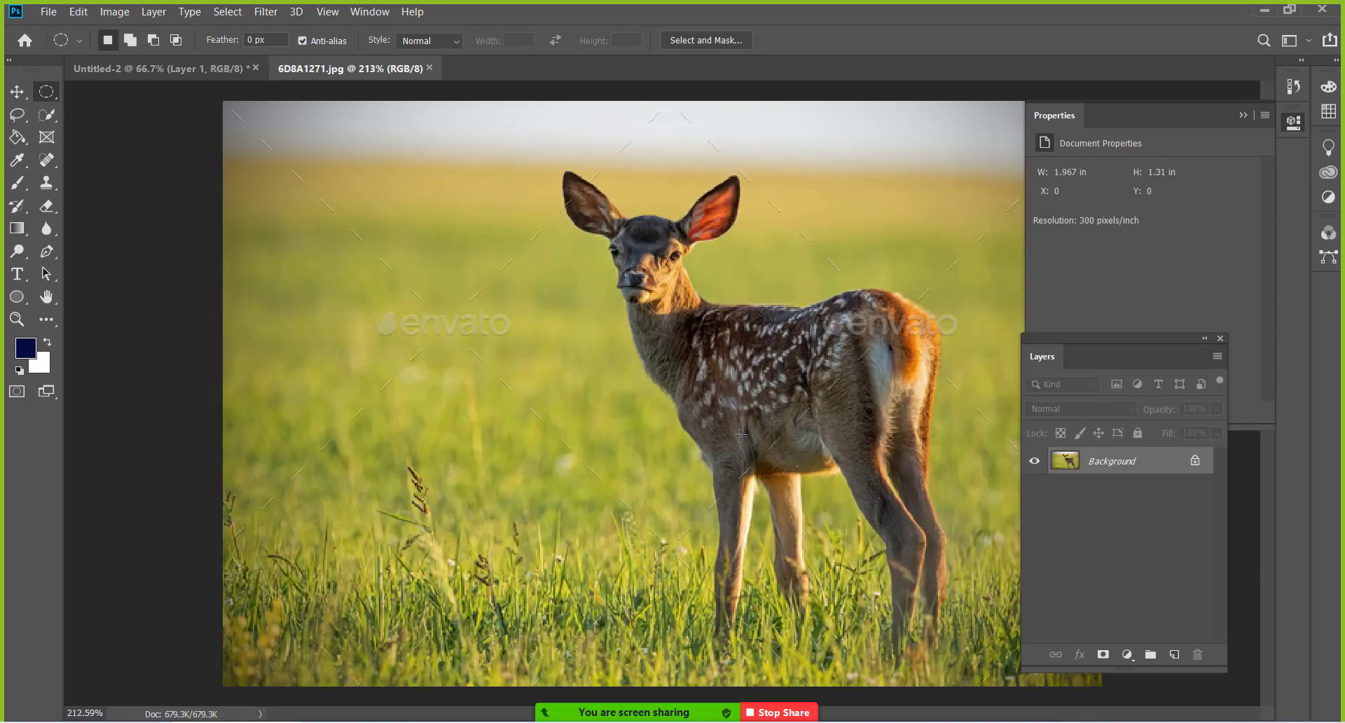
pyautogui.rightClick(46, 91)
pyautogui.click(87, 108)
pyautogui.click(1197, 462)
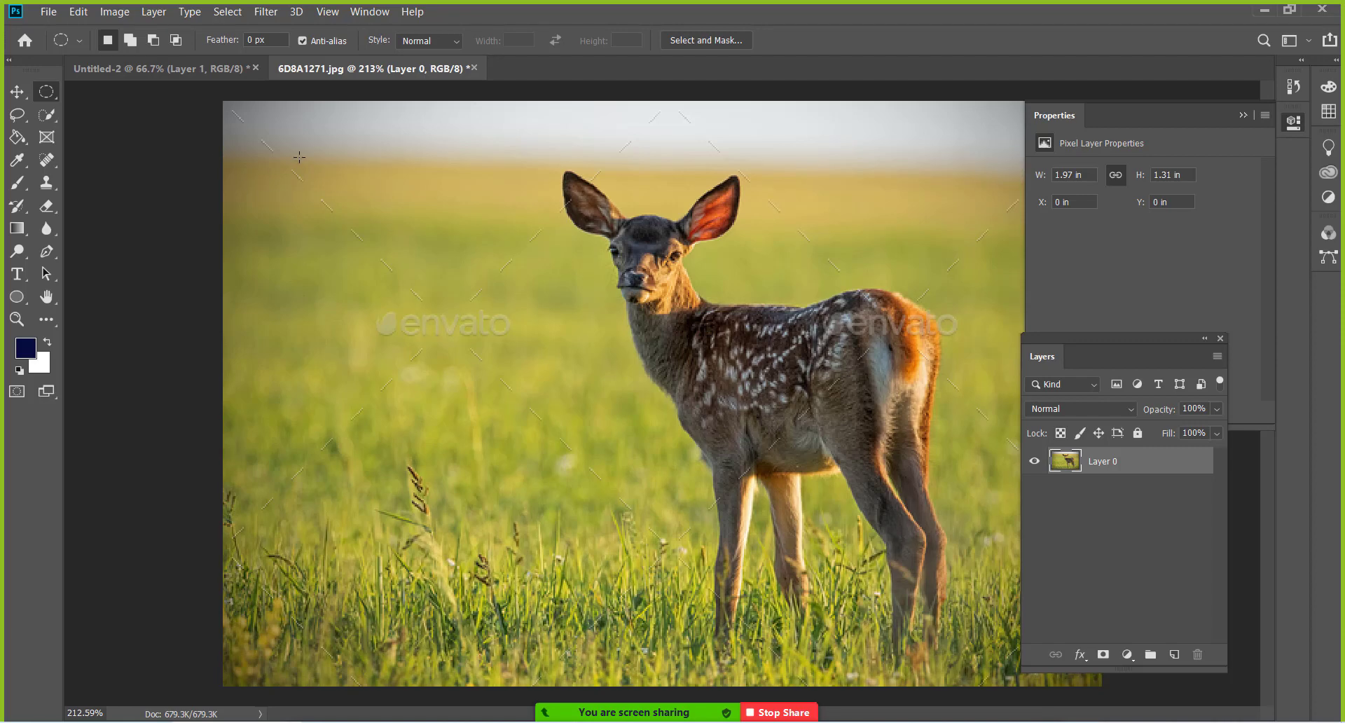
# Step: Delete a circle of sky at the photo's upper left, leaving a transparent hole, then deselect
pyautogui.moveTo(299, 157)
pyautogui.mouseDown()
pyautogui.moveTo(527, 383)
pyautogui.moveTo(512, 369)
pyautogui.mouseUp()
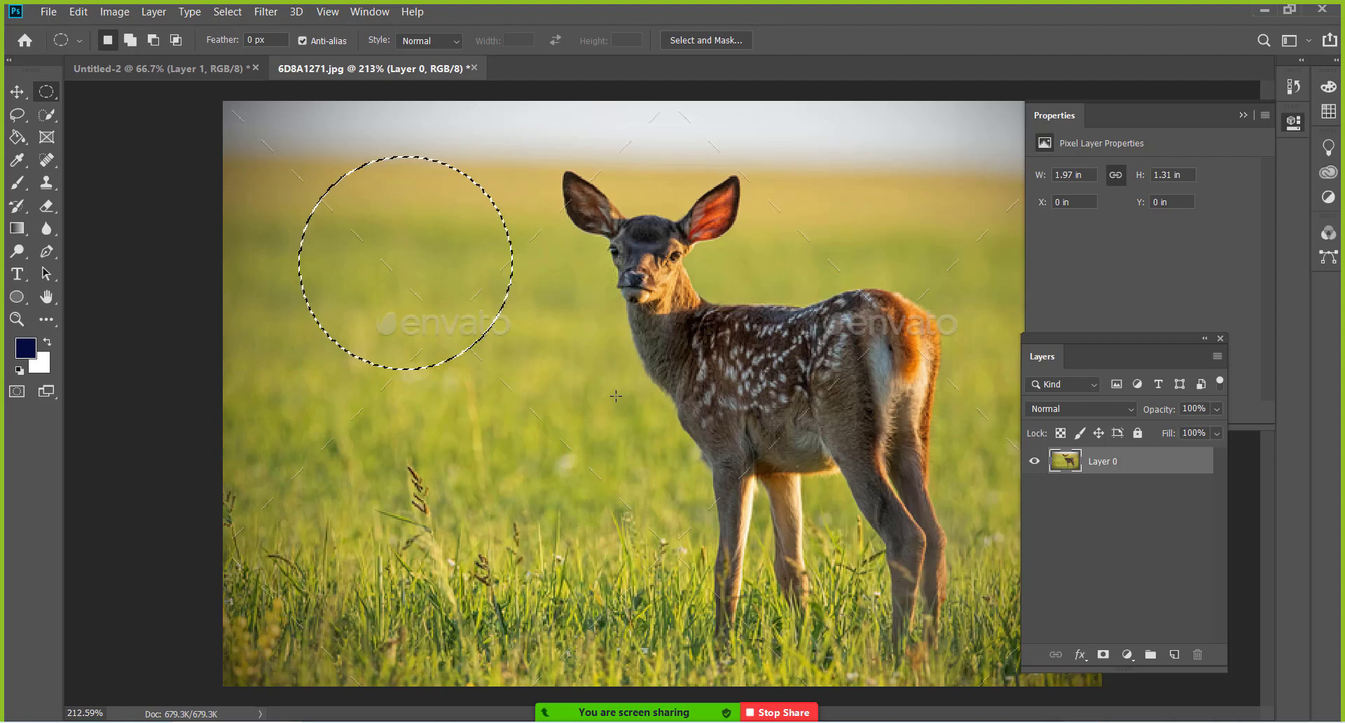
pyautogui.press('Delete')
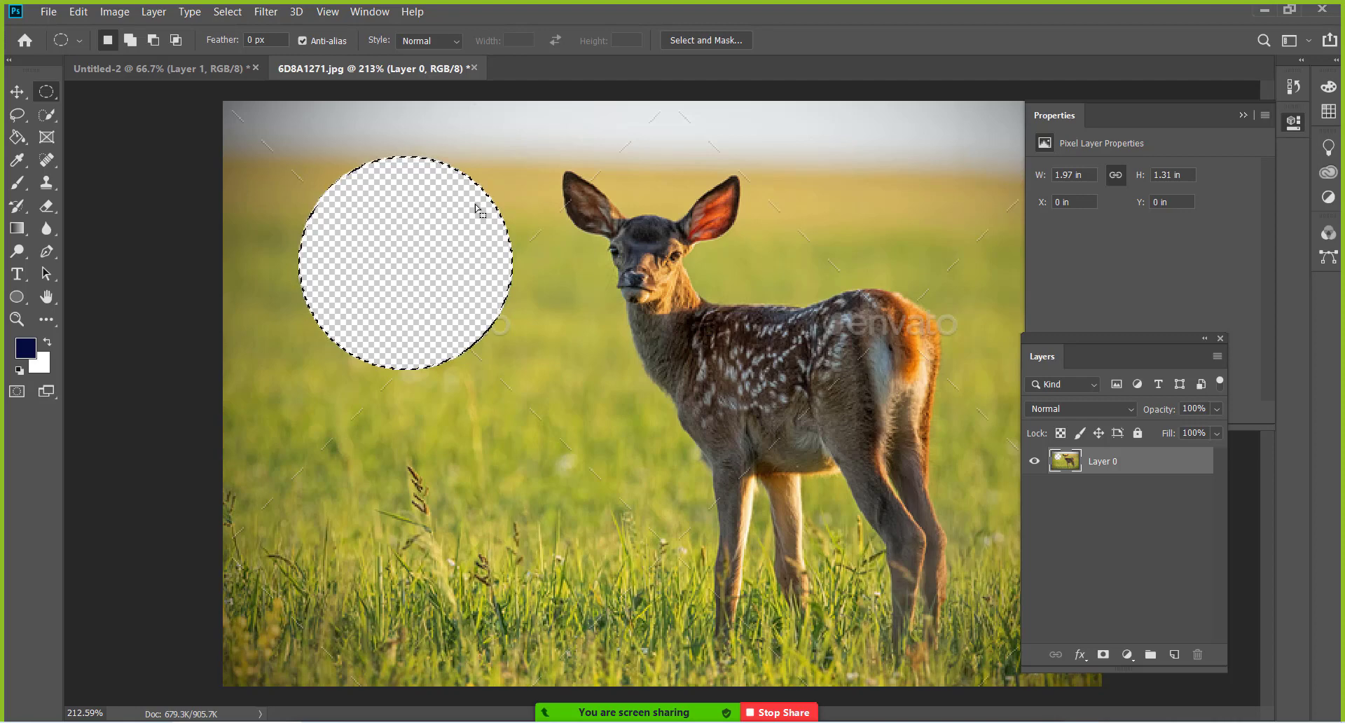
pyautogui.rightClick(525, 185)
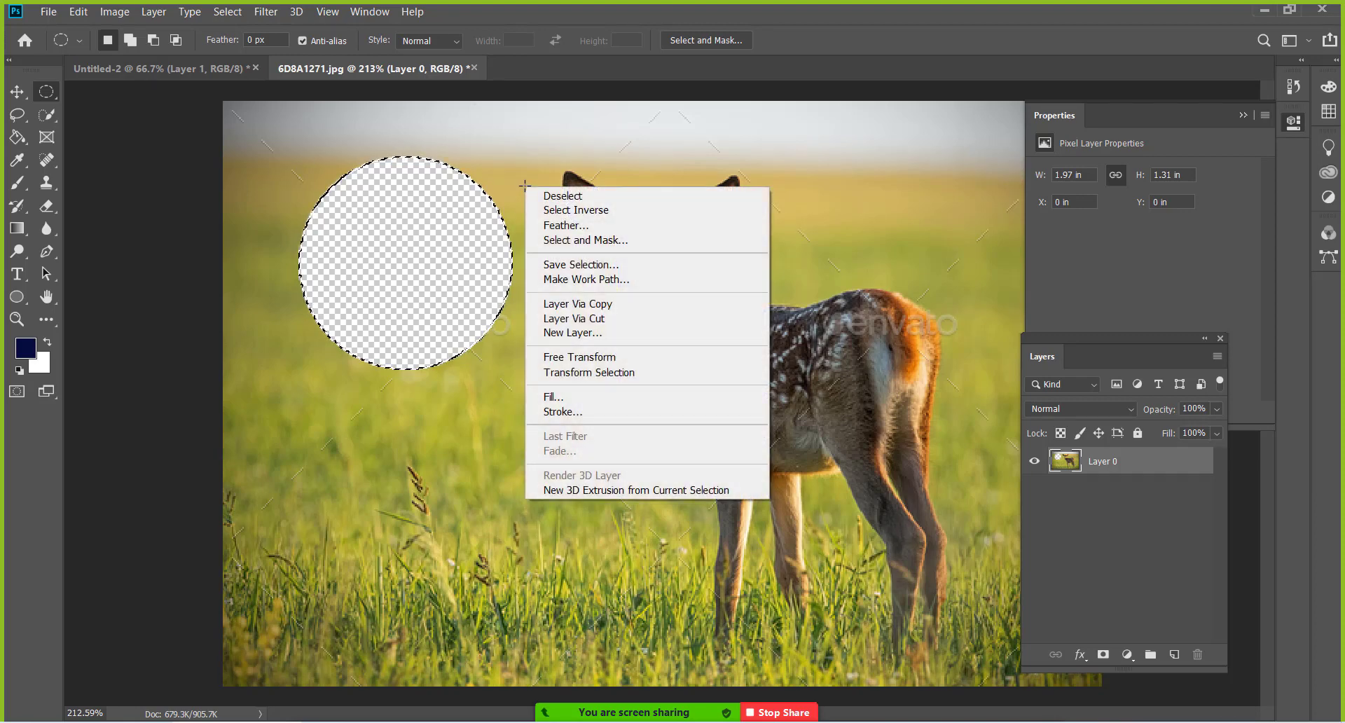
pyautogui.click(562, 196)
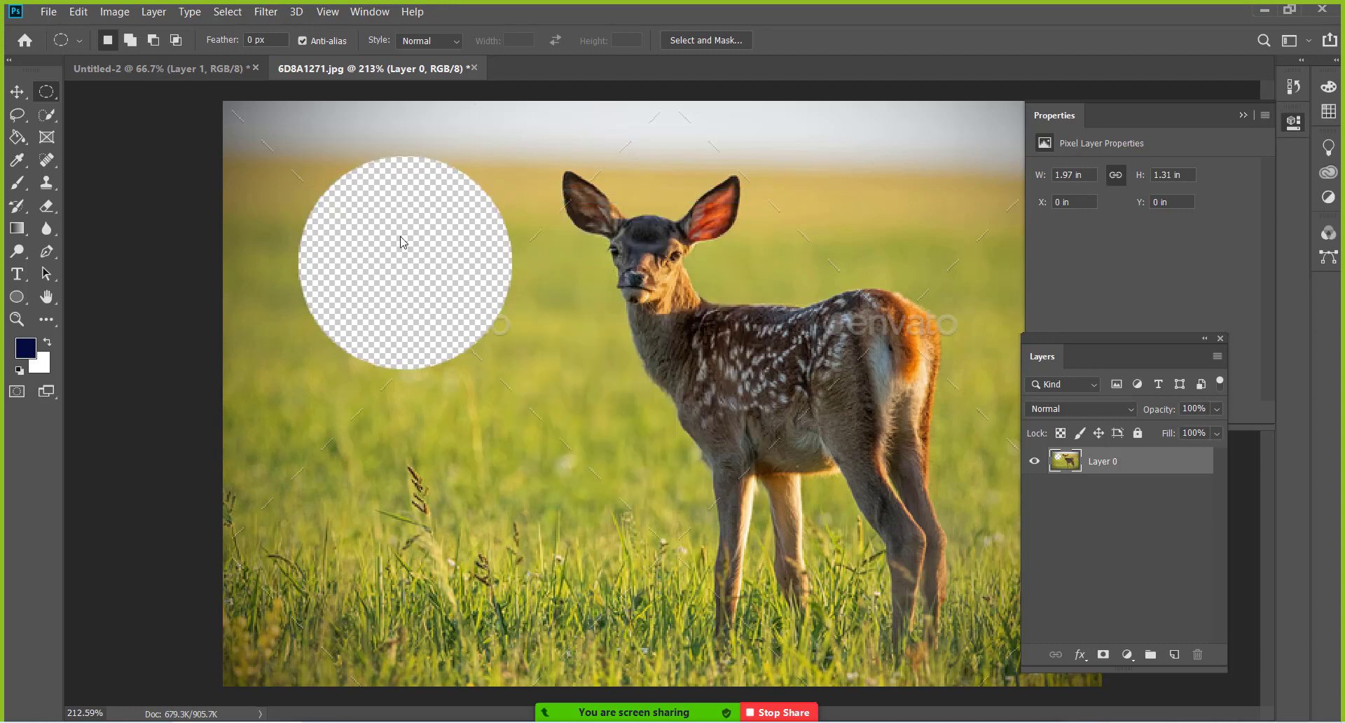
pyautogui.click(21, 93)
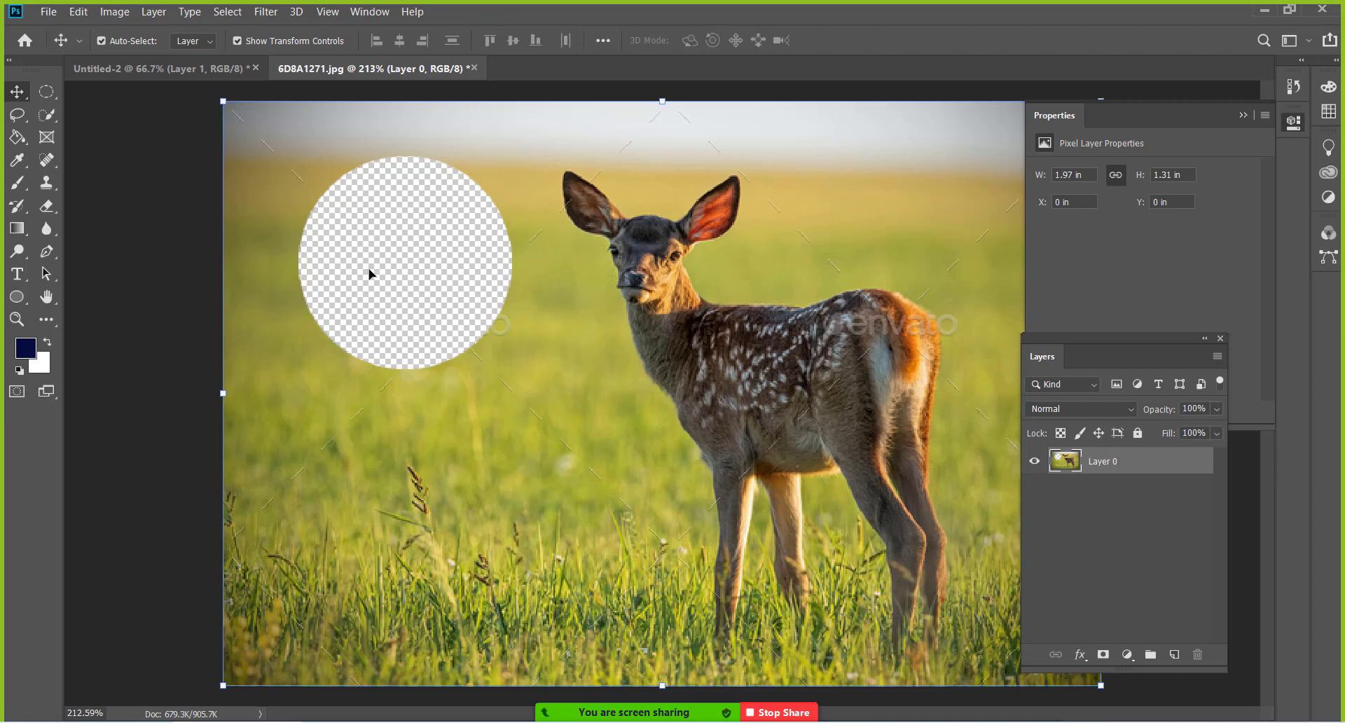
# Step: Return to Untitled-2, dismiss the empty-selection error, and clear its circular selection
pyautogui.click(186, 70)
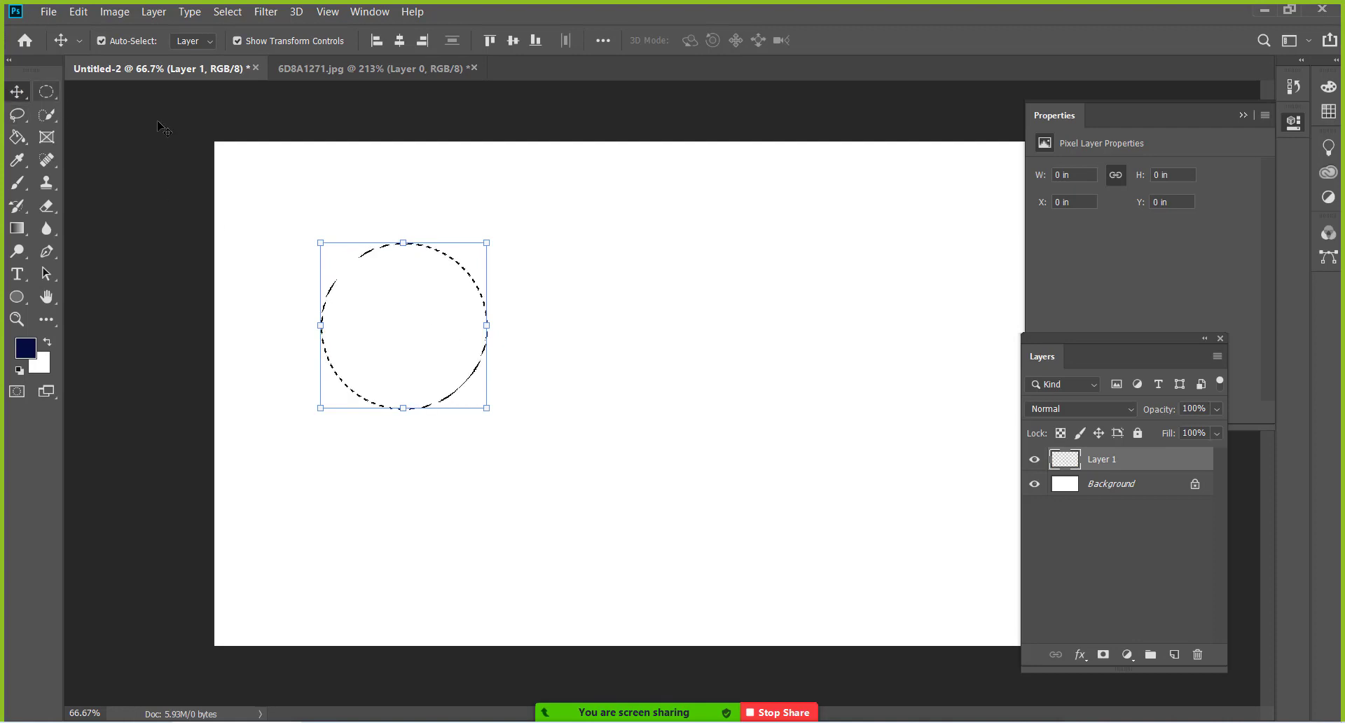
pyautogui.click(398, 318)
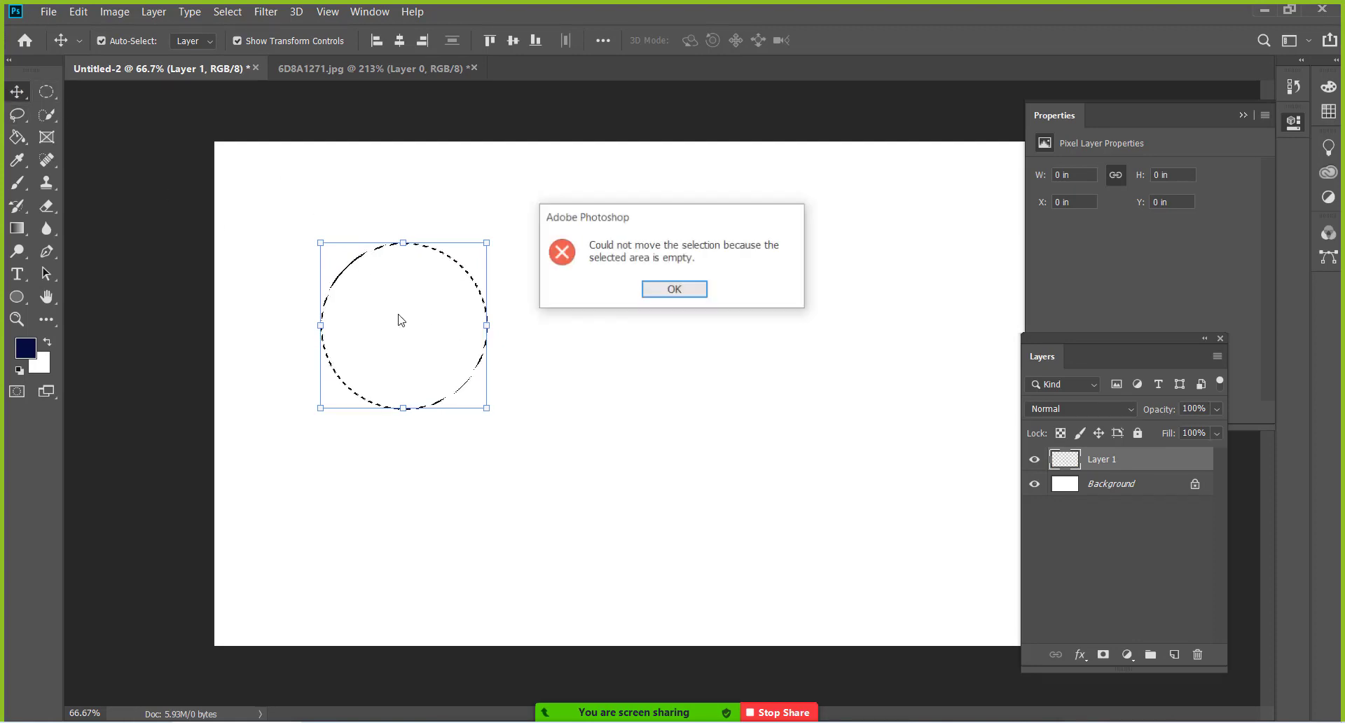
pyautogui.click(676, 289)
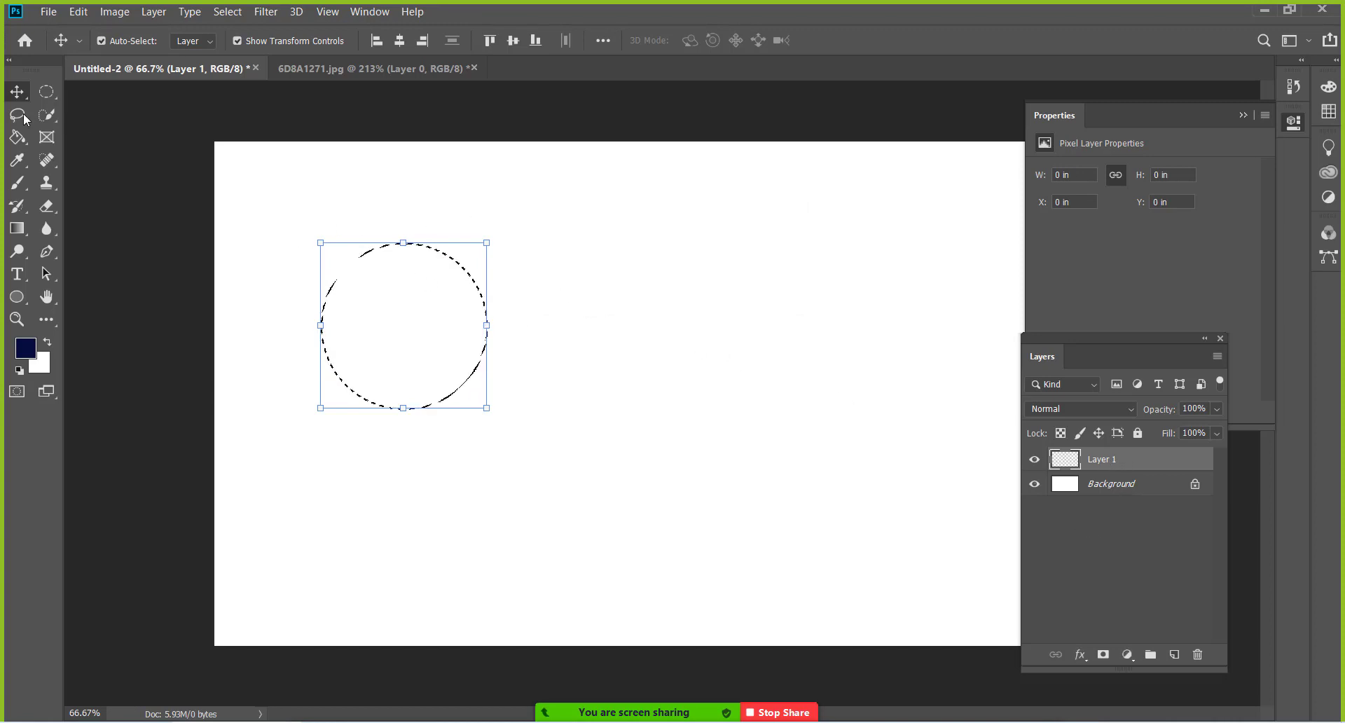
pyautogui.press('m')
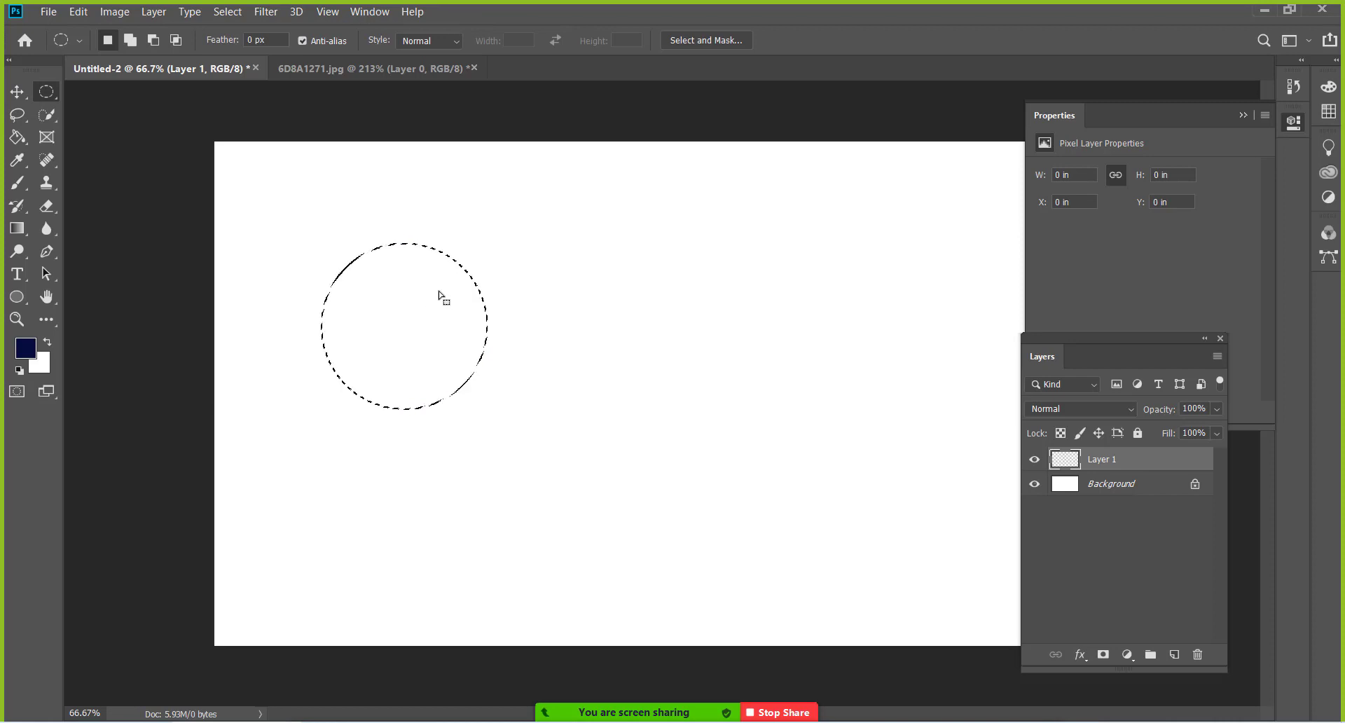
pyautogui.rightClick(440, 293)
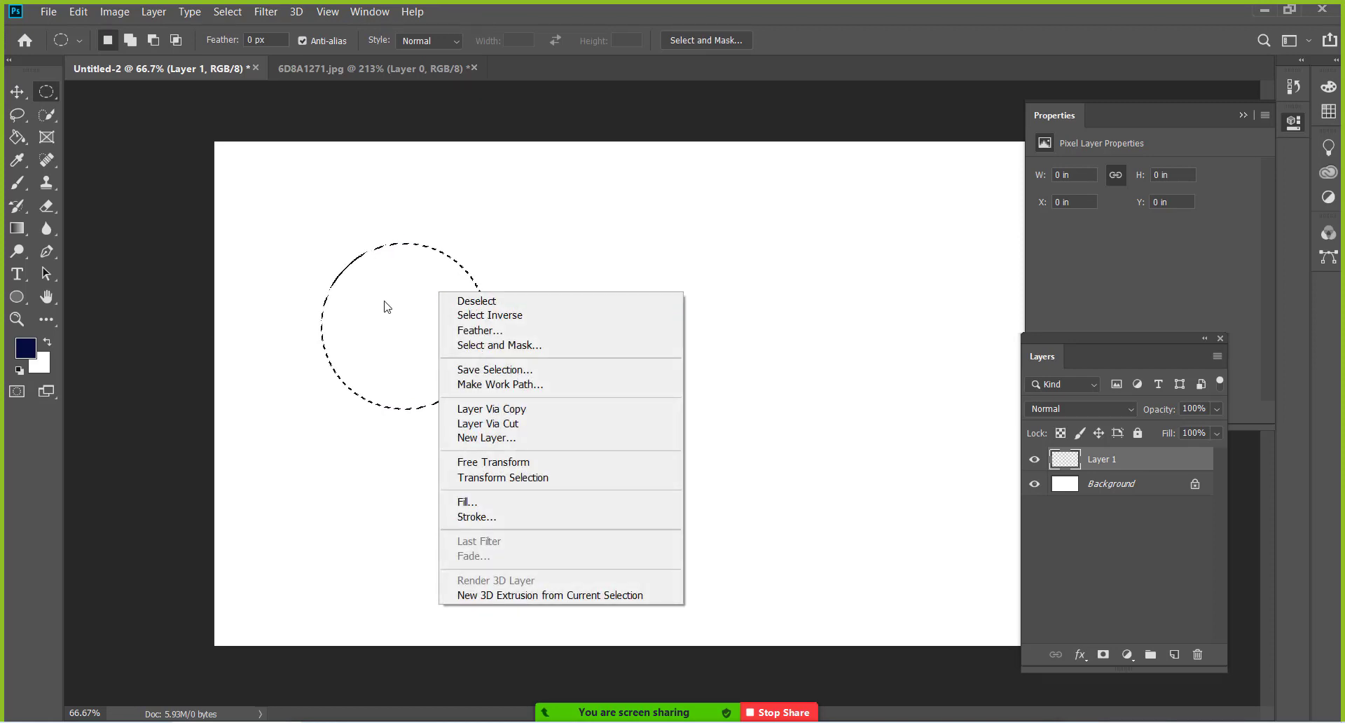
pyautogui.click(404, 314)
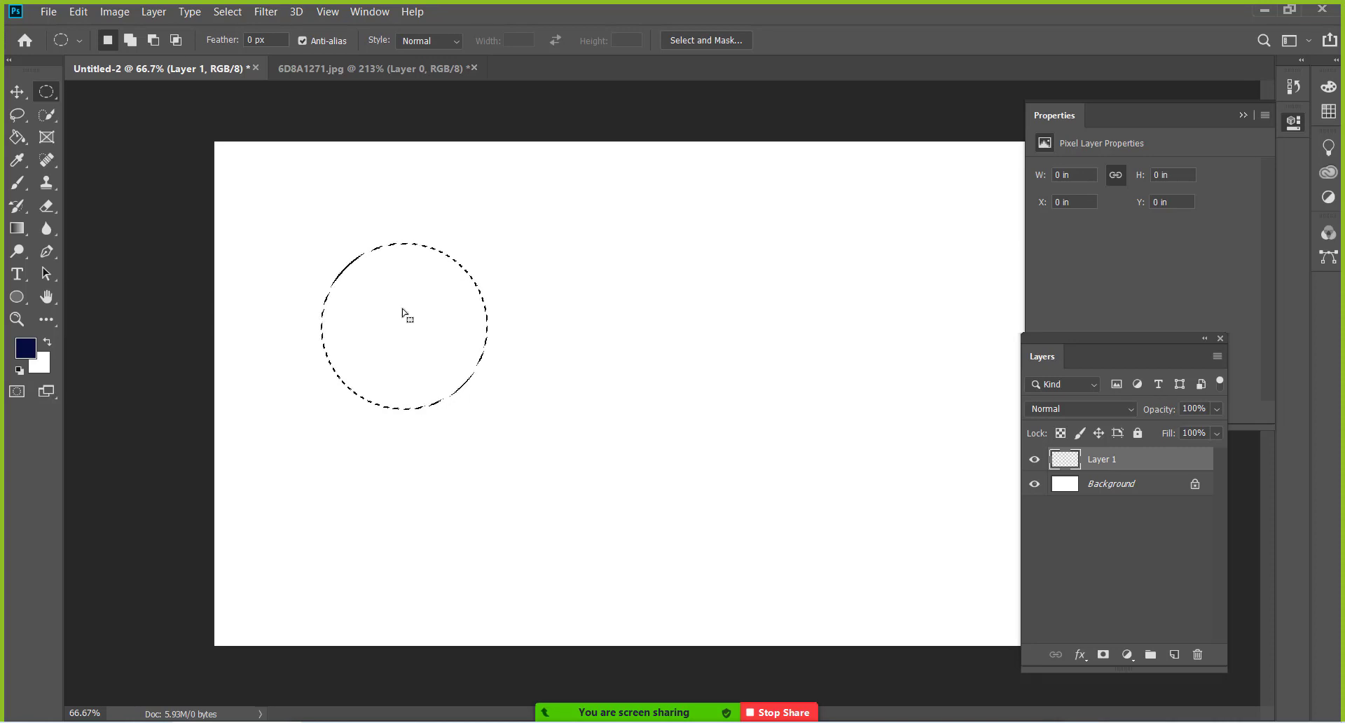
pyautogui.click(402, 308)
# Step: Reactivate Layer 1, move the layers list higher, and zoom out to 42.4% to fit the canvas
pyautogui.click(1093, 488)
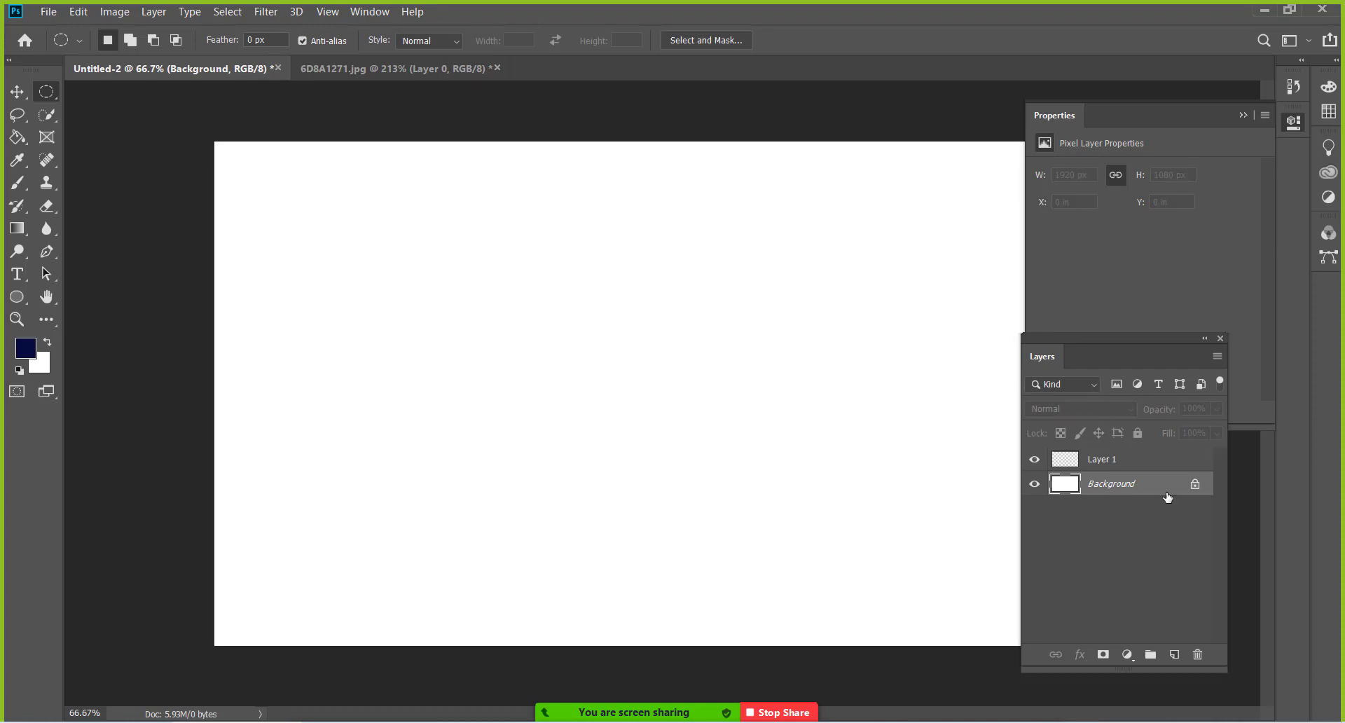
pyautogui.click(1106, 460)
pyautogui.moveTo(1091, 354); pyautogui.dragTo(1109, 322)
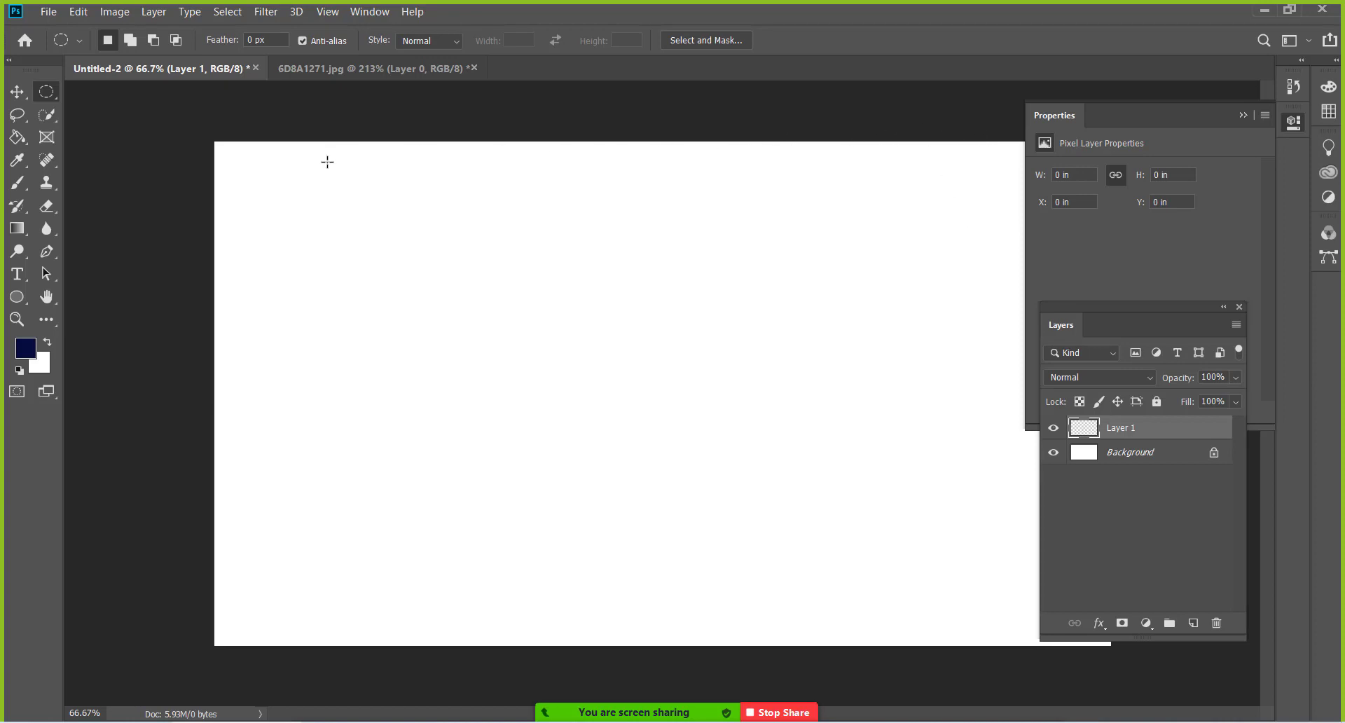
pyautogui.scroll(-1, 470, 464)
pyautogui.scroll(-4, 515, 448)
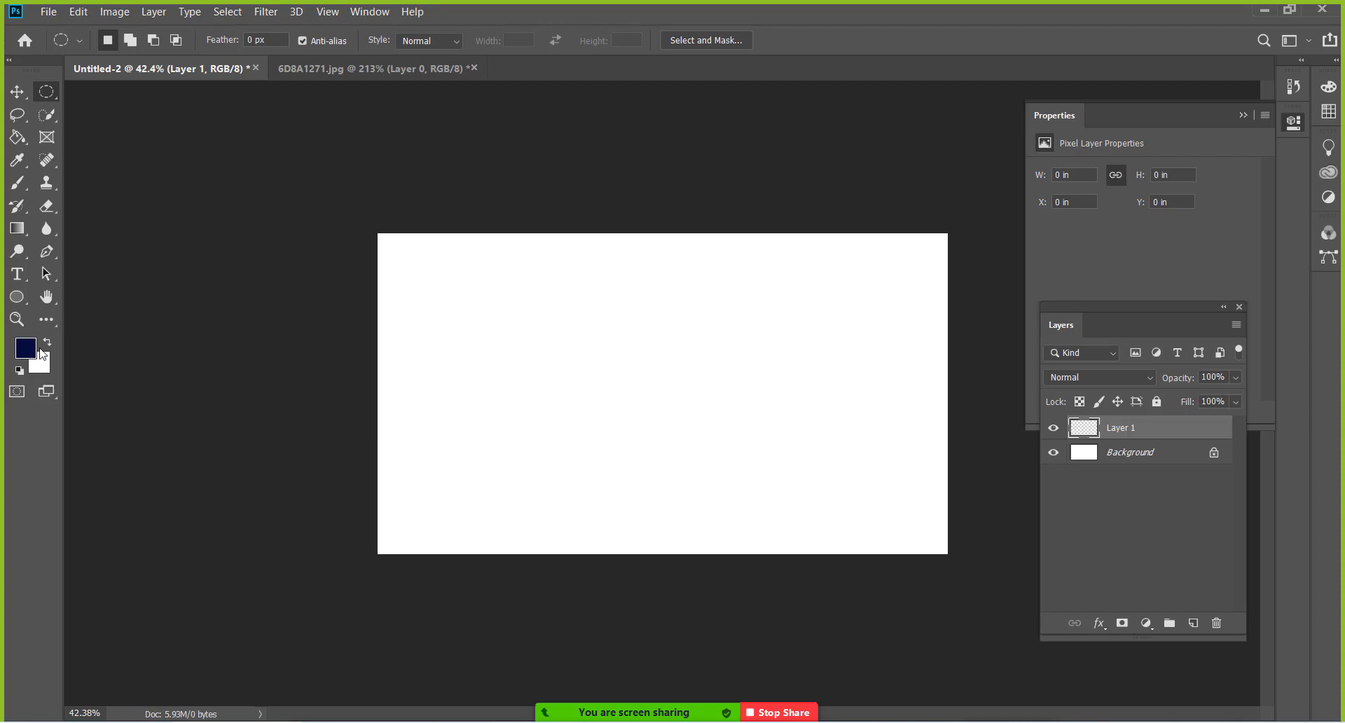
# Step: Set the foreground colour to bright green 06ff00
pyautogui.click(25, 350)
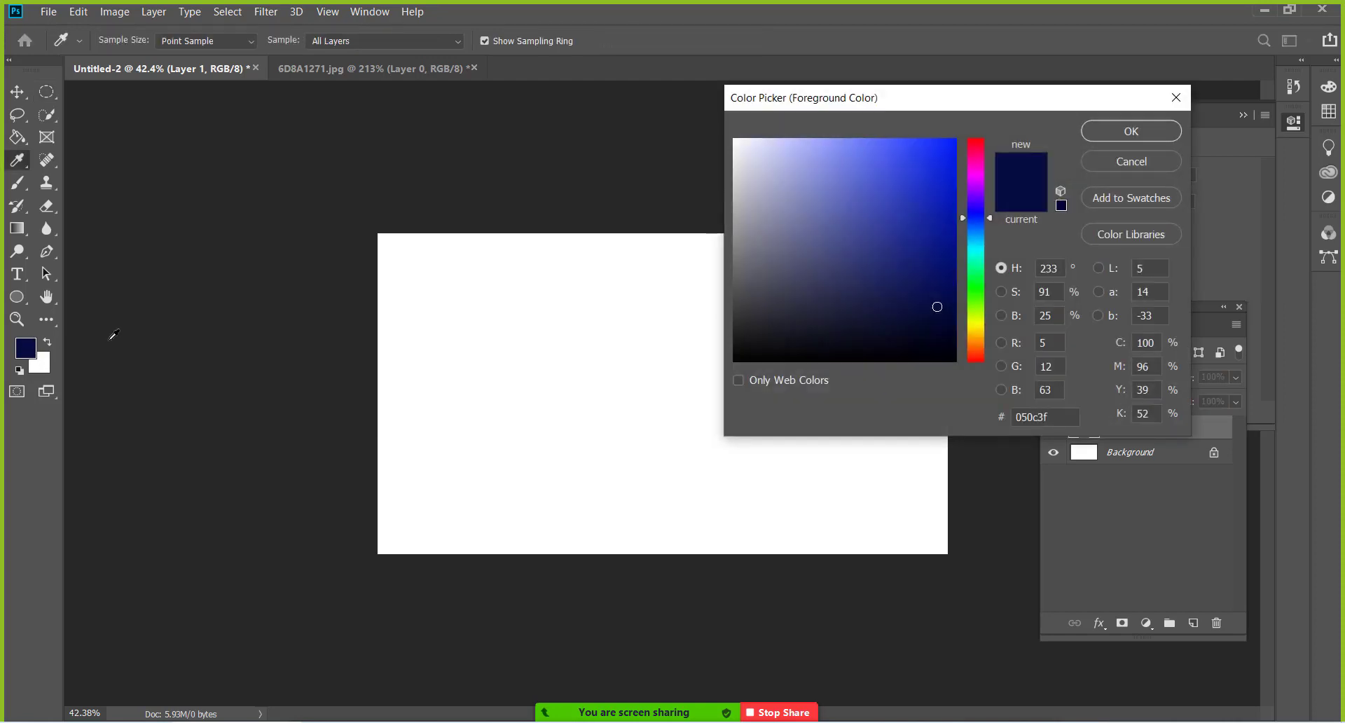
pyautogui.click(976, 289)
pyautogui.click(956, 138)
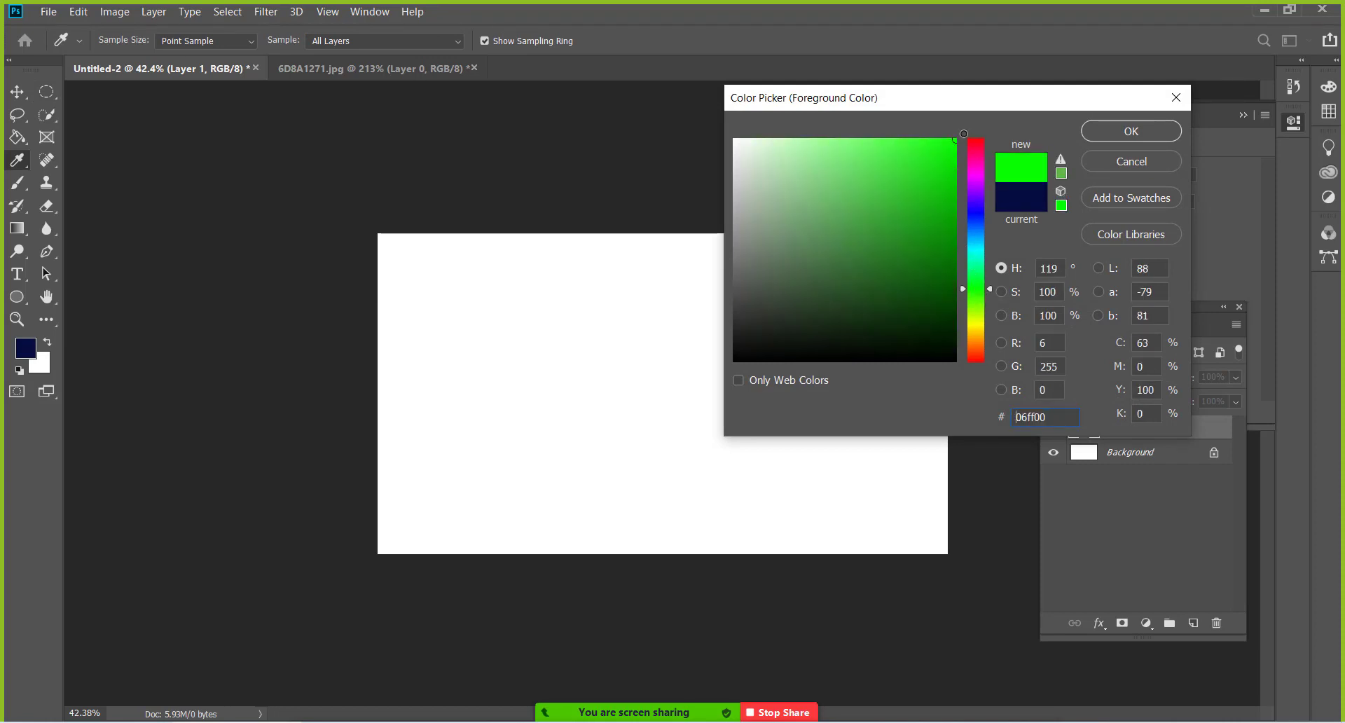
pyautogui.click(1131, 132)
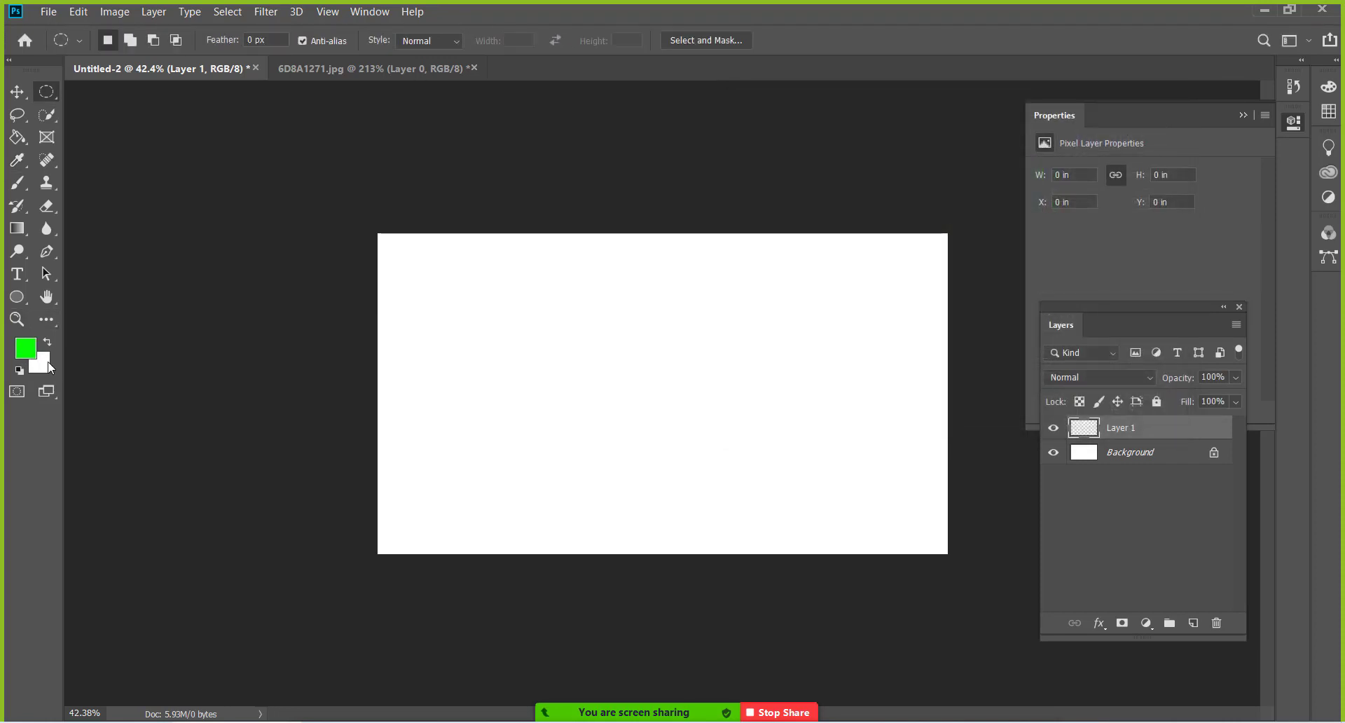
# Step: Set the background colour to red db0101 and shift the layers list left
pyautogui.click(43, 363)
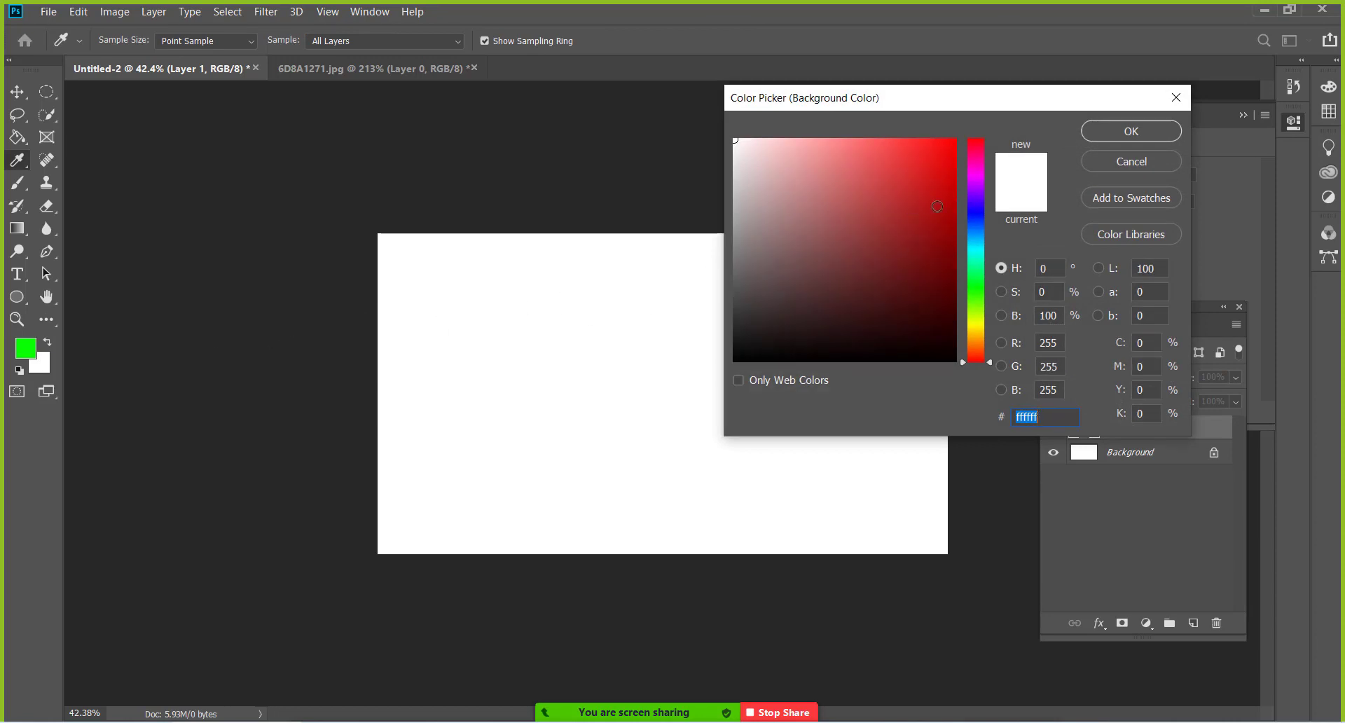
pyautogui.click(948, 199)
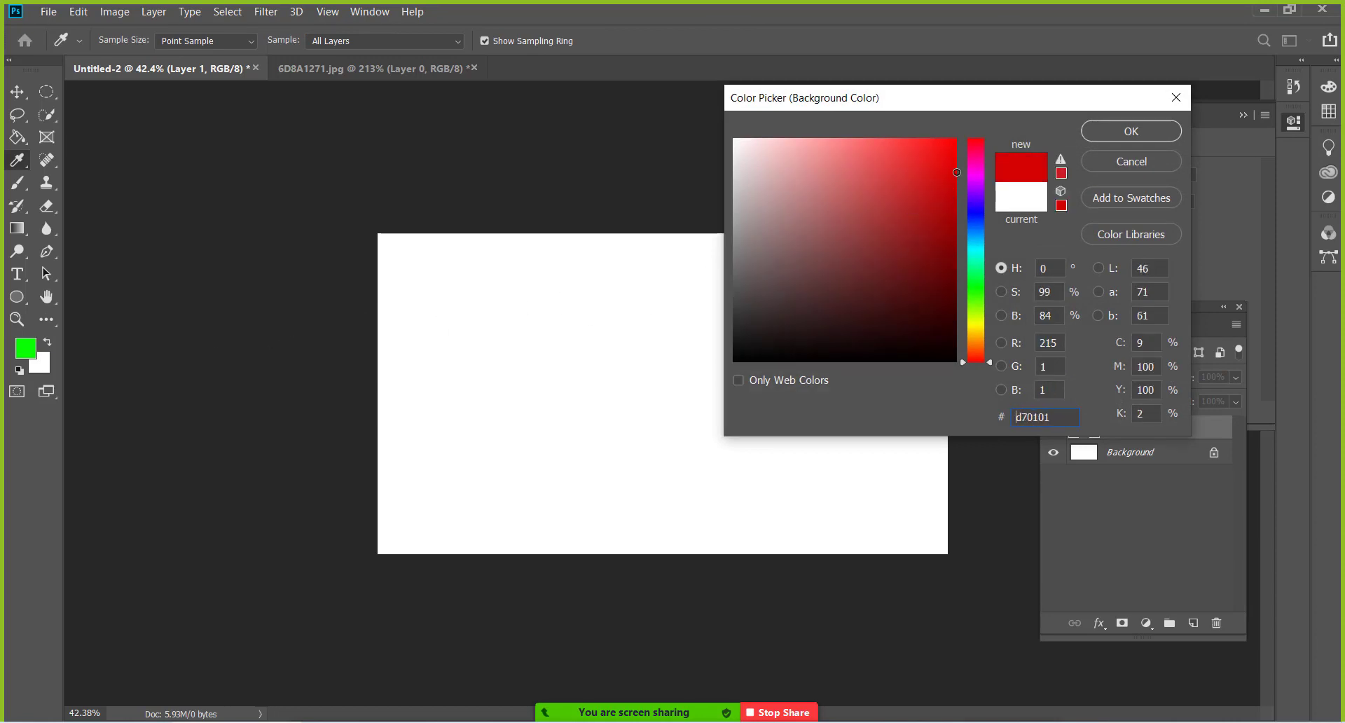
pyautogui.click(1118, 131)
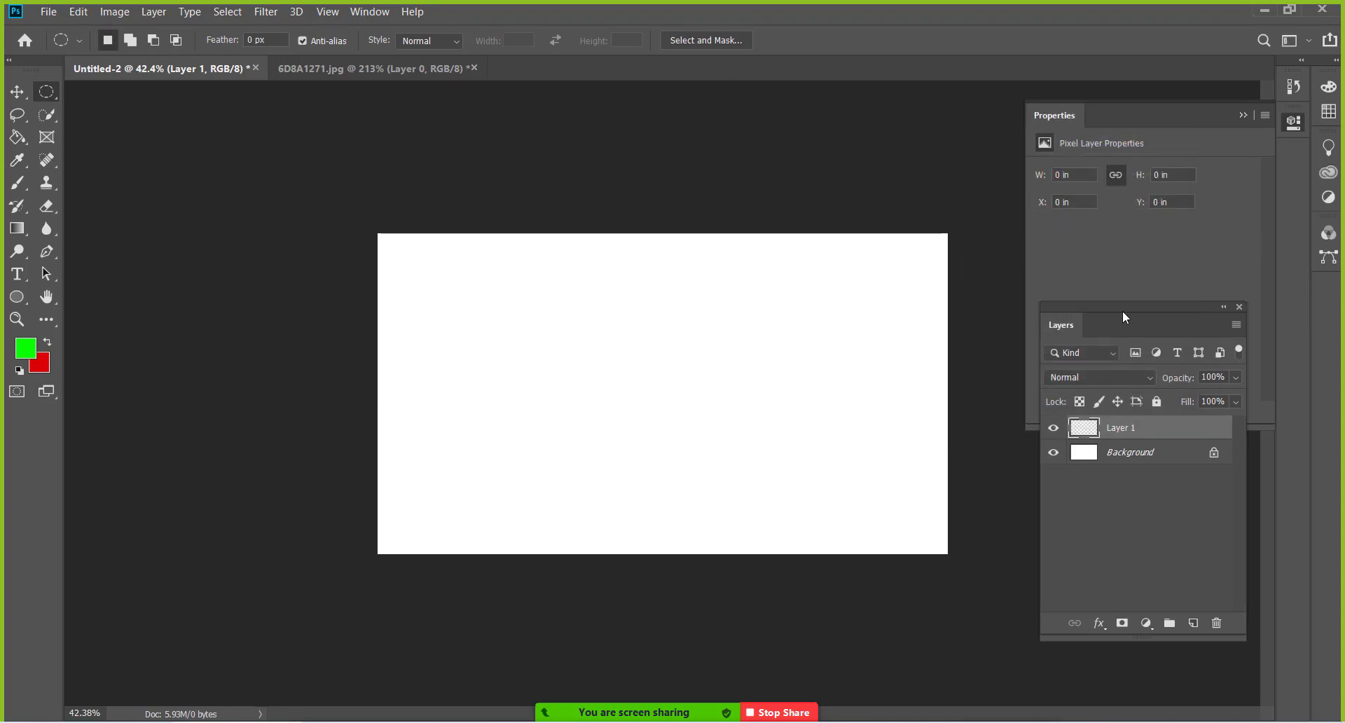
pyautogui.moveTo(1122, 311); pyautogui.dragTo(1066, 326)
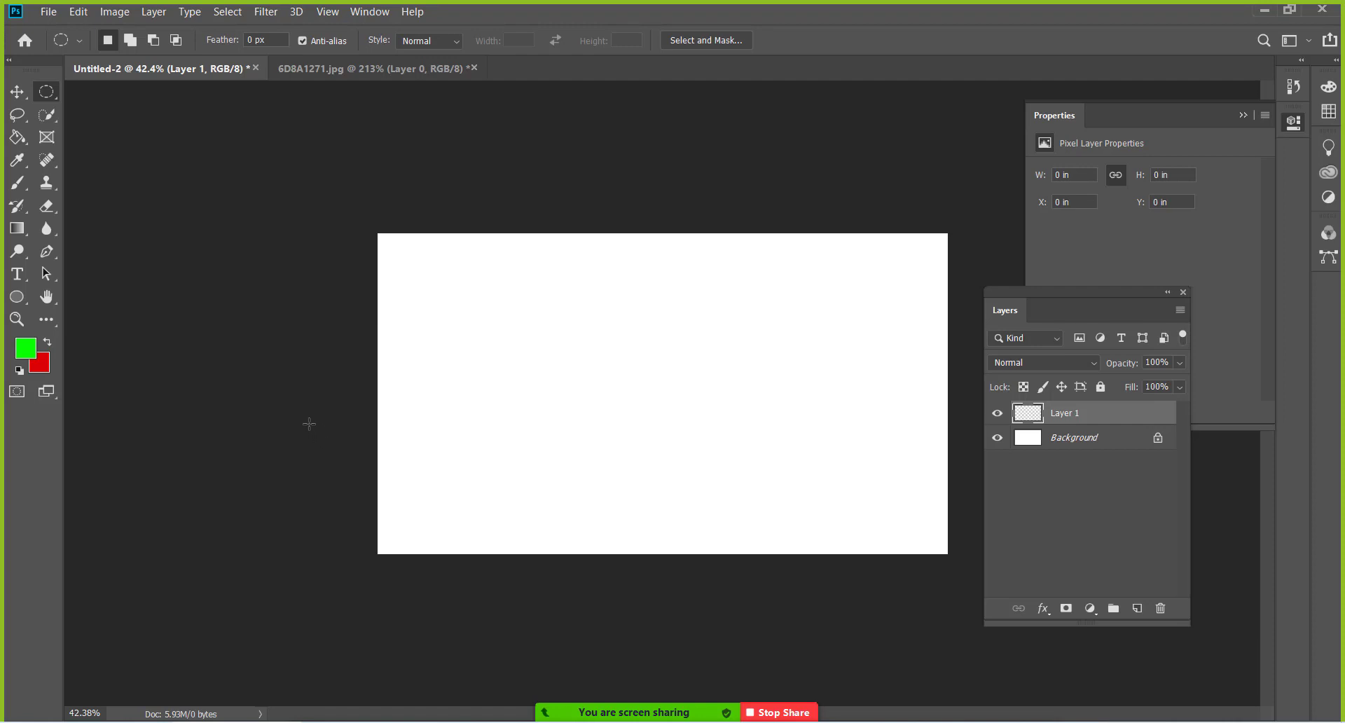
# Step: Fill Layer 1 red, then green, then delete Layer 1, leaving only Background
pyautogui.hotkey('ctrl', 'BackSpace')
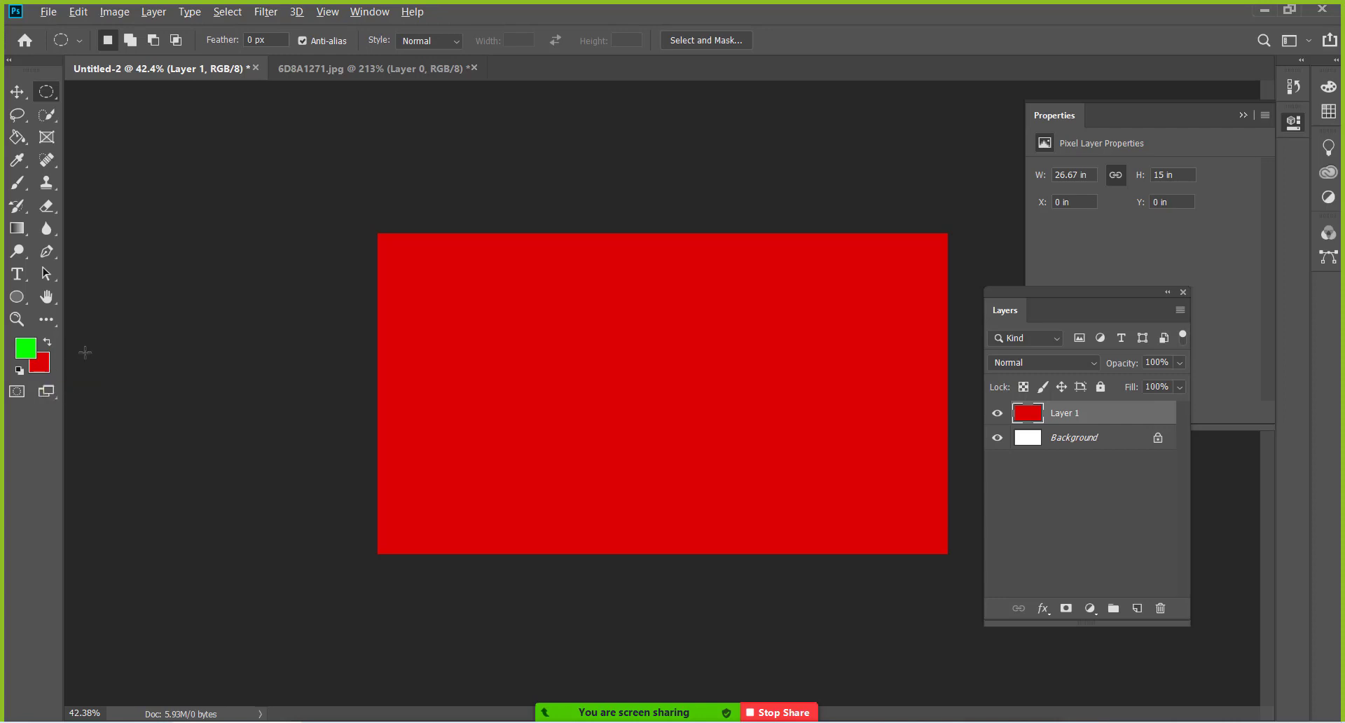
pyautogui.hotkey('alt', 'BackSpace')
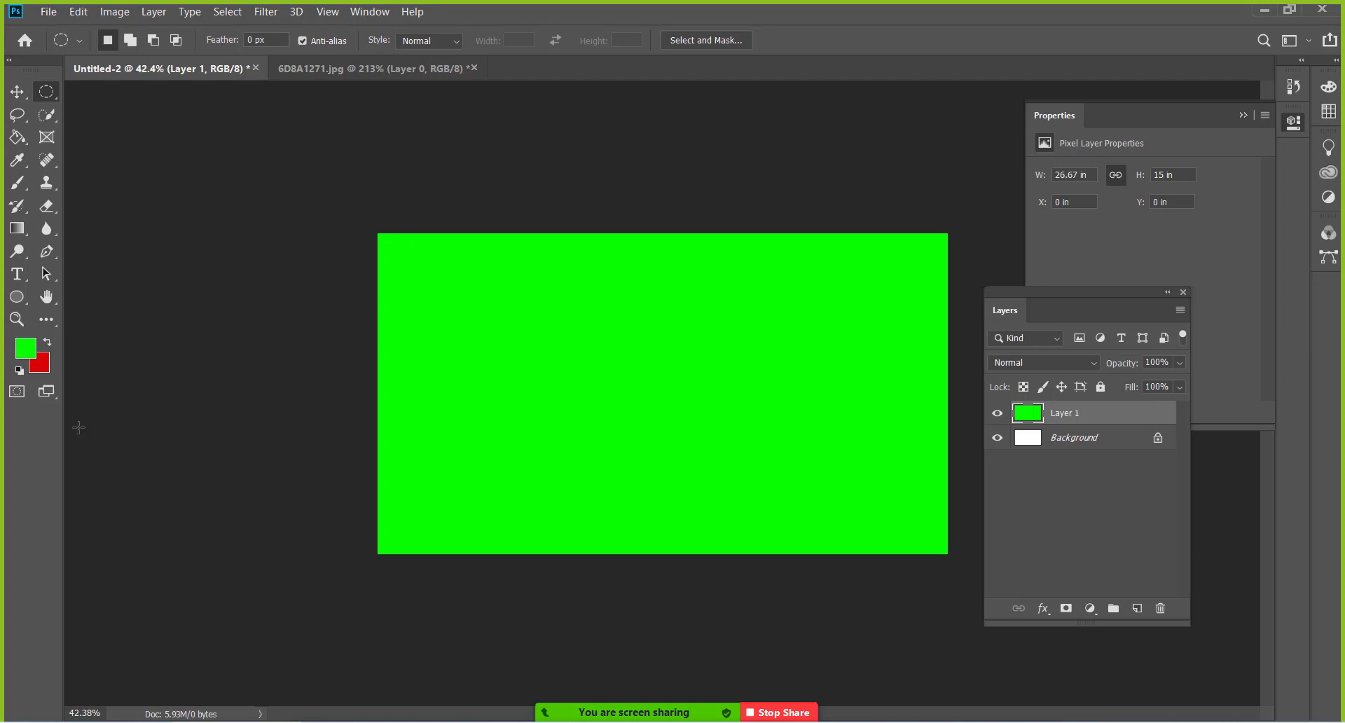
pyautogui.doubleClick(1037, 418)
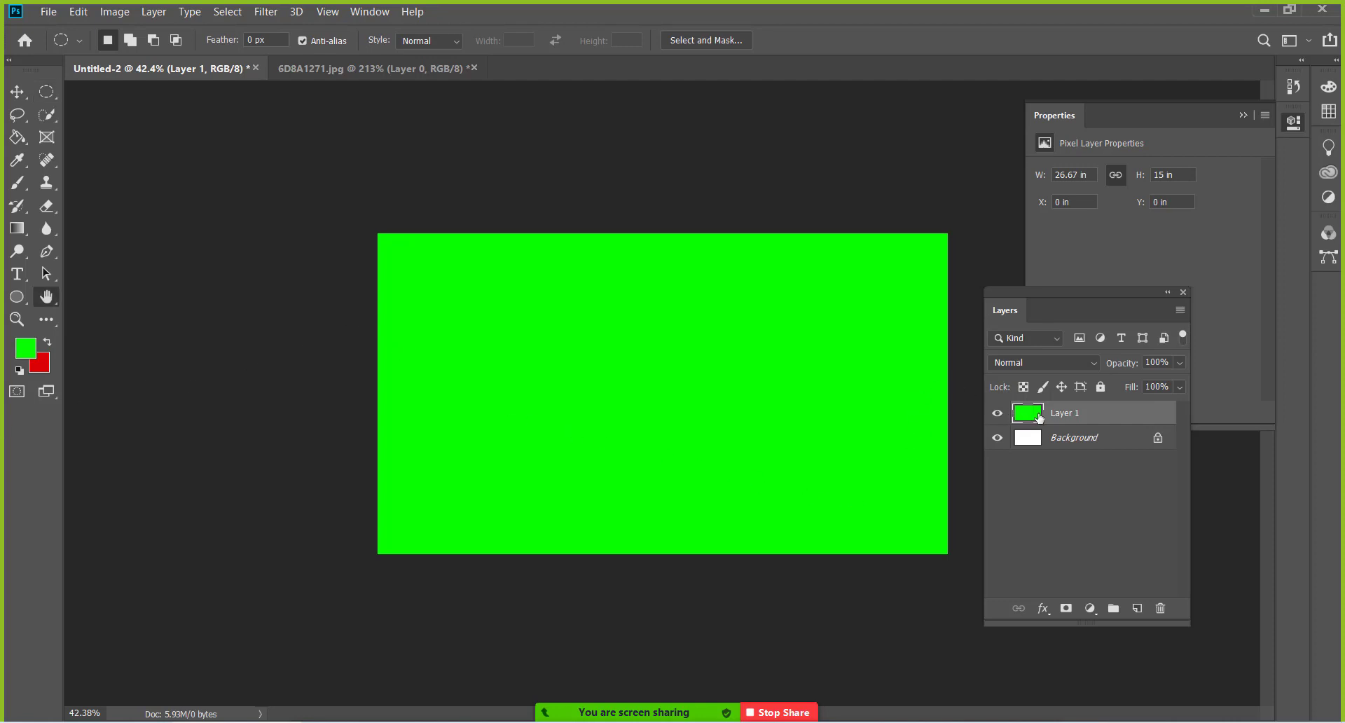
pyautogui.click(1265, 148)
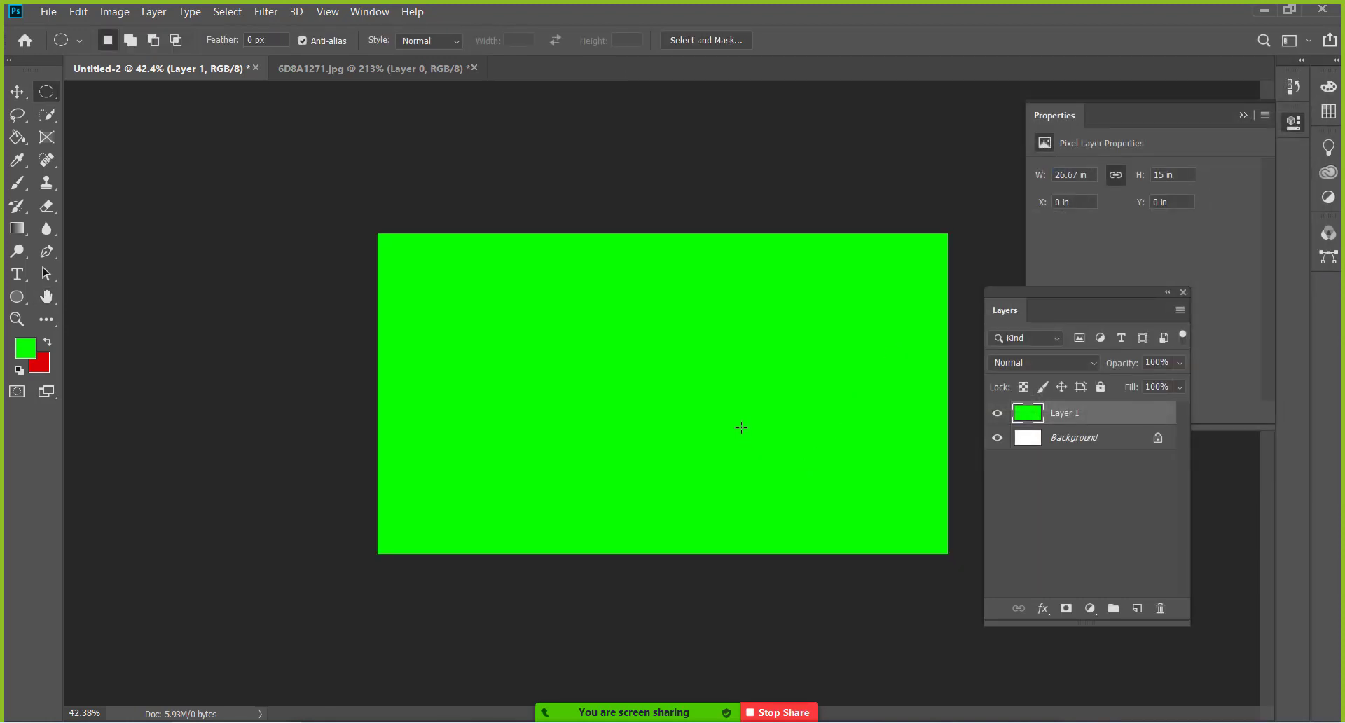
pyautogui.click(1158, 610)
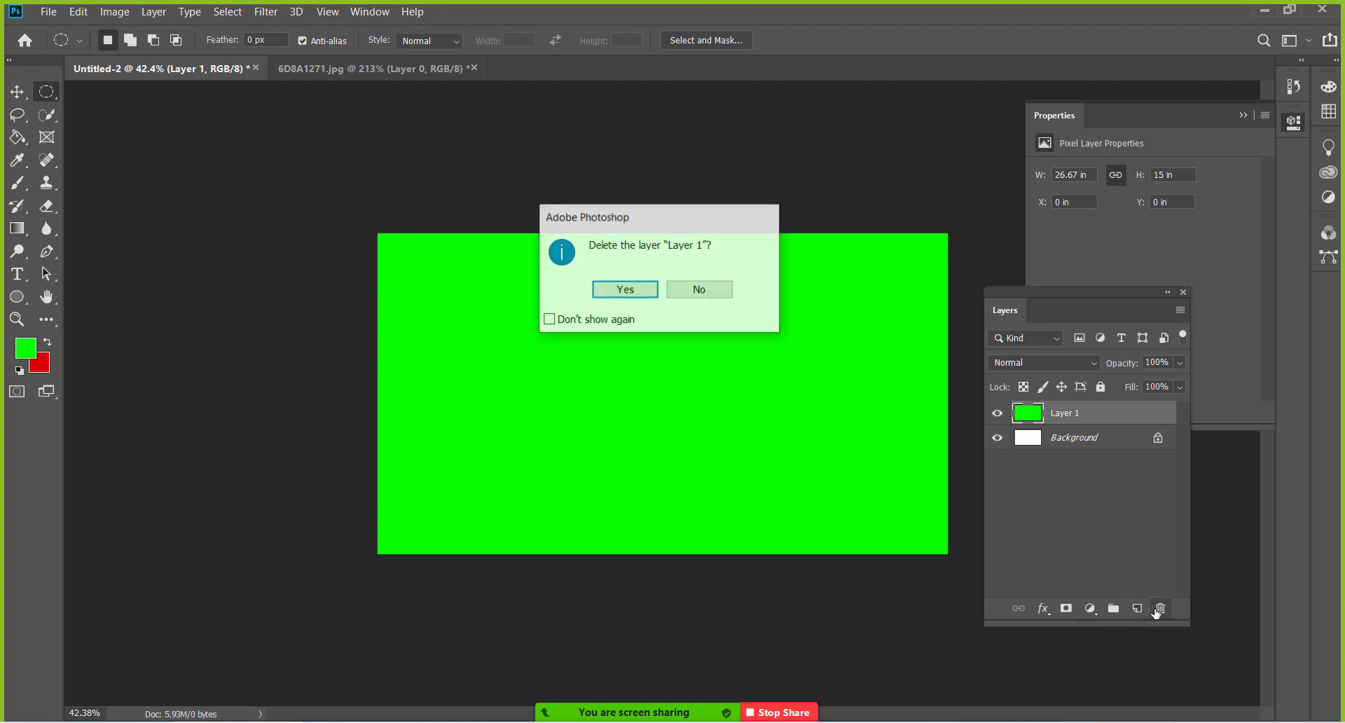
pyautogui.click(624, 300)
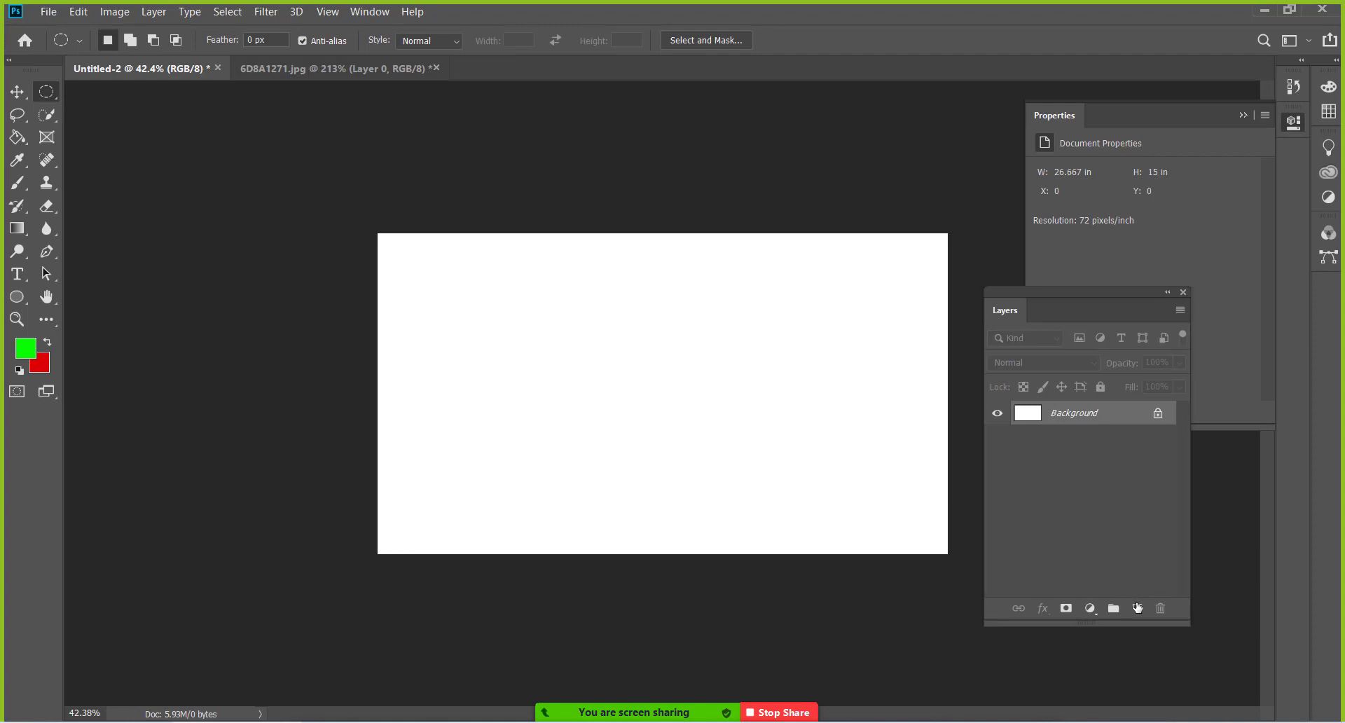
# Step: Add a new empty Layer 1 and set the foreground colour to black 000000
pyautogui.click(1138, 607)
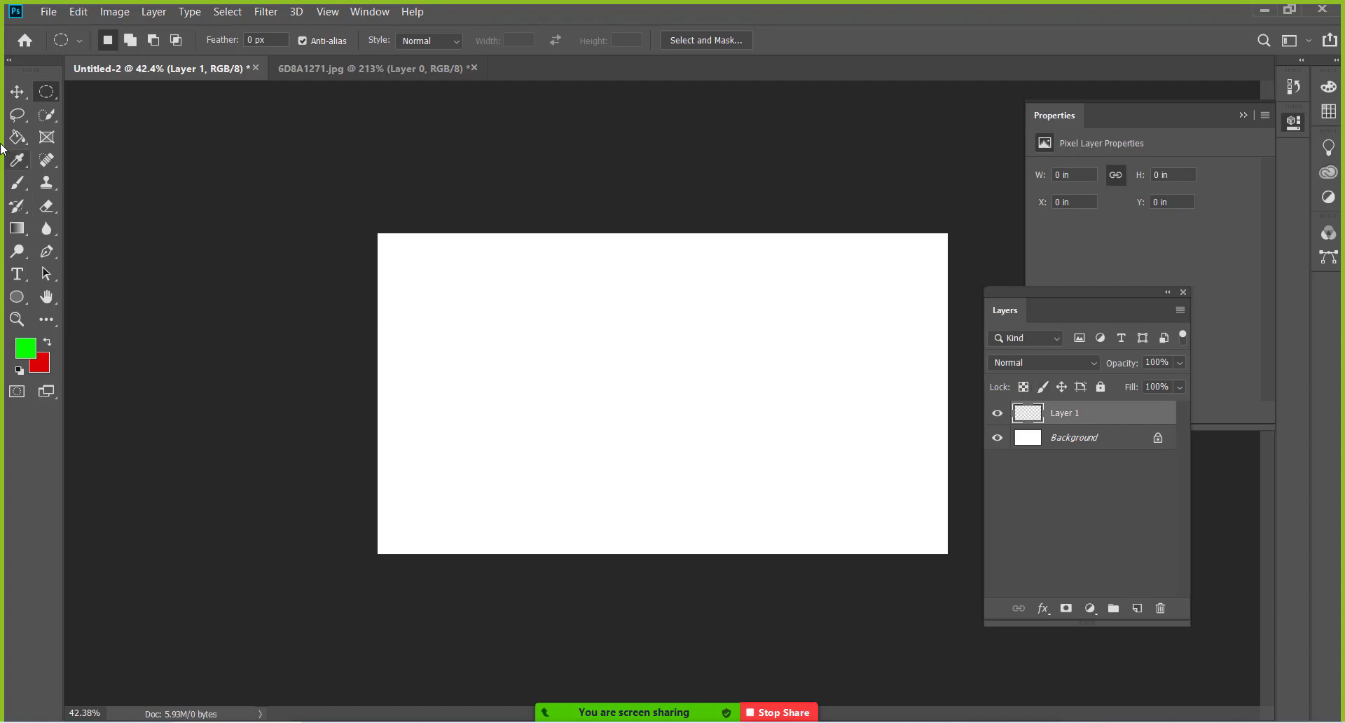
pyautogui.click(26, 348)
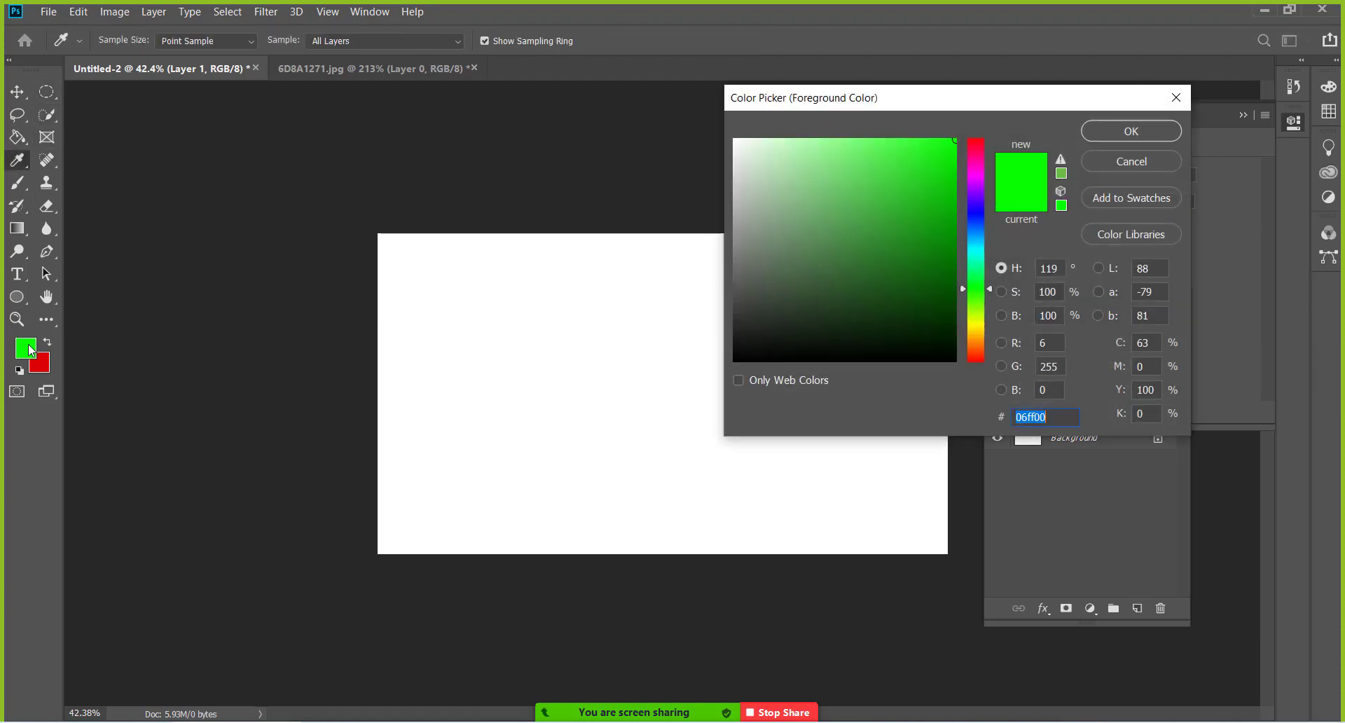
pyautogui.click(955, 360)
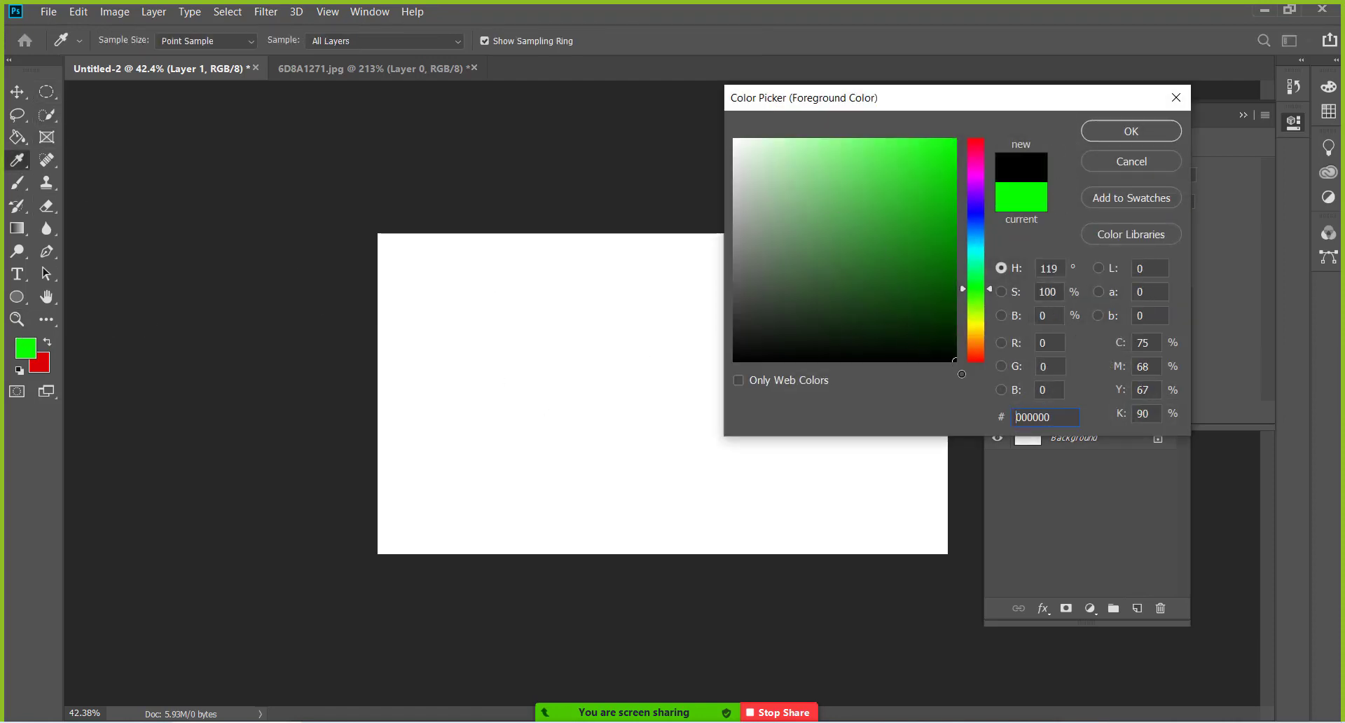
pyautogui.click(1112, 129)
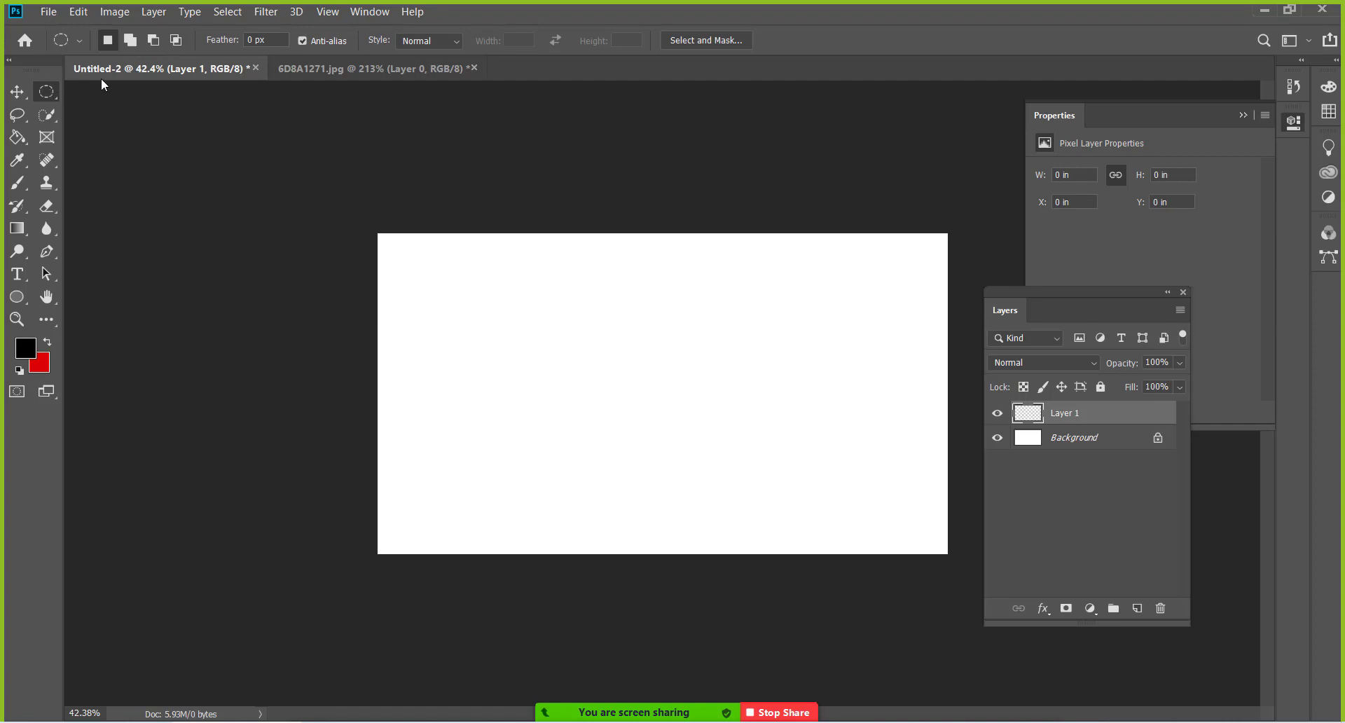
# Step: Switch the marquee between Rectangular and Elliptical, then reopen the marquee tool list
pyautogui.click(49, 96)
pyautogui.click(119, 94)
pyautogui.rightClick(48, 98)
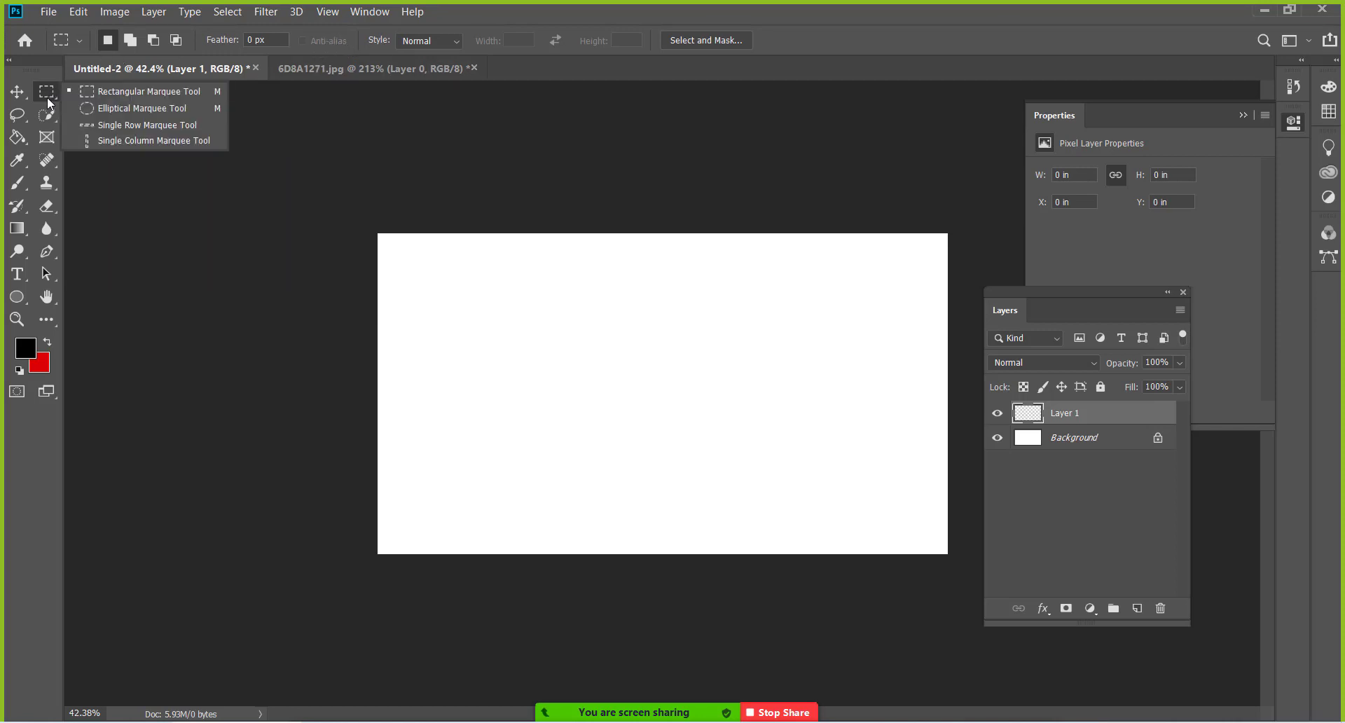
pyautogui.click(133, 107)
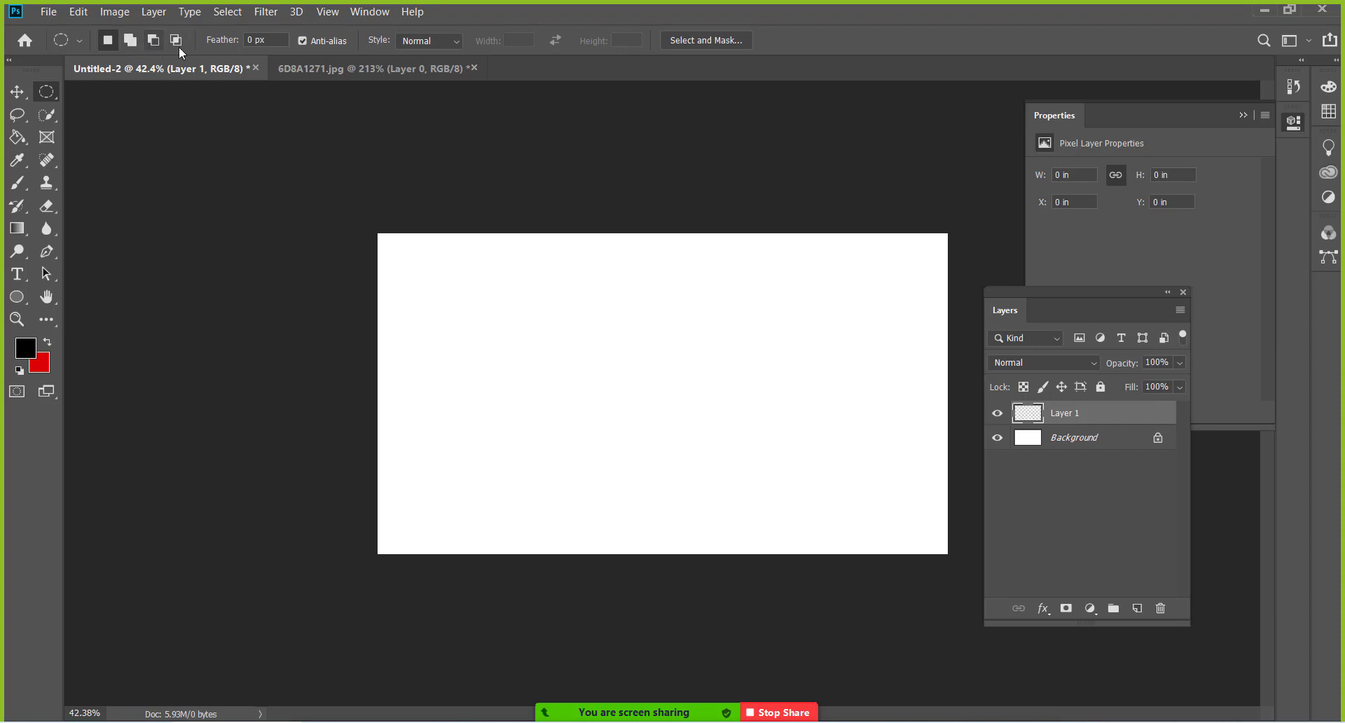
pyautogui.rightClick(43, 97)
# Step: Draw a rectangular selection at the upper left, then replace it with another rectangle
pyautogui.click(108, 94)
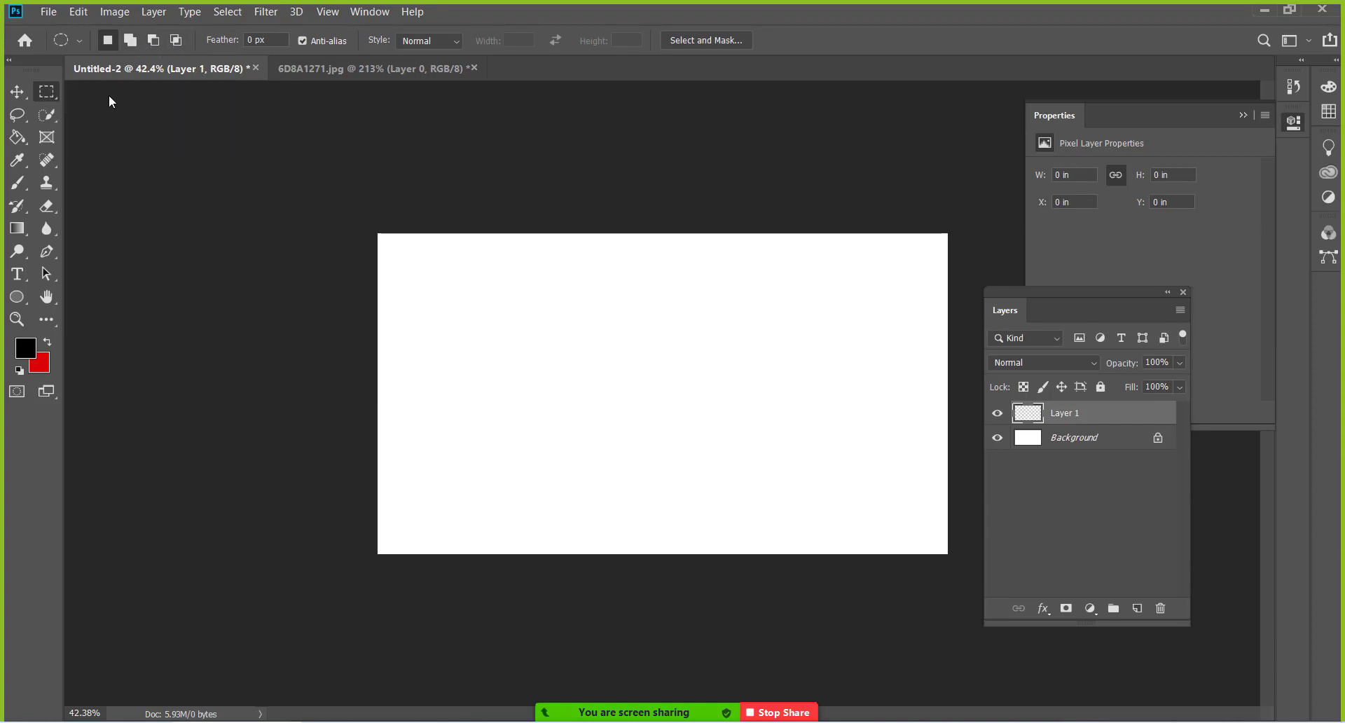
pyautogui.scroll(1, 553, 330)
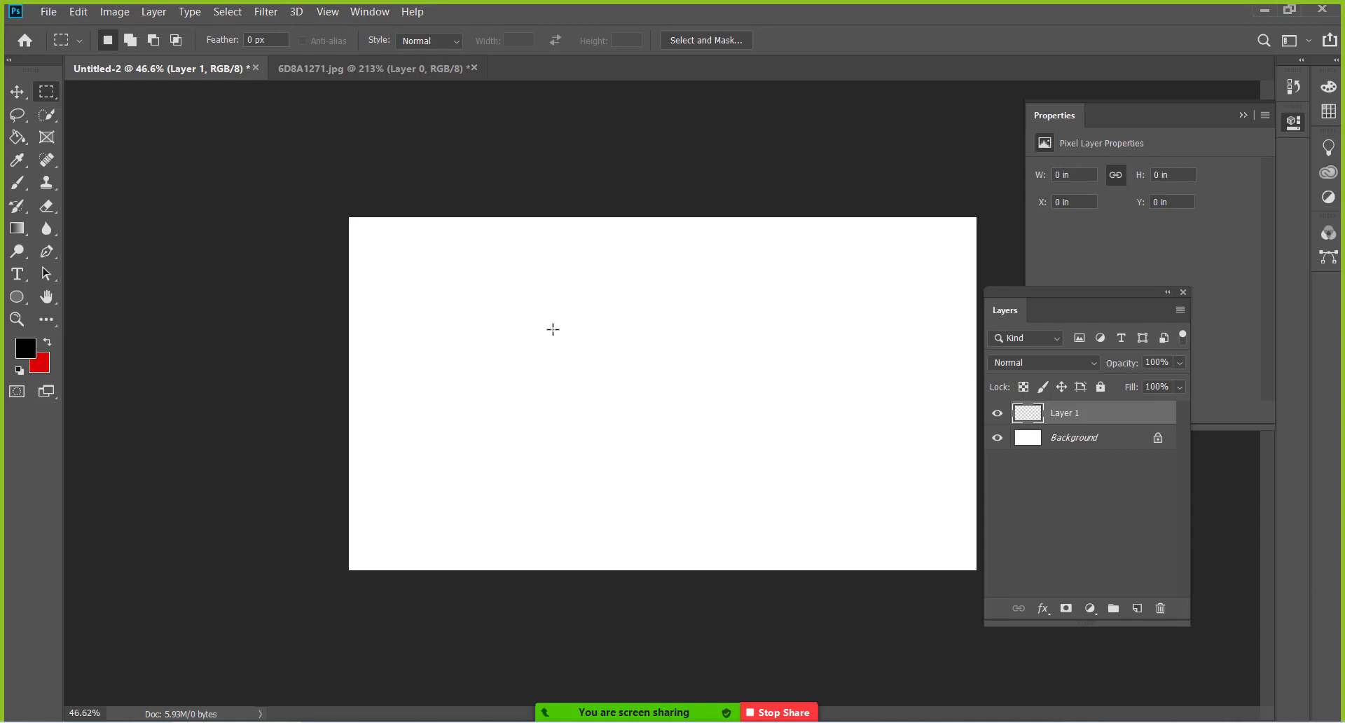
pyautogui.scroll(2, 553, 330)
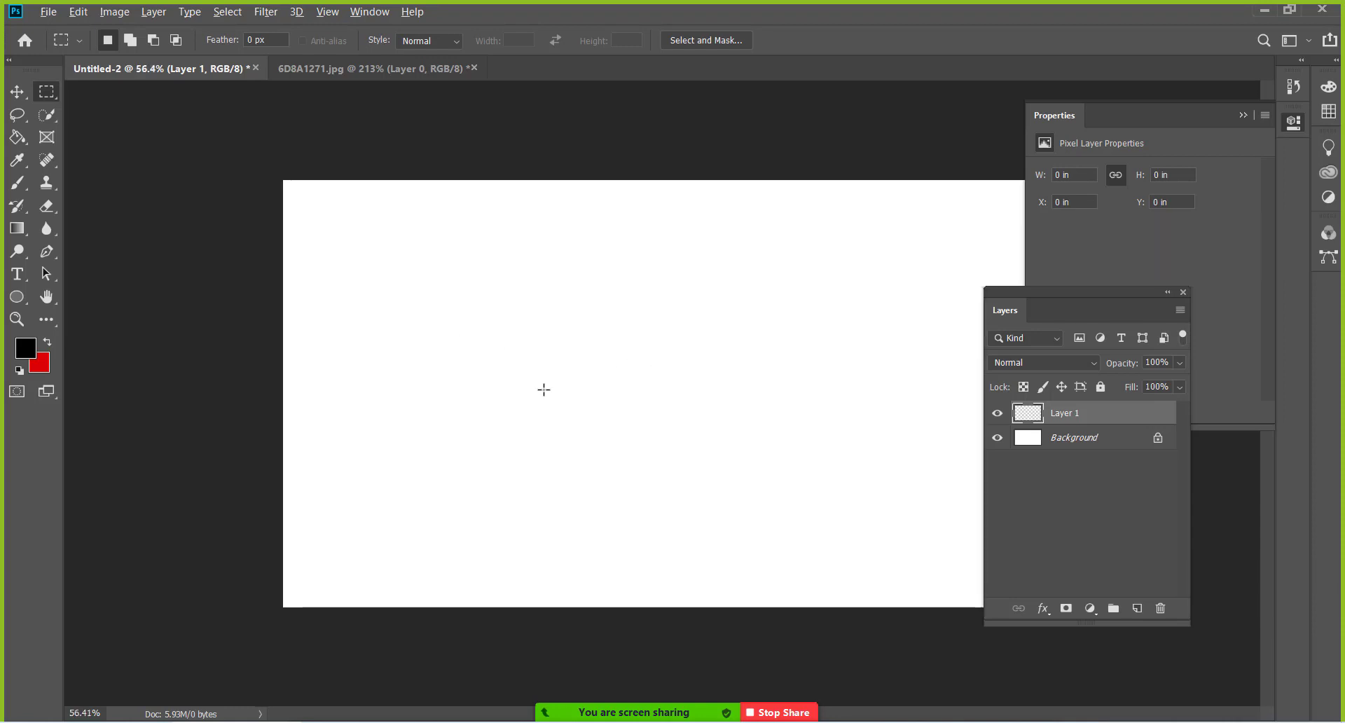
pyautogui.scroll(1, 543, 390)
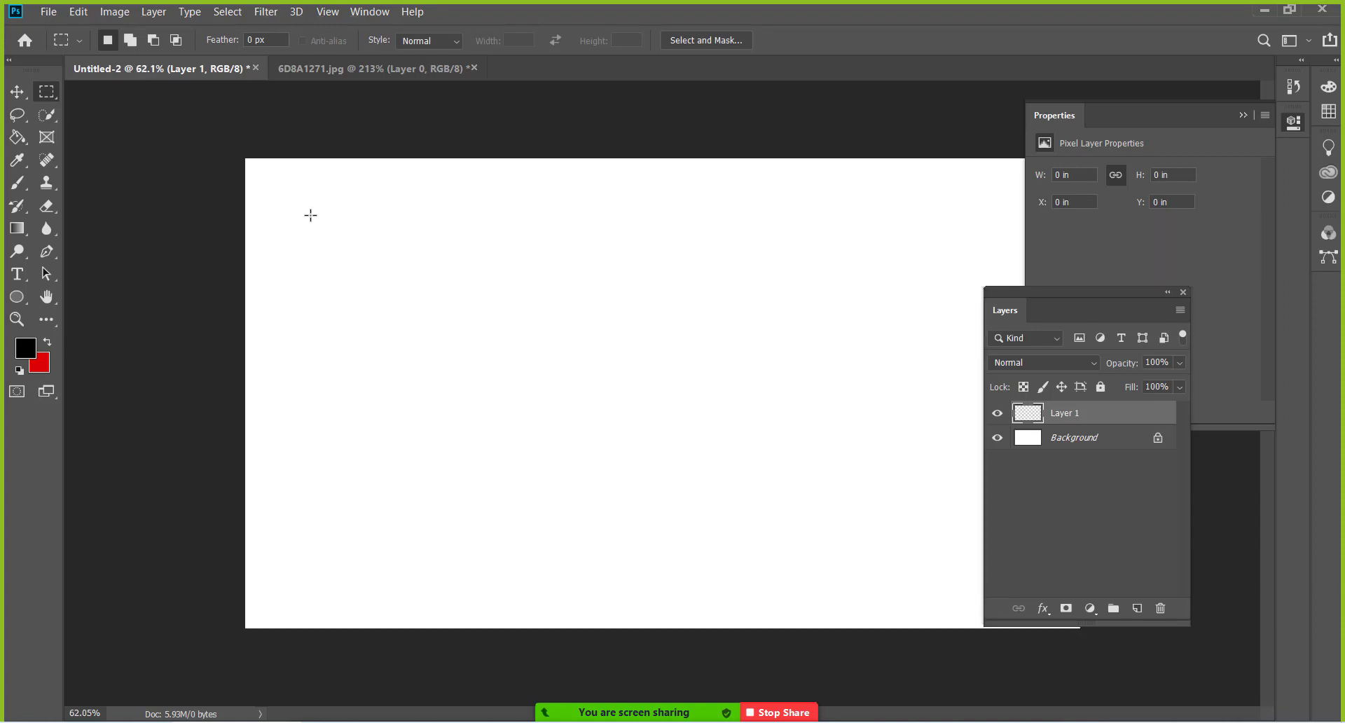
pyautogui.moveTo(311, 215); pyautogui.dragTo(459, 324)
pyautogui.moveTo(541, 234); pyautogui.dragTo(700, 347)
# Step: In Add to selection mode, join a second rectangle and add a separate tall one on the right
pyautogui.click(129, 41)
pyautogui.moveTo(572, 267); pyautogui.dragTo(403, 310)
pyautogui.moveTo(283, 196)
pyautogui.mouseDown()
pyautogui.moveTo(432, 383)
pyautogui.moveTo(431, 412)
pyautogui.mouseUp()
pyautogui.press('Escape')
pyautogui.moveTo(870, 336); pyautogui.dragTo(950, 468)
# Step: Switch the selection mode to Subtract from selection and start cutting a rectangle away
pyautogui.click(107, 41)
pyautogui.click(130, 41)
pyautogui.click(153, 40)
pyautogui.moveTo(486, 454); pyautogui.dragTo(242, 332)
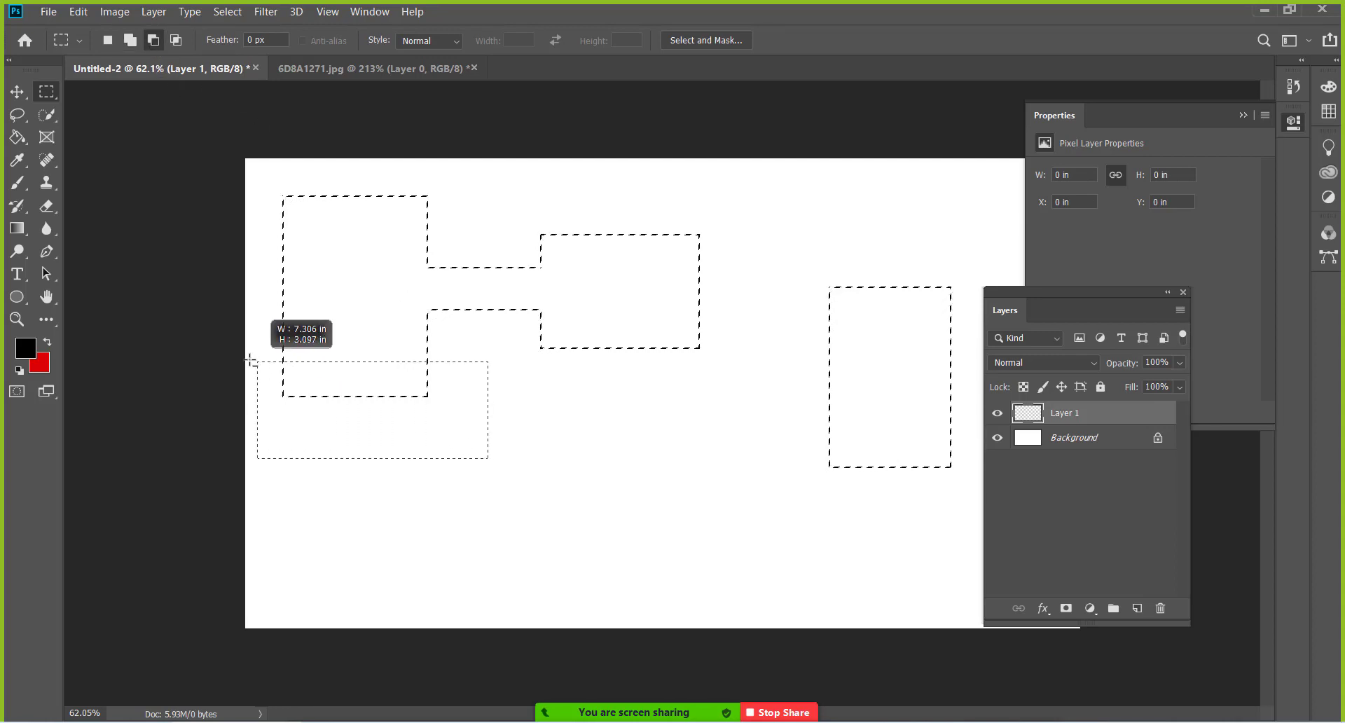
# Step: Subtract a marquee over the lower part of the left rectangle to shorten it
pyautogui.moveTo(242, 332); pyautogui.dragTo(536, 482)
pyautogui.rightClick(536, 481)
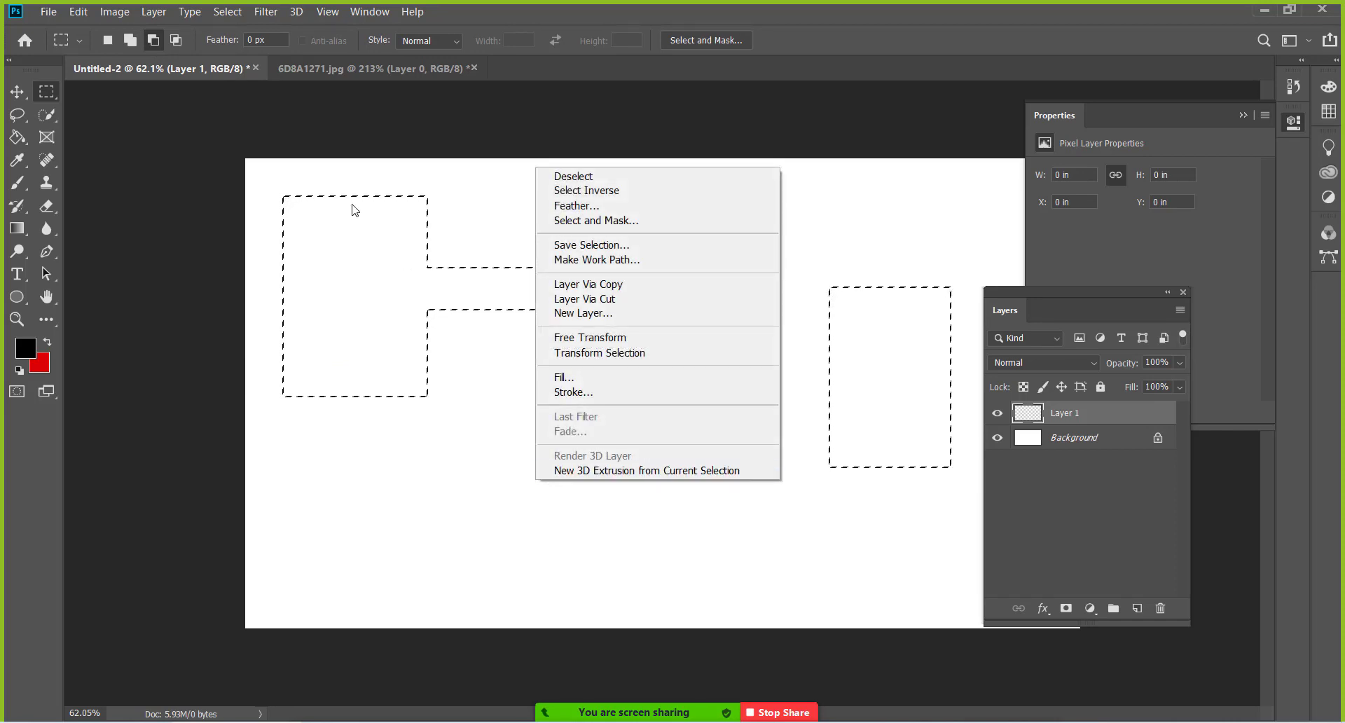
pyautogui.click(277, 124)
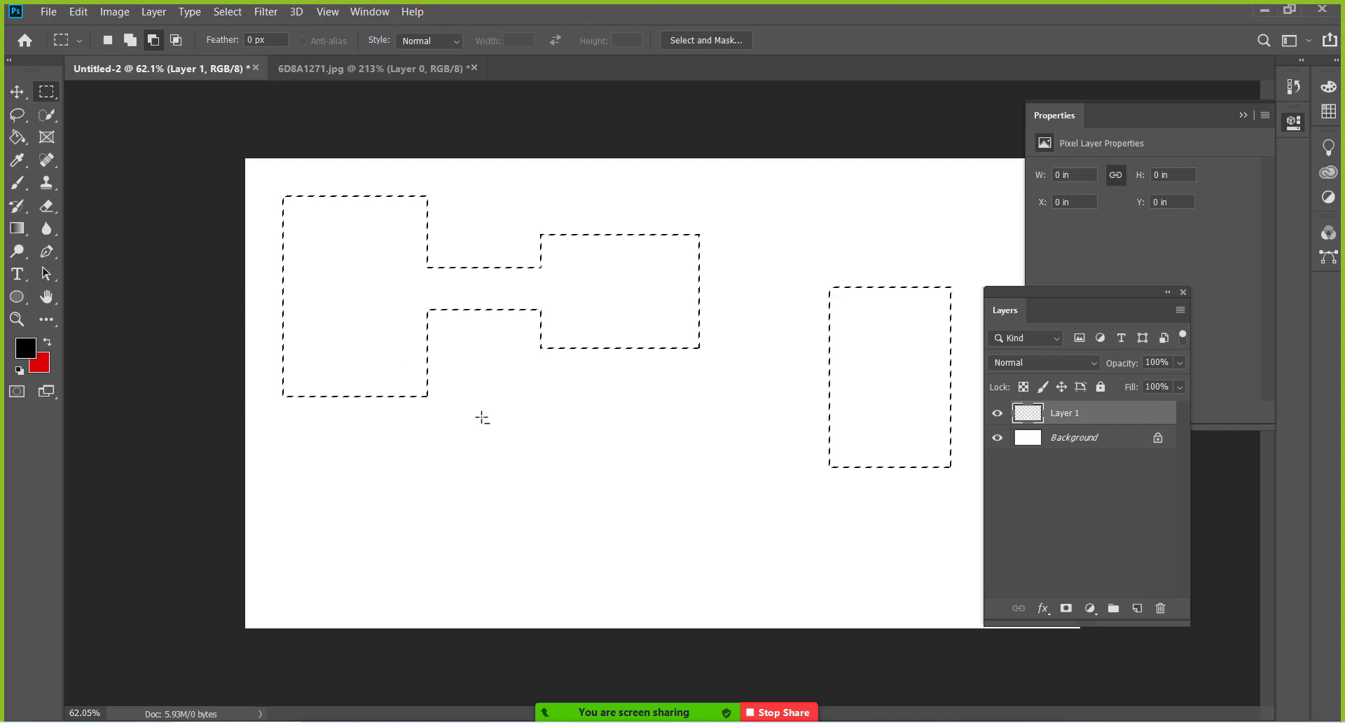
pyautogui.moveTo(479, 433)
pyautogui.mouseDown()
pyautogui.moveTo(299, 374)
pyautogui.moveTo(264, 335)
pyautogui.mouseUp()
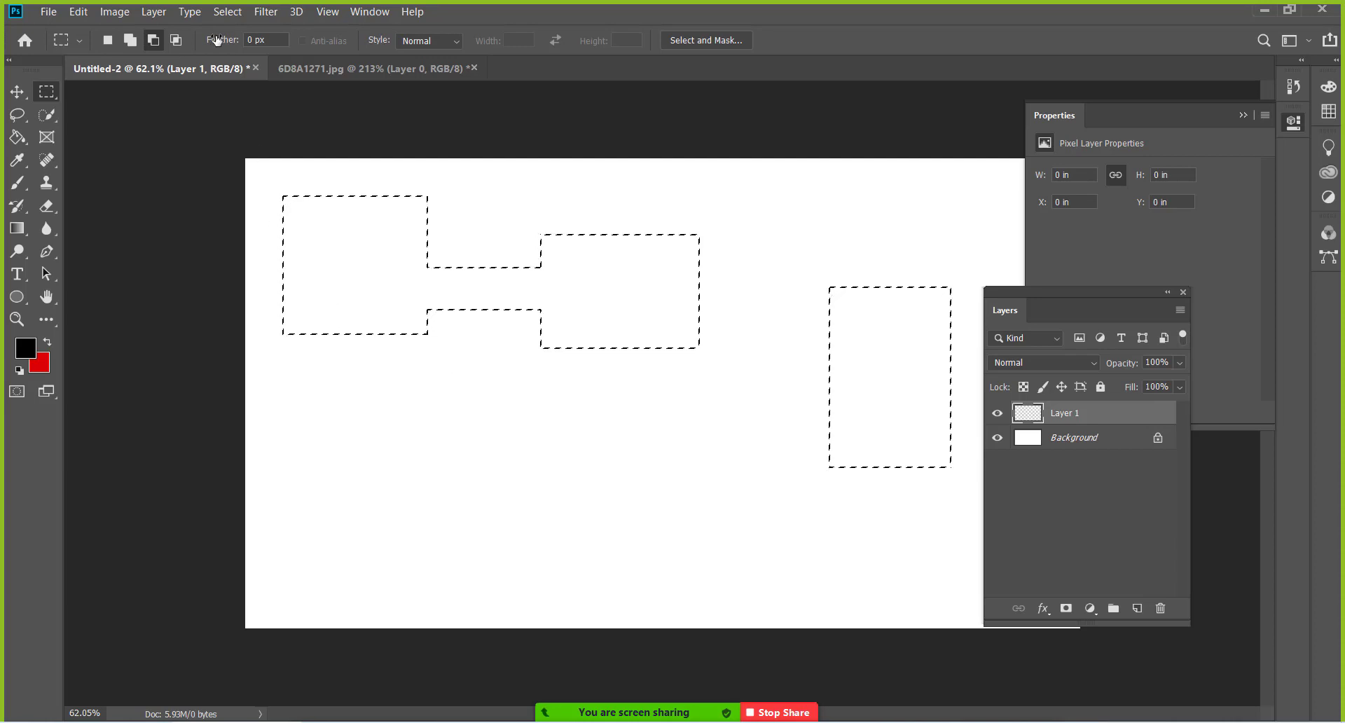
# Step: Subtract the right part and the tall rectangle, then intersect with a new rectangle
pyautogui.click(154, 40)
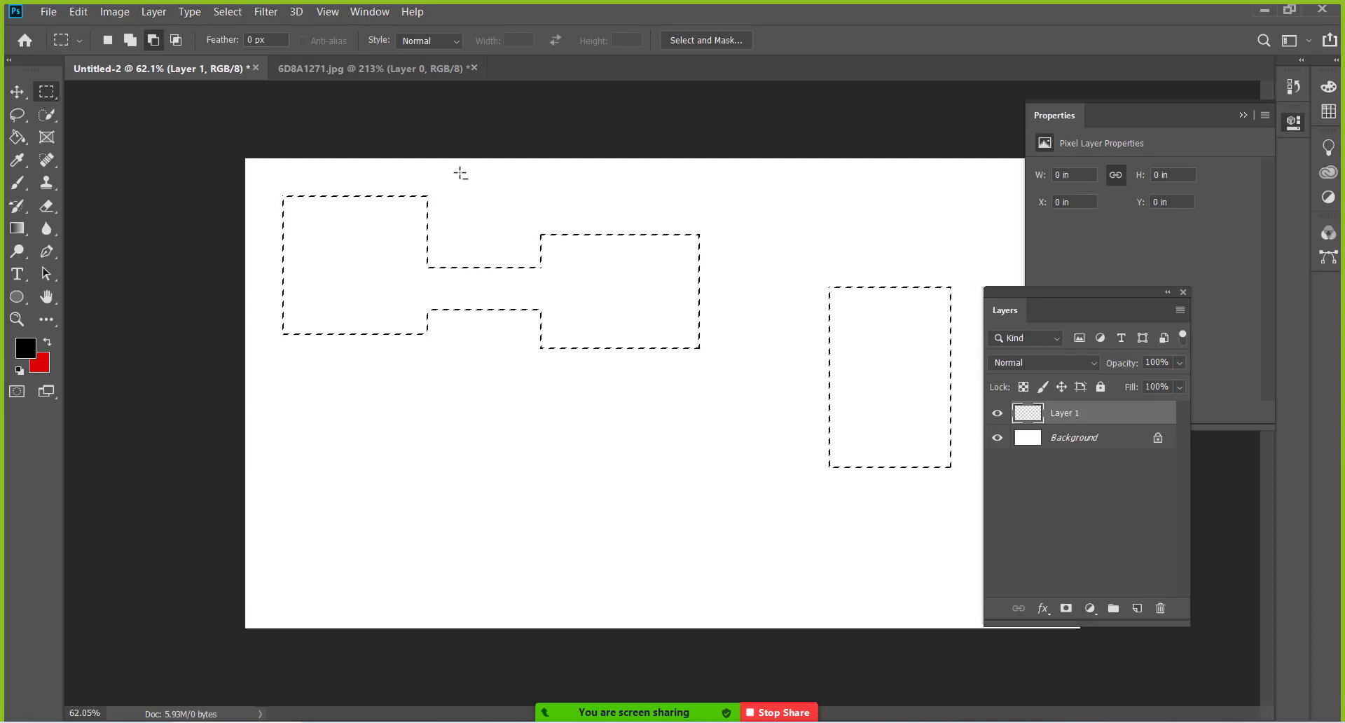
pyautogui.moveTo(457, 168); pyautogui.dragTo(750, 414)
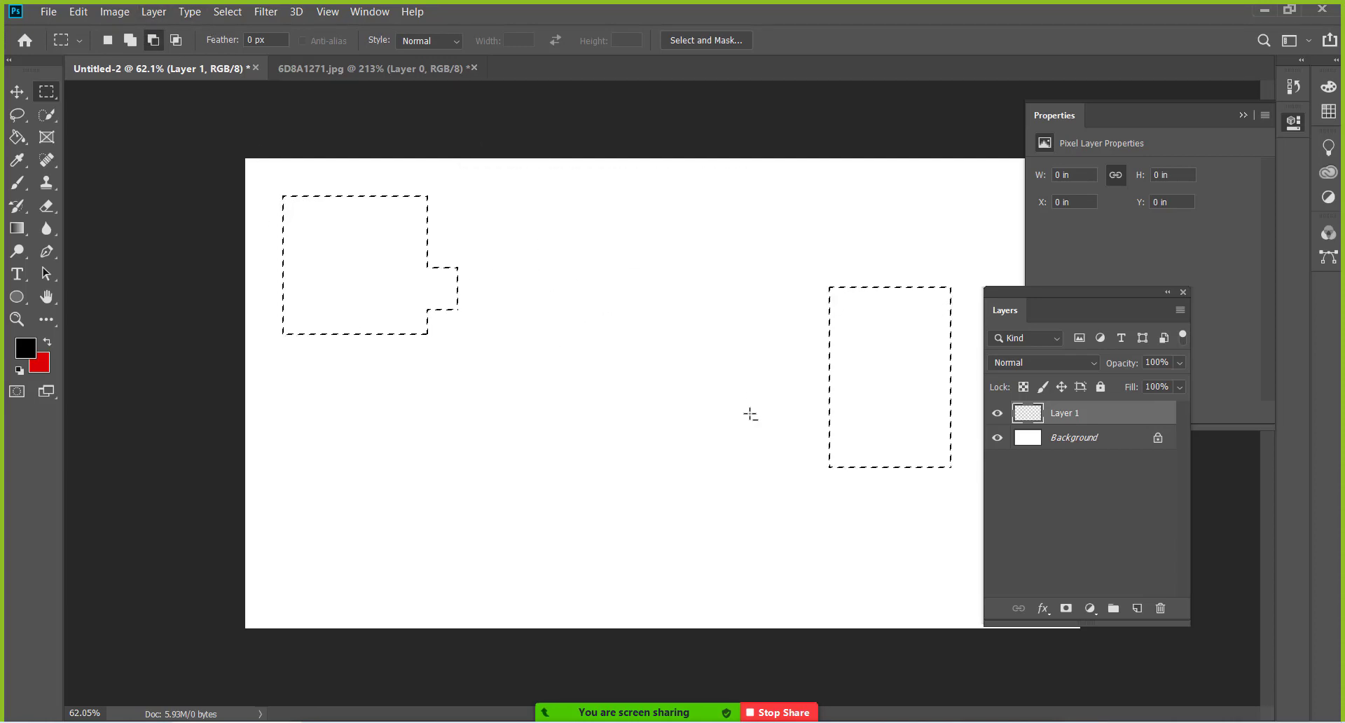
pyautogui.moveTo(738, 217); pyautogui.dragTo(979, 521)
pyautogui.click(176, 40)
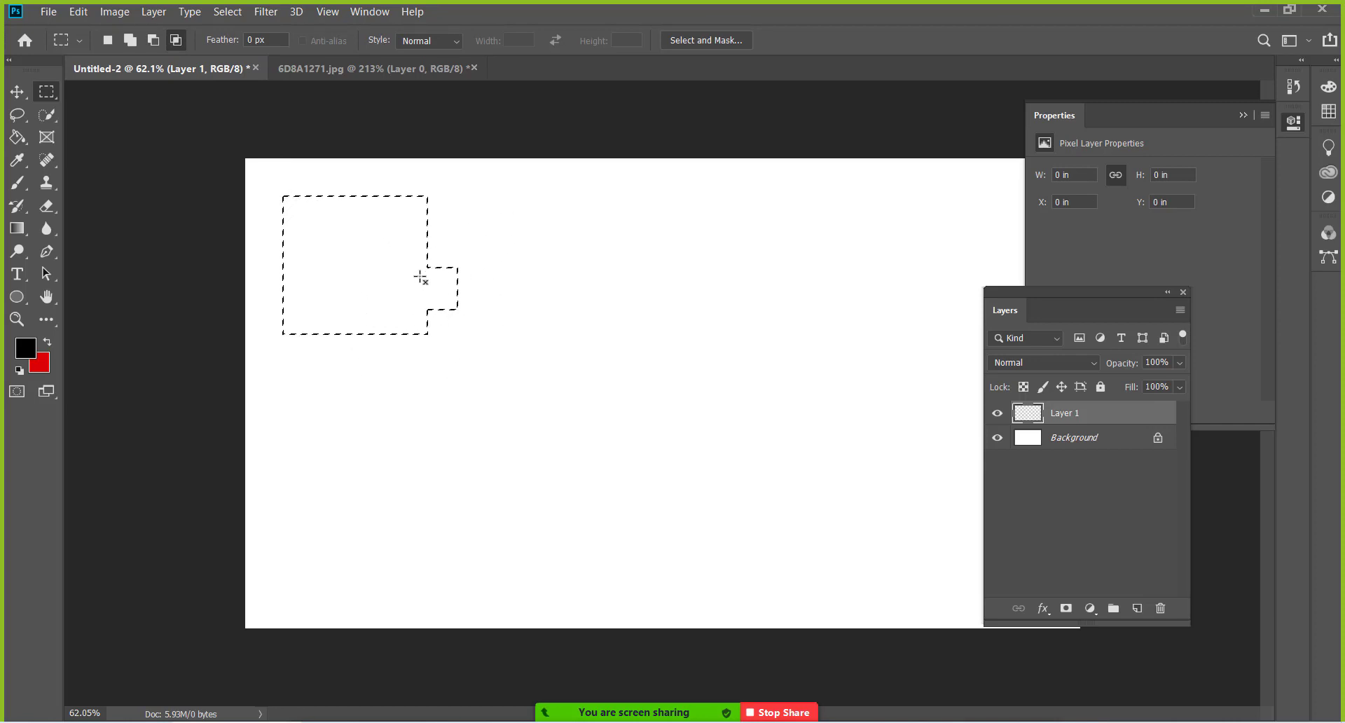
pyautogui.moveTo(538, 200); pyautogui.dragTo(353, 357)
# Step: Subtract the entire remaining selection and dismiss the no-pixels-selected warning
pyautogui.click(154, 40)
pyautogui.moveTo(309, 176); pyautogui.dragTo(634, 510)
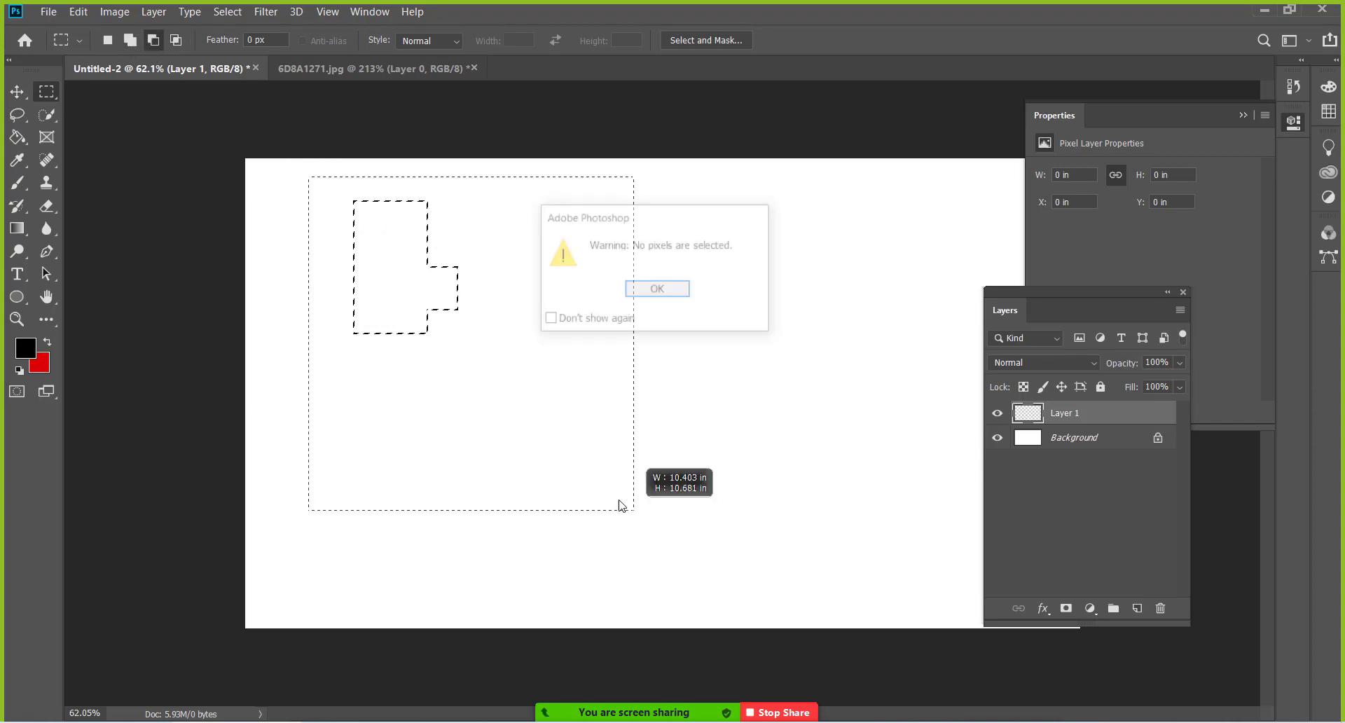
pyautogui.click(661, 295)
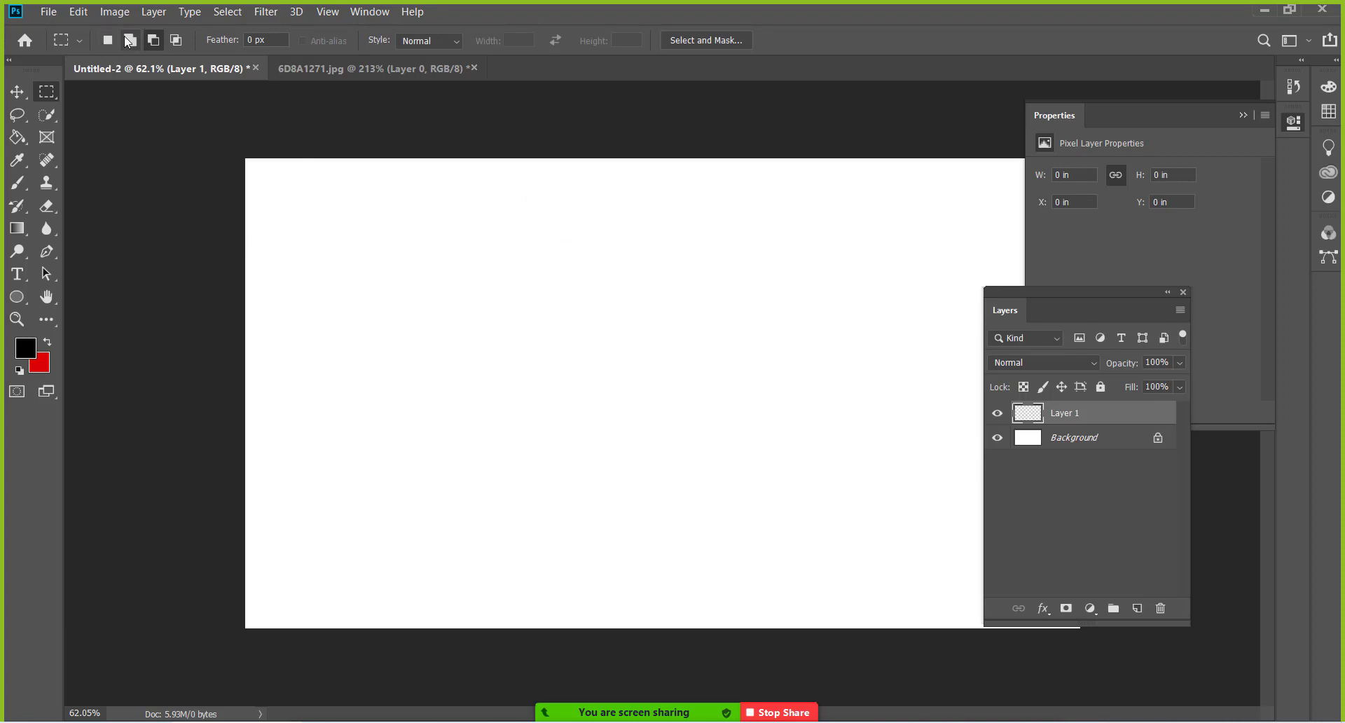
# Step: Add a fresh rectangular selection and intersect it with an overlapping rectangle
pyautogui.click(130, 40)
pyautogui.moveTo(366, 243); pyautogui.dragTo(547, 379)
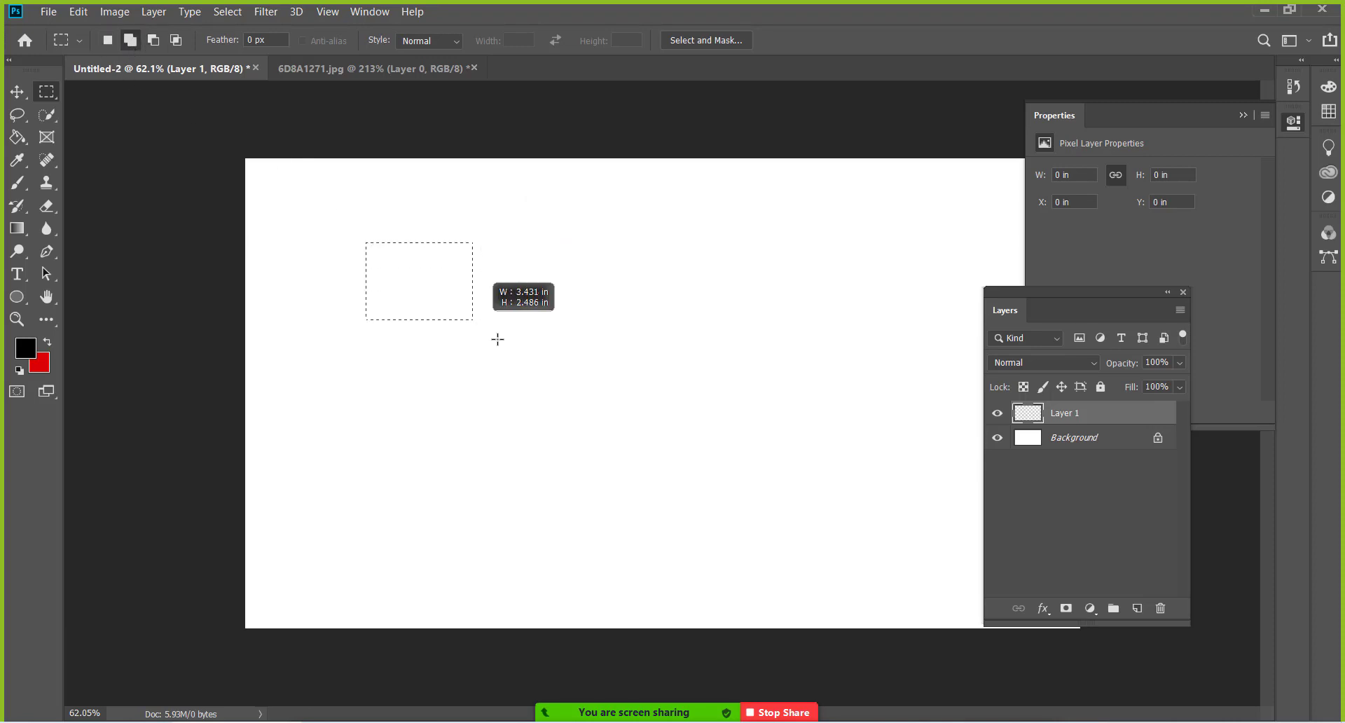
pyautogui.click(175, 41)
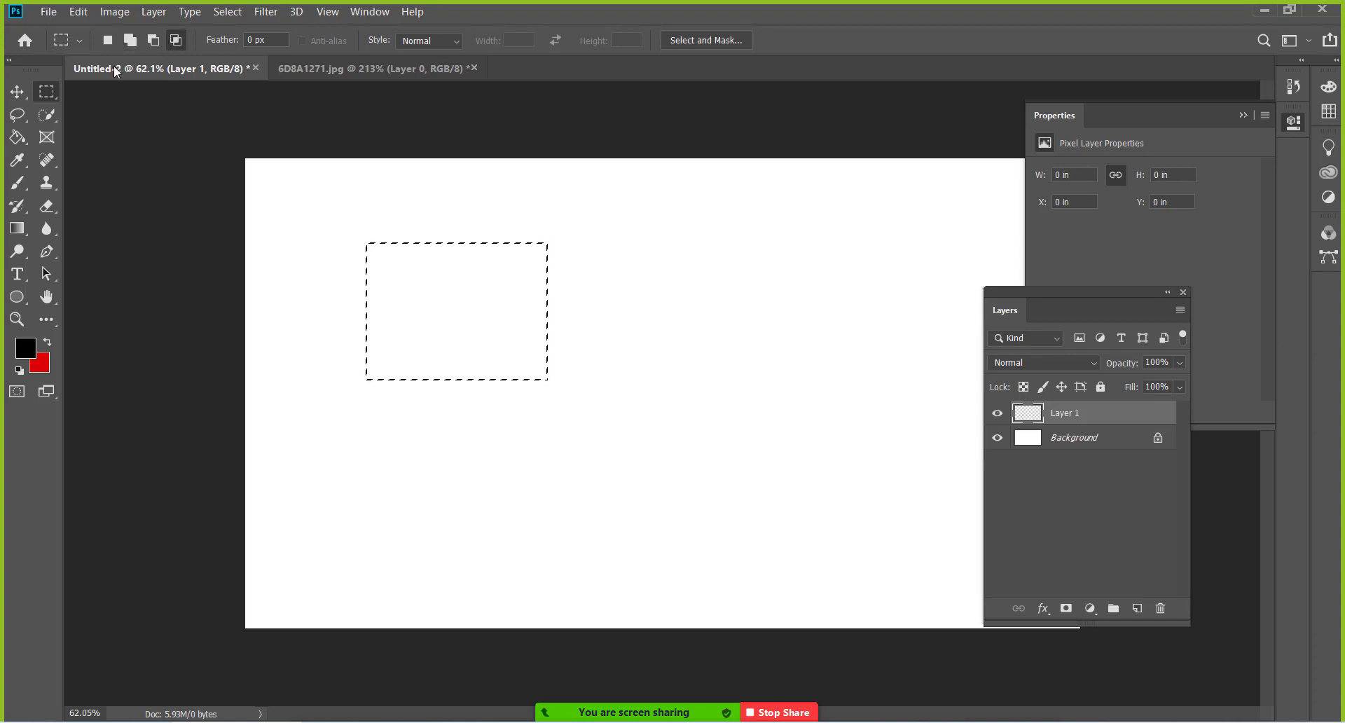
pyautogui.moveTo(601, 294)
pyautogui.mouseDown()
pyautogui.moveTo(438, 427)
pyautogui.moveTo(455, 427)
pyautogui.mouseUp()
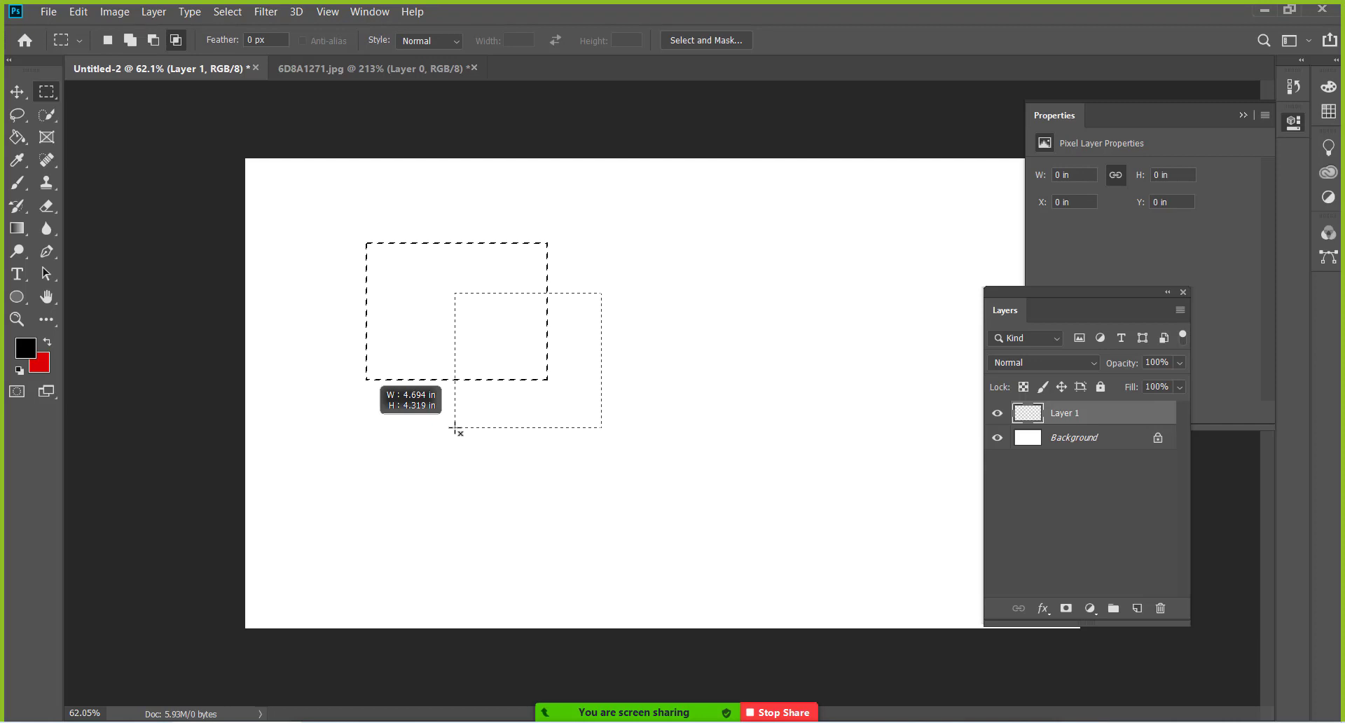
pyautogui.moveTo(455, 428); pyautogui.dragTo(455, 428)
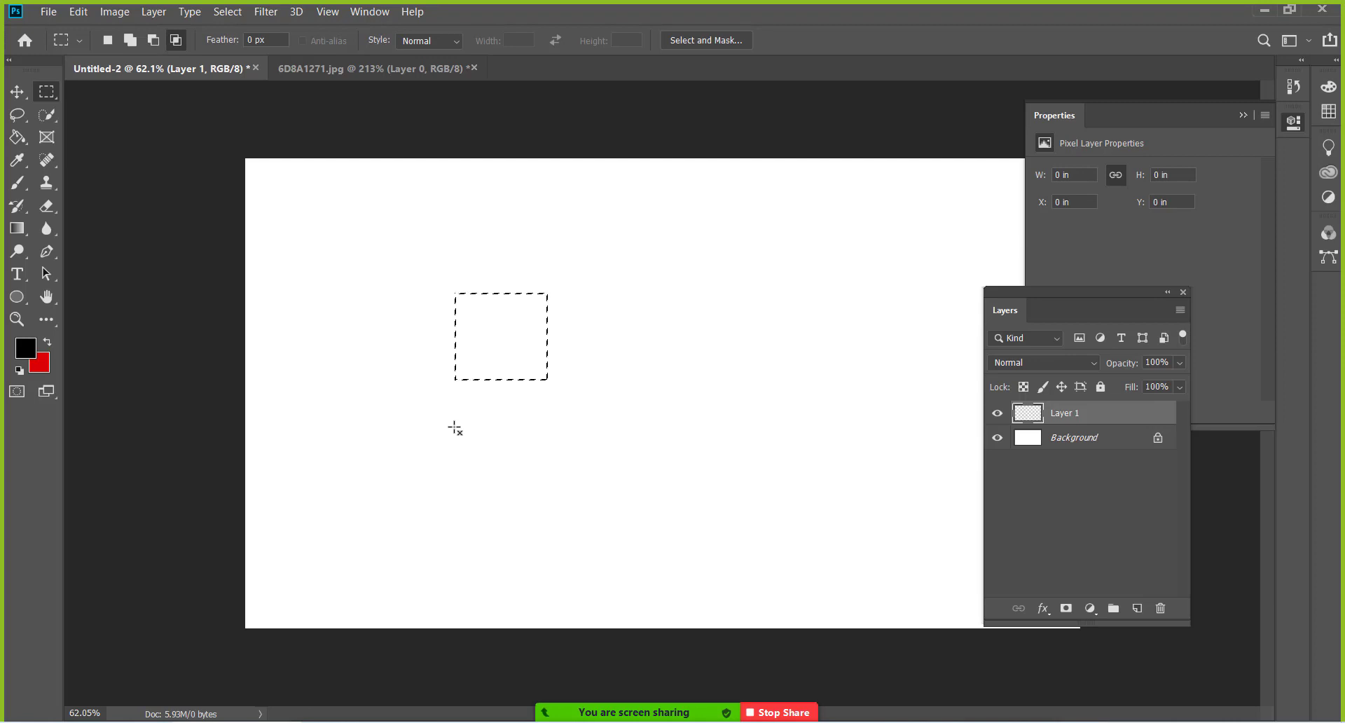
# Step: Deselect everything via the canvas menu and set the marquee back to new-selection mode
pyautogui.press('v')
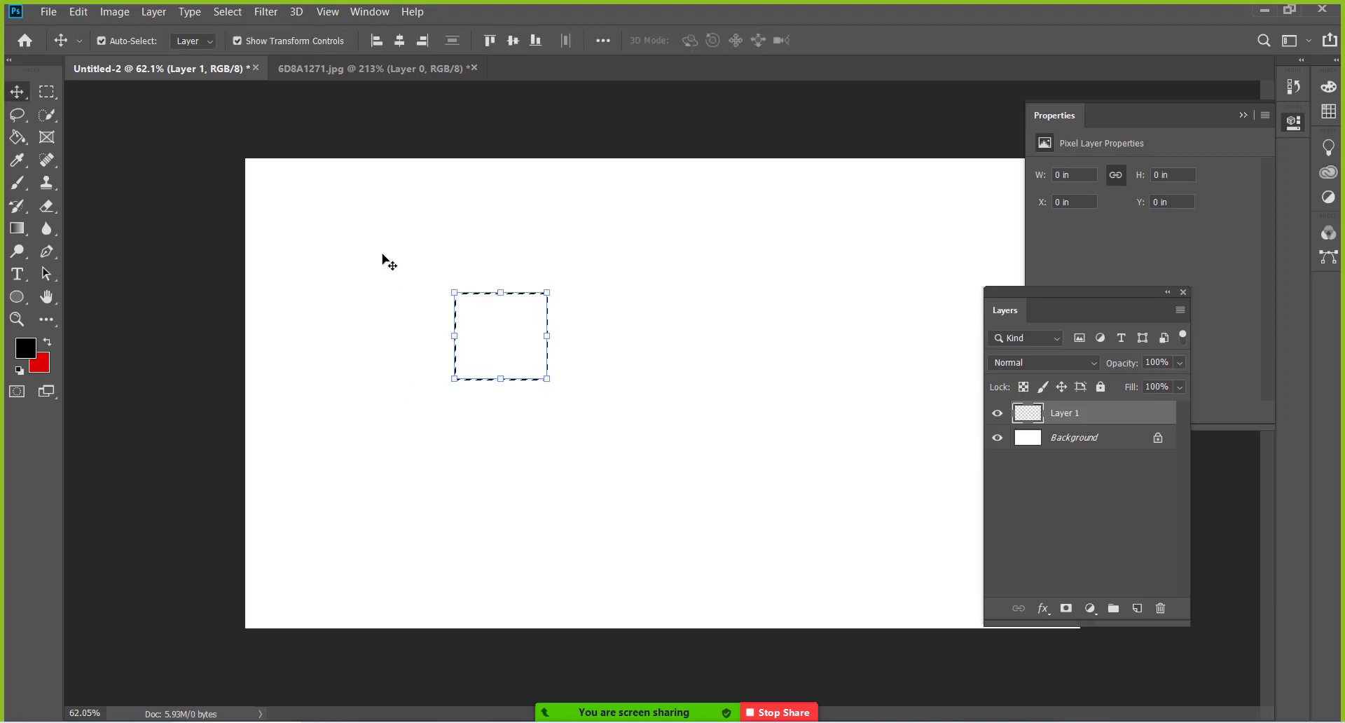
pyautogui.press('m')
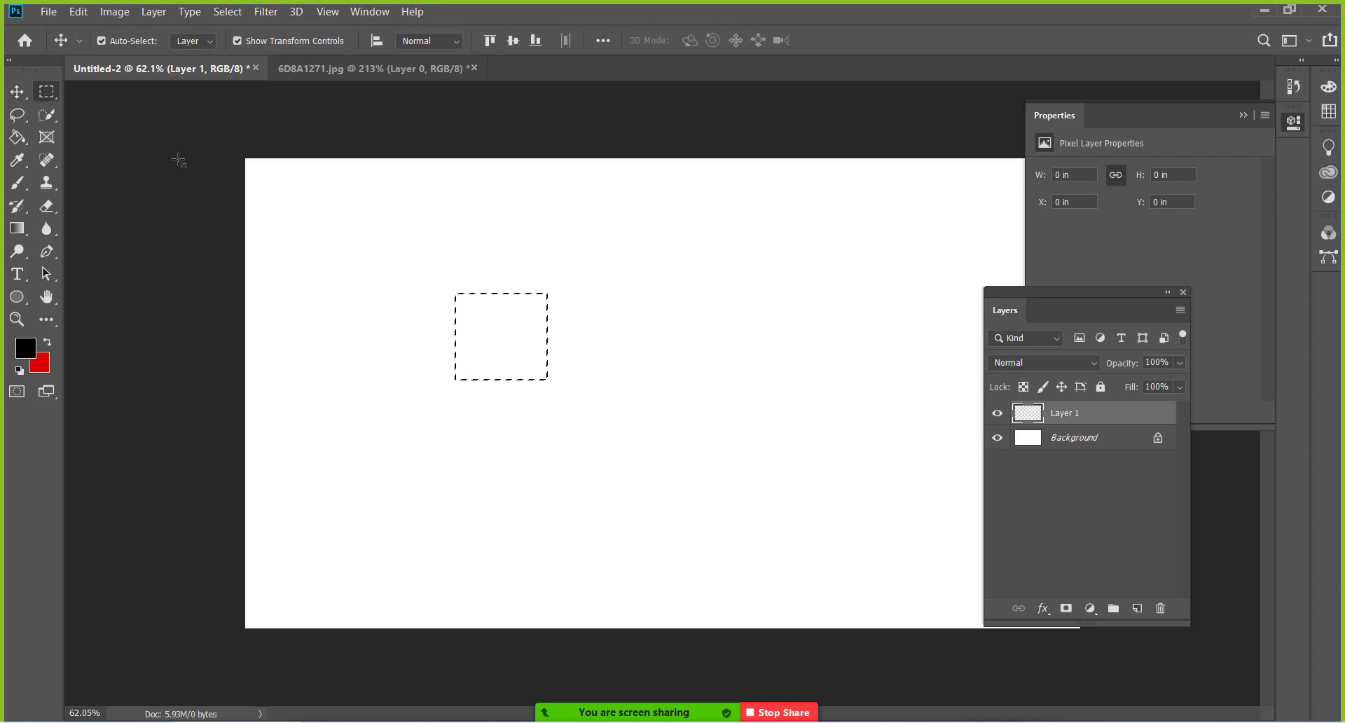
pyautogui.rightClick(465, 338)
pyautogui.click(484, 342)
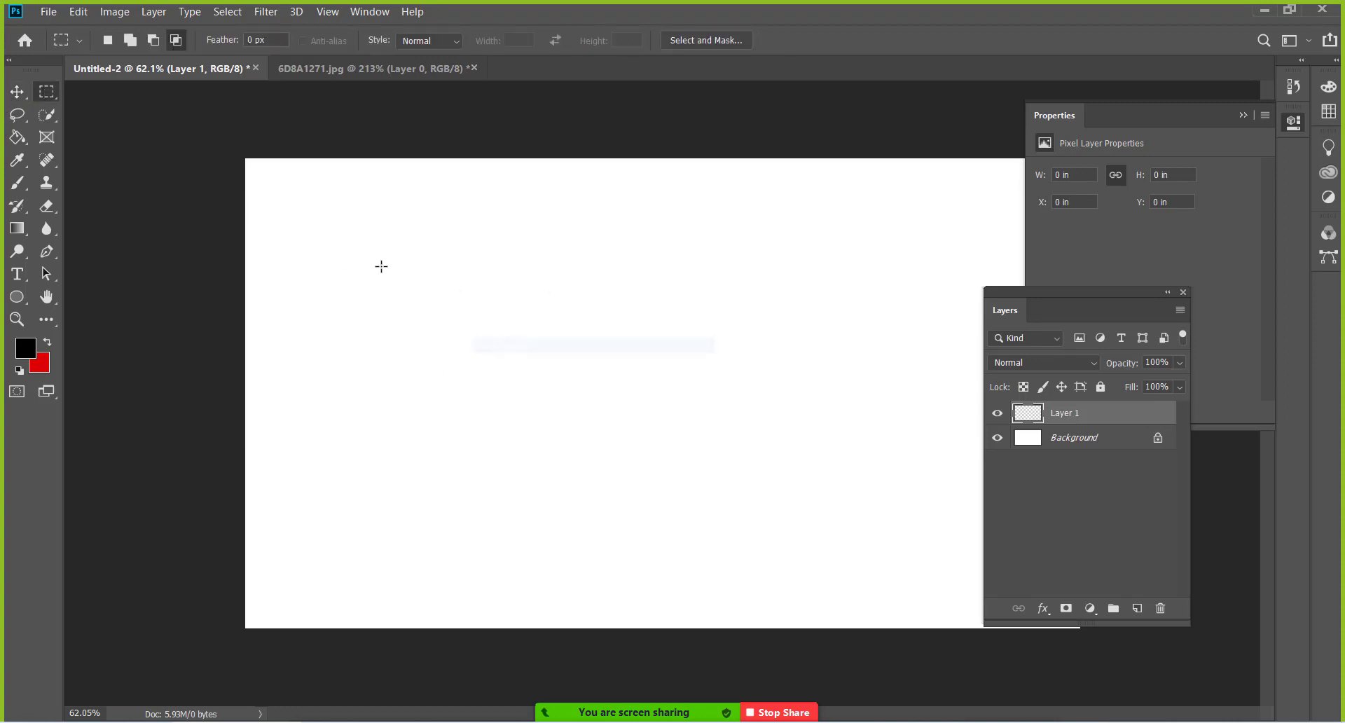
pyautogui.click(108, 42)
pyautogui.click(176, 39)
pyautogui.click(107, 41)
pyautogui.moveTo(338, 226); pyautogui.dragTo(509, 374)
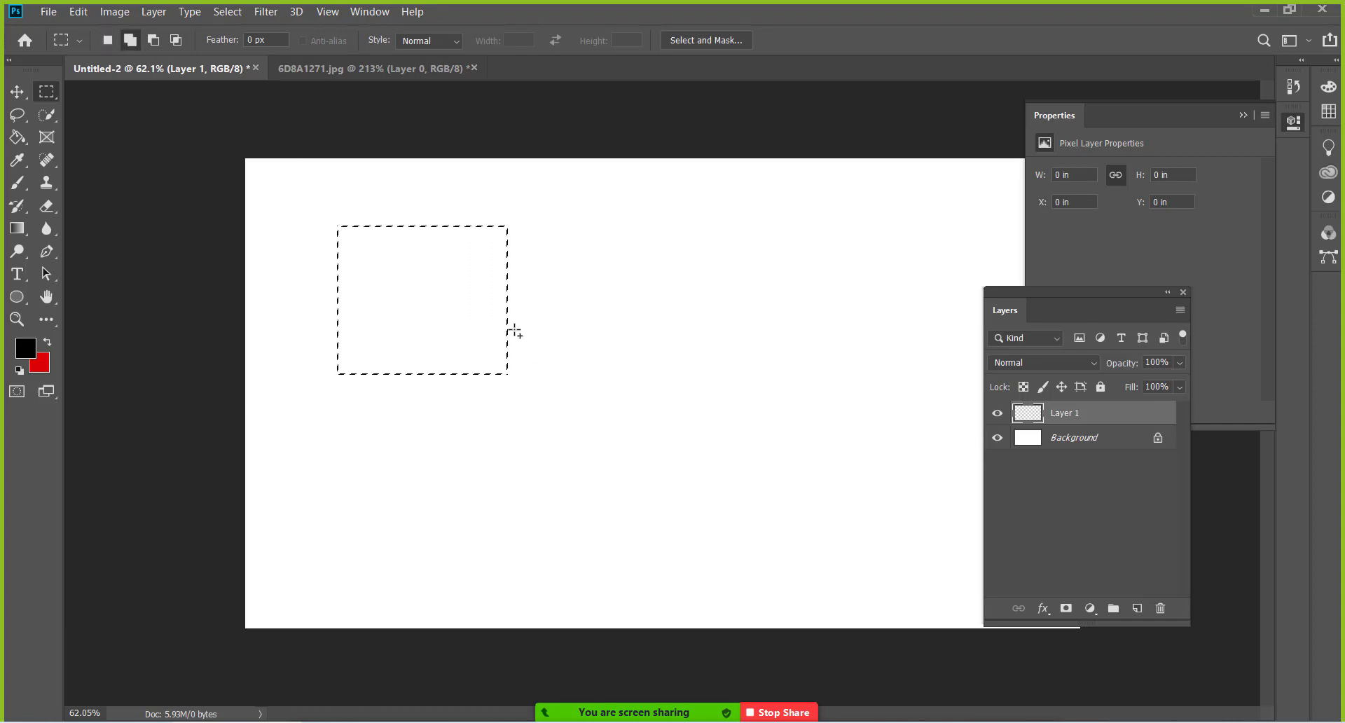
pyautogui.moveTo(581, 303); pyautogui.dragTo(401, 432)
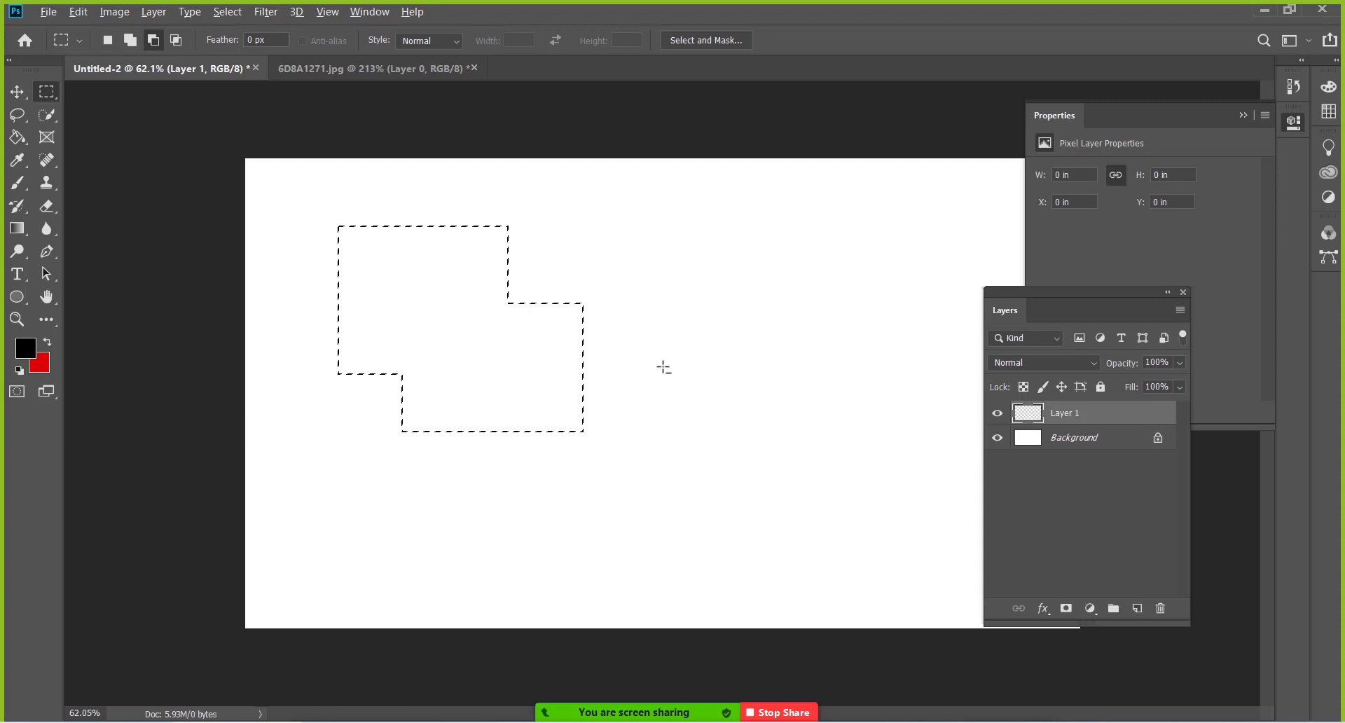
pyautogui.moveTo(673, 361); pyautogui.dragTo(467, 482)
pyautogui.moveTo(616, 239); pyautogui.dragTo(444, 456)
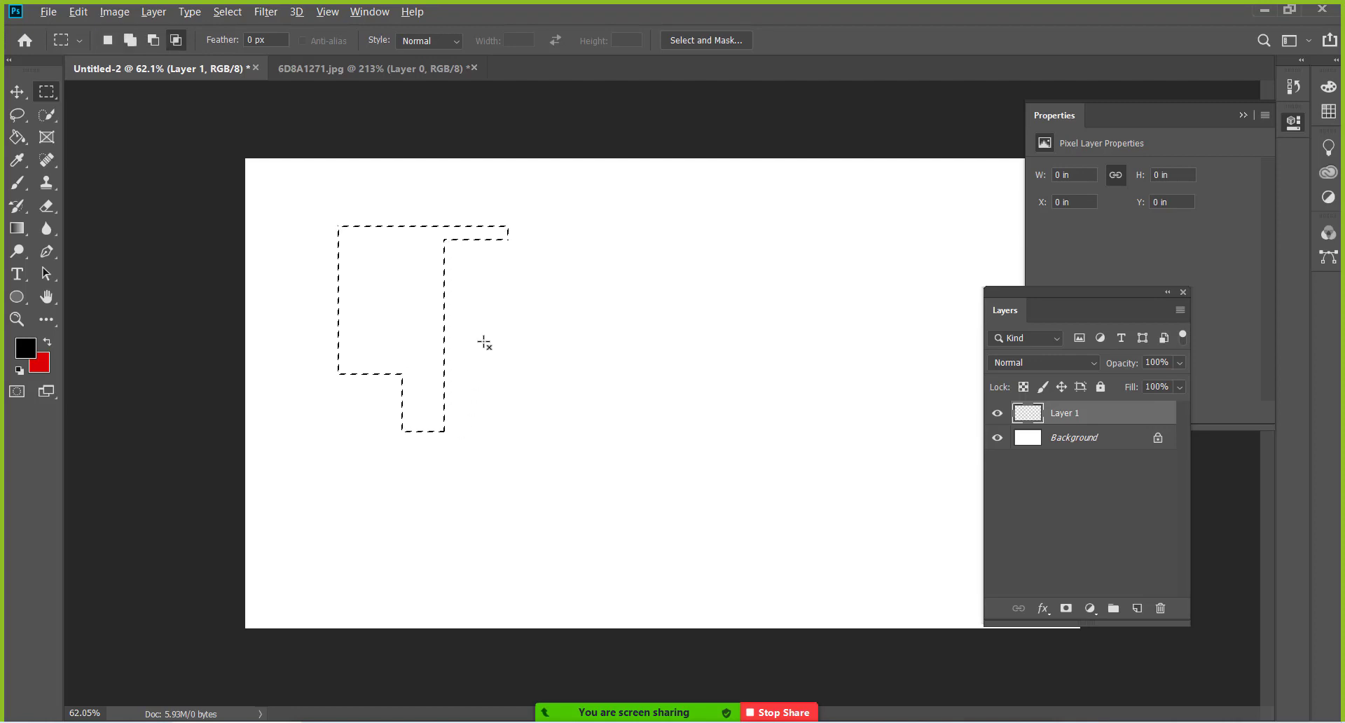
pyautogui.moveTo(504, 307); pyautogui.dragTo(326, 465)
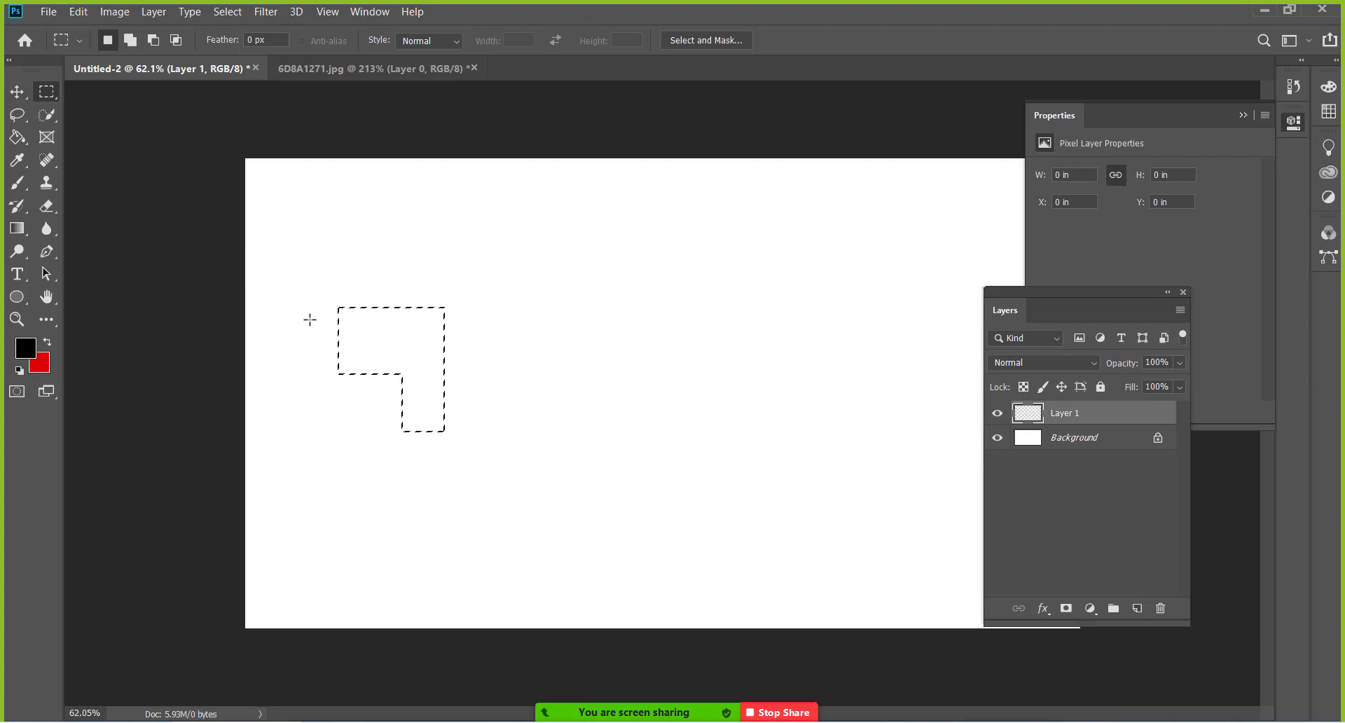
pyautogui.click(17, 91)
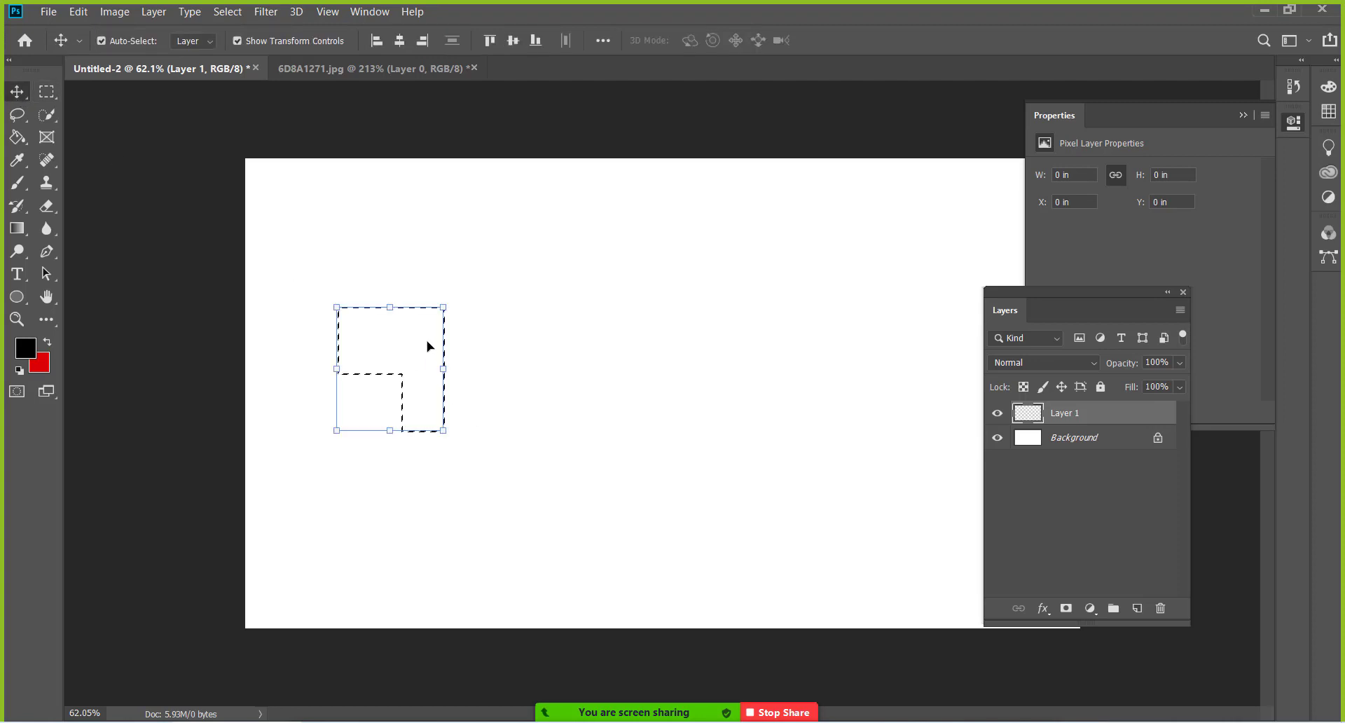
pyautogui.click(44, 94)
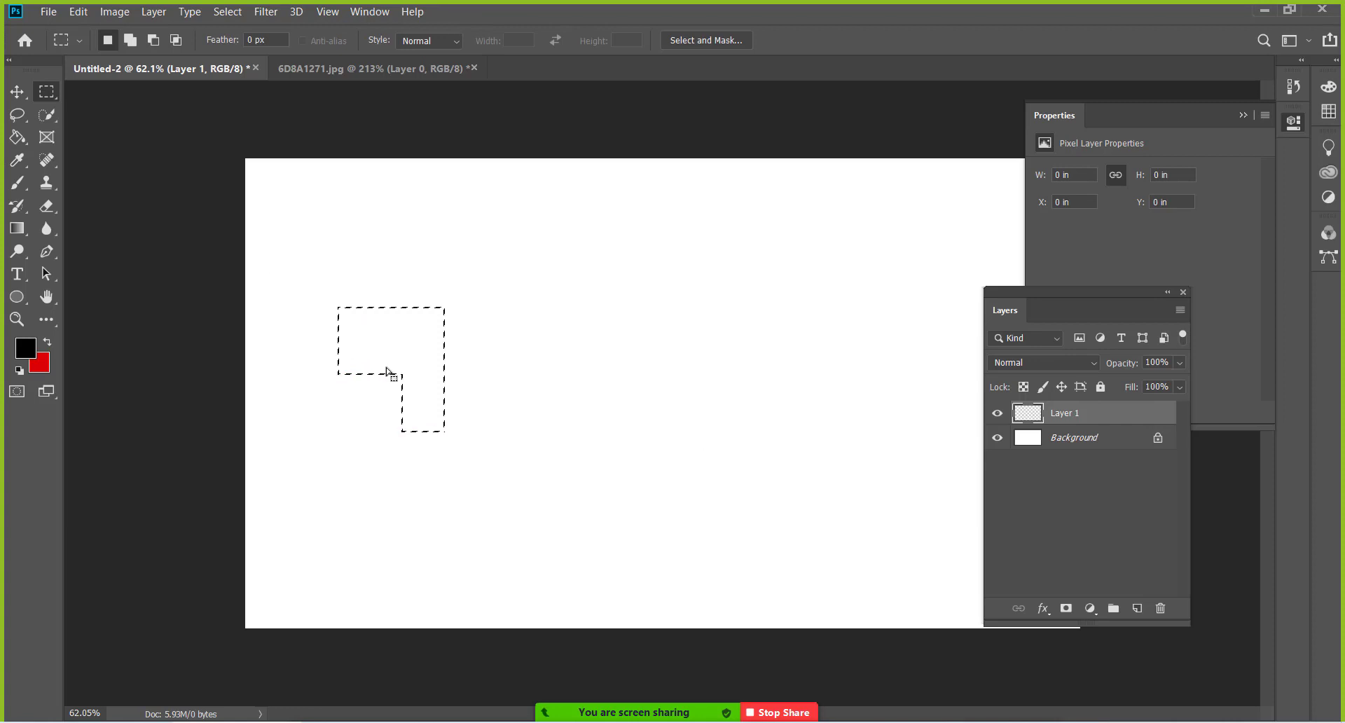
pyautogui.click(387, 318)
# Step: Toggle the Pen tool between Path and Shape modes, then return to the Elliptical Marquee
pyautogui.rightClick(47, 92)
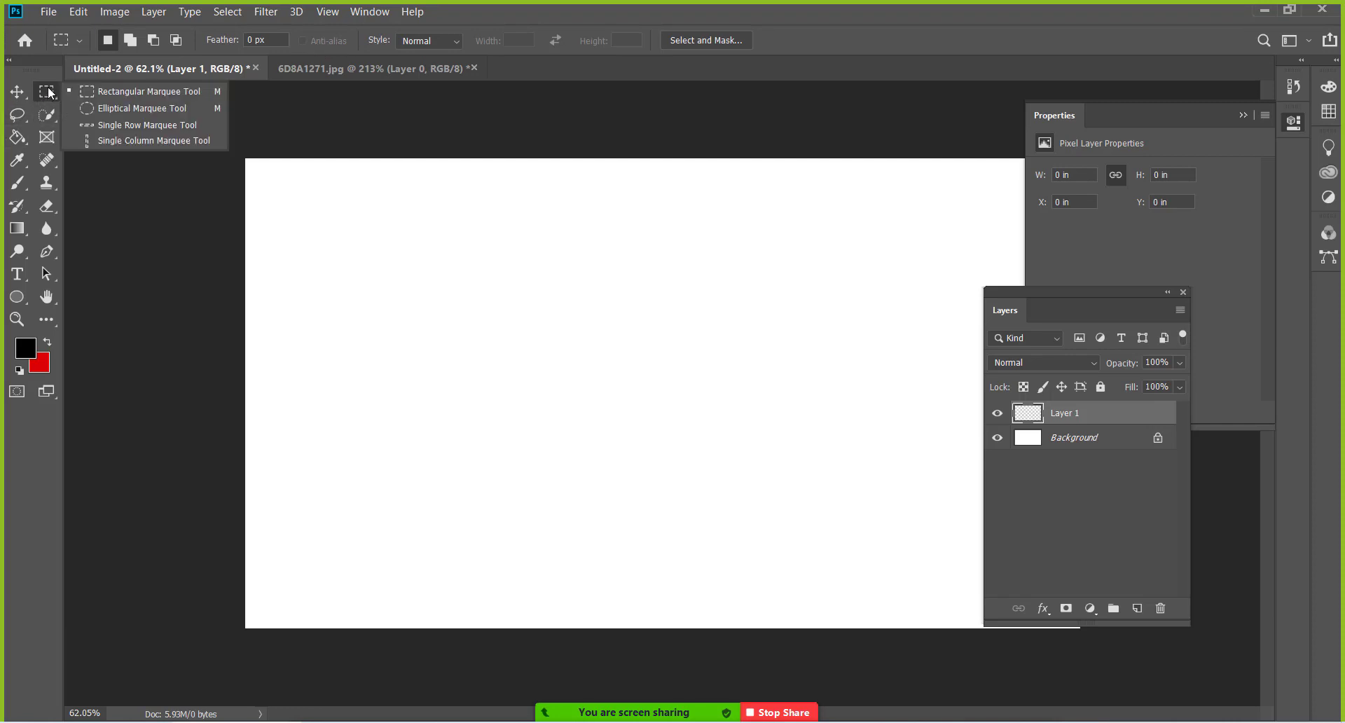
pyautogui.click(150, 110)
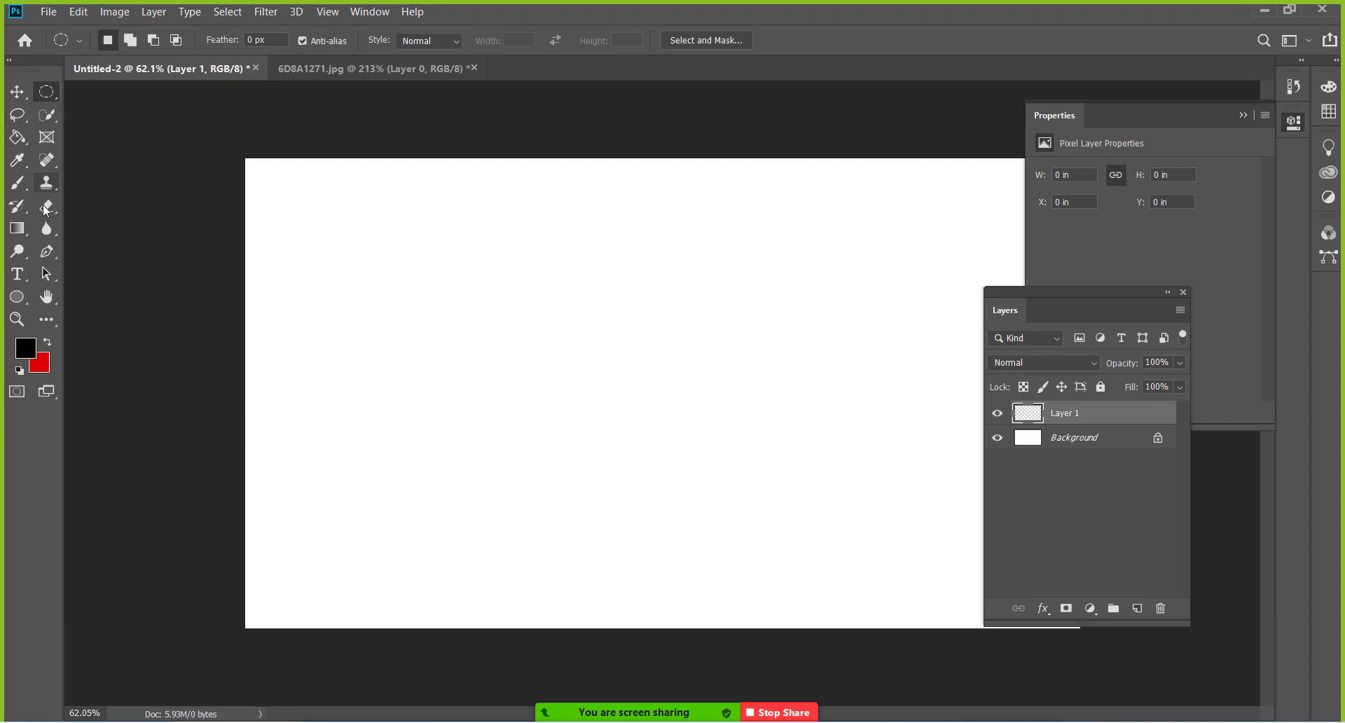
pyautogui.click(48, 256)
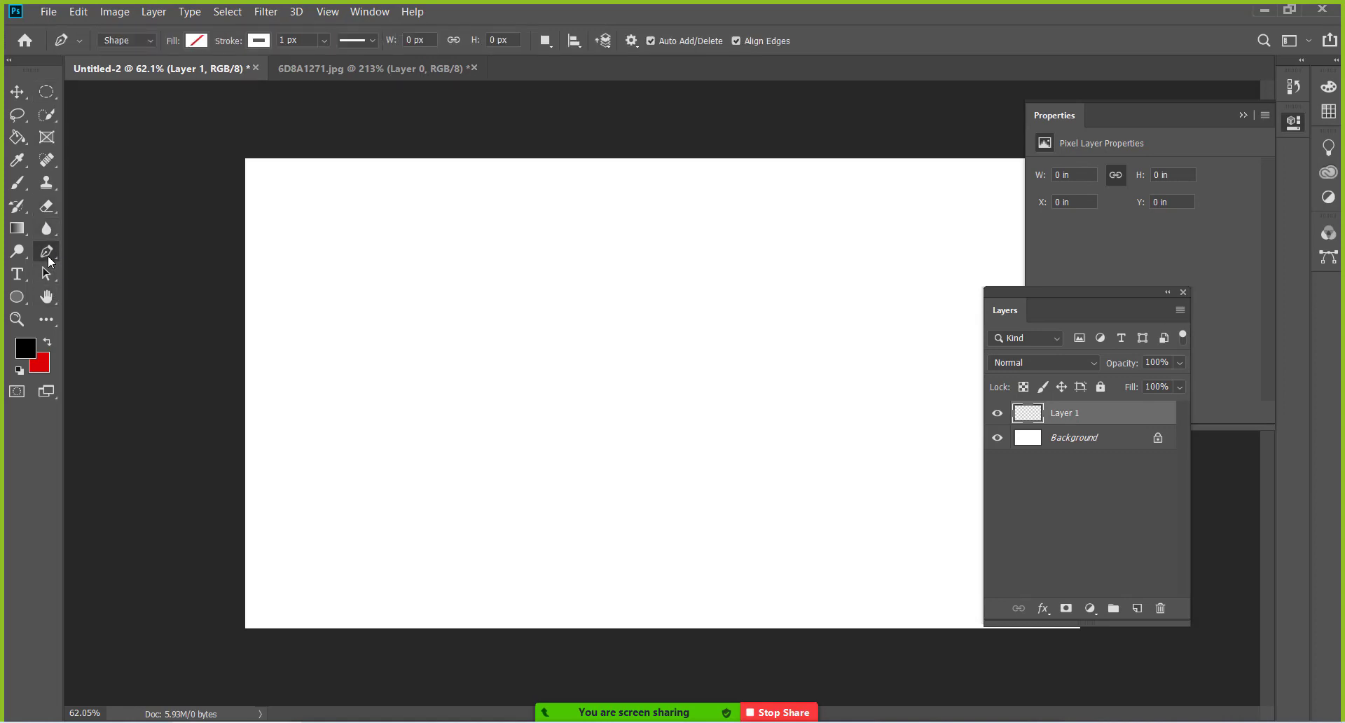
pyautogui.click(123, 42)
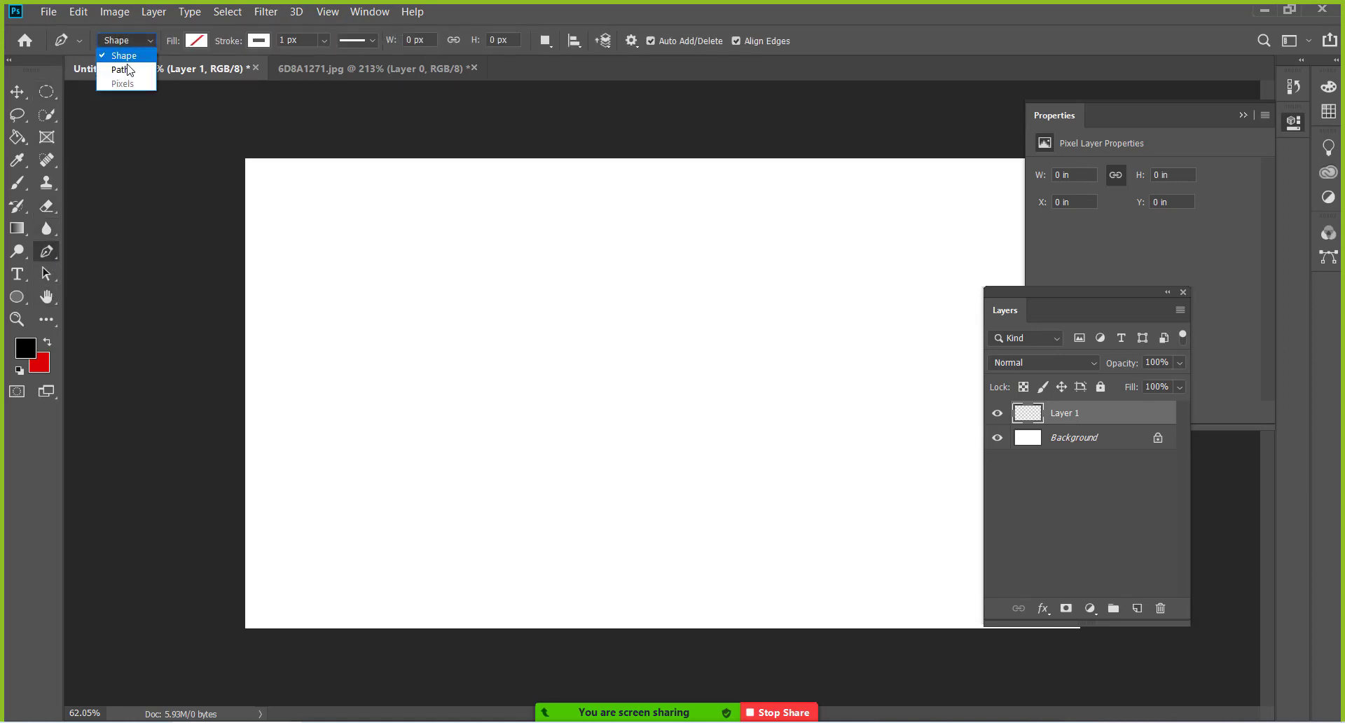
pyautogui.click(128, 66)
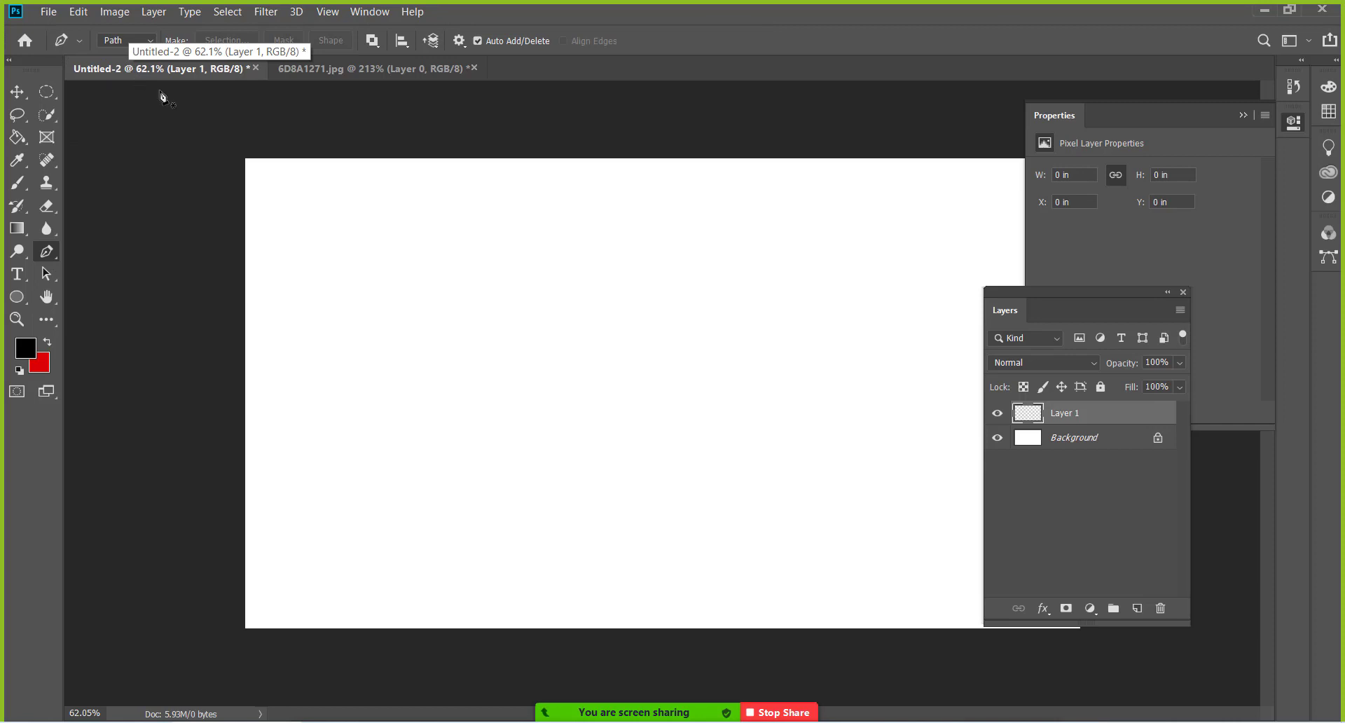
pyautogui.click(126, 40)
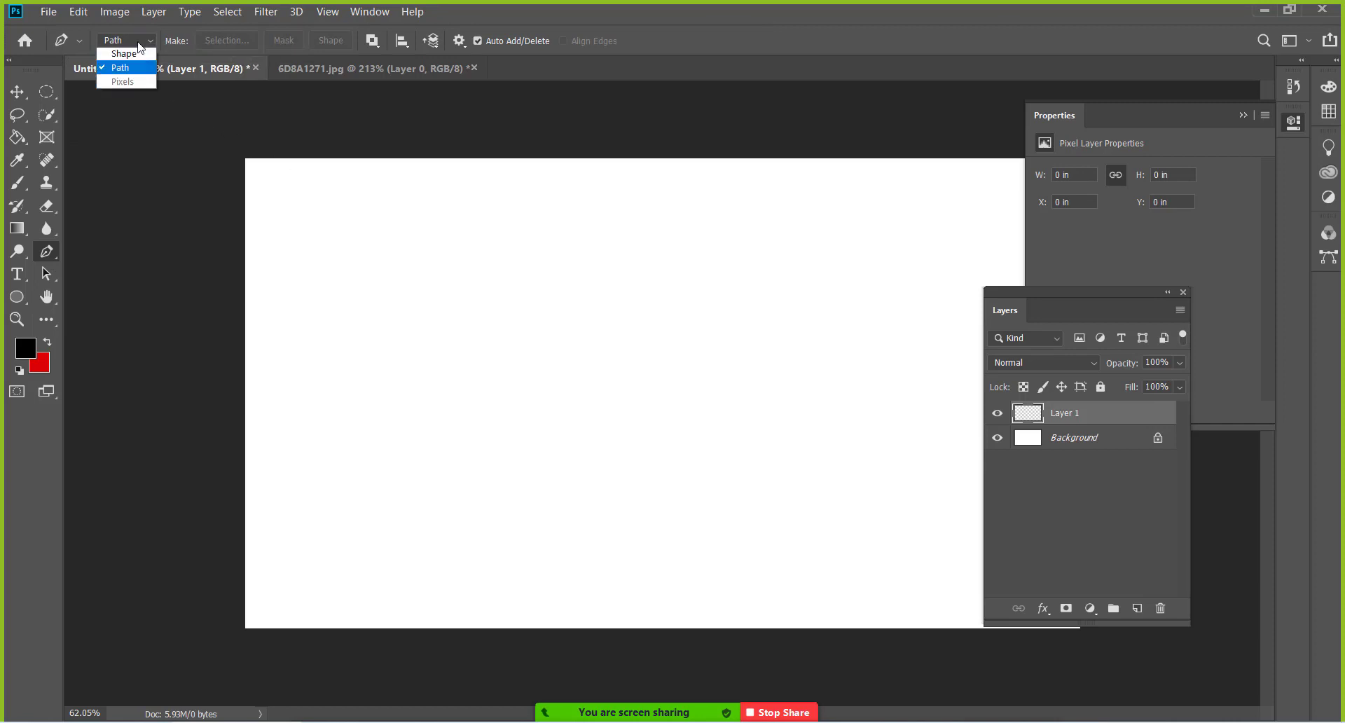
pyautogui.click(47, 92)
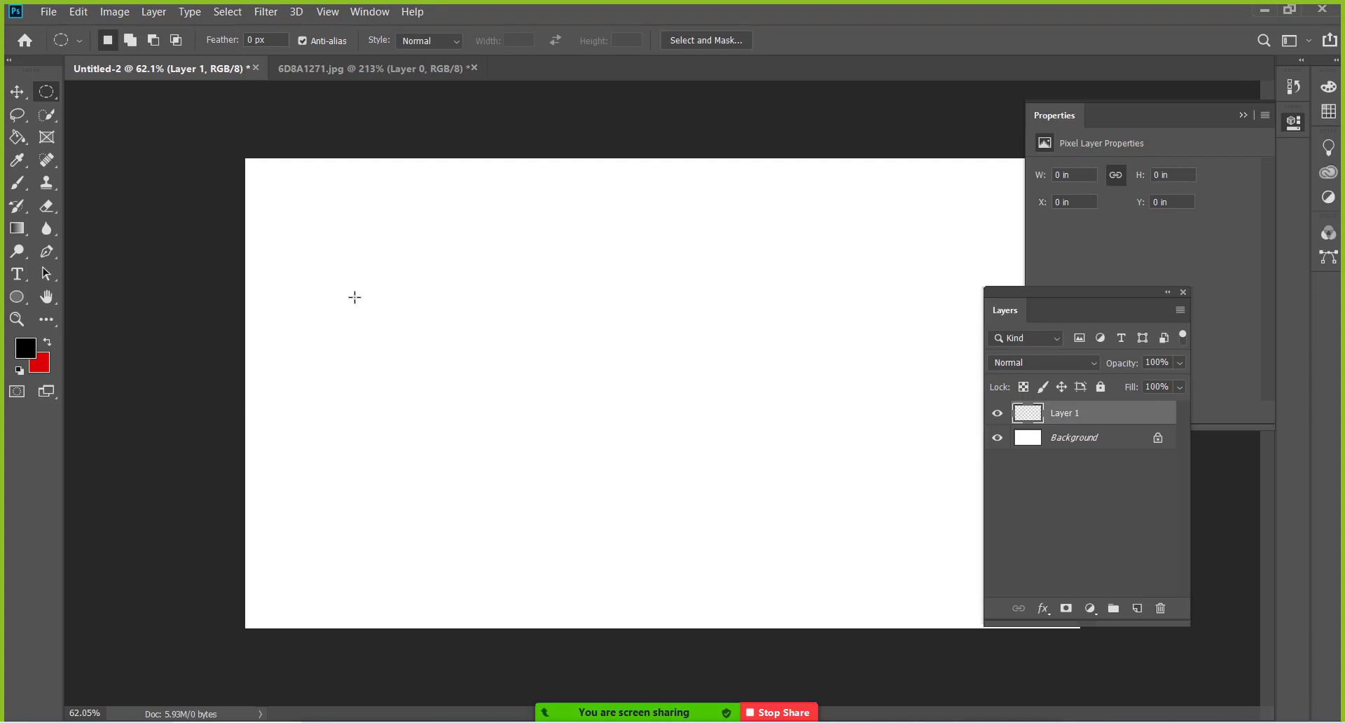
# Step: Fill a circular selection on the left with black and add a new empty layer
pyautogui.moveTo(301, 275); pyautogui.dragTo(522, 484)
pyautogui.press('alt')
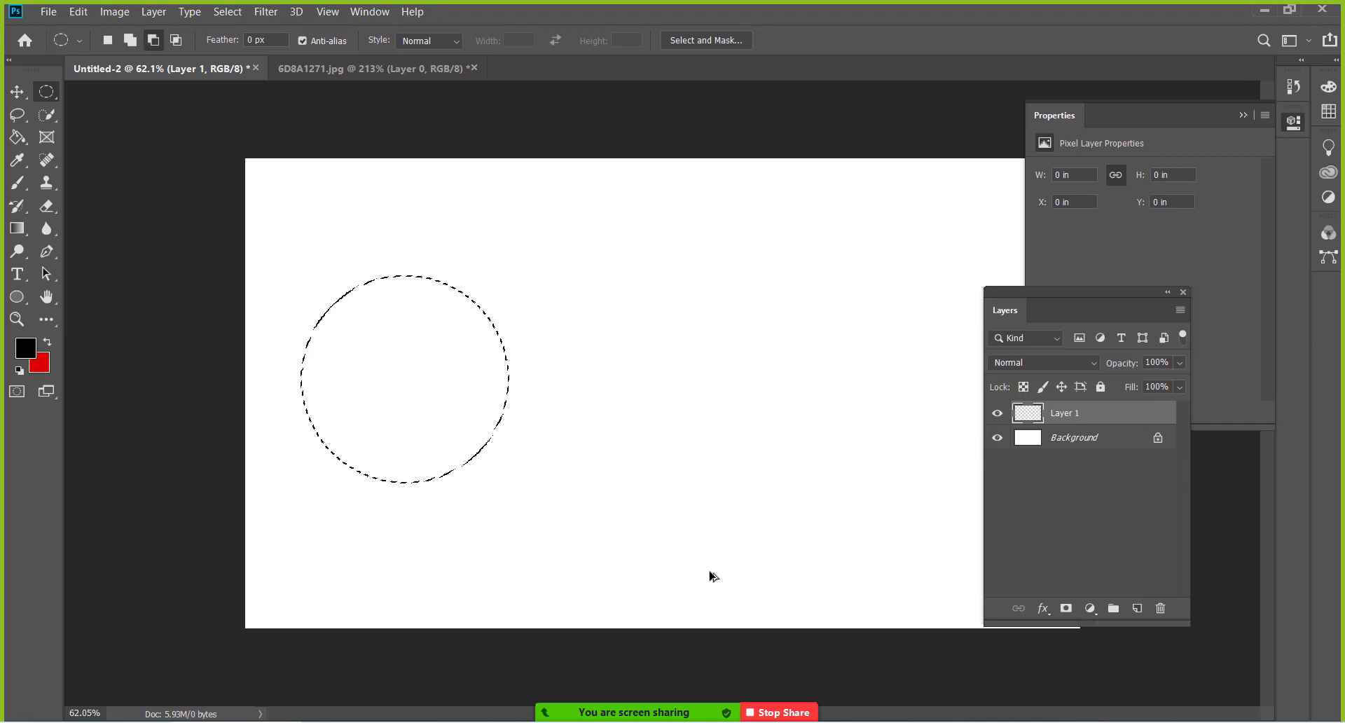
pyautogui.hotkey('alt', 'BackSpace')
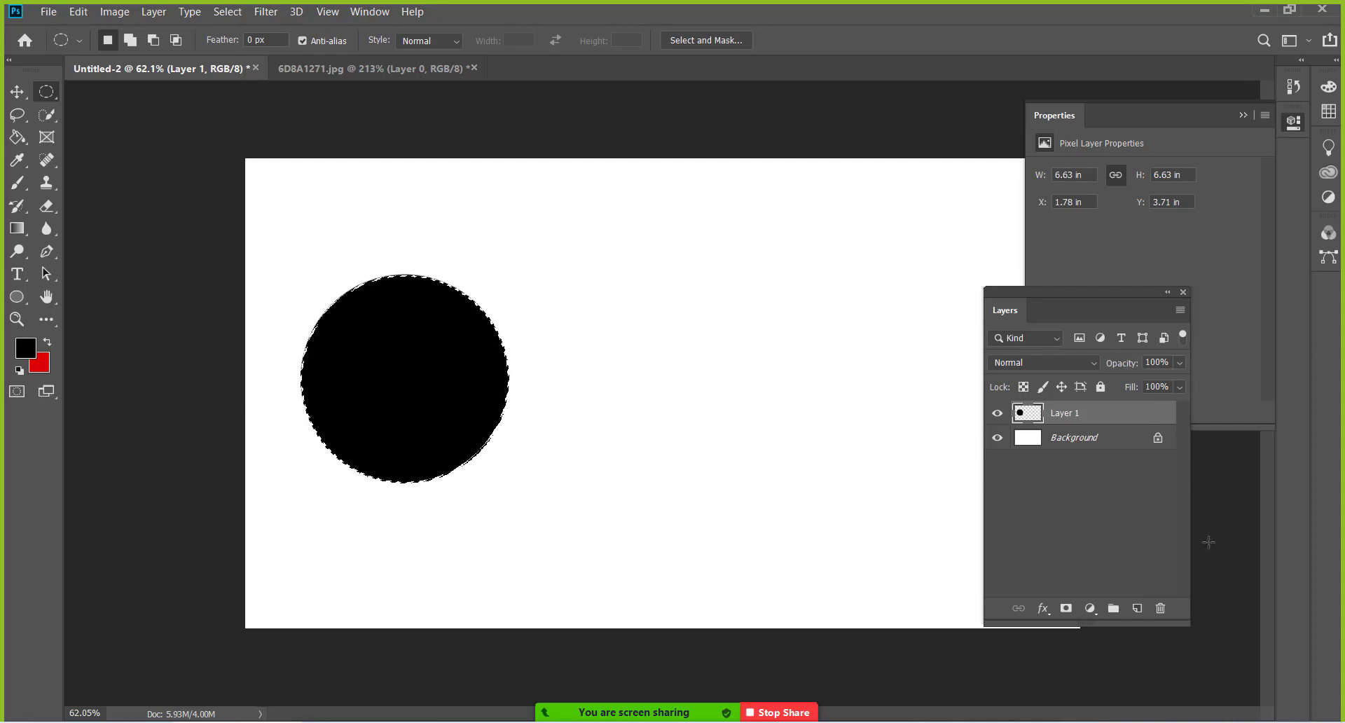
pyautogui.click(1138, 609)
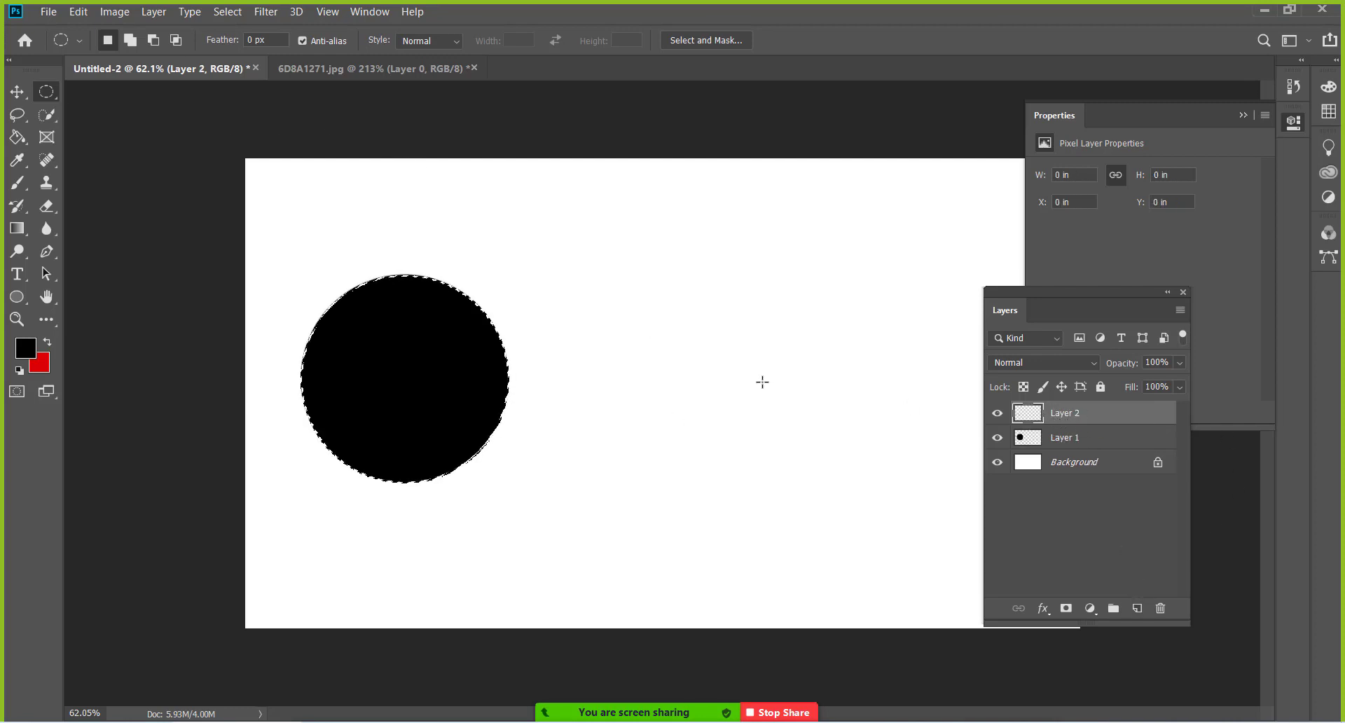
# Step: Shift-drag a trial circle to the right of the black circle, then deselect it
pyautogui.press('shift')
pyautogui.moveTo(729, 305); pyautogui.dragTo(932, 503)
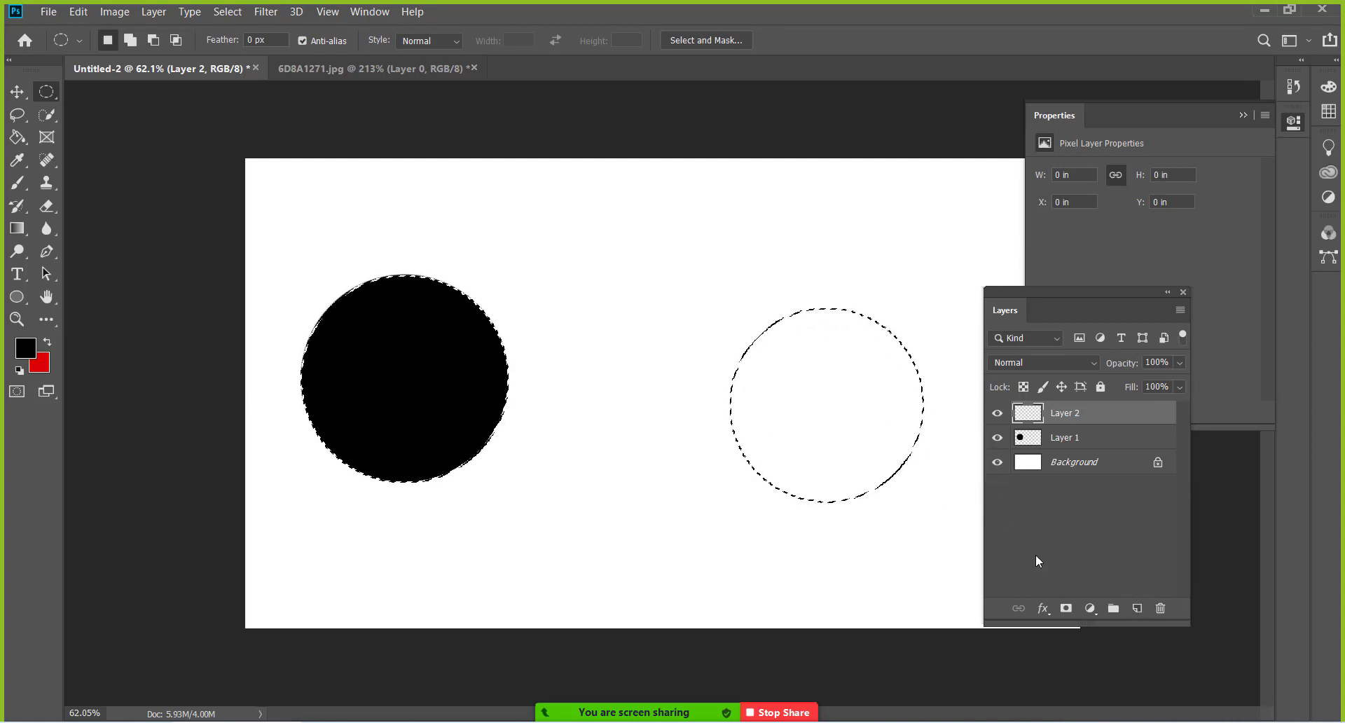
pyautogui.click(706, 351)
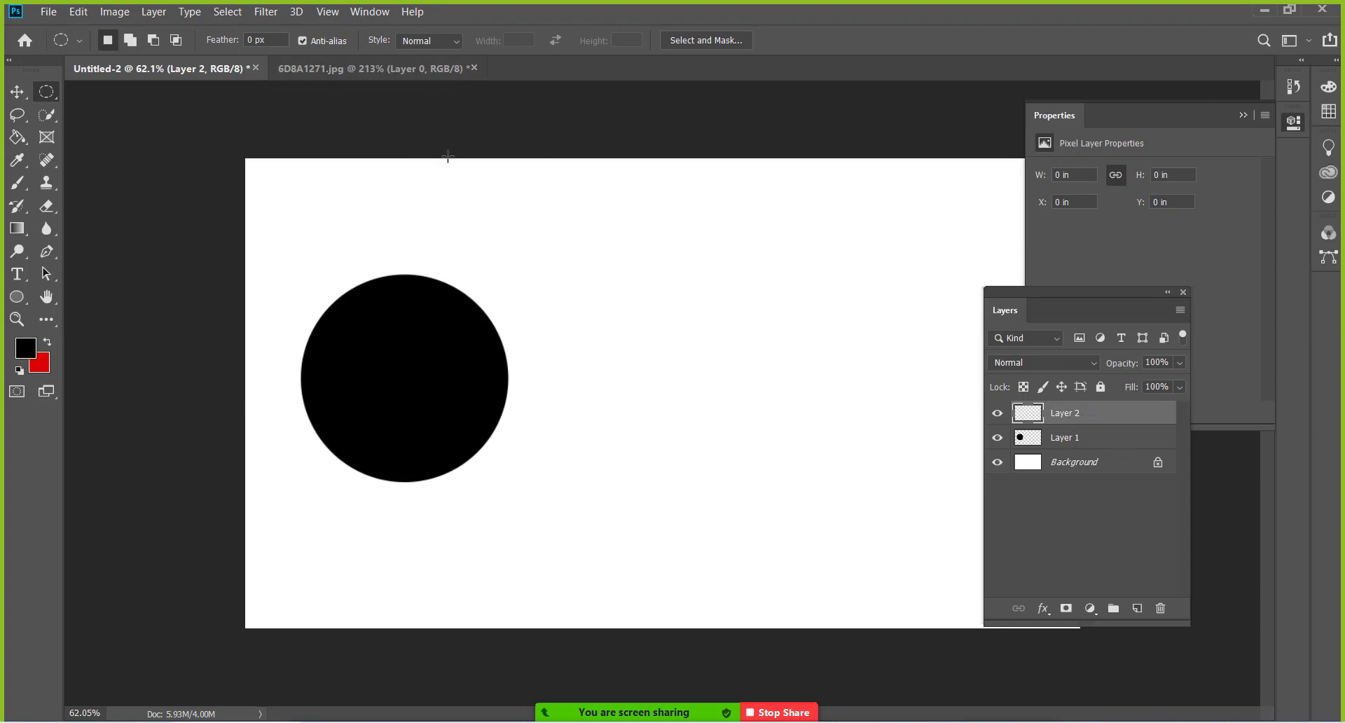
# Step: With Anti-alias off, fill a new circular selection with black on Layer 2
pyautogui.click(302, 41)
pyautogui.moveTo(653, 405); pyautogui.dragTo(841, 522)
pyautogui.hotkey('alt', 'BackSpace')
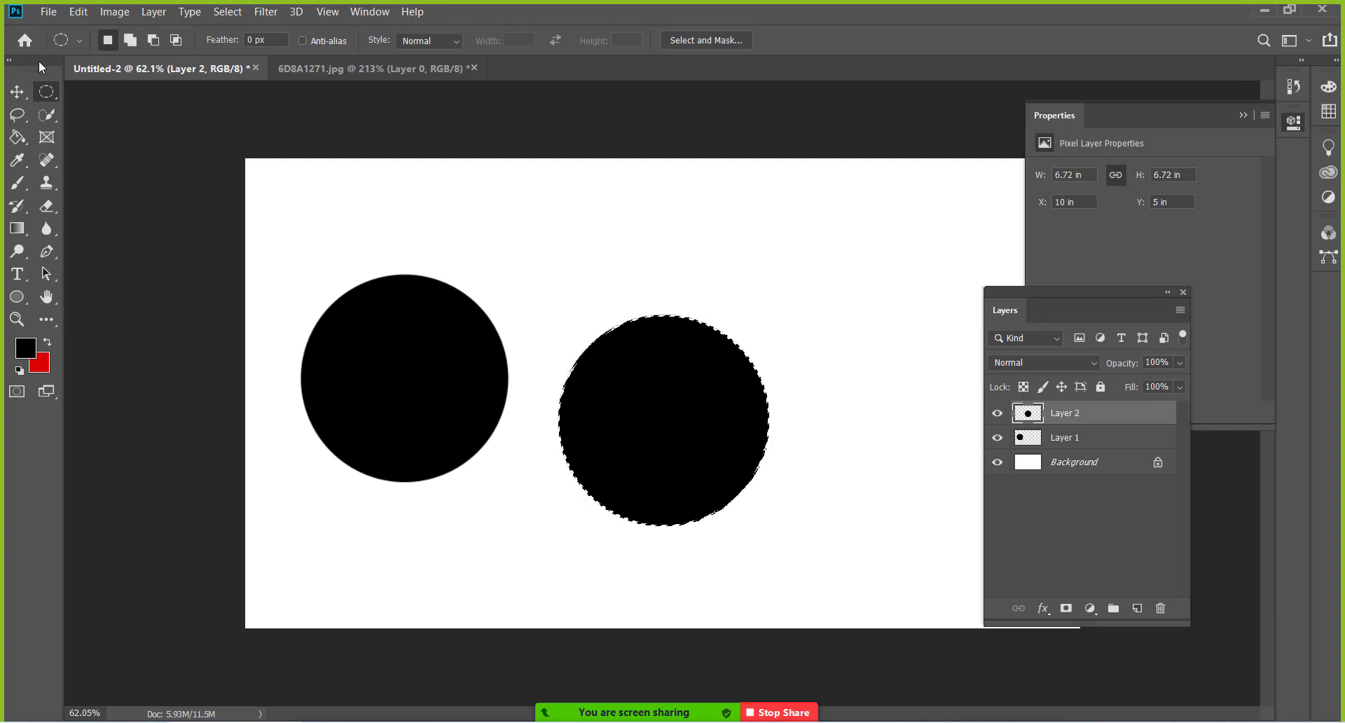
# Step: Move the aliased circle beside the first one, deselect it, and reselect the Elliptical Marquee
pyautogui.click(17, 92)
pyautogui.moveTo(634, 440); pyautogui.dragTo(598, 396)
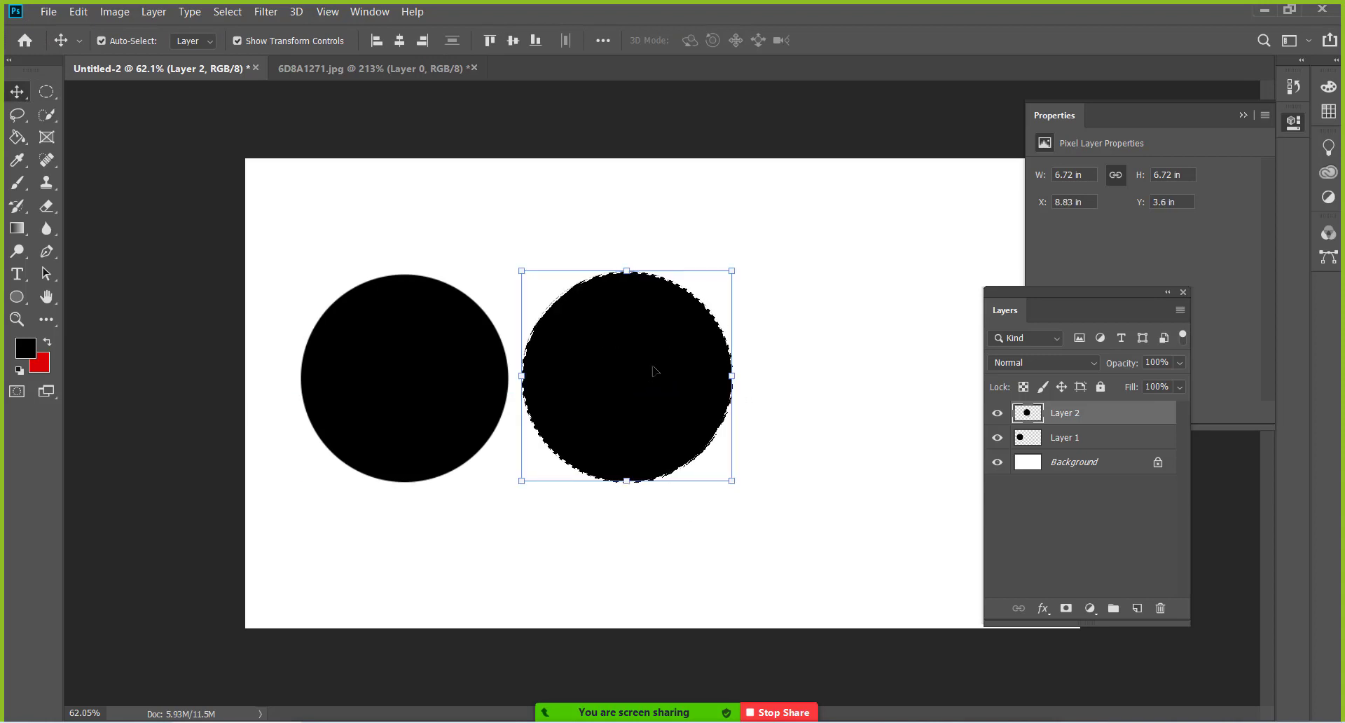
pyautogui.click(102, 40)
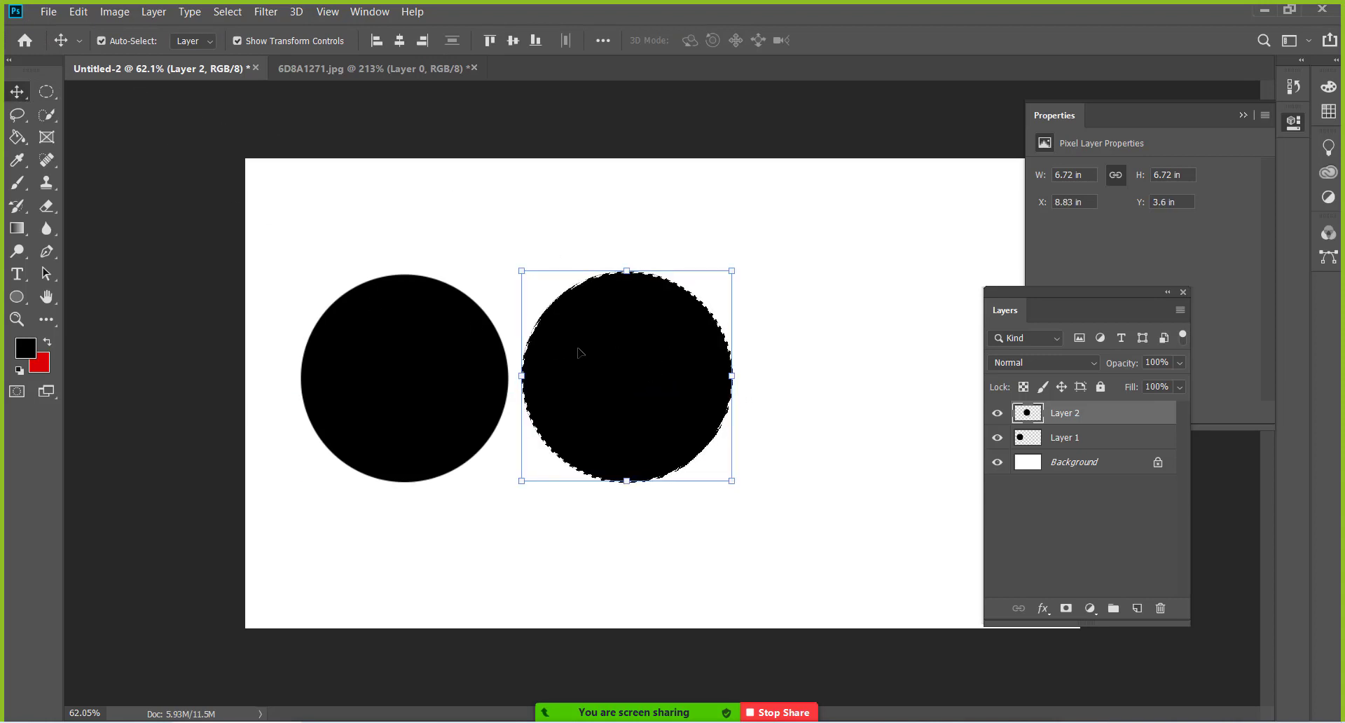
pyautogui.hotkey('ctrl', 'd')
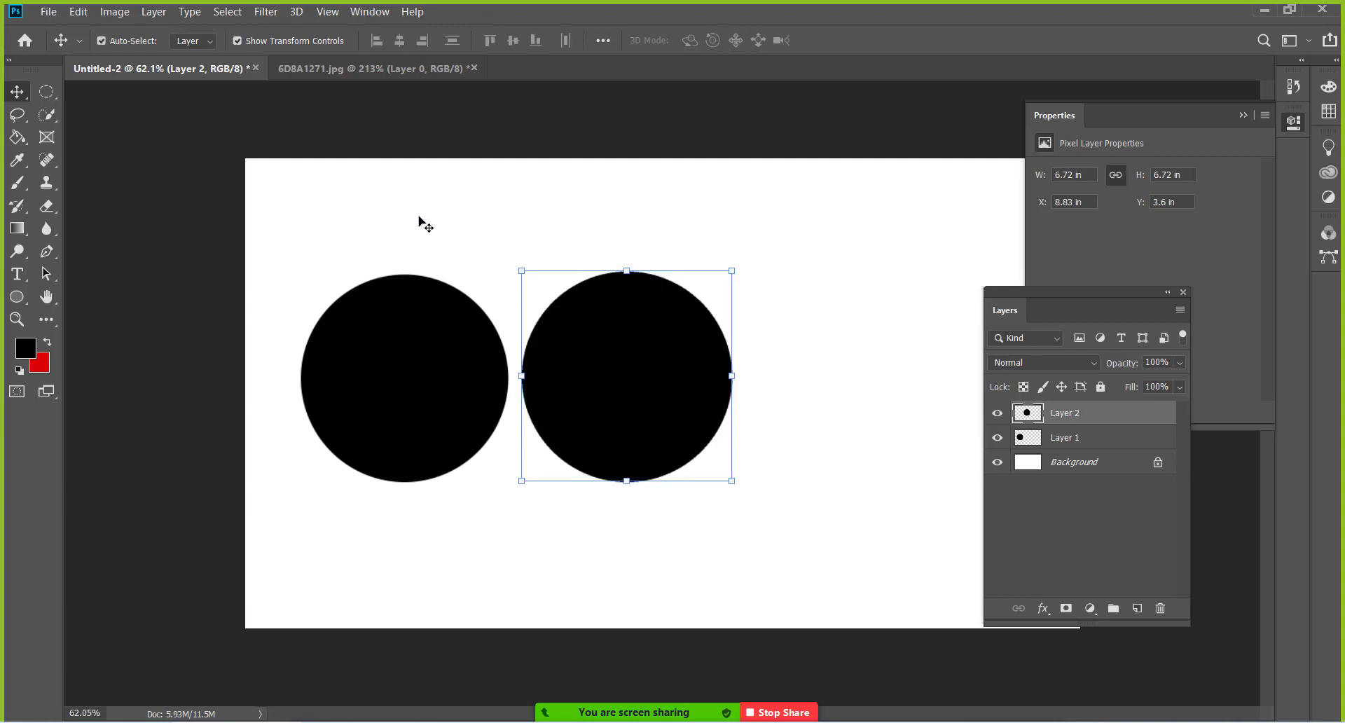
pyautogui.click(413, 214)
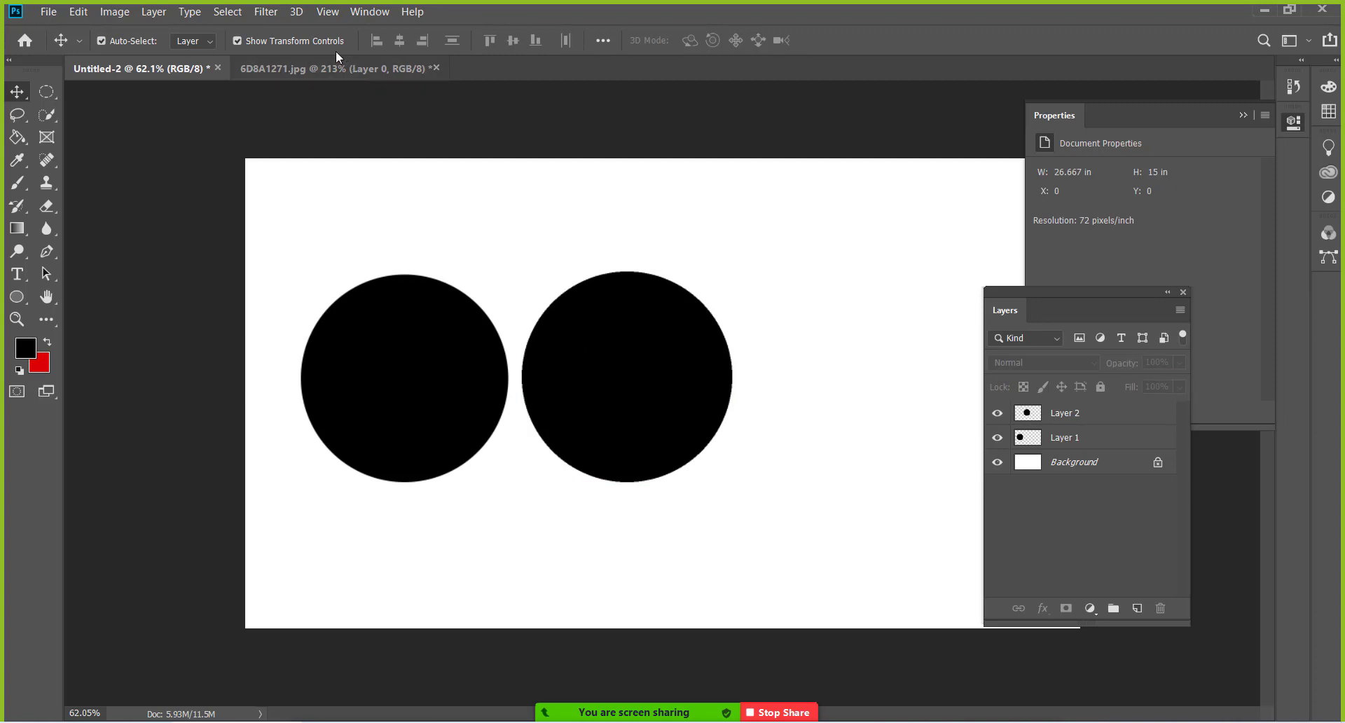
pyautogui.click(46, 91)
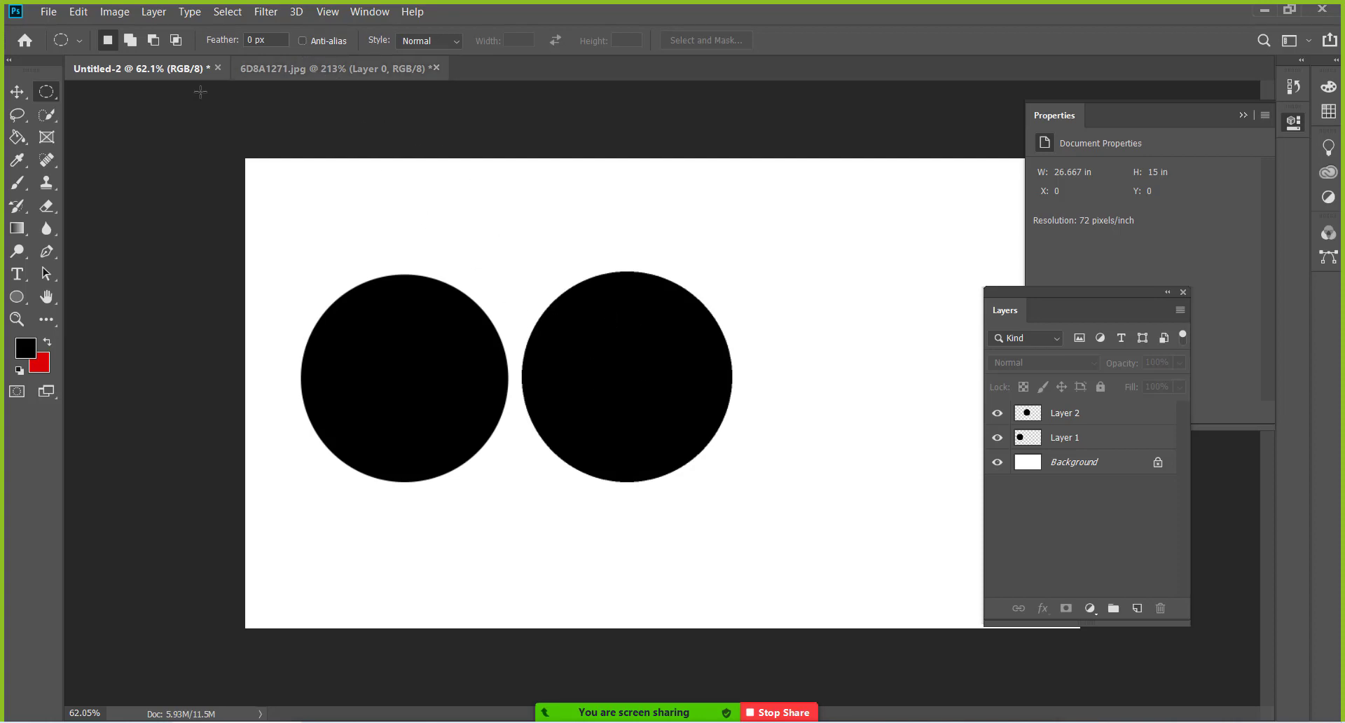
pyautogui.click(16, 93)
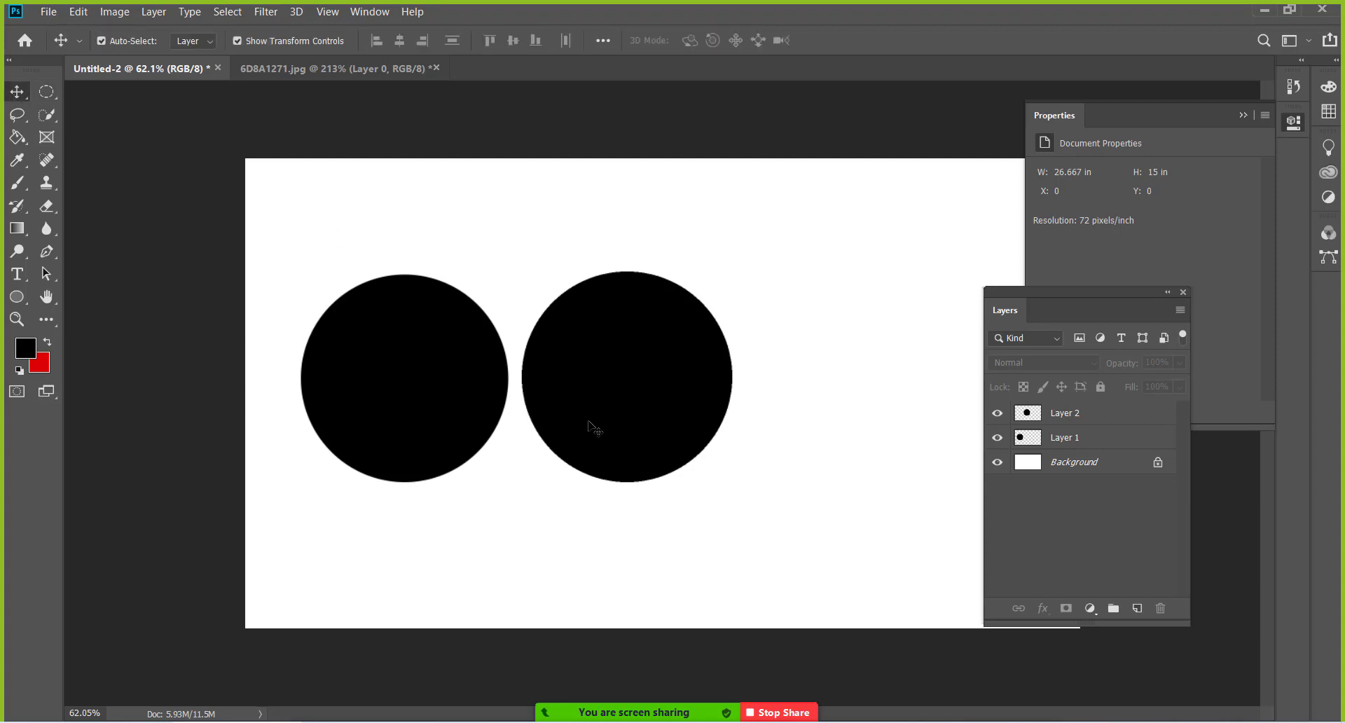
pyautogui.scroll(3, 448, 425)
pyautogui.scroll(3, 449, 425)
pyautogui.scroll(7, 444, 414)
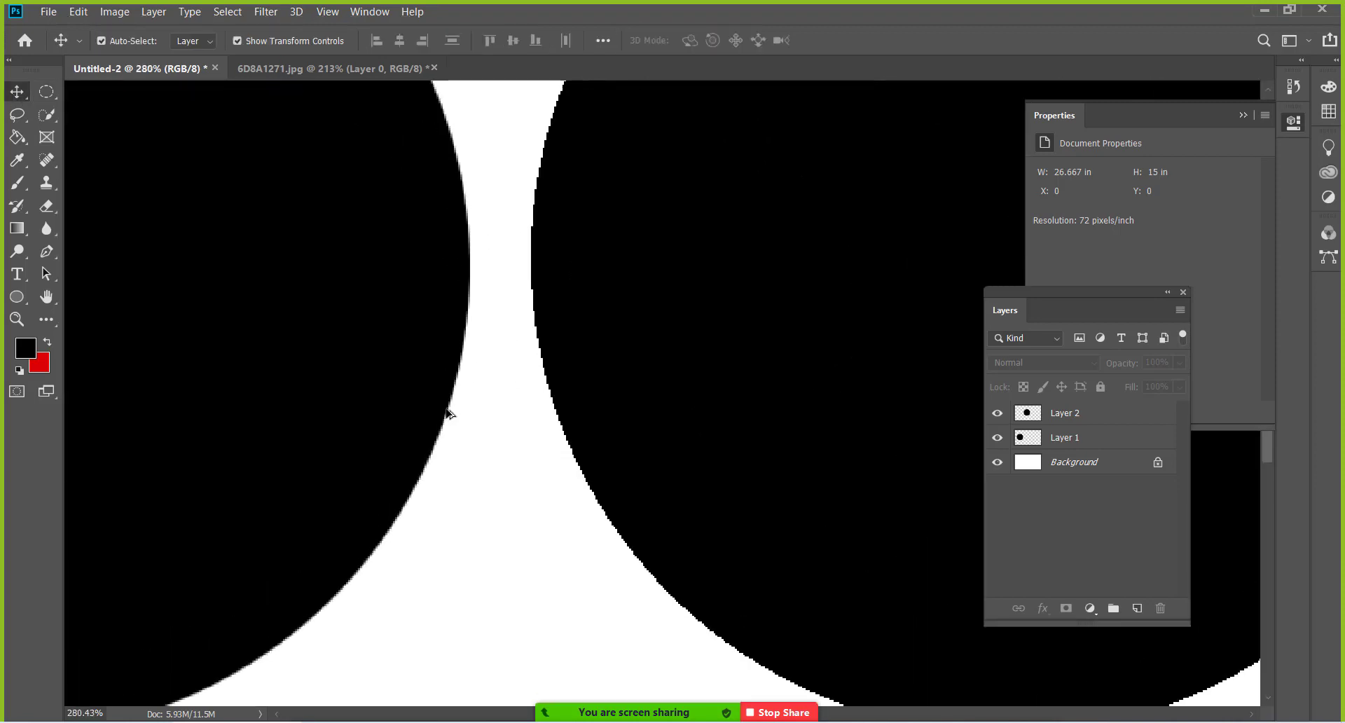
pyautogui.scroll(3, 451, 411)
pyautogui.scroll(2, 512, 435)
pyautogui.scroll(2, 540, 469)
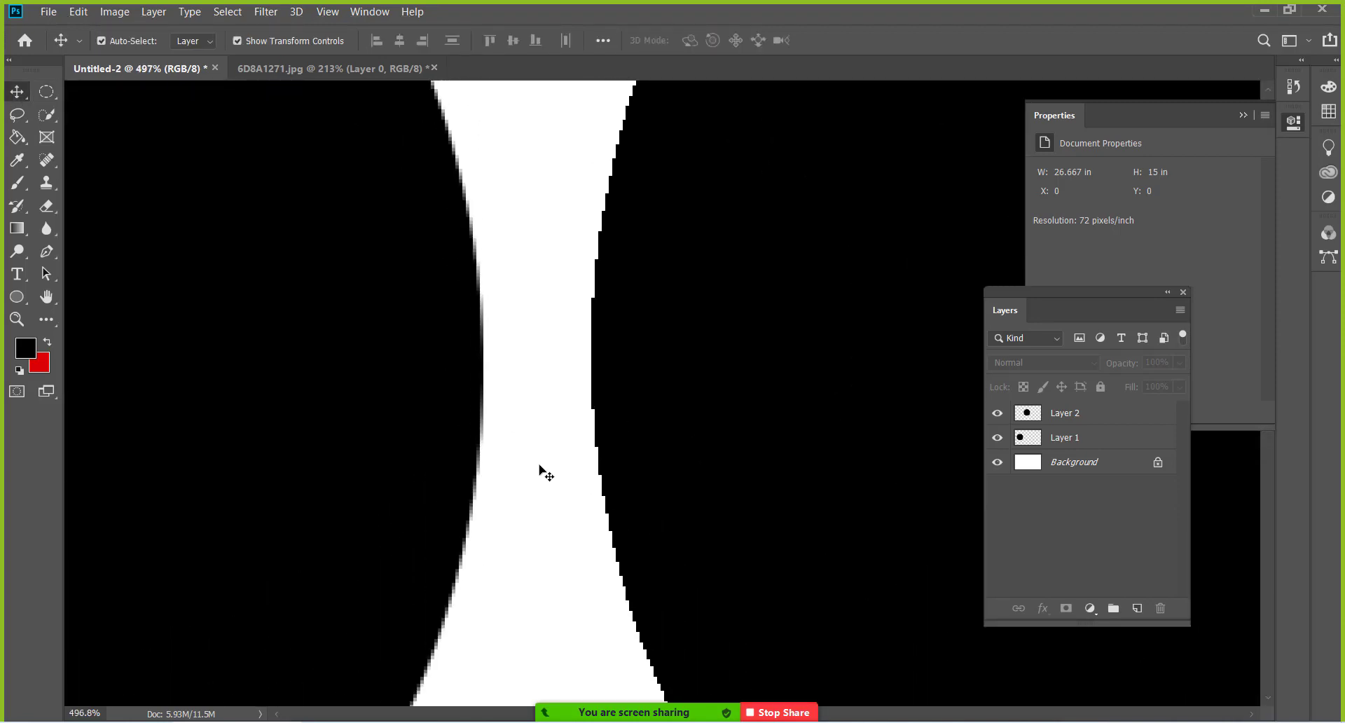
pyautogui.scroll(2, 540, 470)
pyautogui.scroll(2, 541, 469)
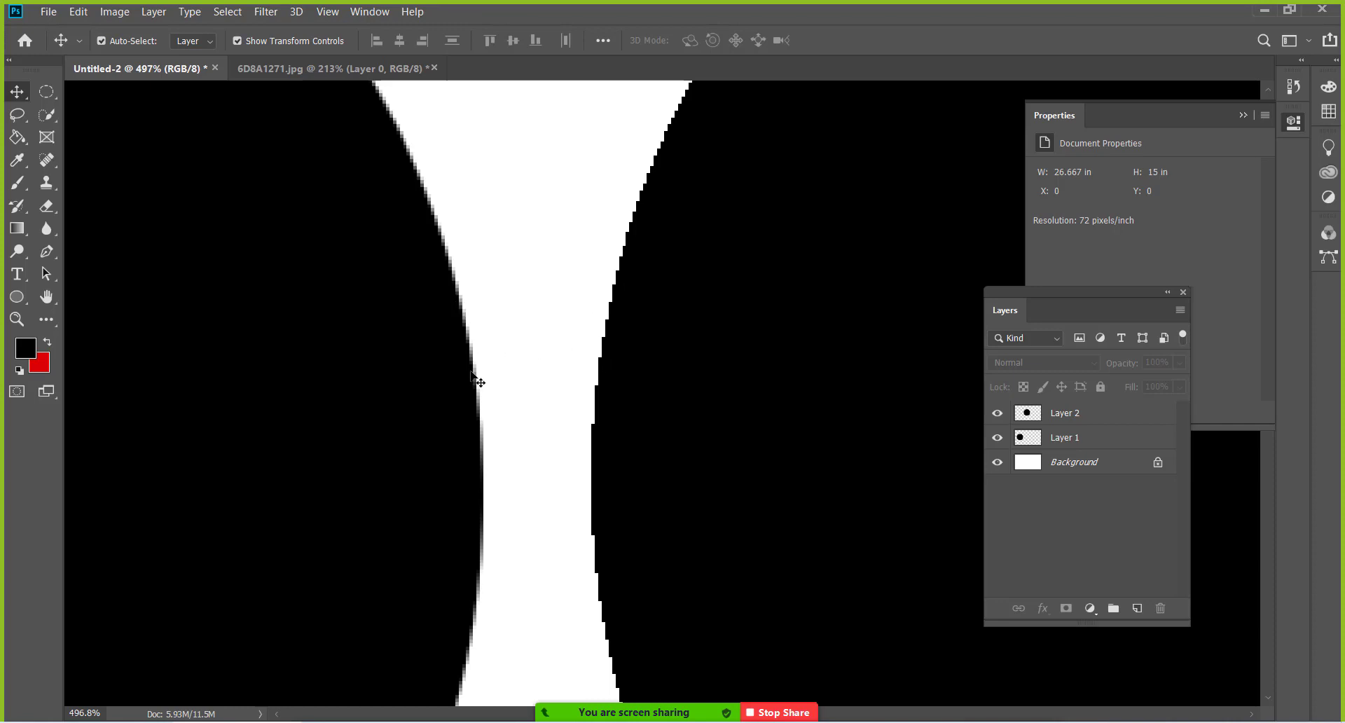
pyautogui.scroll(3, 474, 363)
pyautogui.scroll(3, 471, 365)
pyautogui.scroll(3, 470, 366)
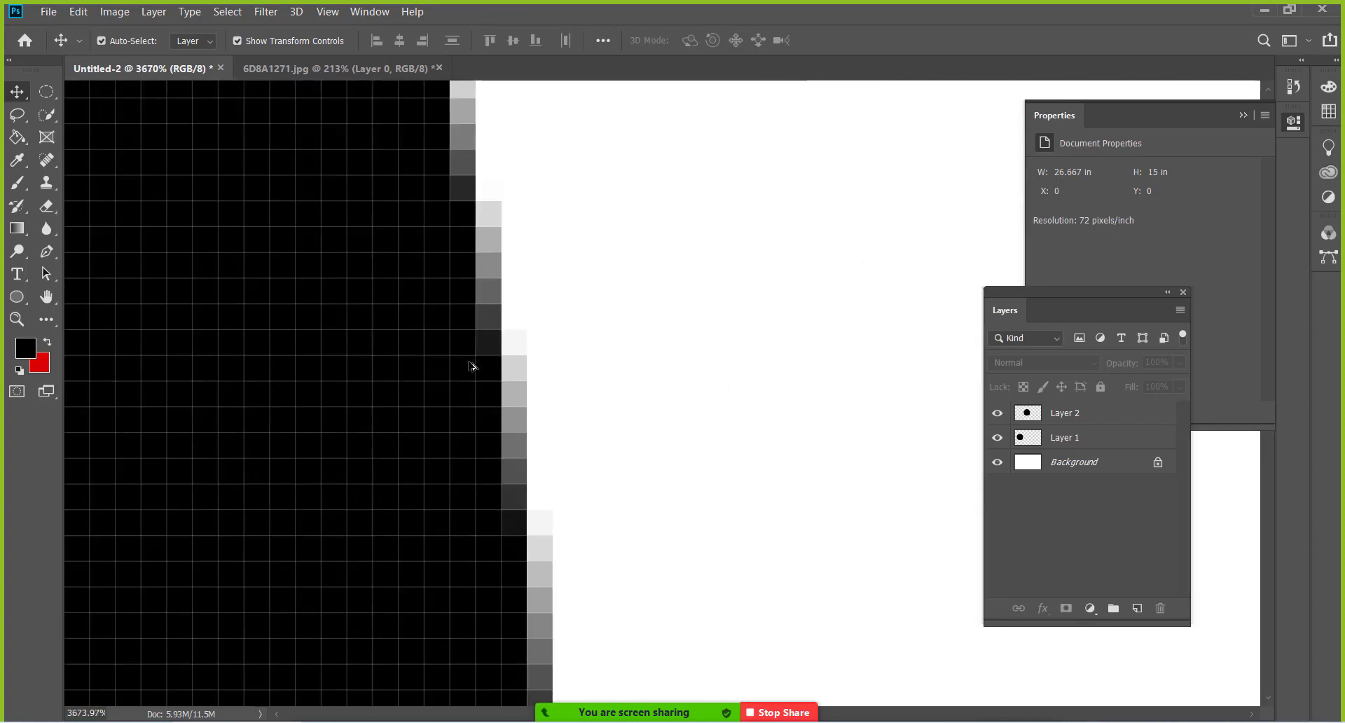
pyautogui.scroll(3, 471, 365)
pyautogui.scroll(-1, 519, 410)
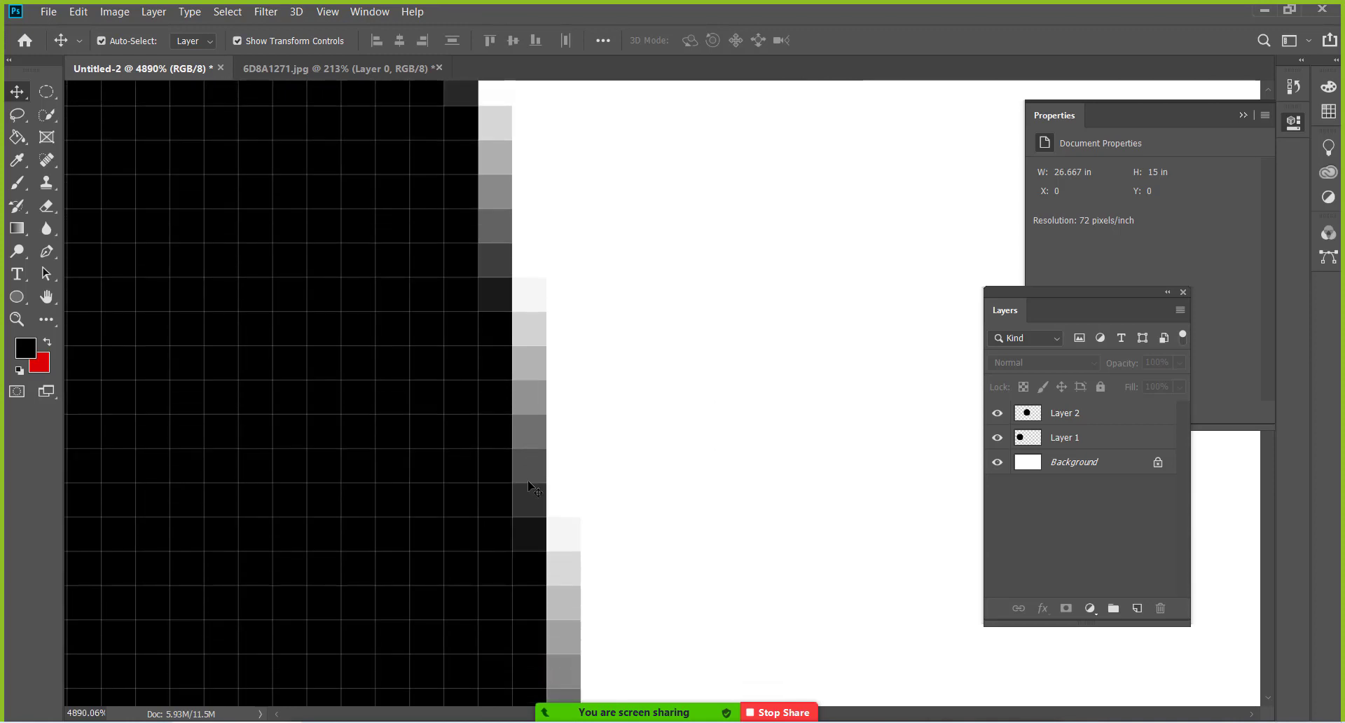
pyautogui.scroll(-1, 531, 513)
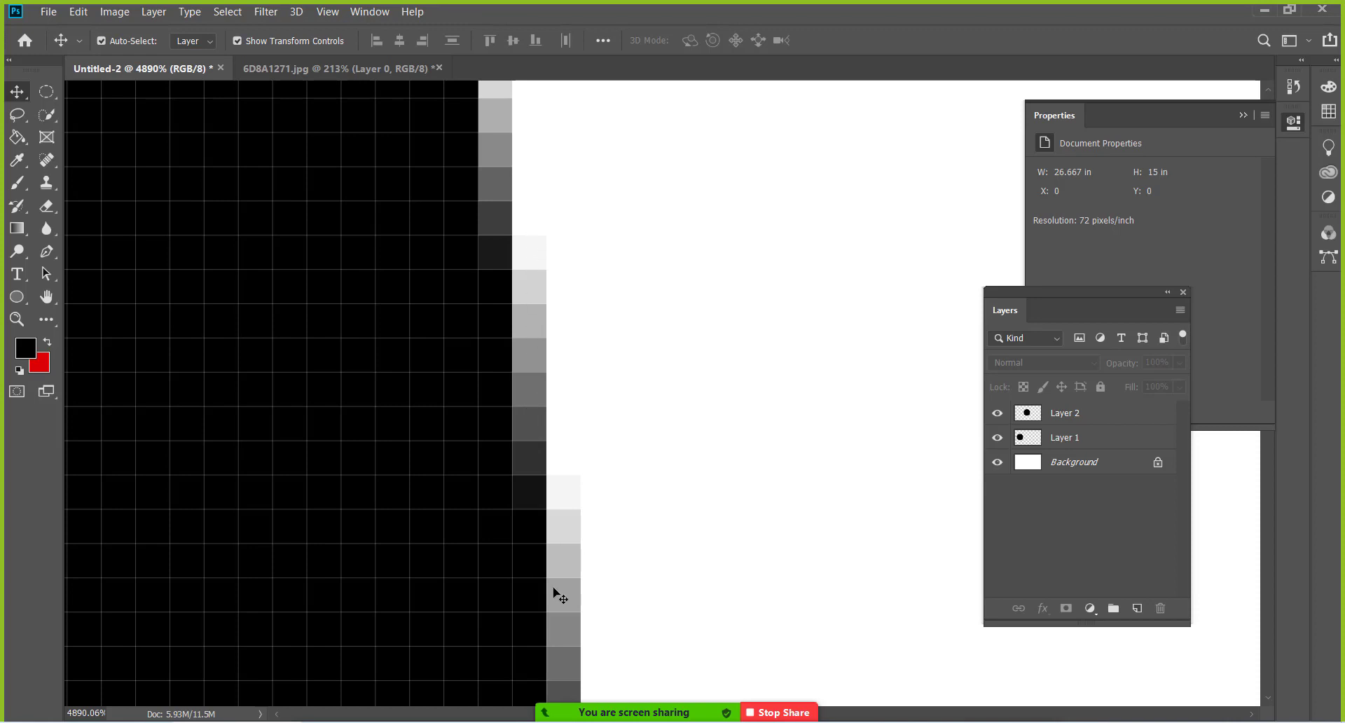
pyautogui.scroll(-2, 564, 560)
pyautogui.scroll(-3, 567, 550)
pyautogui.scroll(-3, 572, 545)
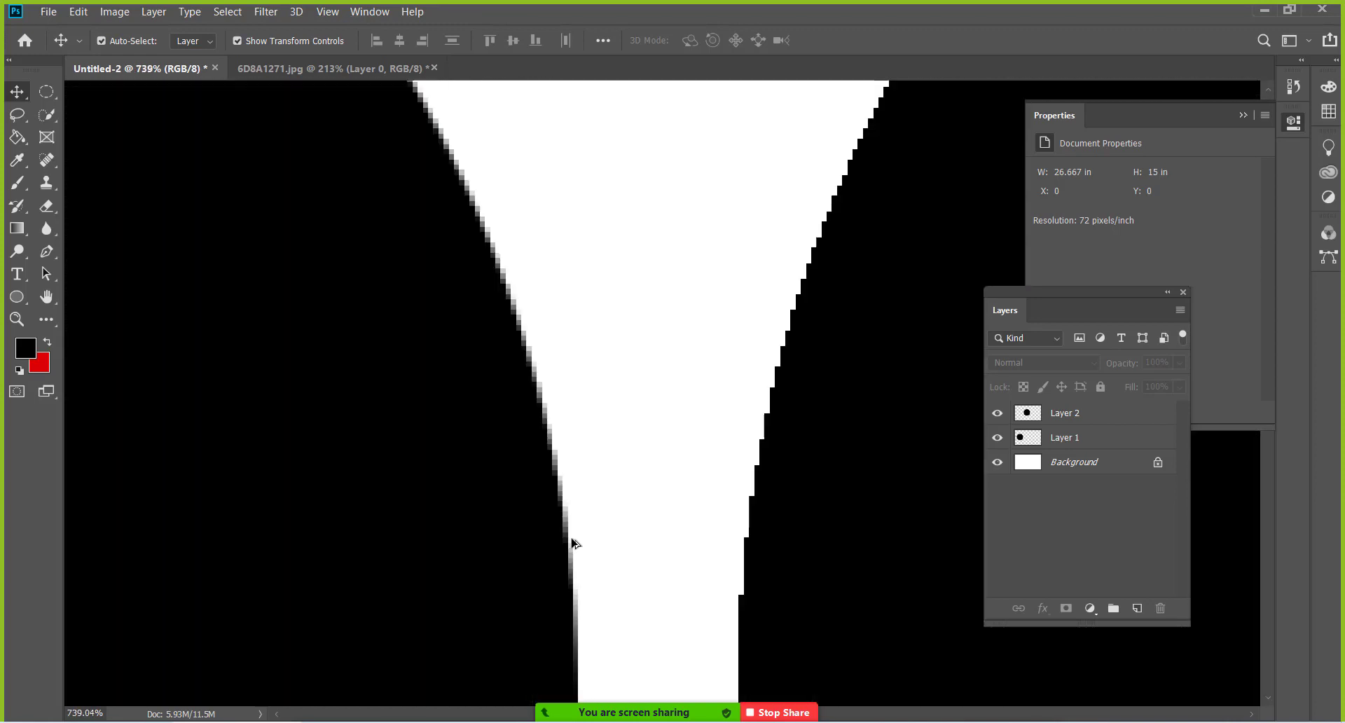
pyautogui.scroll(-3, 571, 544)
pyautogui.scroll(-2, 571, 543)
pyautogui.scroll(-2, 571, 543)
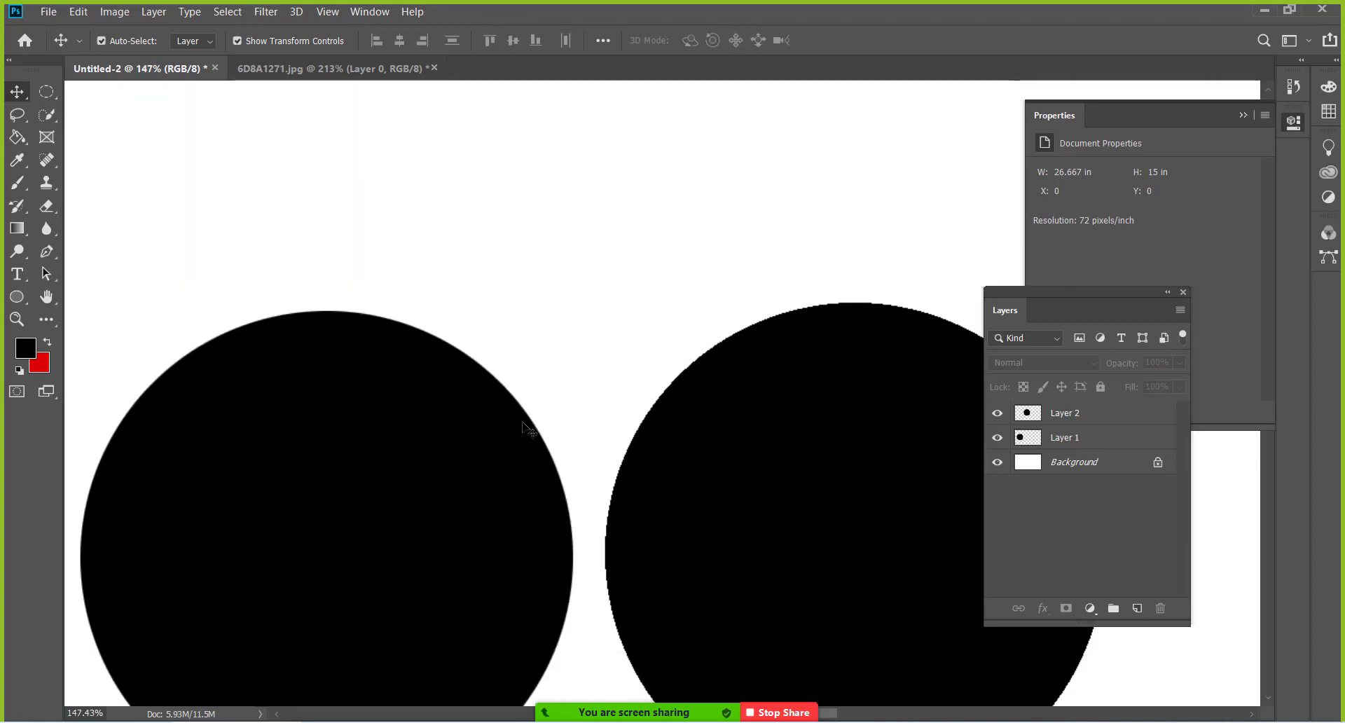
pyautogui.scroll(-2, 621, 488)
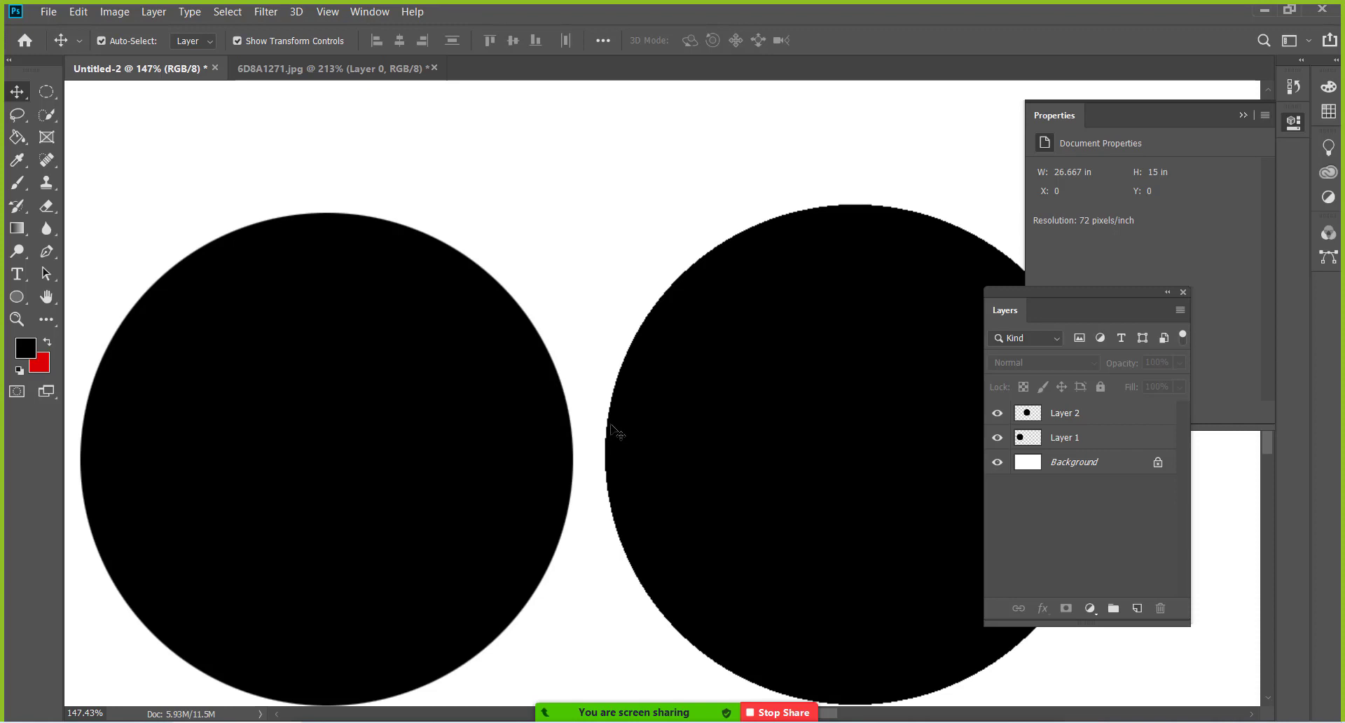
# Step: Delete Layer 2 and its right-hand circle by dragging it to the trash
pyautogui.scroll(-3, 613, 419)
pyautogui.click(46, 91)
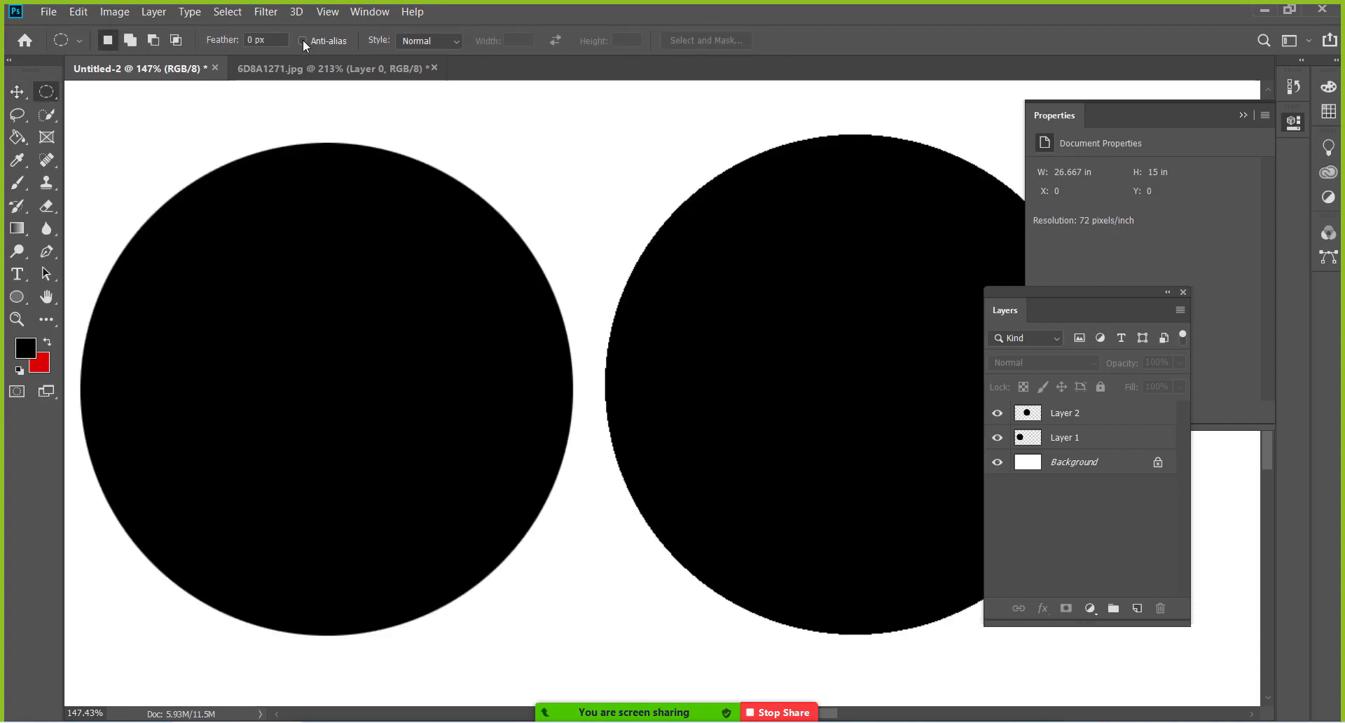
pyautogui.scroll(-1, 808, 306)
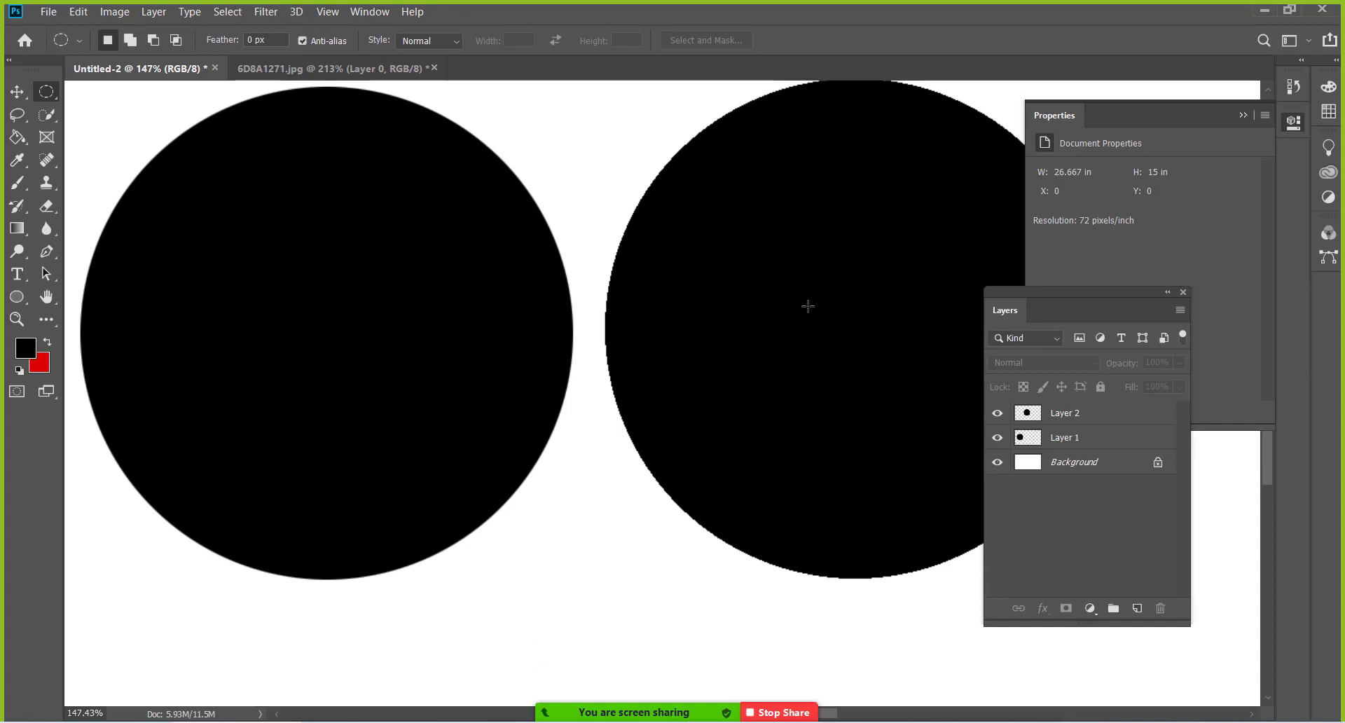
pyautogui.scroll(-2, 808, 306)
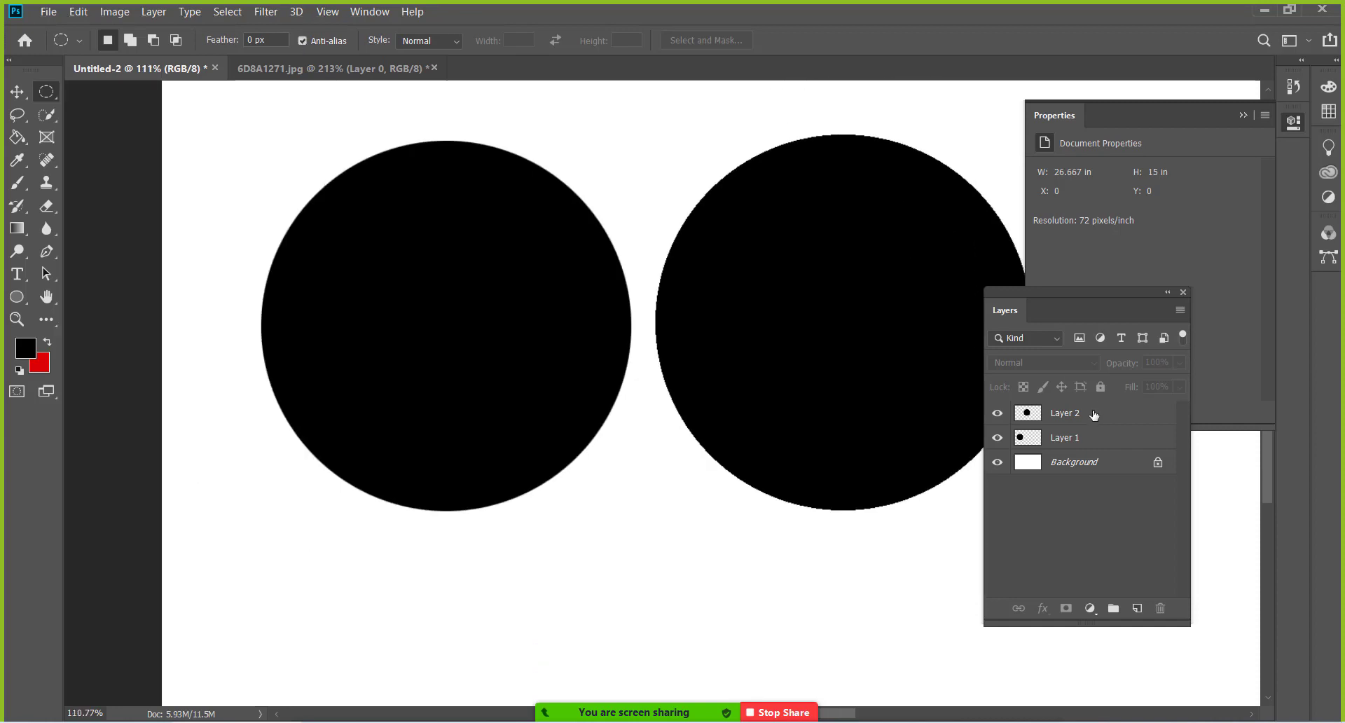
pyautogui.click(1094, 415)
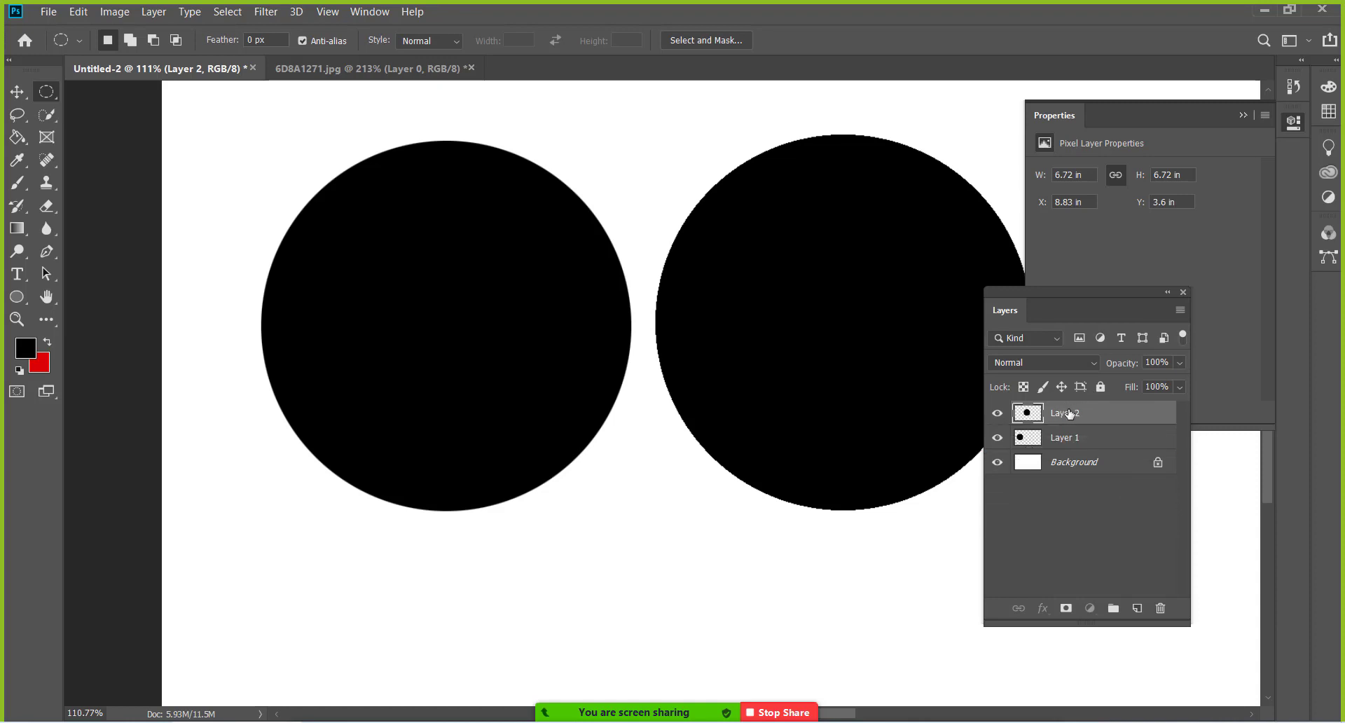
pyautogui.moveTo(1069, 413); pyautogui.dragTo(1166, 609)
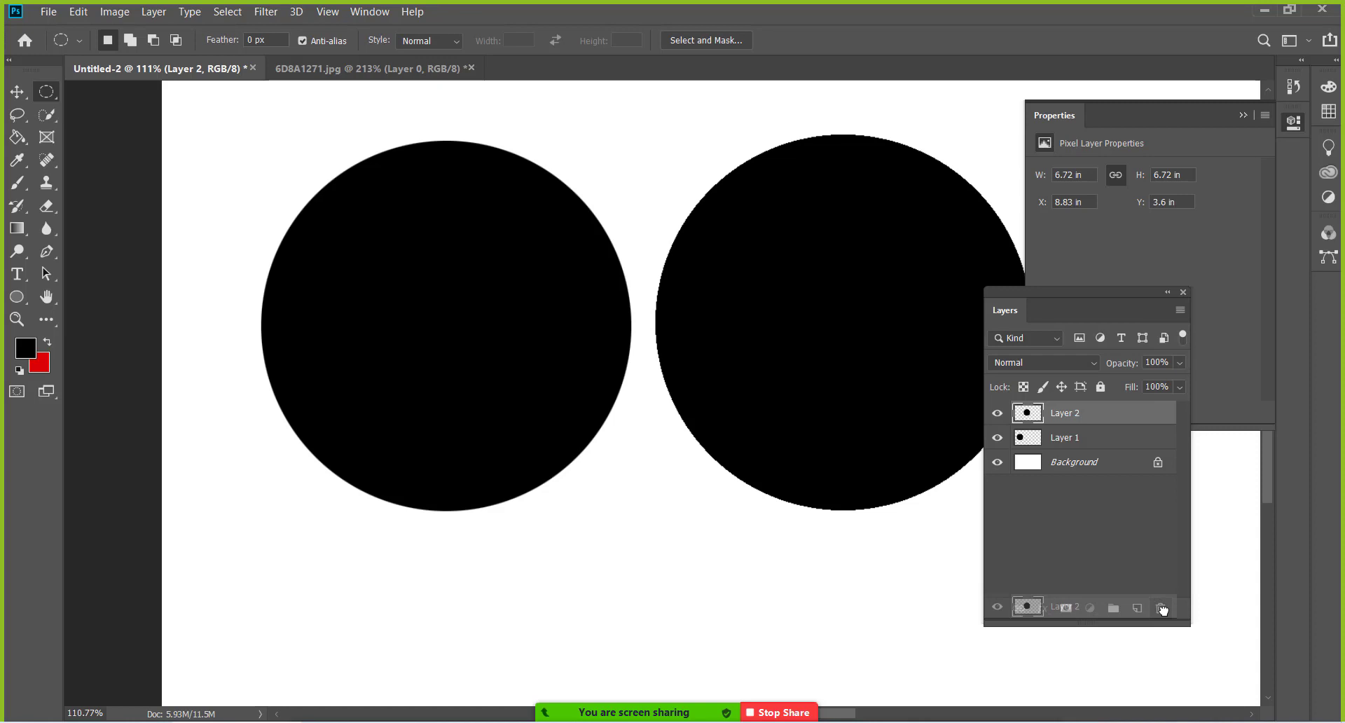
pyautogui.moveTo(1163, 609); pyautogui.dragTo(1163, 610)
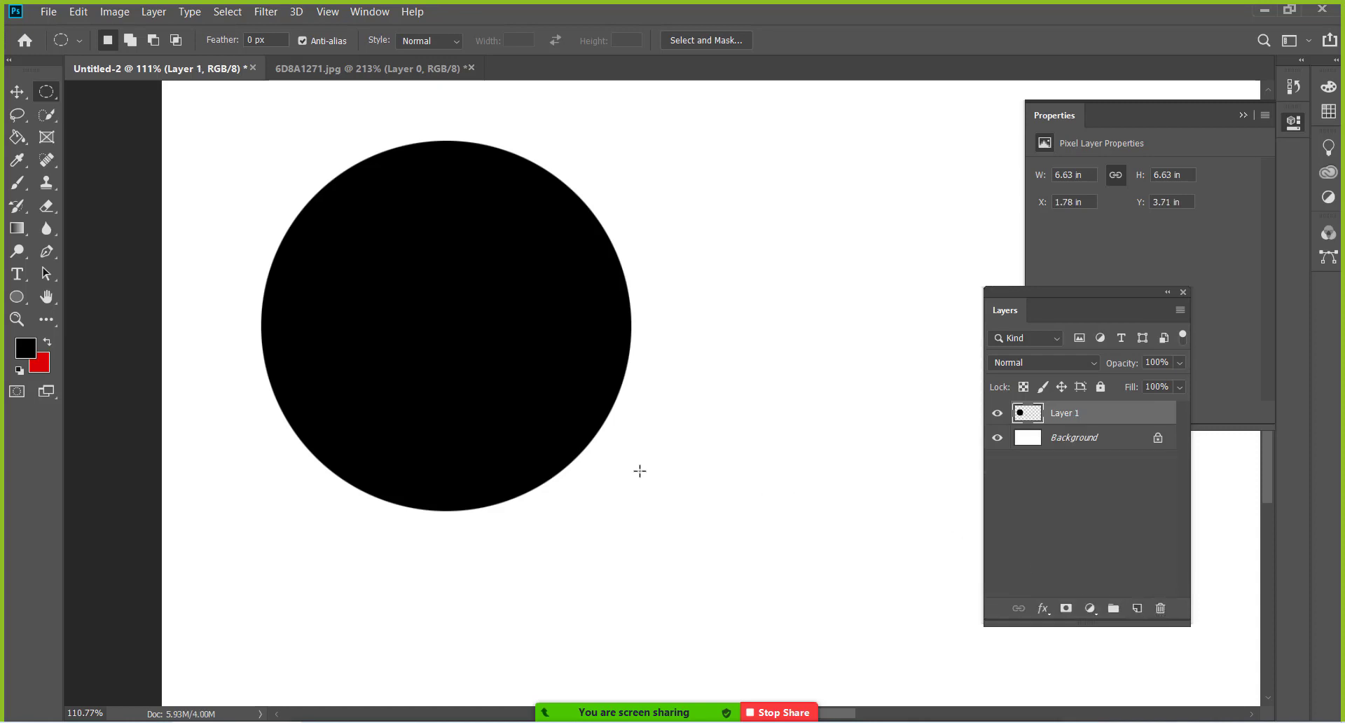
pyautogui.hotkey('ctrl', '0')
# Step: Move the remaining circle, keep the Normal style, then delete Layer 1 with its black circle
pyautogui.scroll(-1, 630, 467)
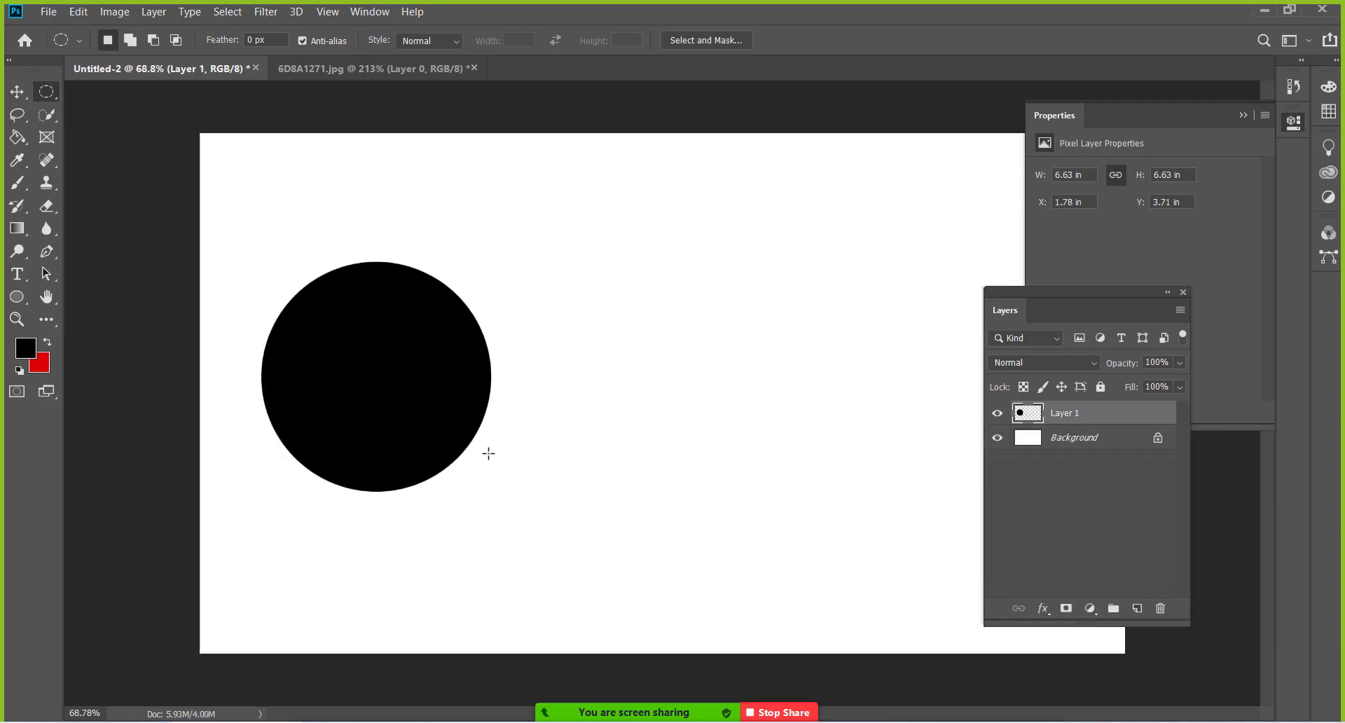
pyautogui.click(16, 93)
pyautogui.moveTo(511, 378)
pyautogui.mouseDown()
pyautogui.moveTo(629, 461)
pyautogui.moveTo(513, 370)
pyautogui.moveTo(497, 319)
pyautogui.moveTo(481, 320)
pyautogui.mouseUp()
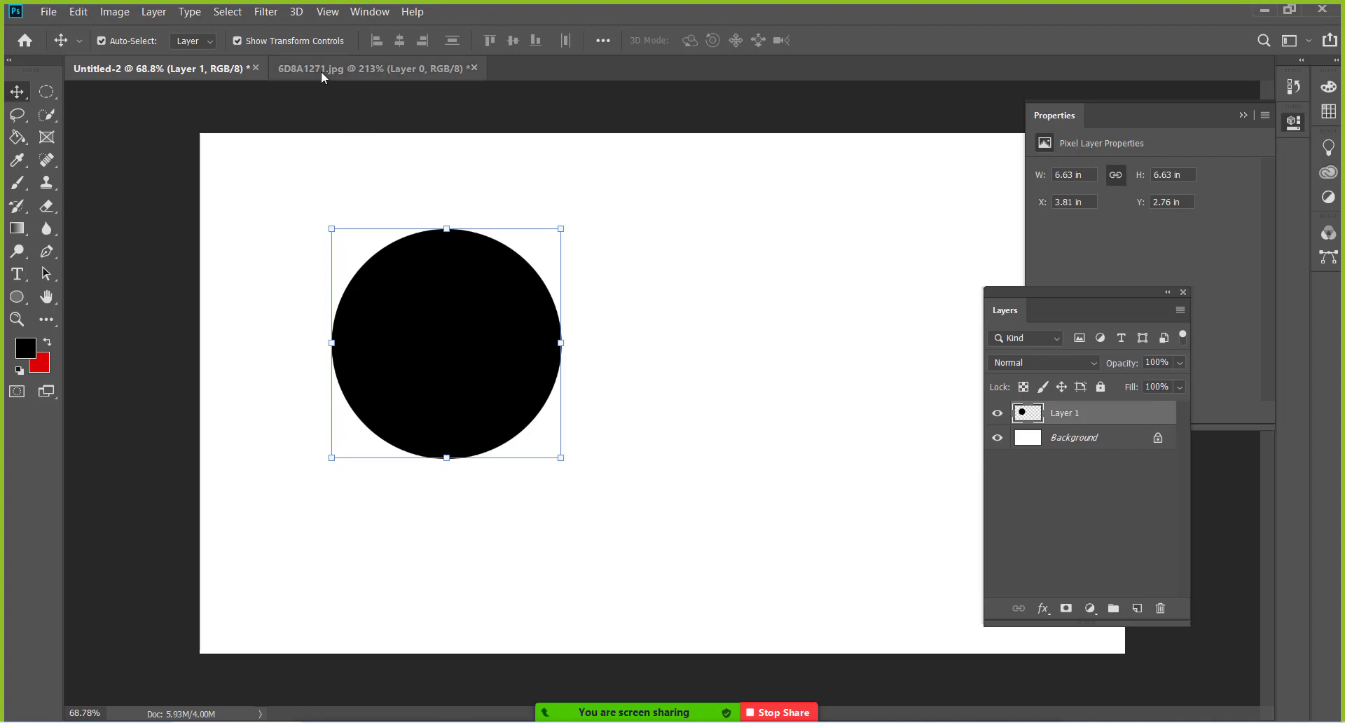
pyautogui.click(46, 93)
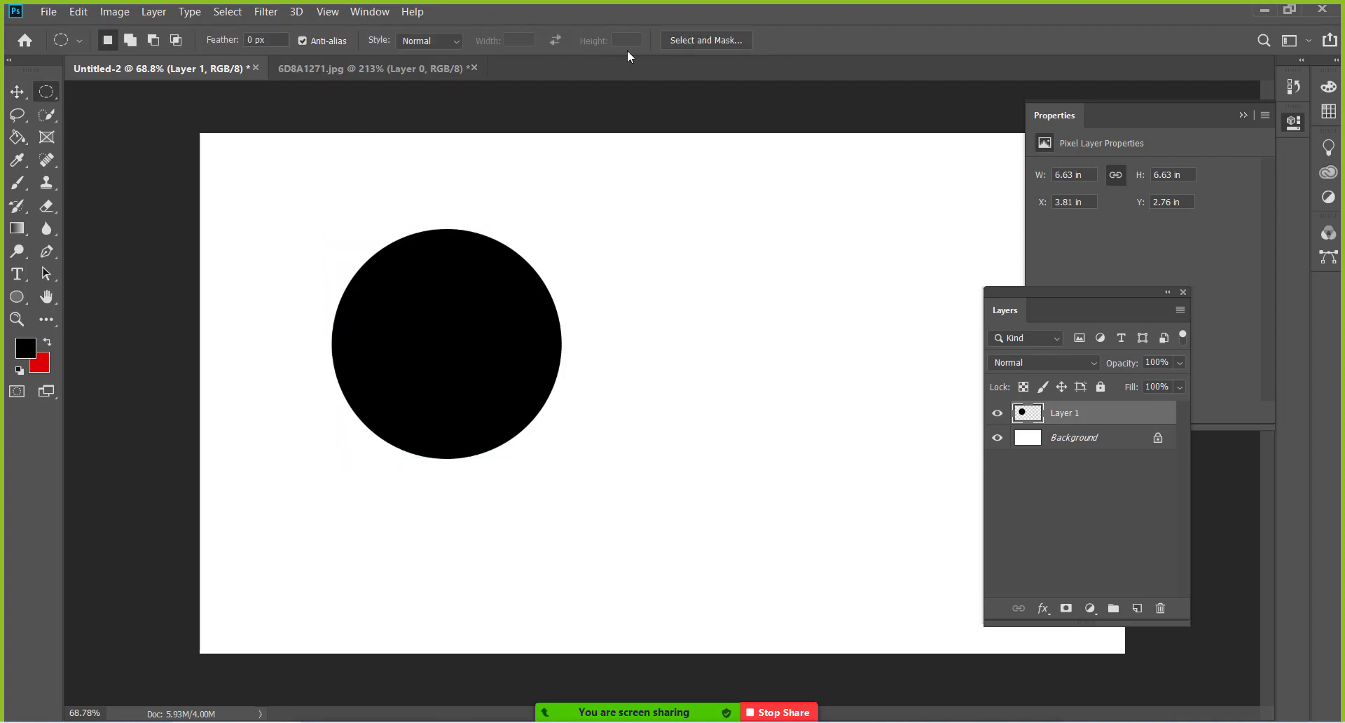
pyautogui.click(455, 41)
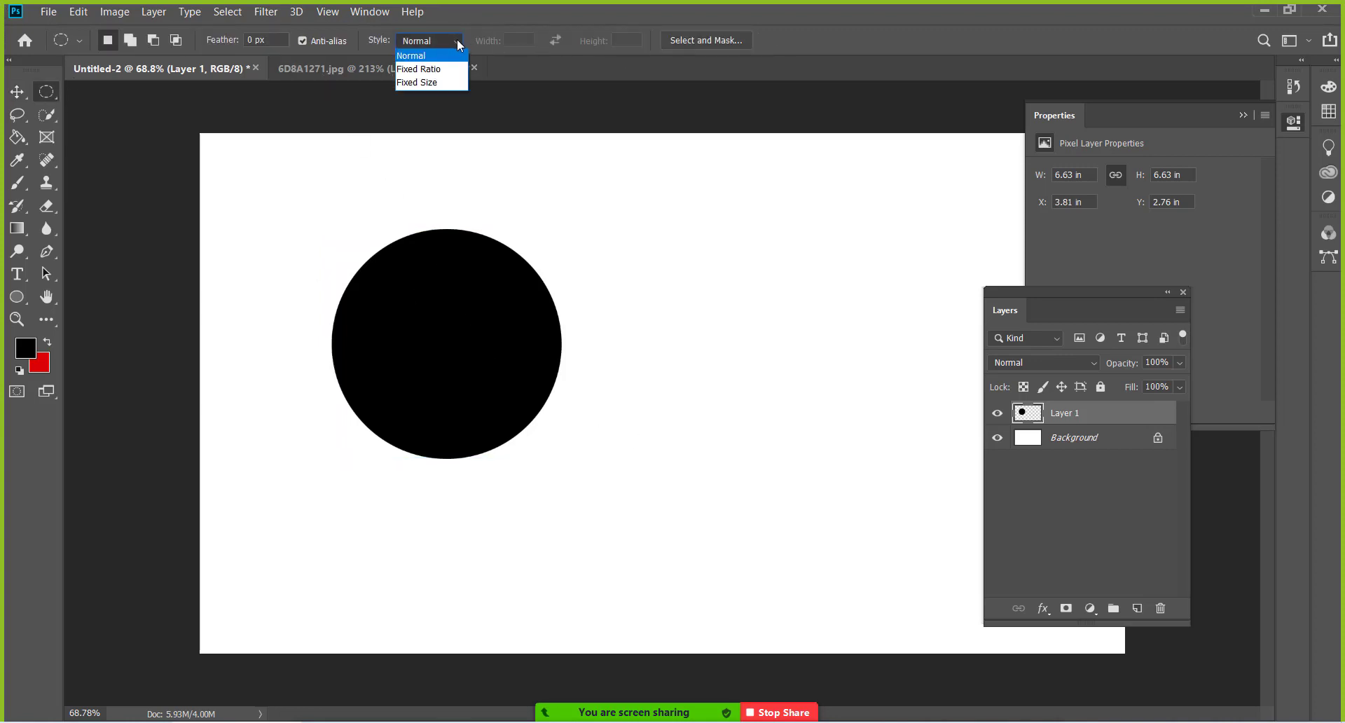
pyautogui.click(452, 41)
pyautogui.click(451, 40)
pyautogui.click(17, 91)
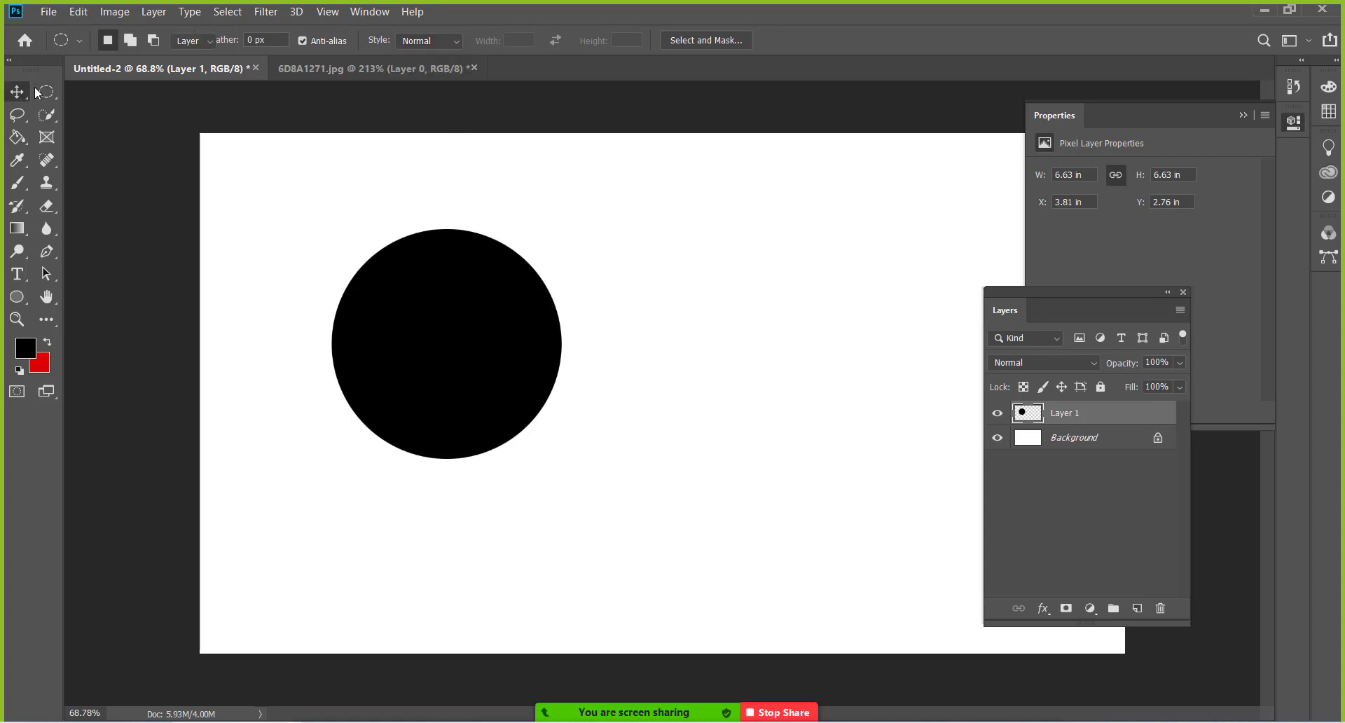
pyautogui.press('Delete')
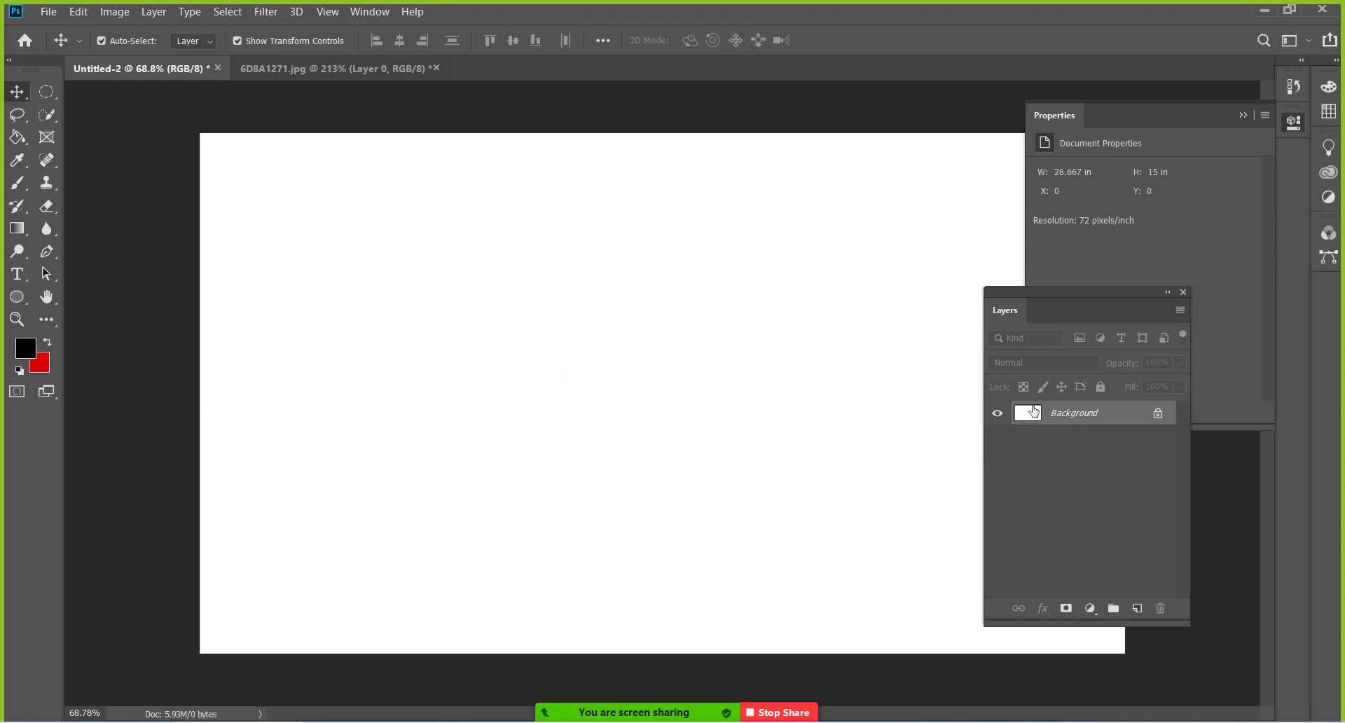
# Step: Add a new empty layer, draw a trial elliptical selection, then deselect it
pyautogui.click(1137, 608)
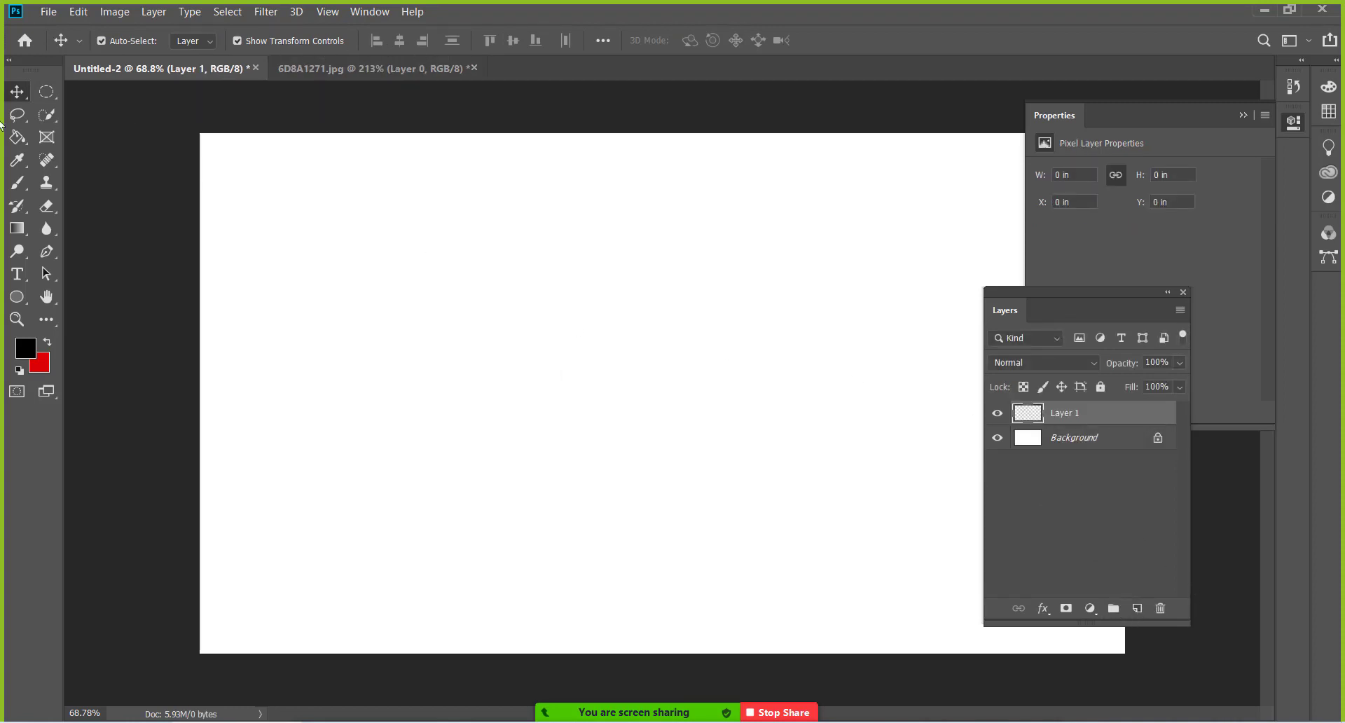
pyautogui.click(47, 90)
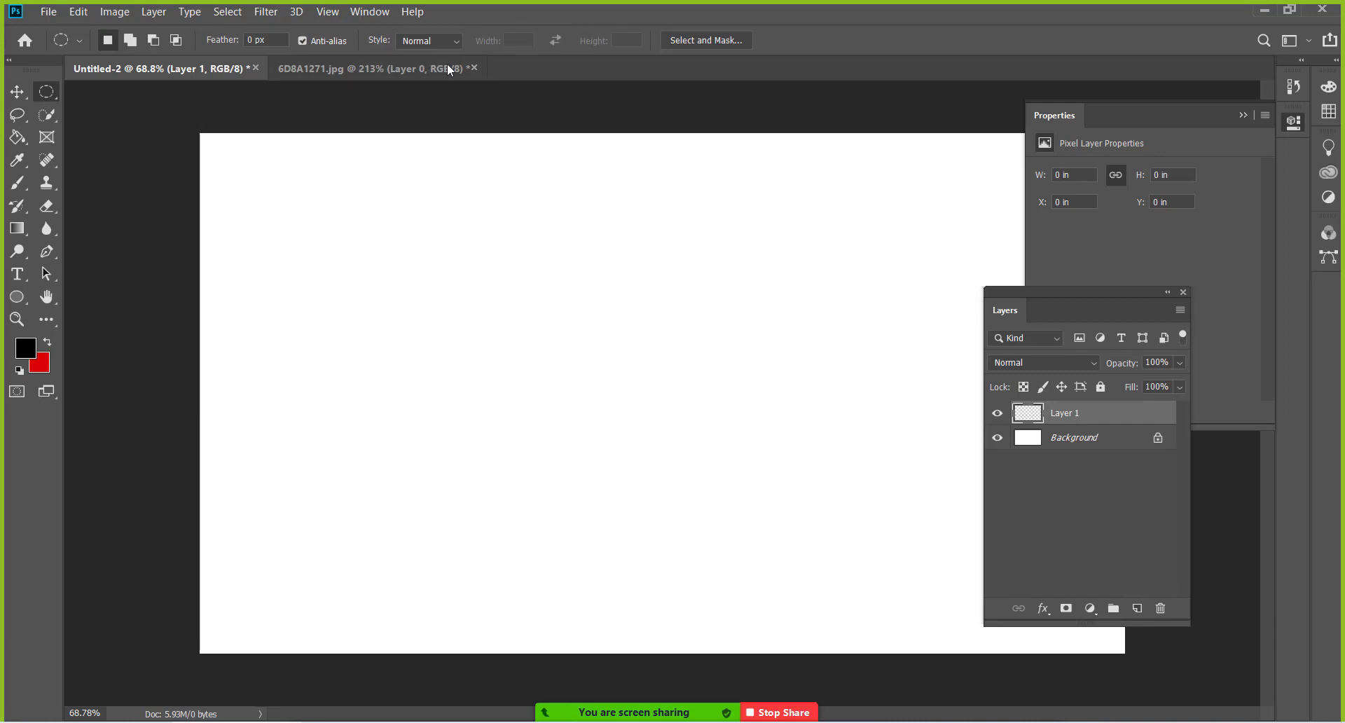
pyautogui.moveTo(361, 290)
pyautogui.mouseDown()
pyautogui.moveTo(511, 218)
pyautogui.moveTo(517, 416)
pyautogui.mouseUp()
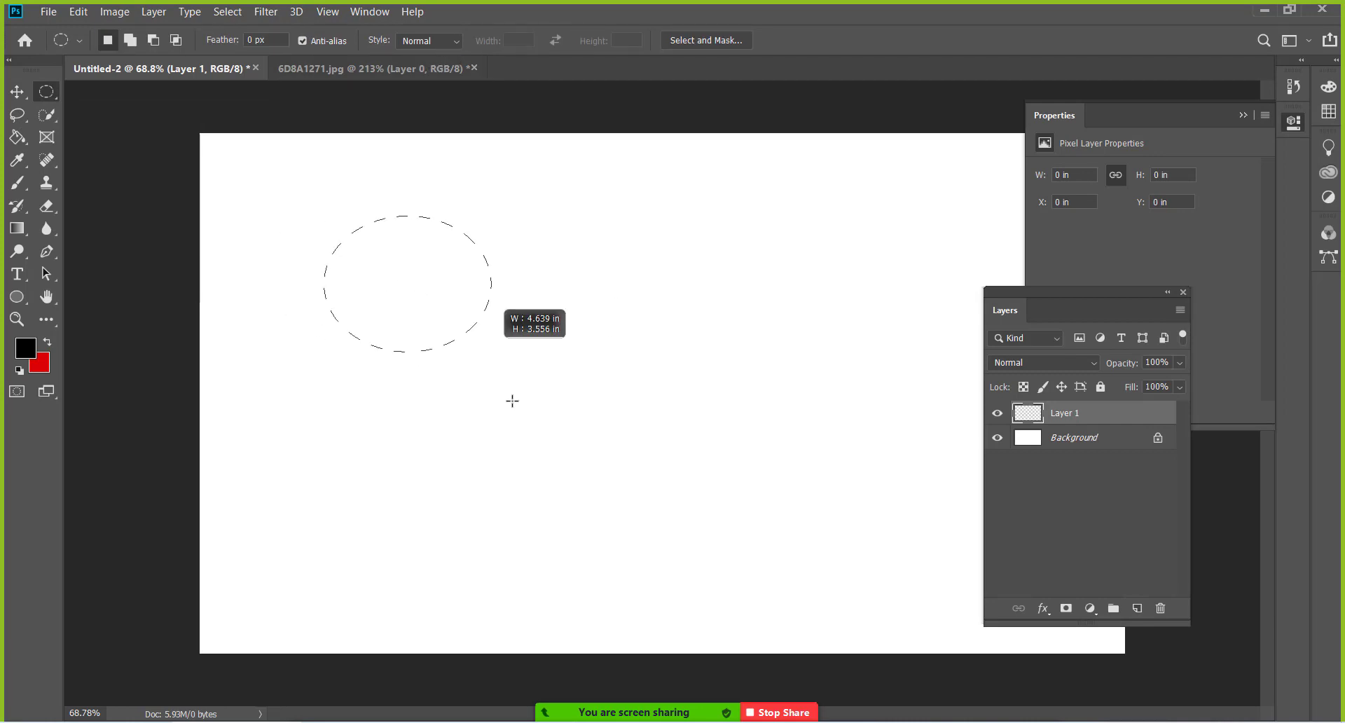
pyautogui.rightClick(412, 303)
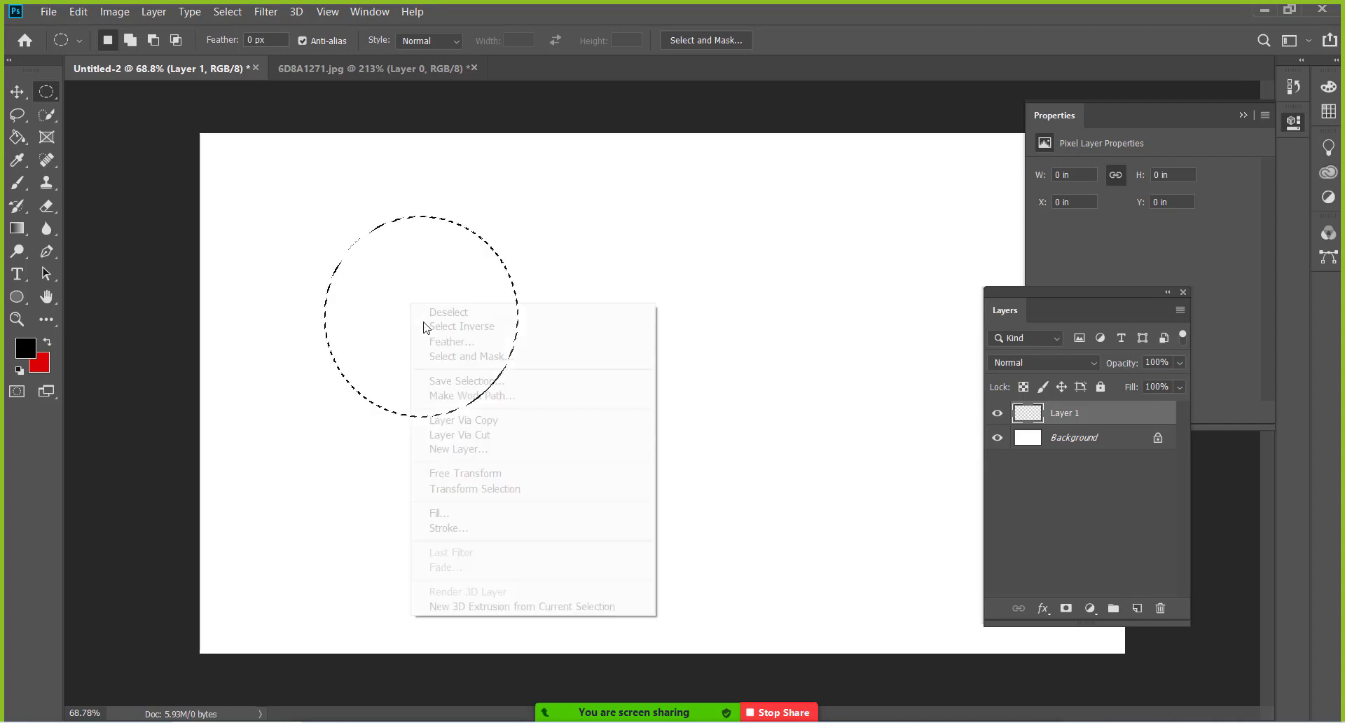
pyautogui.click(440, 312)
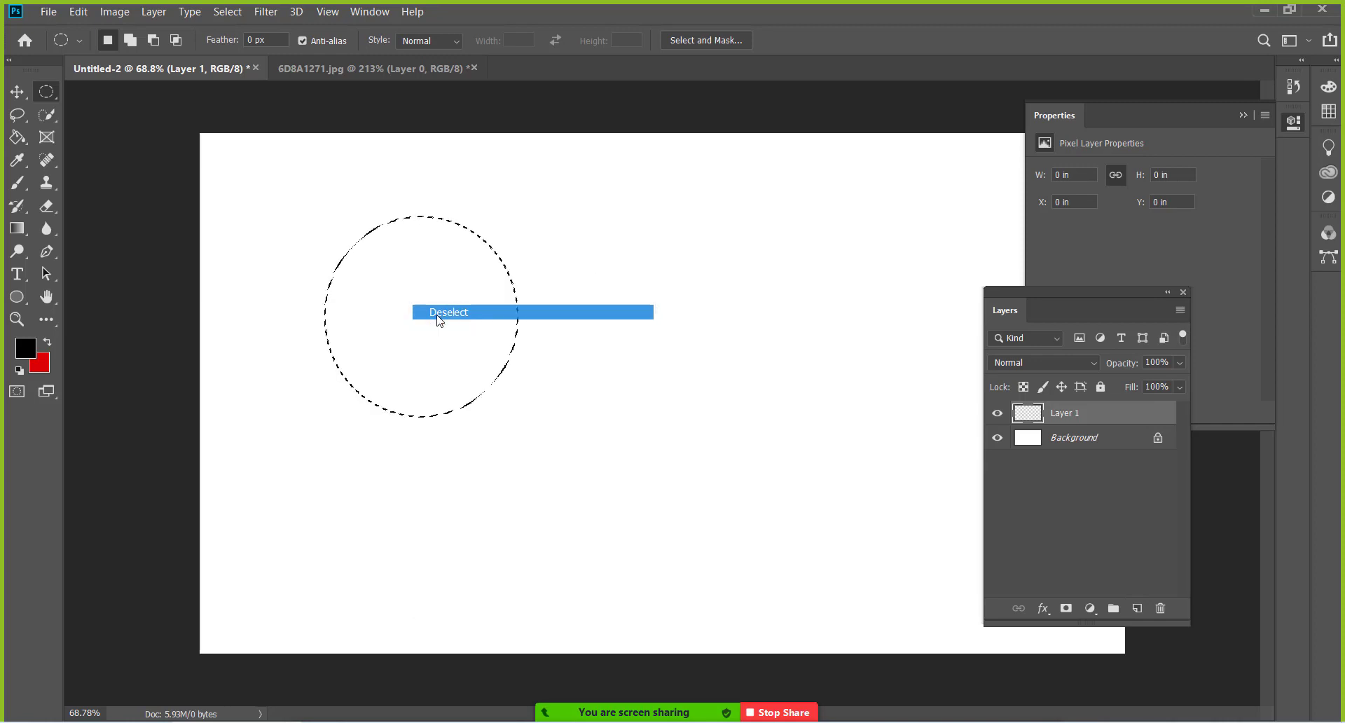
# Step: Draw a circular selection with the Fixed Ratio style (10, swapped), then deselect it
pyautogui.click(431, 40)
pyautogui.click(442, 70)
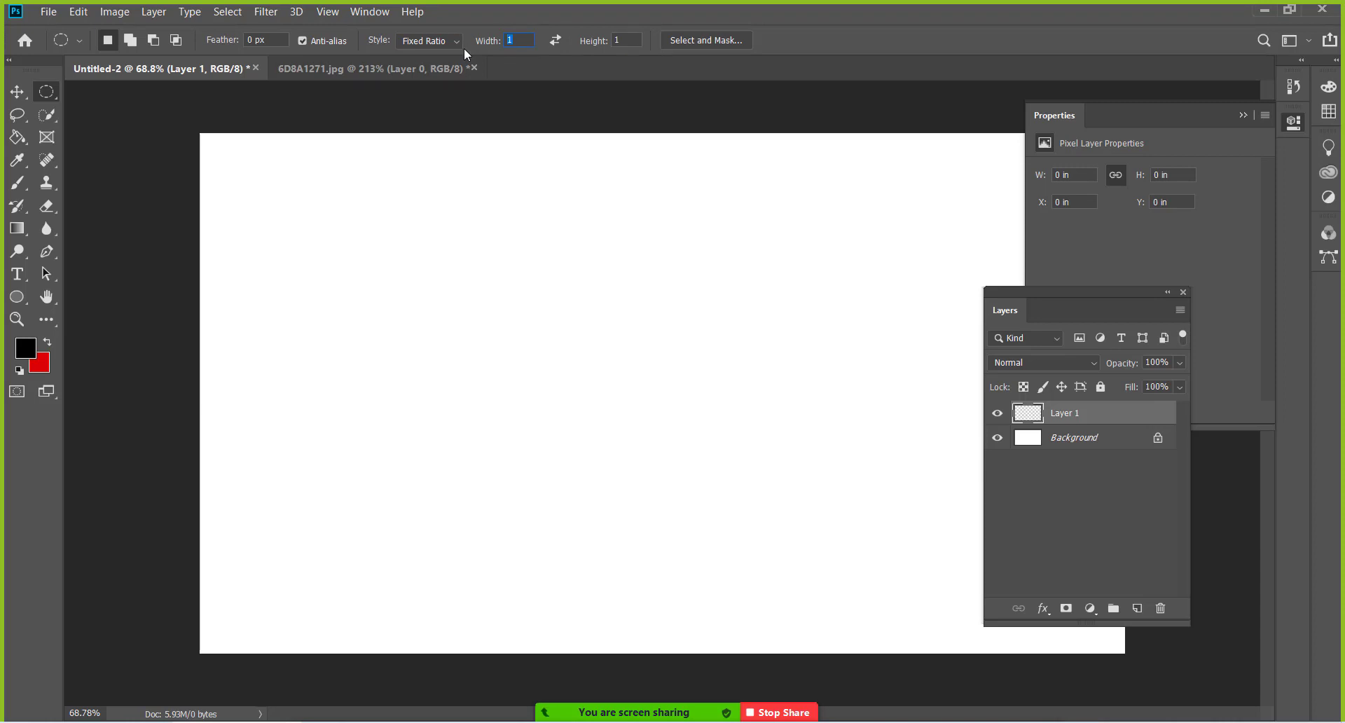
pyautogui.write('10')
pyautogui.click(557, 40)
pyautogui.moveTo(474, 279); pyautogui.dragTo(561, 420)
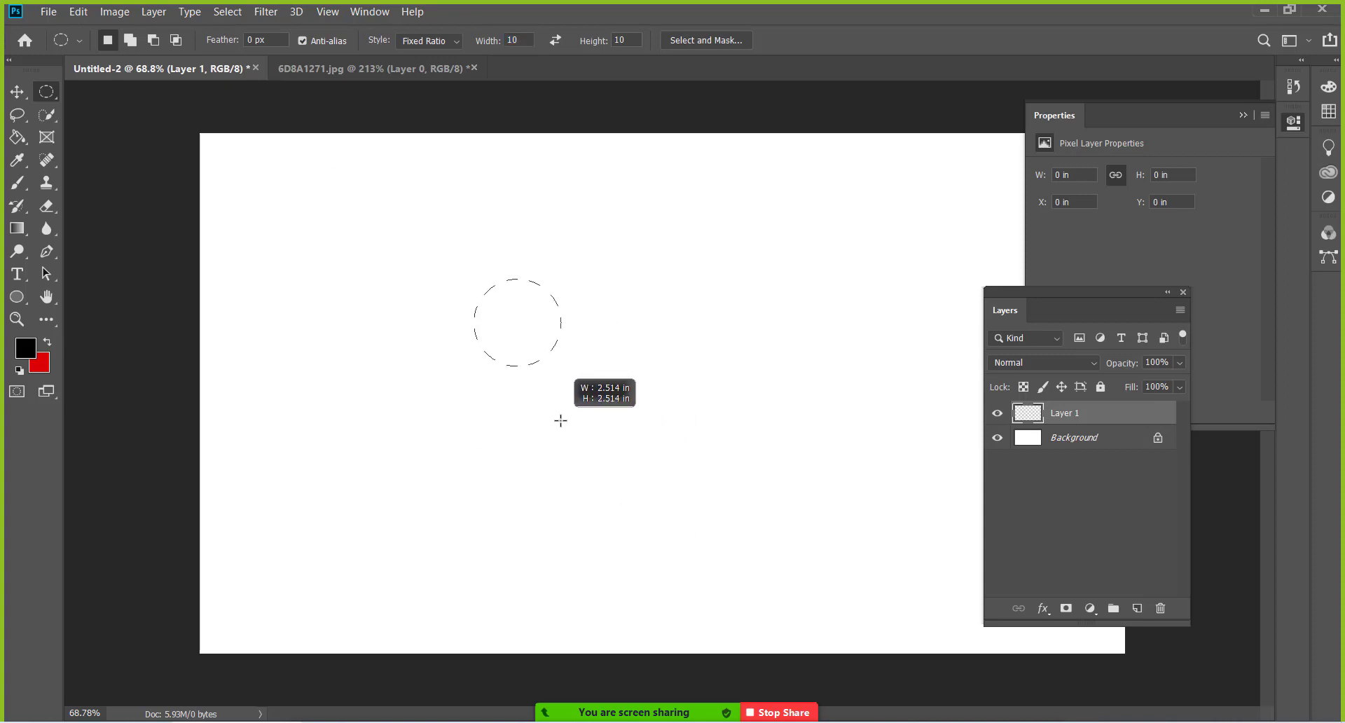
pyautogui.moveTo(561, 420); pyautogui.dragTo(715, 520)
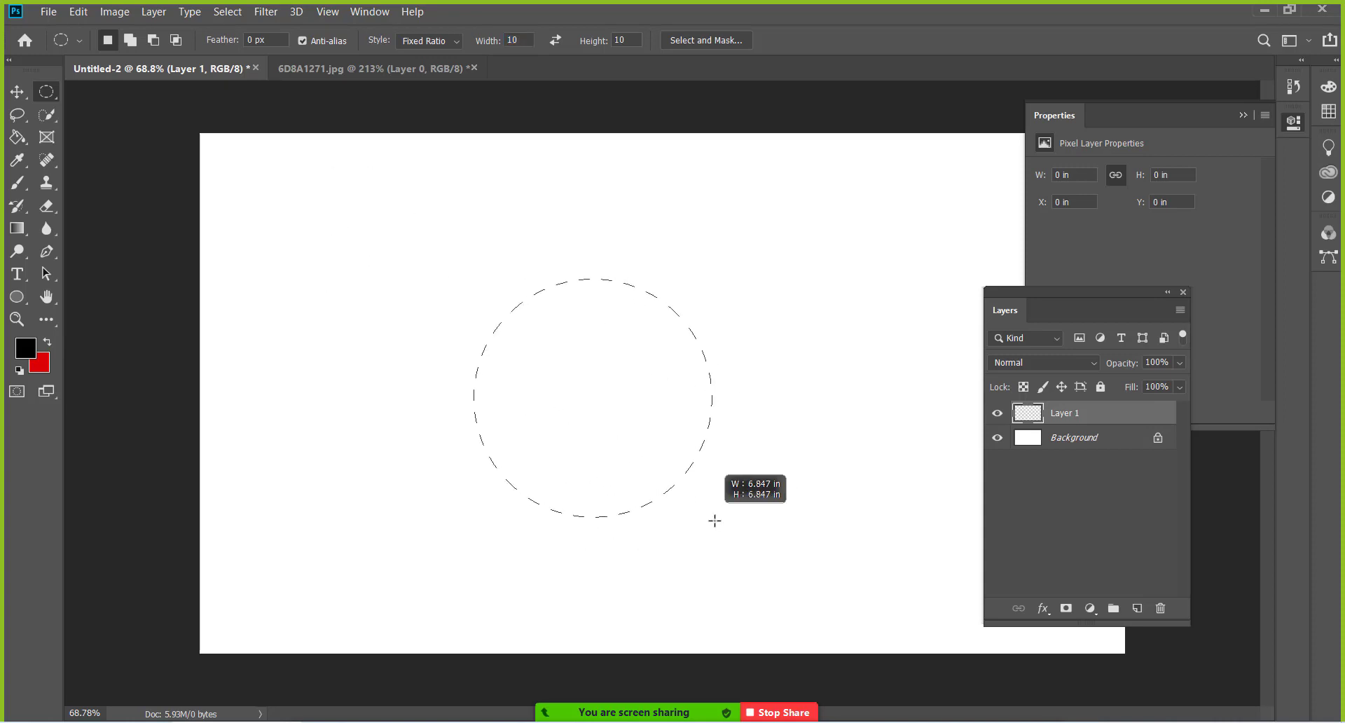
pyautogui.rightClick(584, 297)
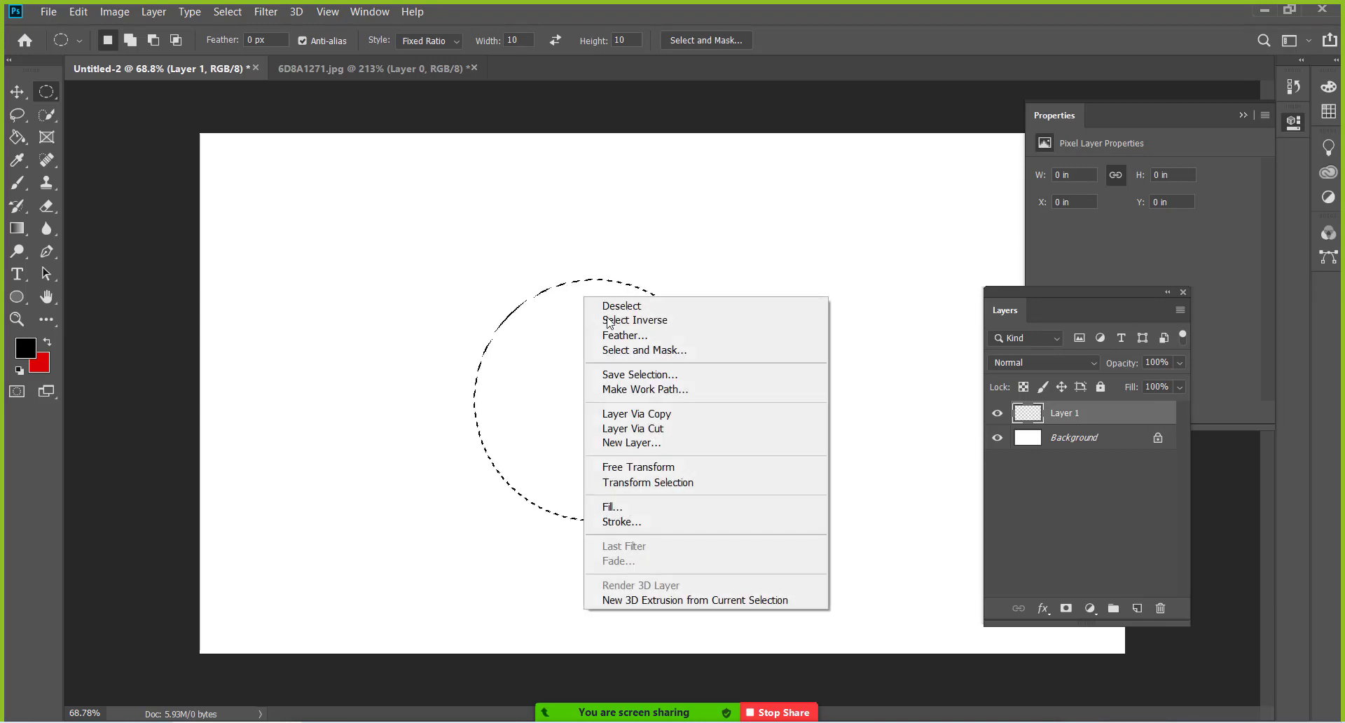
pyautogui.click(608, 306)
# Step: Place a 100 px circle selection with Fixed Size style, then reset the style to Normal
pyautogui.click(458, 42)
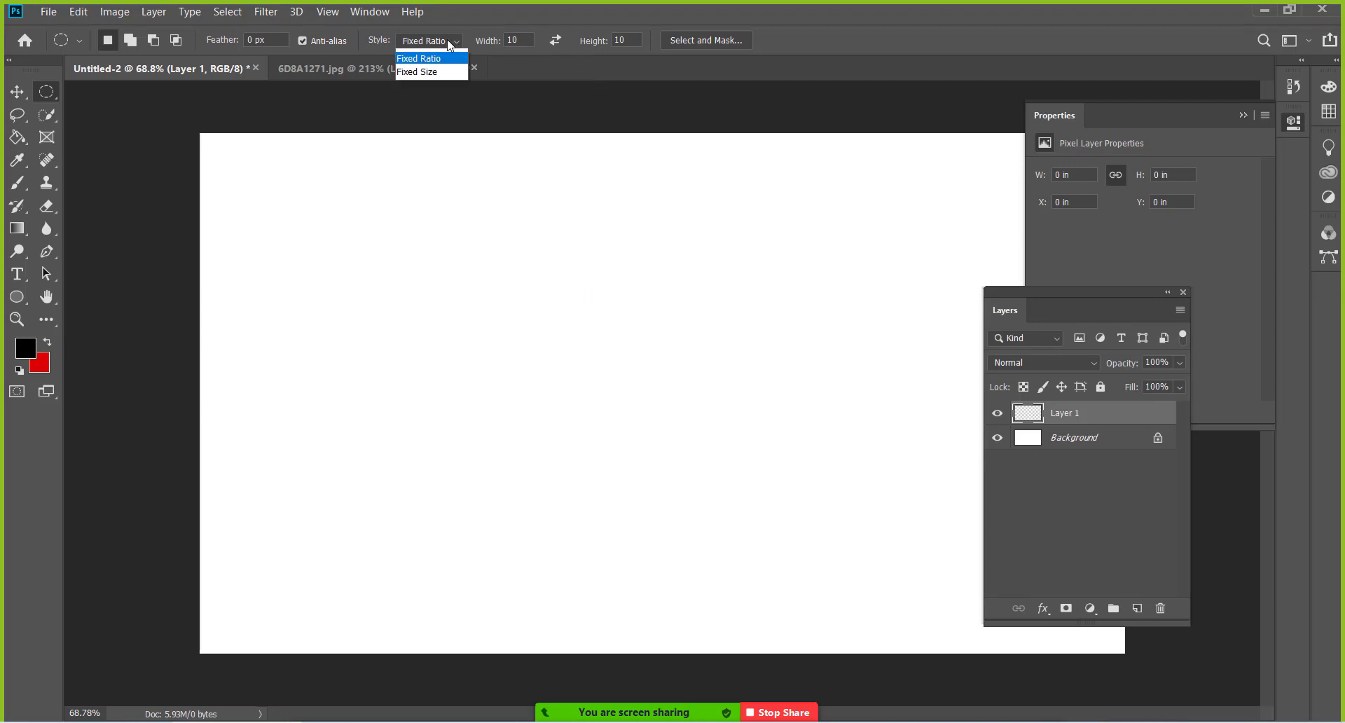
pyautogui.click(450, 83)
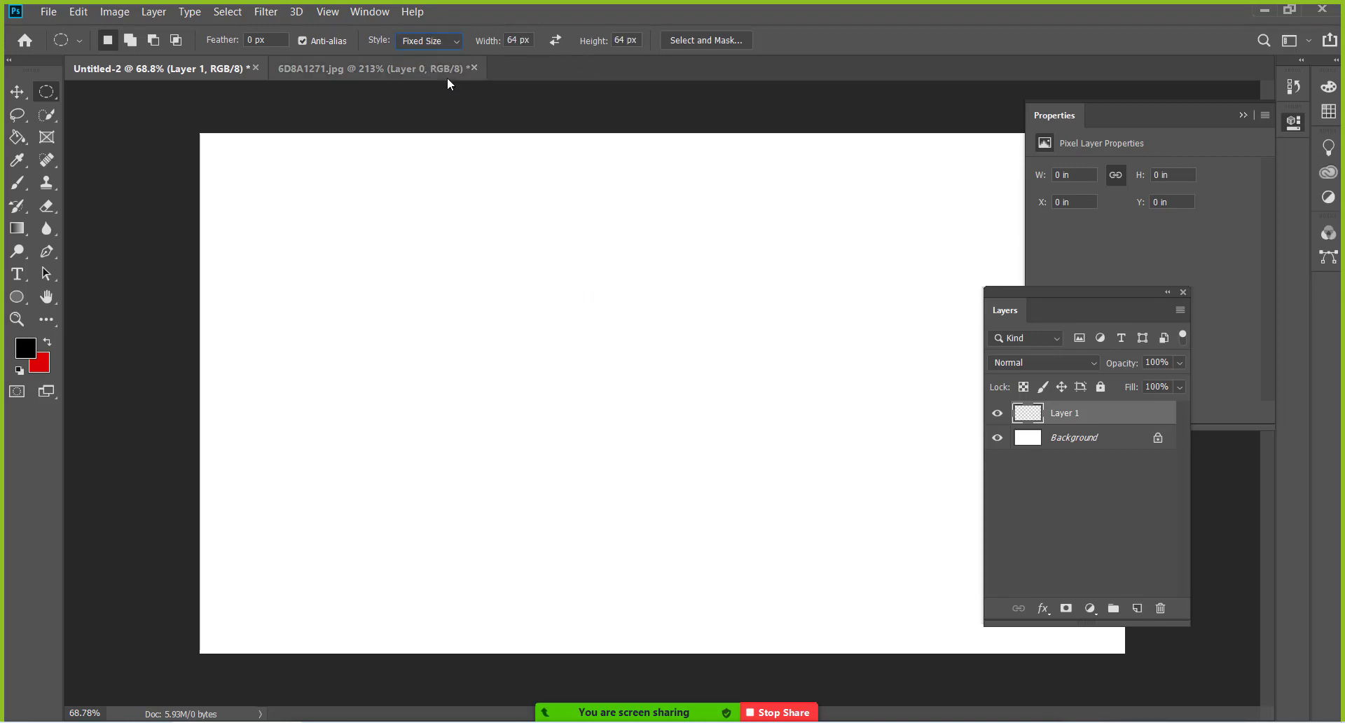
pyautogui.click(489, 42)
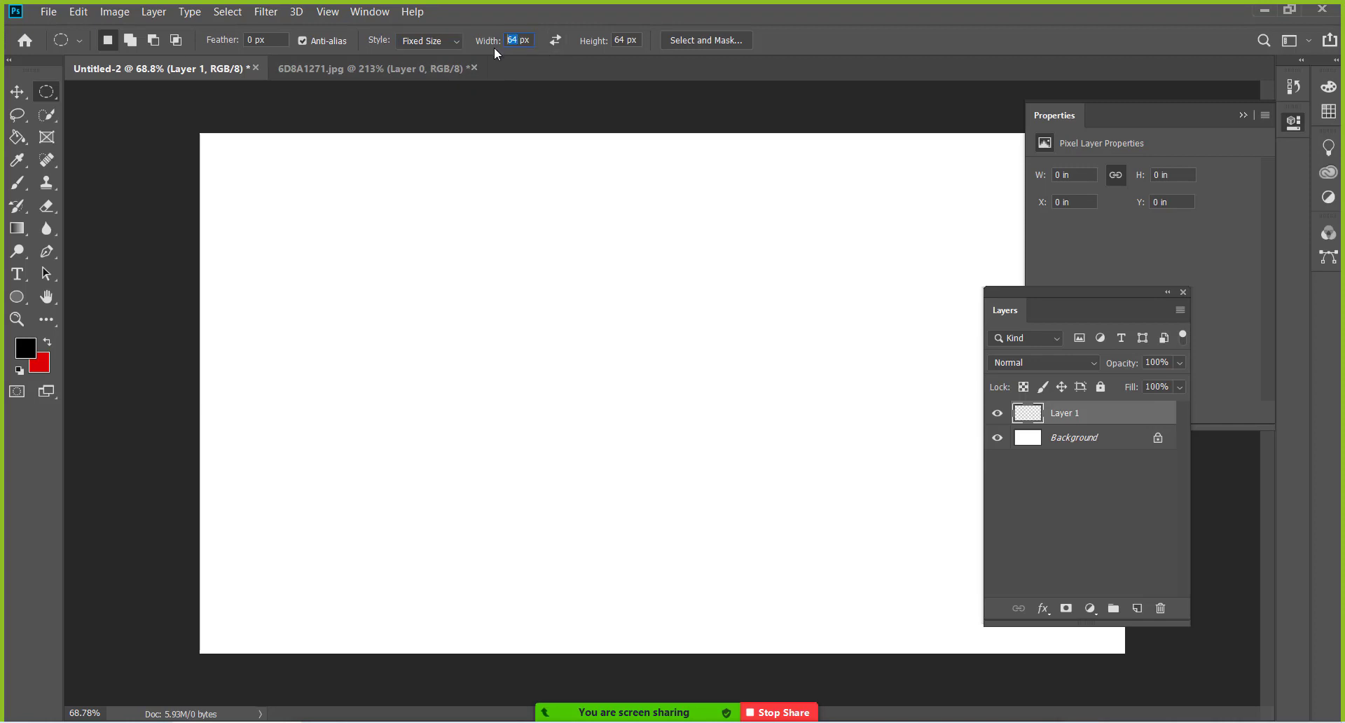
pyautogui.write('100')
pyautogui.click(472, 182)
pyautogui.moveTo(372, 171); pyautogui.dragTo(527, 354)
pyautogui.click(439, 328)
pyautogui.click(546, 213)
pyautogui.click(567, 314)
pyautogui.moveTo(512, 183); pyautogui.dragTo(559, 311)
pyautogui.moveTo(461, 424); pyautogui.dragTo(444, 280)
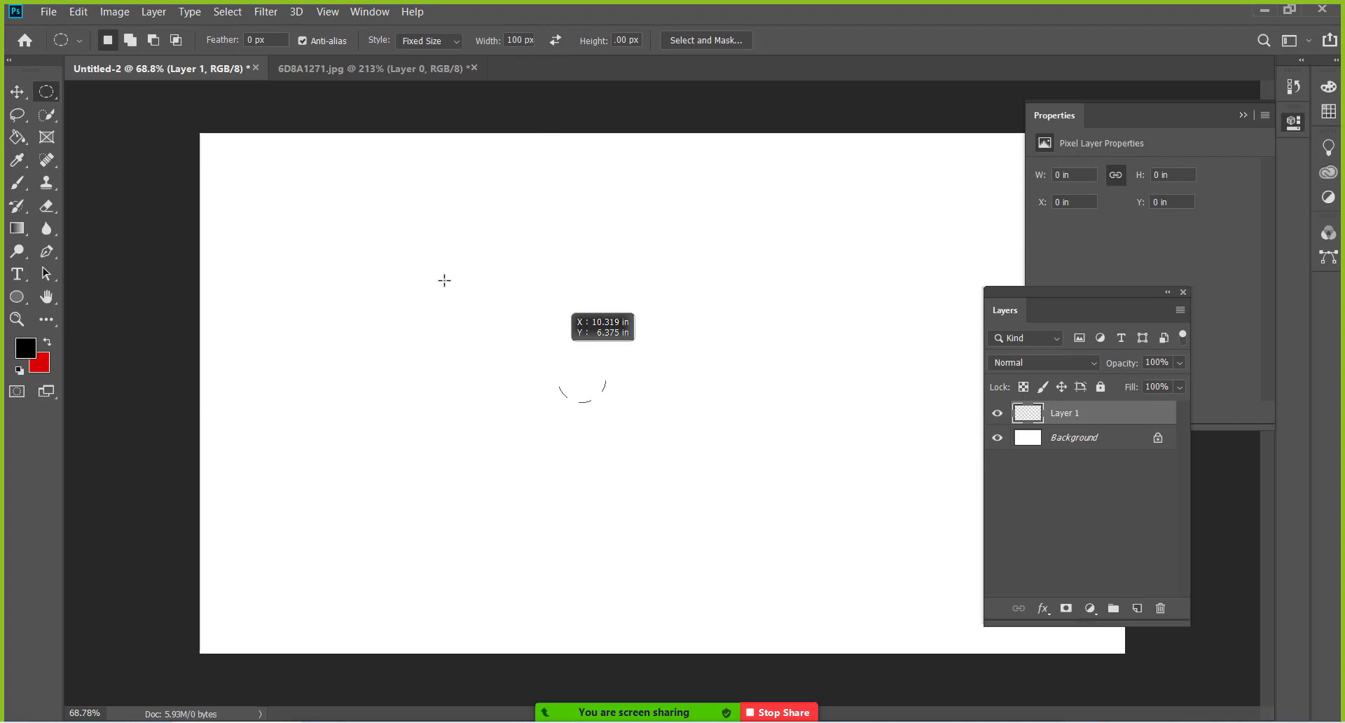
pyautogui.click(481, 415)
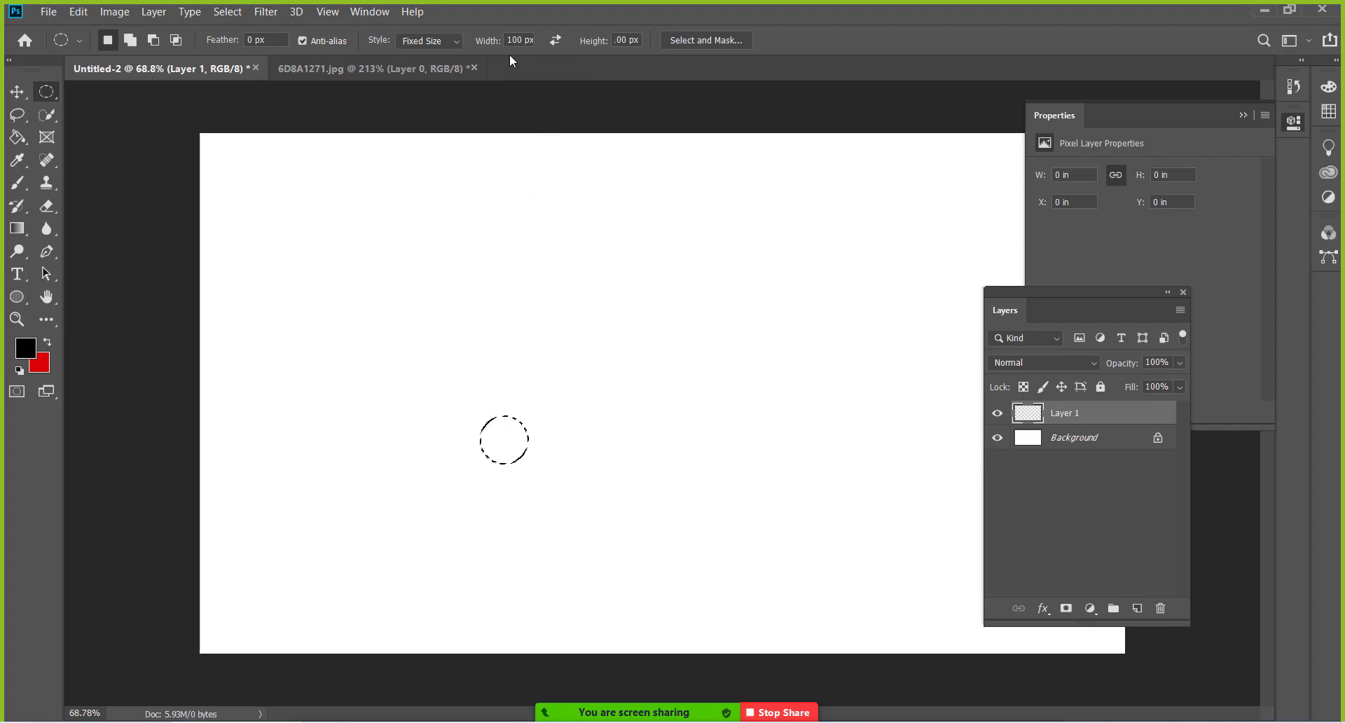
pyautogui.click(433, 40)
pyautogui.click(419, 52)
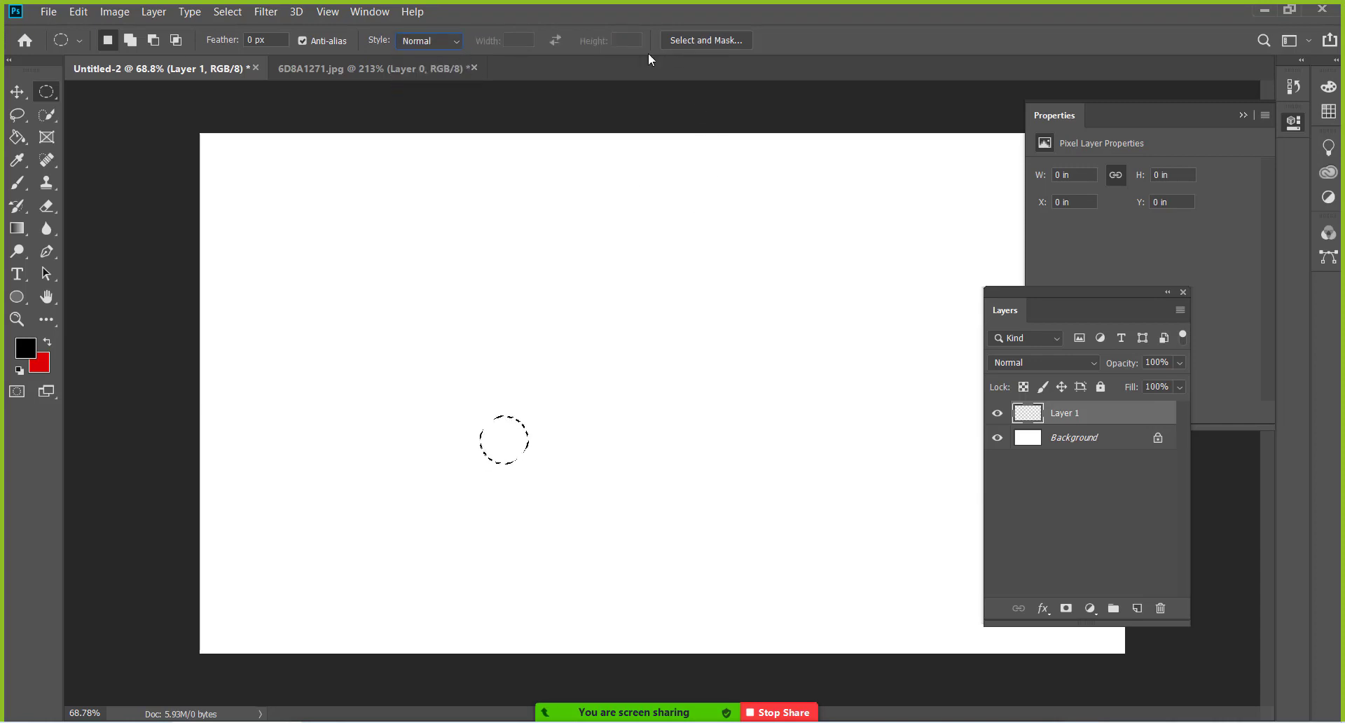
# Step: Try moving content with no layer selected, dismiss the warning, and return to the elliptical marquee
pyautogui.click(16, 91)
pyautogui.moveTo(350, 325); pyautogui.dragTo(559, 522)
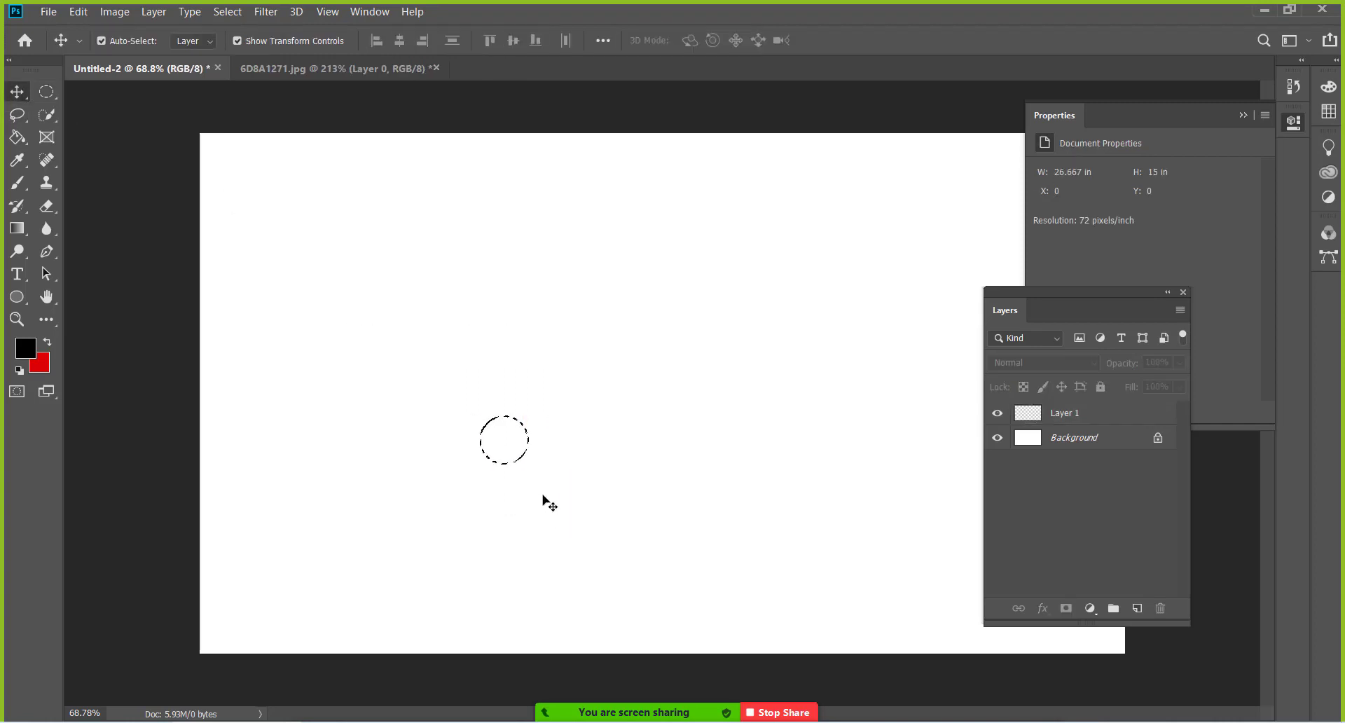
pyautogui.click(490, 445)
pyautogui.click(684, 290)
pyautogui.click(53, 101)
pyautogui.rightClick(494, 454)
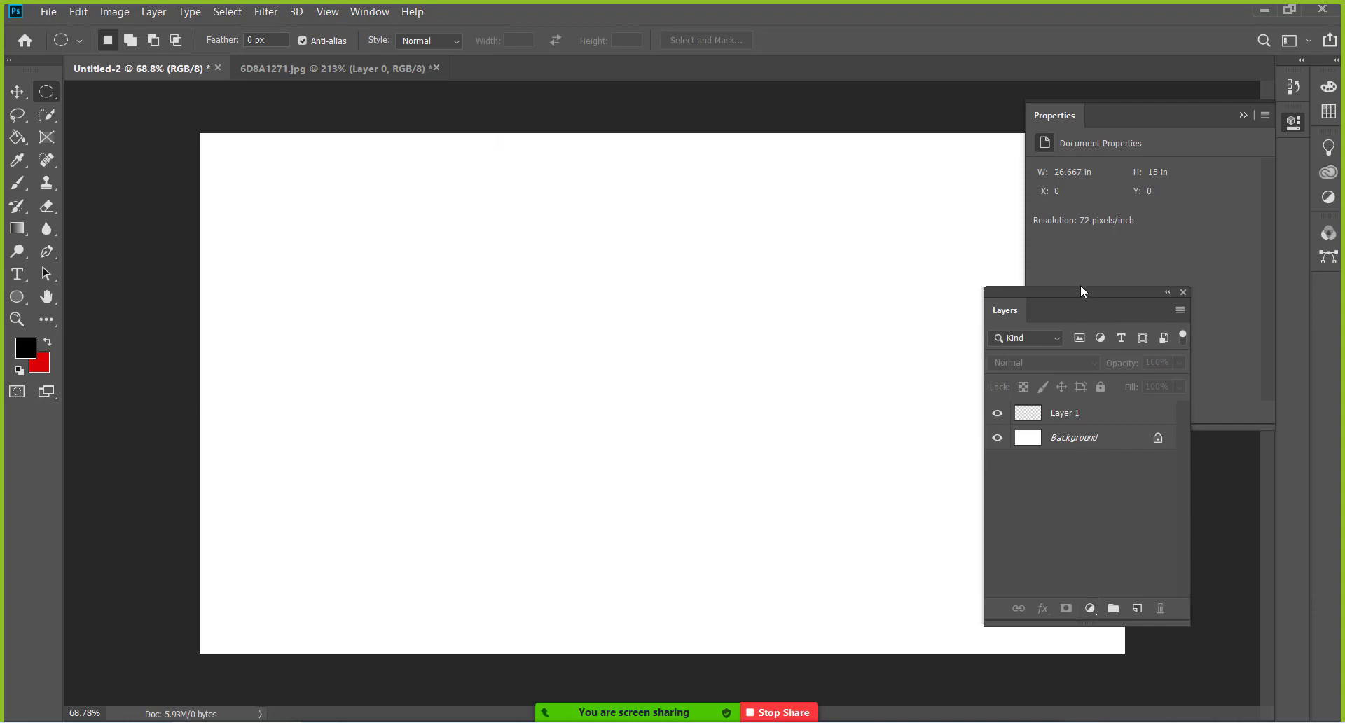
# Step: Move the floating Layers panel below the Properties size fields and make Layer 1 active
pyautogui.moveTo(1081, 287); pyautogui.dragTo(1003, 174)
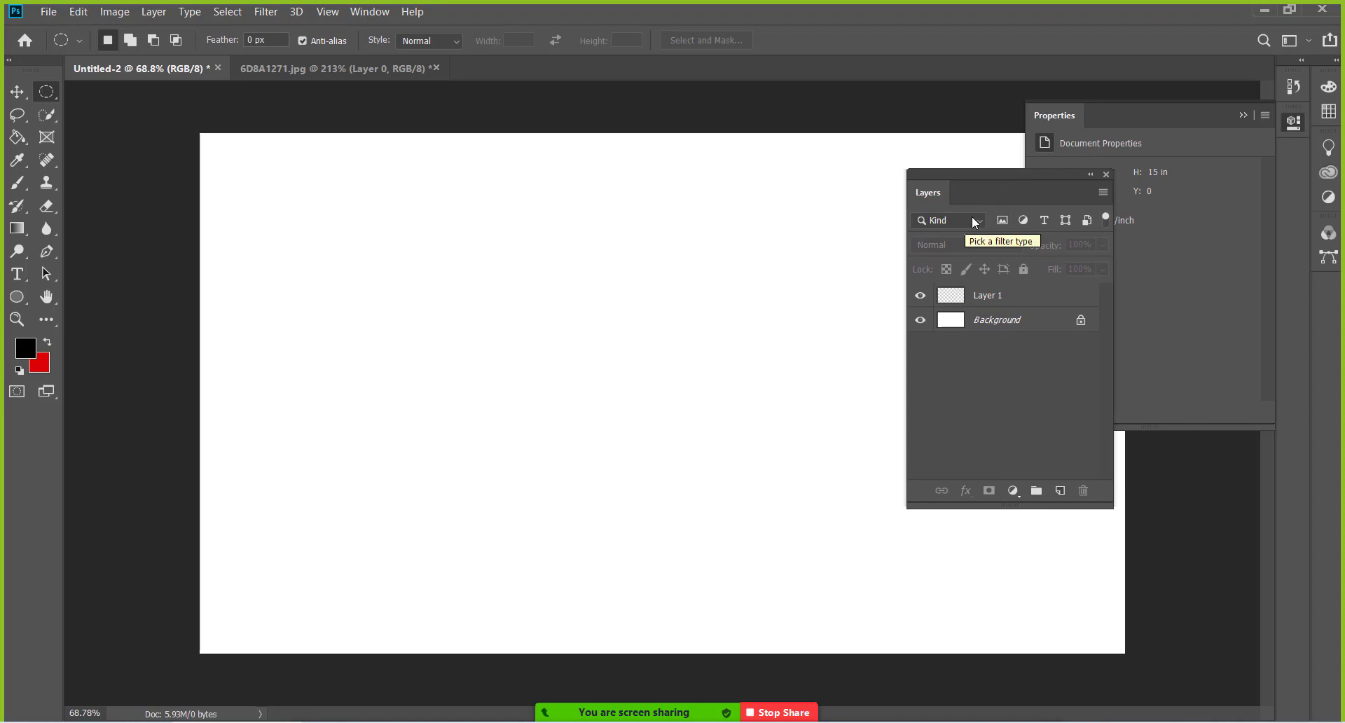
pyautogui.moveTo(992, 175)
pyautogui.mouseDown()
pyautogui.moveTo(926, 119)
pyautogui.moveTo(952, 134)
pyautogui.mouseUp()
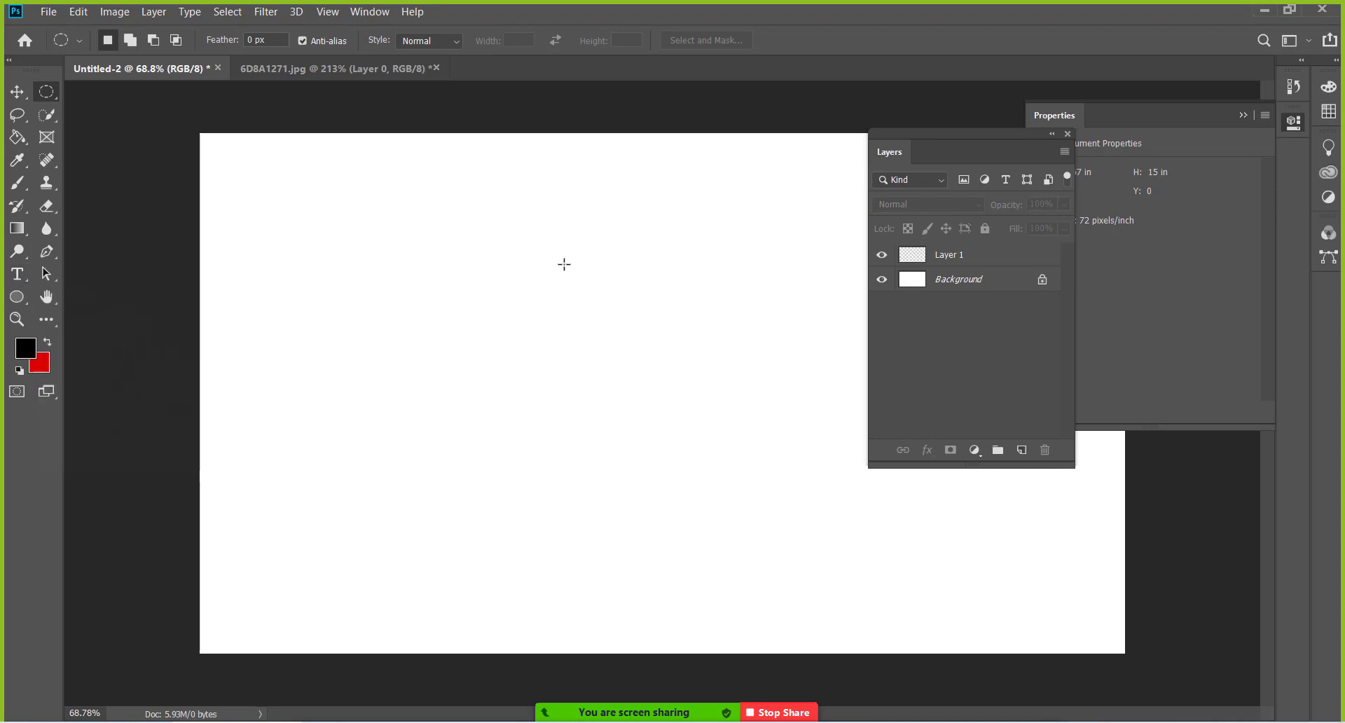
pyautogui.moveTo(920, 155); pyautogui.dragTo(989, 146)
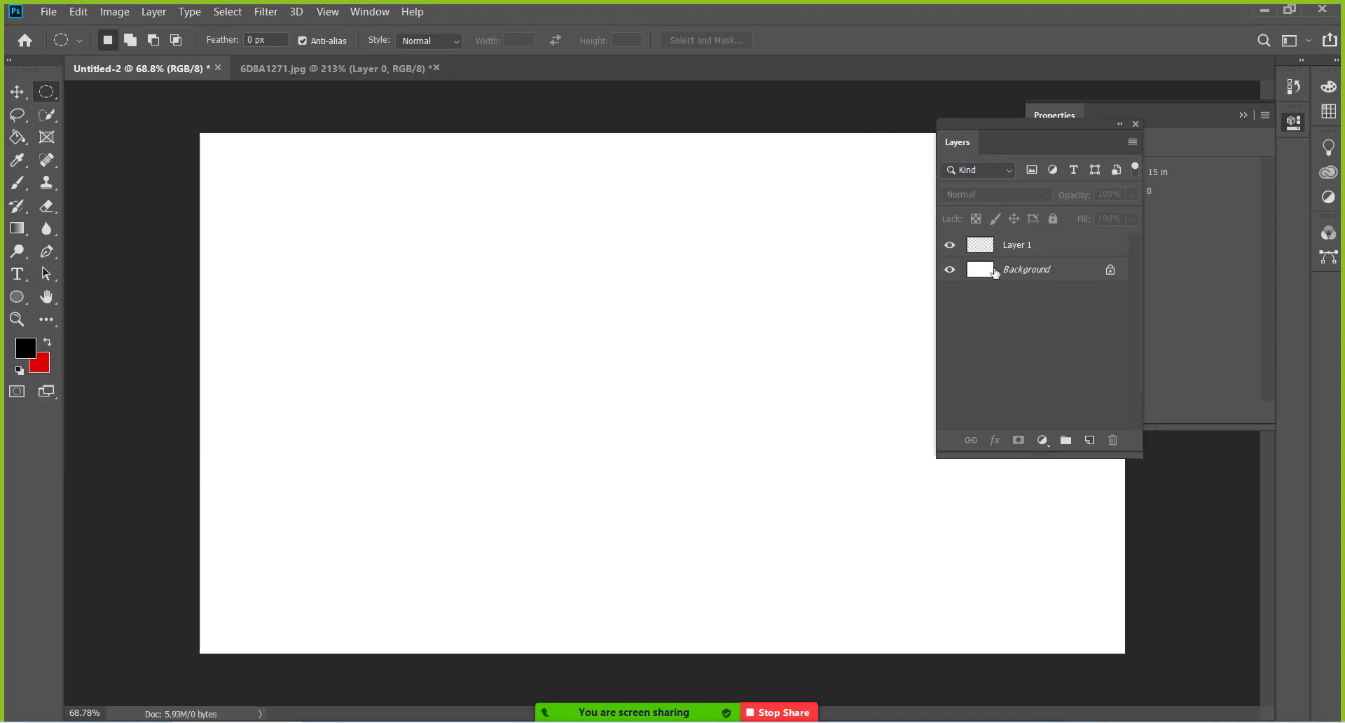
pyautogui.moveTo(1023, 123); pyautogui.dragTo(1124, 155)
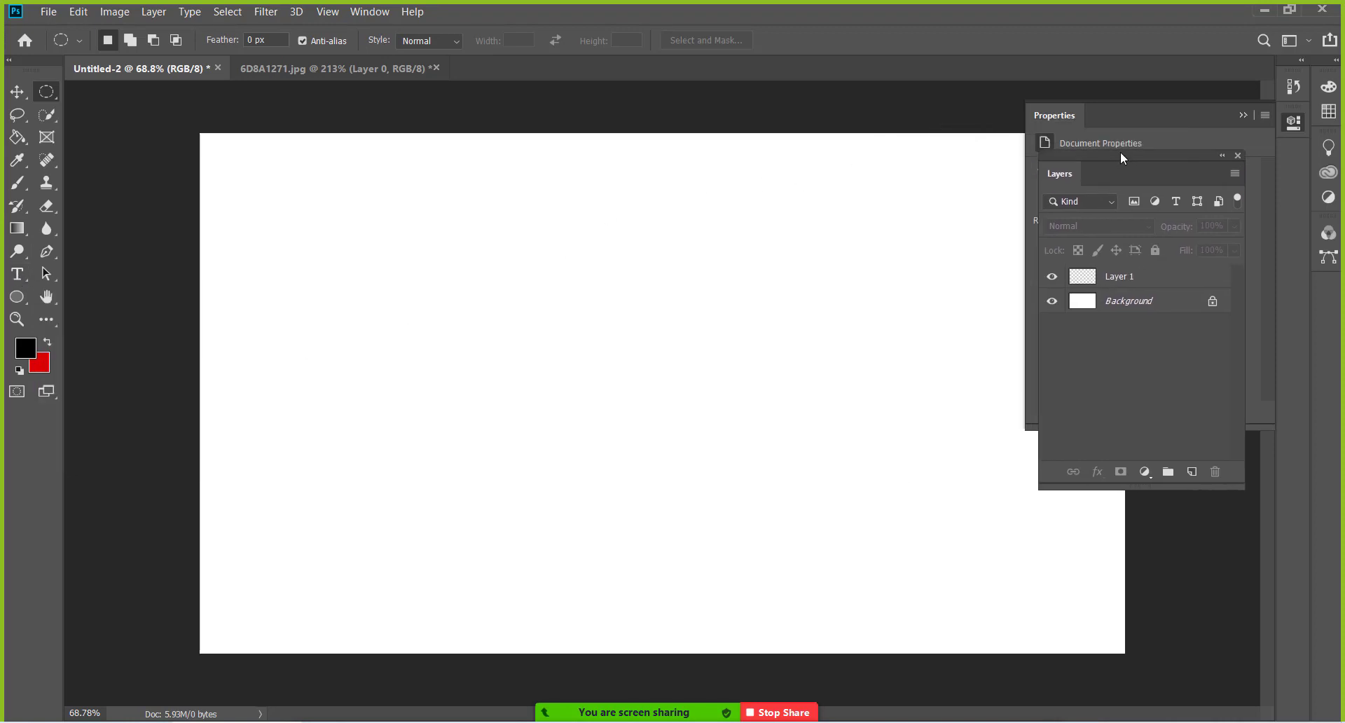
pyautogui.click(1121, 279)
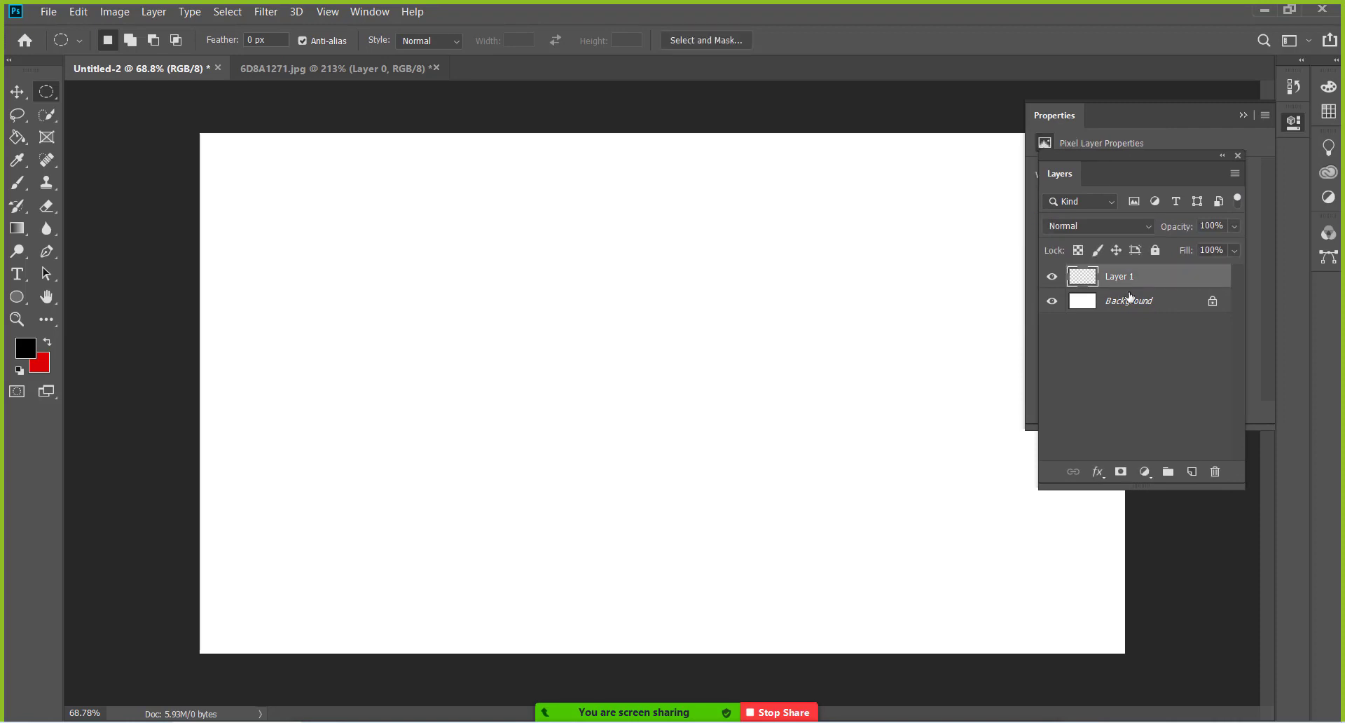
pyautogui.moveTo(1110, 161); pyautogui.dragTo(1021, 267)
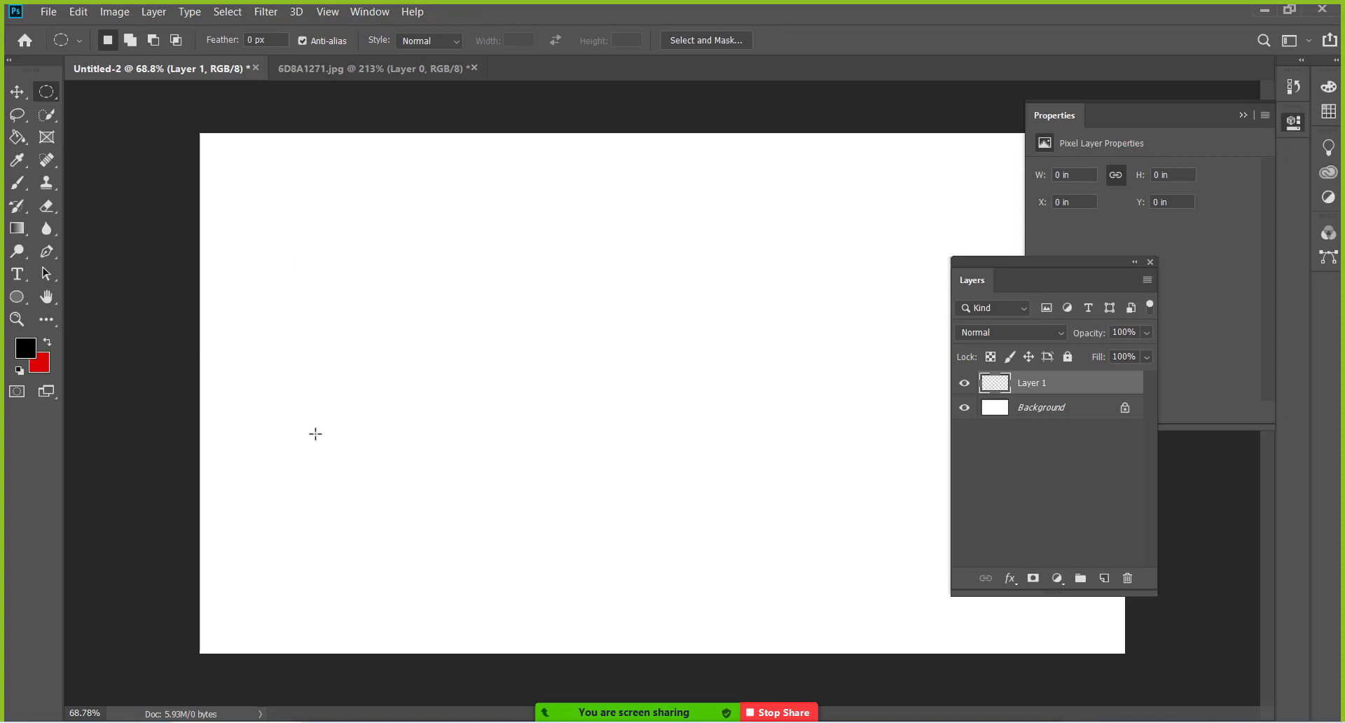
# Step: Zoom out, fill Layer 1 black and then red, and delete the layer
pyautogui.hotkey('ctrl', '-')
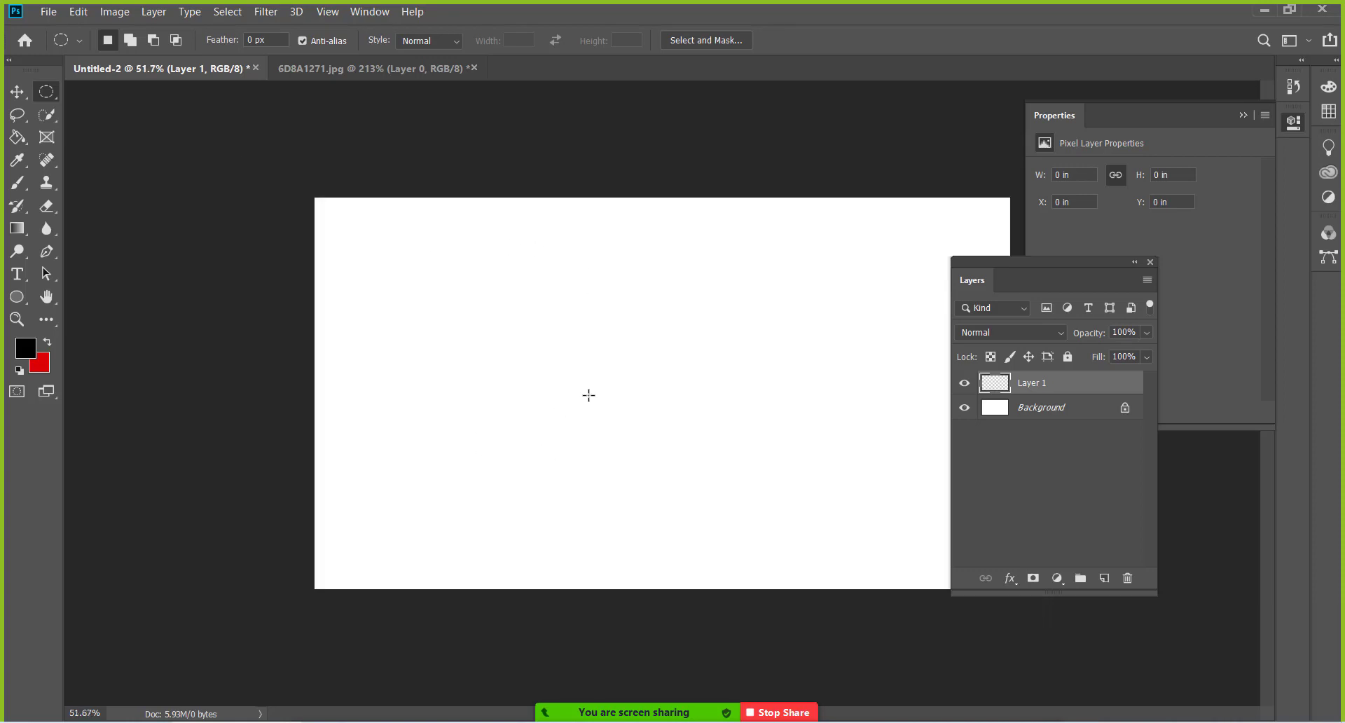
pyautogui.hotkey('alt', 'BackSpace')
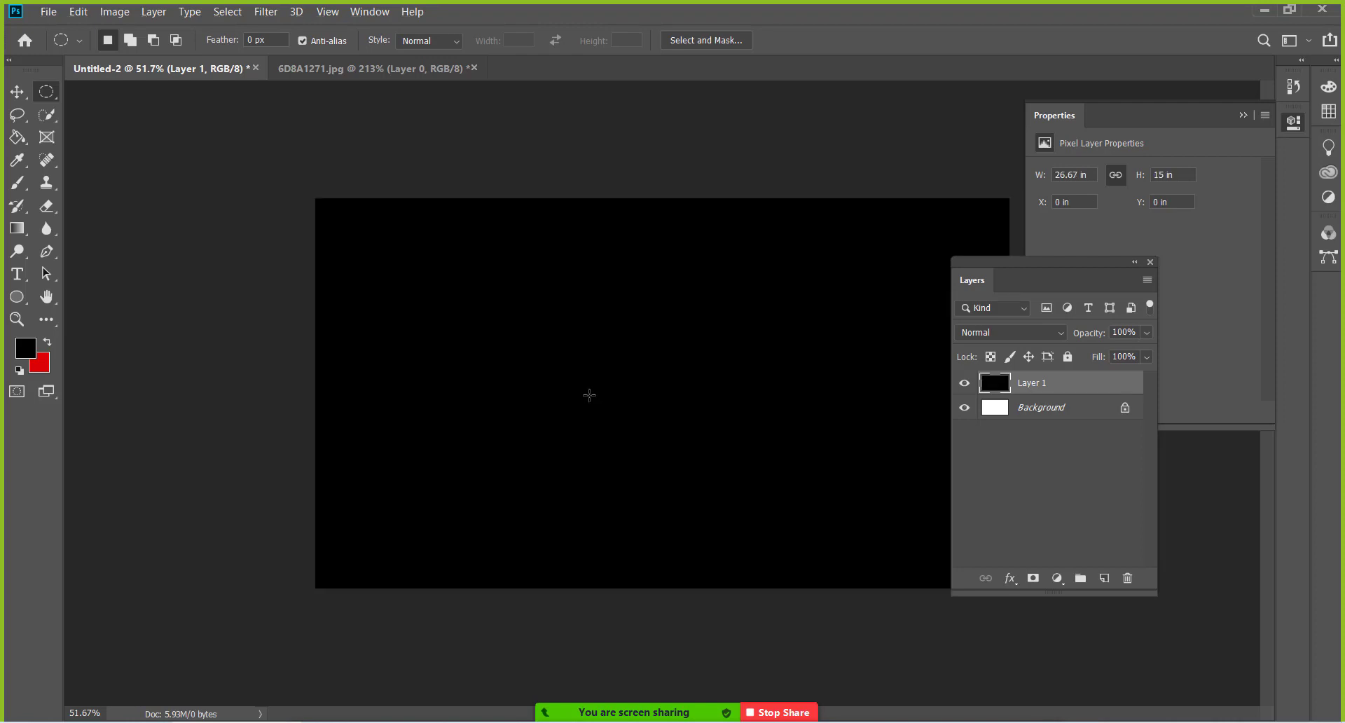
pyautogui.hotkey('ctrl', 'BackSpace')
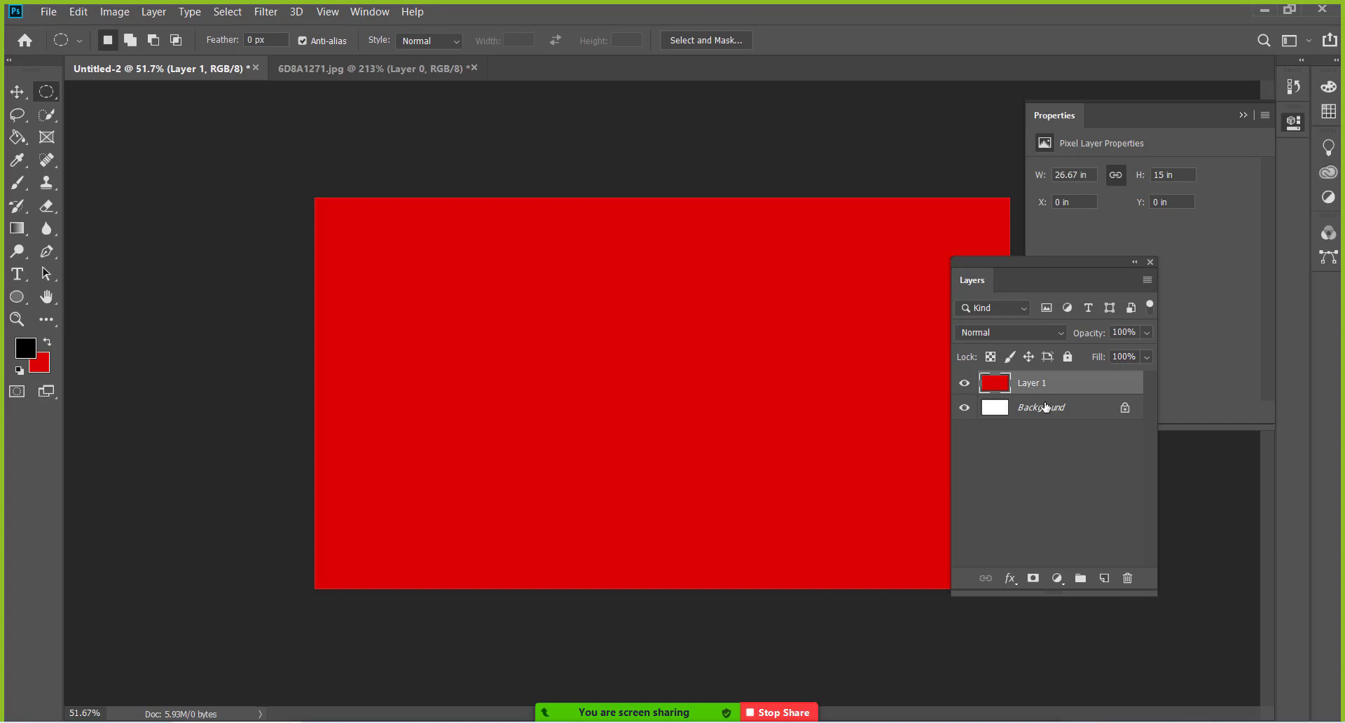
pyautogui.click(1128, 578)
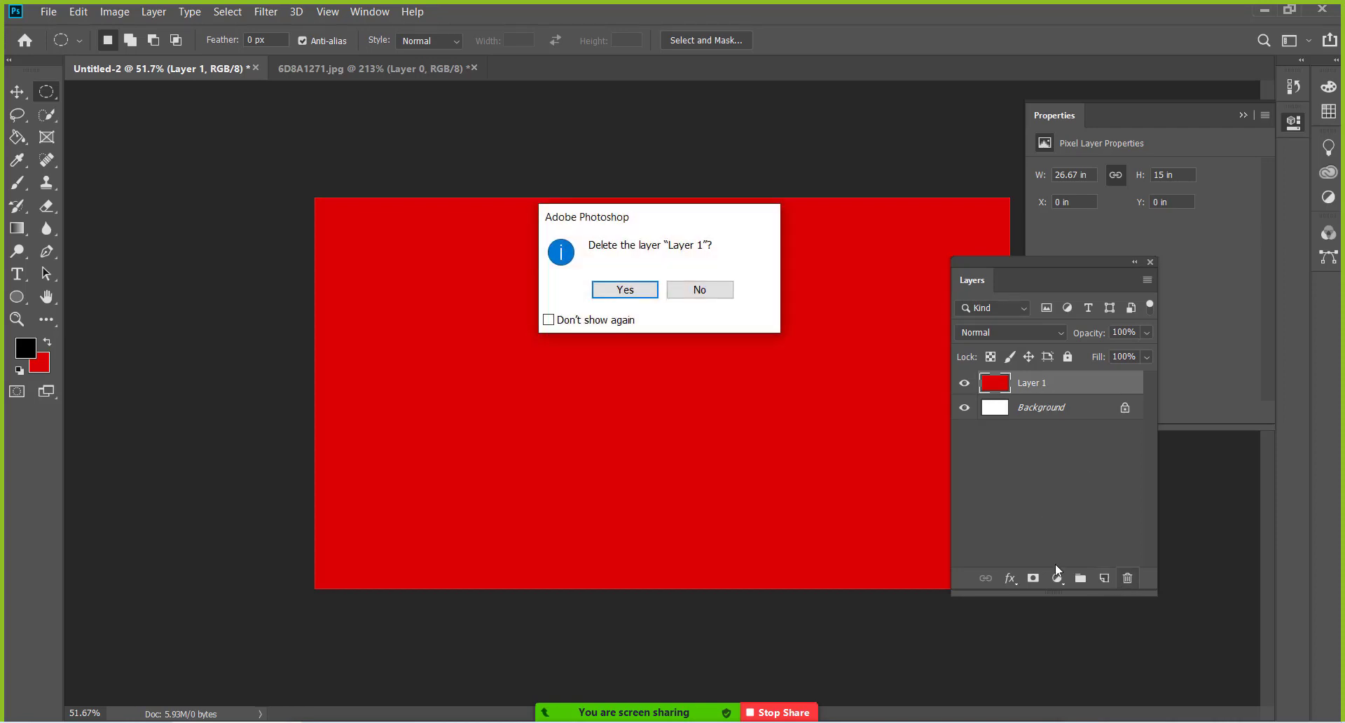
pyautogui.click(644, 289)
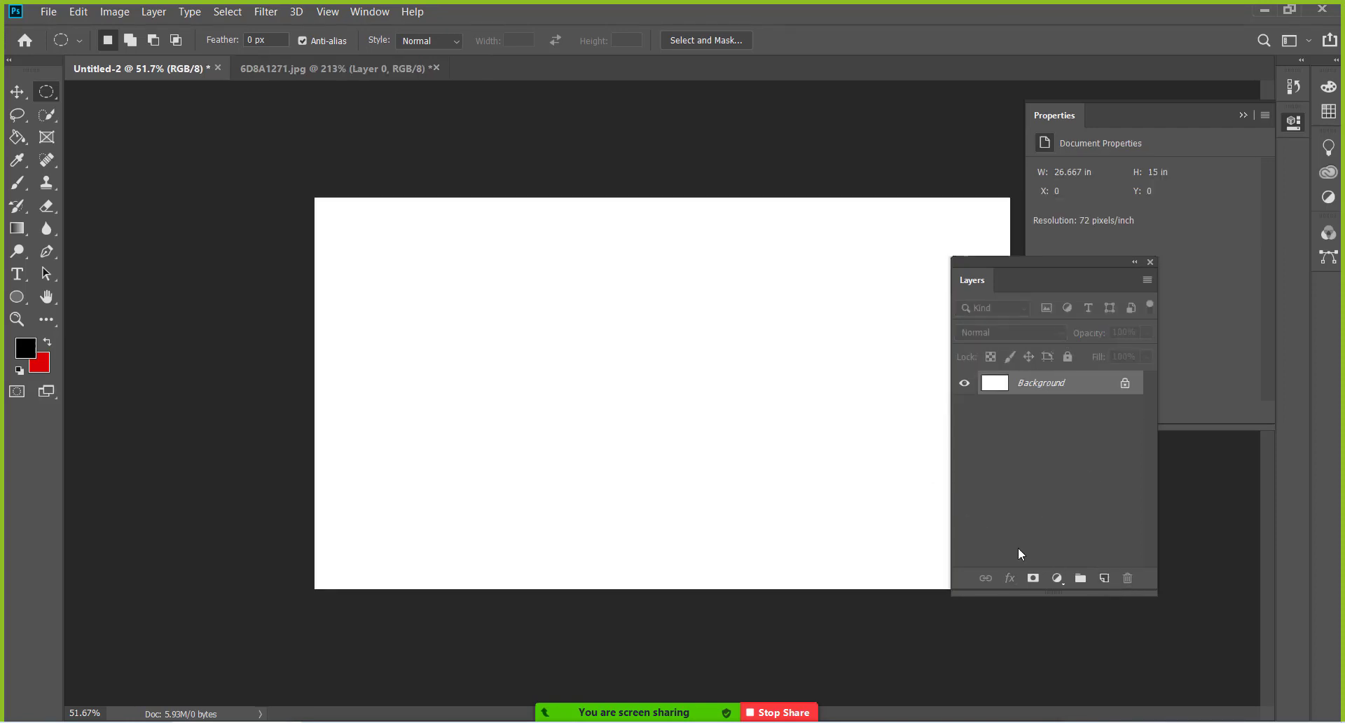
# Step: Add a new Layer 1, select a rectangle mid-canvas, and lock its transparent pixels
pyautogui.click(1105, 578)
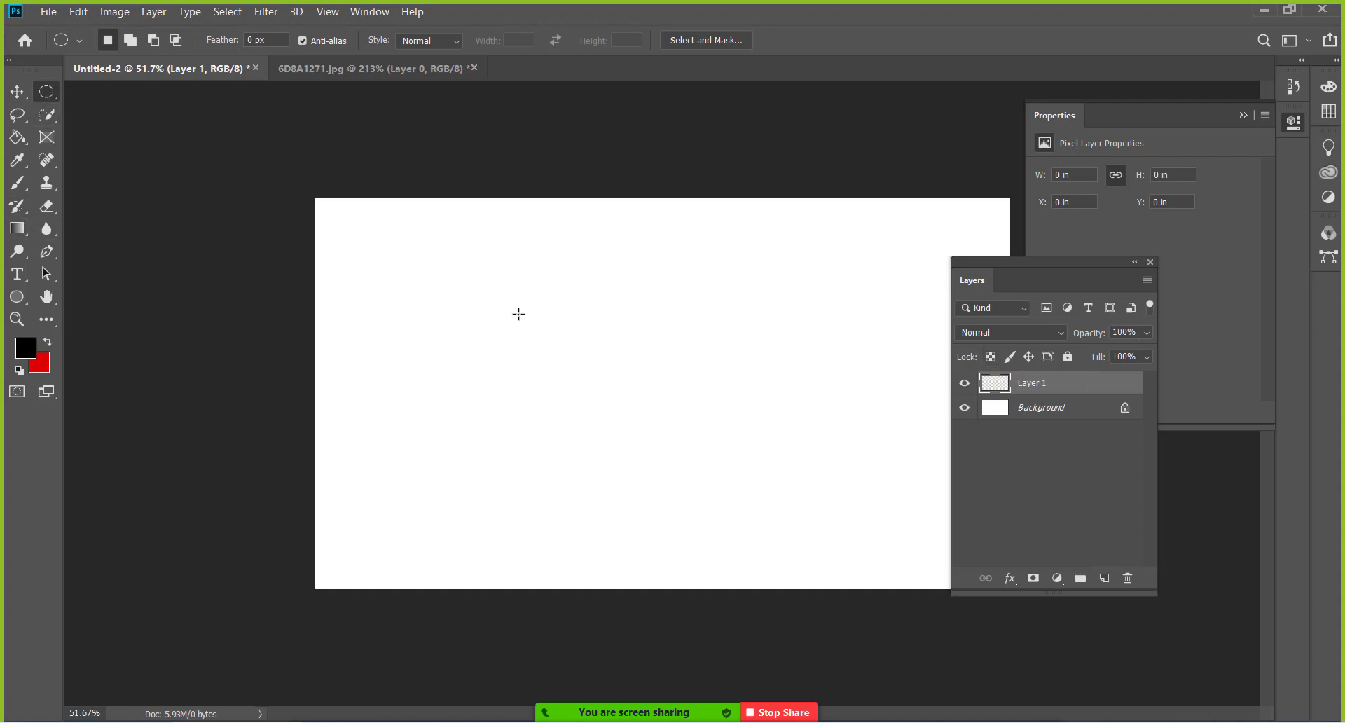
pyautogui.rightClick(48, 96)
pyautogui.click(112, 91)
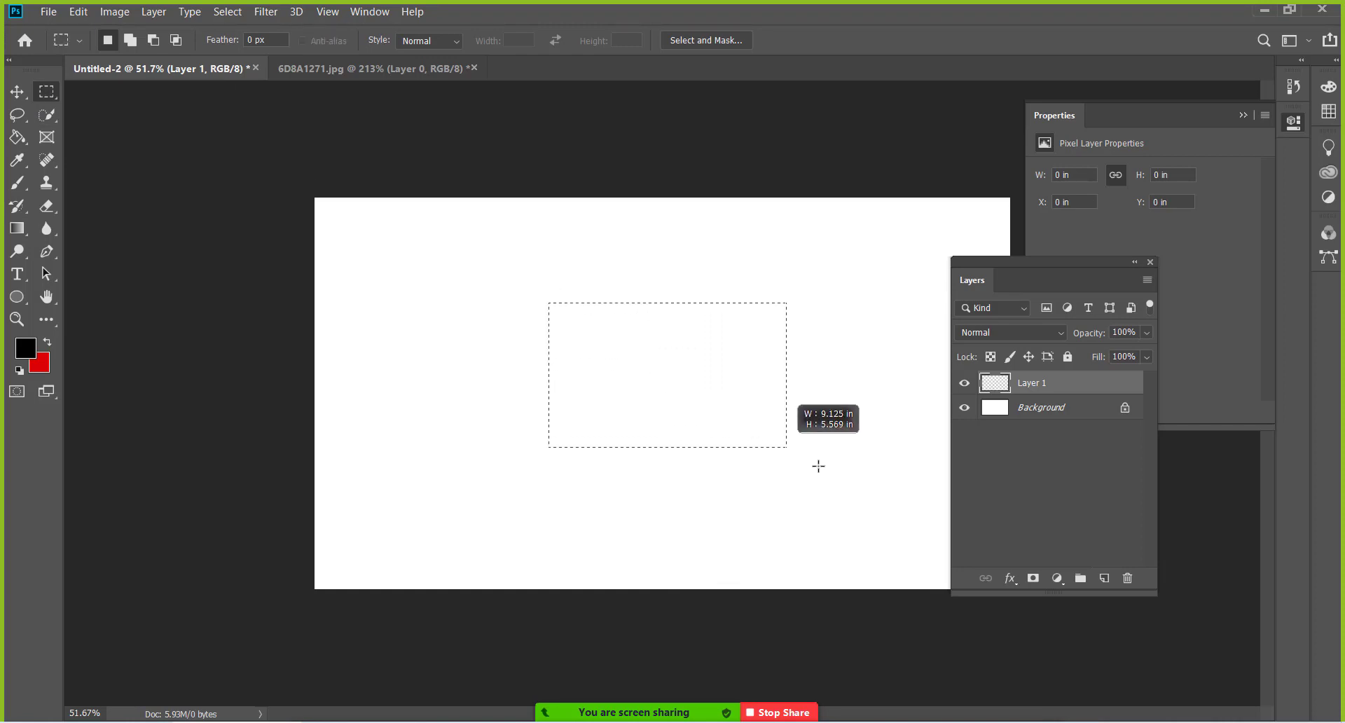
pyautogui.moveTo(549, 303); pyautogui.dragTo(833, 472)
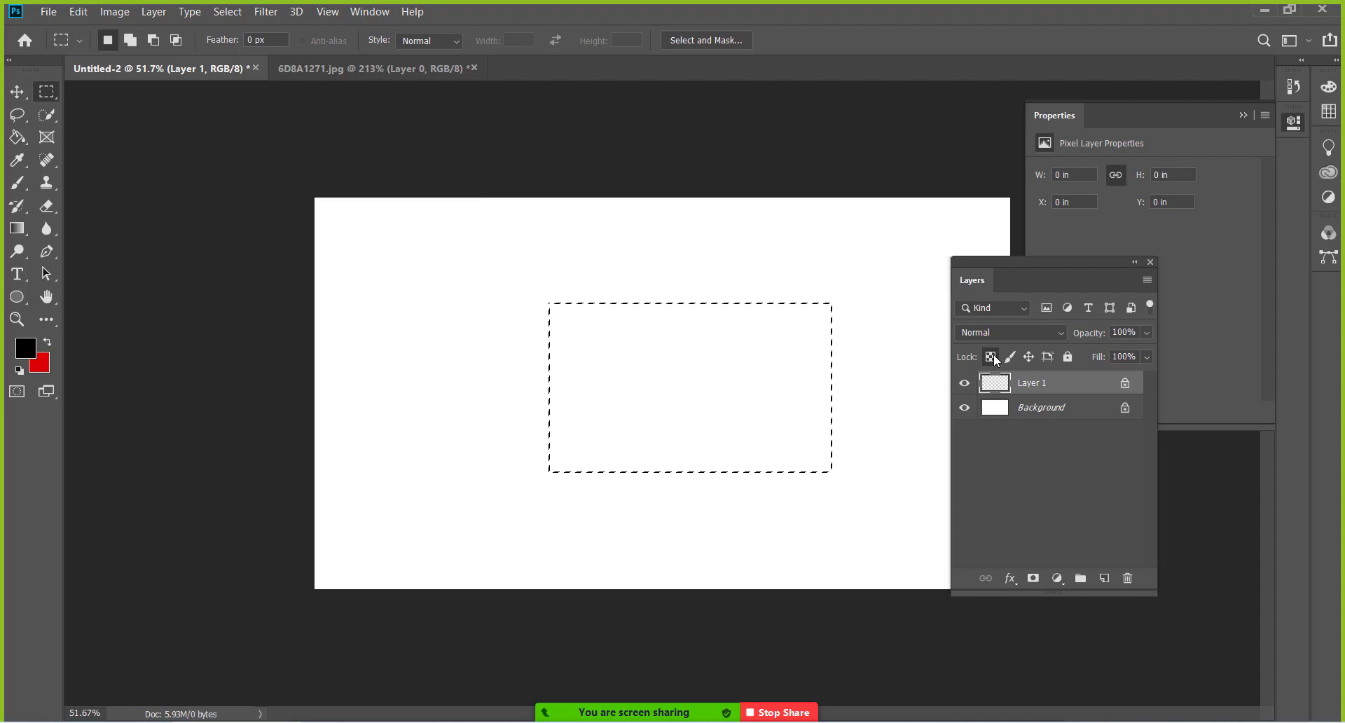
pyautogui.click(991, 357)
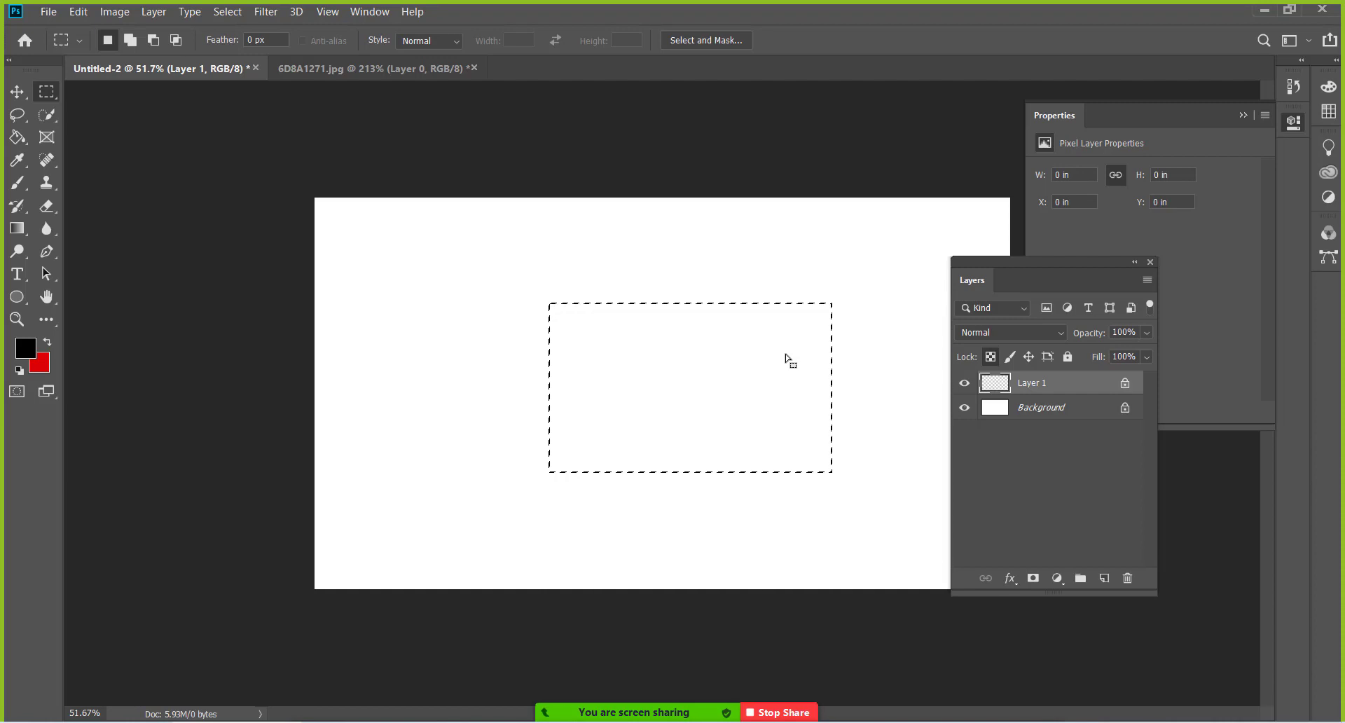
pyautogui.press('Delete')
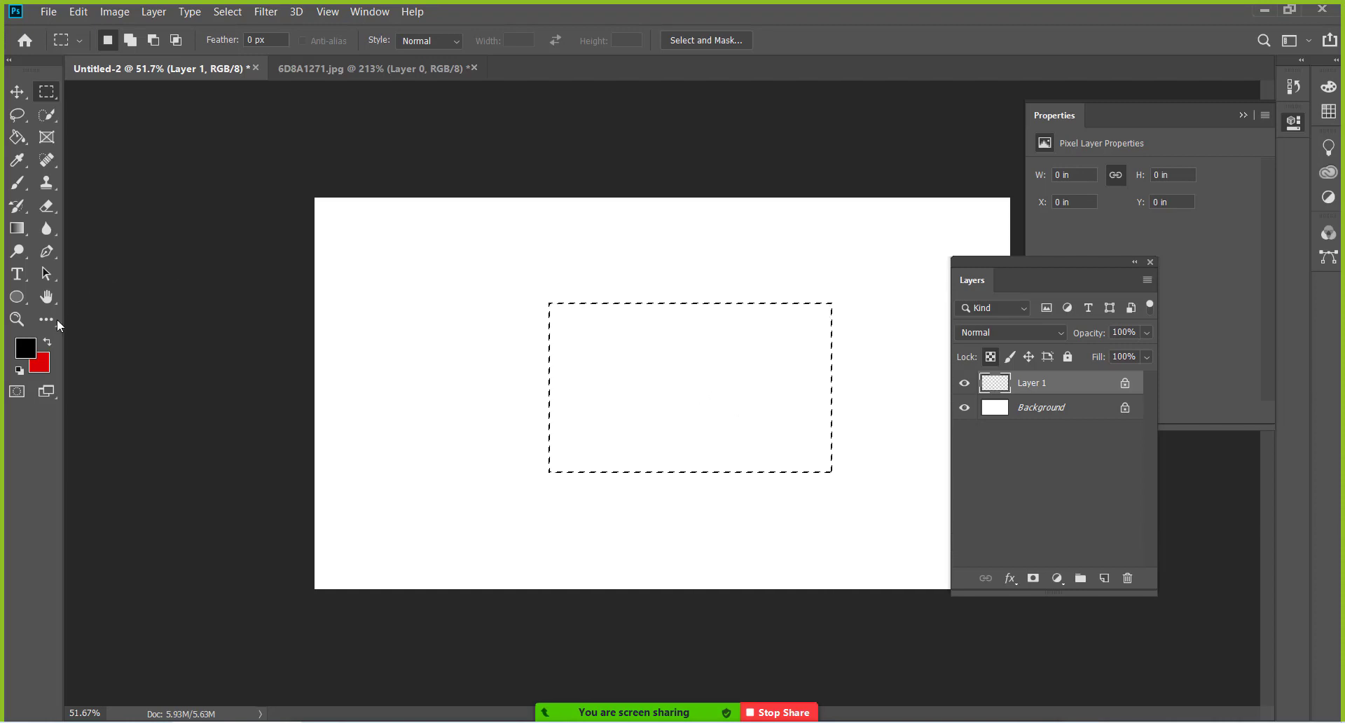
pyautogui.click(17, 92)
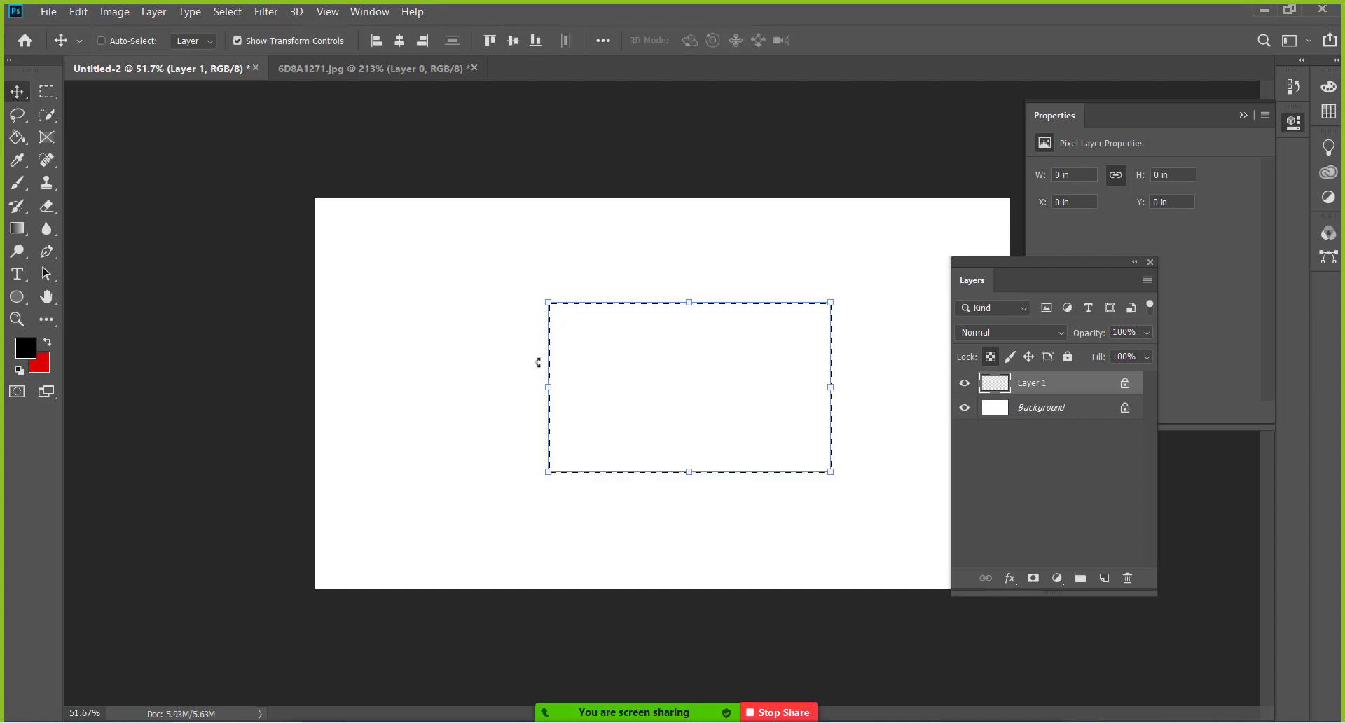
pyautogui.press('ctrl')
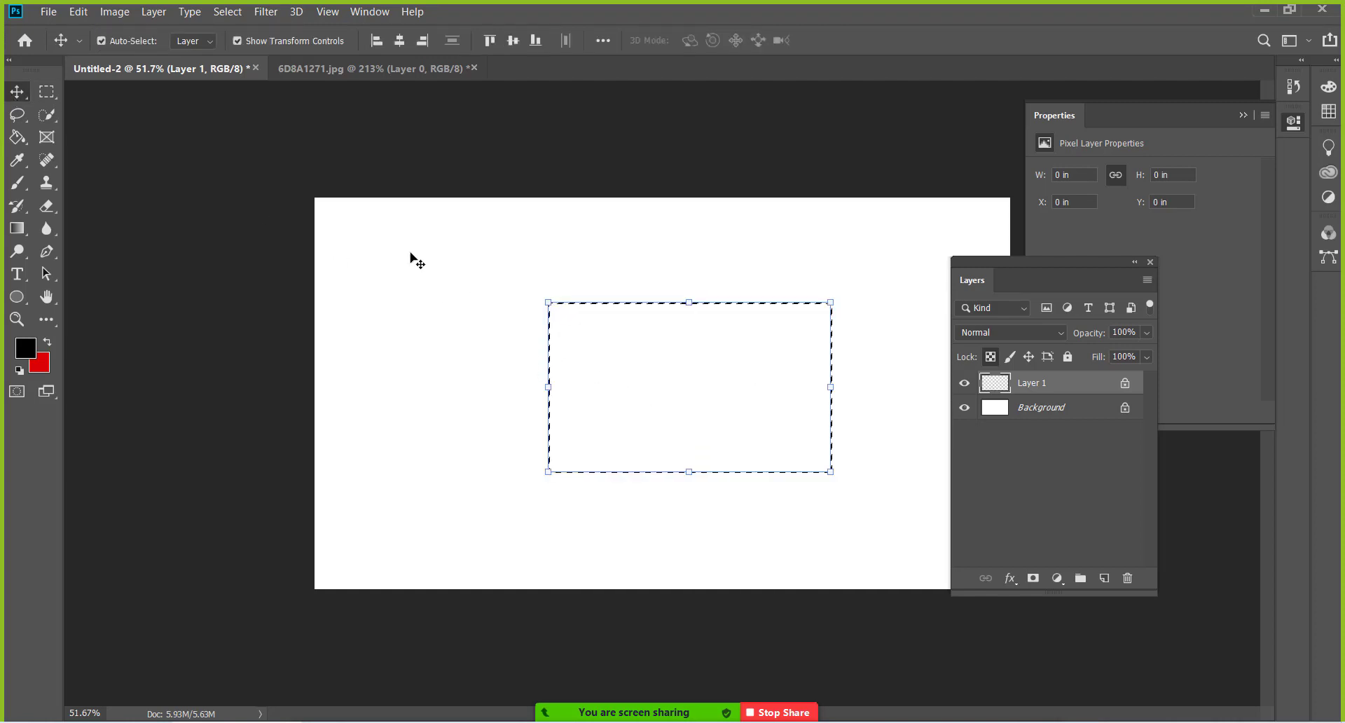
pyautogui.press('m')
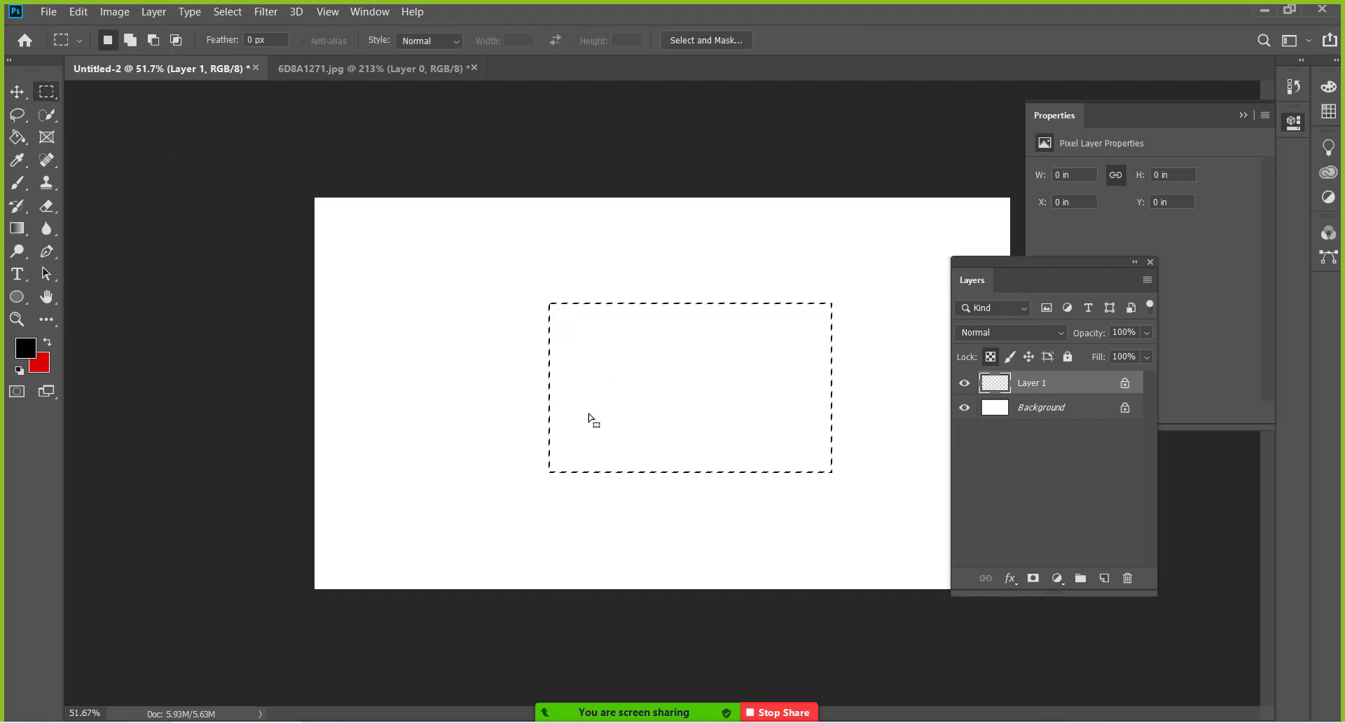
pyautogui.press('alt')
pyautogui.press('alt')
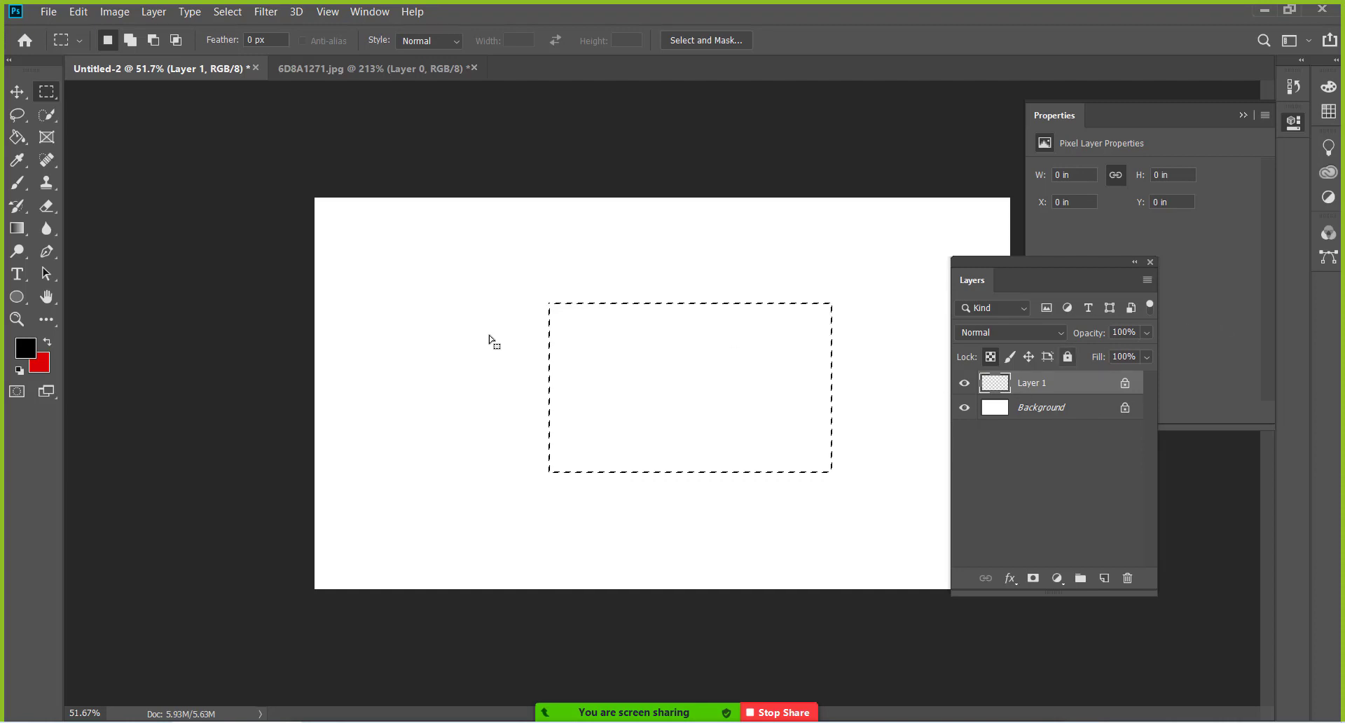
pyautogui.click(17, 91)
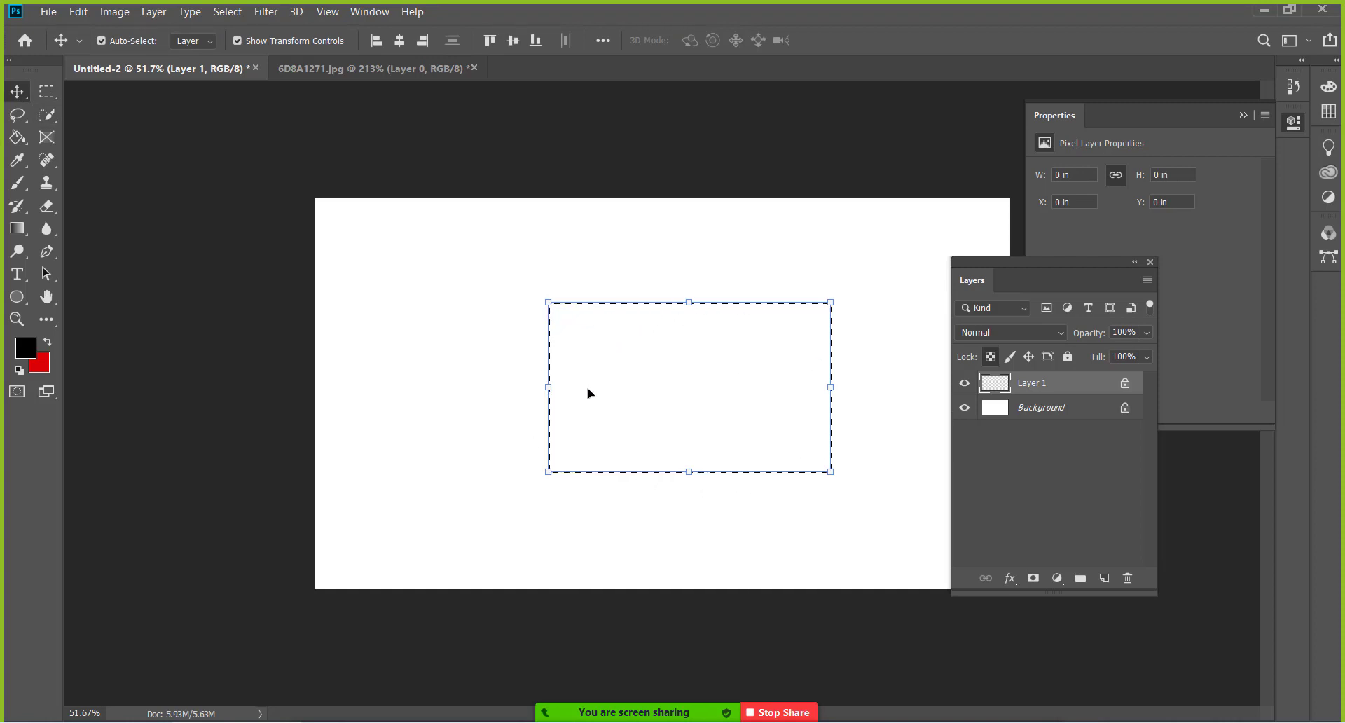
pyautogui.click(727, 308)
pyautogui.click(669, 292)
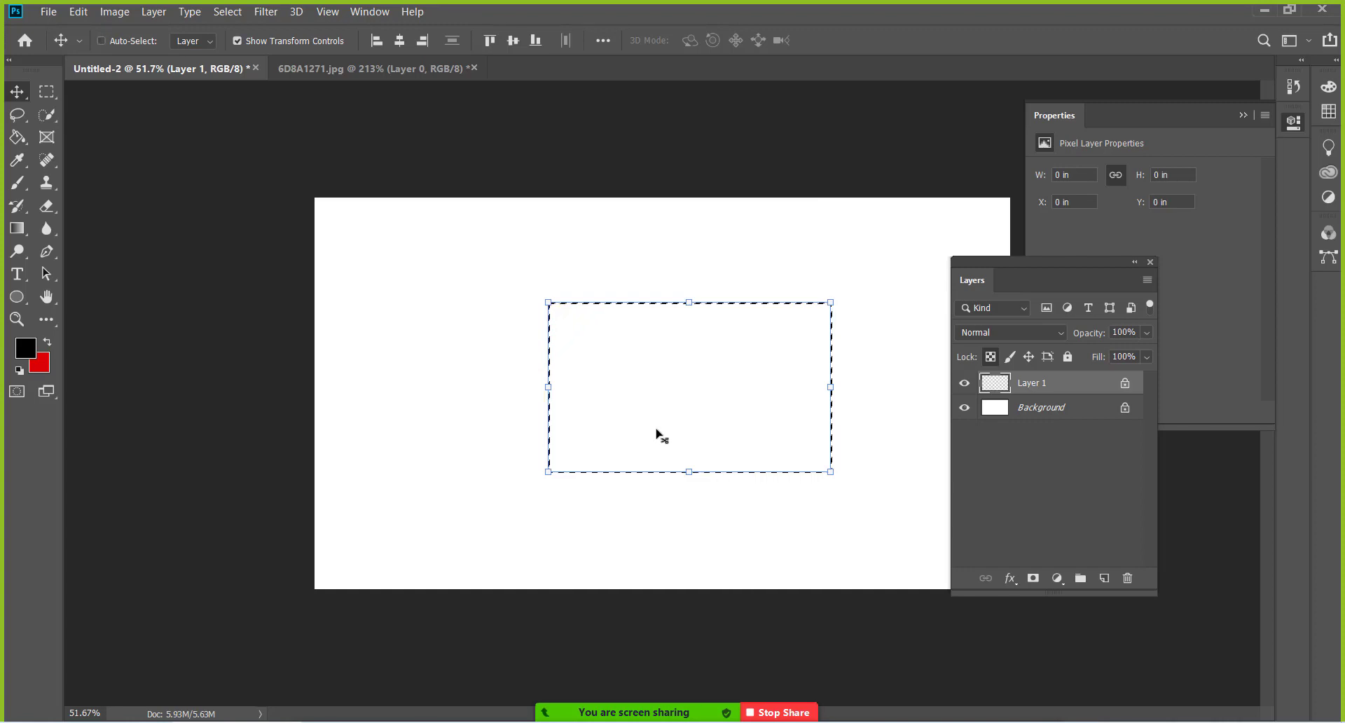
pyautogui.hotkey('ctrl', 't')
pyautogui.click(687, 289)
pyautogui.click(669, 351)
pyautogui.click(688, 288)
pyautogui.click(990, 358)
pyautogui.click(991, 356)
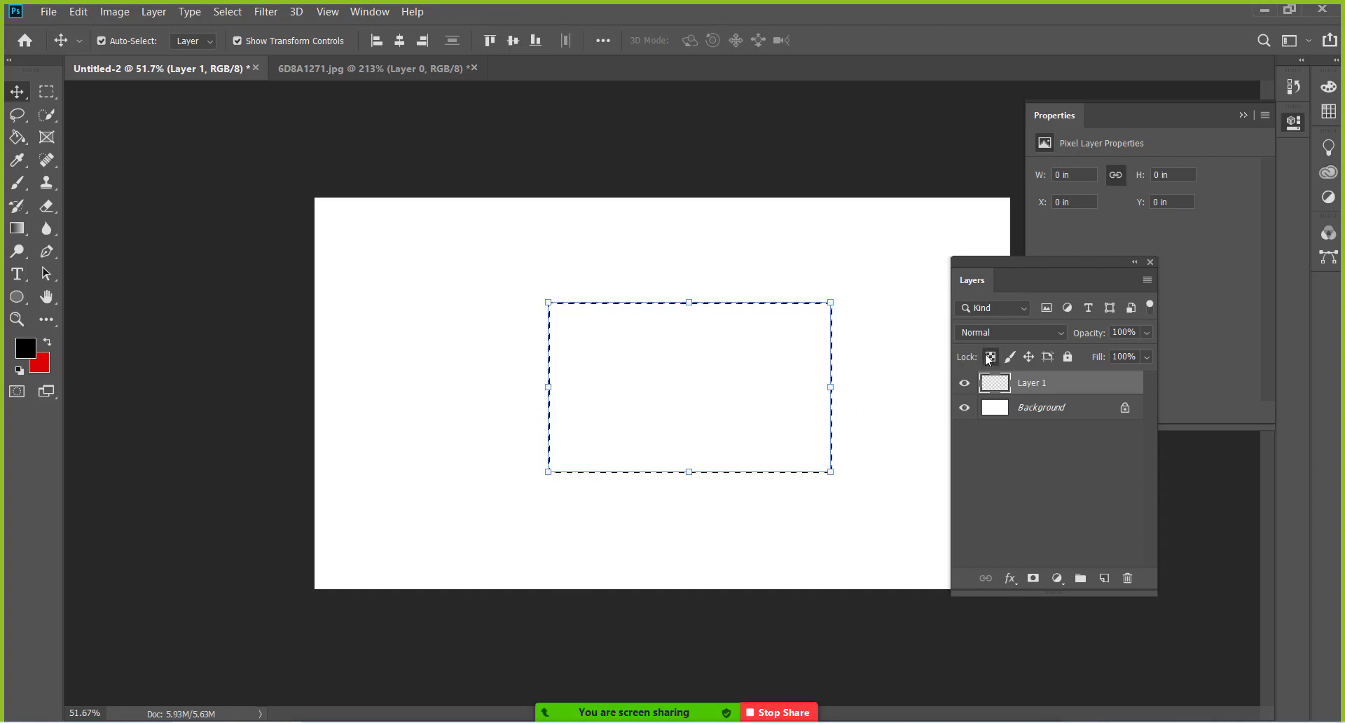
pyautogui.click(843, 295)
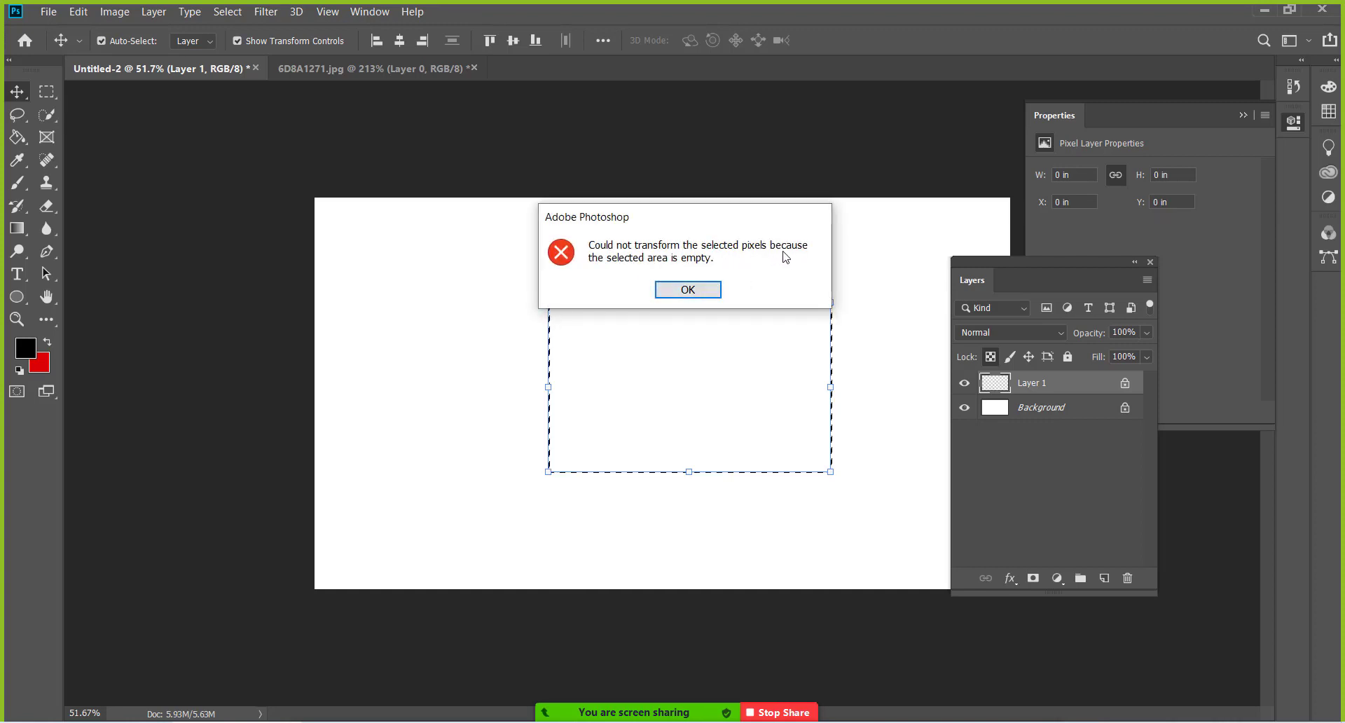
pyautogui.click(688, 290)
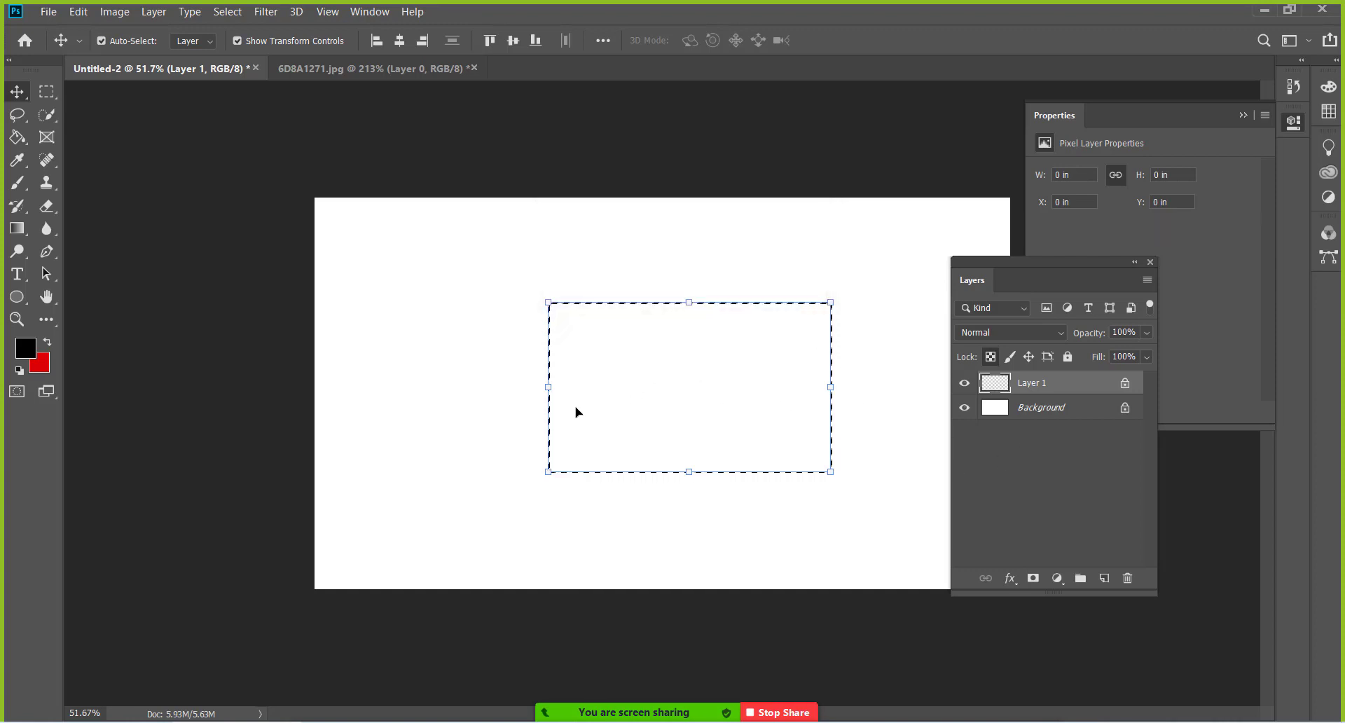
# Step: Unlock Layer 1's transparency and fill the rectangular selection with red
pyautogui.click(1126, 384)
pyautogui.hotkey('ctrl', 'BackSpace')
pyautogui.click(993, 356)
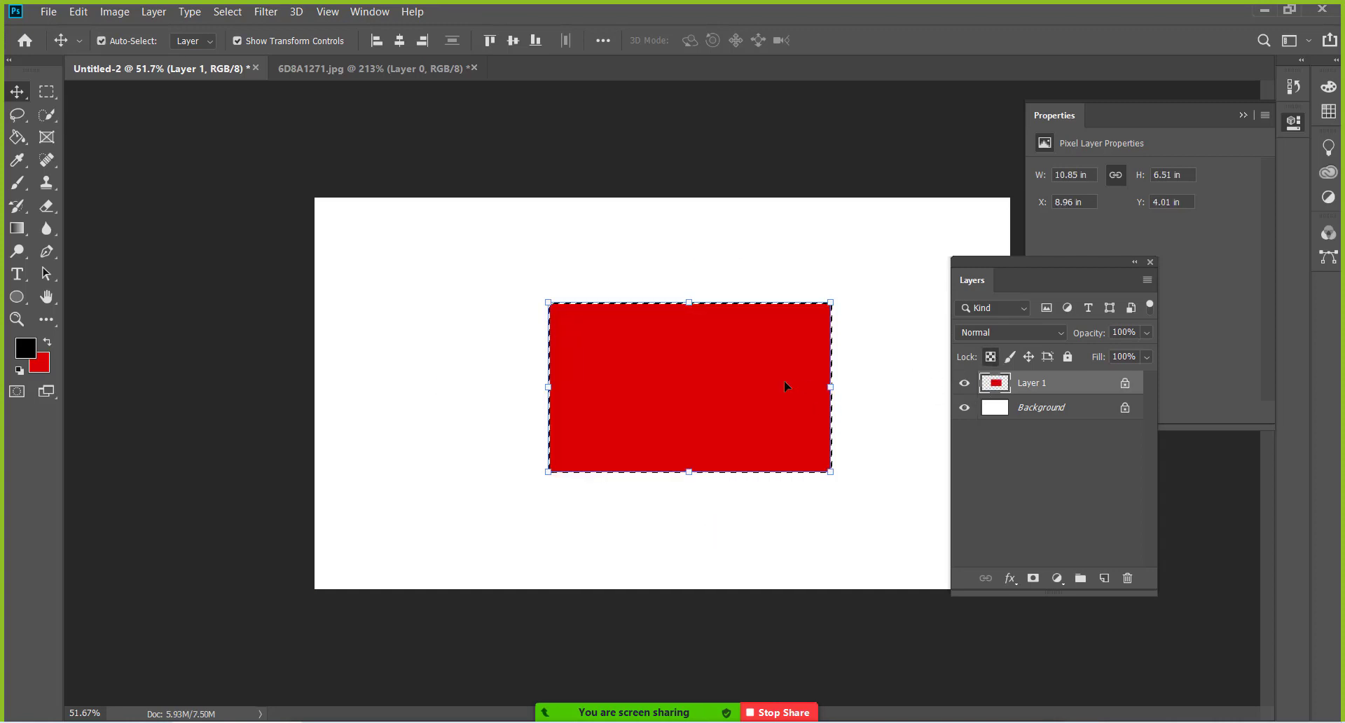
pyautogui.click(991, 357)
# Step: Deselect the red rectangle, re-lock transparent pixels, and nudge the rectangle slightly left
pyautogui.rightClick(747, 358)
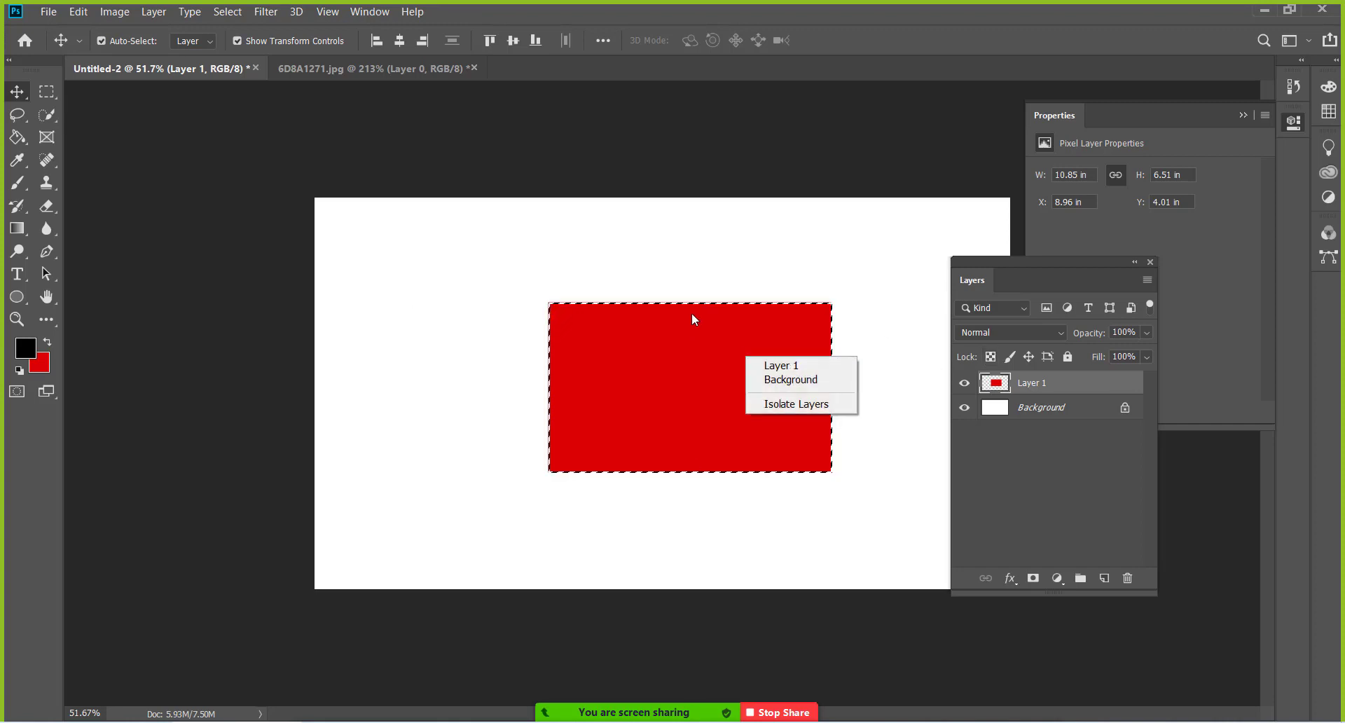
pyautogui.click(661, 344)
pyautogui.rightClick(662, 344)
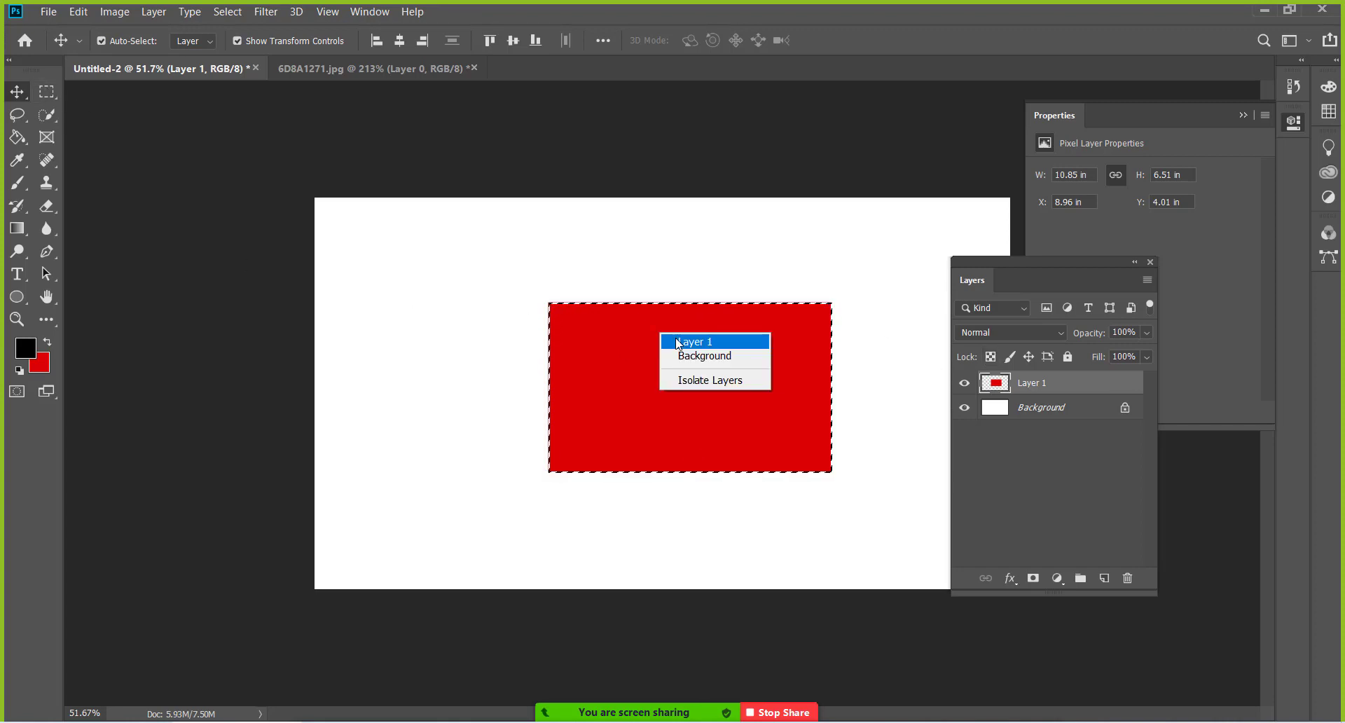
pyautogui.click(47, 96)
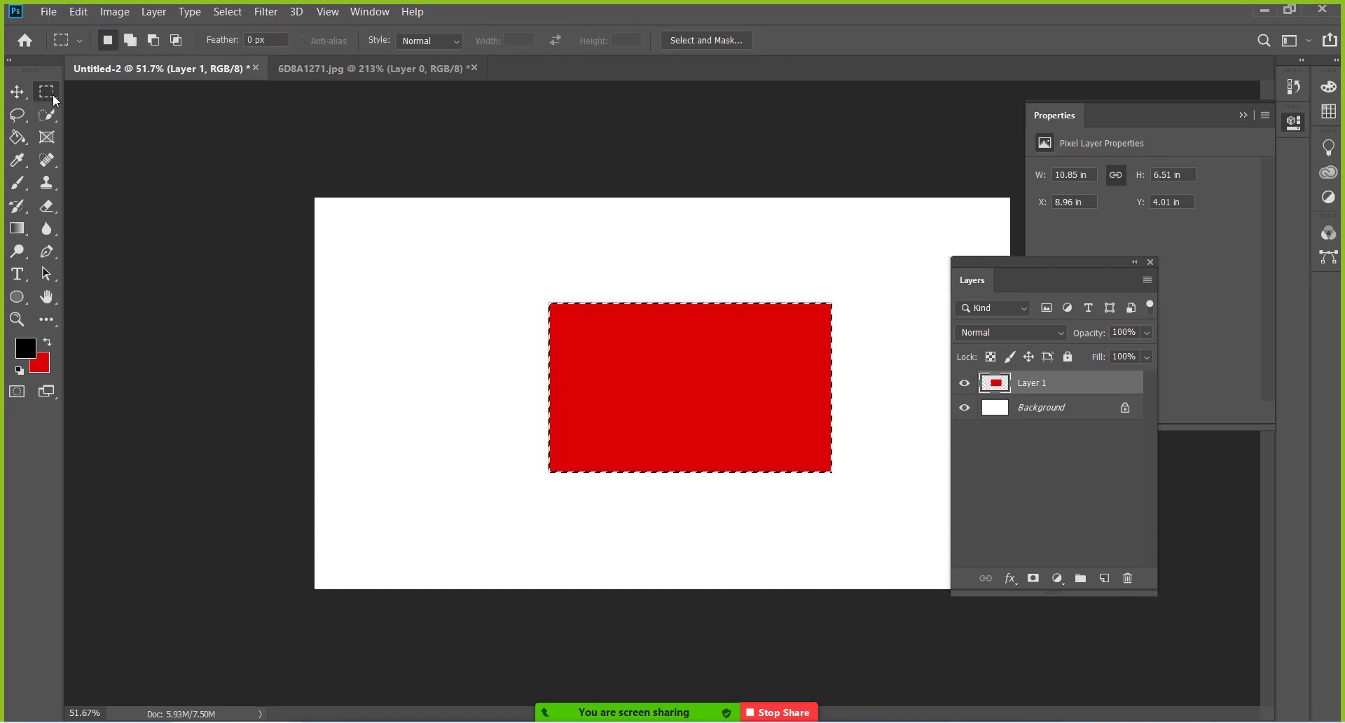
pyautogui.rightClick(662, 337)
pyautogui.click(704, 346)
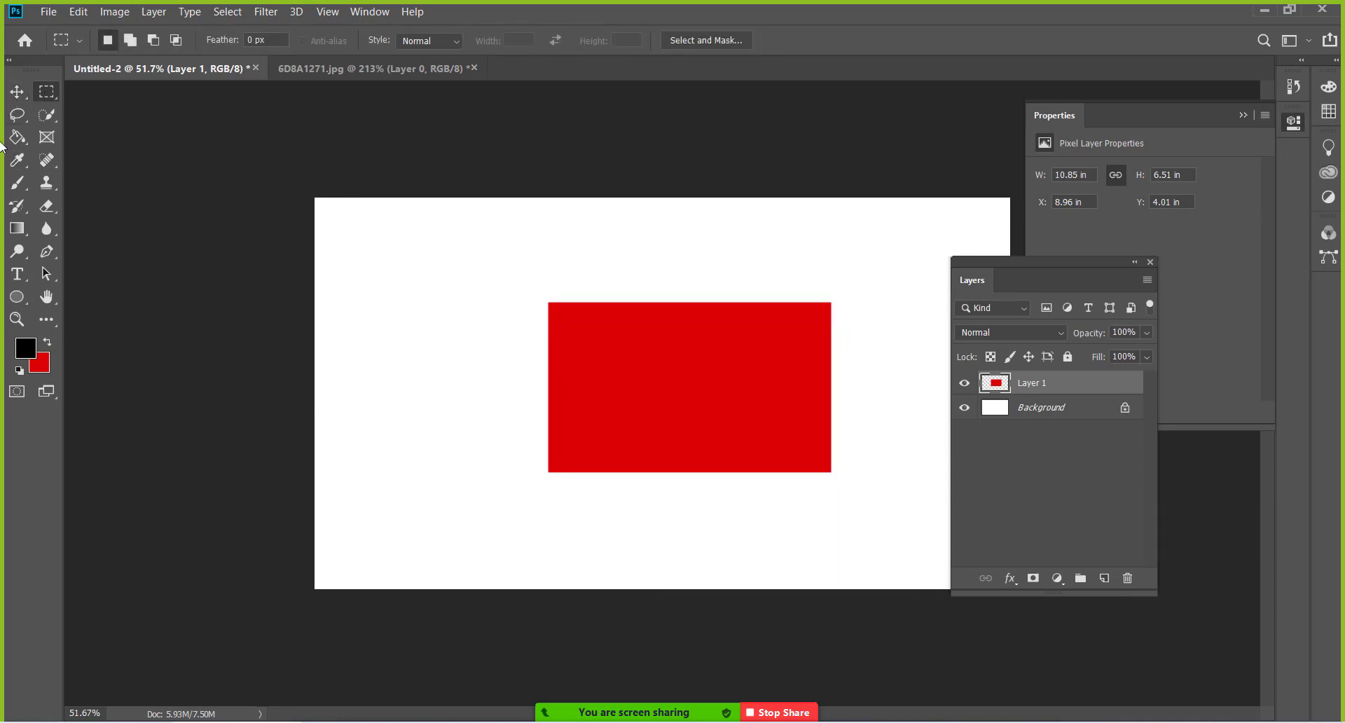
pyautogui.click(17, 92)
pyautogui.click(990, 357)
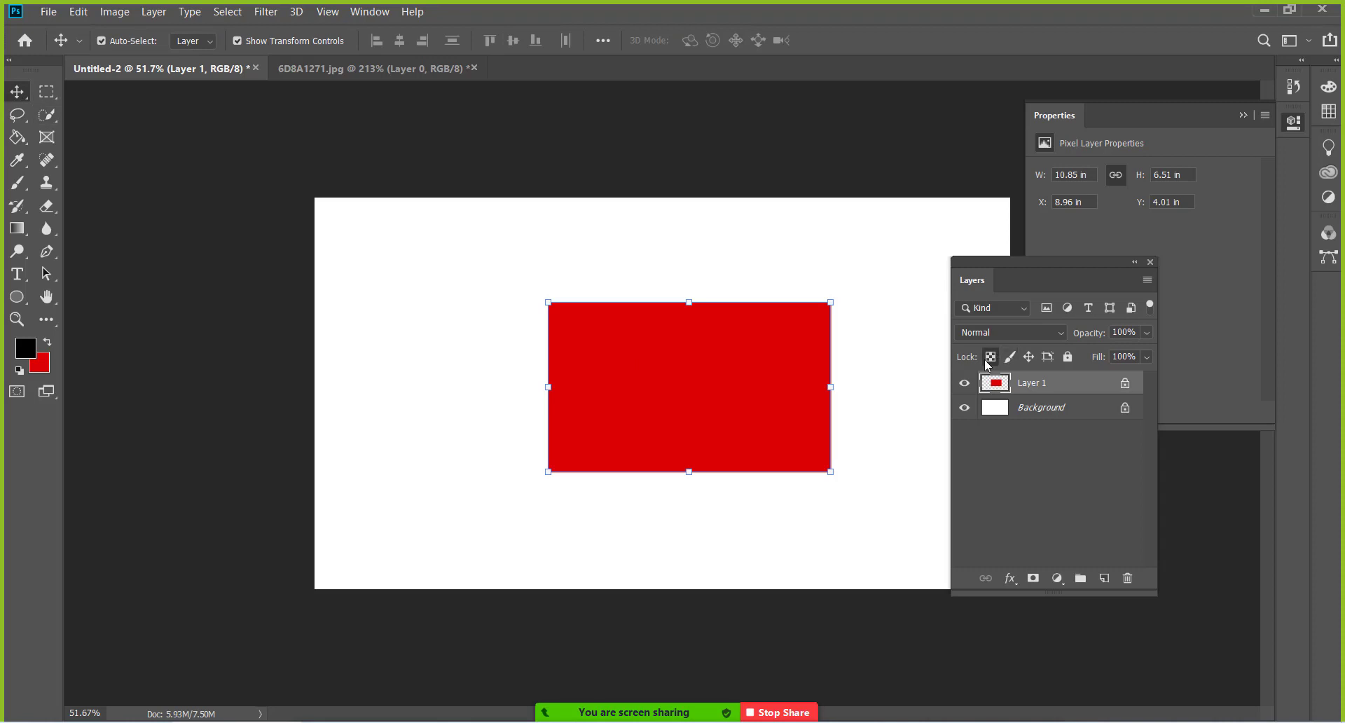
pyautogui.moveTo(683, 381); pyautogui.dragTo(671, 382)
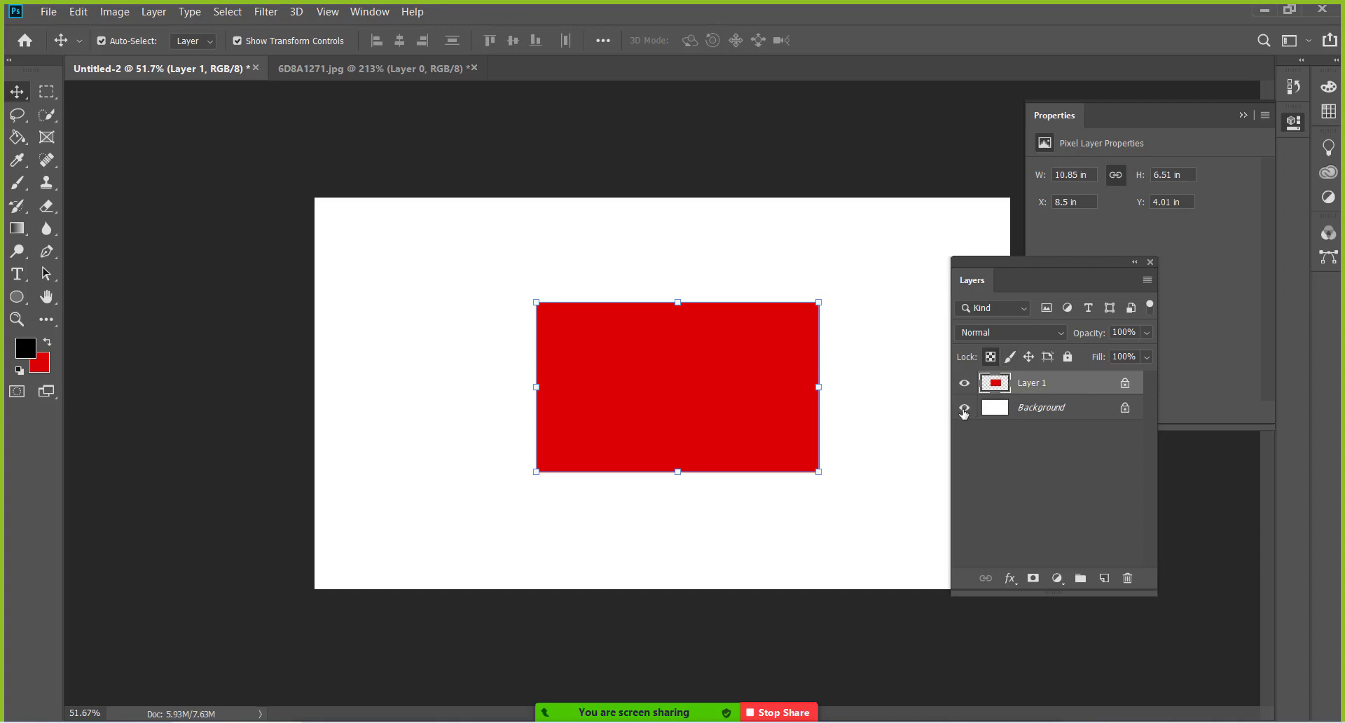
# Step: Hide Background, unlock Layer 1's transparency, and delete Layer 1 with its red rectangle
pyautogui.click(964, 409)
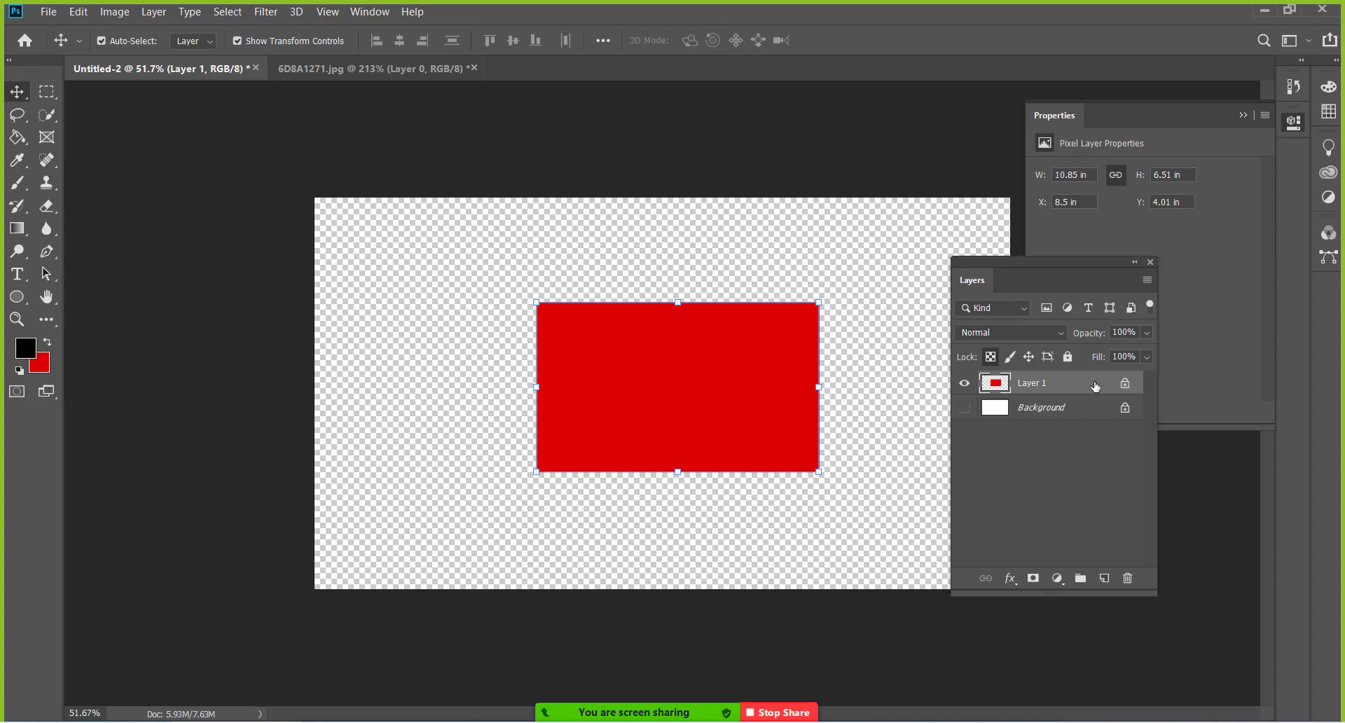
pyautogui.click(1125, 383)
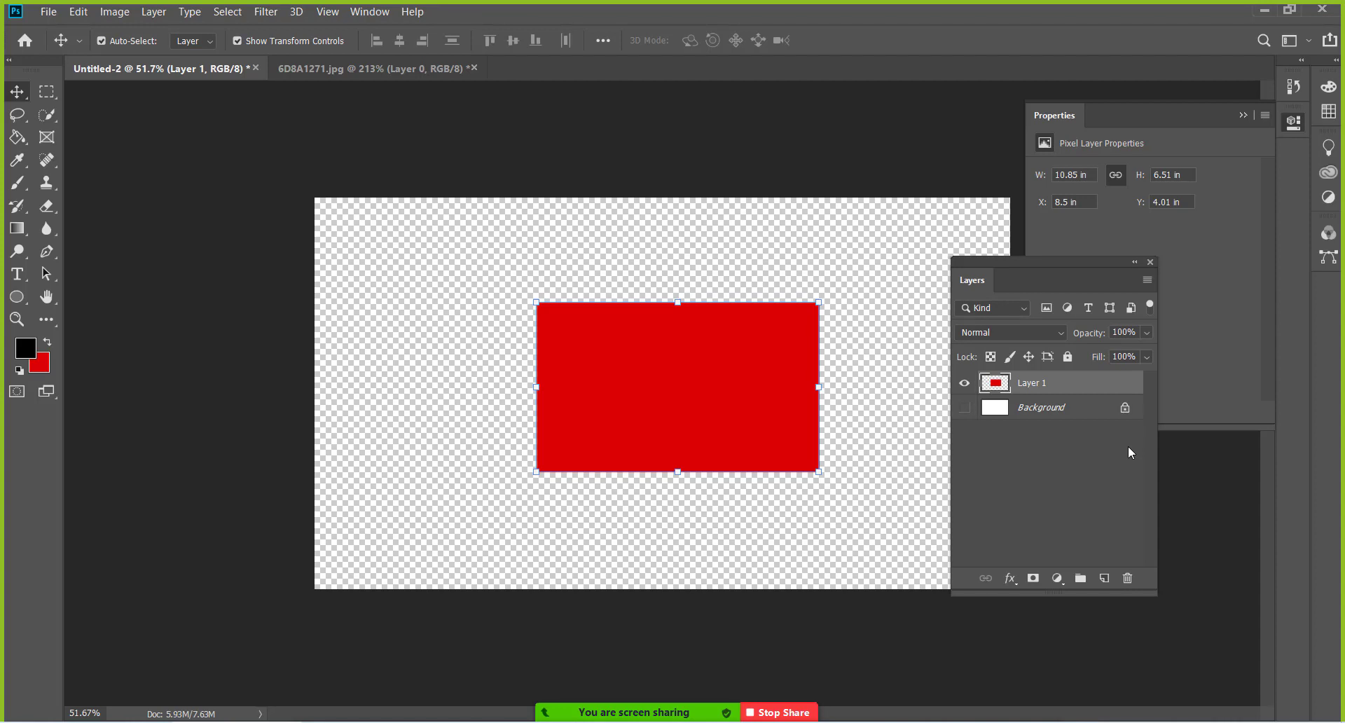
pyautogui.click(1128, 579)
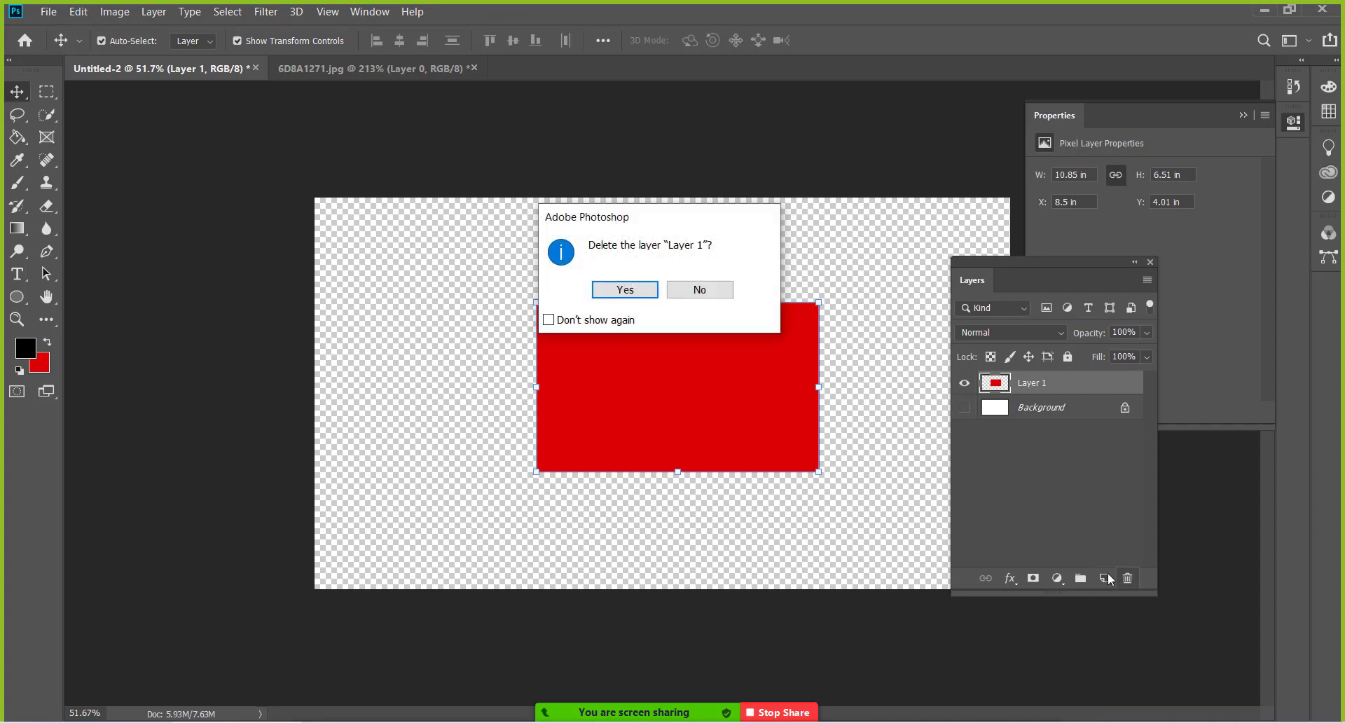
pyautogui.click(623, 290)
pyautogui.click(964, 383)
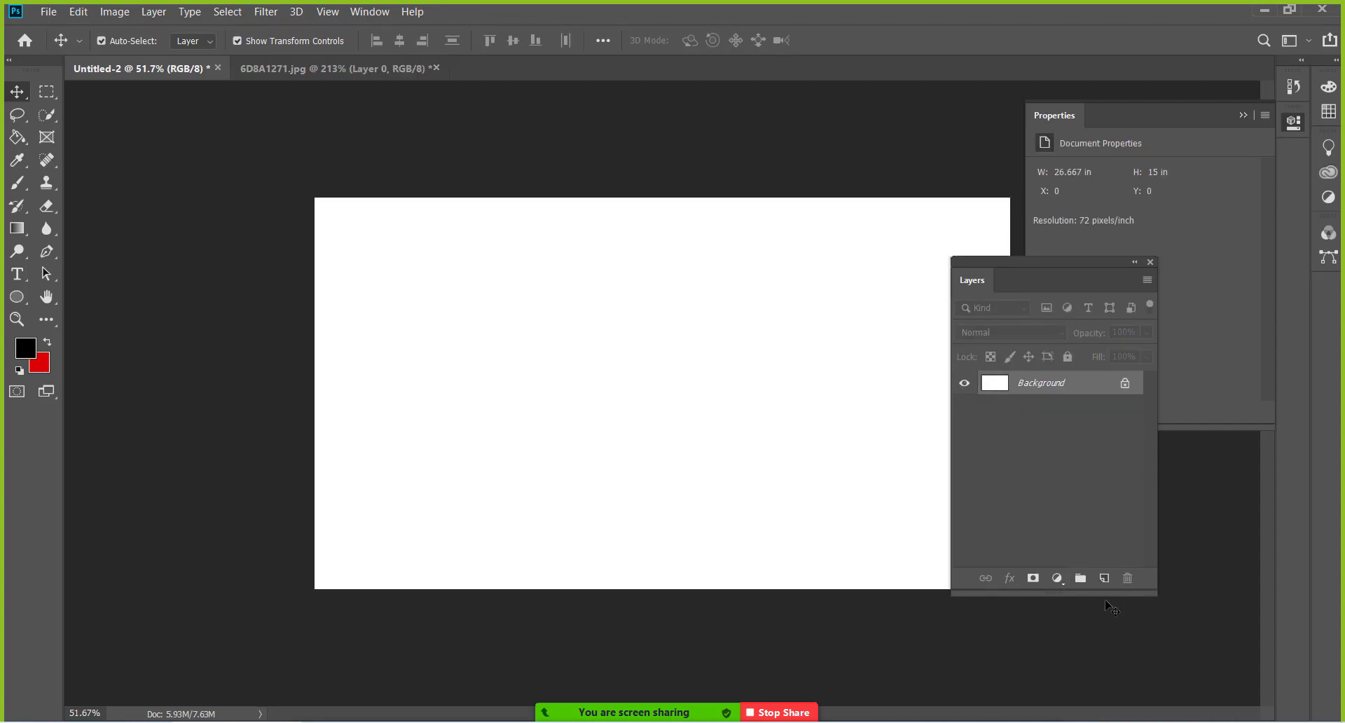
# Step: Add a new Layer 1 over a hidden Background, select a central rectangle, and lock transparency
pyautogui.click(1105, 578)
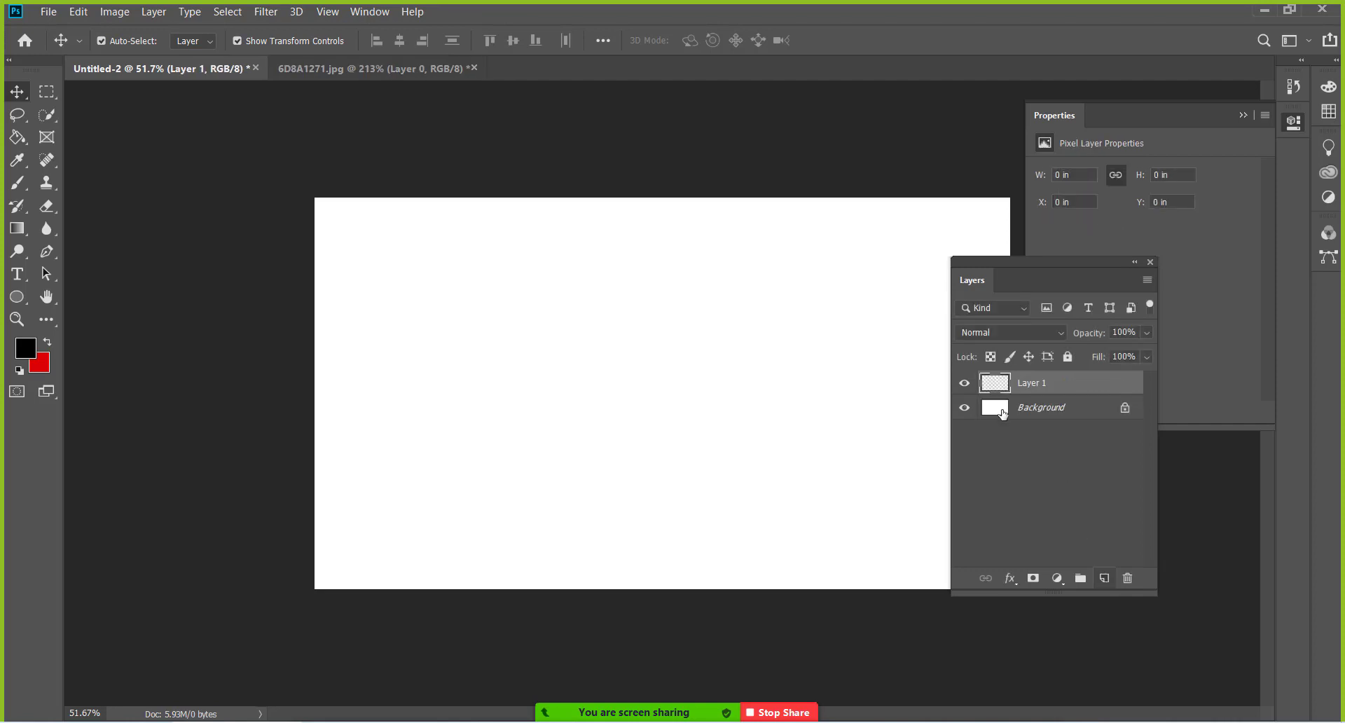
pyautogui.click(963, 409)
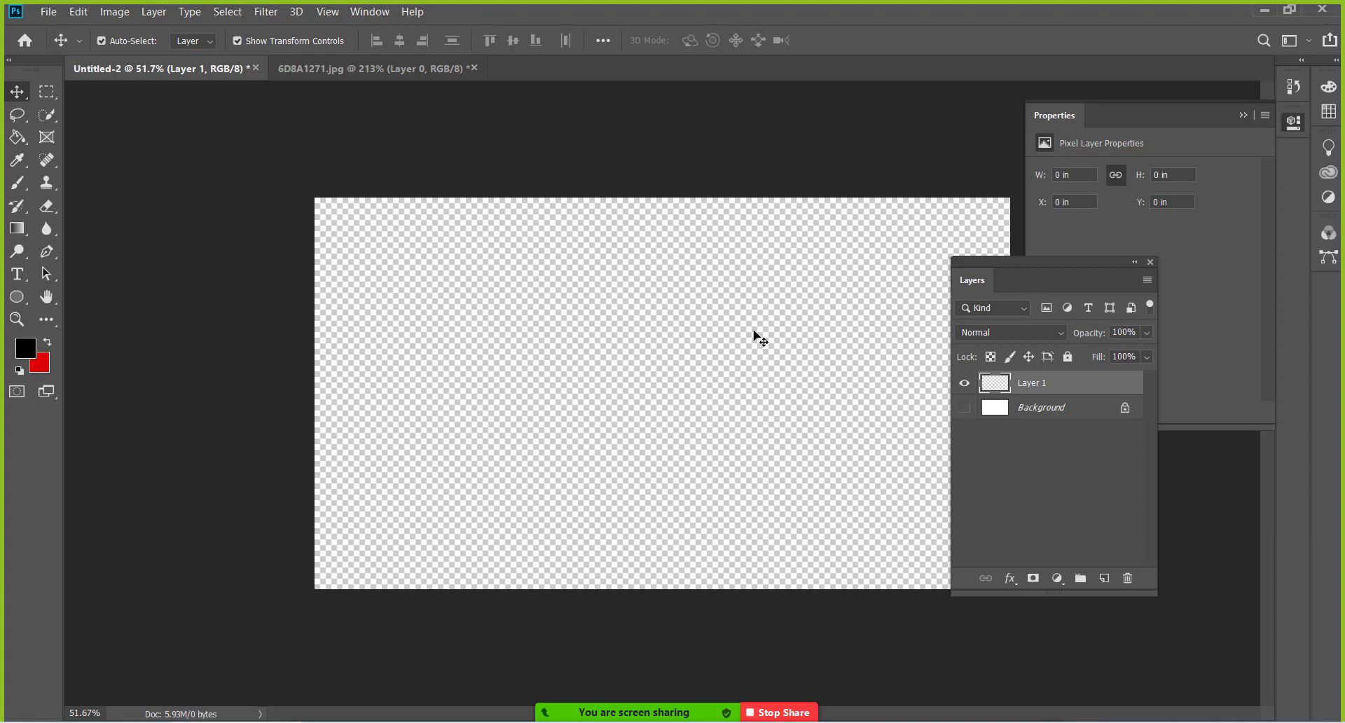
pyautogui.click(46, 92)
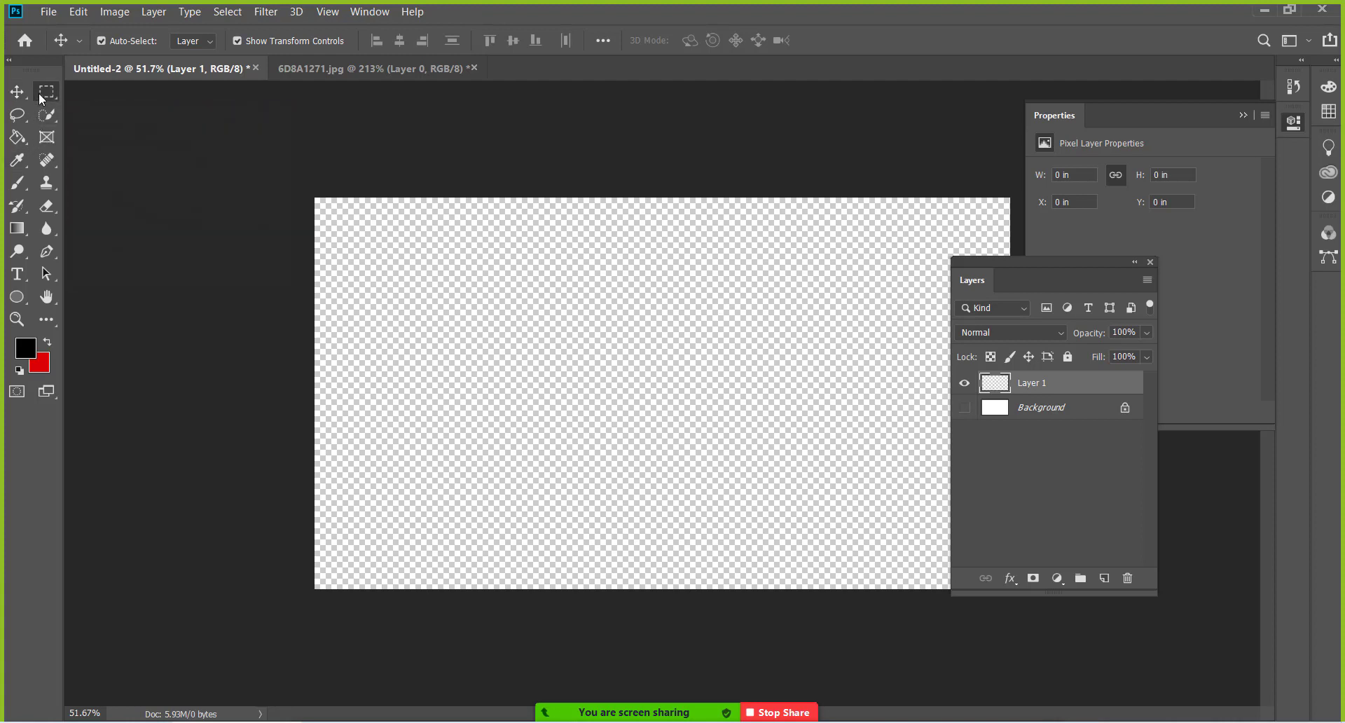
pyautogui.moveTo(527, 285); pyautogui.dragTo(831, 481)
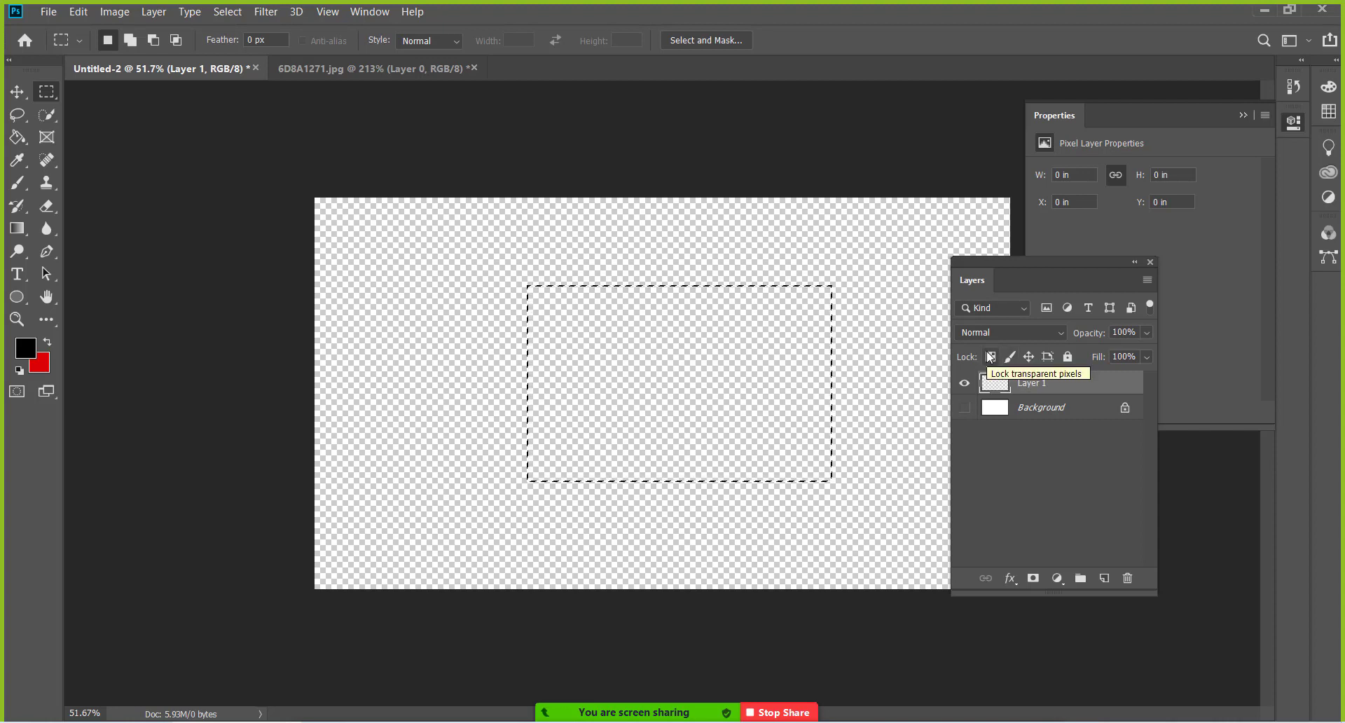
pyautogui.click(990, 358)
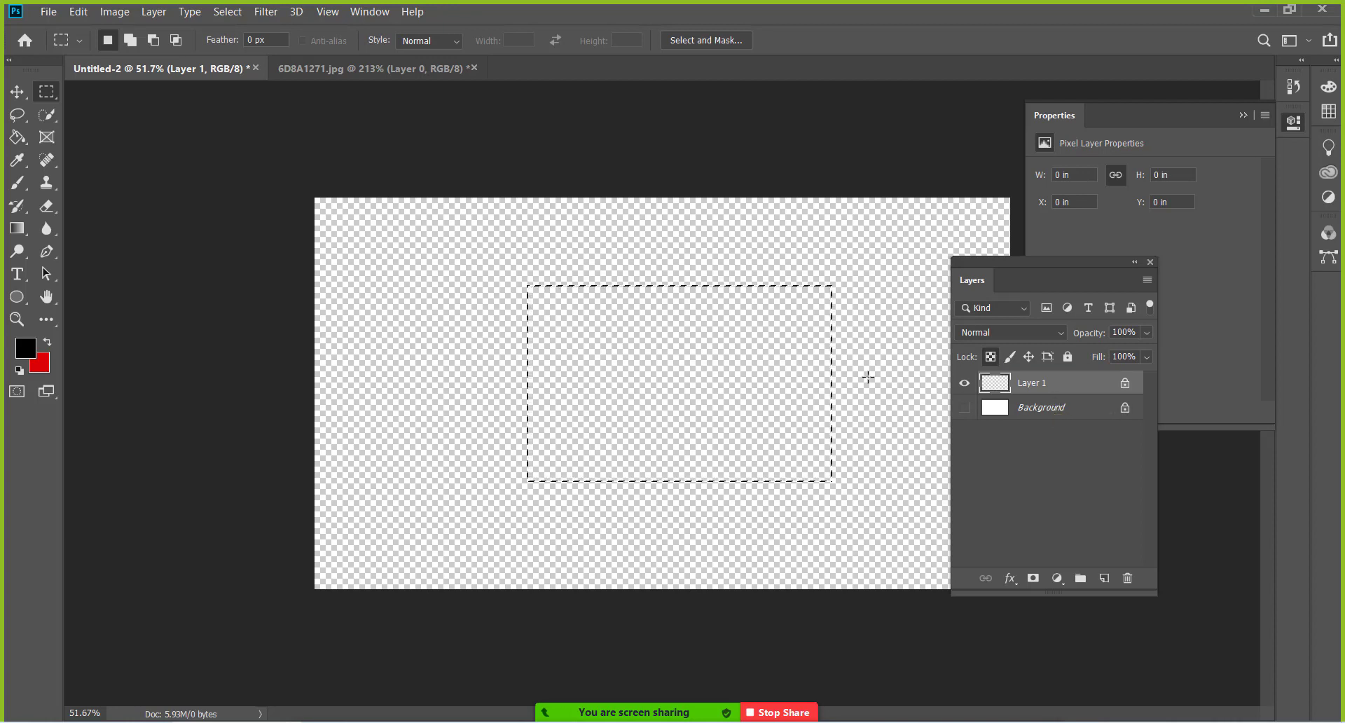
pyautogui.click(17, 182)
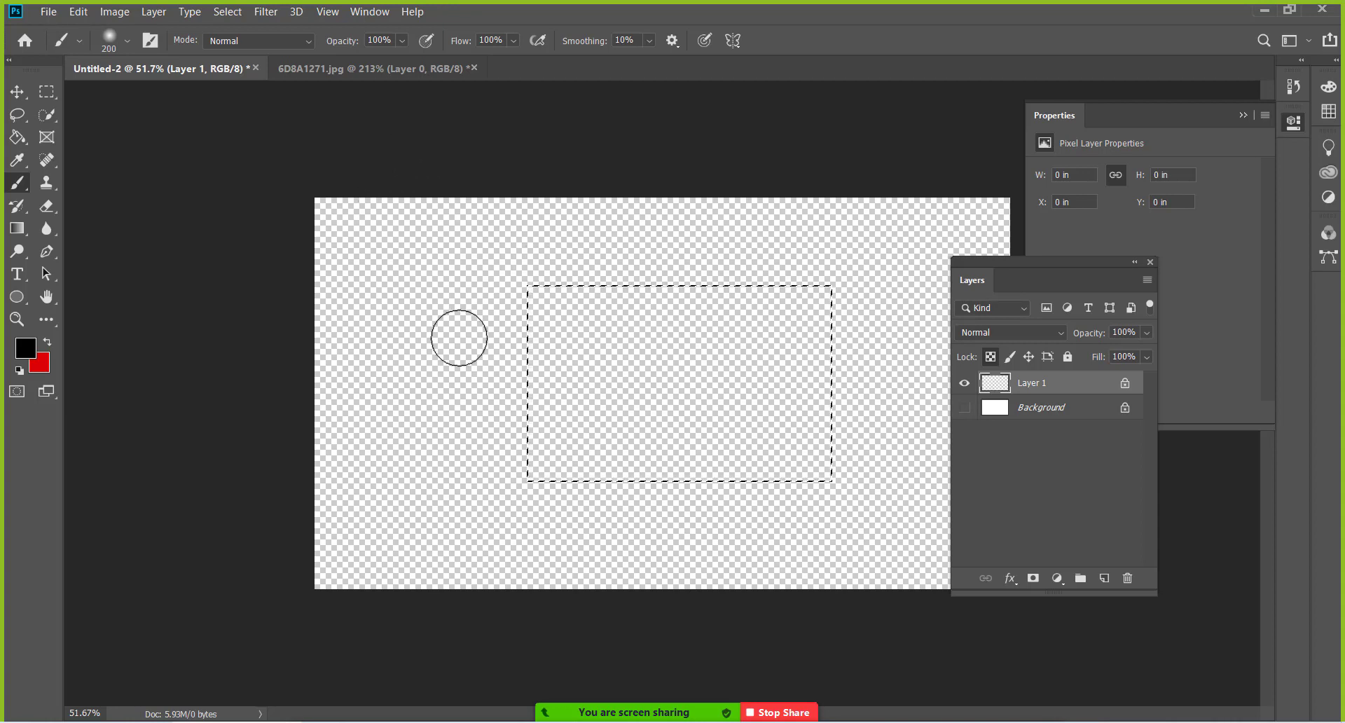
# Step: Make red the foreground colour, unlock Layer 1's transparency, and set brush hardness to 21%
pyautogui.click(49, 343)
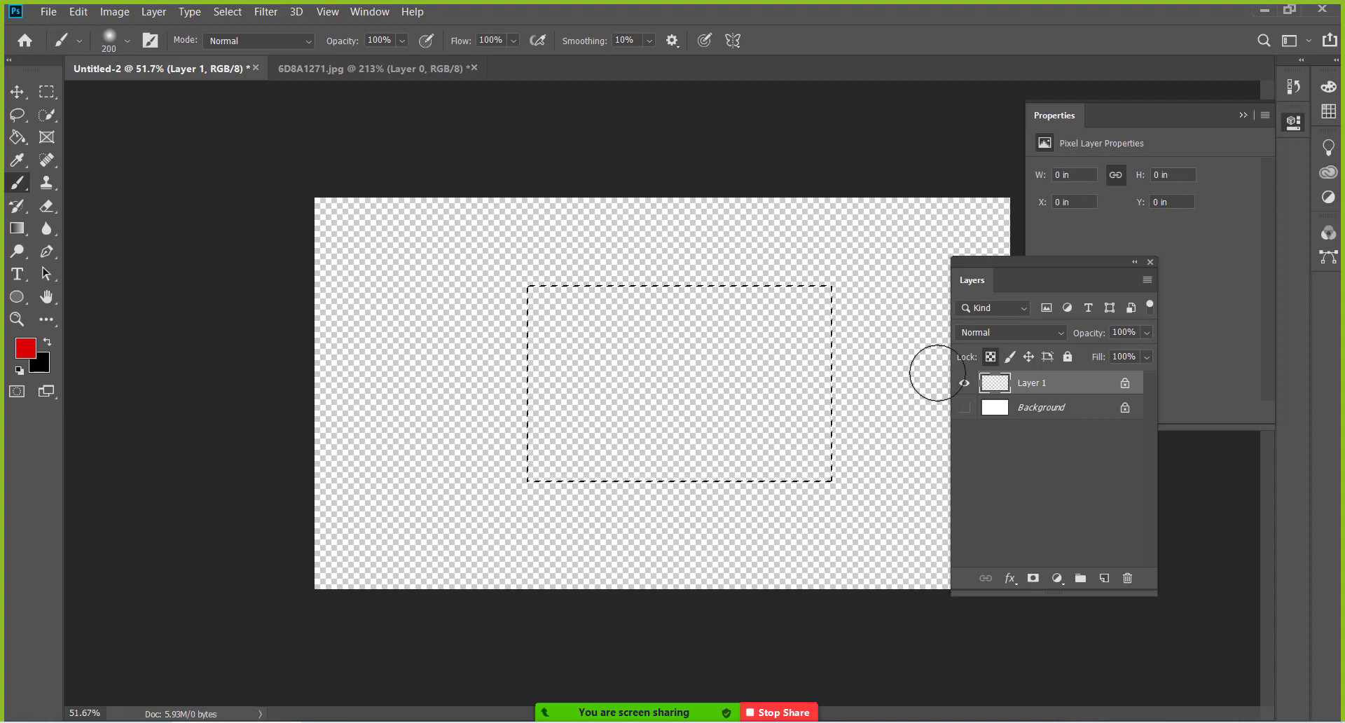
pyautogui.click(993, 358)
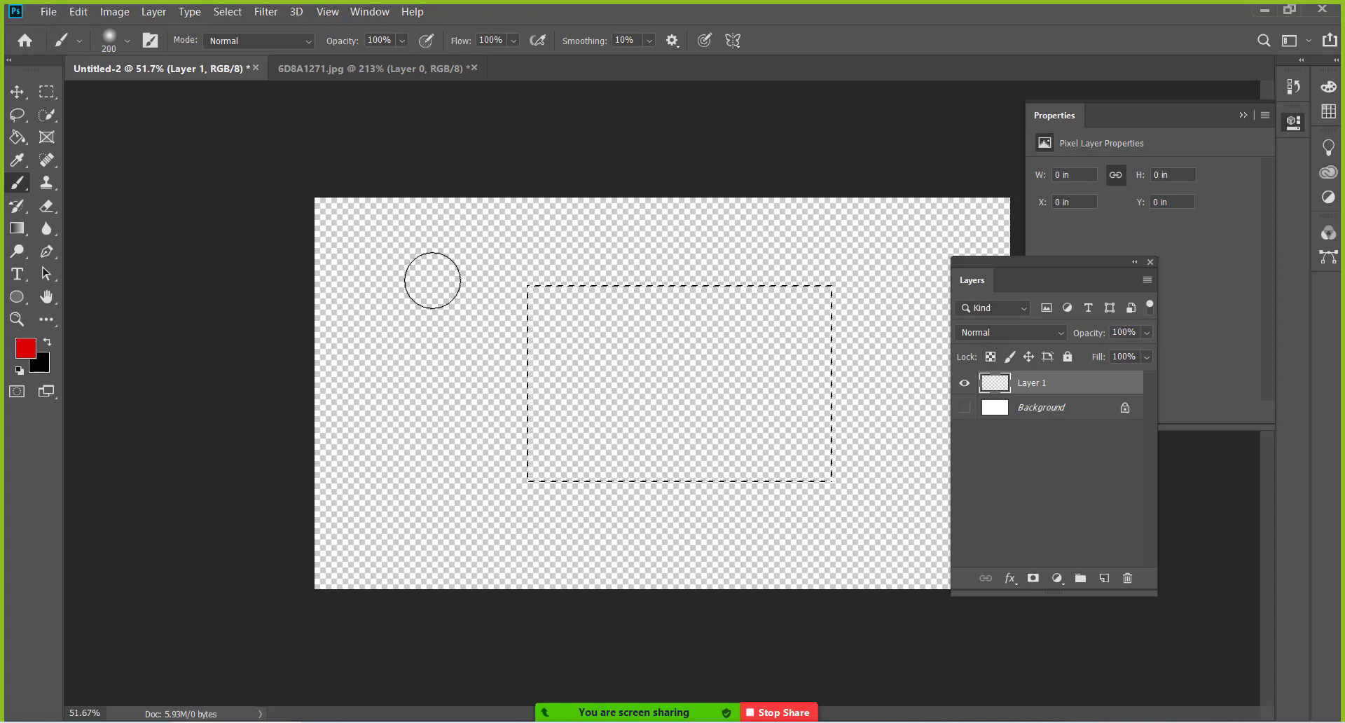
pyautogui.rightClick(384, 303)
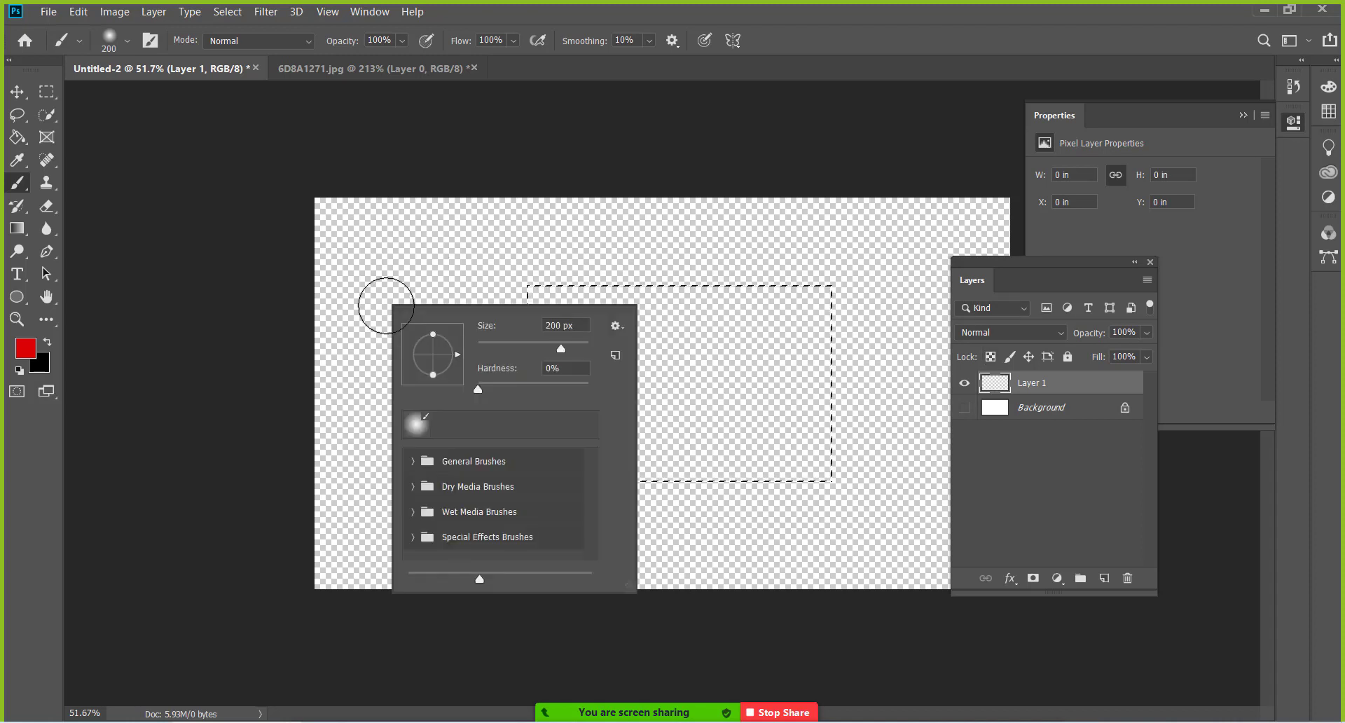
pyautogui.moveTo(478, 386); pyautogui.dragTo(503, 391)
pyautogui.click(435, 266)
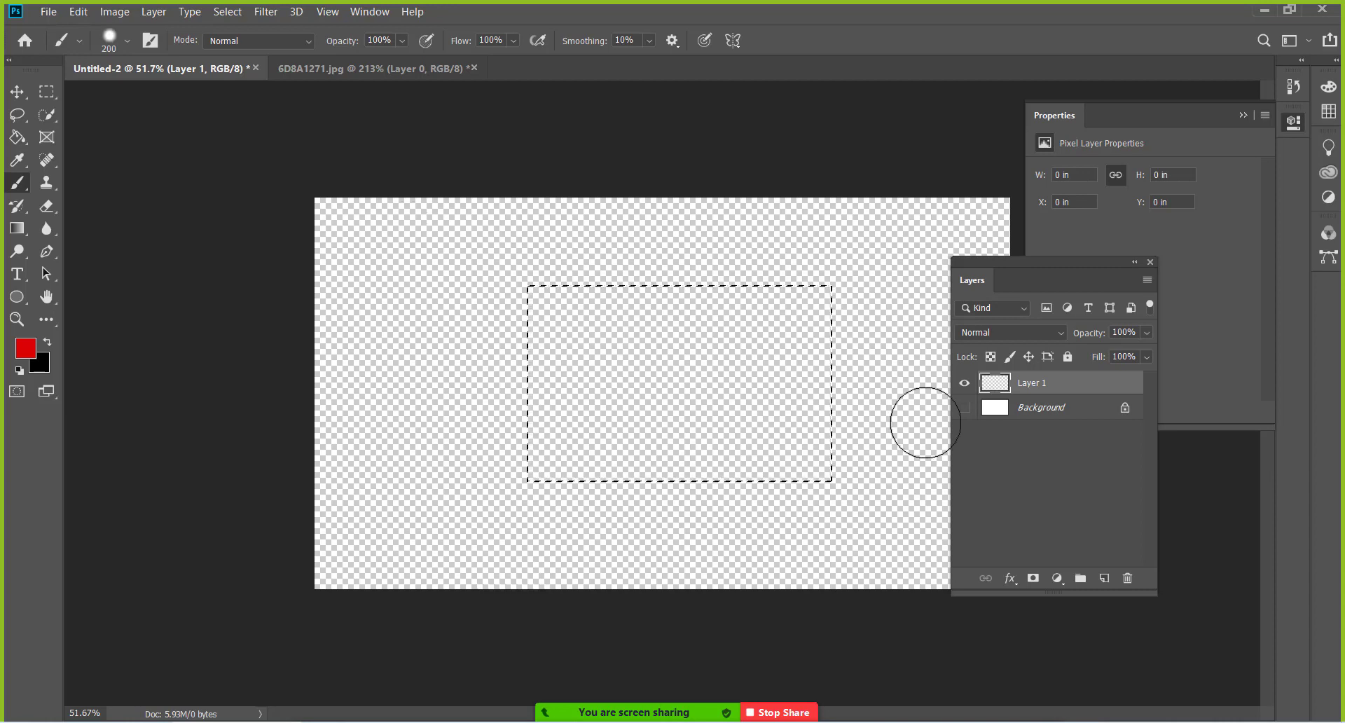
# Step: Show Background, paint and undo a test red stroke, then remove the rectangular selection
pyautogui.click(970, 403)
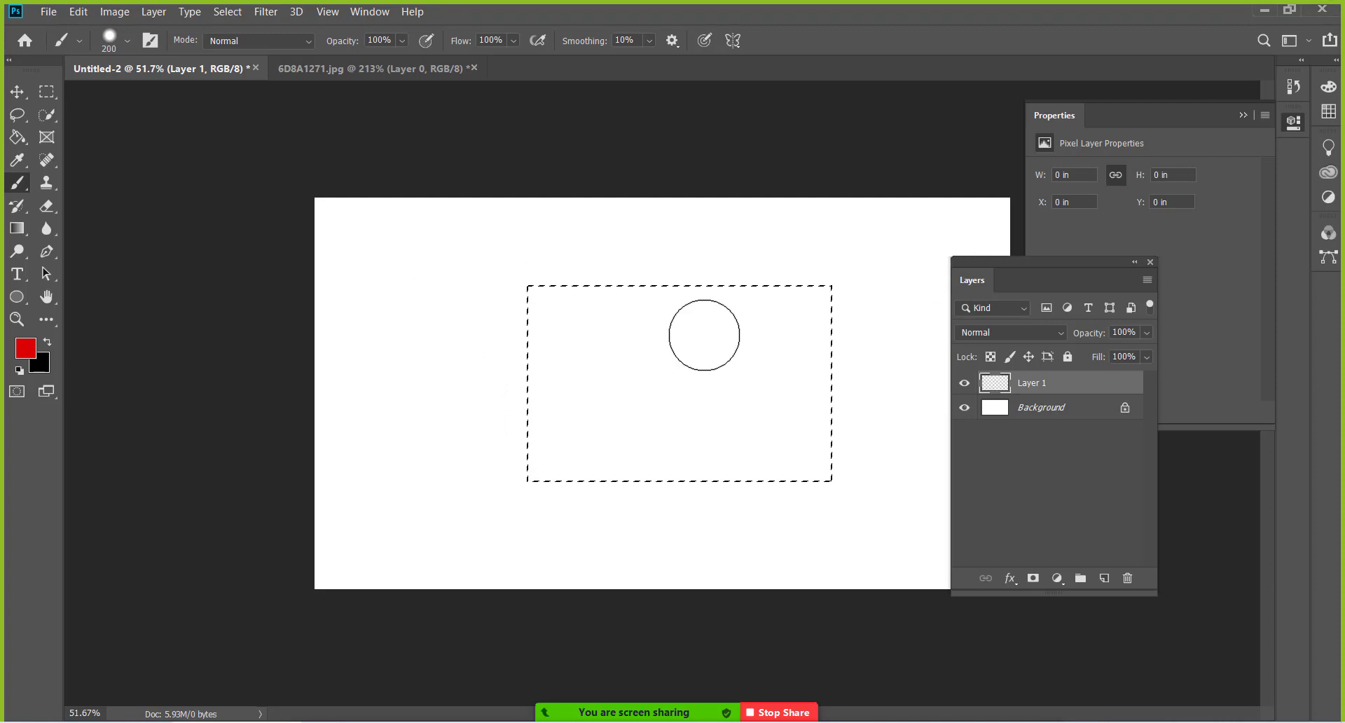
pyautogui.moveTo(749, 280); pyautogui.dragTo(832, 276)
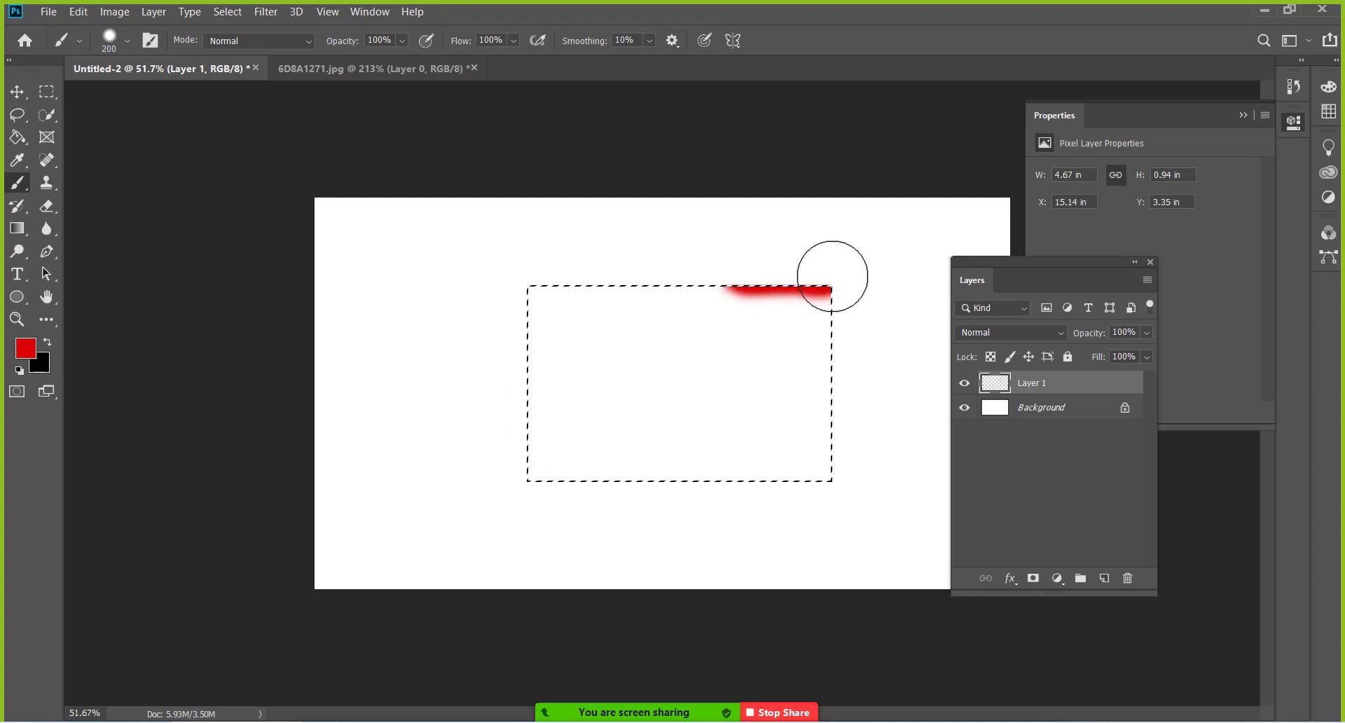
pyautogui.hotkey('ctrl', 'z')
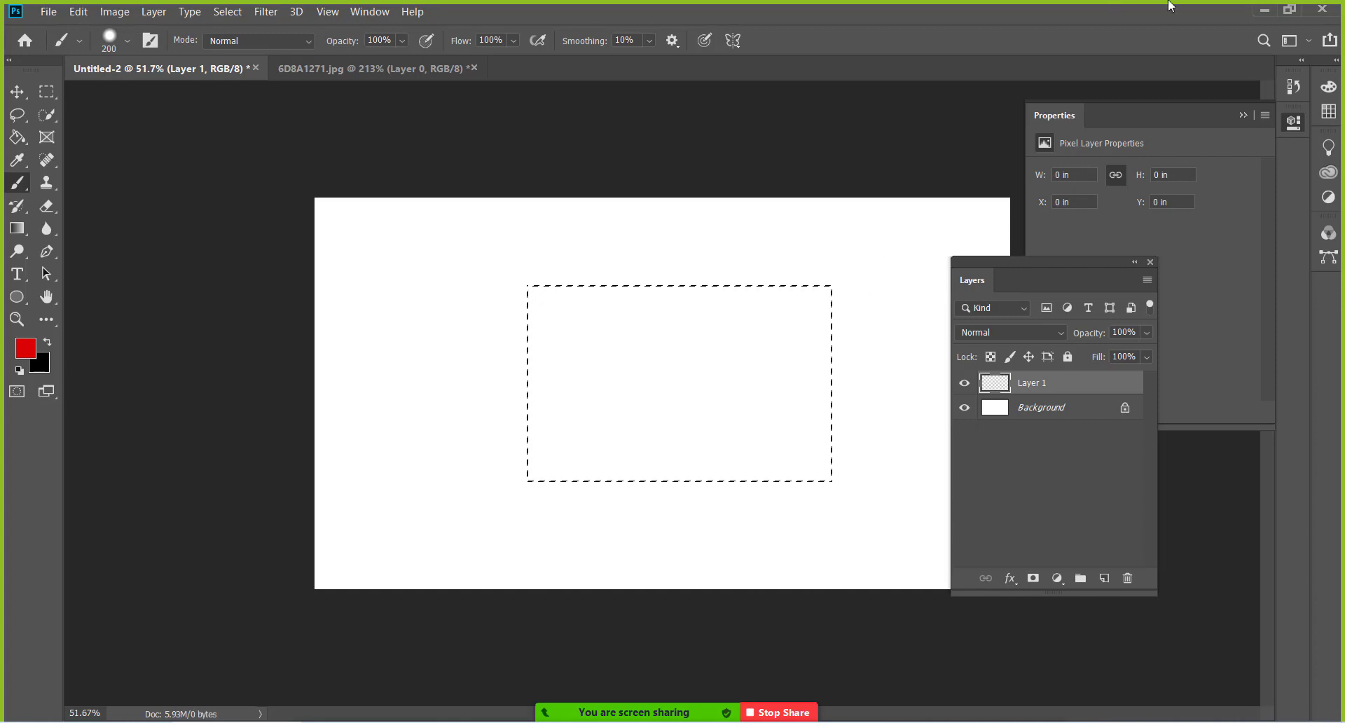
pyautogui.click(47, 92)
pyautogui.rightClick(645, 346)
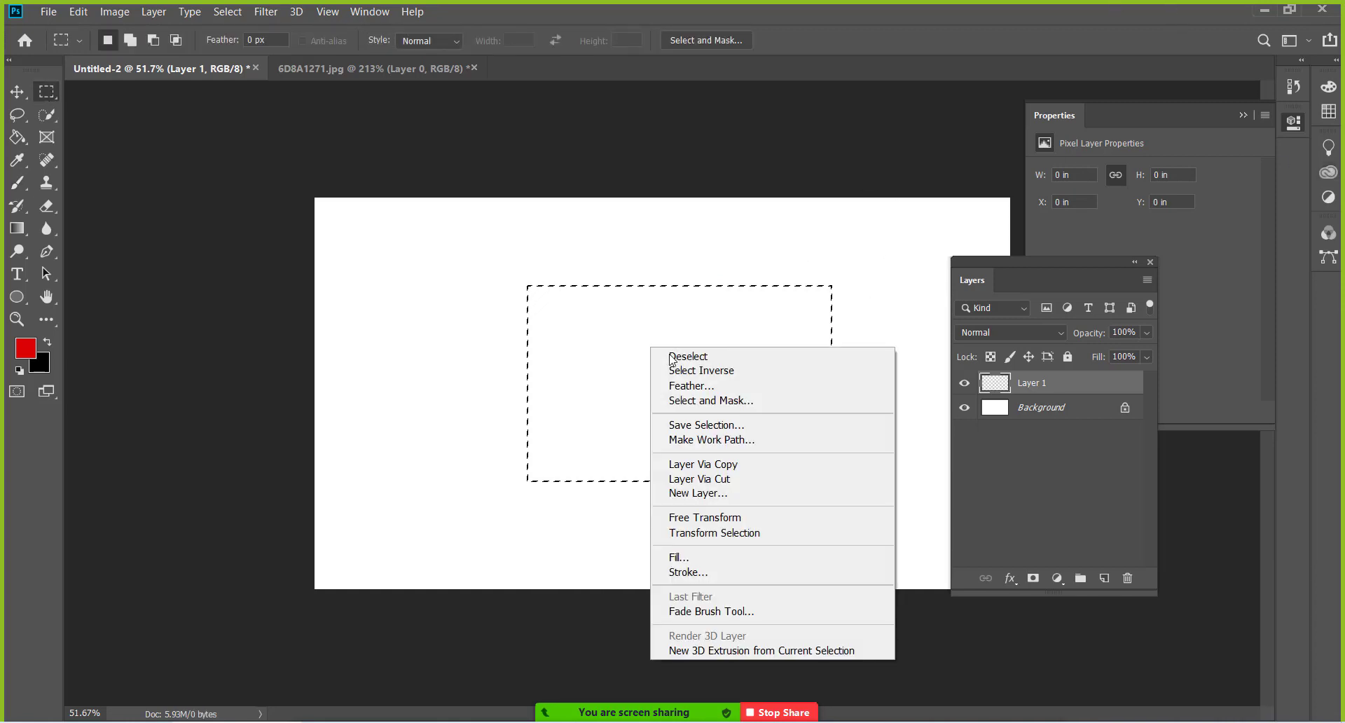
pyautogui.click(673, 356)
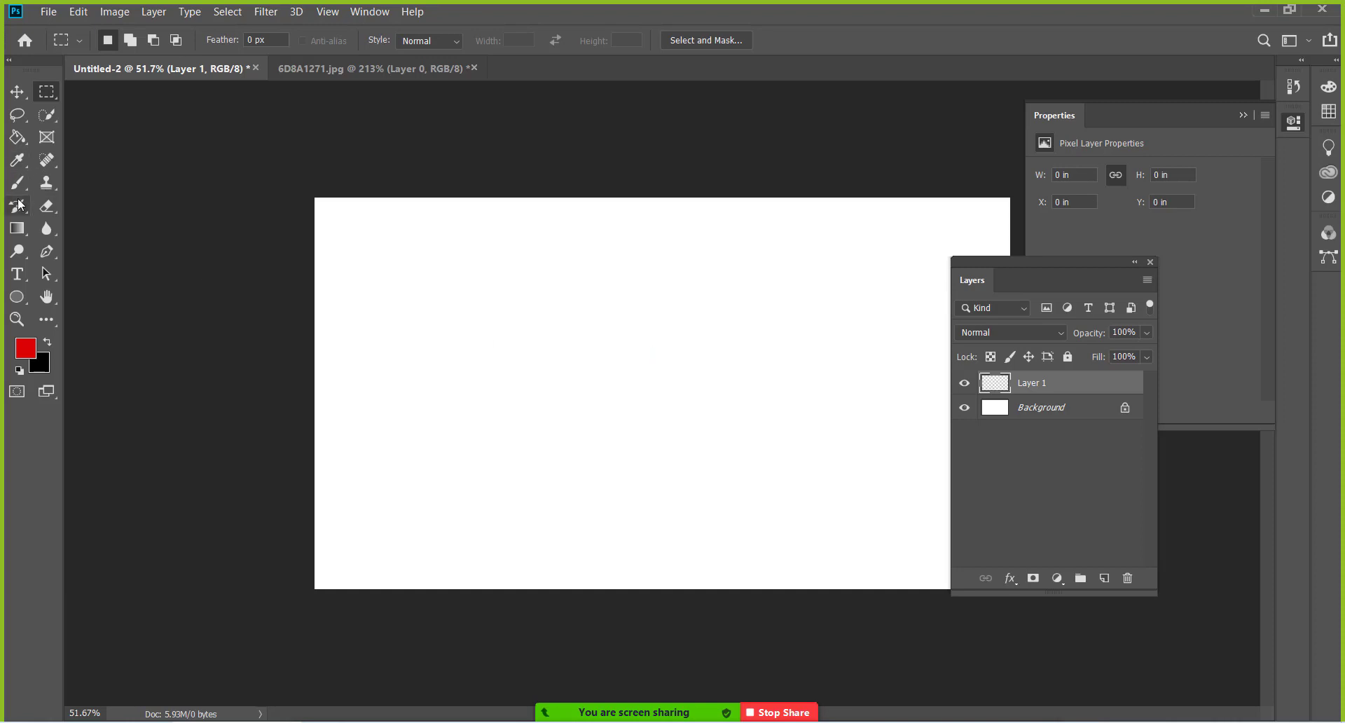
# Step: Hide Background and paint red brush strokes across Layer 1, lowering hardness to 37%
pyautogui.click(965, 407)
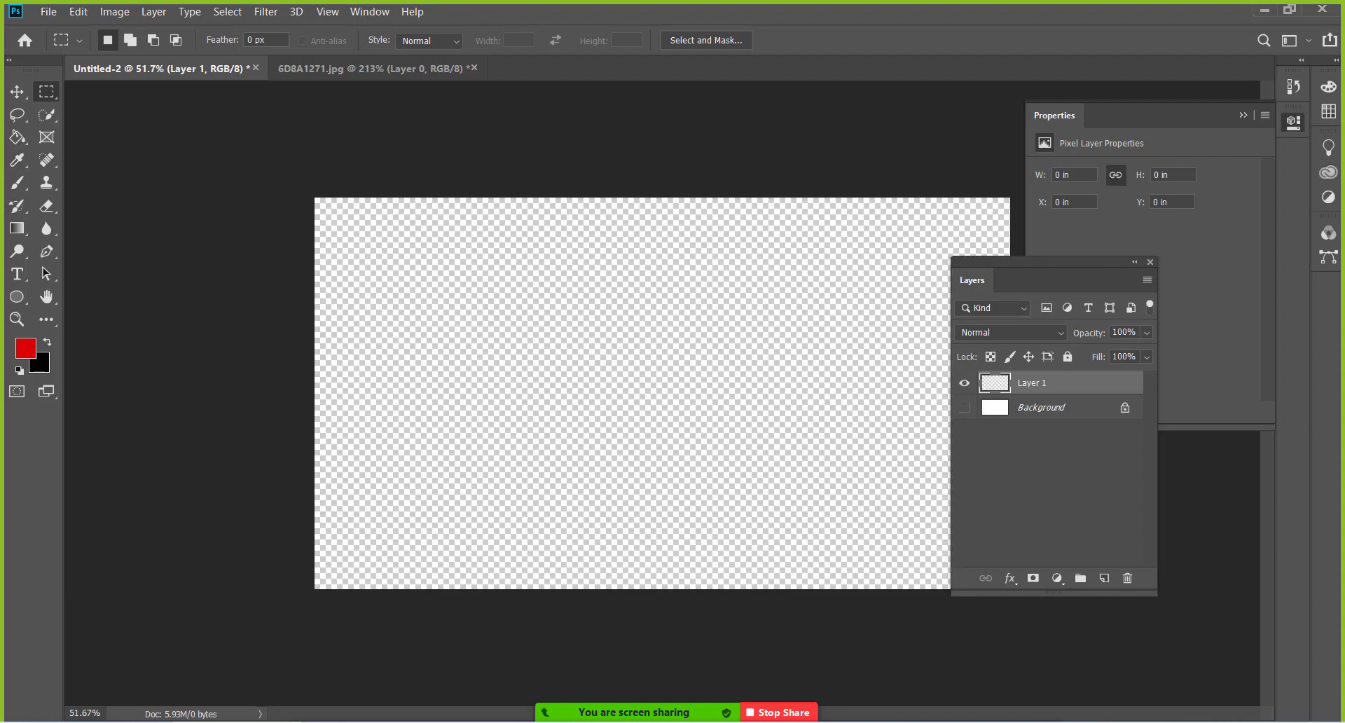
pyautogui.click(17, 183)
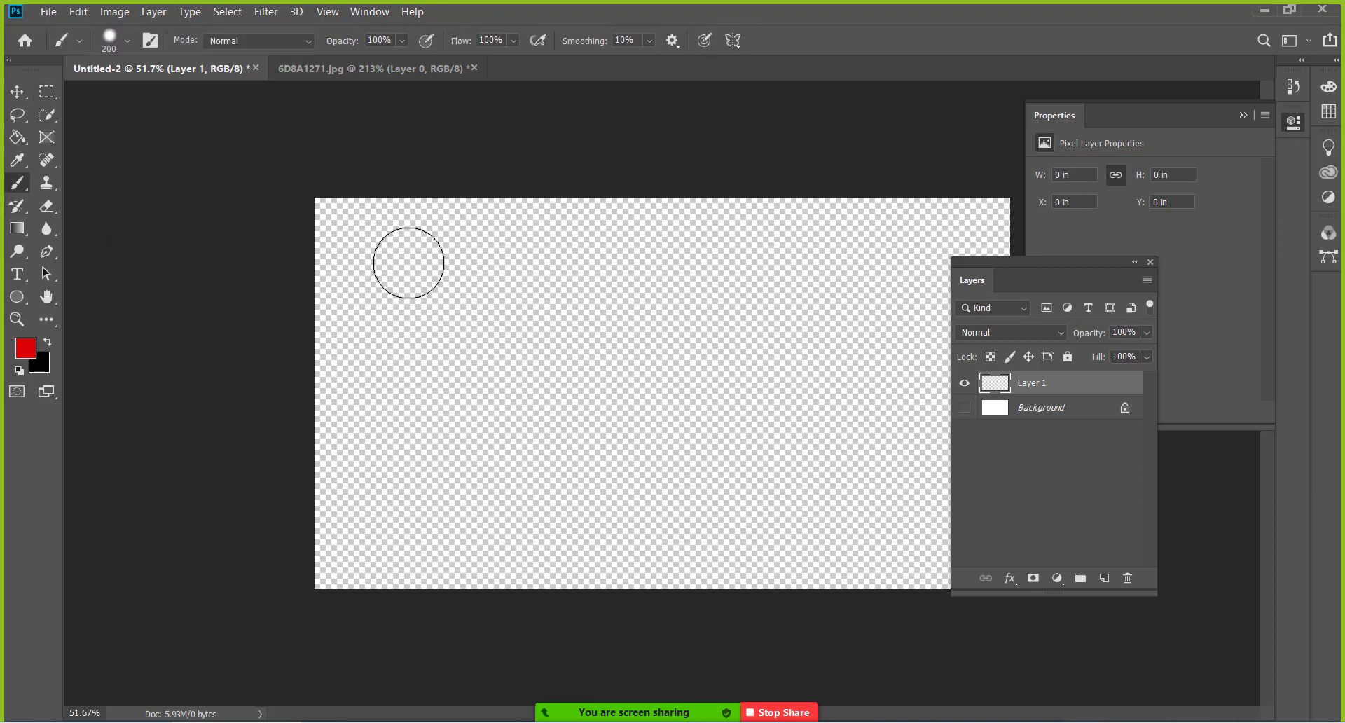
pyautogui.moveTo(378, 224); pyautogui.dragTo(469, 347)
pyautogui.moveTo(434, 239); pyautogui.dragTo(529, 393)
pyautogui.moveTo(519, 259); pyautogui.dragTo(599, 354)
pyautogui.rightClick(616, 350)
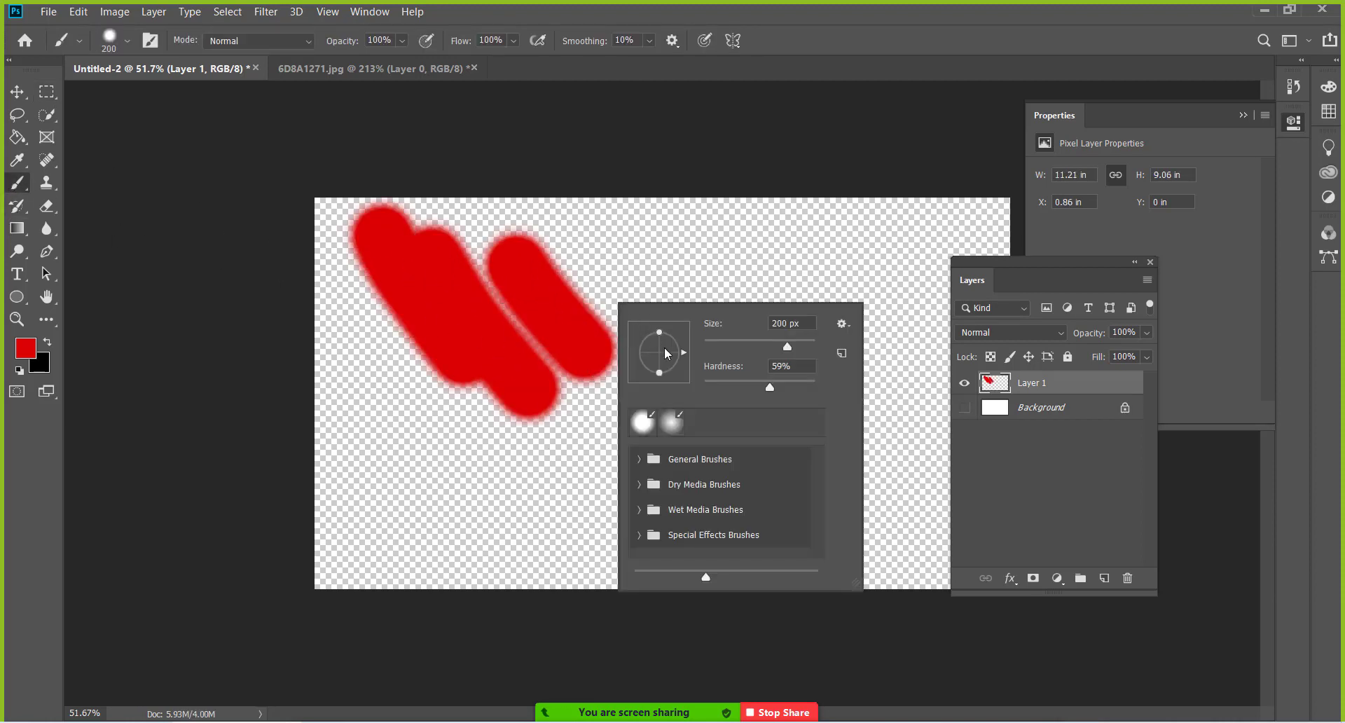
pyautogui.click(745, 385)
pyautogui.moveTo(427, 396); pyautogui.dragTo(494, 480)
pyautogui.moveTo(634, 431); pyautogui.dragTo(553, 343)
pyautogui.moveTo(651, 319); pyautogui.dragTo(698, 385)
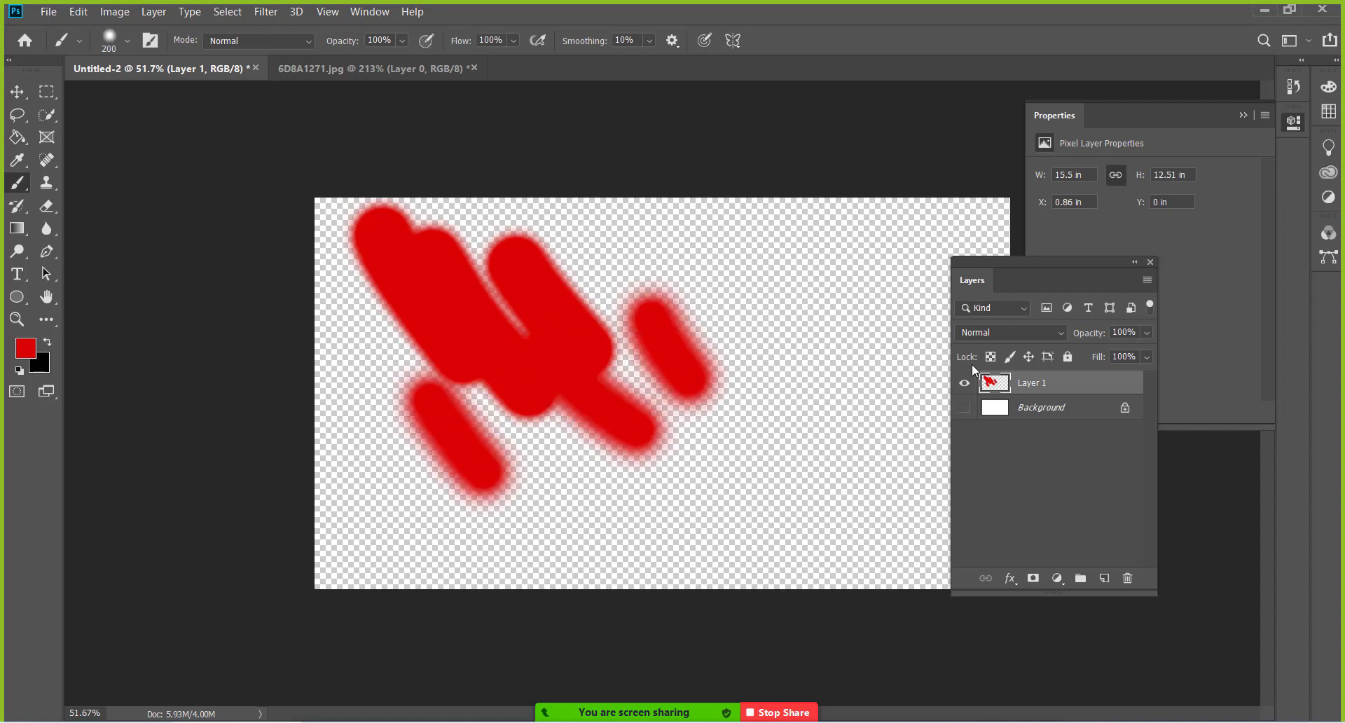
# Step: Lock transparent pixels, move the red strokes around, undo the last move, and delete Layer 1
pyautogui.click(990, 357)
pyautogui.click(12, 94)
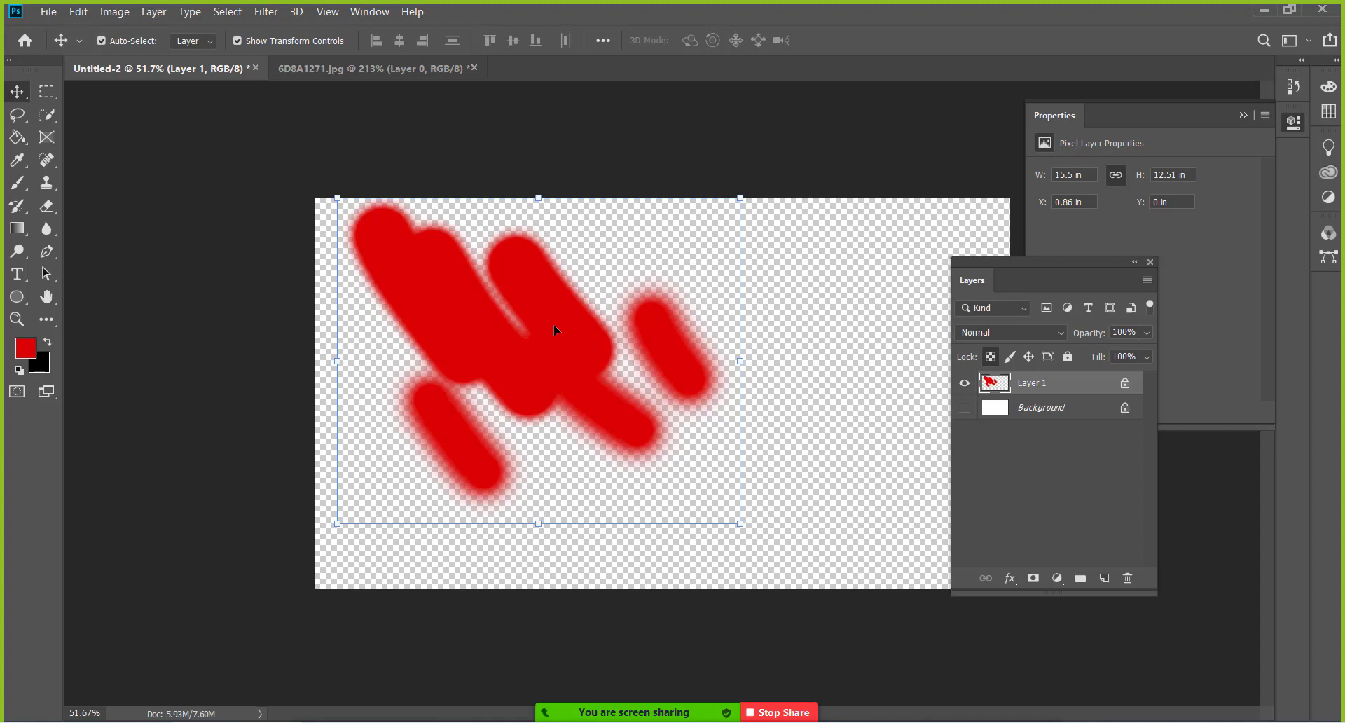
pyautogui.moveTo(519, 343)
pyautogui.mouseDown()
pyautogui.moveTo(706, 425)
pyautogui.moveTo(667, 374)
pyautogui.mouseUp()
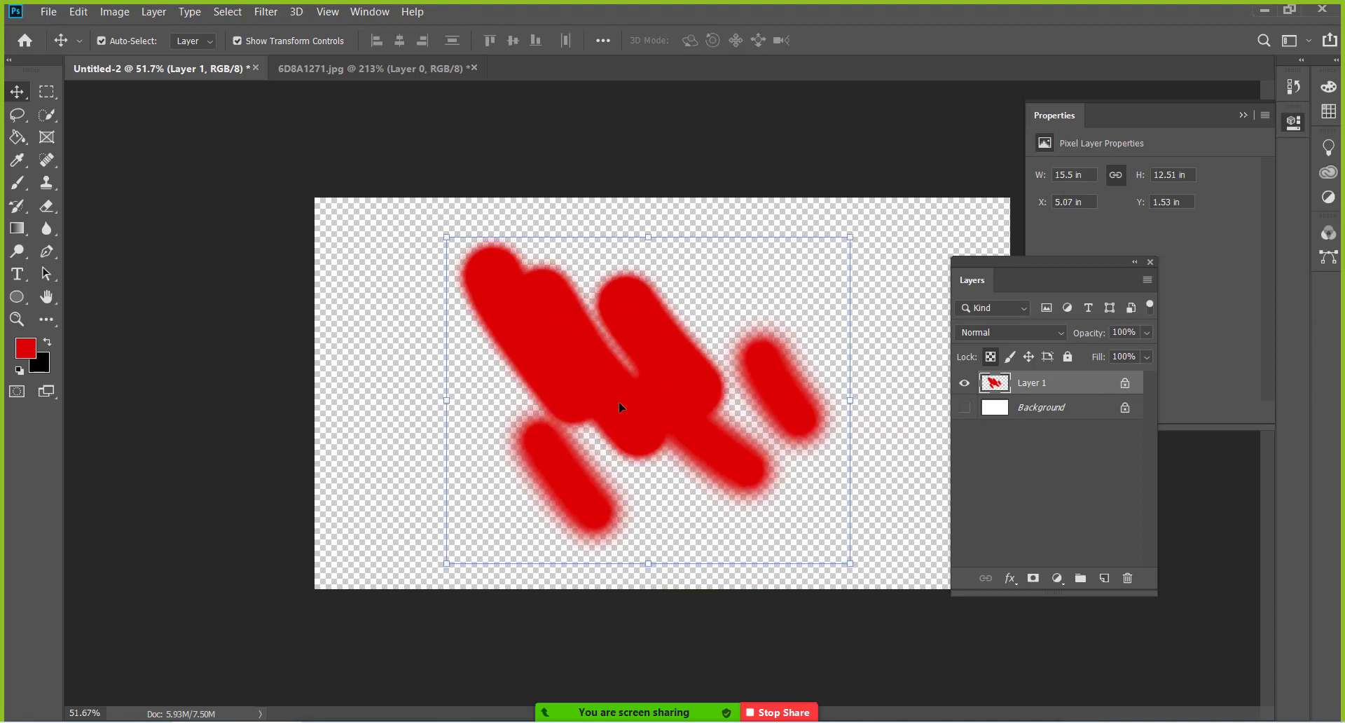
pyautogui.moveTo(576, 422)
pyautogui.mouseDown()
pyautogui.moveTo(706, 434)
pyautogui.moveTo(583, 359)
pyautogui.moveTo(581, 450)
pyautogui.moveTo(511, 384)
pyautogui.moveTo(579, 410)
pyautogui.moveTo(558, 410)
pyautogui.moveTo(519, 374)
pyautogui.moveTo(496, 414)
pyautogui.mouseUp()
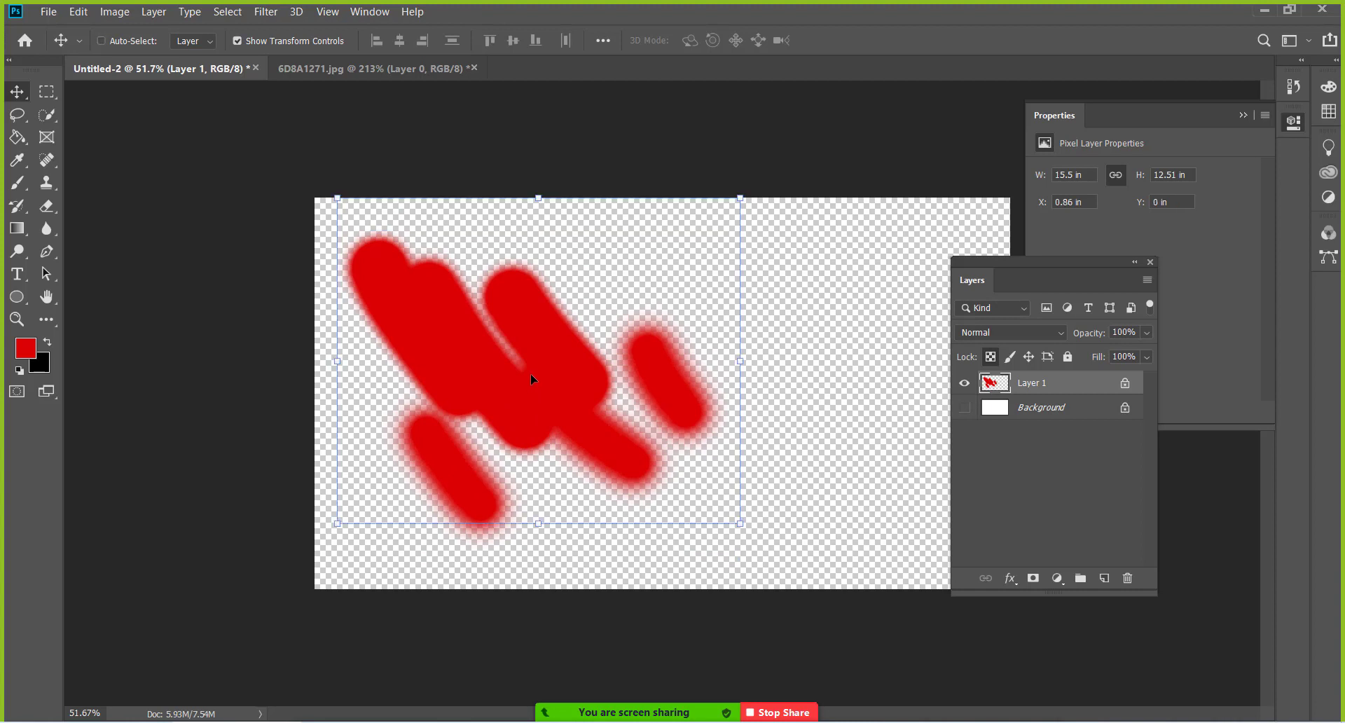
pyautogui.hotkey('ctrl', 'z')
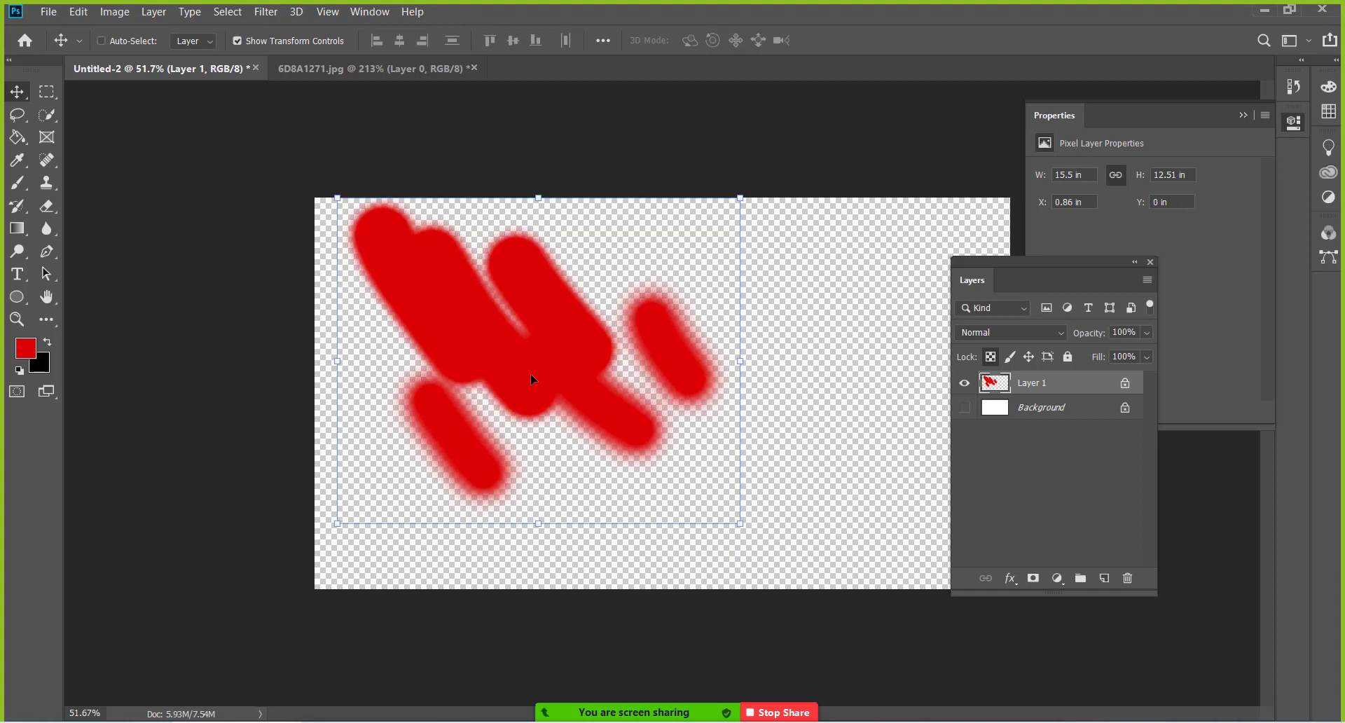
pyautogui.press('Delete')
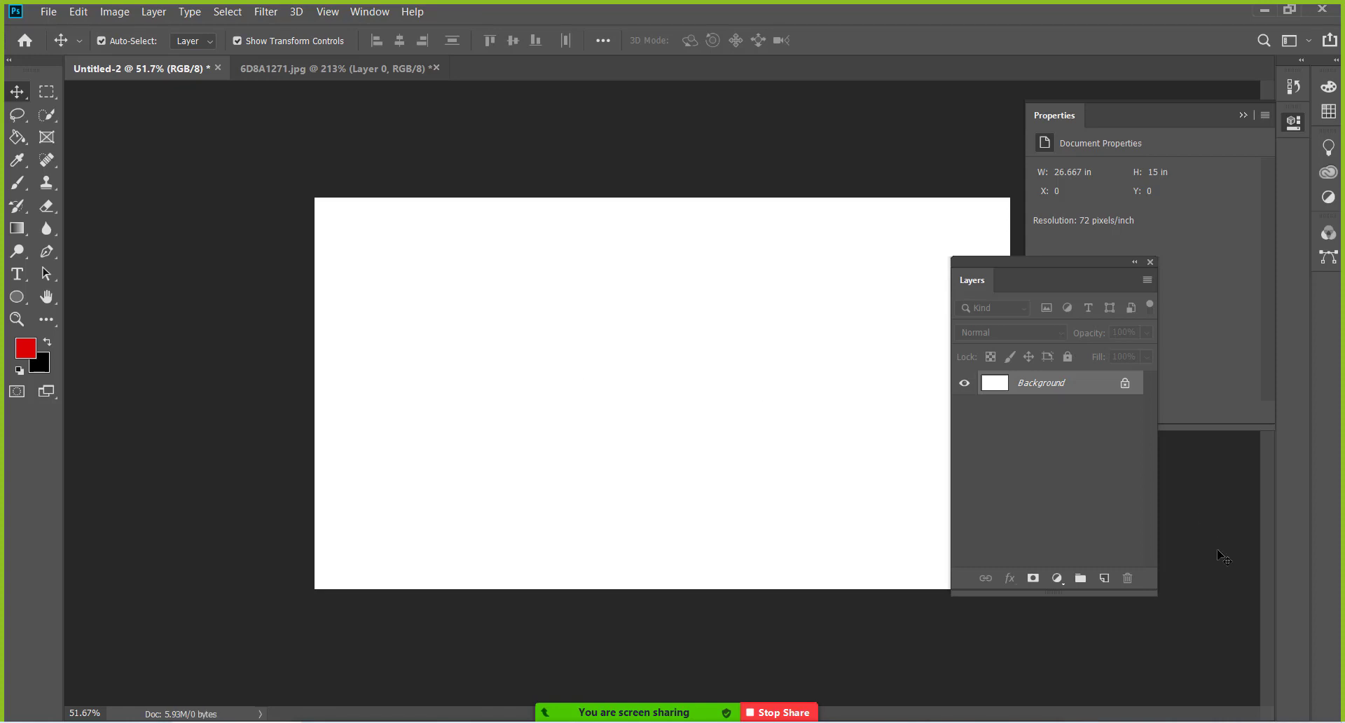
# Step: Add a new Layer 1, drag a rectangular marquee, and toggle its transparency lock on then off
pyautogui.click(1106, 576)
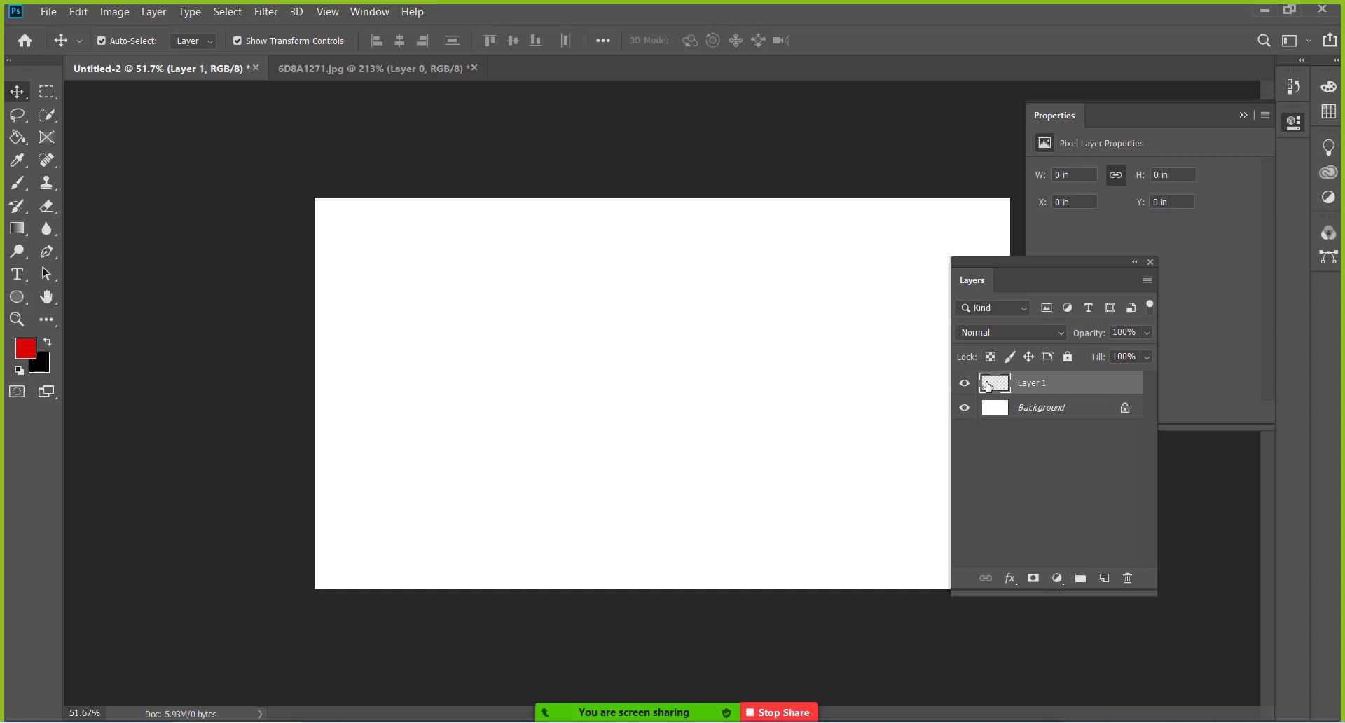
pyautogui.click(45, 92)
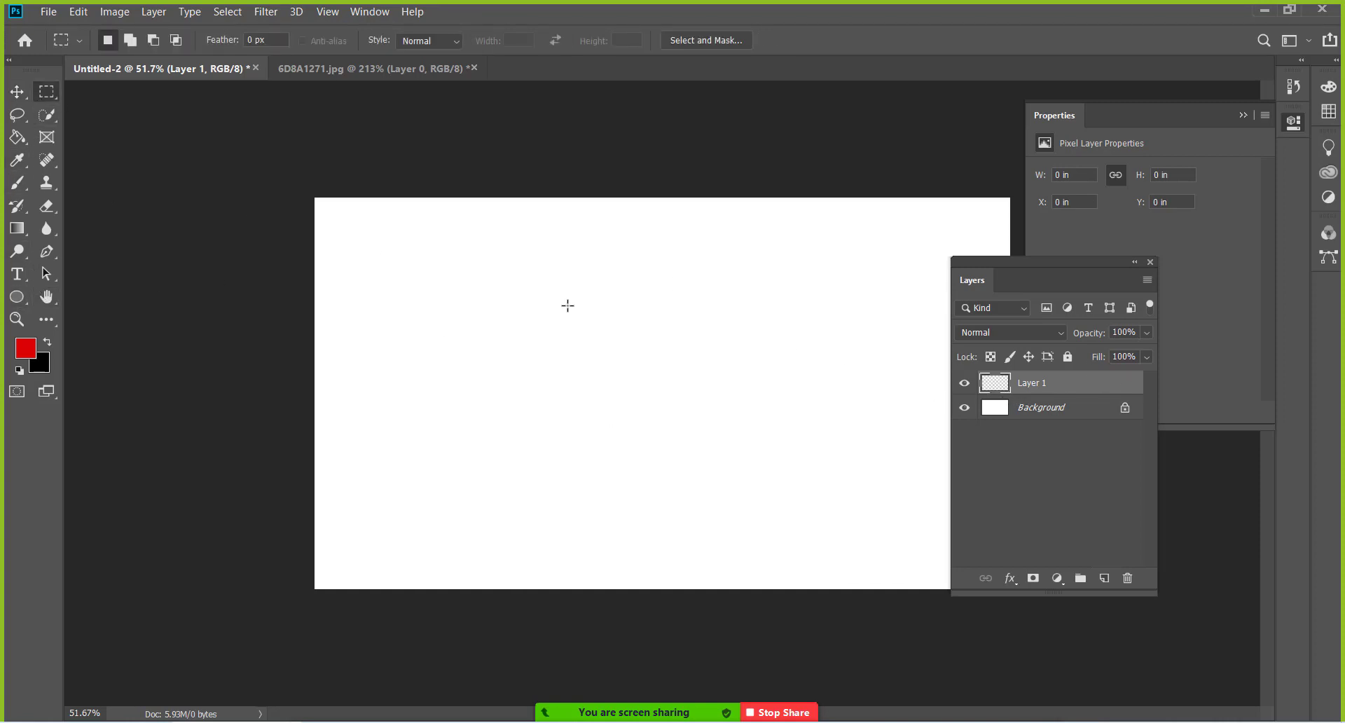
pyautogui.moveTo(568, 306); pyautogui.dragTo(813, 471)
pyautogui.click(883, 470)
pyautogui.click(990, 357)
pyautogui.click(993, 358)
# Step: Brush the marquee solid red, deselect, restore the selection with Ctrl+Shift+D, and clear the red pixels
pyautogui.click(17, 183)
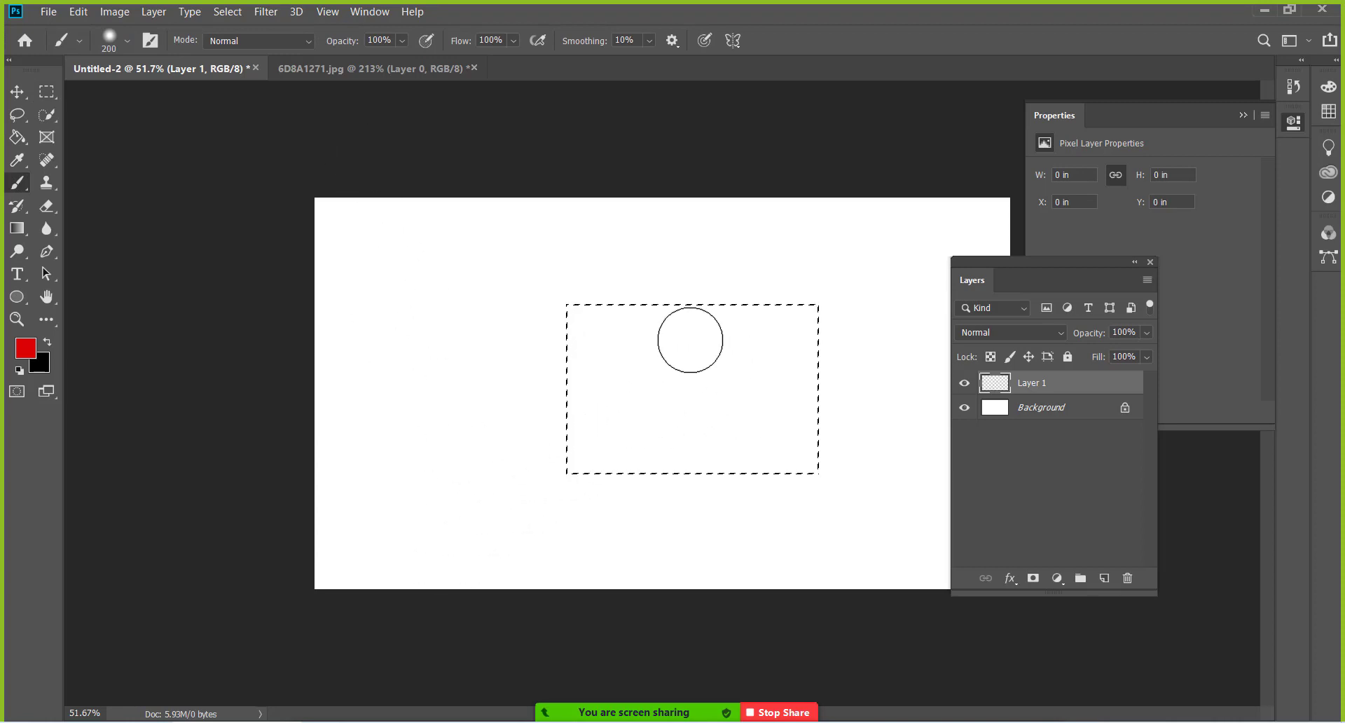
pyautogui.moveTo(628, 410)
pyautogui.mouseDown()
pyautogui.moveTo(520, 348)
pyautogui.moveTo(565, 304)
pyautogui.moveTo(811, 313)
pyautogui.moveTo(688, 391)
pyautogui.moveTo(876, 417)
pyautogui.moveTo(766, 364)
pyautogui.moveTo(859, 444)
pyautogui.moveTo(735, 471)
pyautogui.moveTo(750, 384)
pyautogui.mouseUp()
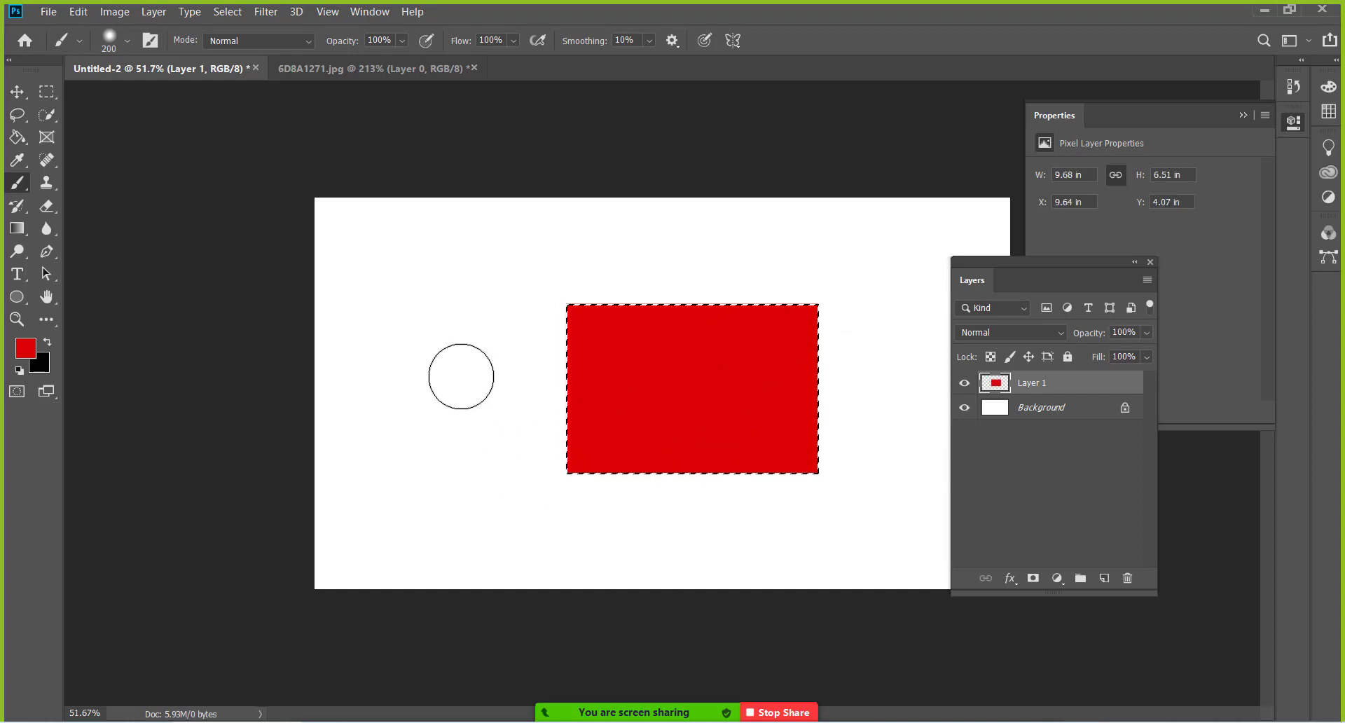
pyautogui.click(47, 91)
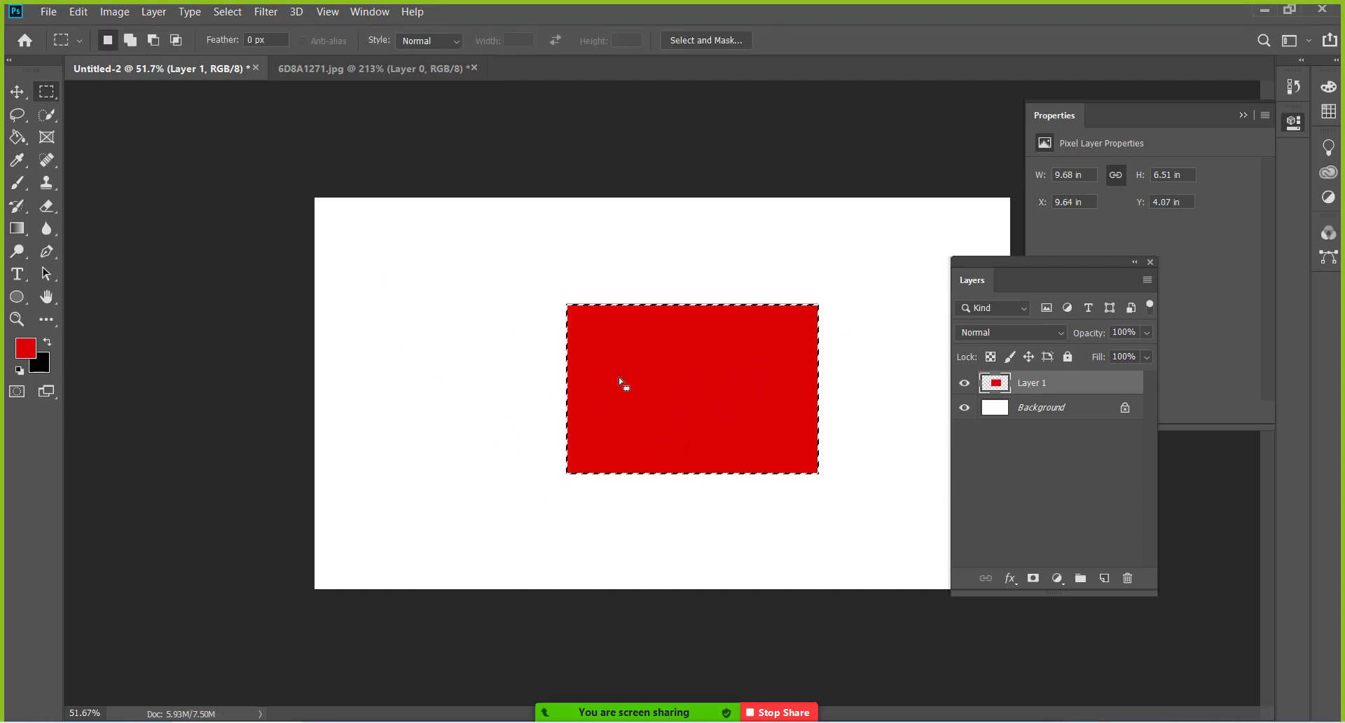
pyautogui.rightClick(653, 390)
pyautogui.click(674, 399)
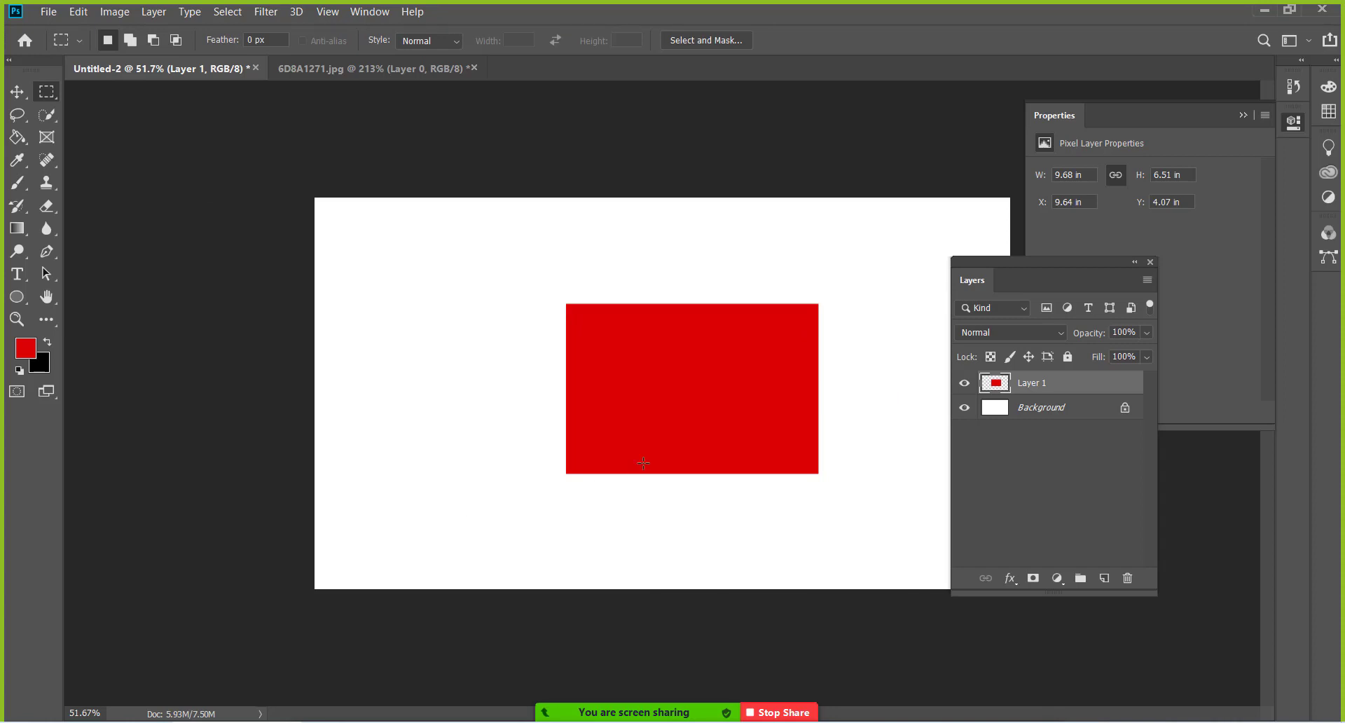
pyautogui.click(17, 91)
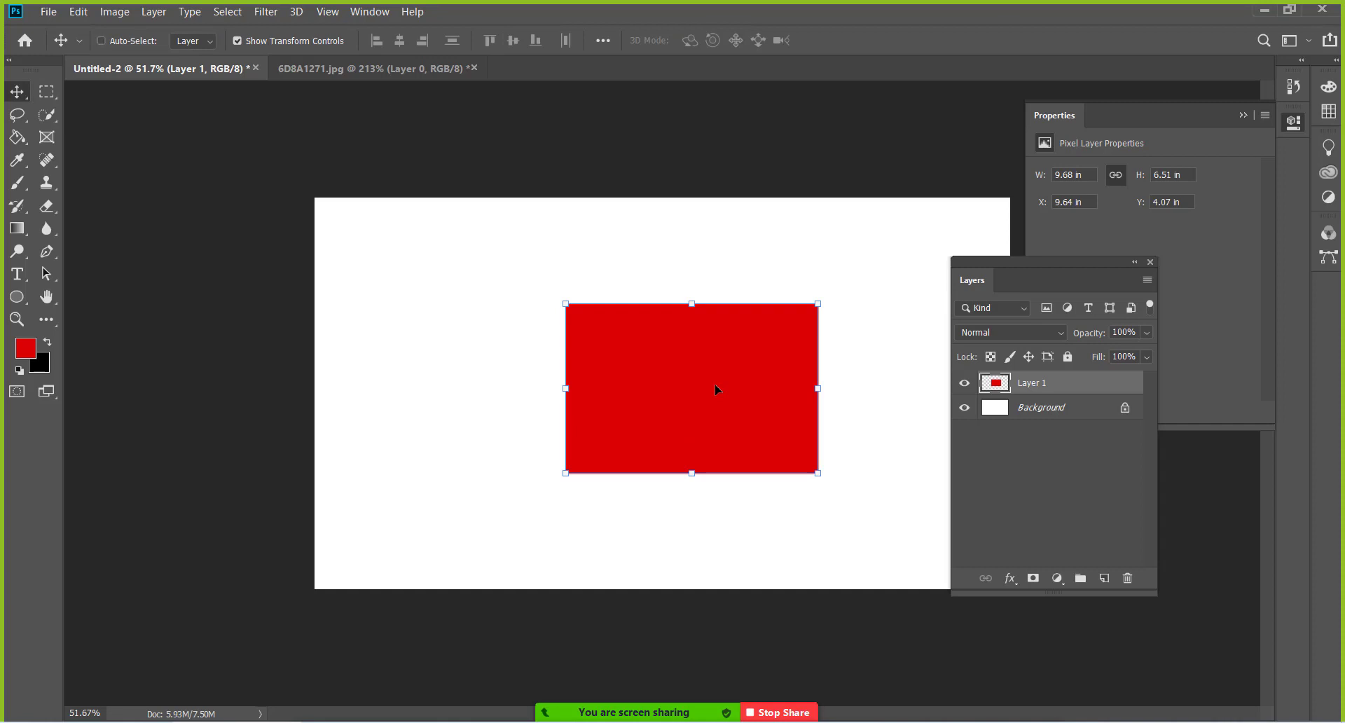
pyautogui.hotkey('ctrl', 'shift', 'd')
pyautogui.hotkey('ctrl', 'x')
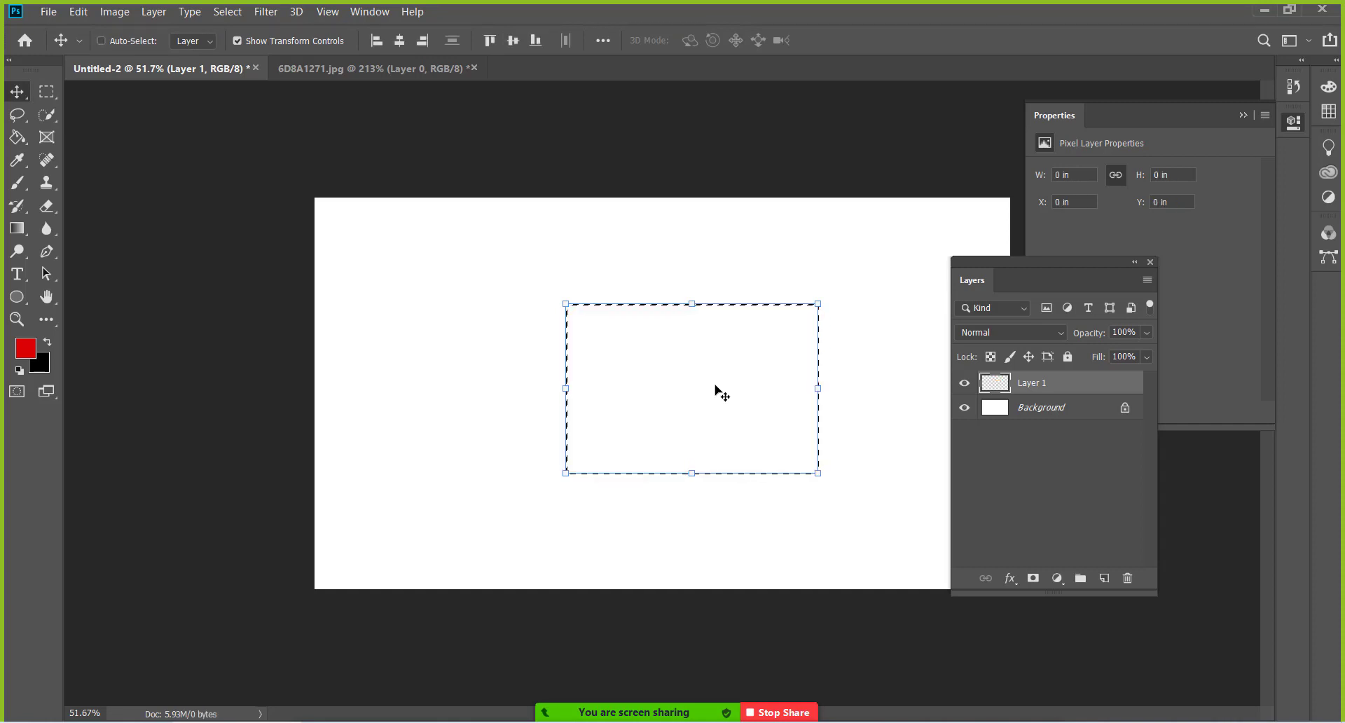
# Step: Deselect, hide the Background layer, and lock Layer 1's transparent pixels
pyautogui.click(46, 91)
pyautogui.rightClick(715, 383)
pyautogui.click(790, 395)
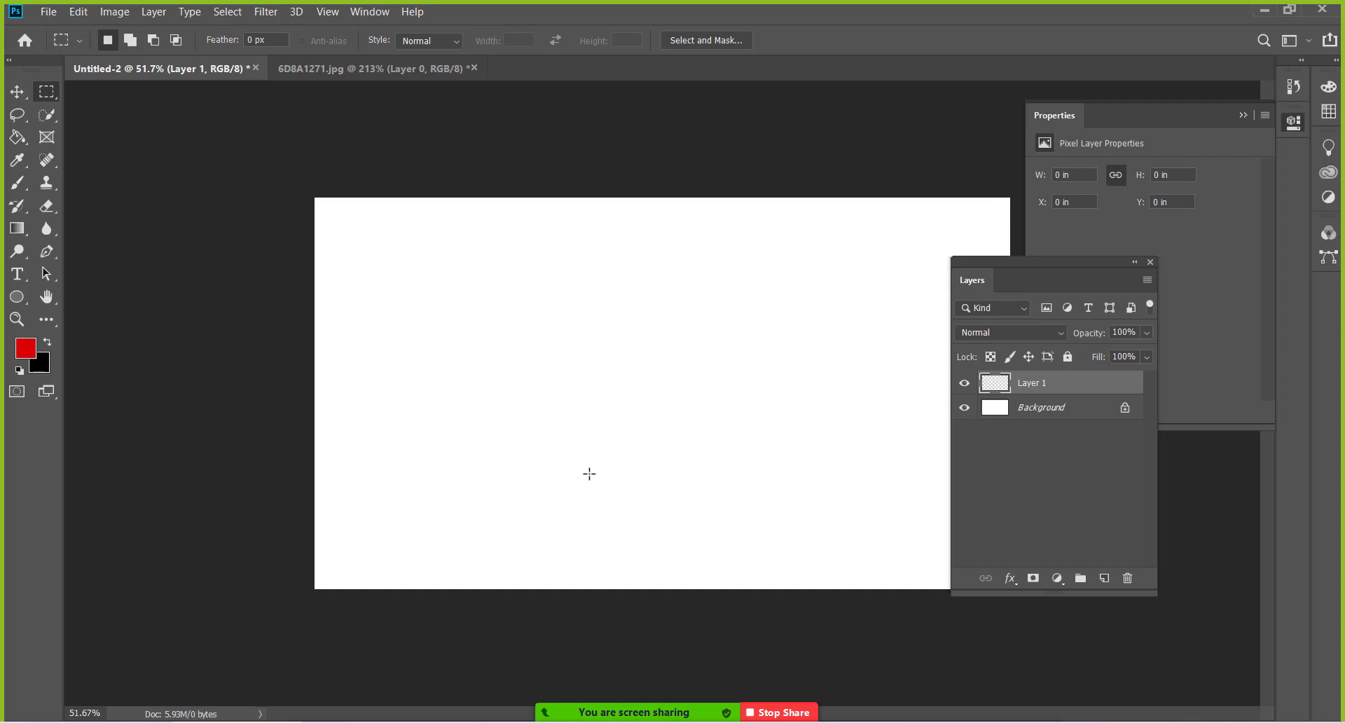
pyautogui.click(965, 407)
pyautogui.click(989, 357)
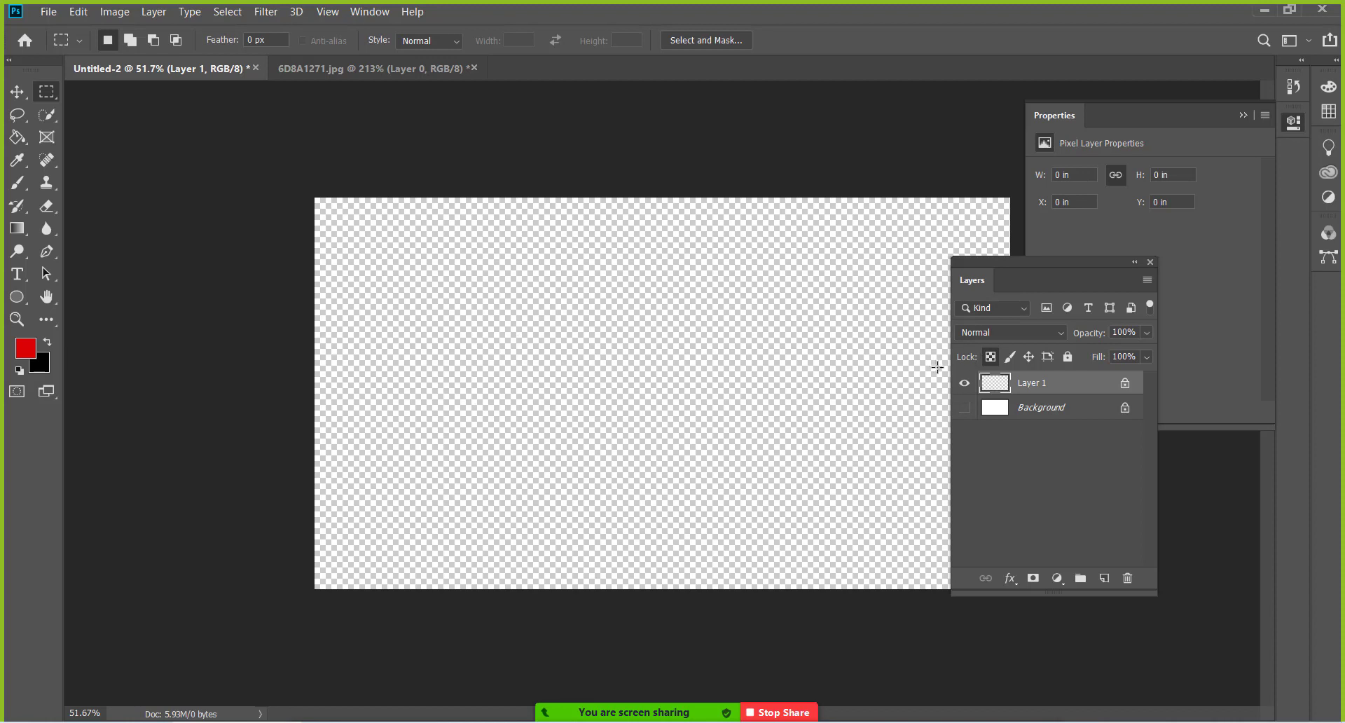
# Step: Draw a circle shape near the canvas centre with the Ellipse tool, filled red
pyautogui.click(967, 384)
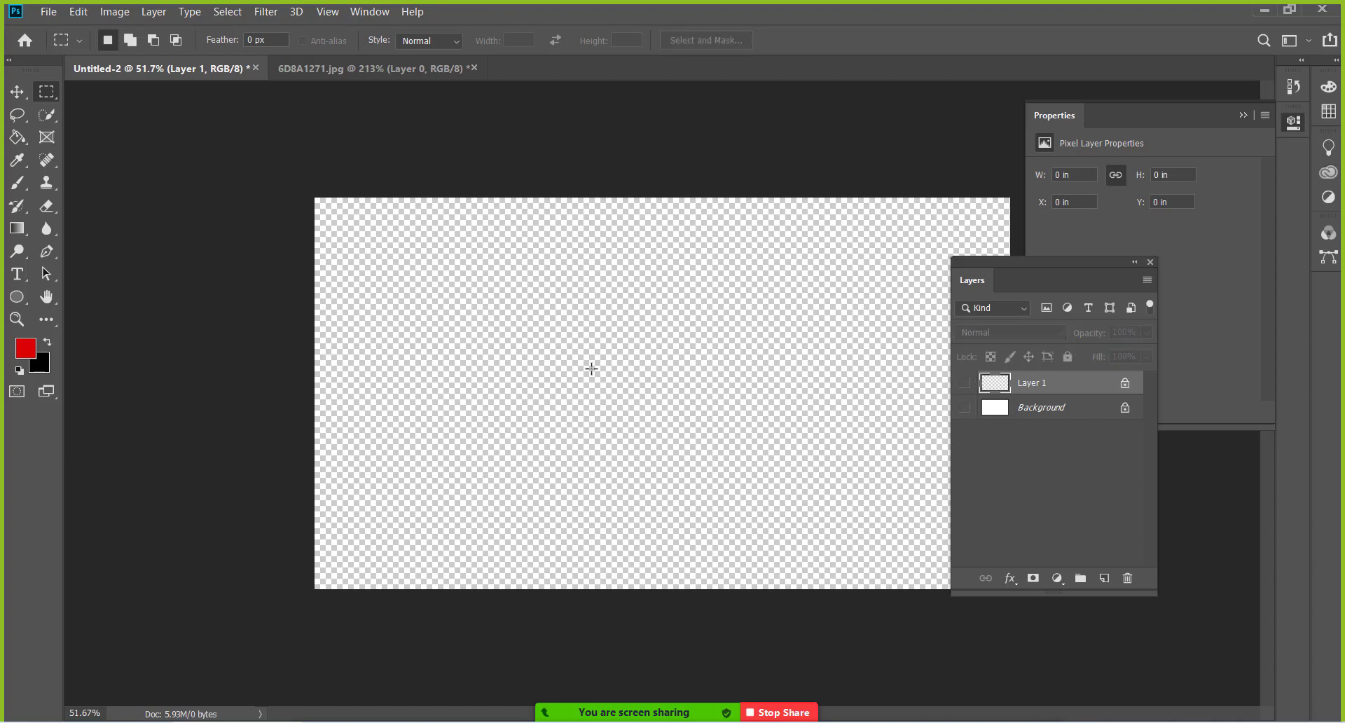
pyautogui.click(17, 296)
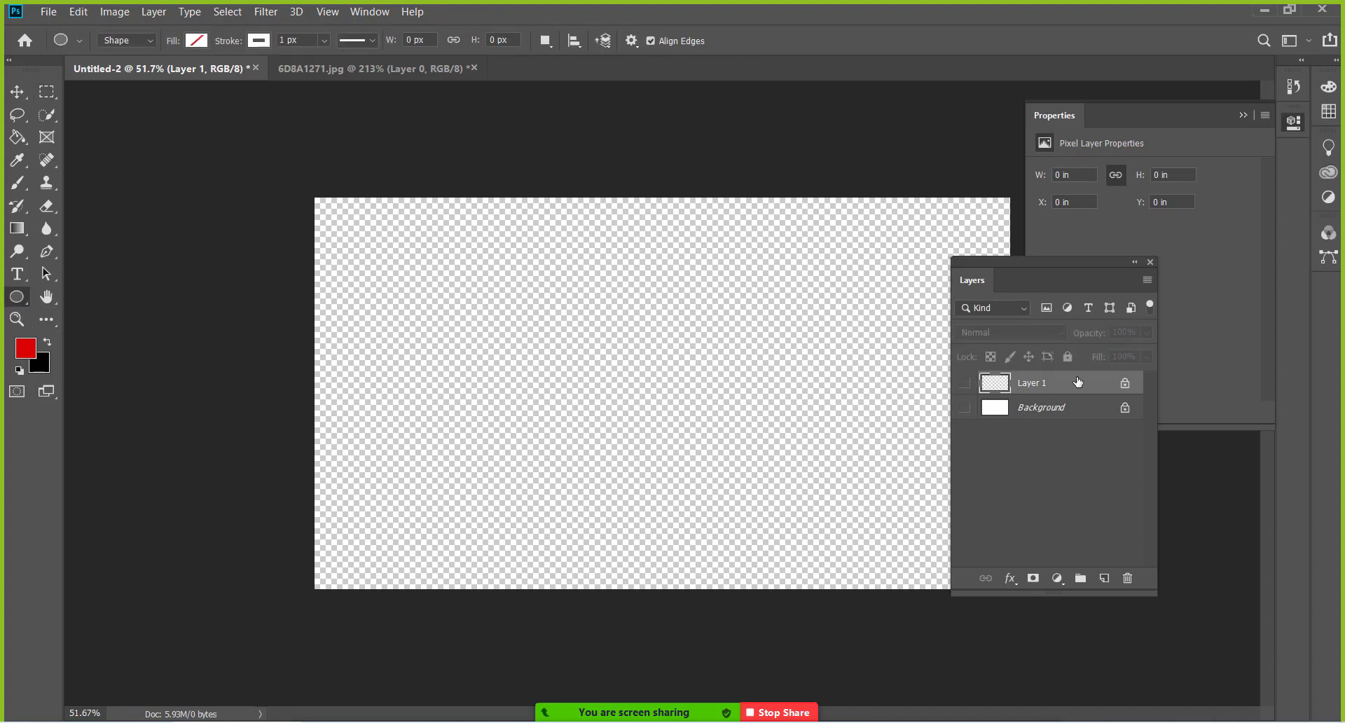
pyautogui.click(965, 383)
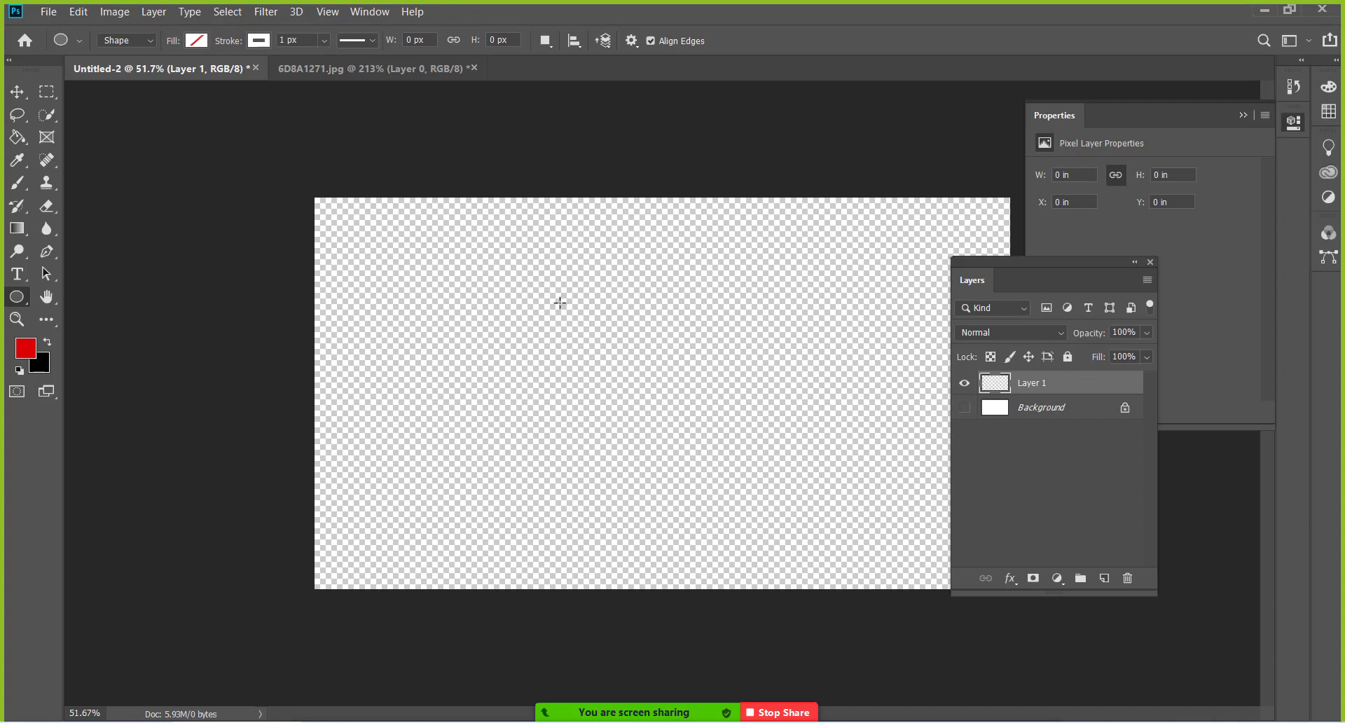
pyautogui.moveTo(560, 302)
pyautogui.mouseDown()
pyautogui.moveTo(771, 508)
pyautogui.moveTo(751, 500)
pyautogui.mouseUp()
pyautogui.click(1043, 252)
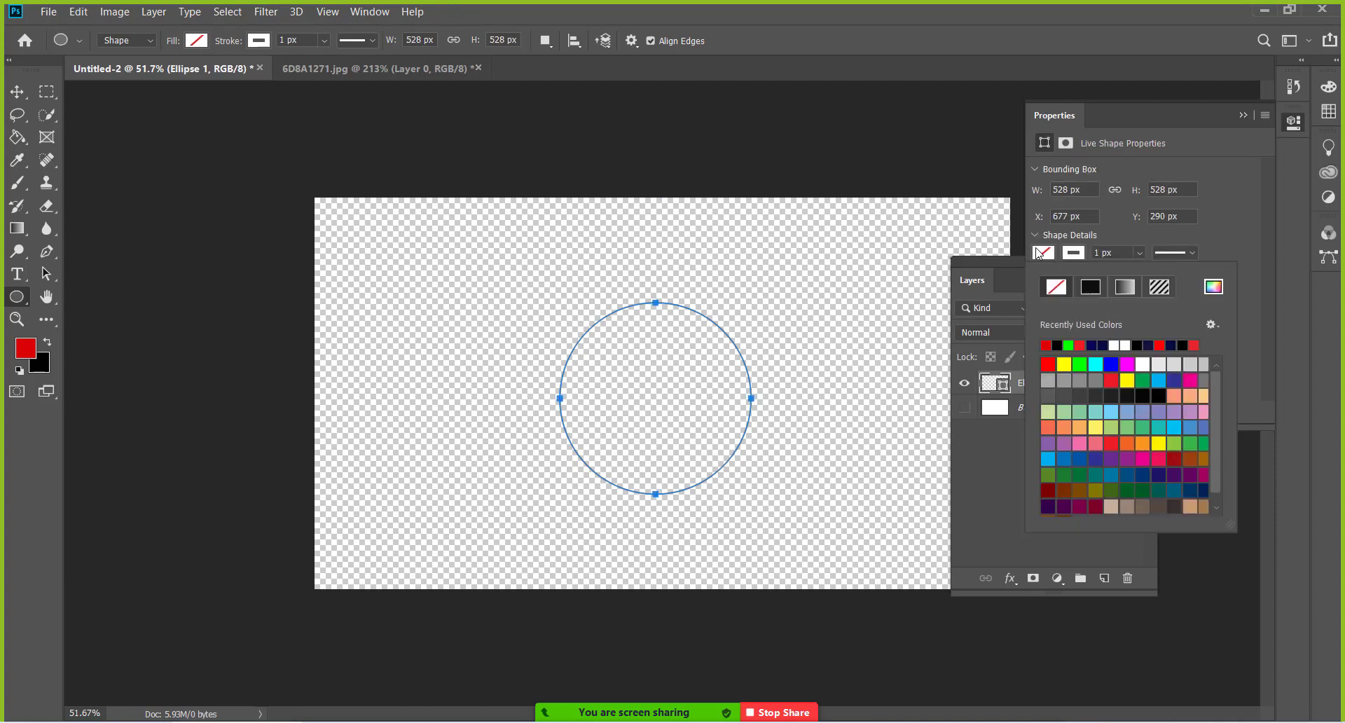
pyautogui.click(1049, 364)
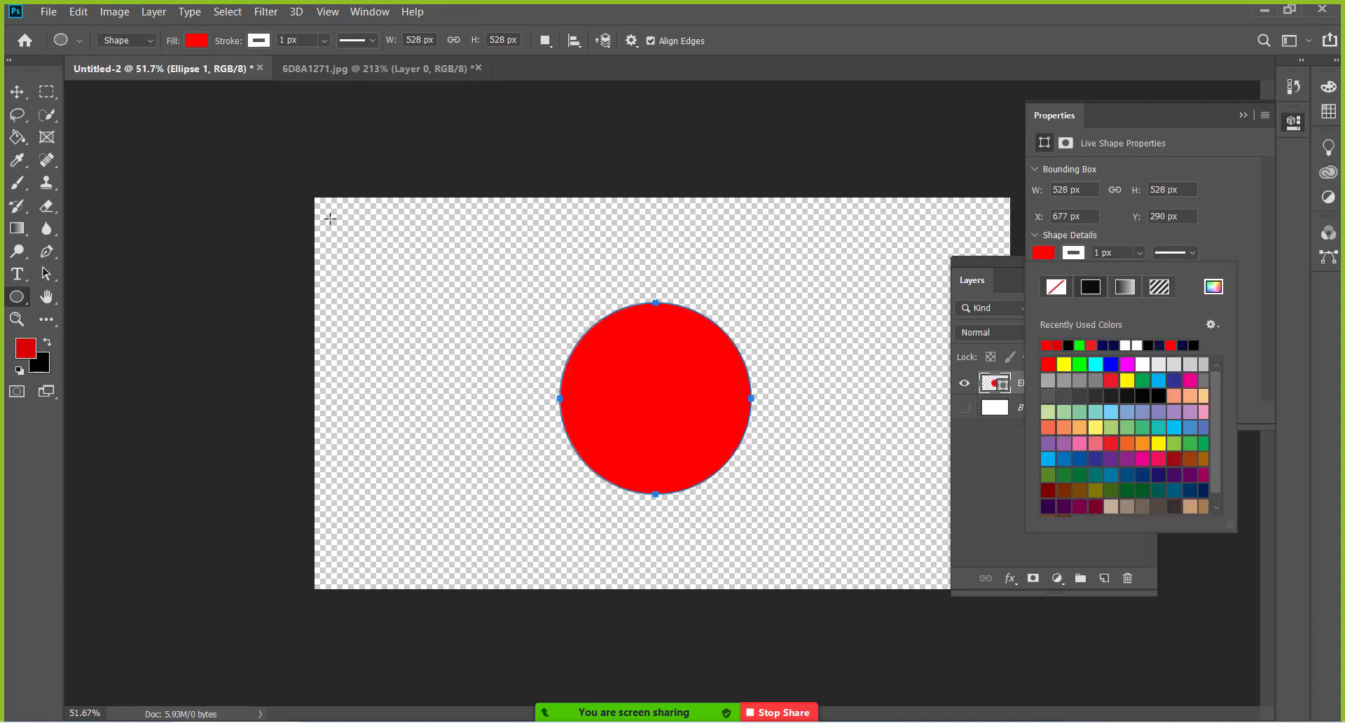
pyautogui.click(18, 92)
# Step: Delete the Ellipse 1 shape layer and add a fresh empty layer
pyautogui.click(580, 204)
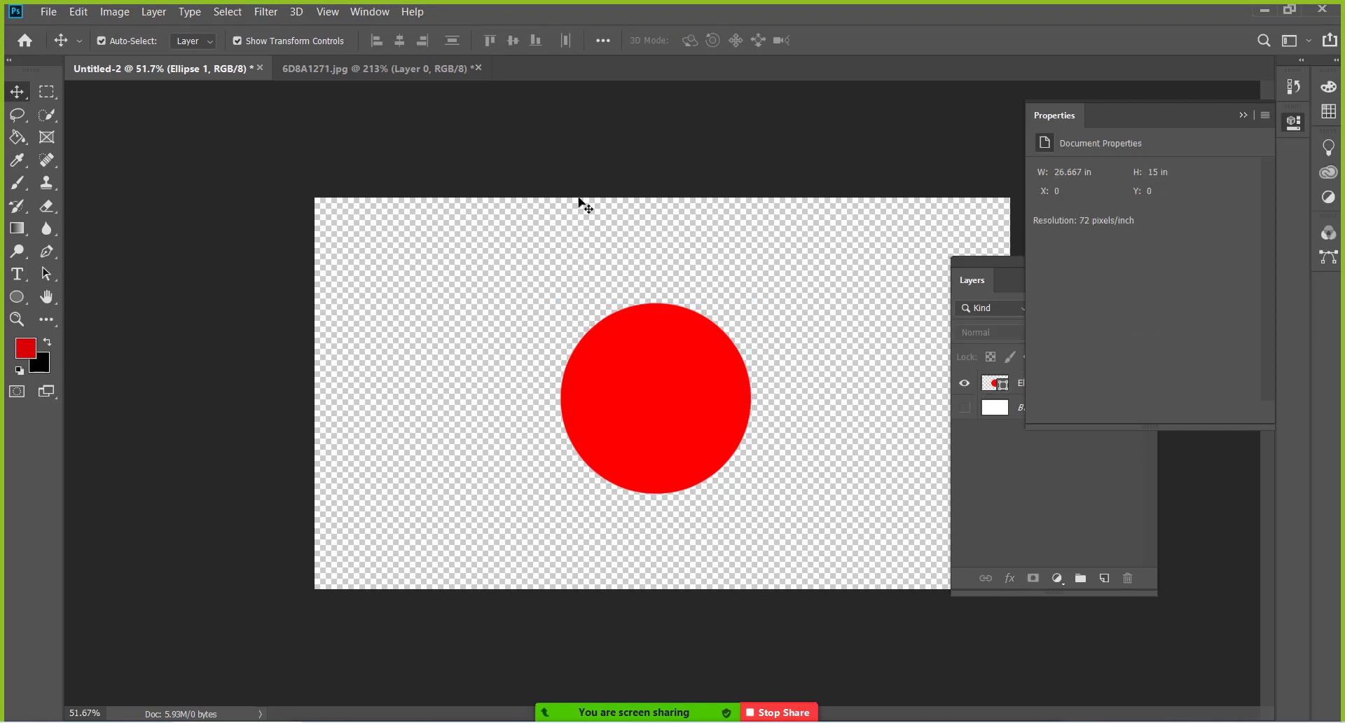
pyautogui.click(622, 342)
pyautogui.click(1001, 275)
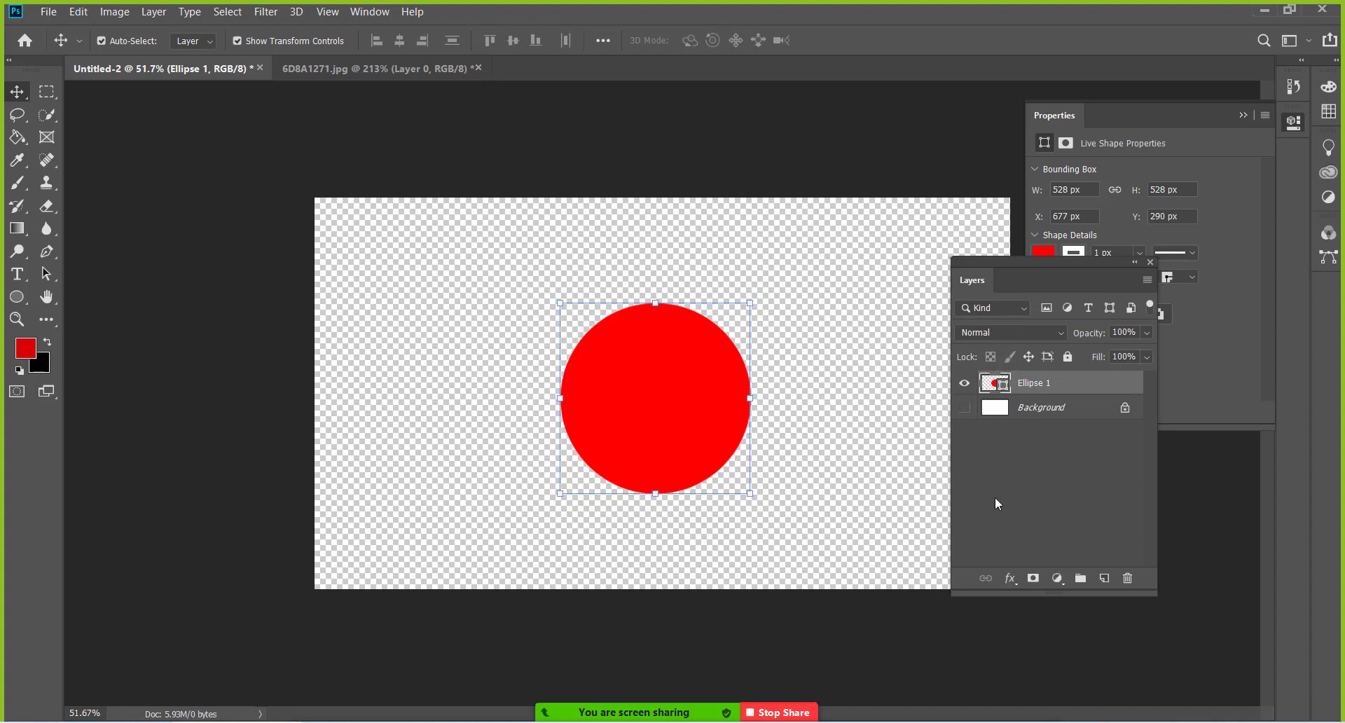
pyautogui.press('Delete')
pyautogui.click(1106, 578)
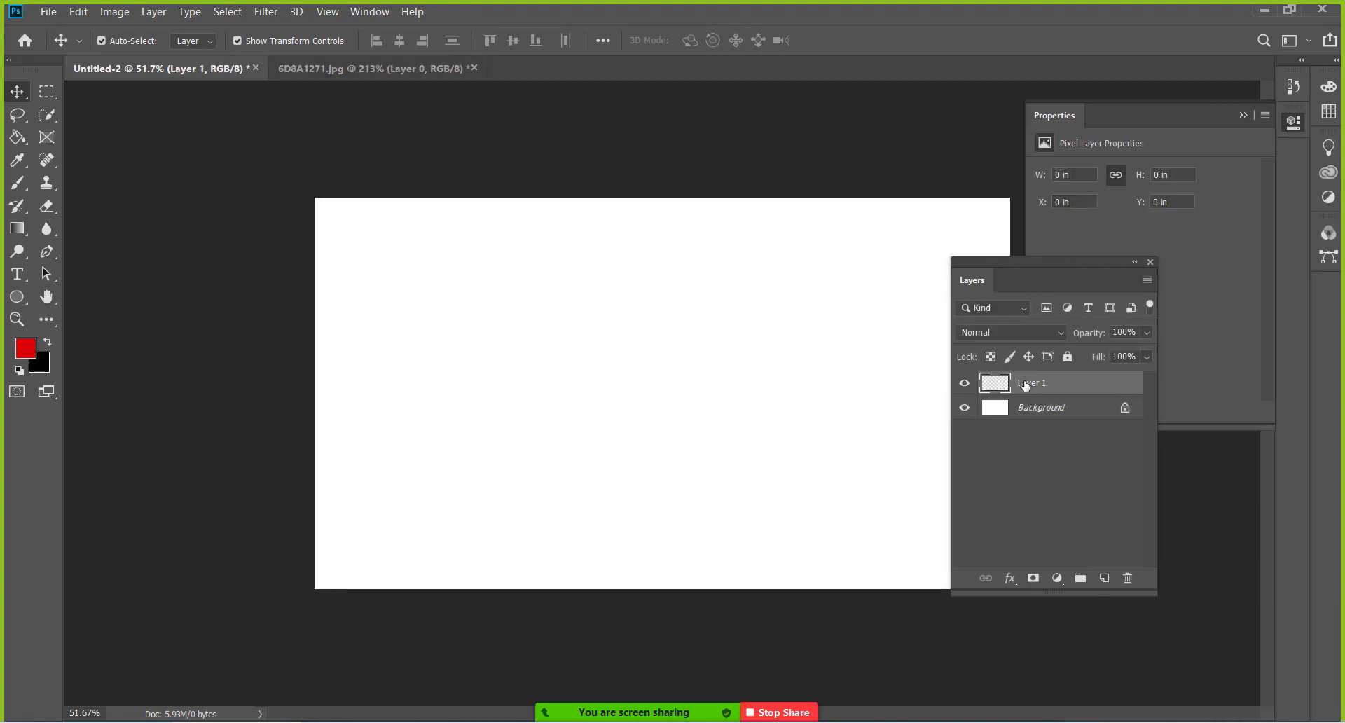
# Step: Hide the Background and fill a circular elliptical-marquee selection with red using Alt+Backspace
pyautogui.click(49, 91)
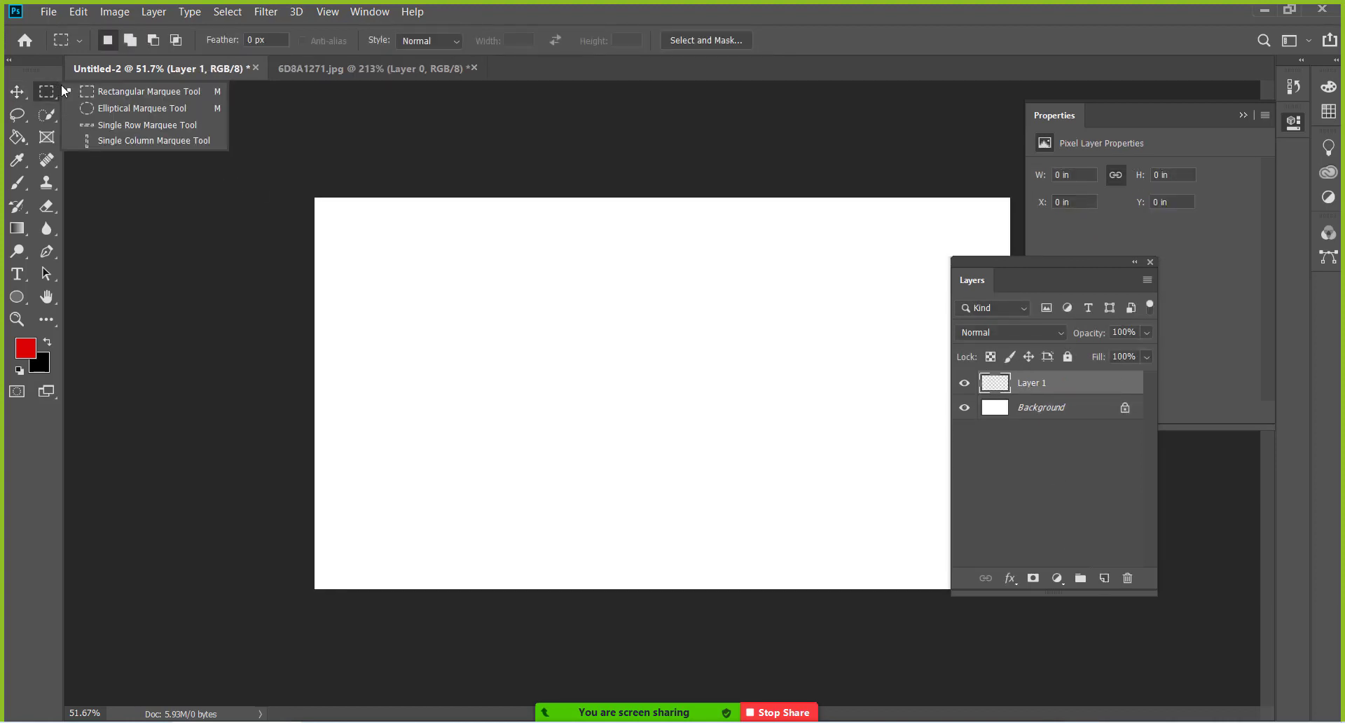
pyautogui.click(133, 108)
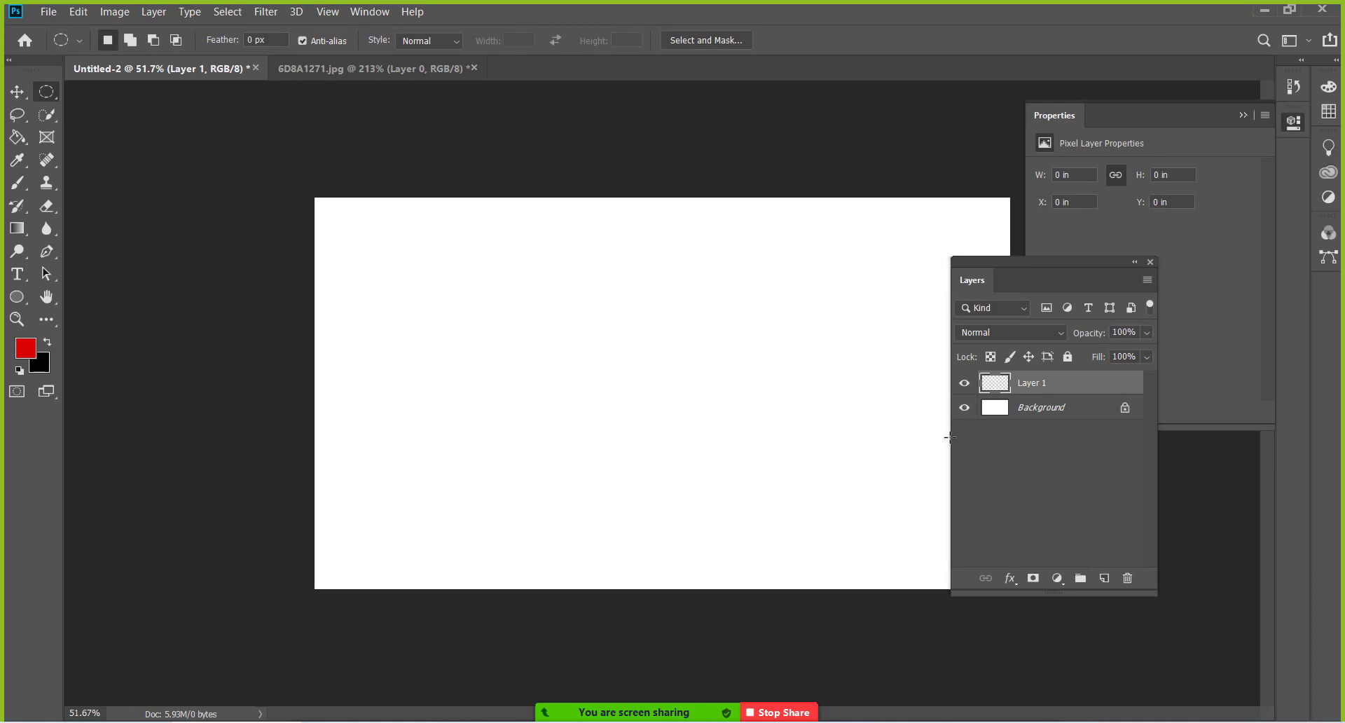
pyautogui.click(964, 408)
pyautogui.moveTo(597, 319); pyautogui.dragTo(765, 505)
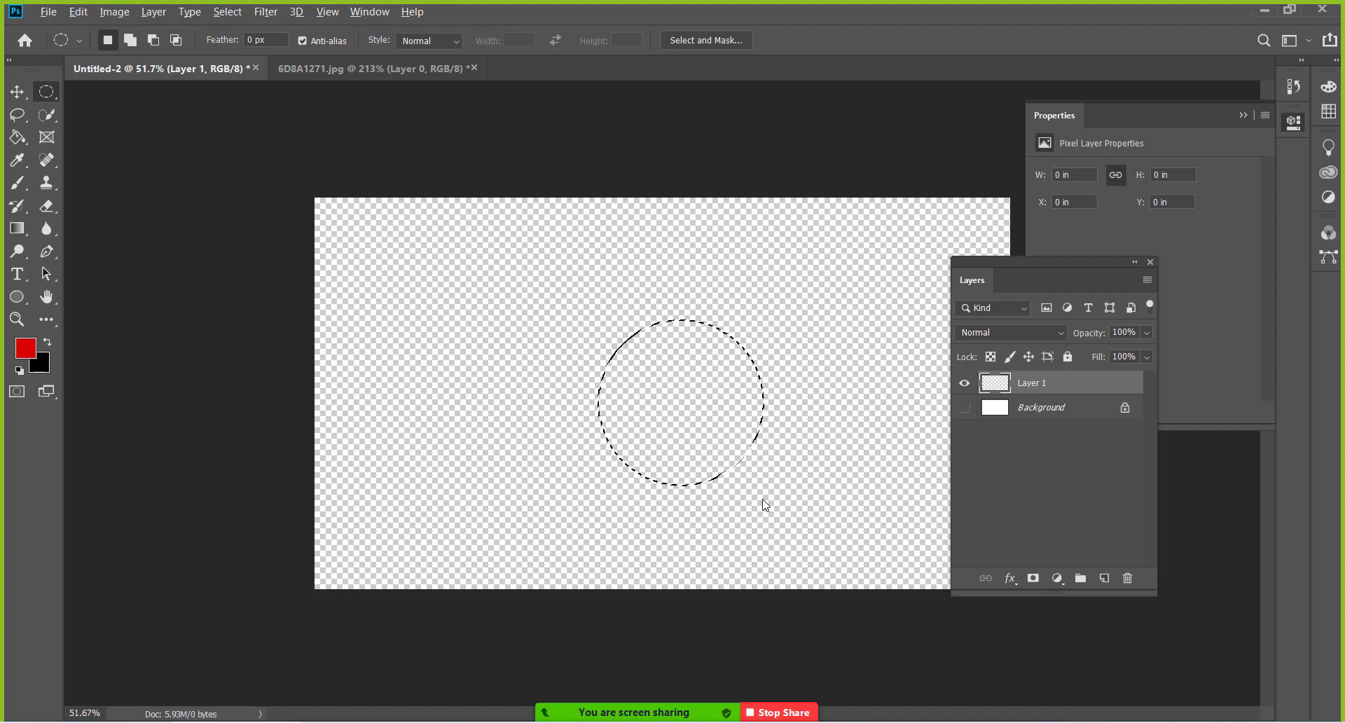
pyautogui.hotkey('alt', 'BackSpace')
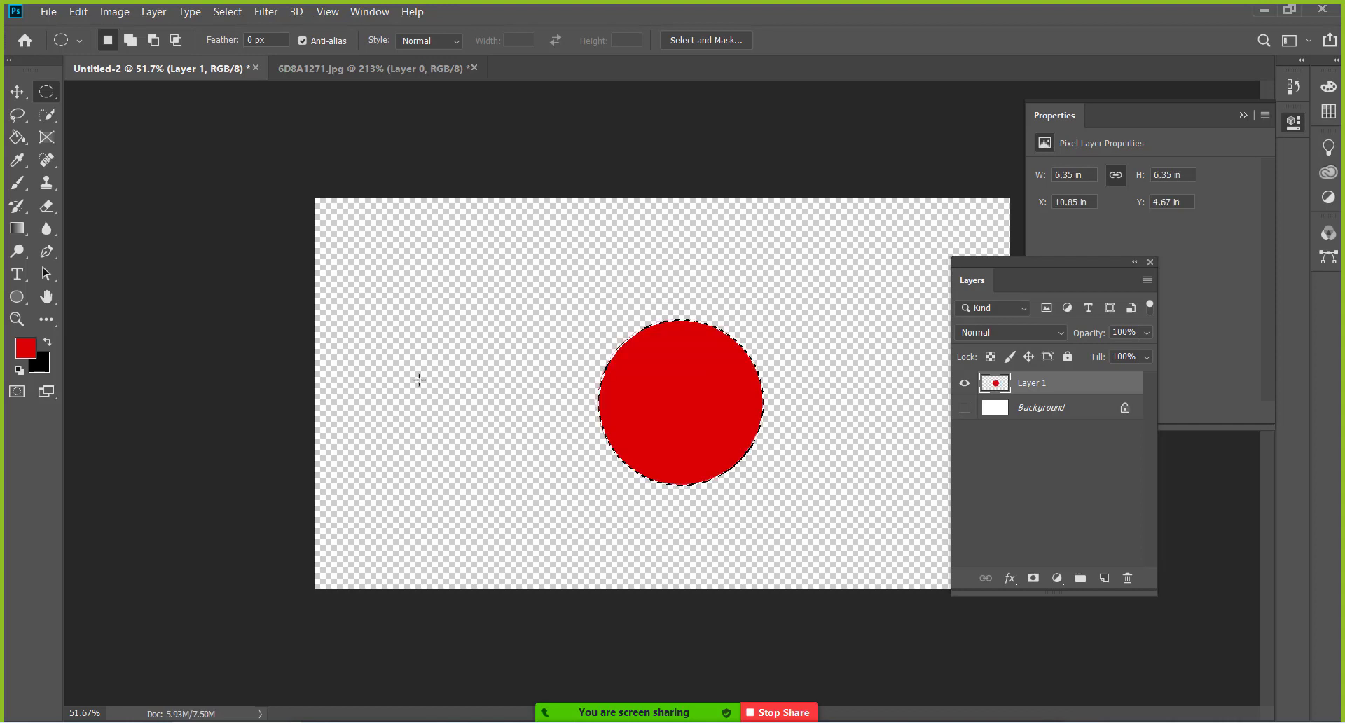
# Step: Deselect the red circle and drag a new circular selection toward the upper left
pyautogui.rightClick(649, 380)
pyautogui.click(668, 391)
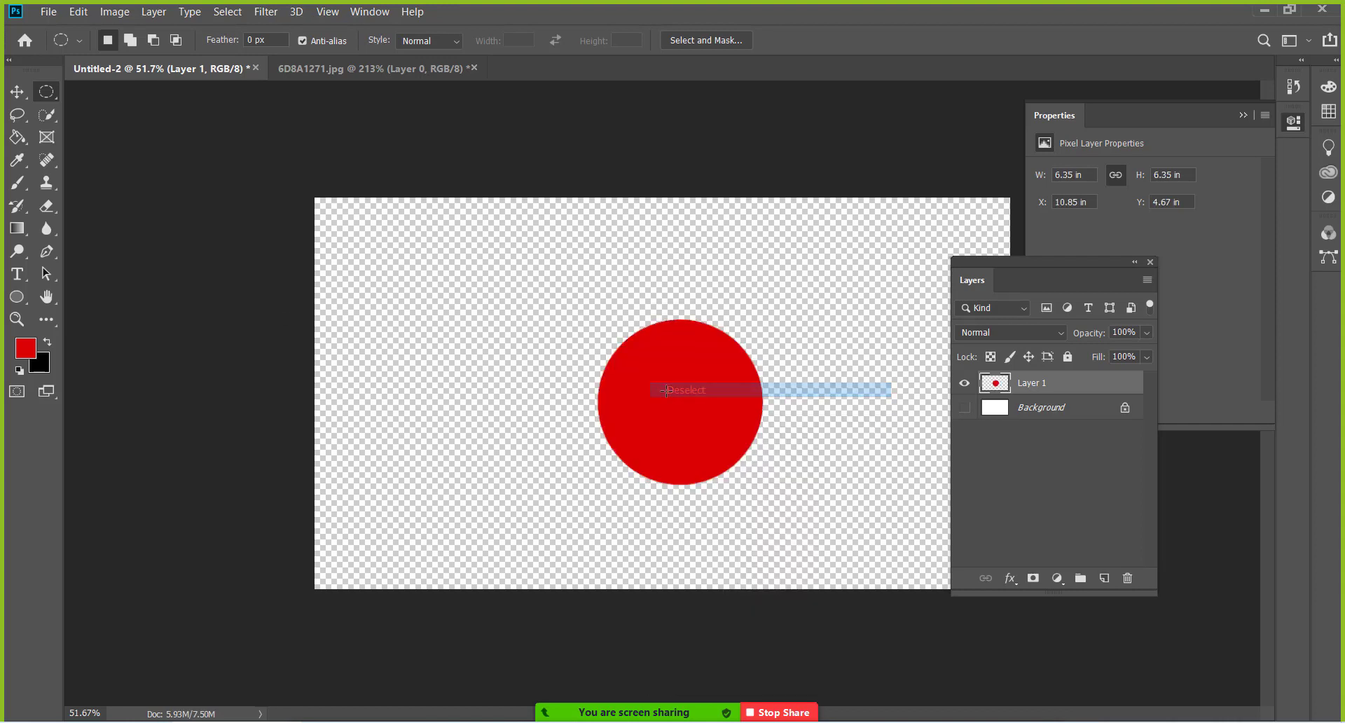
pyautogui.moveTo(673, 403); pyautogui.dragTo(540, 282)
pyautogui.rightClick(540, 282)
pyautogui.click(434, 283)
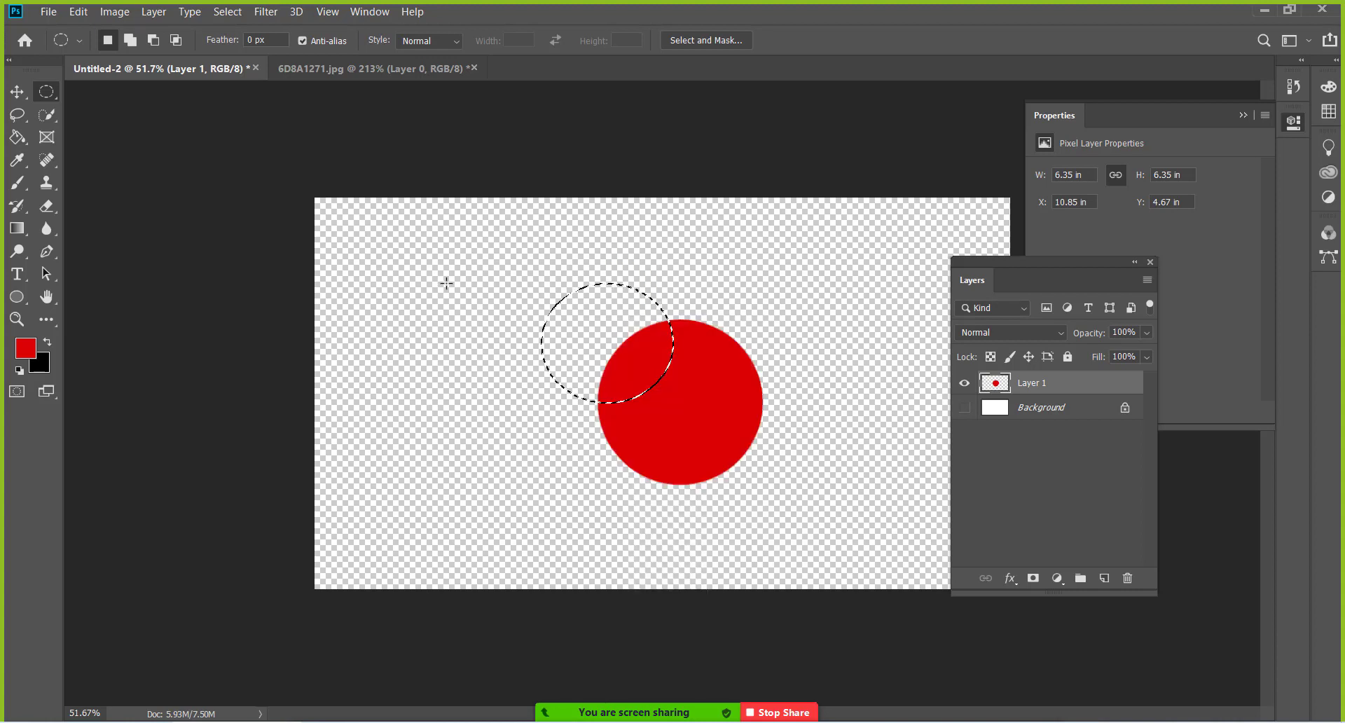
# Step: Deselect, nudge the red circle slightly up, and lock Layer 1's transparent pixels
pyautogui.click(623, 324)
pyautogui.click(16, 91)
pyautogui.moveTo(632, 392)
pyautogui.mouseDown()
pyautogui.moveTo(678, 342)
pyautogui.moveTo(627, 363)
pyautogui.mouseUp()
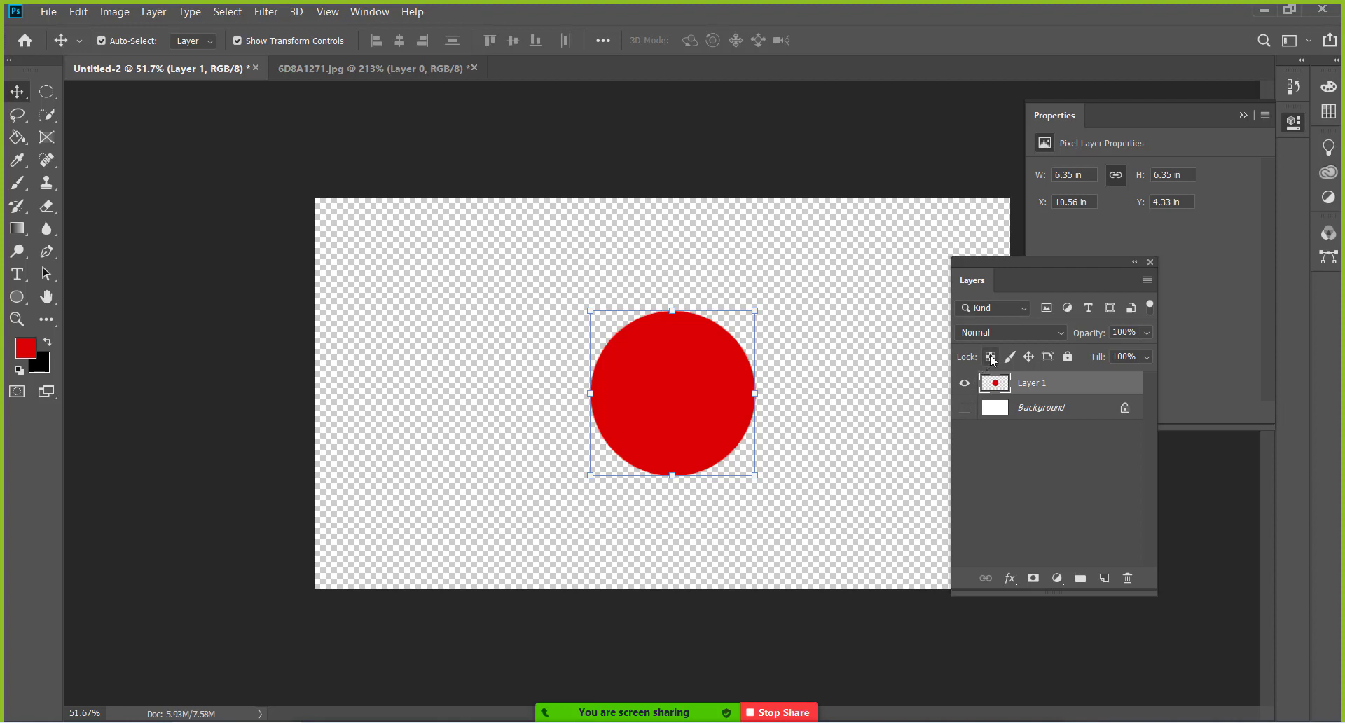
pyautogui.click(992, 358)
# Step: Rotate the red circle -5.98°, scale it to 156.44%, and commit it right of centre
pyautogui.moveTo(684, 398)
pyautogui.mouseDown()
pyautogui.moveTo(560, 352)
pyautogui.moveTo(707, 411)
pyautogui.moveTo(587, 305)
pyautogui.moveTo(548, 436)
pyautogui.mouseUp()
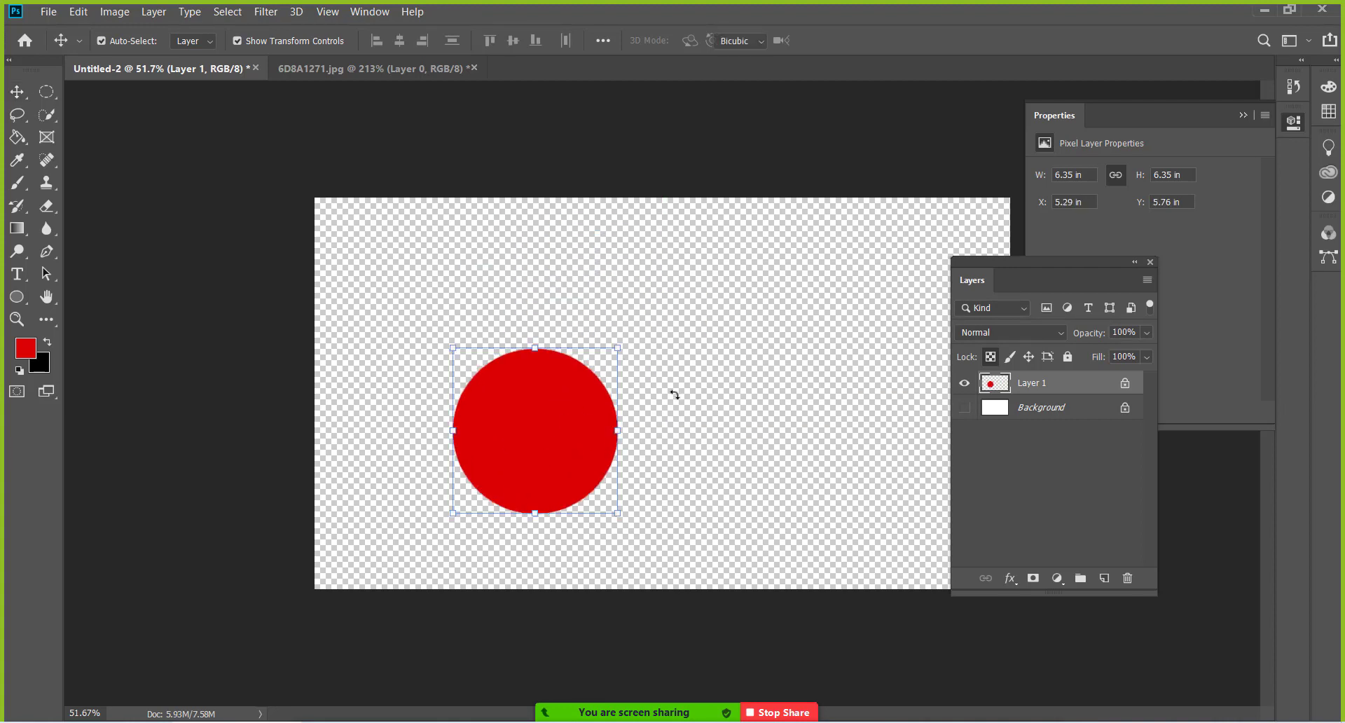
pyautogui.moveTo(631, 356); pyautogui.dragTo(625, 400)
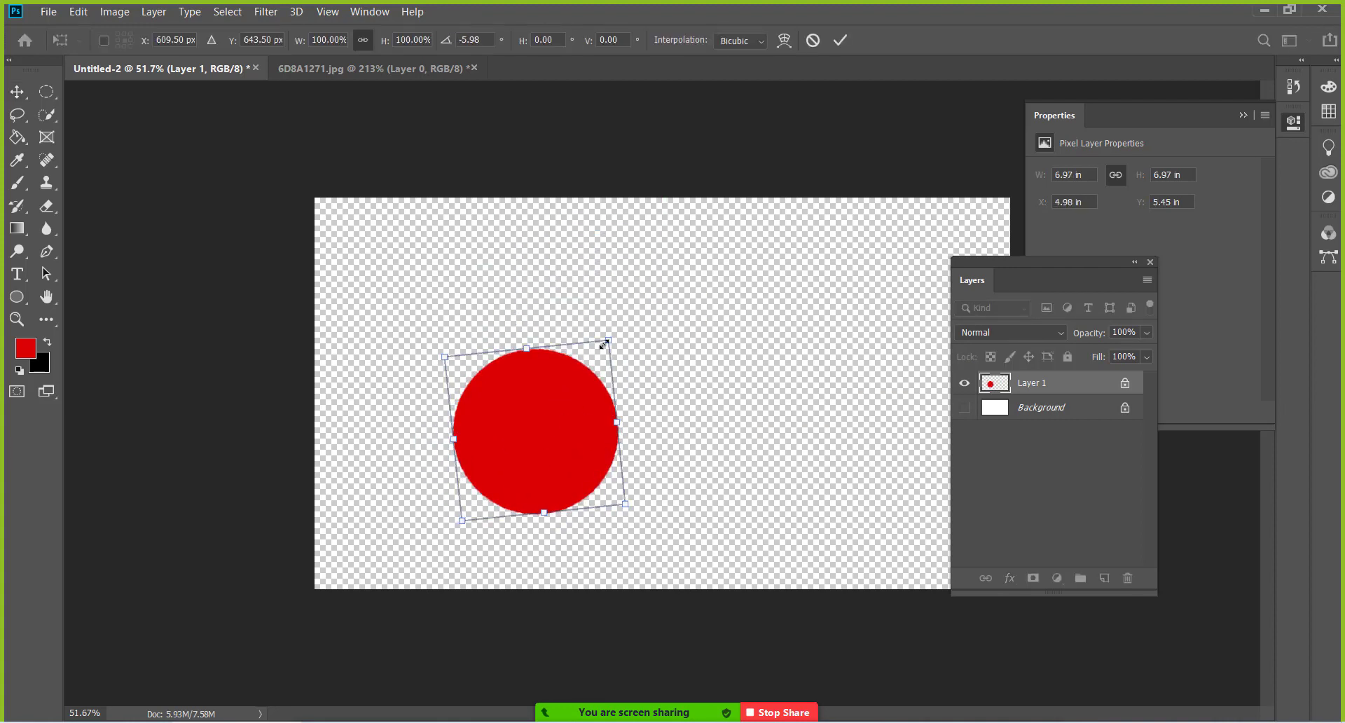
pyautogui.moveTo(604, 344); pyautogui.dragTo(687, 270)
pyautogui.moveTo(597, 396)
pyautogui.mouseDown()
pyautogui.moveTo(675, 372)
pyautogui.moveTo(671, 387)
pyautogui.mouseUp()
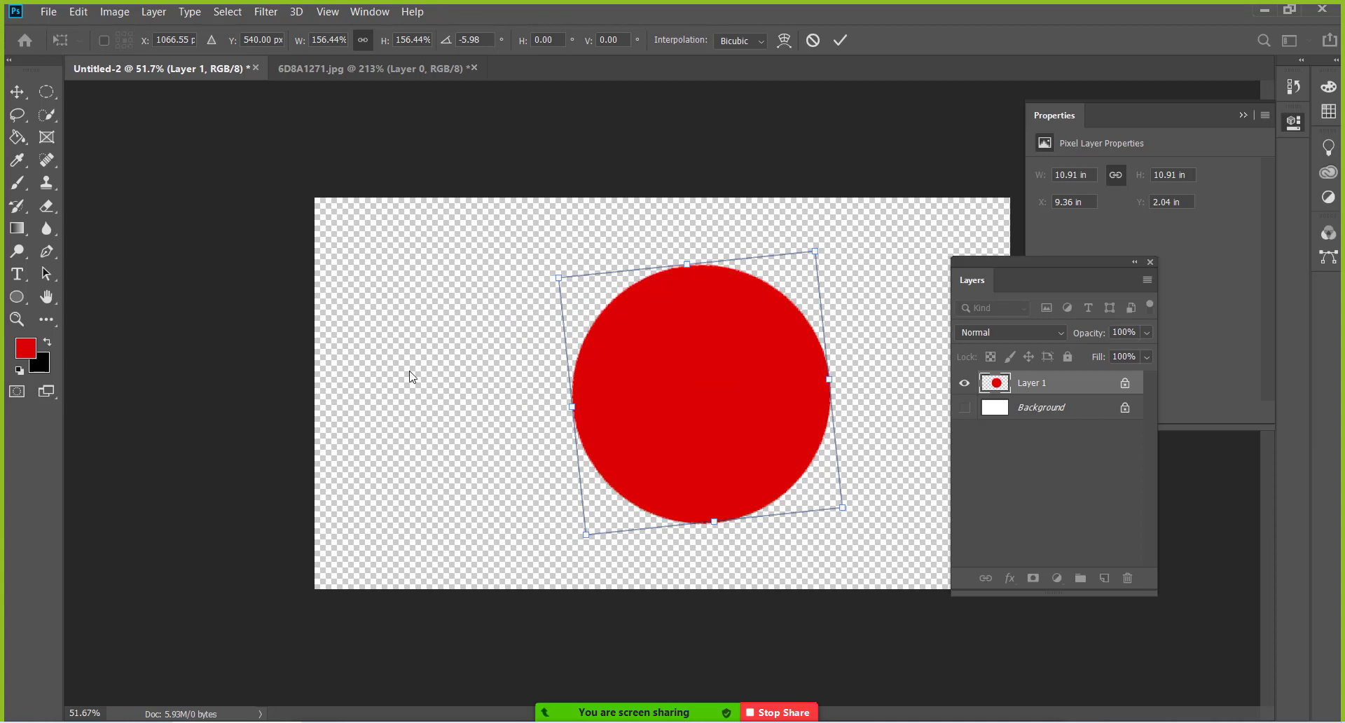
pyautogui.click(46, 91)
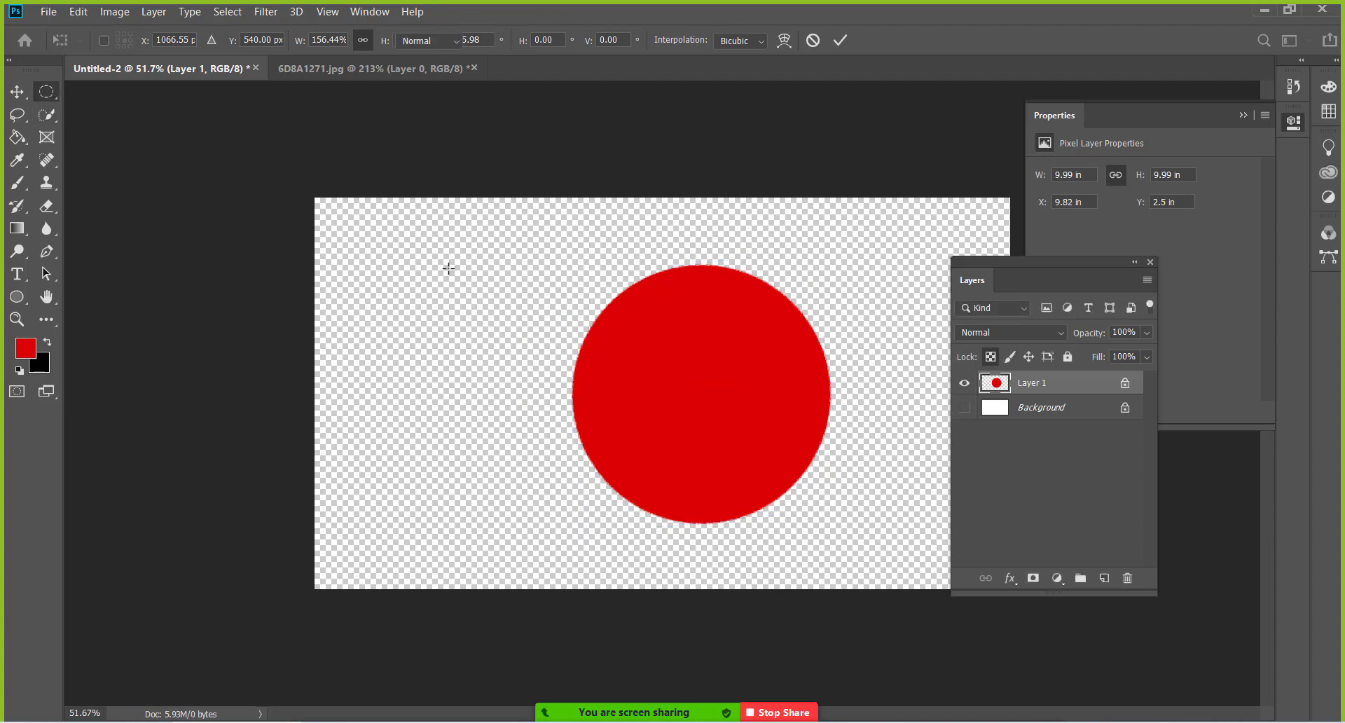
pyautogui.moveTo(373, 261); pyautogui.dragTo(545, 445)
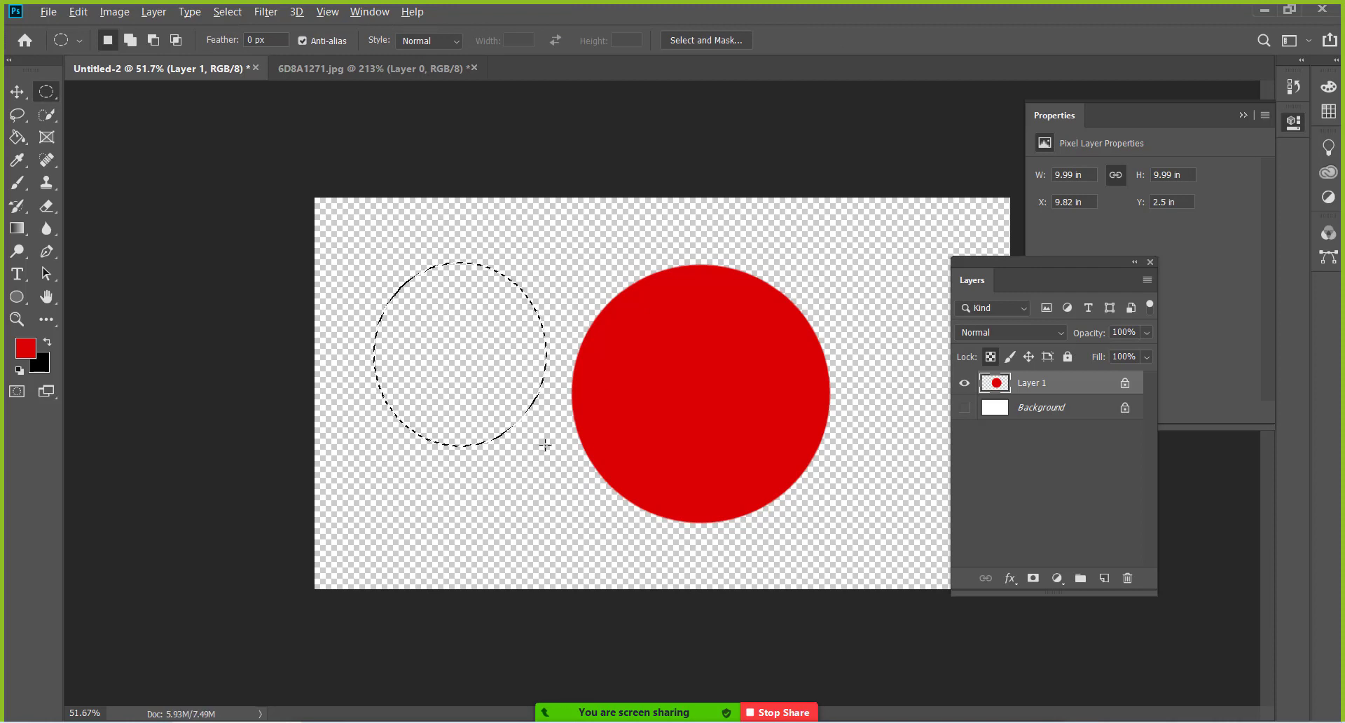
# Step: Clear the elliptical selection beside the red circle, leaving a size-200 brush ready
pyautogui.press('alt')
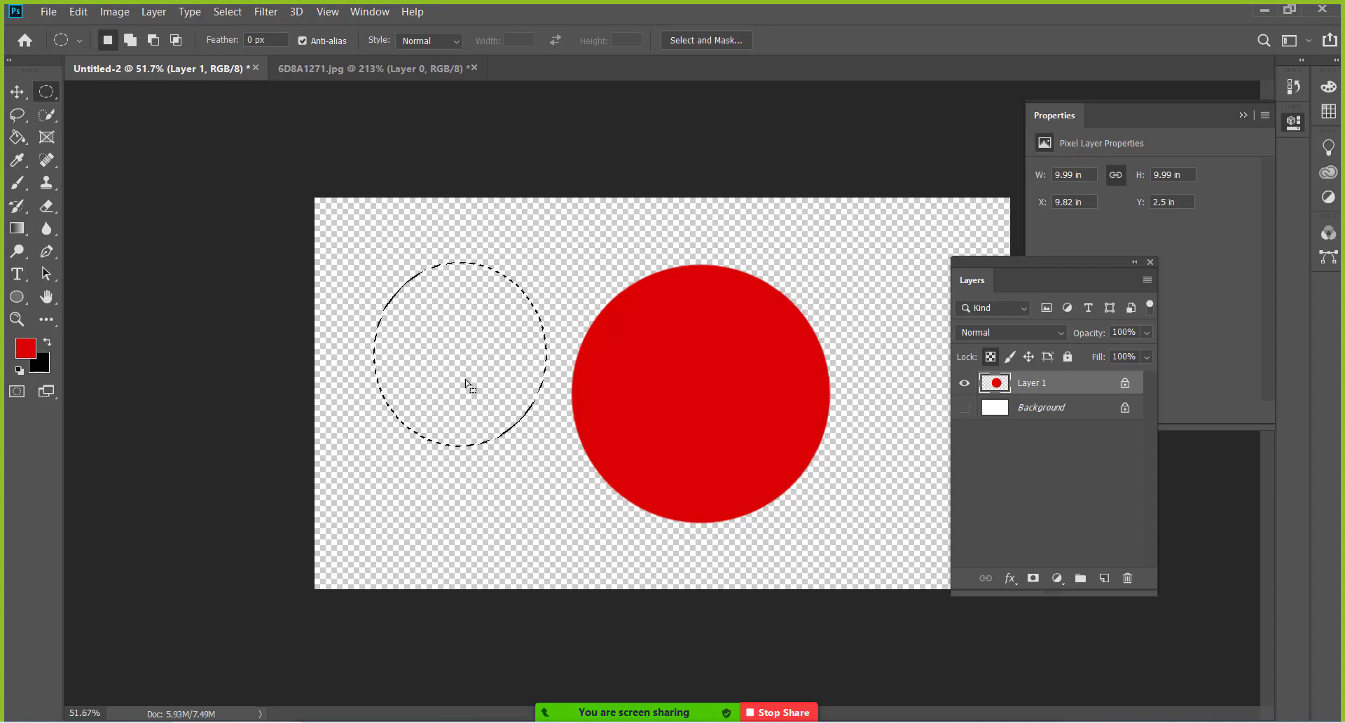
pyautogui.rightClick(472, 338)
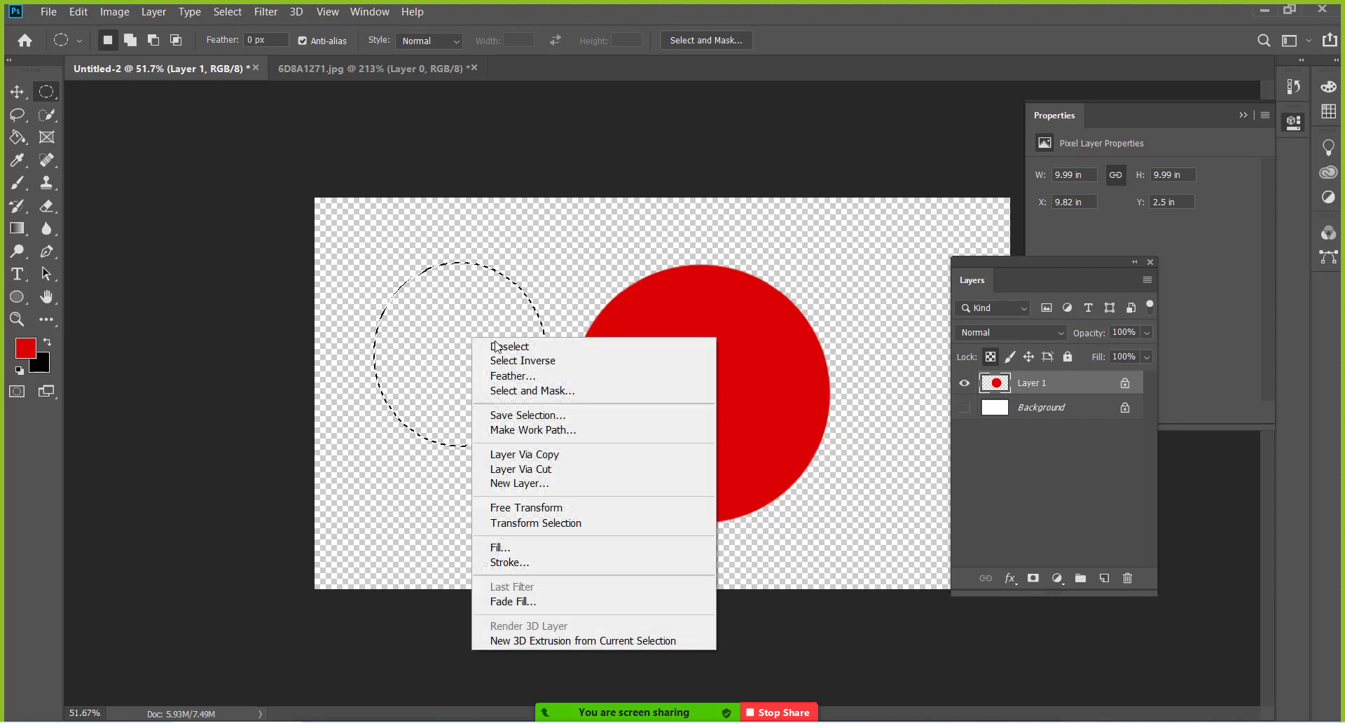
pyautogui.click(510, 346)
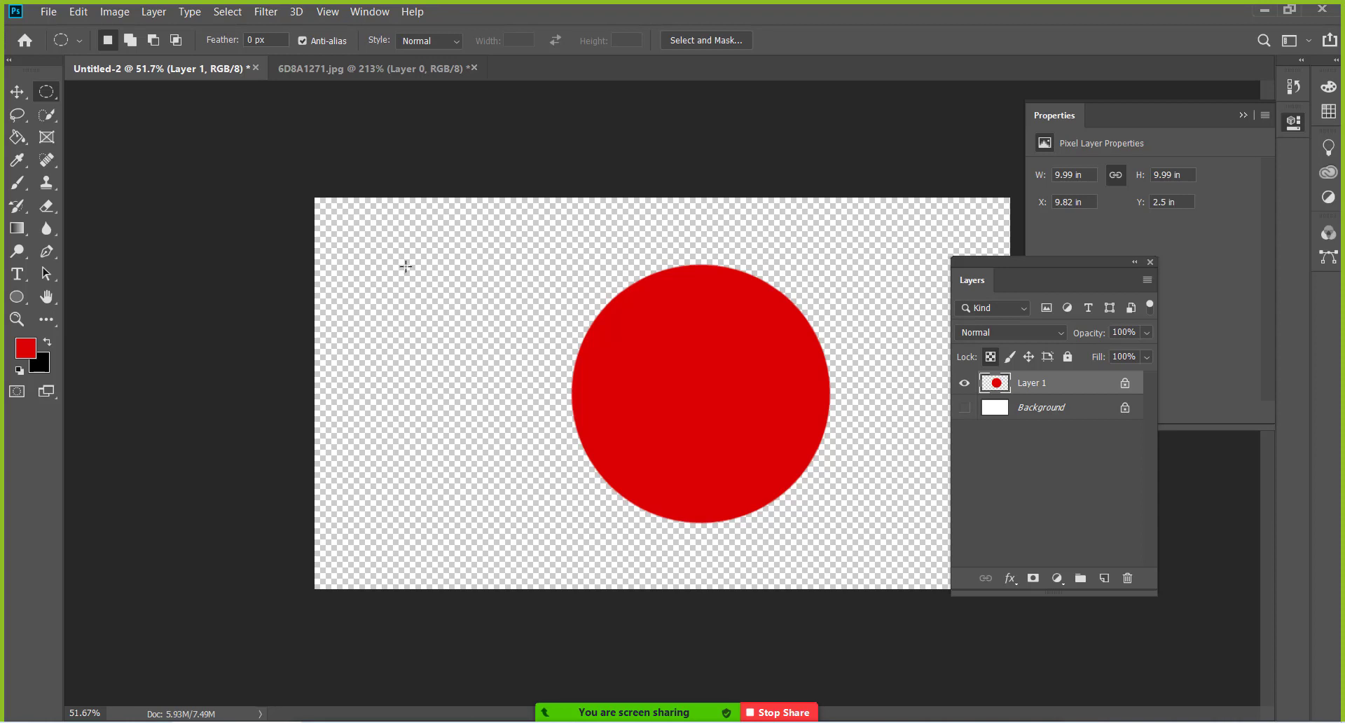
pyautogui.click(17, 182)
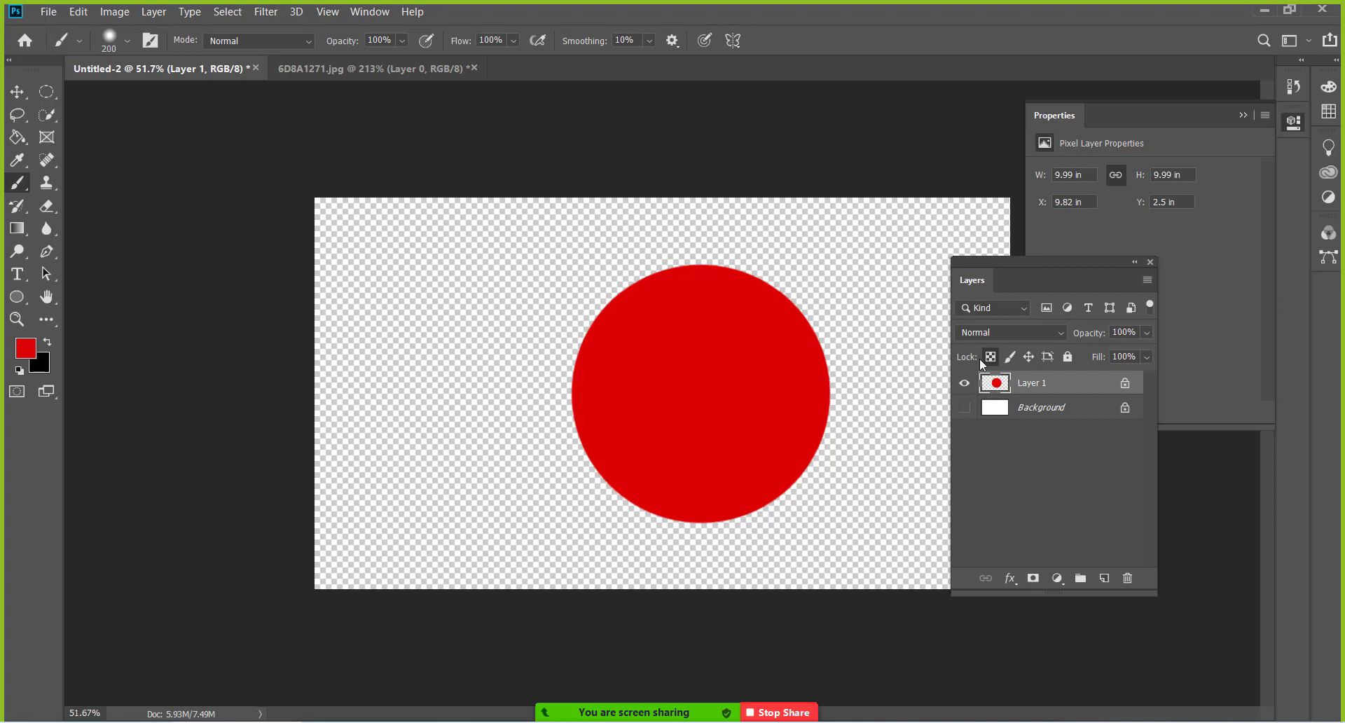
# Step: Unlock Layer 1's transparent pixels, paint red strokes at upper left, then undo them
pyautogui.click(992, 358)
pyautogui.moveTo(382, 241); pyautogui.dragTo(364, 396)
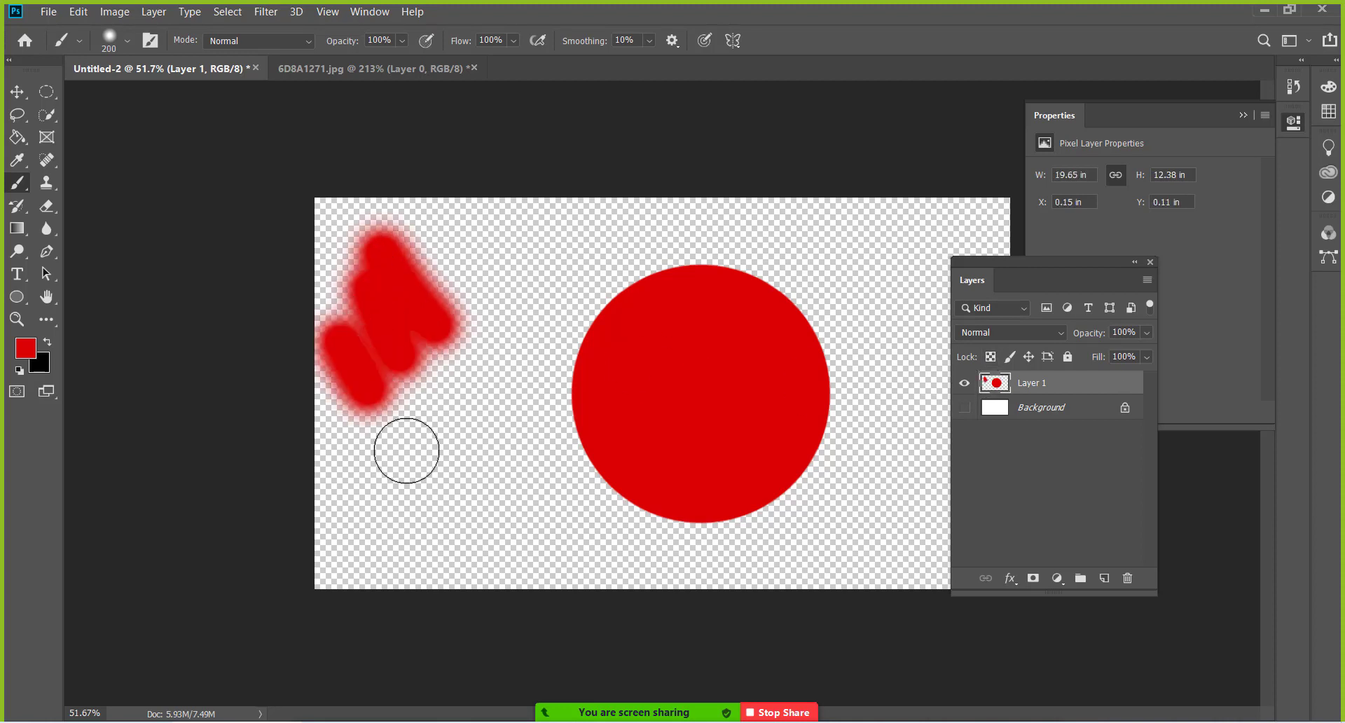
pyautogui.moveTo(407, 450); pyautogui.dragTo(401, 491)
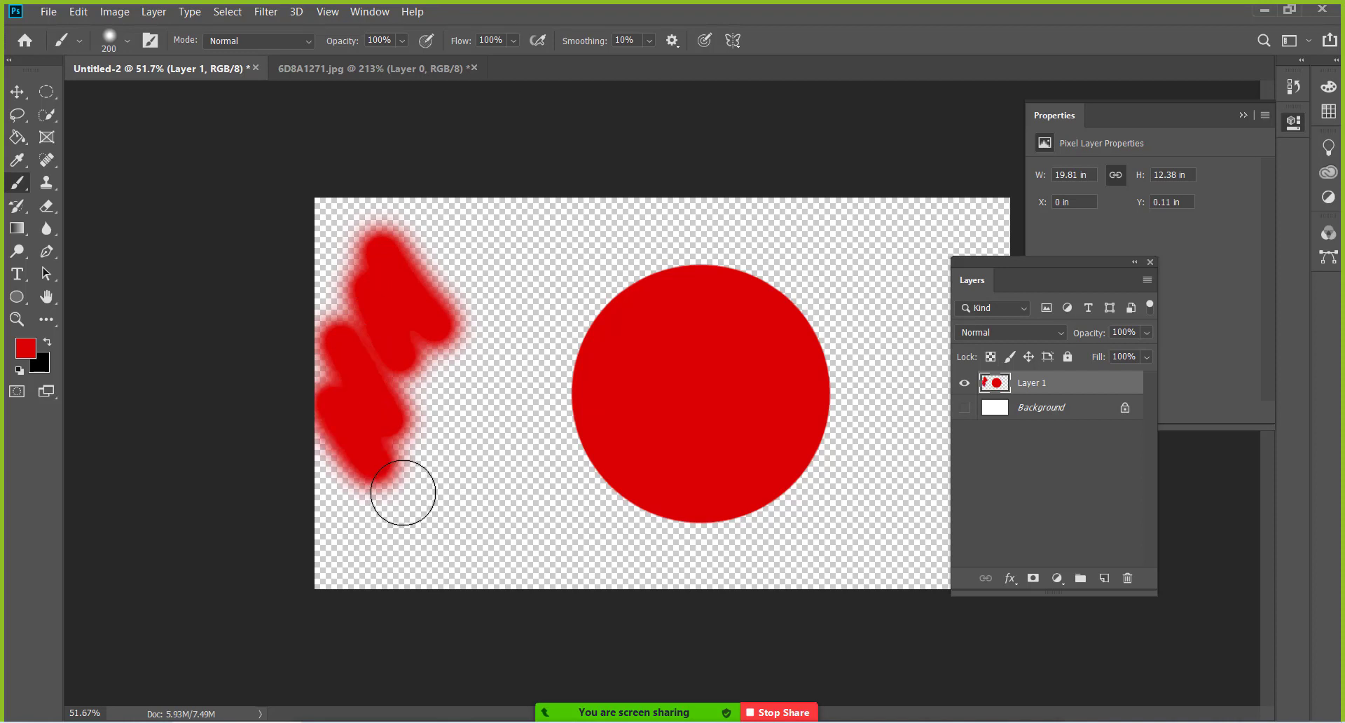
pyautogui.hotkey('ctrl', 'z')
pyautogui.hotkey('ctrl', 'z')
pyautogui.hotkey('ctrl', 'z')
pyautogui.hotkey('ctrl', 'z')
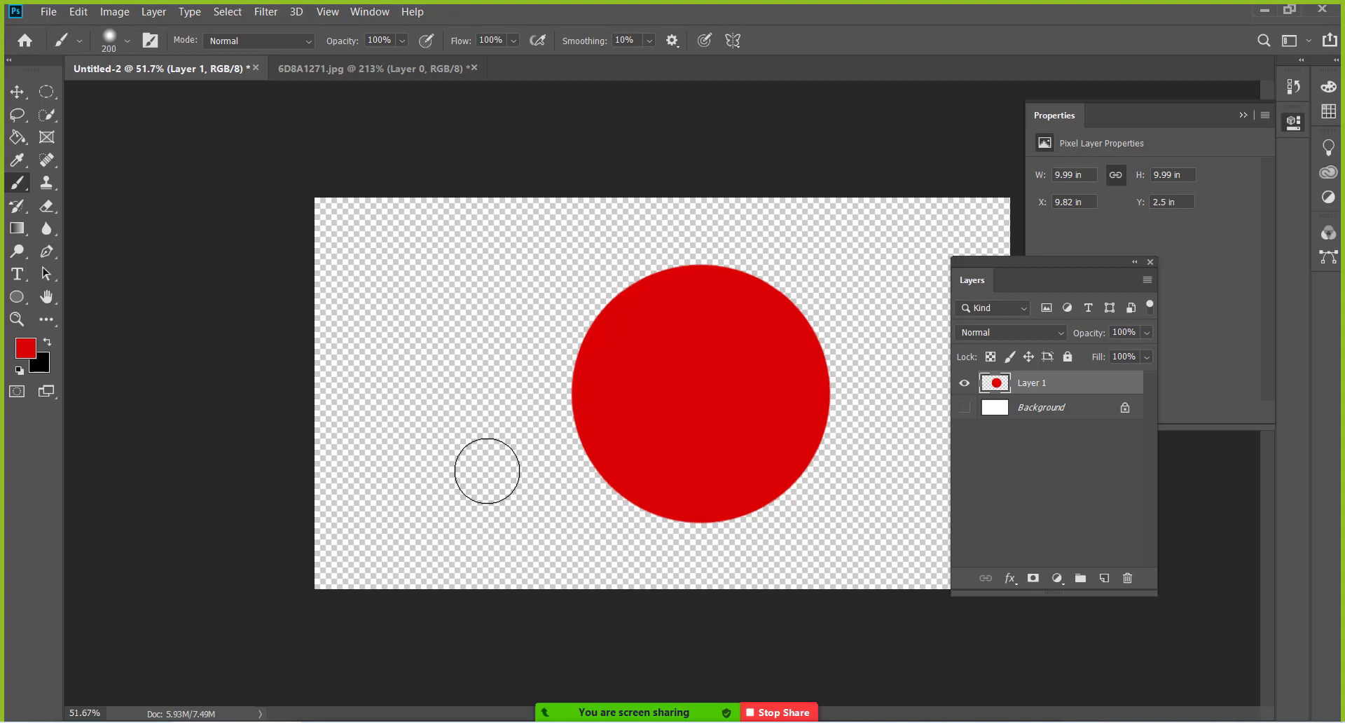
# Step: Delete the red circle's layer, add a new empty layer, and minimize Photoshop
pyautogui.click(17, 91)
pyautogui.moveTo(608, 369); pyautogui.dragTo(544, 340)
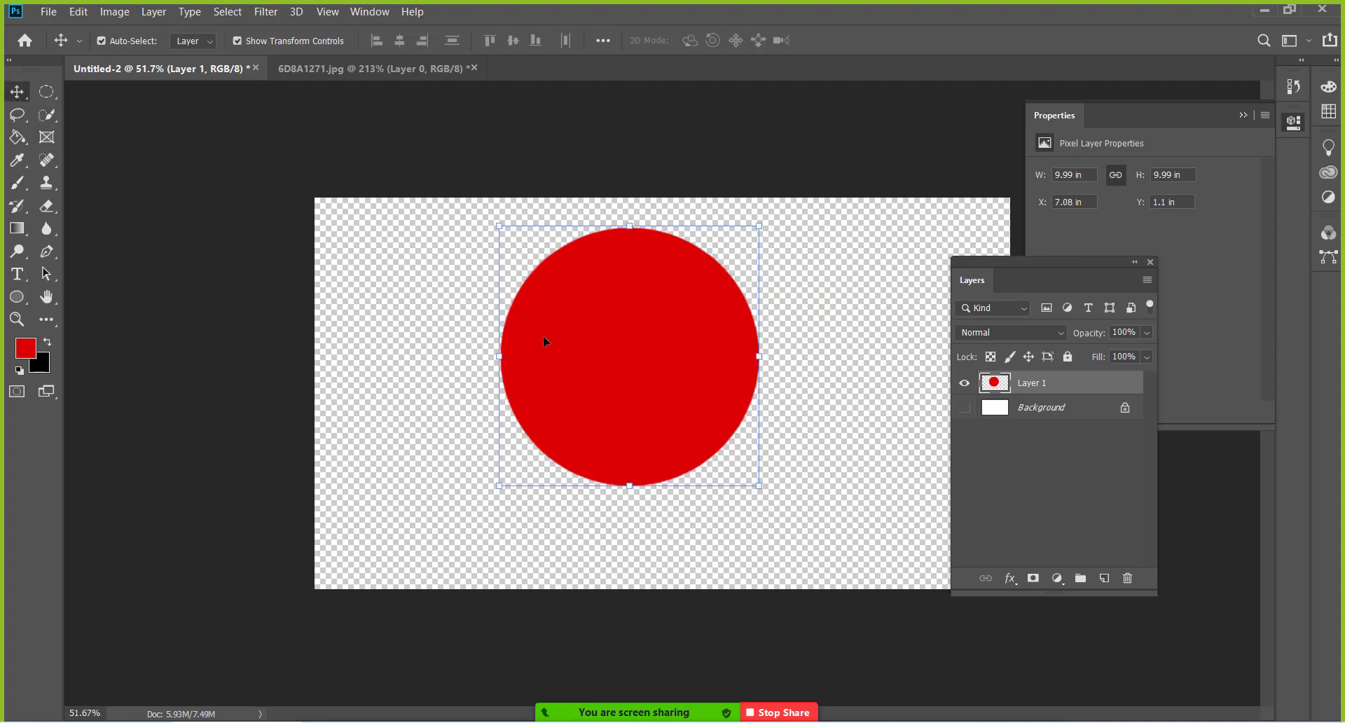
pyautogui.press('Delete')
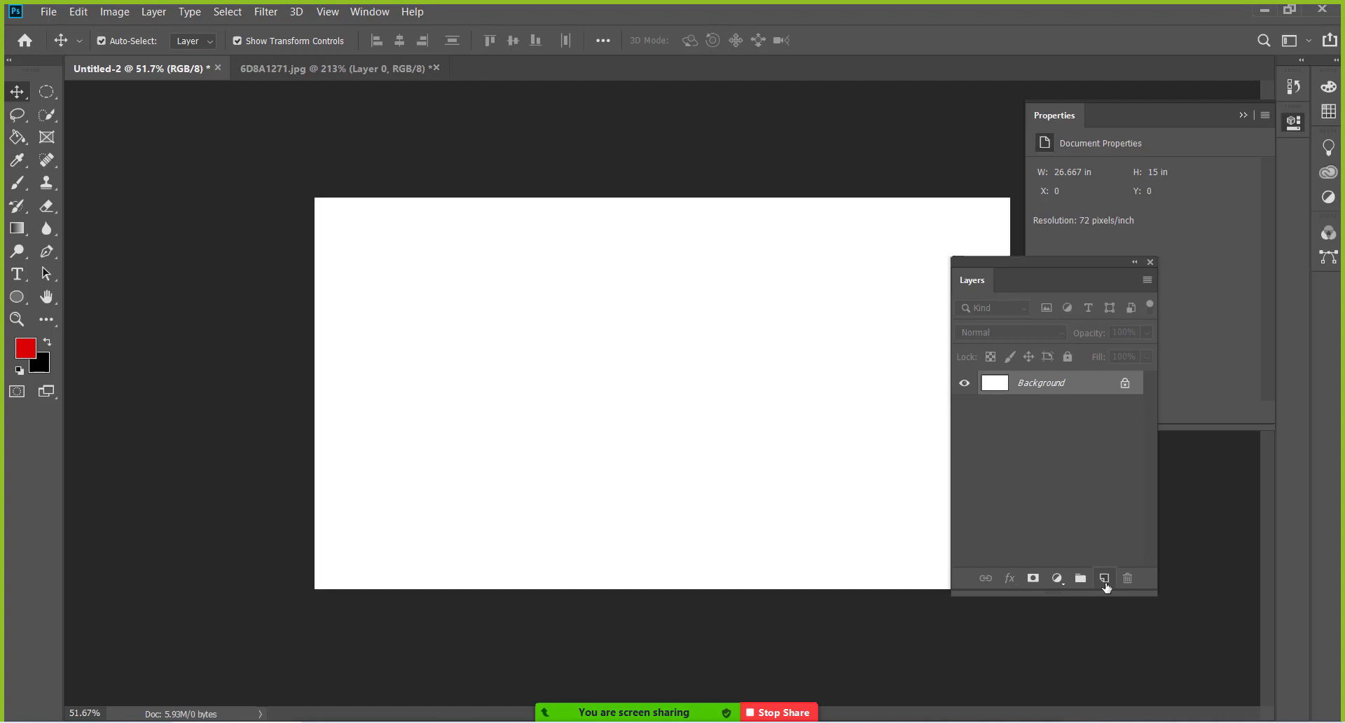
pyautogui.click(1105, 578)
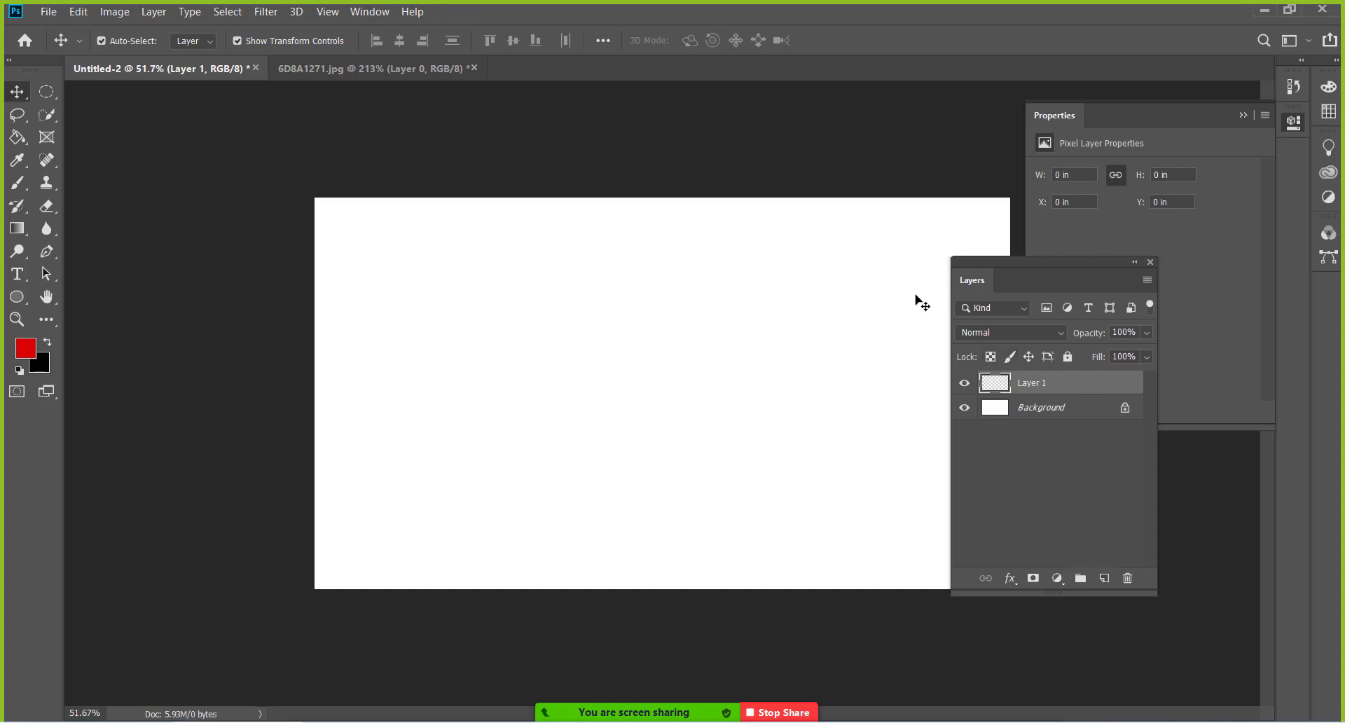
pyautogui.click(1265, 10)
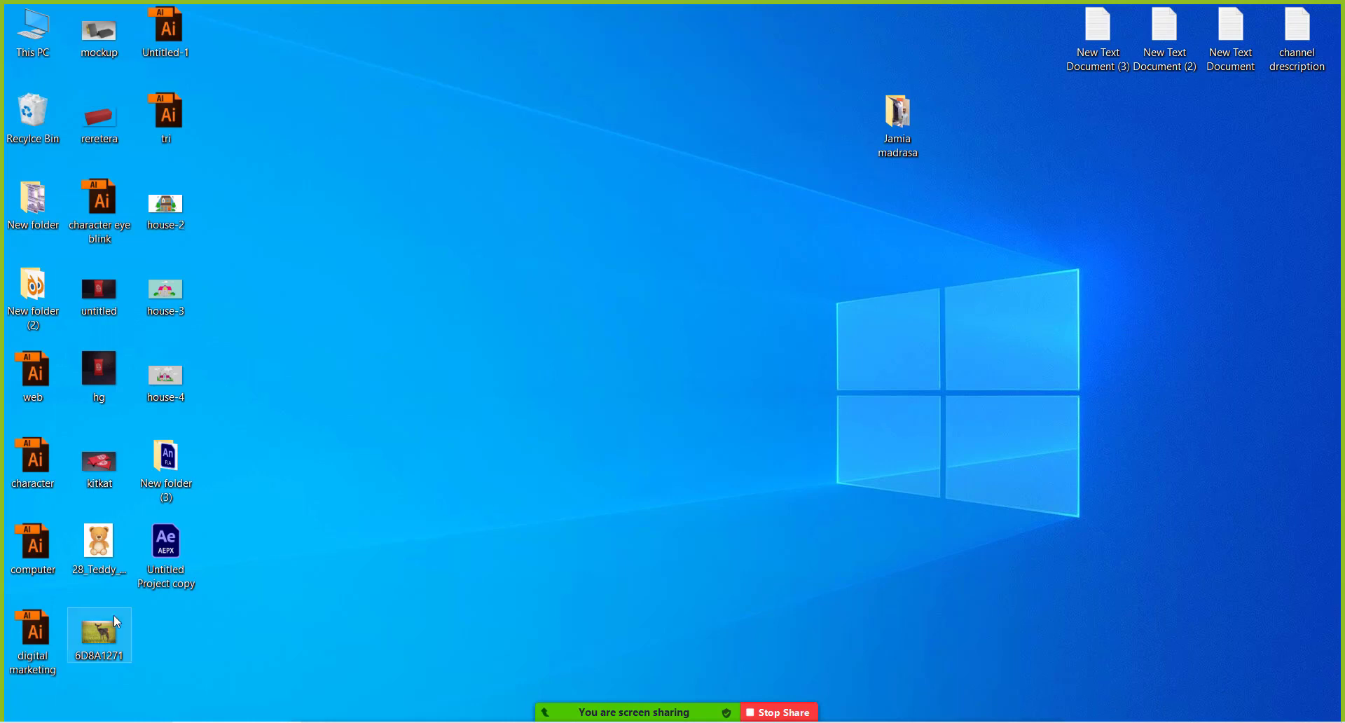
# Step: Drag the 6D8A1271 deer photo from the desktop into Untitled-2, then dismiss it
pyautogui.moveTo(115, 627)
pyautogui.mouseDown()
pyautogui.moveTo(177, 640)
pyautogui.moveTo(294, 720)
pyautogui.moveTo(590, 354)
pyautogui.mouseUp()
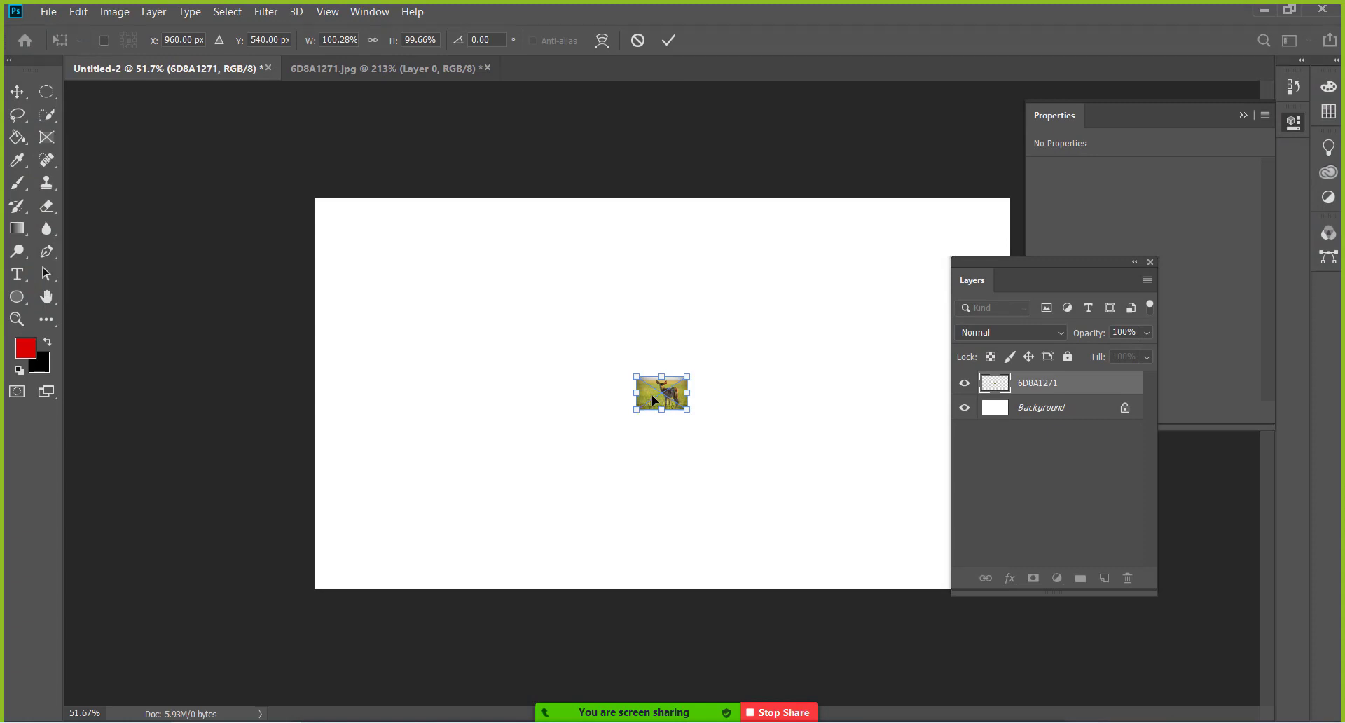
pyautogui.press('Return')
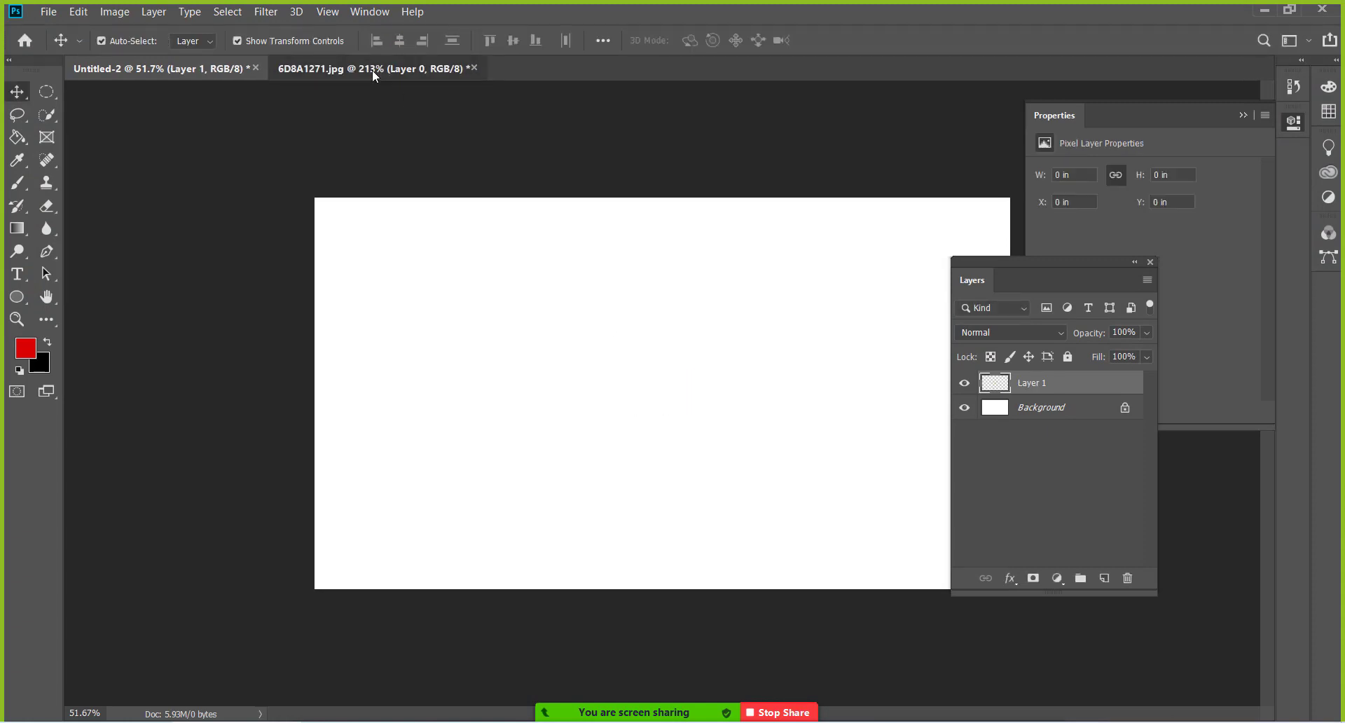
# Step: In the 6D8A1271.jpg document, select Layer 0 and lock its image pixels
pyautogui.click(372, 69)
pyautogui.click(213, 277)
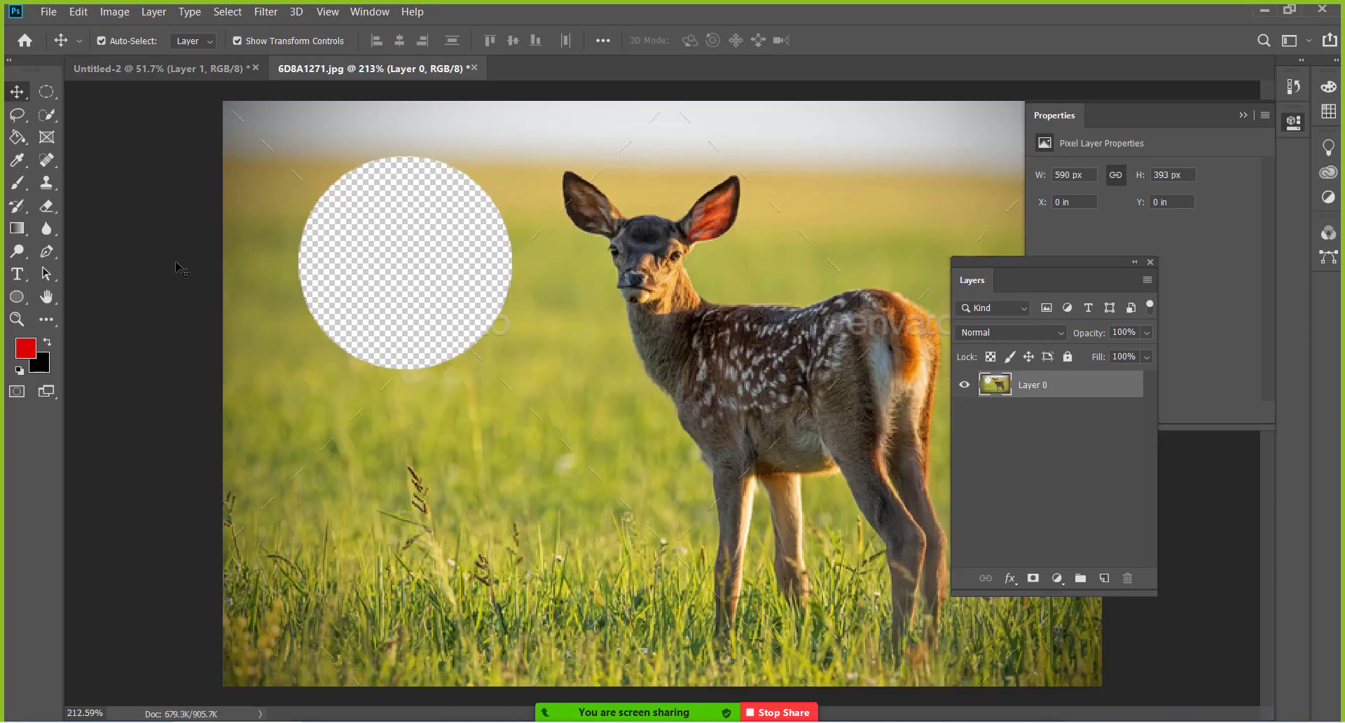
pyautogui.click(1026, 386)
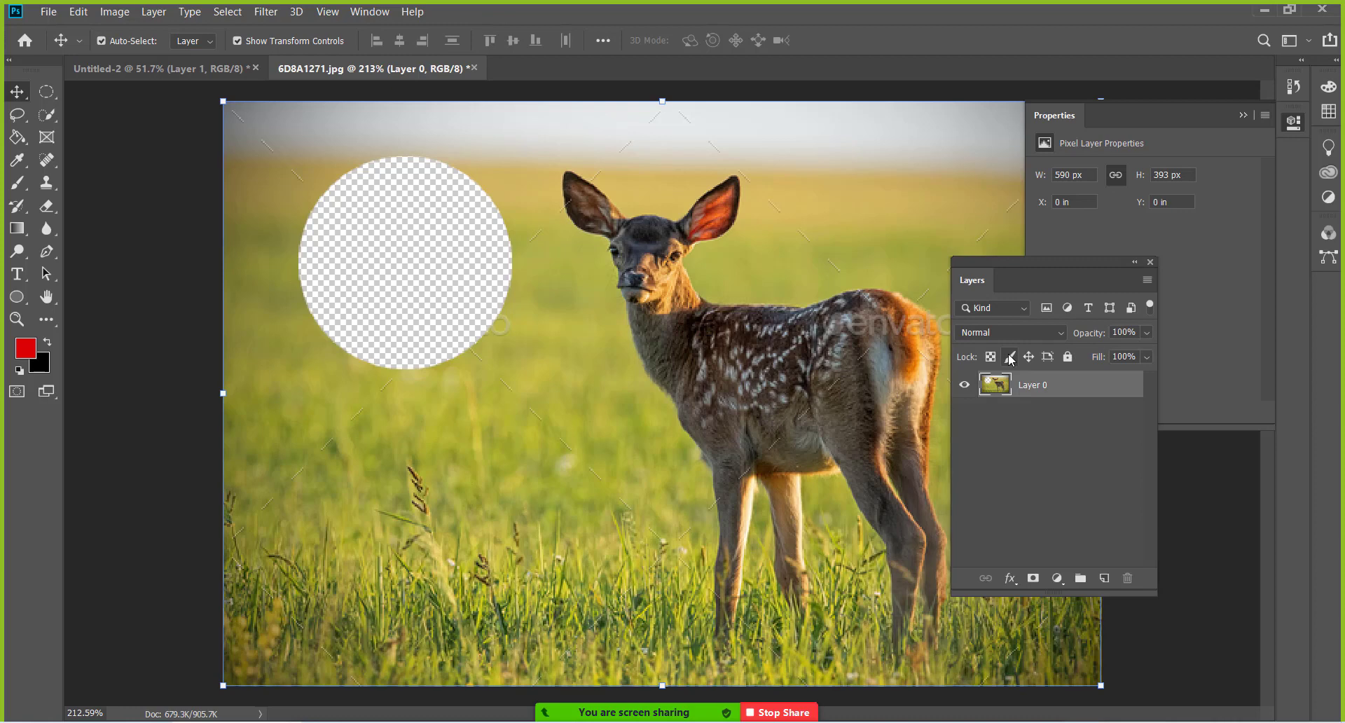
pyautogui.click(1009, 357)
# Step: Try brushing on the locked deer layer twice and dismiss the locked-layer warnings
pyautogui.click(17, 184)
pyautogui.click(610, 261)
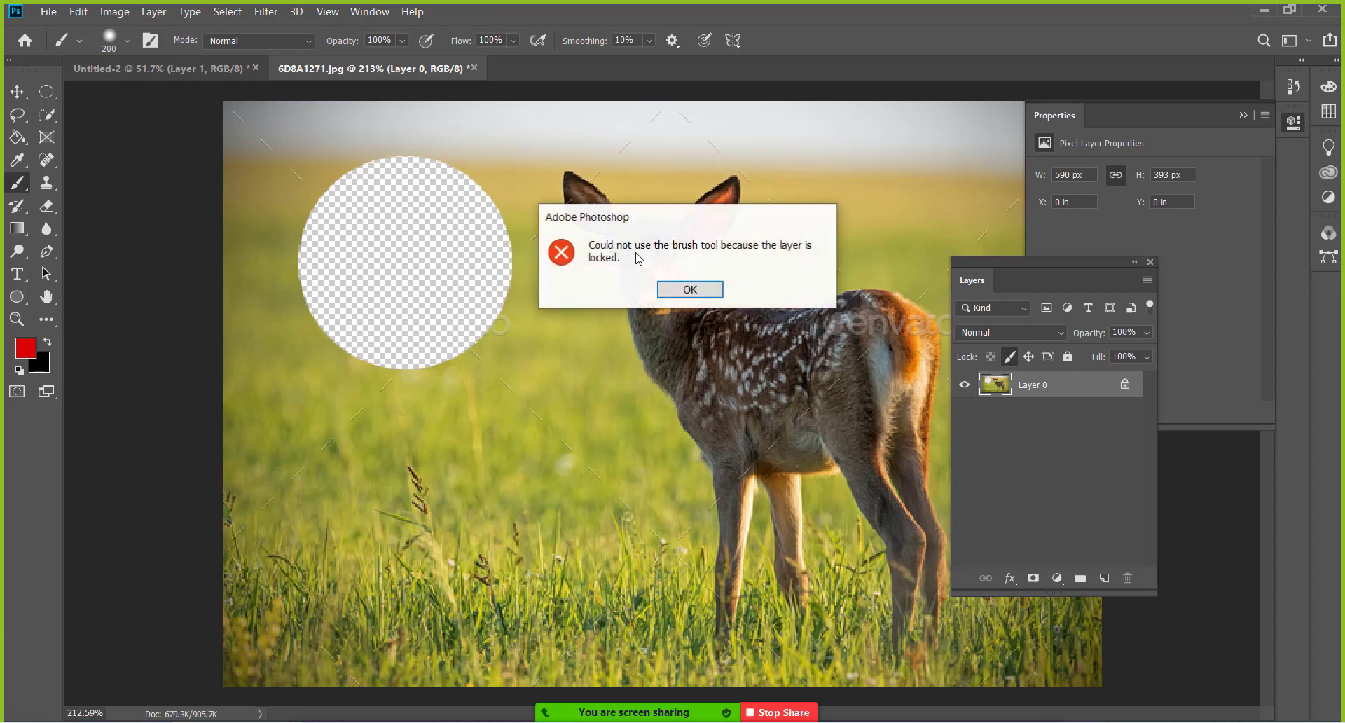
pyautogui.click(693, 293)
pyautogui.click(606, 207)
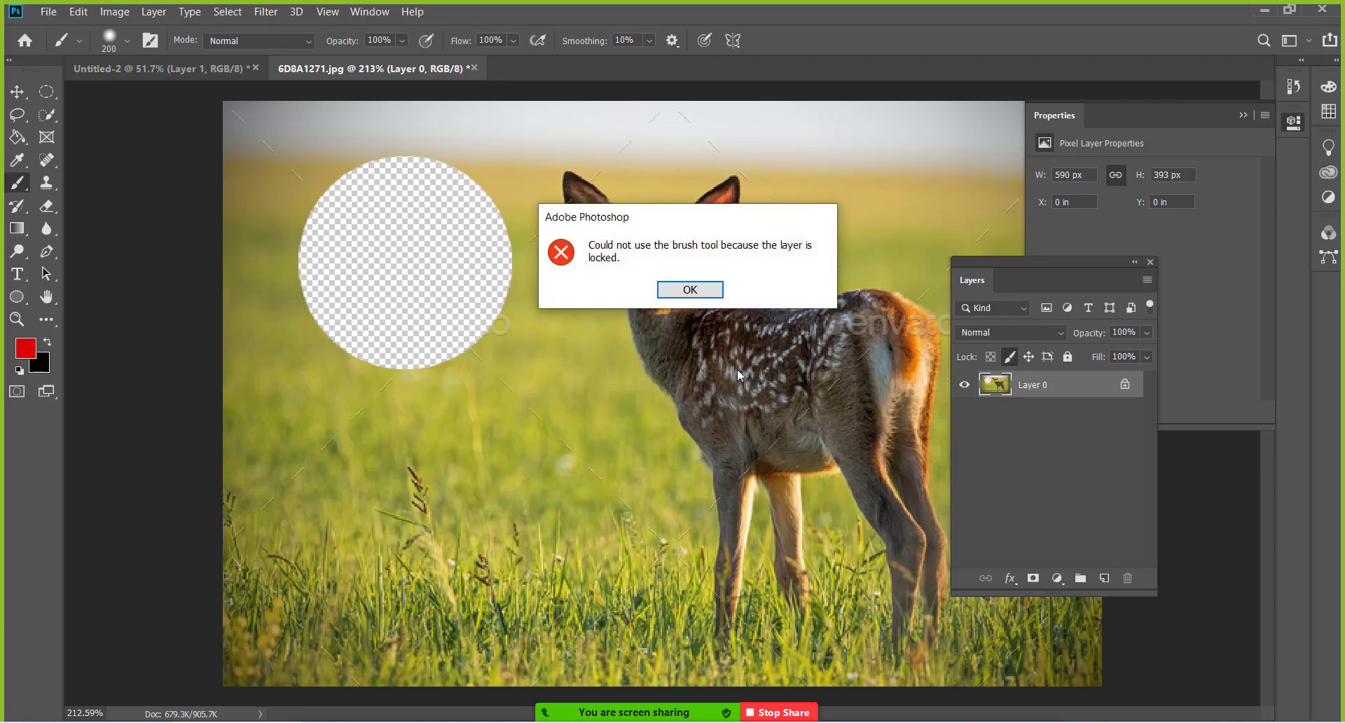
pyautogui.click(683, 293)
pyautogui.click(686, 300)
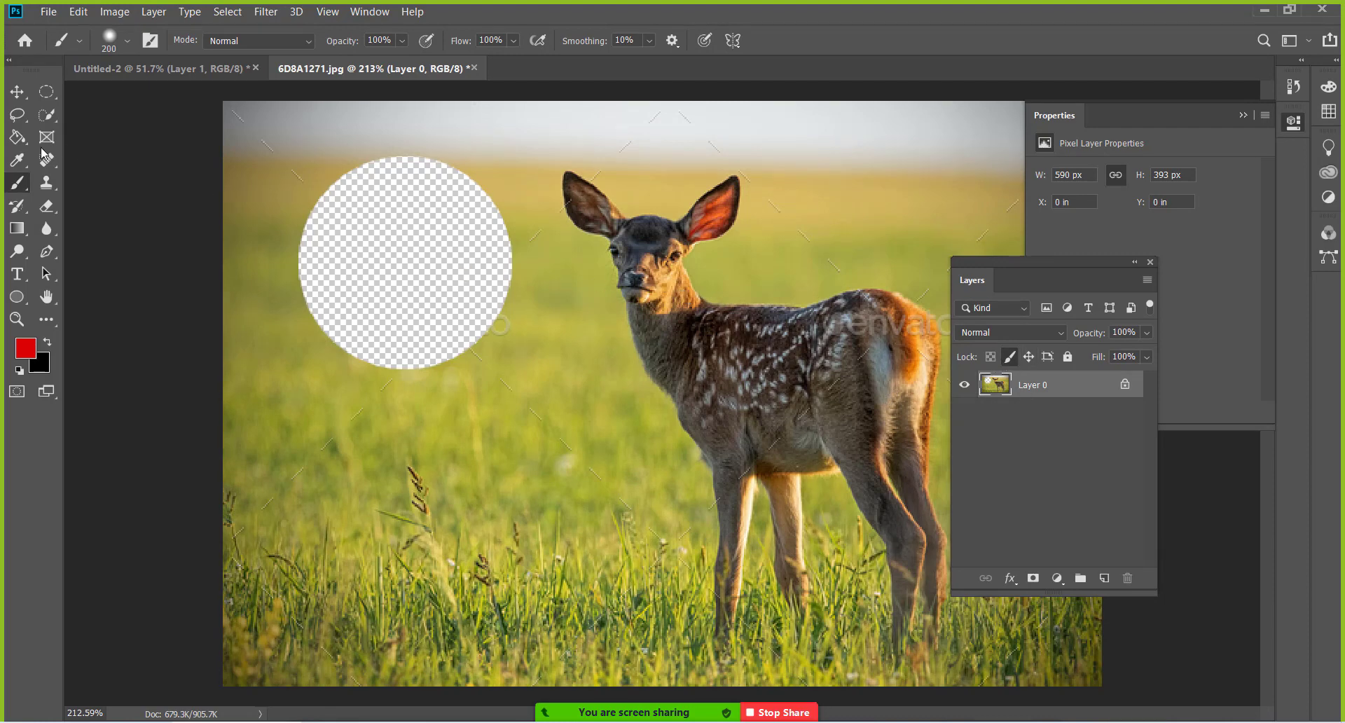
# Step: Move the deer photo and shrink it to about 65%, applying the new size
pyautogui.press('v')
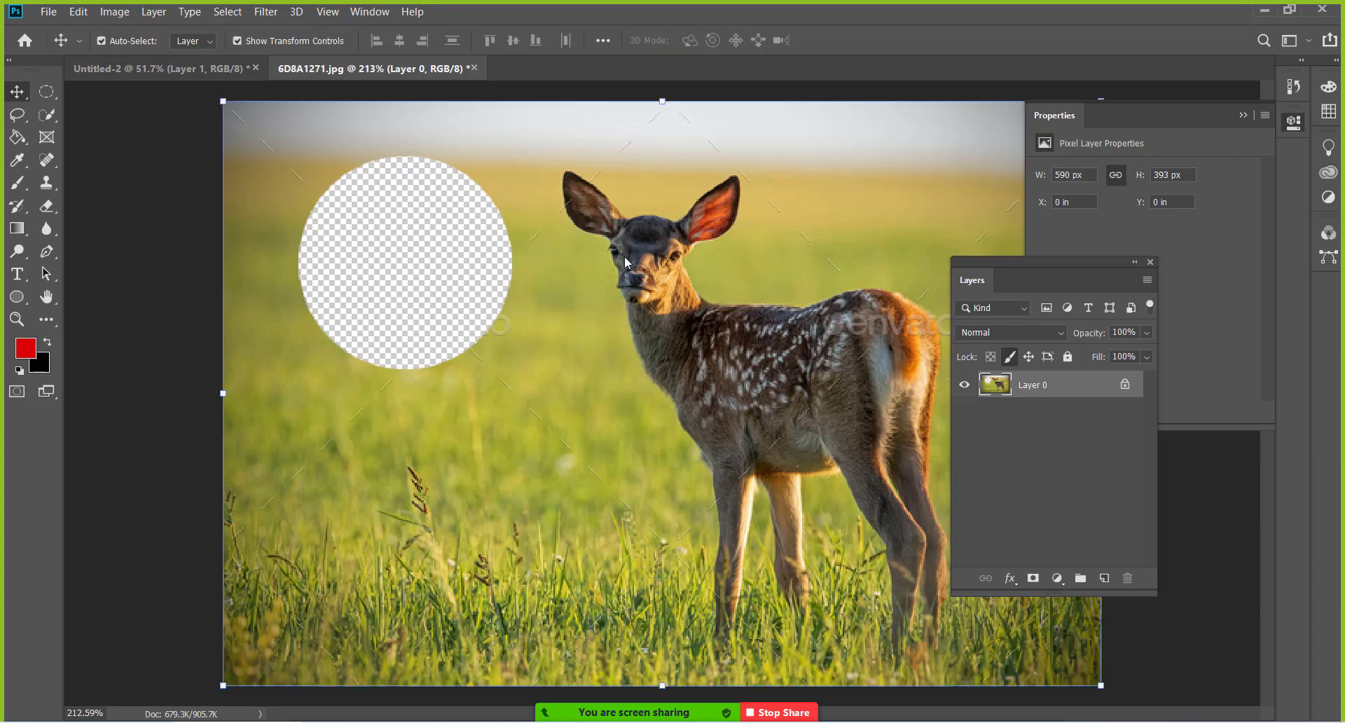
pyautogui.moveTo(625, 261); pyautogui.dragTo(614, 265)
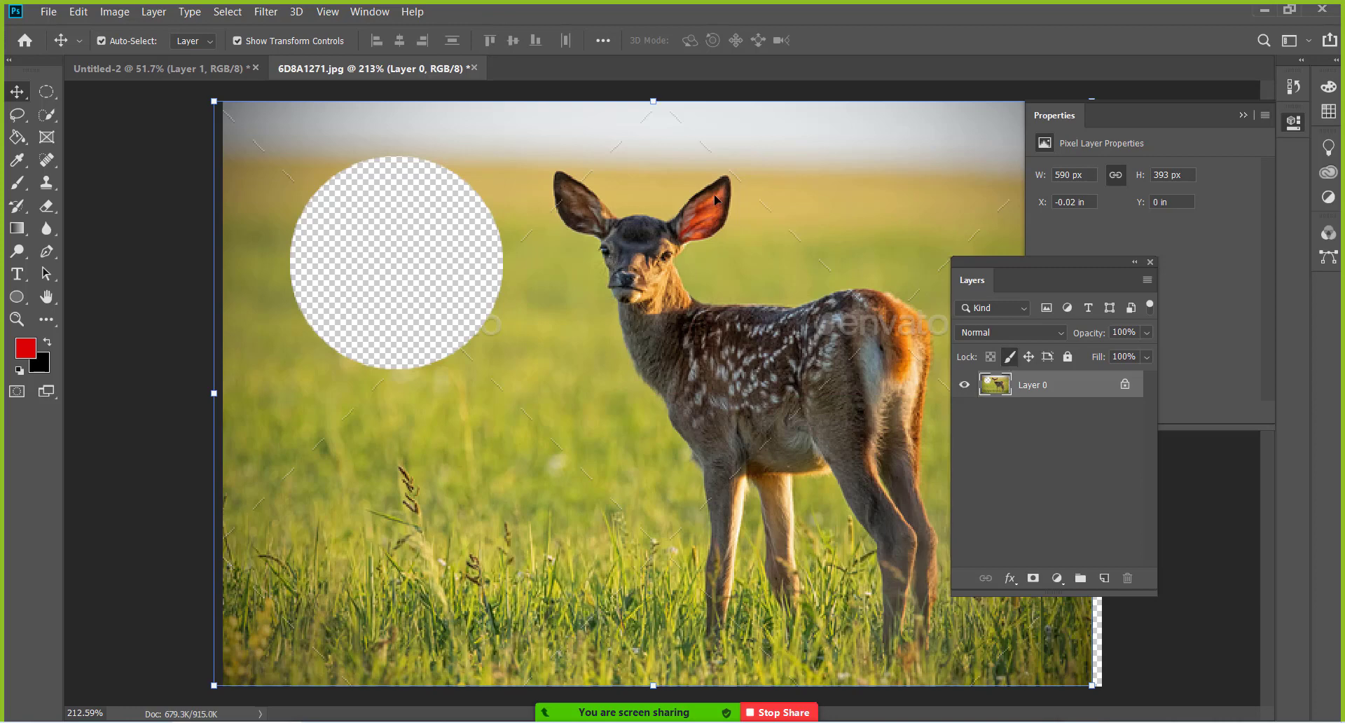
pyautogui.moveTo(713, 194)
pyautogui.mouseDown()
pyautogui.moveTo(655, 298)
pyautogui.moveTo(384, 260)
pyautogui.mouseUp()
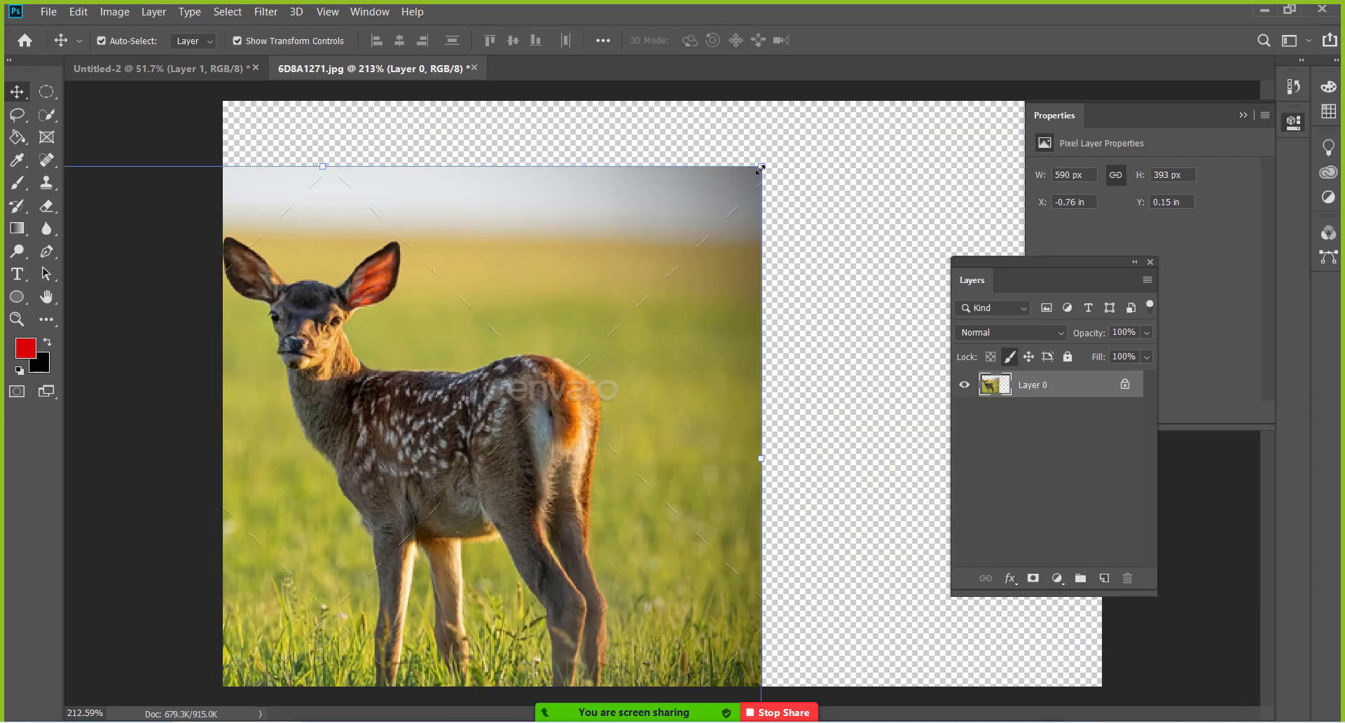
pyautogui.moveTo(761, 168); pyautogui.dragTo(451, 373)
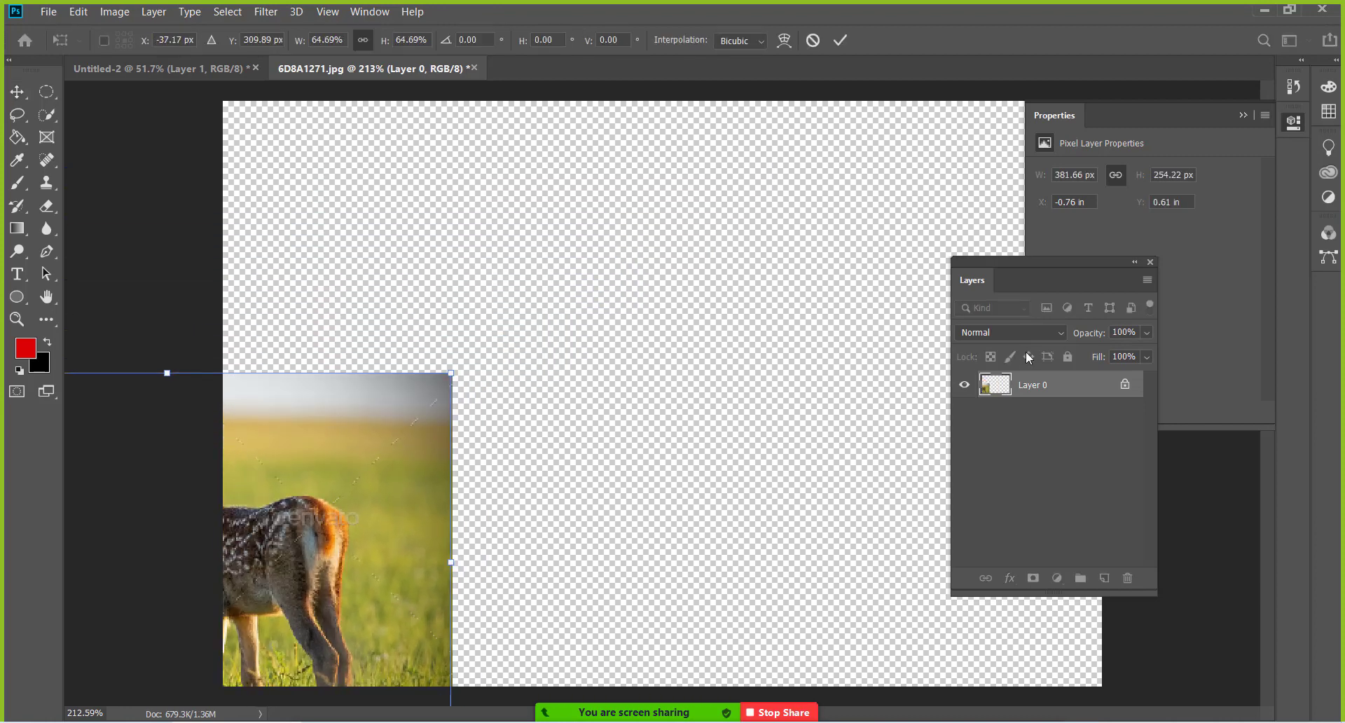
pyautogui.moveTo(628, 355); pyautogui.dragTo(840, 278)
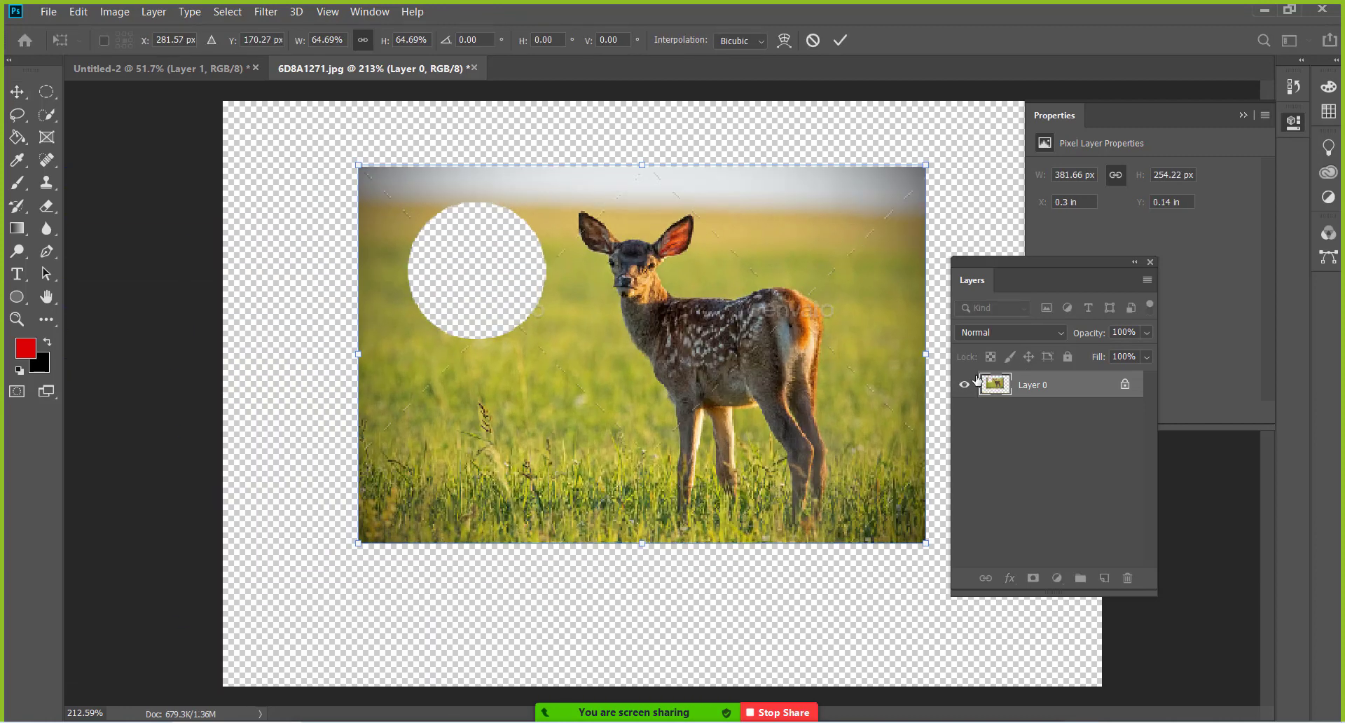
pyautogui.click(1125, 387)
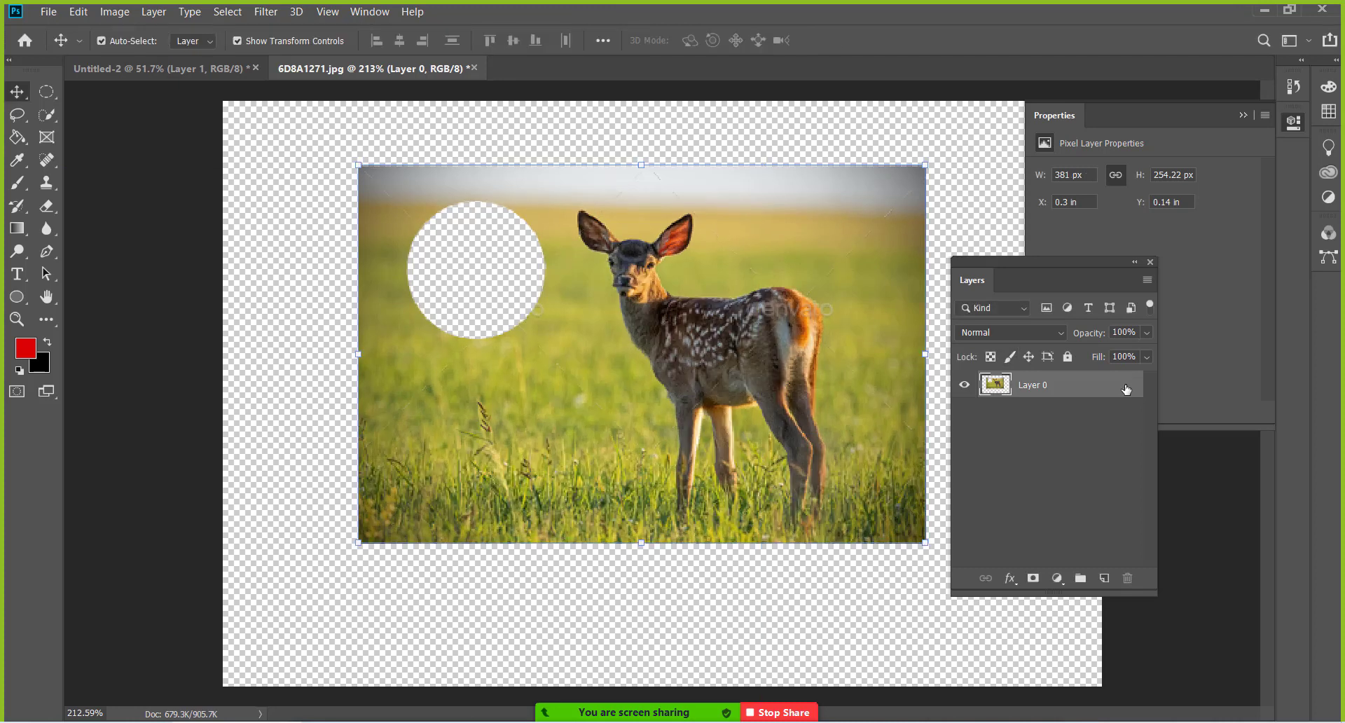
# Step: Toggle Lock Image Pixels off and on while repositioning and slightly enlarging the deer photo
pyautogui.click(1012, 356)
pyautogui.moveTo(828, 366)
pyautogui.mouseDown()
pyautogui.moveTo(687, 319)
pyautogui.moveTo(672, 296)
pyautogui.mouseUp()
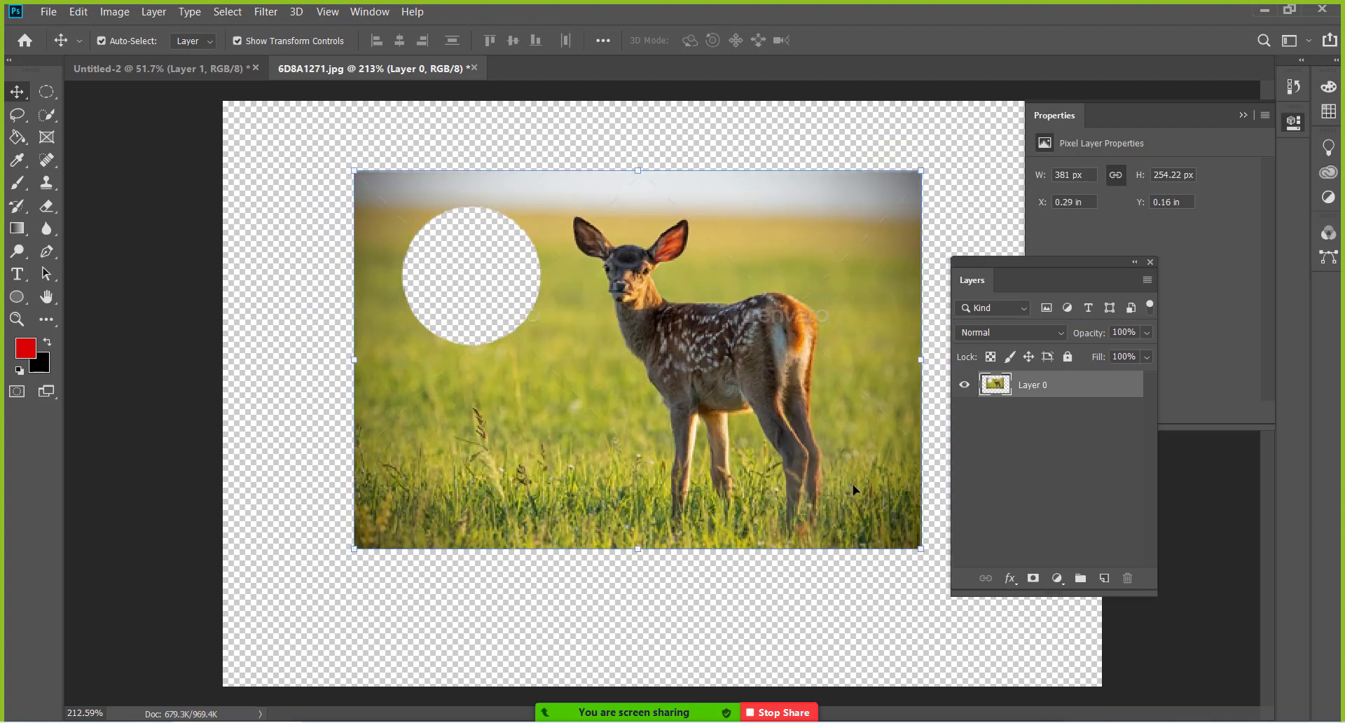
pyautogui.click(1010, 357)
pyautogui.moveTo(372, 180); pyautogui.dragTo(297, 182)
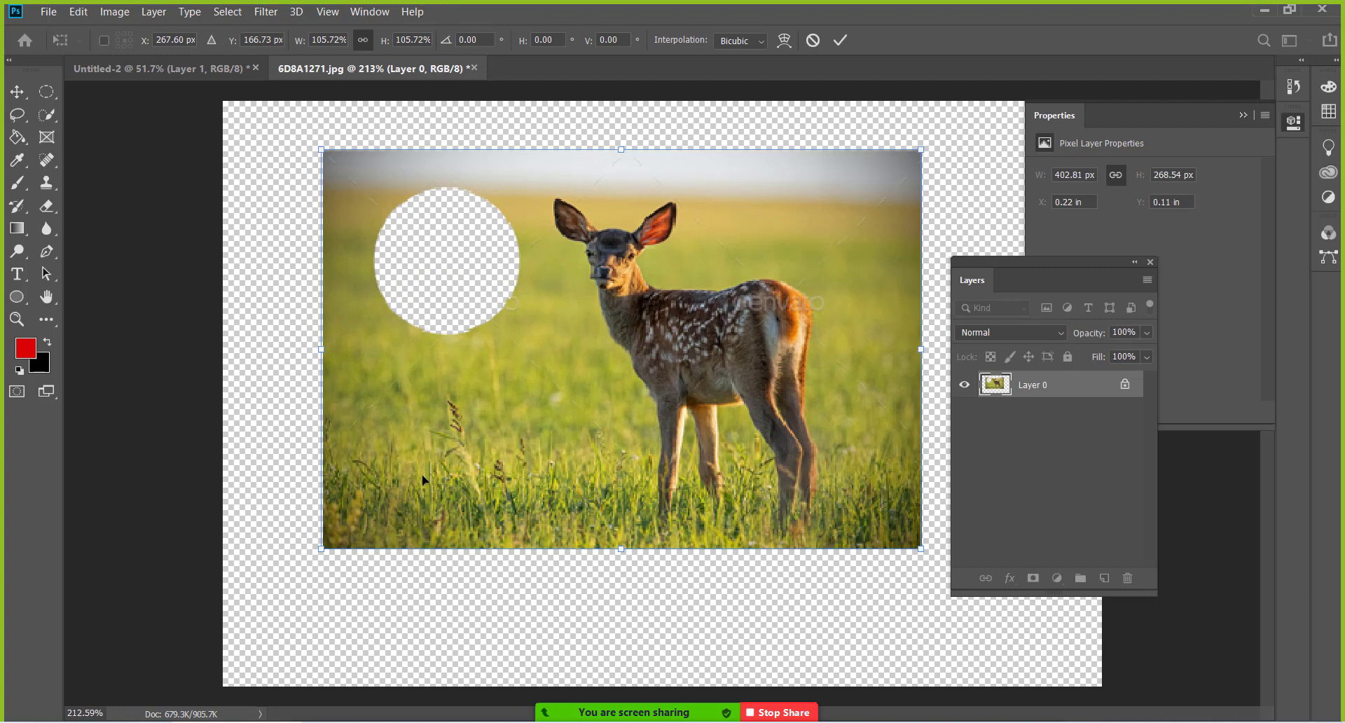
pyautogui.moveTo(459, 460); pyautogui.dragTo(465, 475)
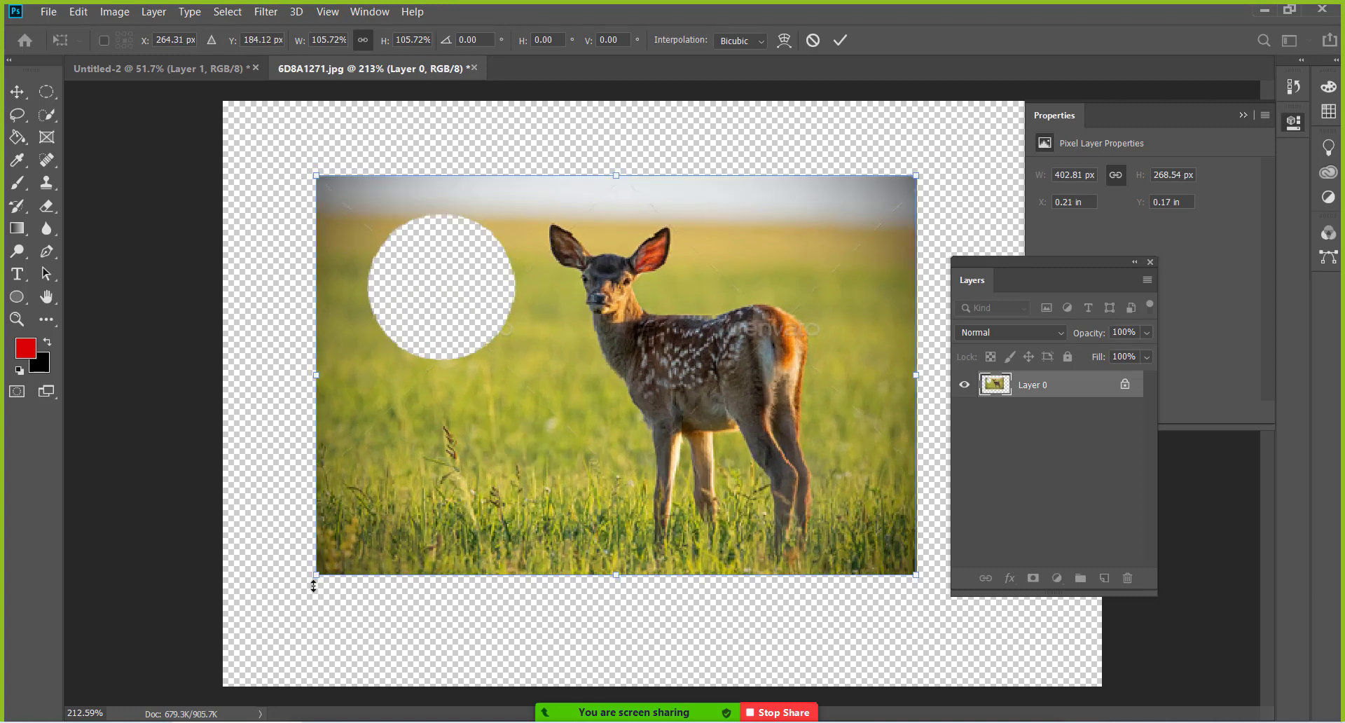
pyautogui.moveTo(313, 586); pyautogui.dragTo(290, 583)
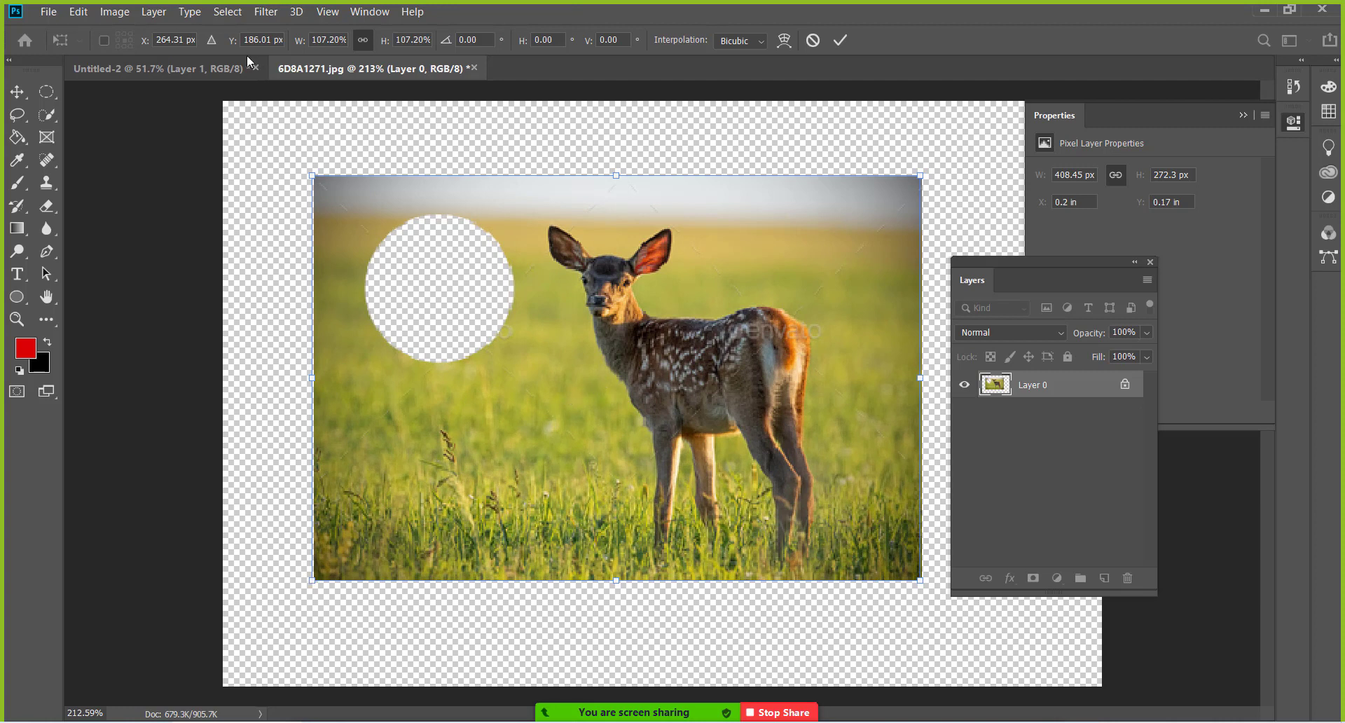
pyautogui.click(116, 14)
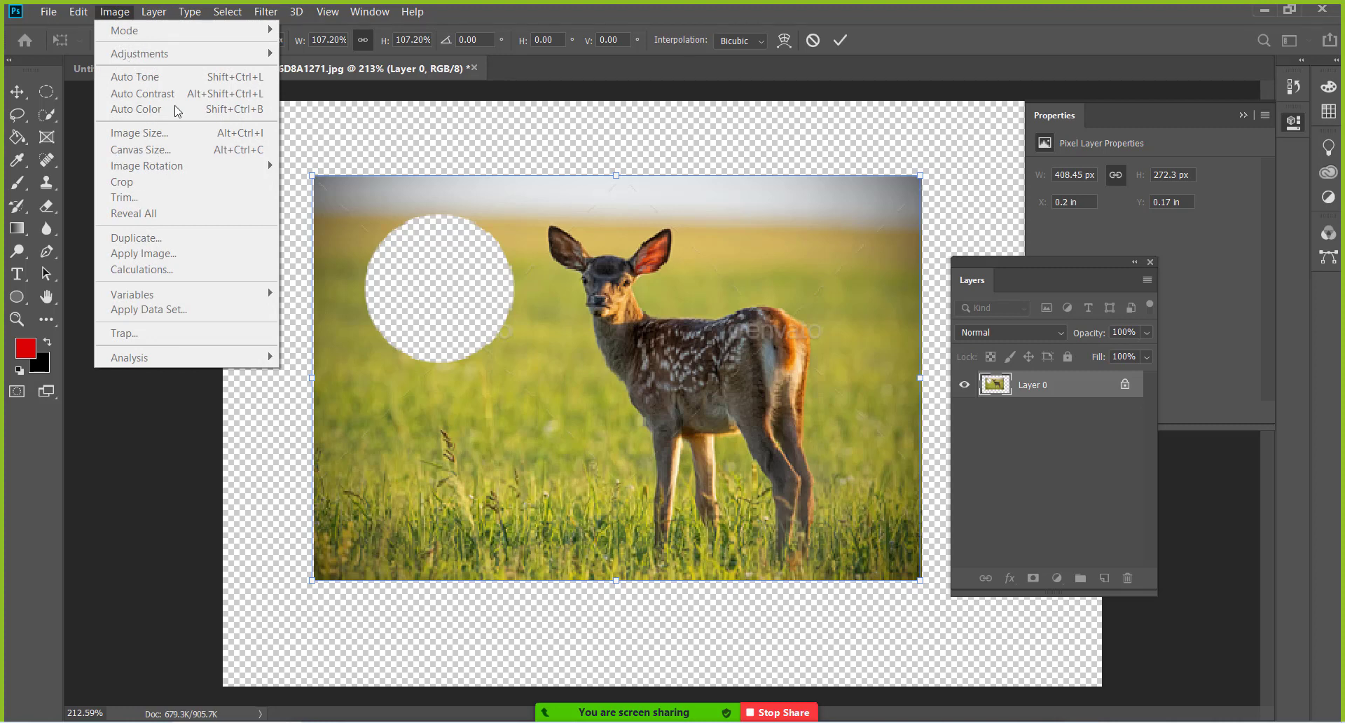
# Step: Apply the resize, then preview a blue midtone tint in Color Balance
pyautogui.click(1127, 386)
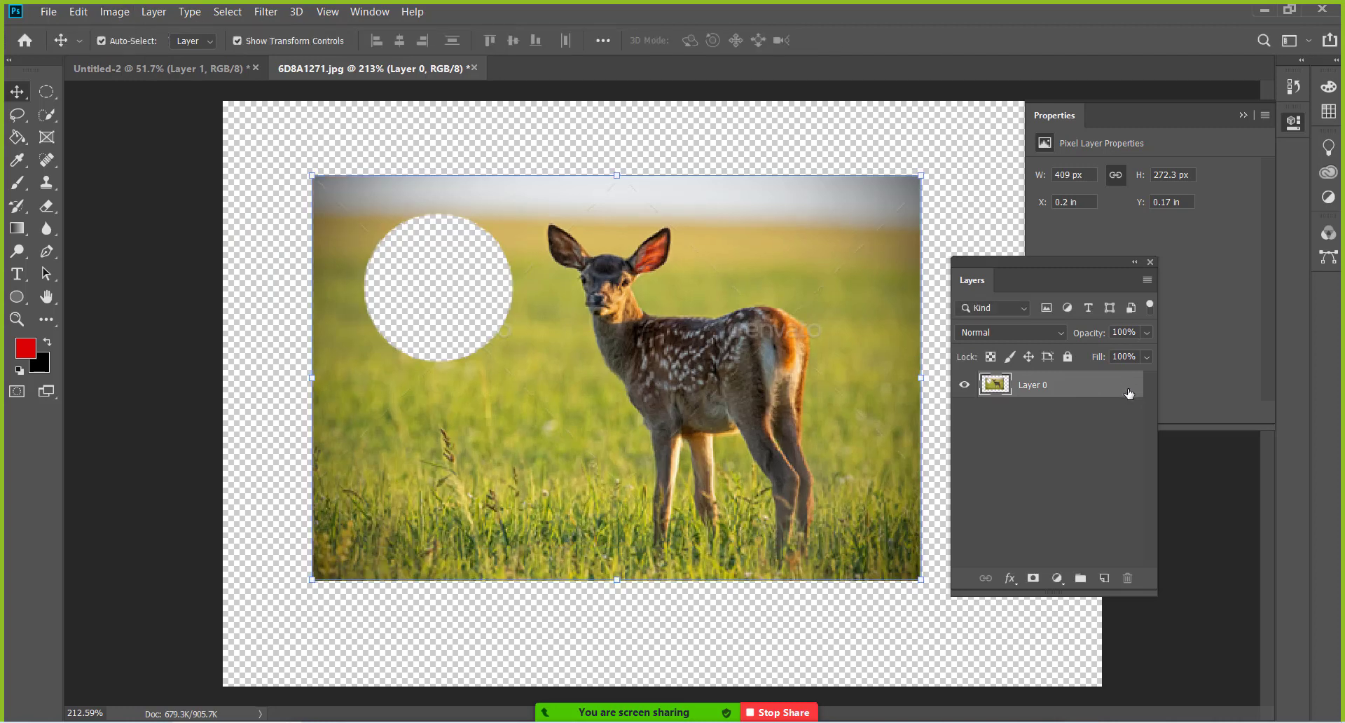
pyautogui.click(131, 14)
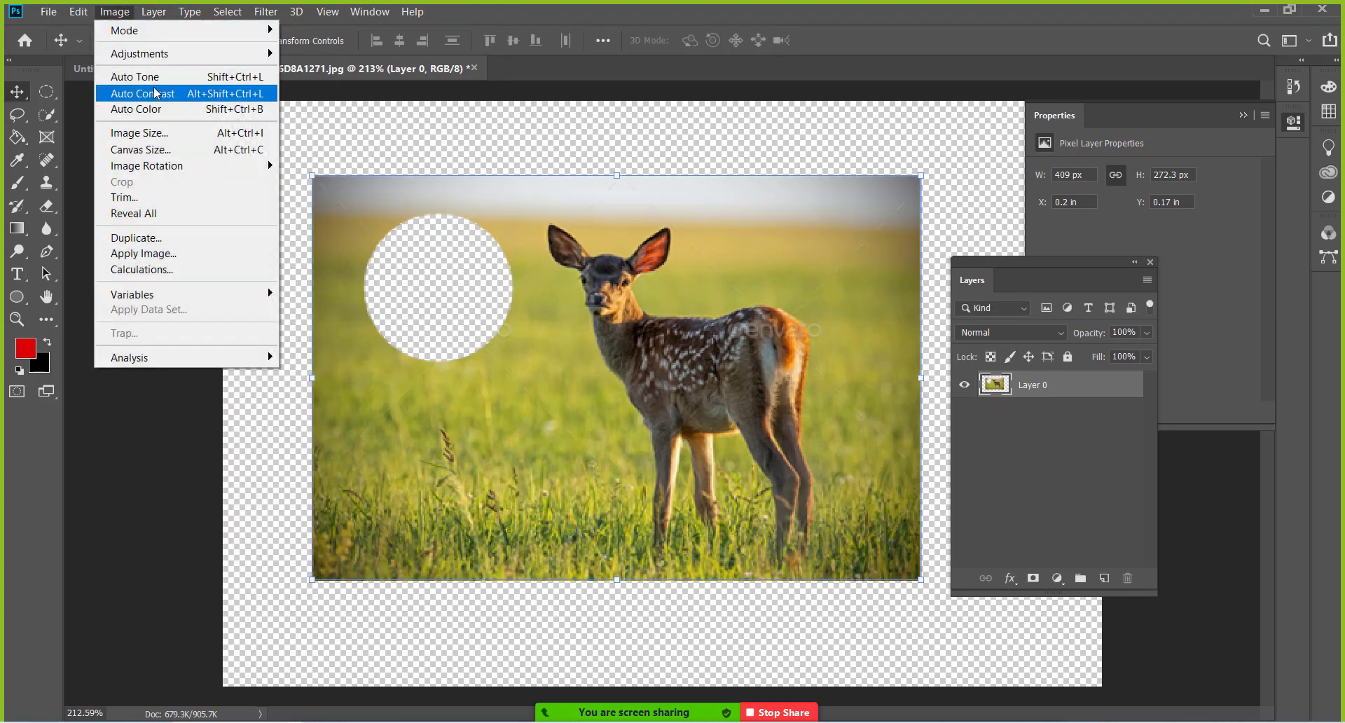
pyautogui.moveTo(140, 53)
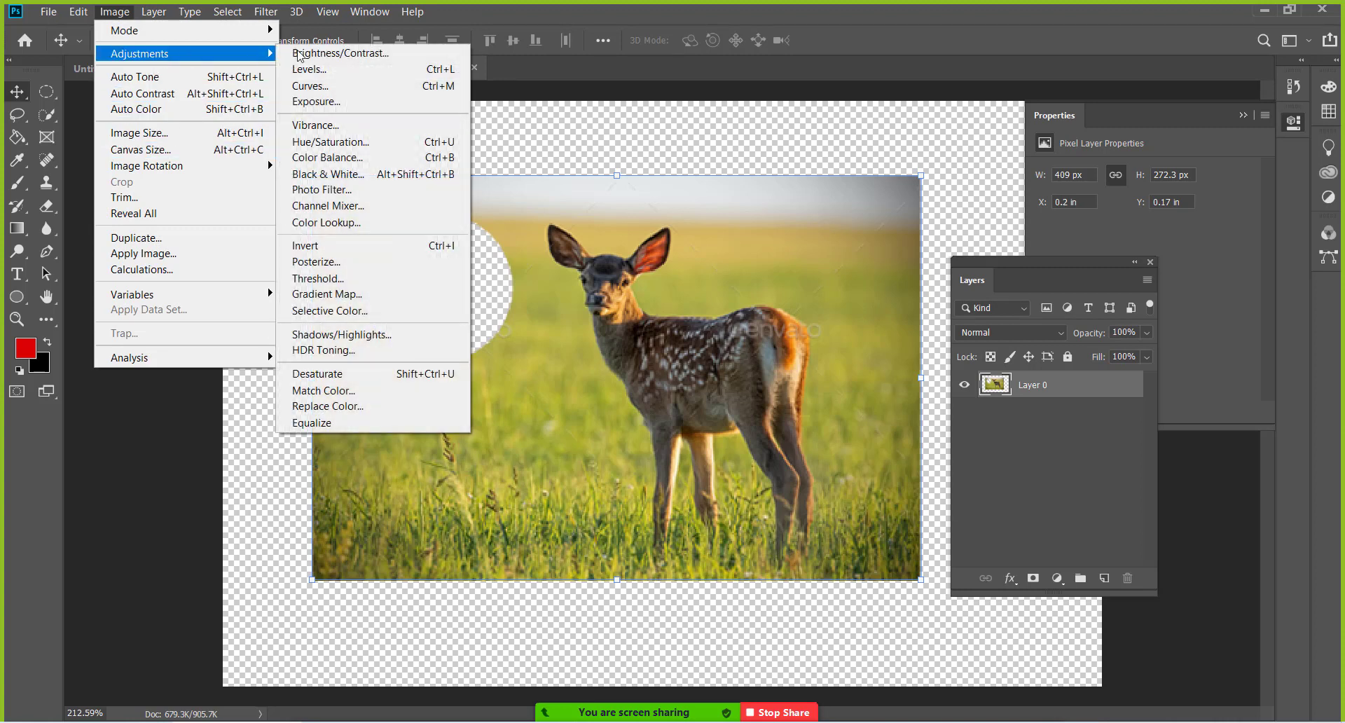
pyautogui.click(332, 157)
pyautogui.moveTo(639, 147); pyautogui.dragTo(1009, 85)
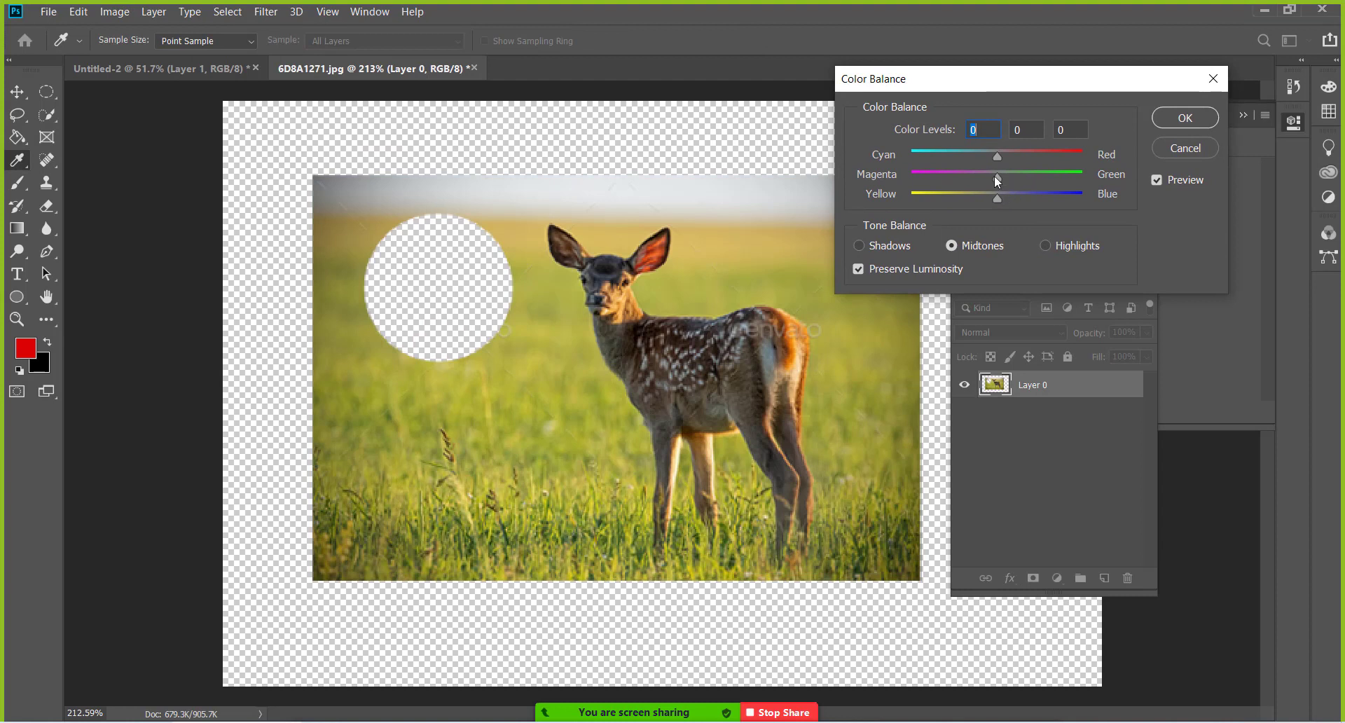
pyautogui.moveTo(997, 198)
pyautogui.mouseDown()
pyautogui.moveTo(1044, 195)
pyautogui.moveTo(1042, 157)
pyautogui.mouseUp()
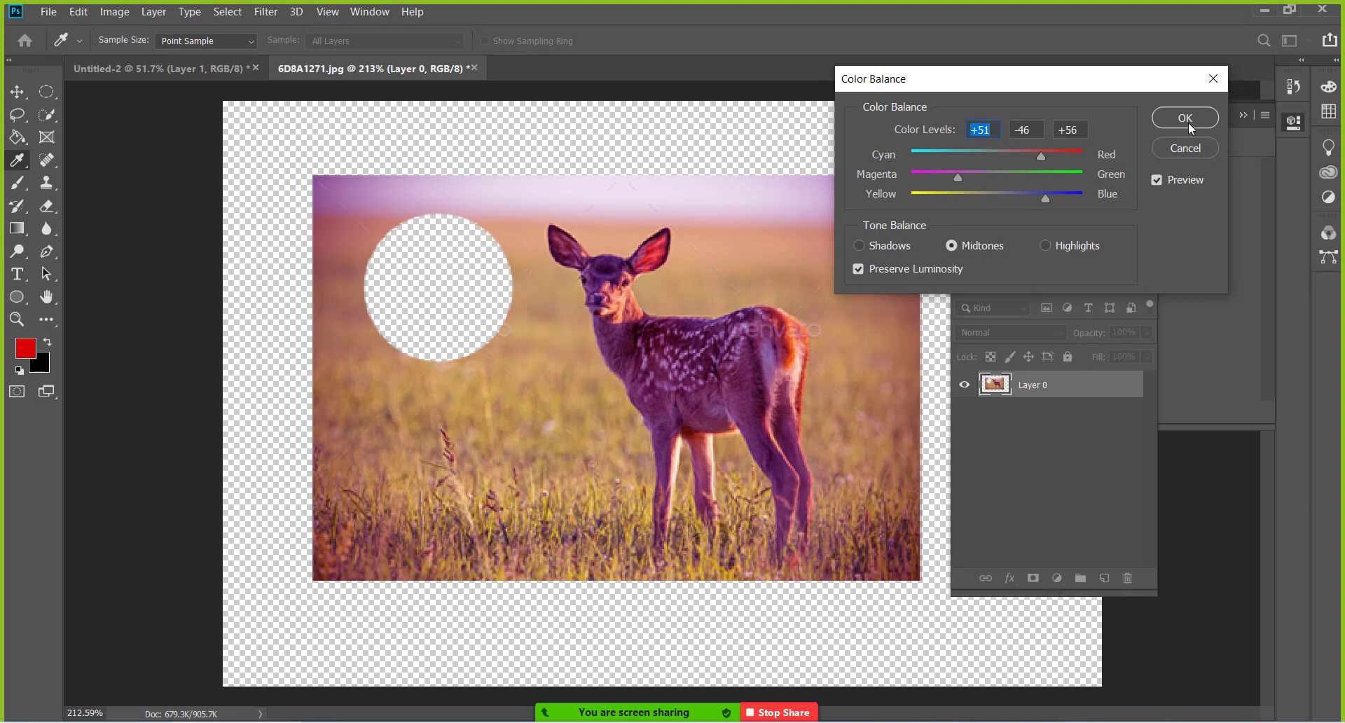
# Step: Discard the Color Balance changes, lock Layer 0's image pixels and nudge the photo up
pyautogui.click(1191, 149)
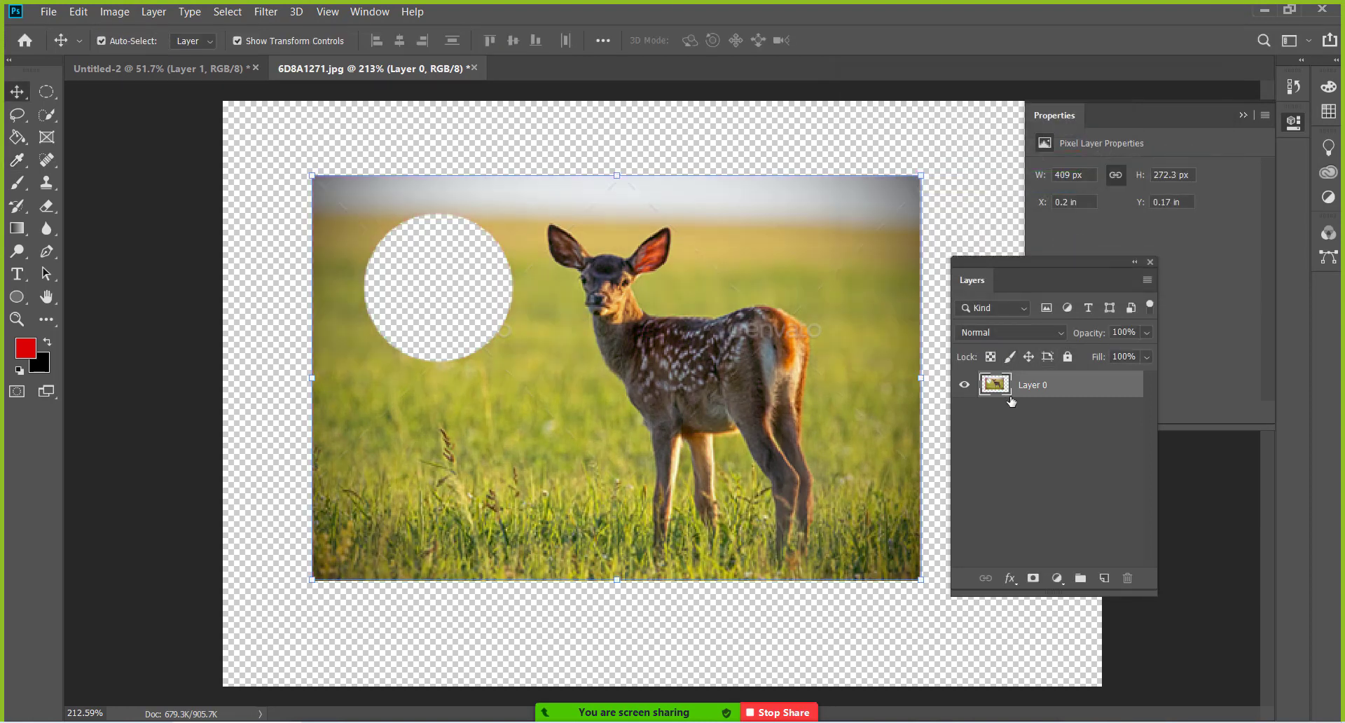
pyautogui.click(1010, 357)
pyautogui.moveTo(651, 335)
pyautogui.mouseDown()
pyautogui.moveTo(420, 339)
pyautogui.moveTo(657, 372)
pyautogui.moveTo(681, 324)
pyautogui.mouseUp()
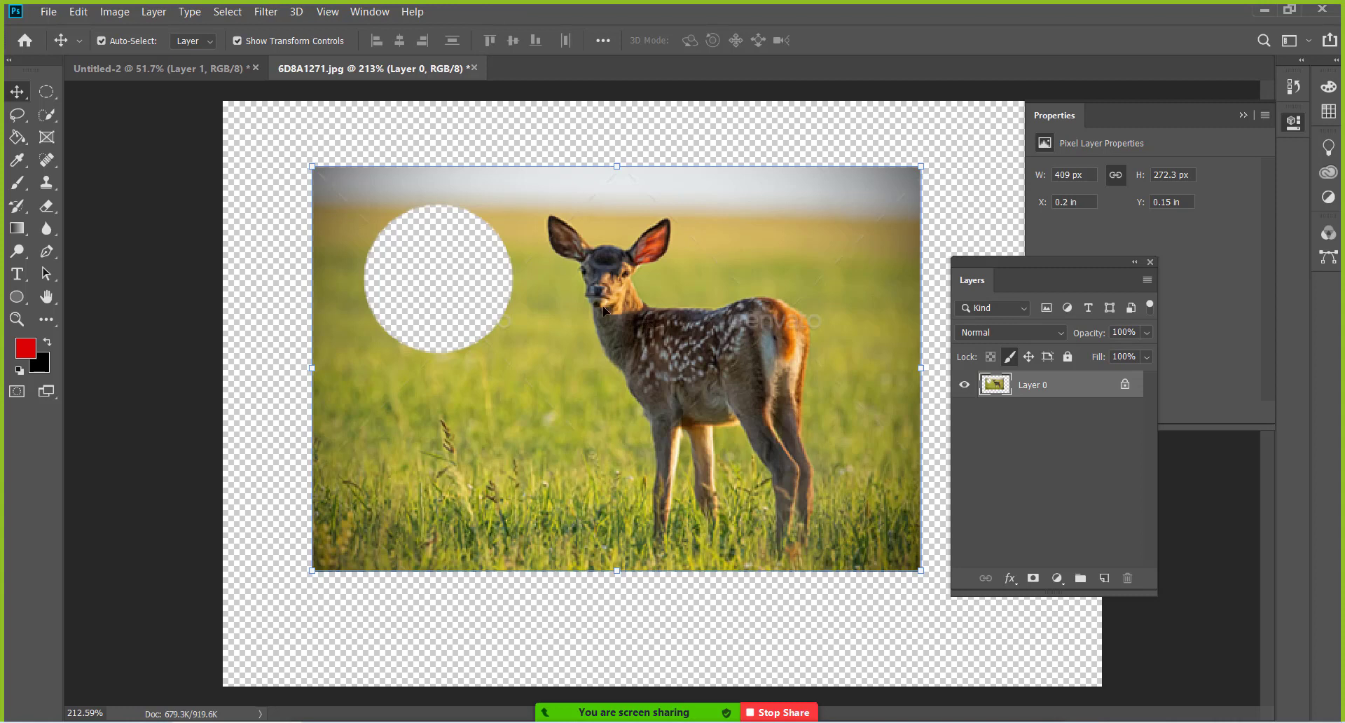
# Step: Unlock Layer 0 and delete an elliptical area around the deer
pyautogui.click(46, 91)
pyautogui.moveTo(545, 231); pyautogui.dragTo(767, 417)
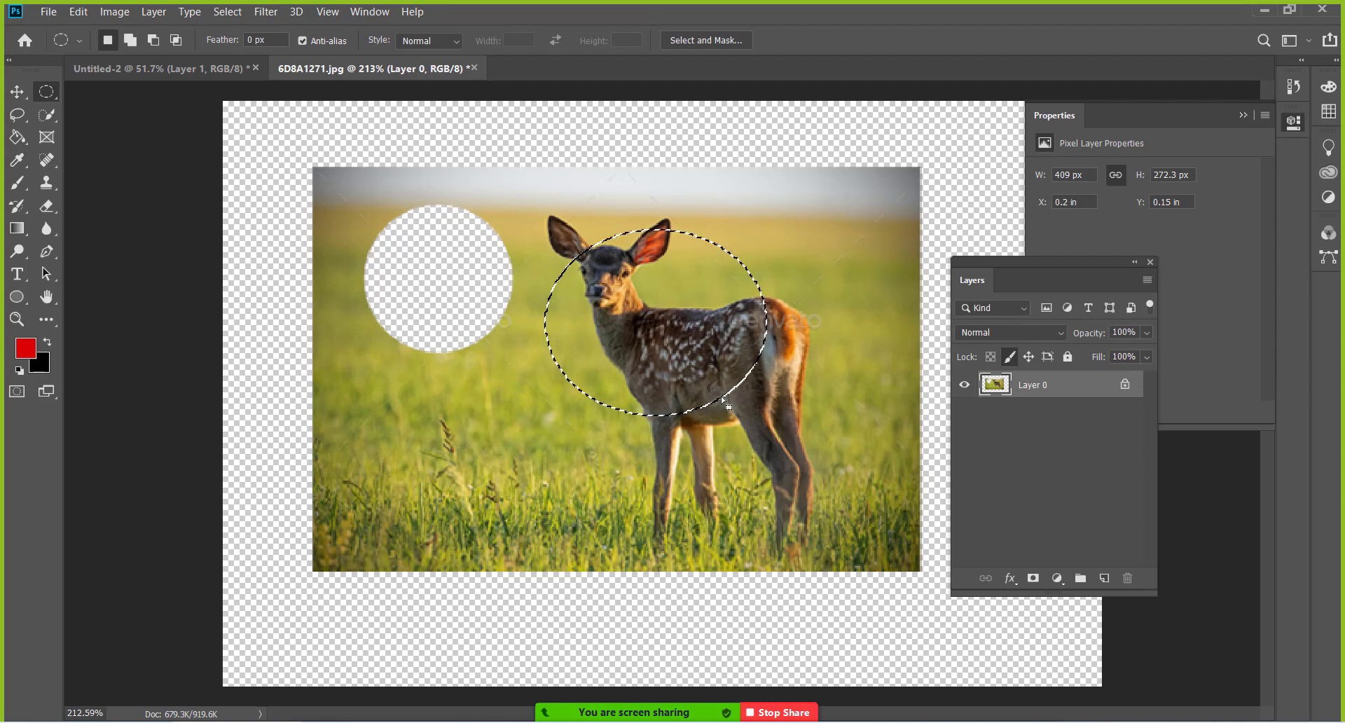
pyautogui.click(1123, 386)
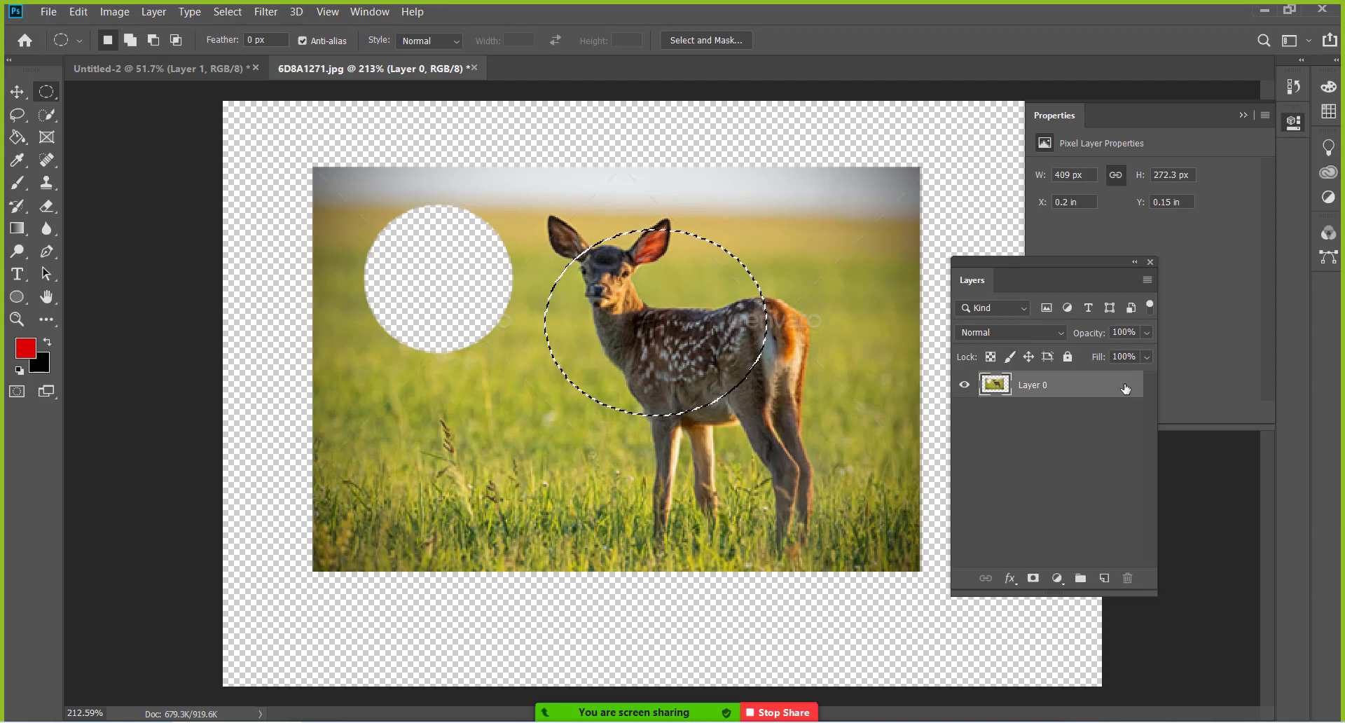
pyautogui.press('Delete')
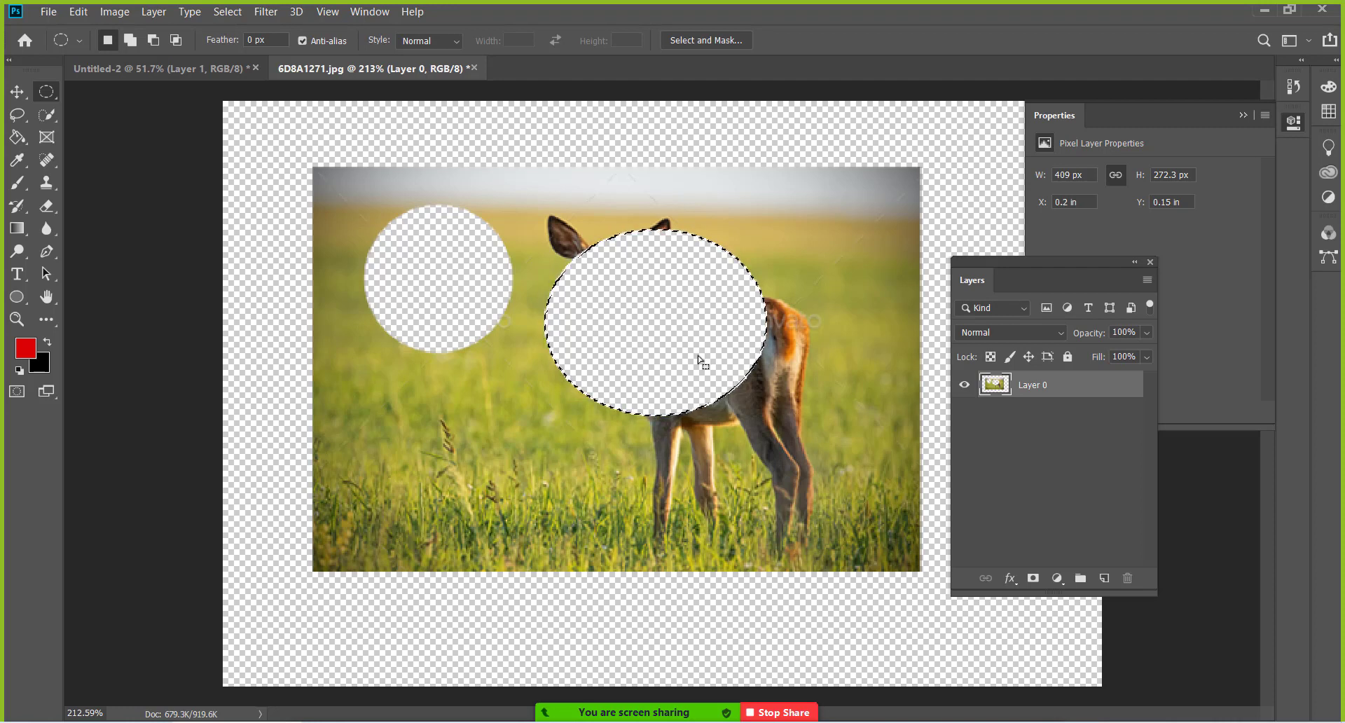
# Step: Undo the oval deletion and clear the elliptical selection
pyautogui.hotkey('ctrl', 'd')
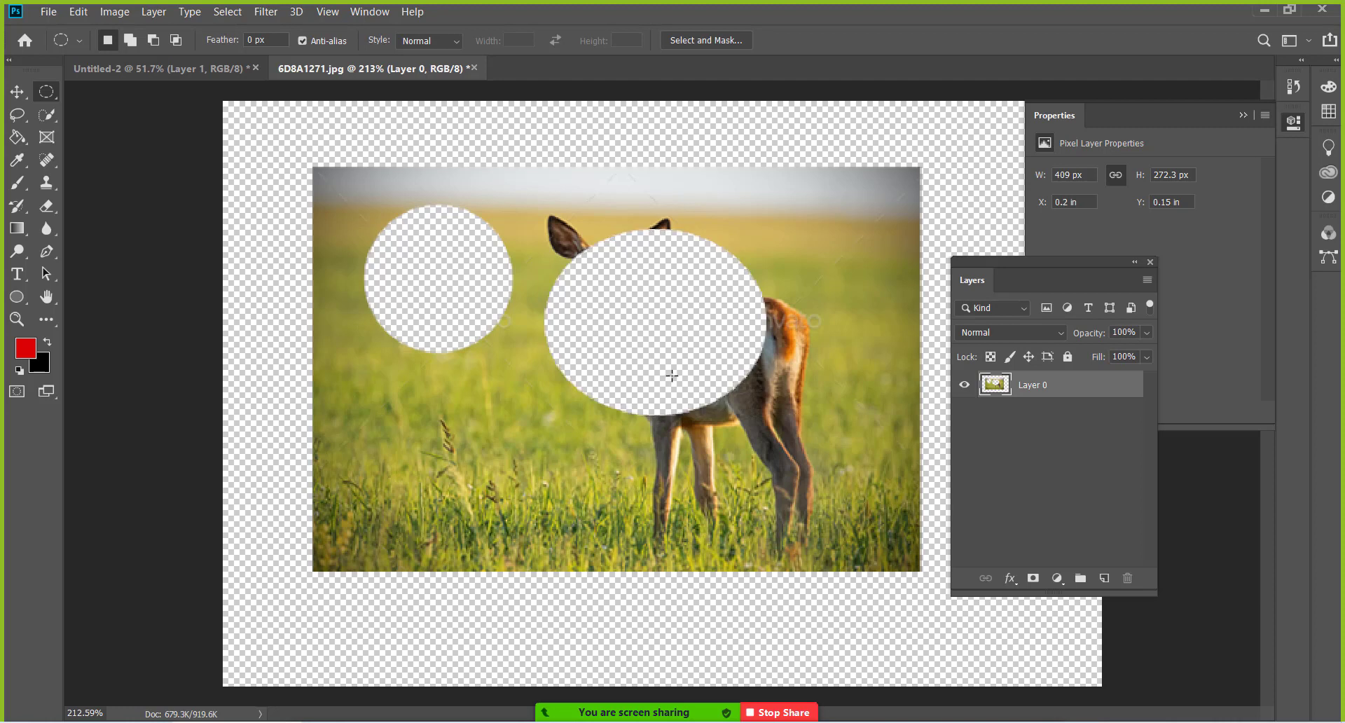
pyautogui.hotkey('ctrl', 'z')
pyautogui.hotkey('ctrl', 'z')
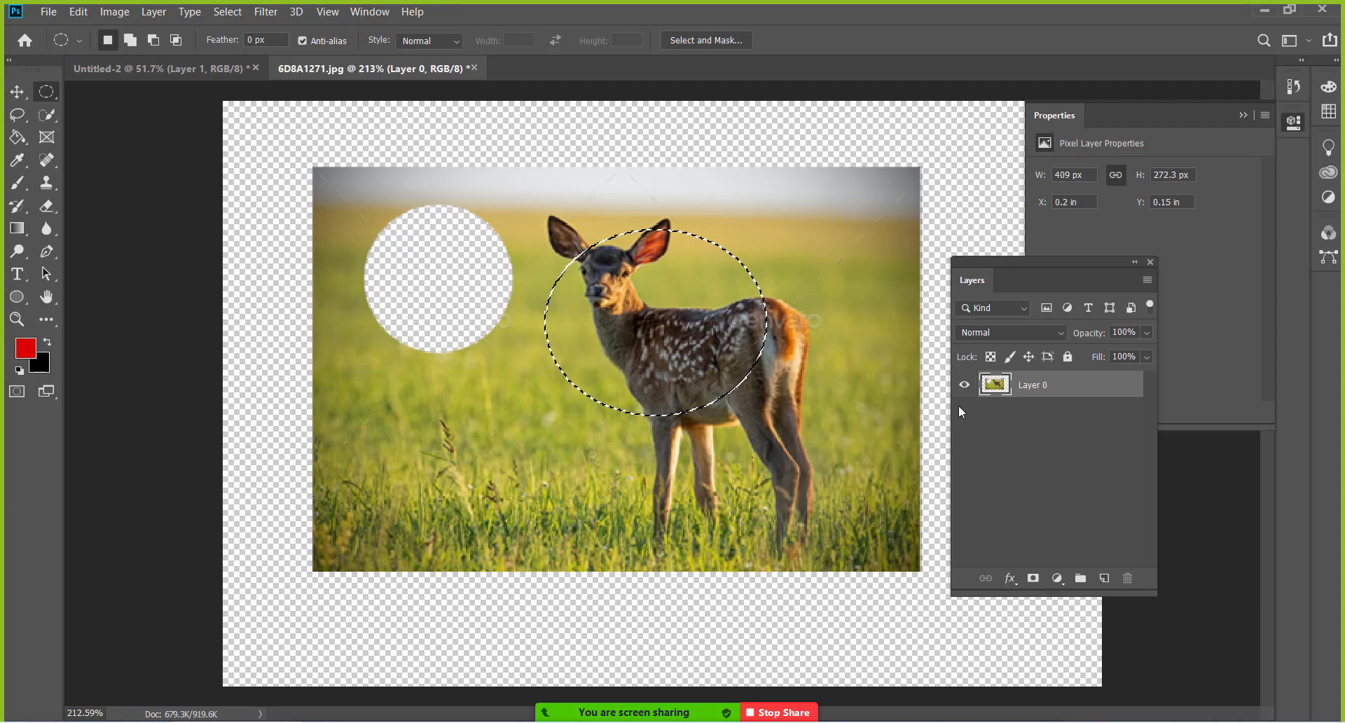
pyautogui.rightClick(644, 268)
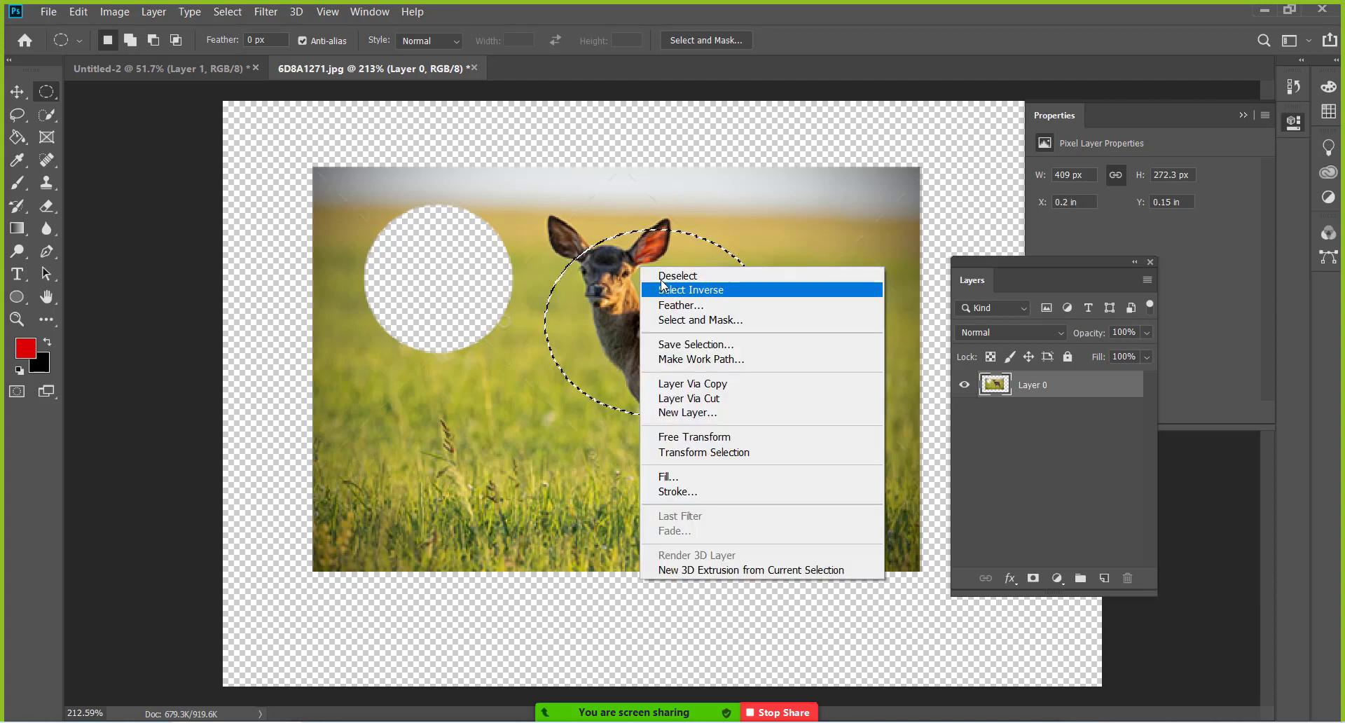
pyautogui.click(663, 276)
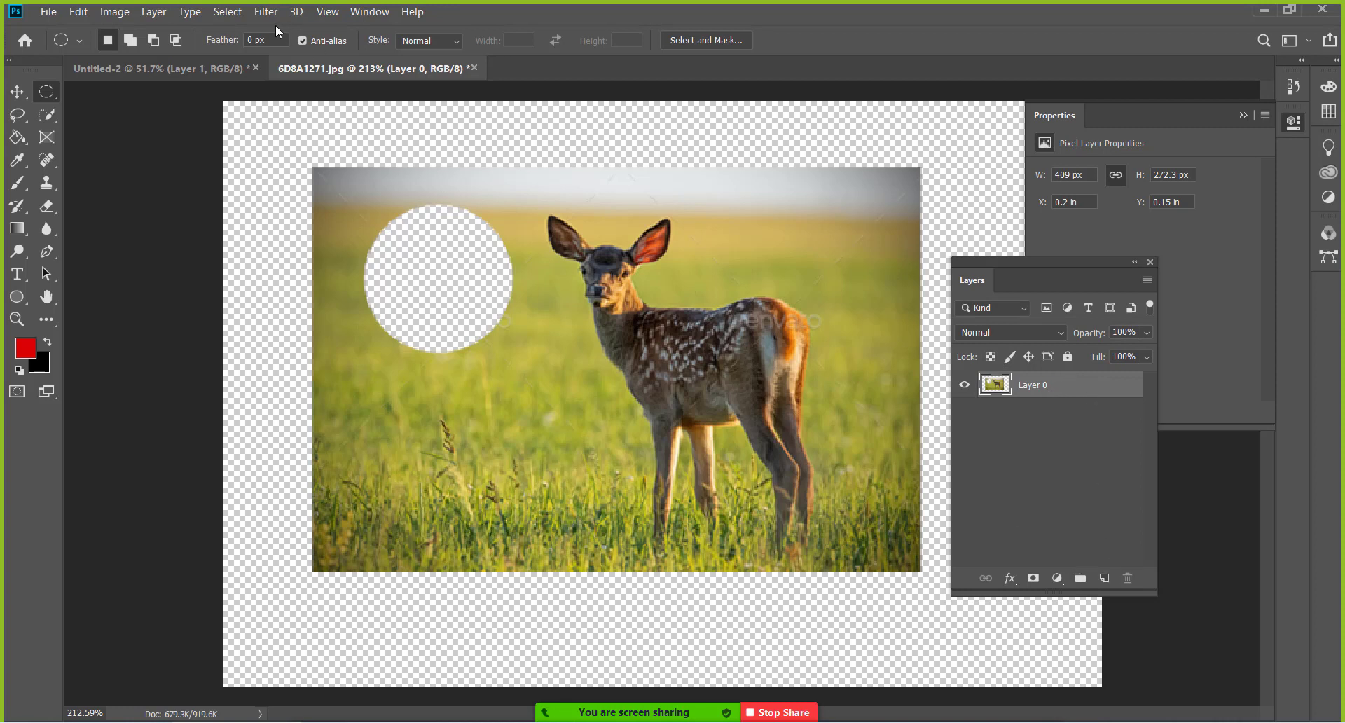
# Step: In Untitled-2, draw two ellipses with the Ellipse tool
pyautogui.click(154, 68)
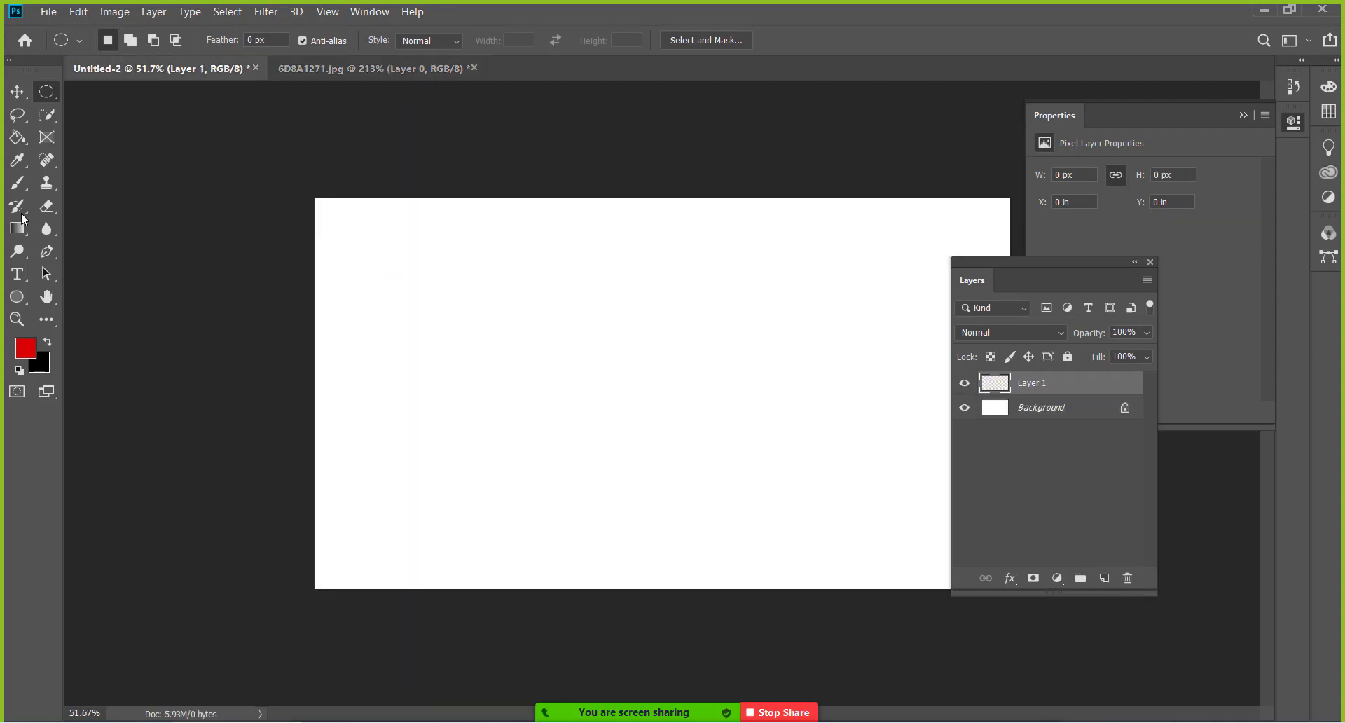
pyautogui.click(17, 296)
pyautogui.moveTo(476, 265); pyautogui.dragTo(648, 457)
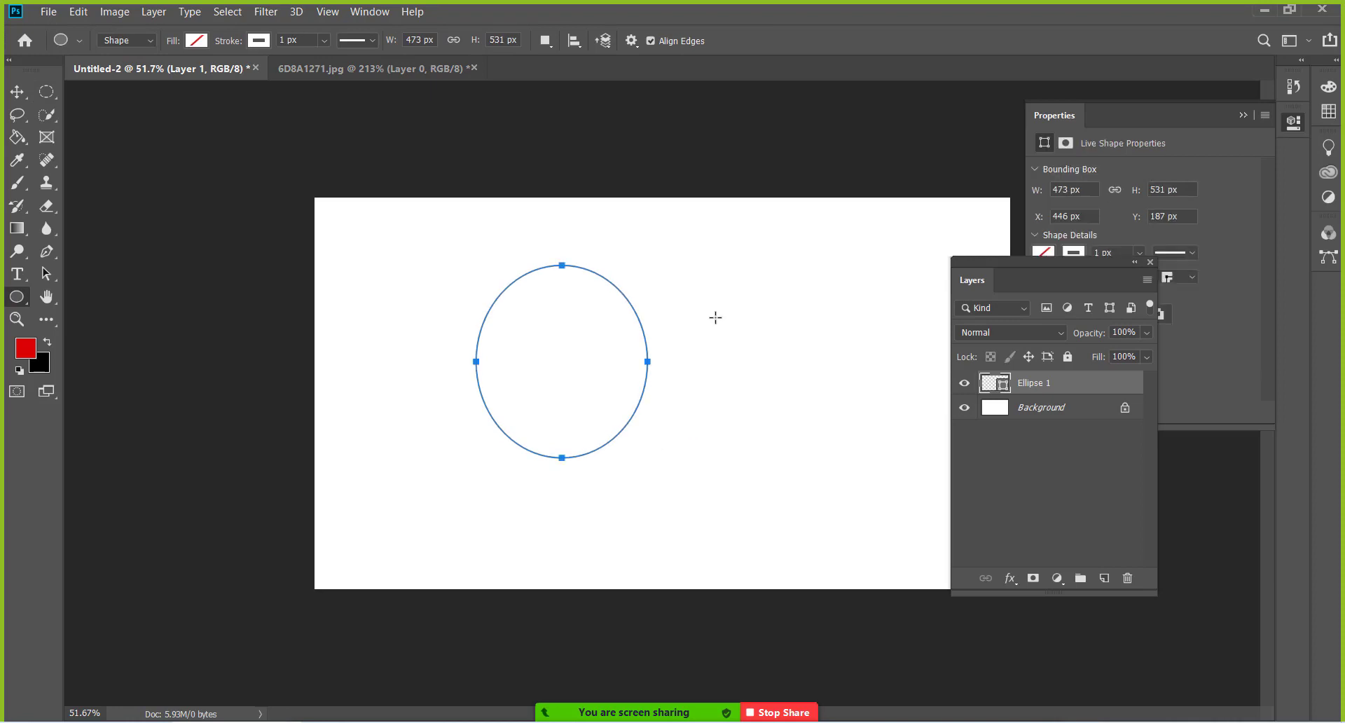
pyautogui.moveTo(715, 317); pyautogui.dragTo(857, 476)
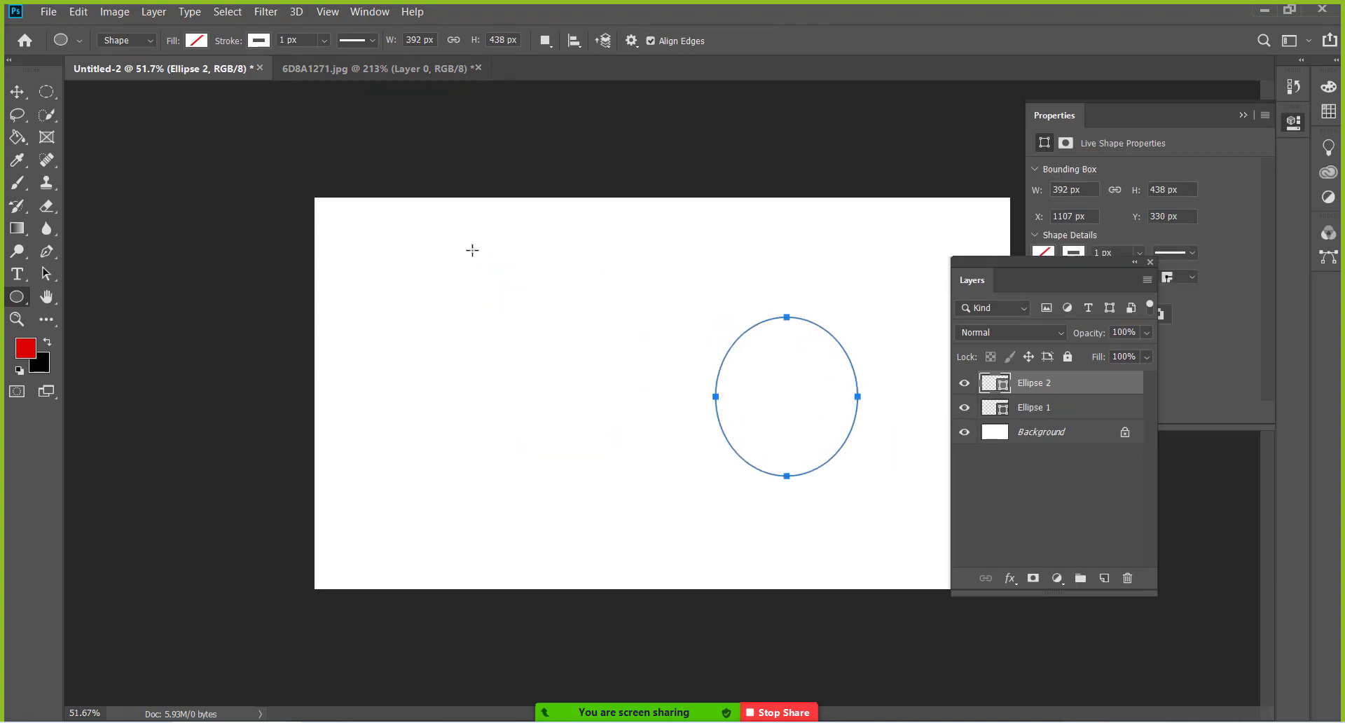
# Step: Delete the Ellipse 1 layer
pyautogui.press('v')
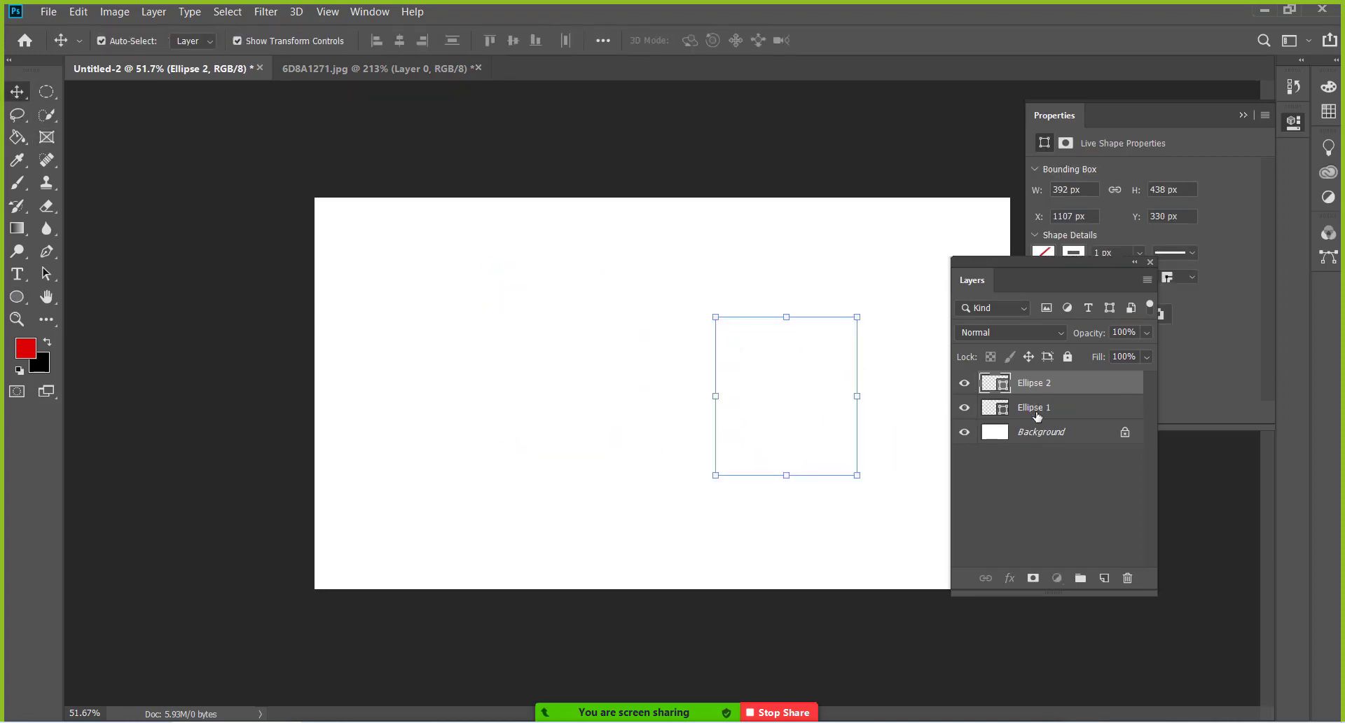
pyautogui.click(1033, 408)
pyautogui.click(1128, 578)
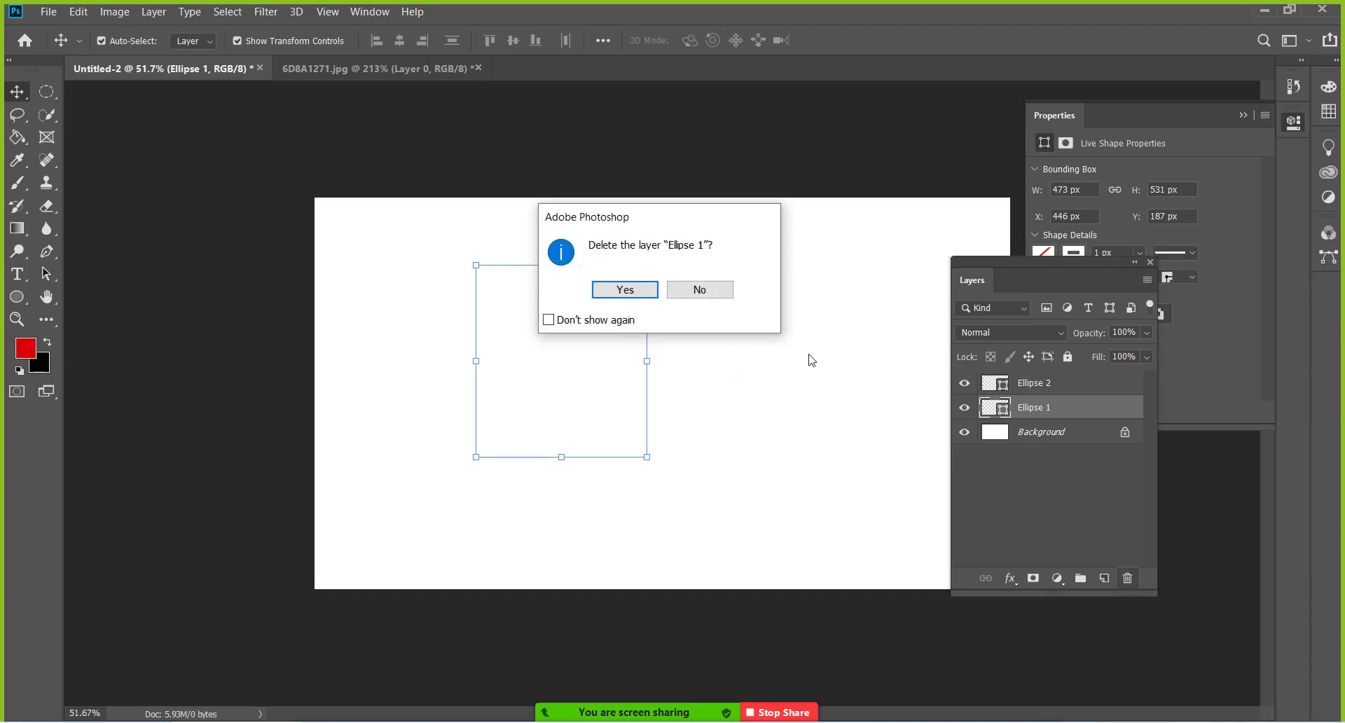
pyautogui.press('Return')
# Step: Fill Ellipse 2 with green, move it toward the centre and lock its position
pyautogui.click(1055, 386)
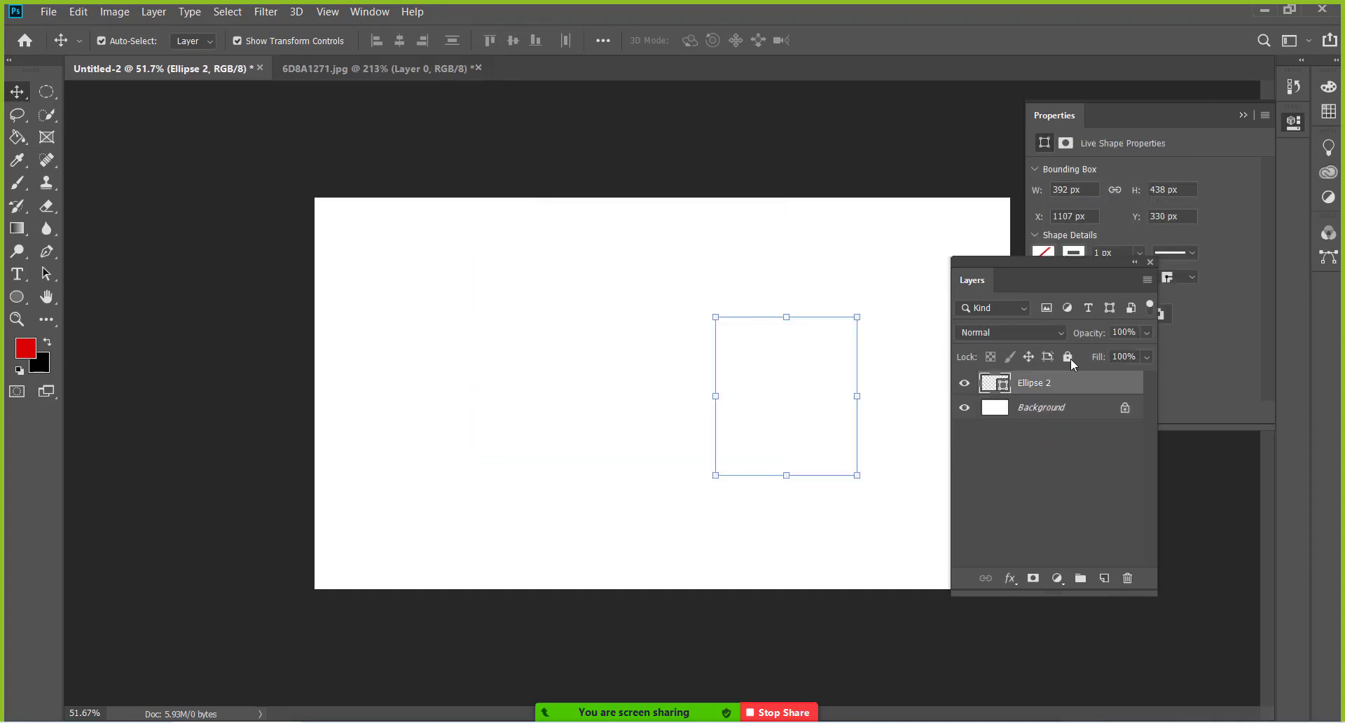
pyautogui.click(1045, 252)
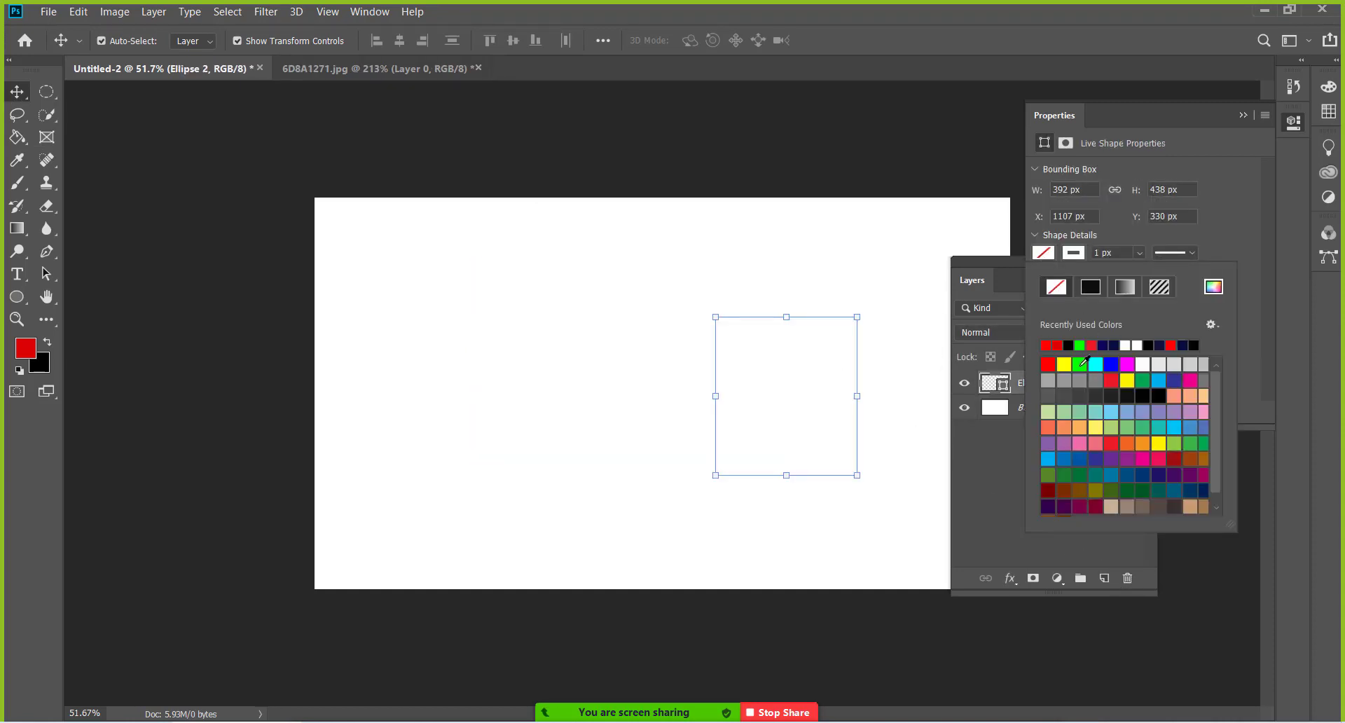
pyautogui.click(1081, 363)
pyautogui.click(109, 122)
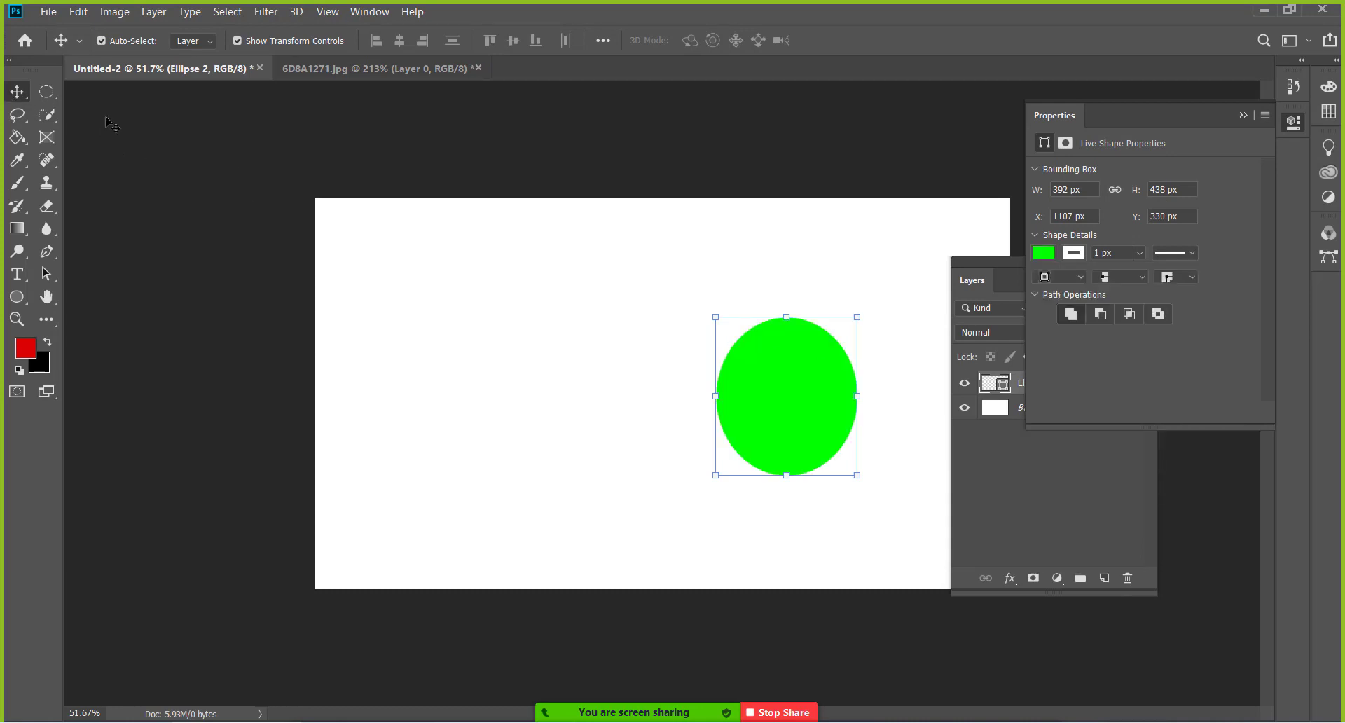
pyautogui.moveTo(764, 366); pyautogui.dragTo(622, 342)
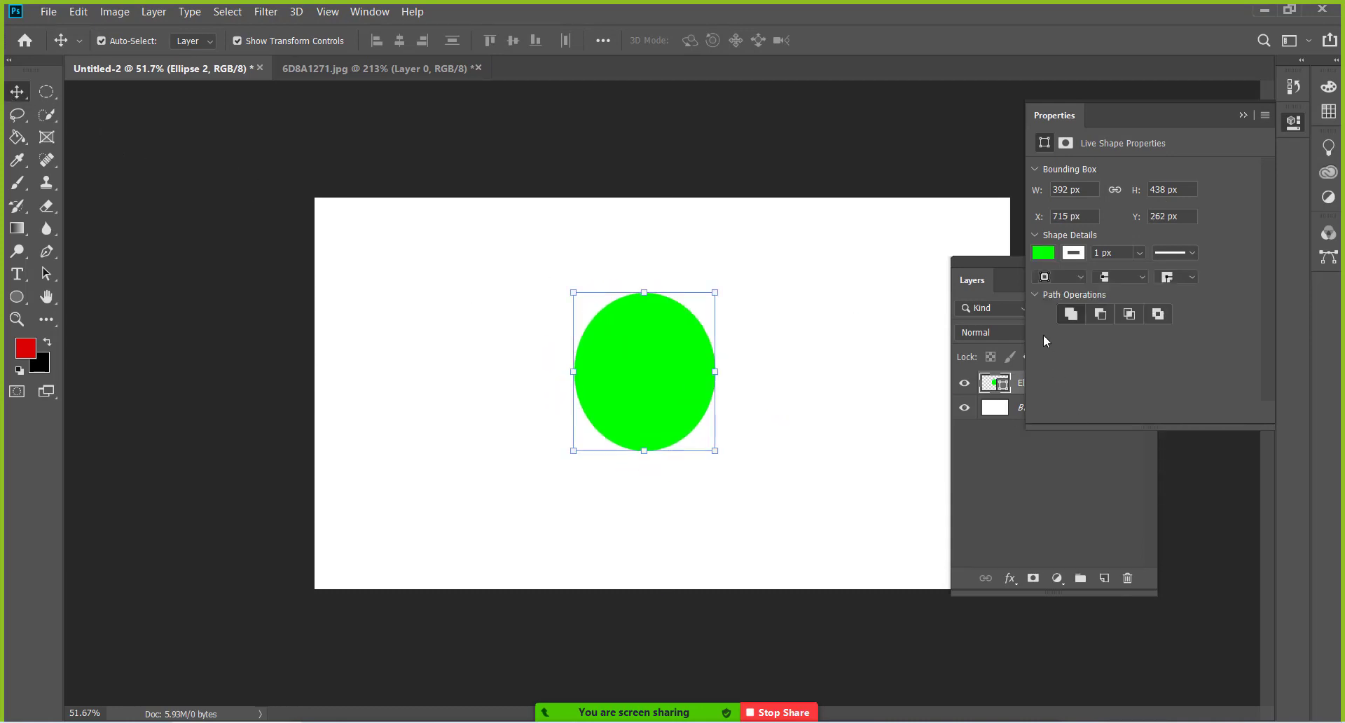
pyautogui.click(1000, 273)
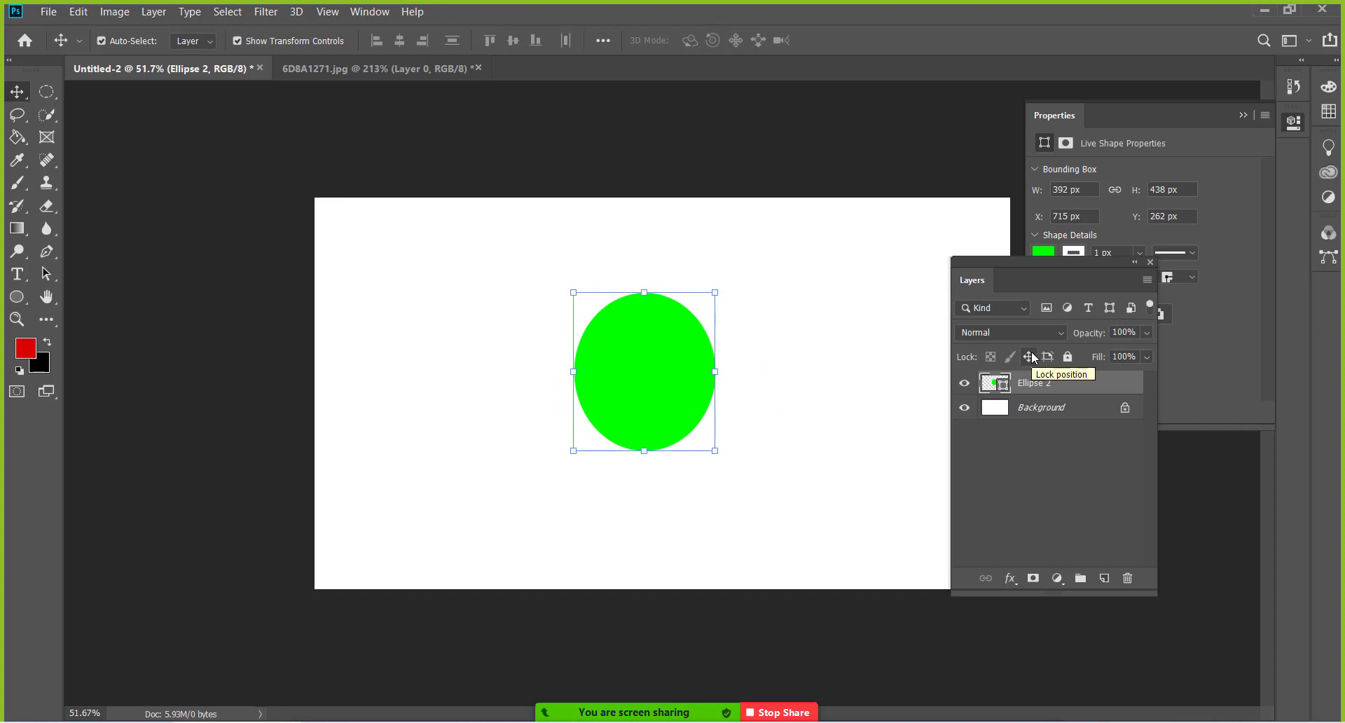
pyautogui.click(1030, 357)
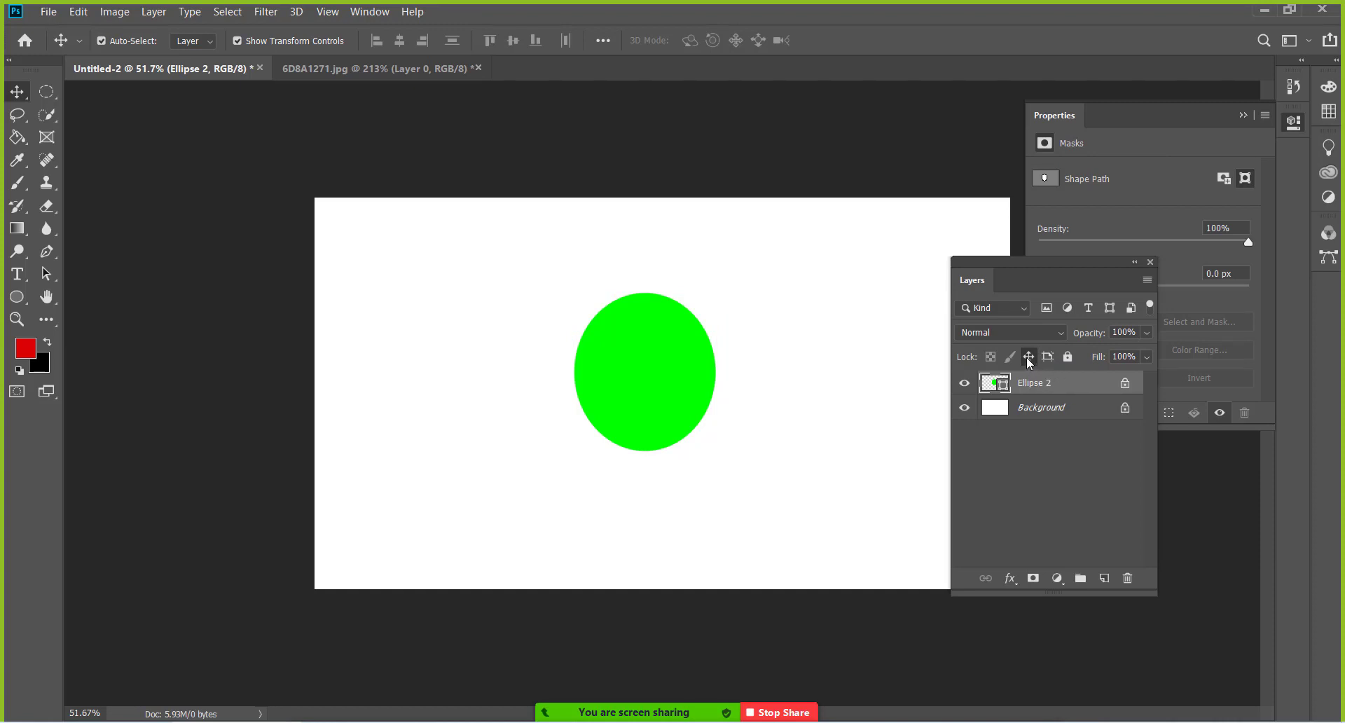
pyautogui.click(1029, 356)
pyautogui.click(1029, 356)
pyautogui.moveTo(659, 366); pyautogui.dragTo(704, 445)
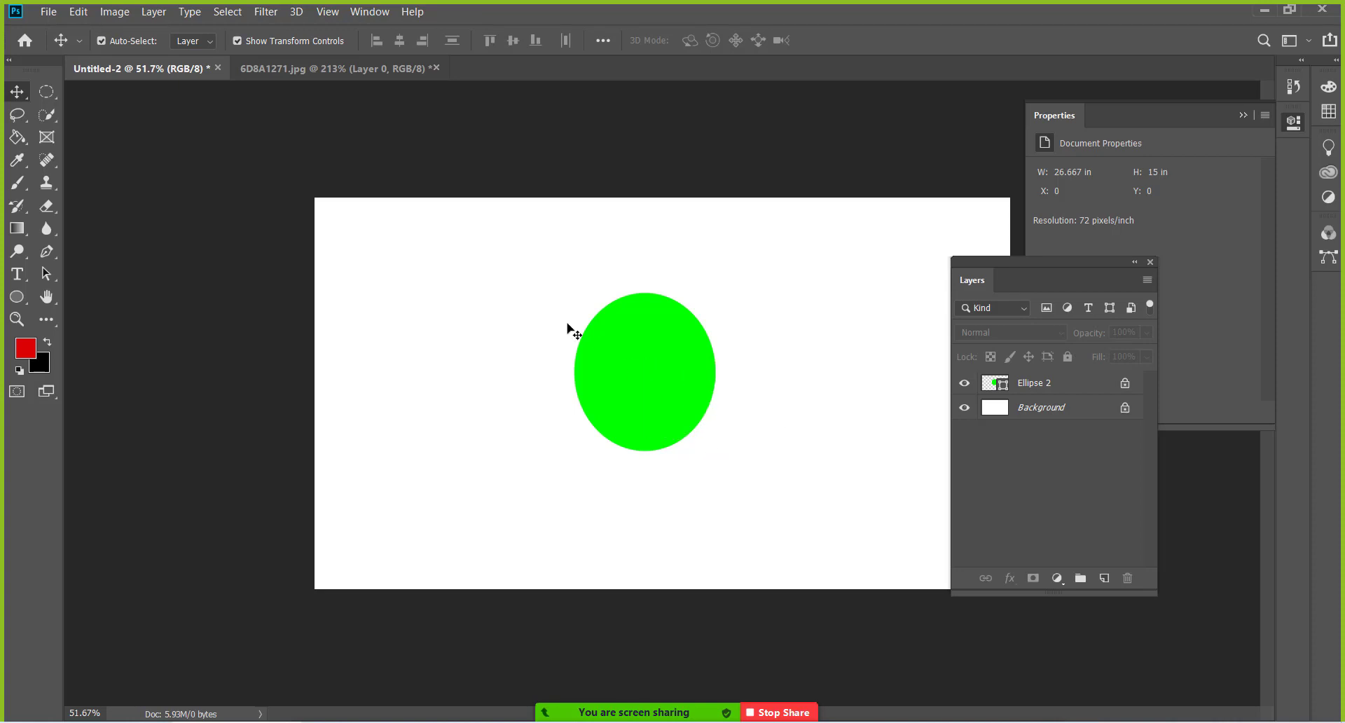
pyautogui.moveTo(620, 343); pyautogui.dragTo(698, 416)
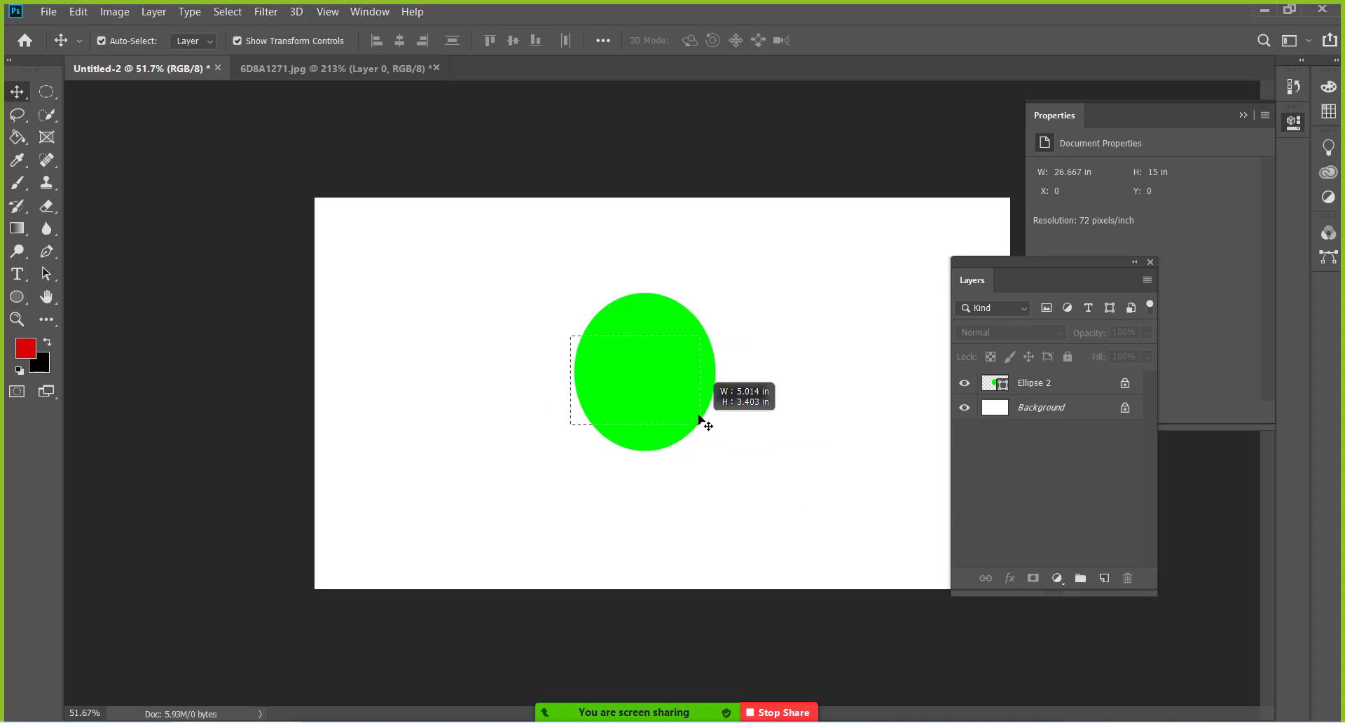
pyautogui.moveTo(664, 361); pyautogui.dragTo(689, 390)
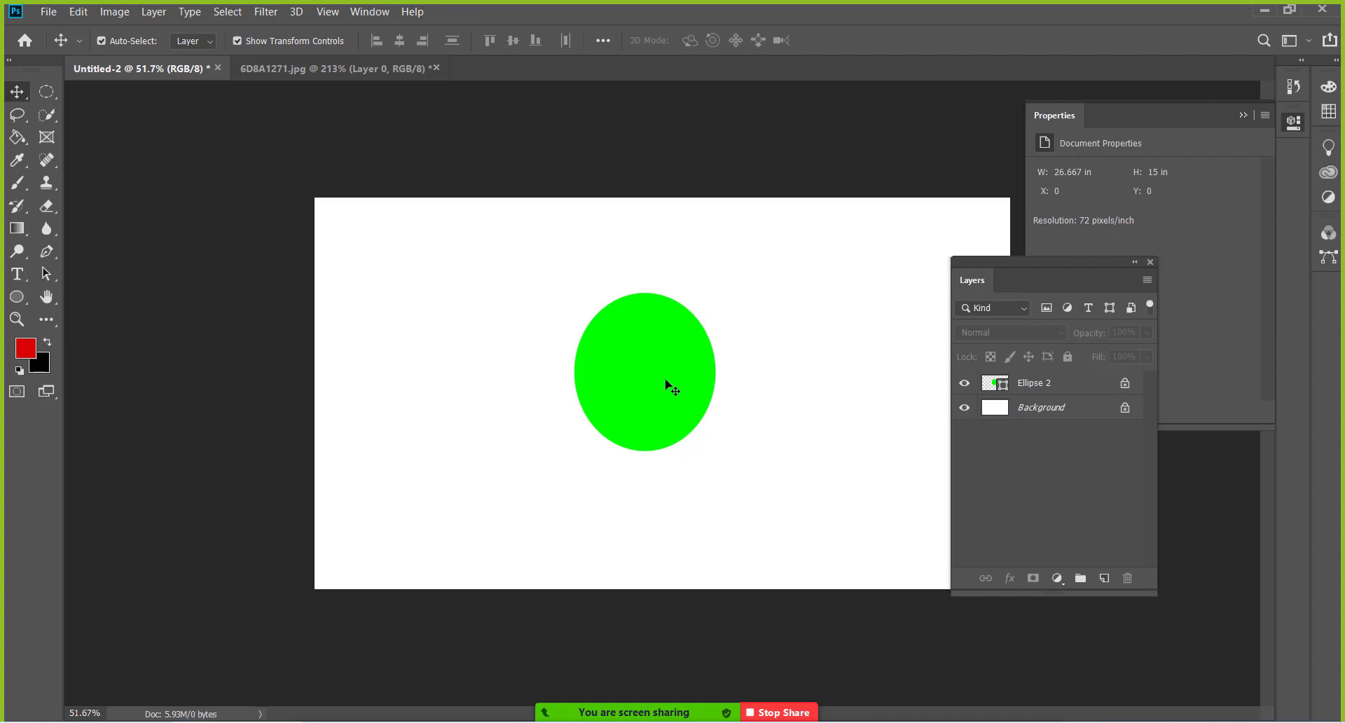
pyautogui.click(1023, 383)
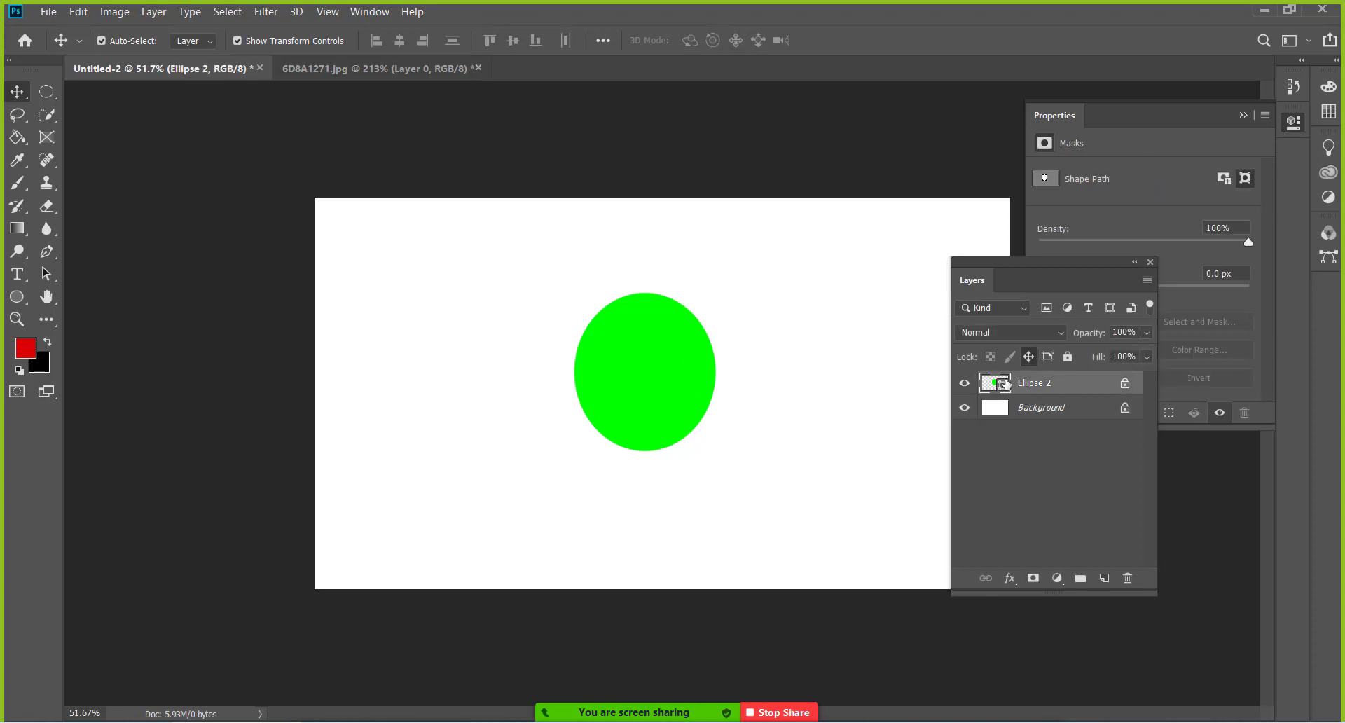
# Step: Change Ellipse 2's fill from green to deep indigo #28026e in the Color Picker
pyautogui.doubleClick(1005, 384)
pyautogui.write('0b940b')
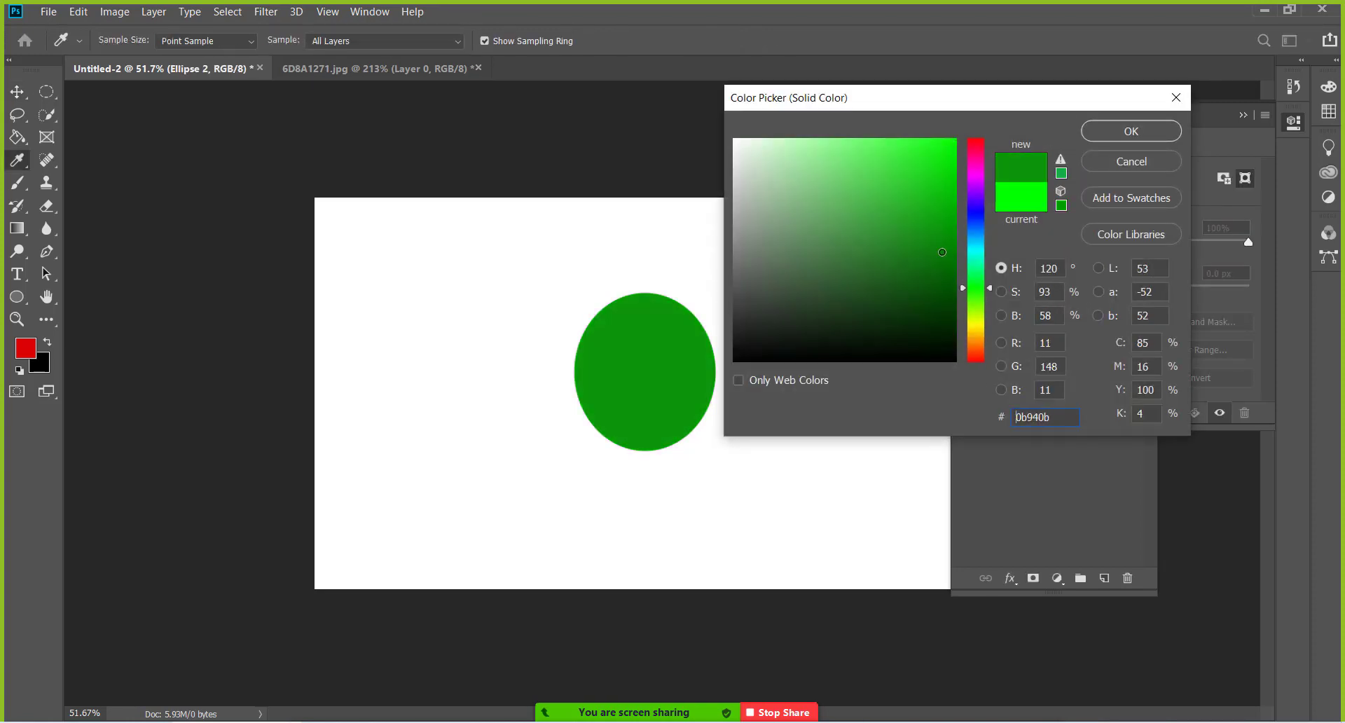
pyautogui.moveTo(976, 300)
pyautogui.mouseDown()
pyautogui.moveTo(974, 315)
pyautogui.moveTo(962, 196)
pyautogui.mouseUp()
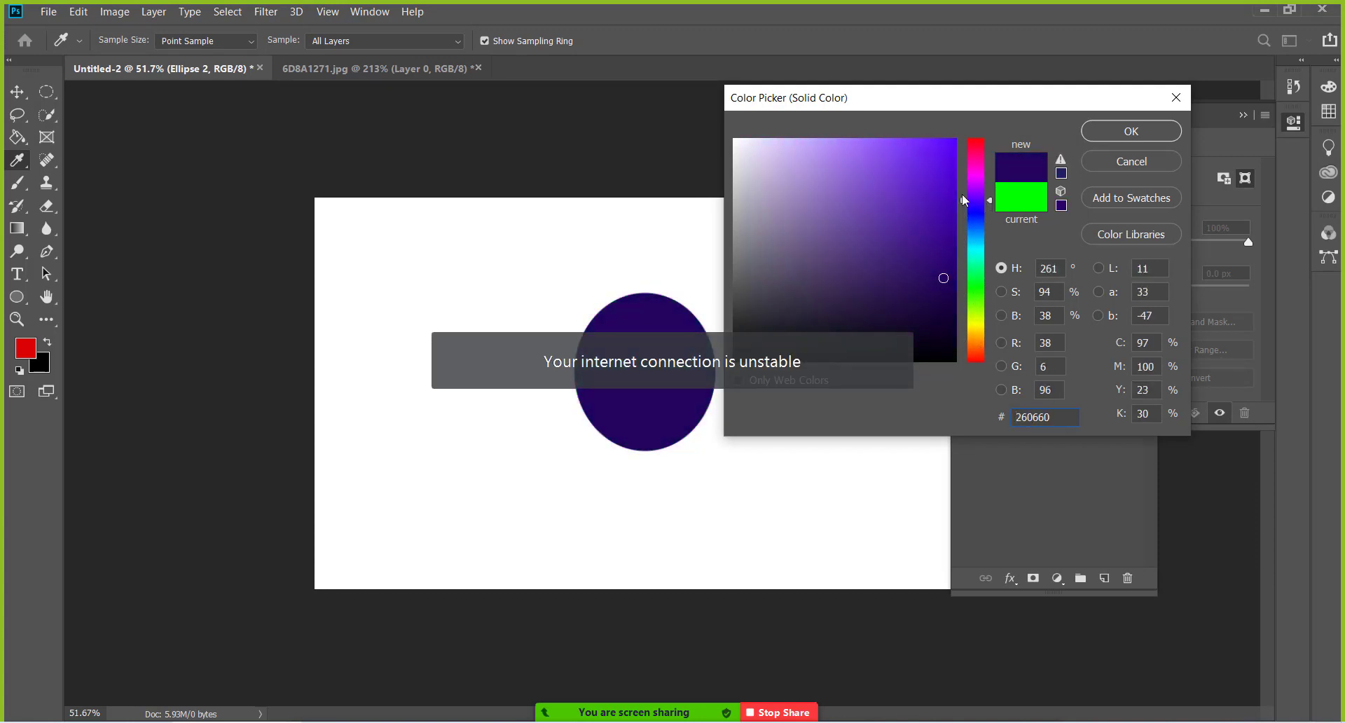
pyautogui.moveTo(950, 252); pyautogui.dragTo(953, 265)
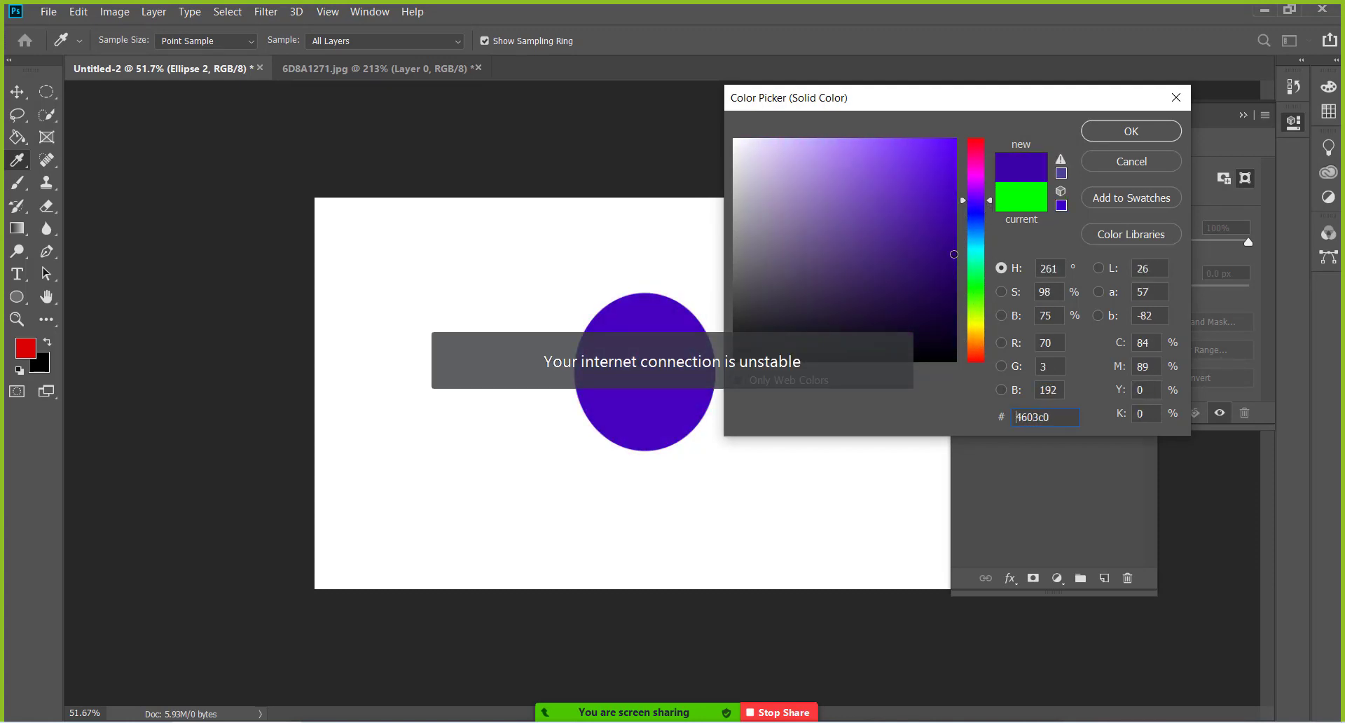
pyautogui.click(1112, 134)
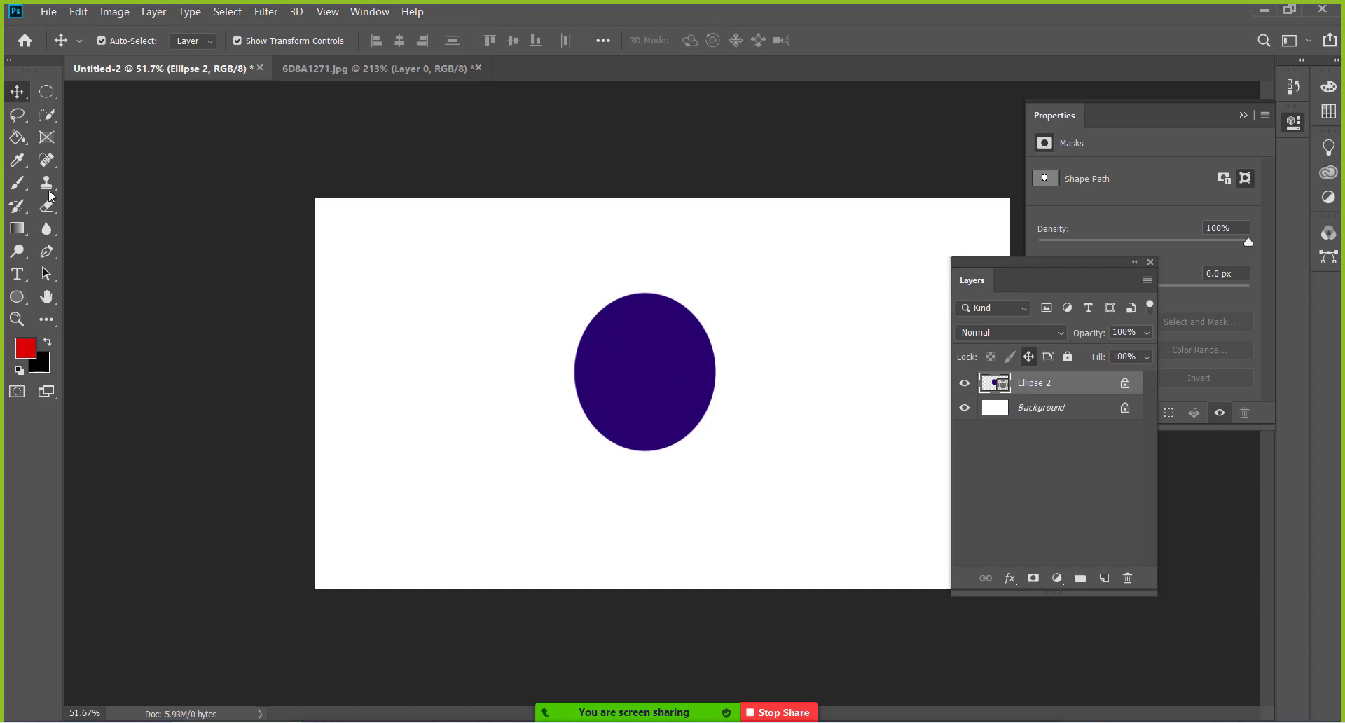
pyautogui.click(18, 182)
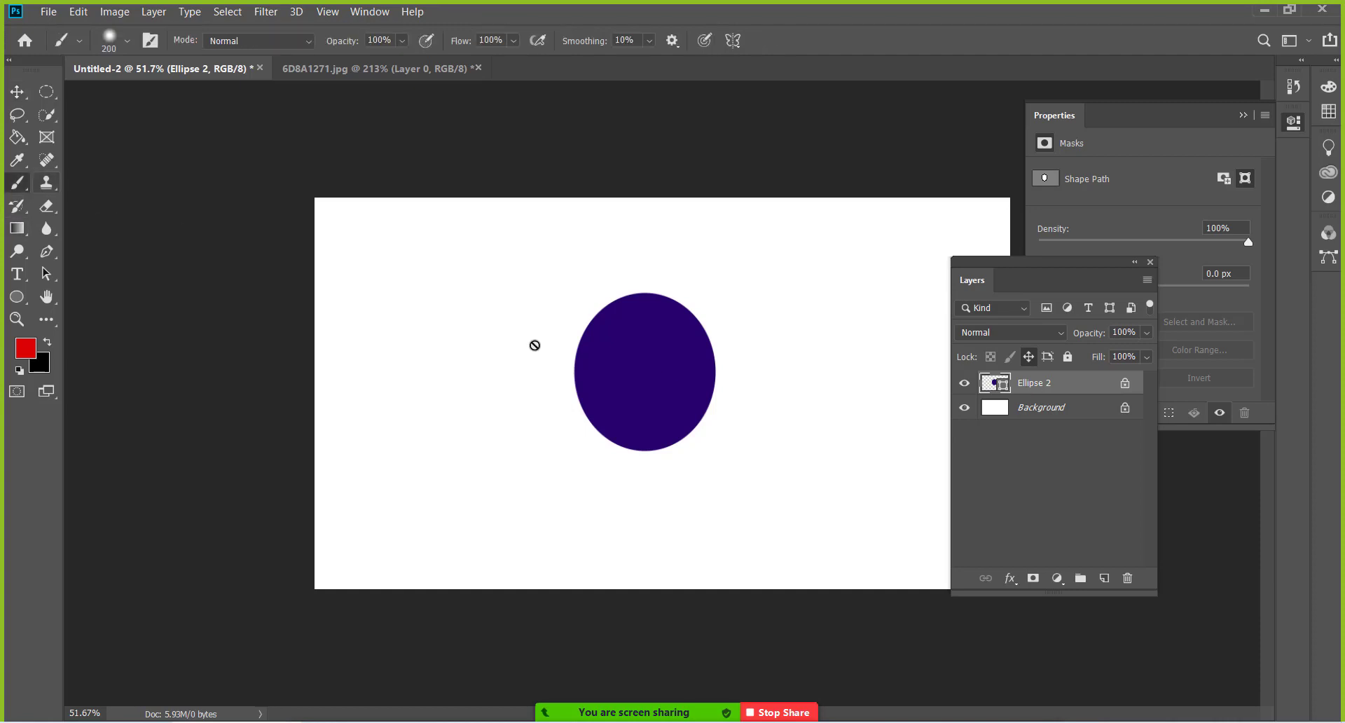
pyautogui.click(698, 412)
pyautogui.click(708, 291)
pyautogui.click(654, 340)
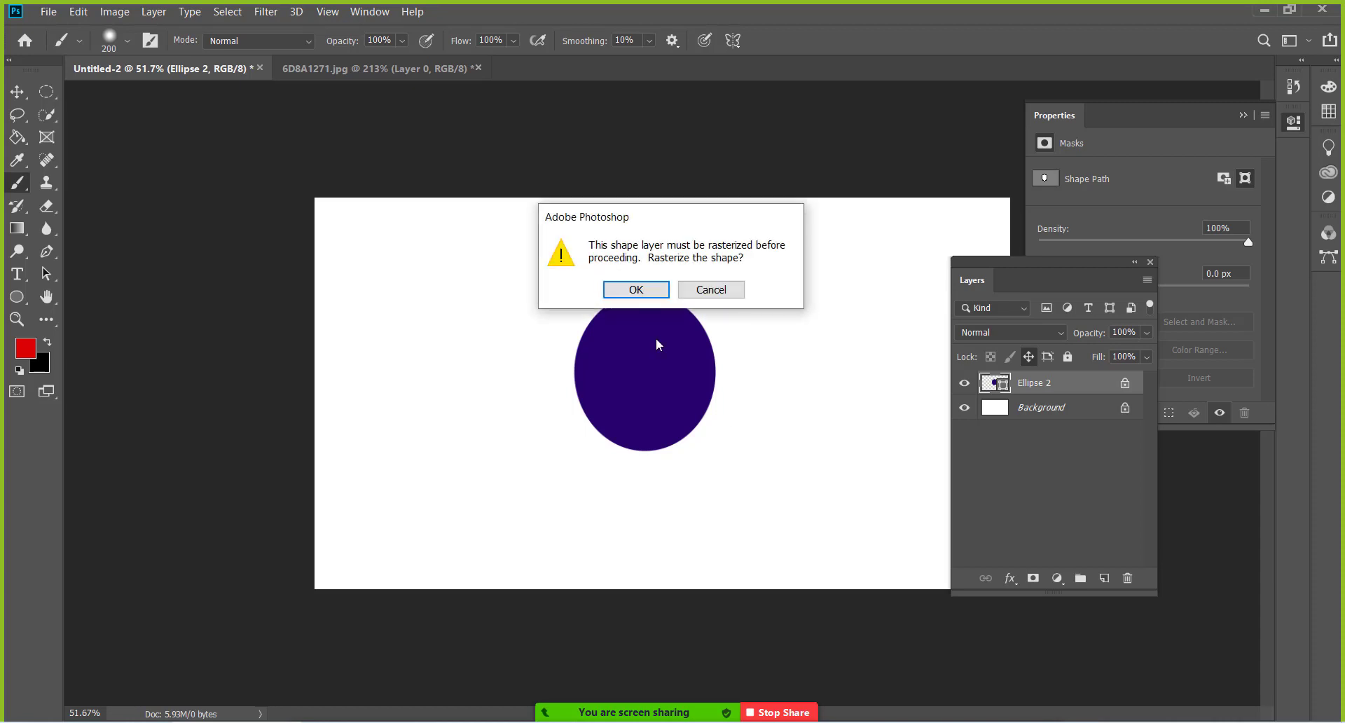
pyautogui.click(711, 290)
pyautogui.click(114, 12)
pyautogui.moveTo(140, 54)
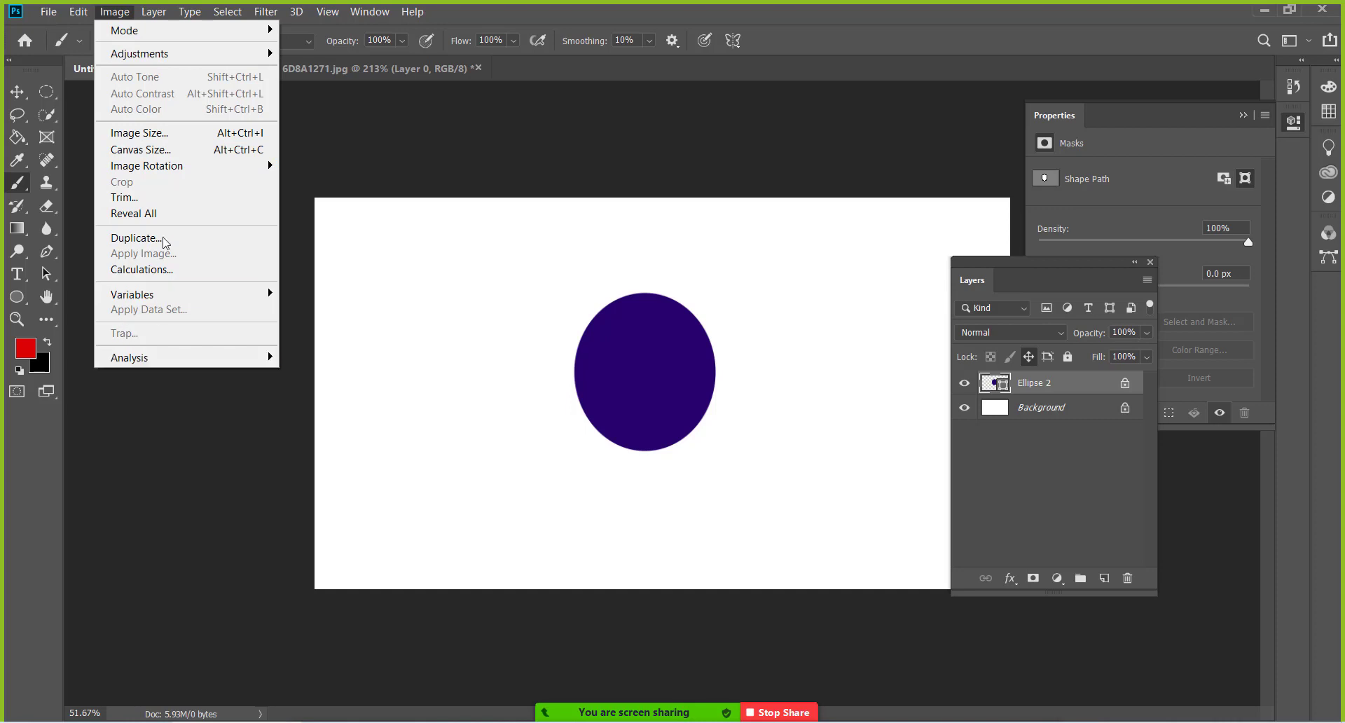
pyautogui.click(412, 12)
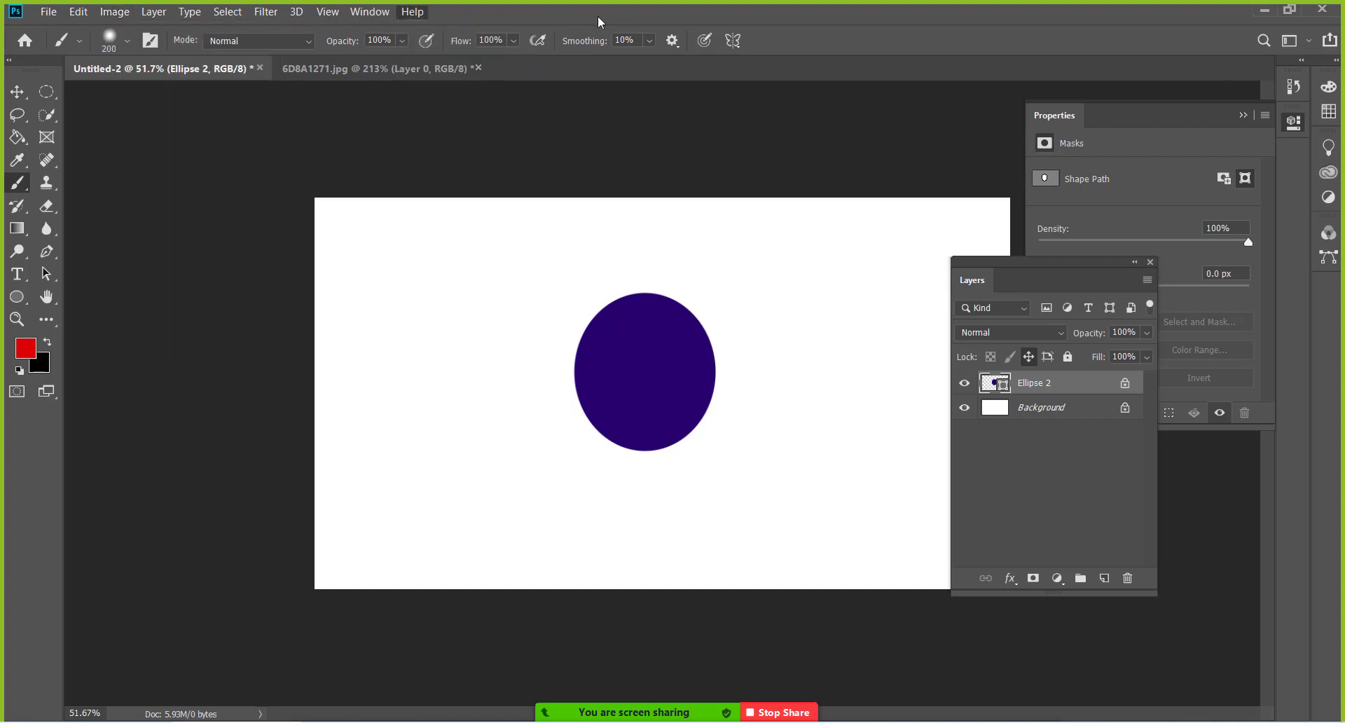
pyautogui.click(675, 361)
pyautogui.click(714, 288)
pyautogui.click(16, 91)
pyautogui.click(651, 347)
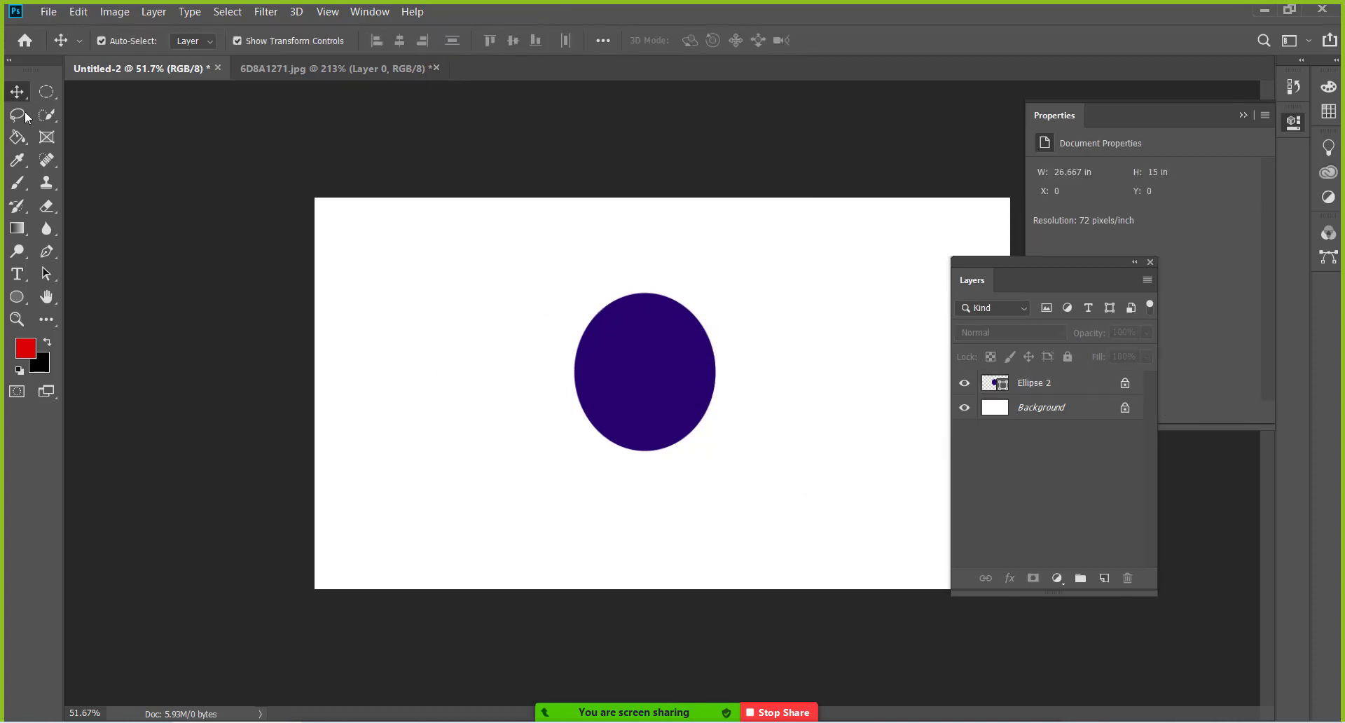
# Step: Draw an oval marquee, dismiss the no-layer-selected warning, and deselect the oval
pyautogui.click(43, 94)
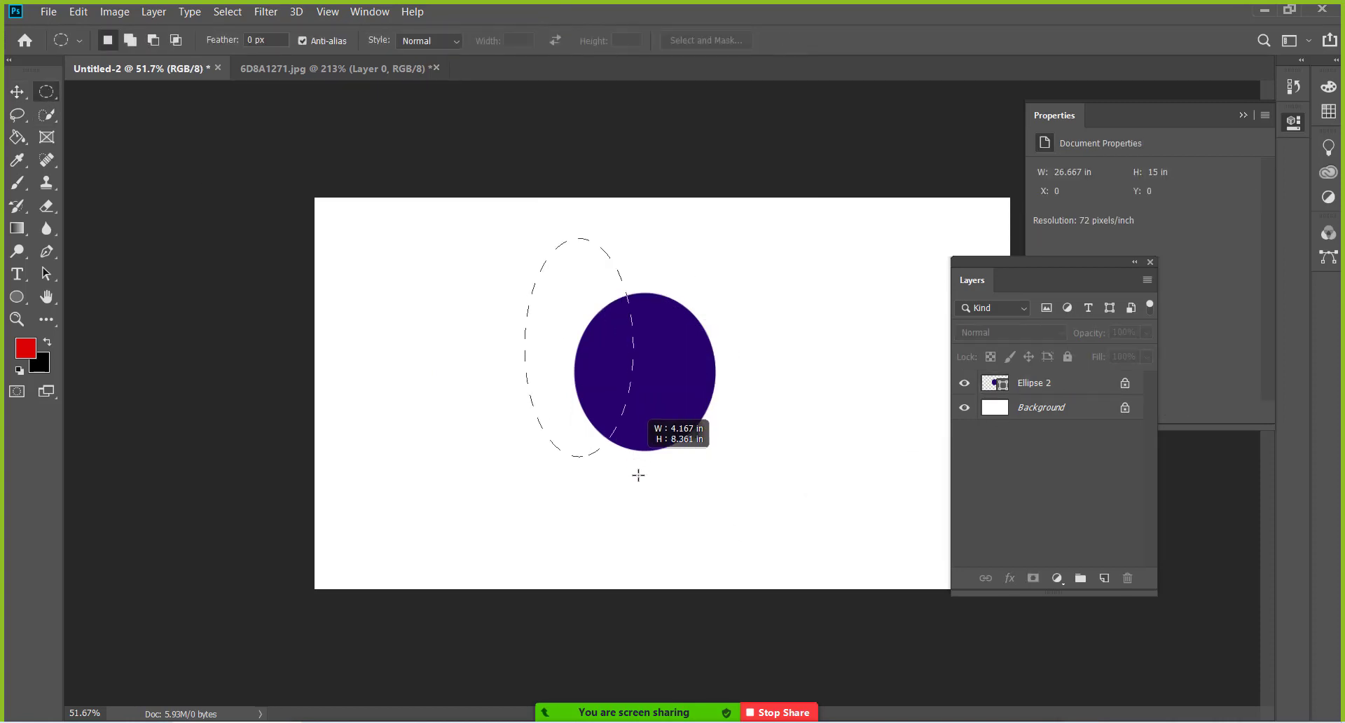
pyautogui.moveTo(524, 239); pyautogui.dragTo(650, 494)
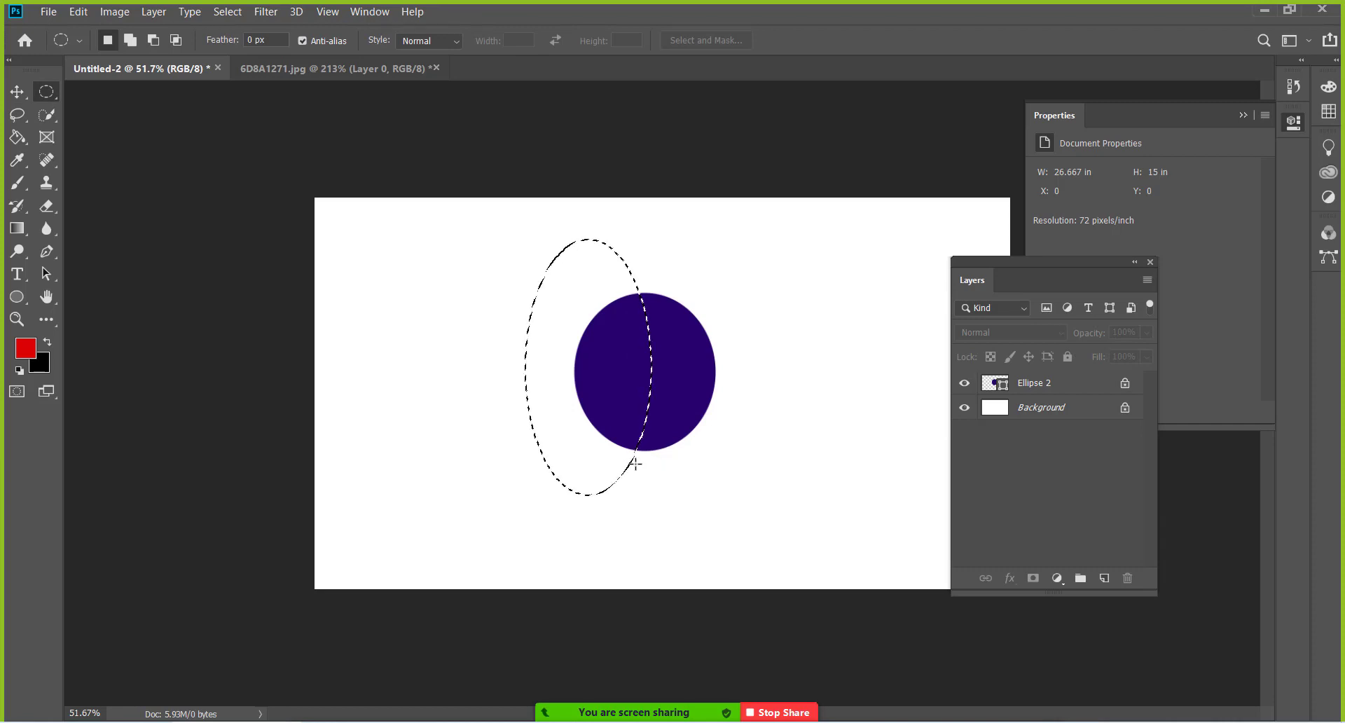
pyautogui.press('v')
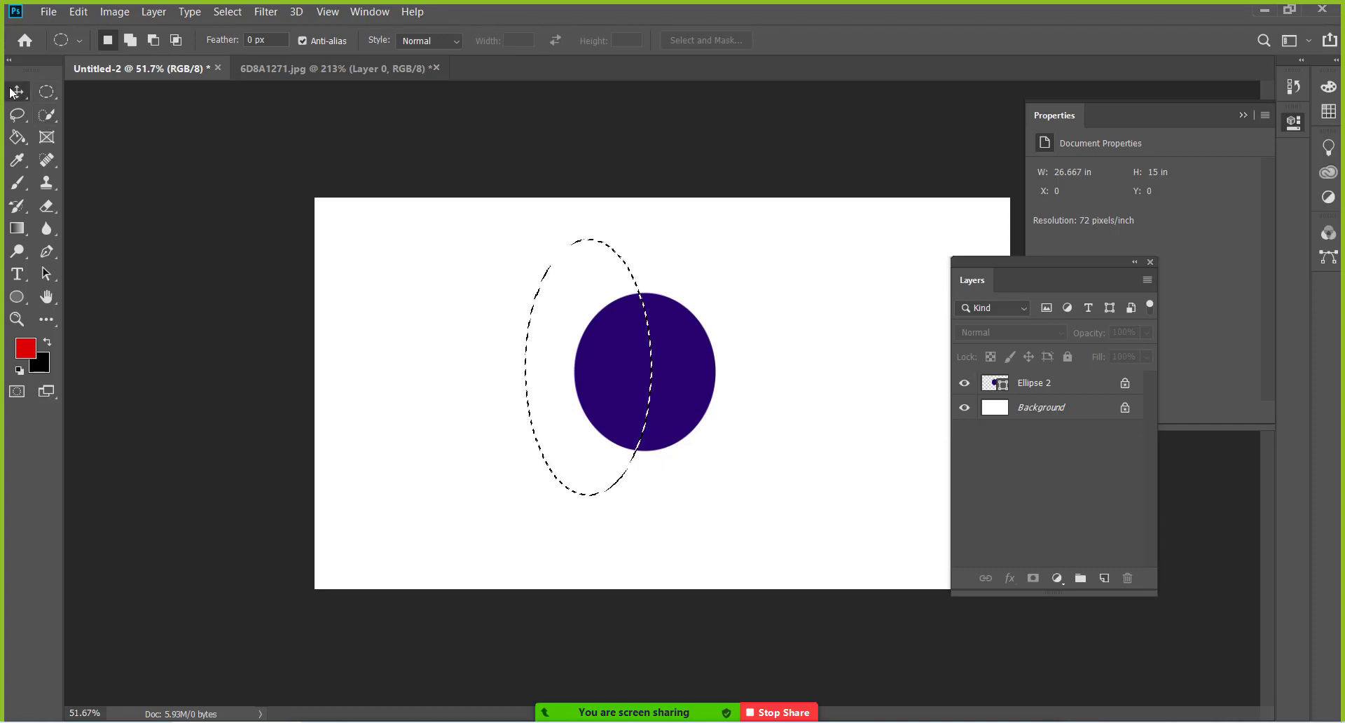
pyautogui.click(527, 280)
pyautogui.click(665, 288)
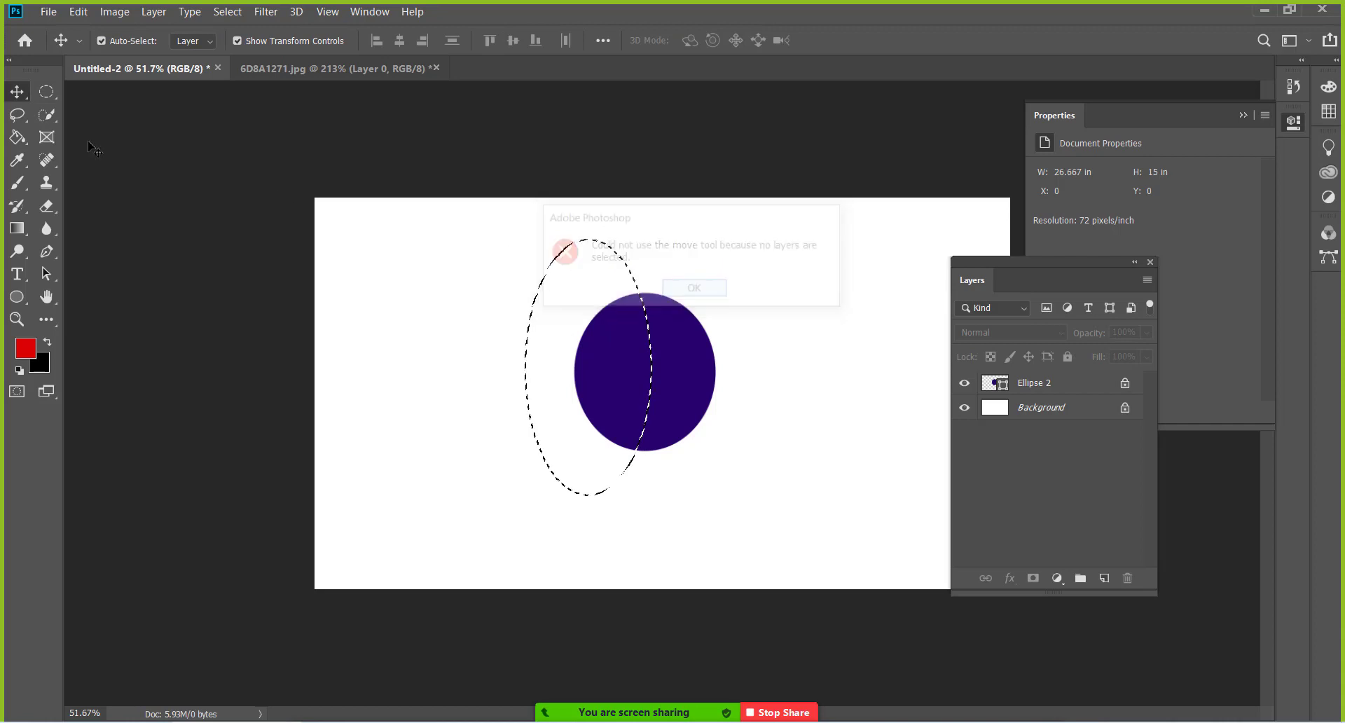
pyautogui.click(53, 93)
pyautogui.rightClick(578, 379)
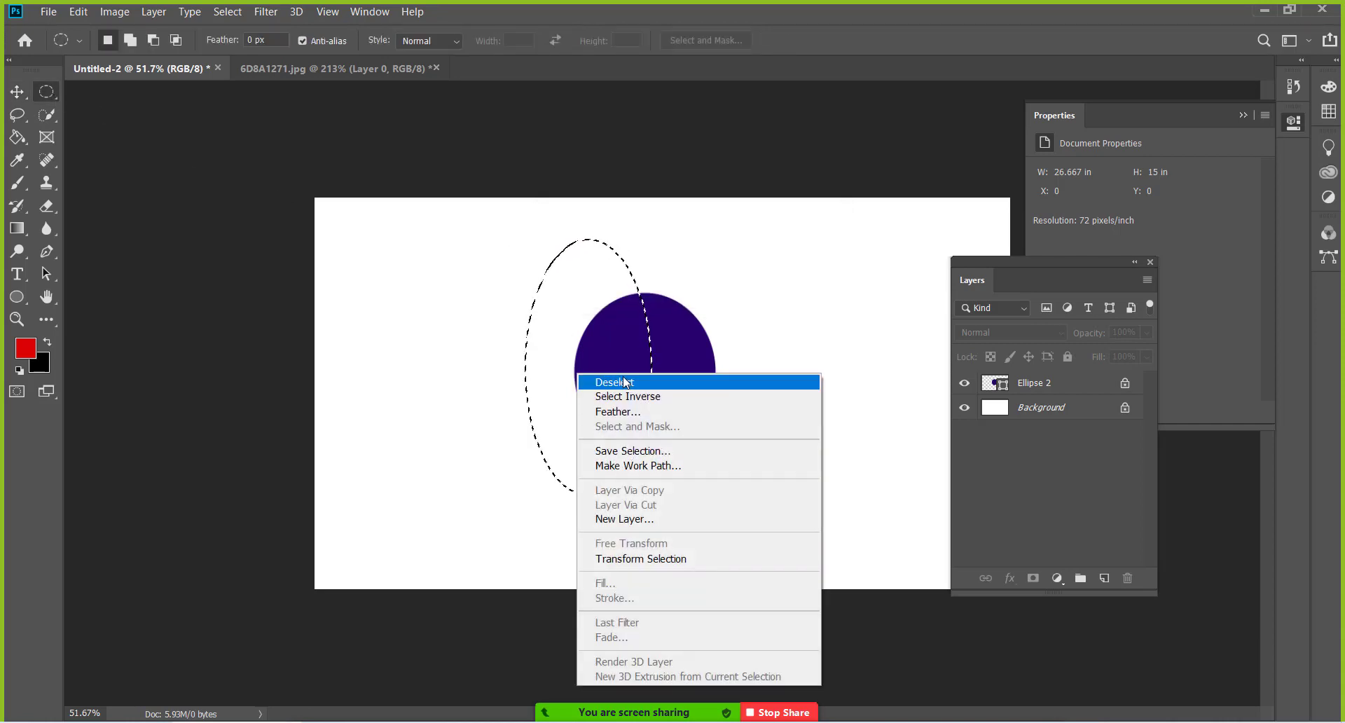
pyautogui.click(622, 379)
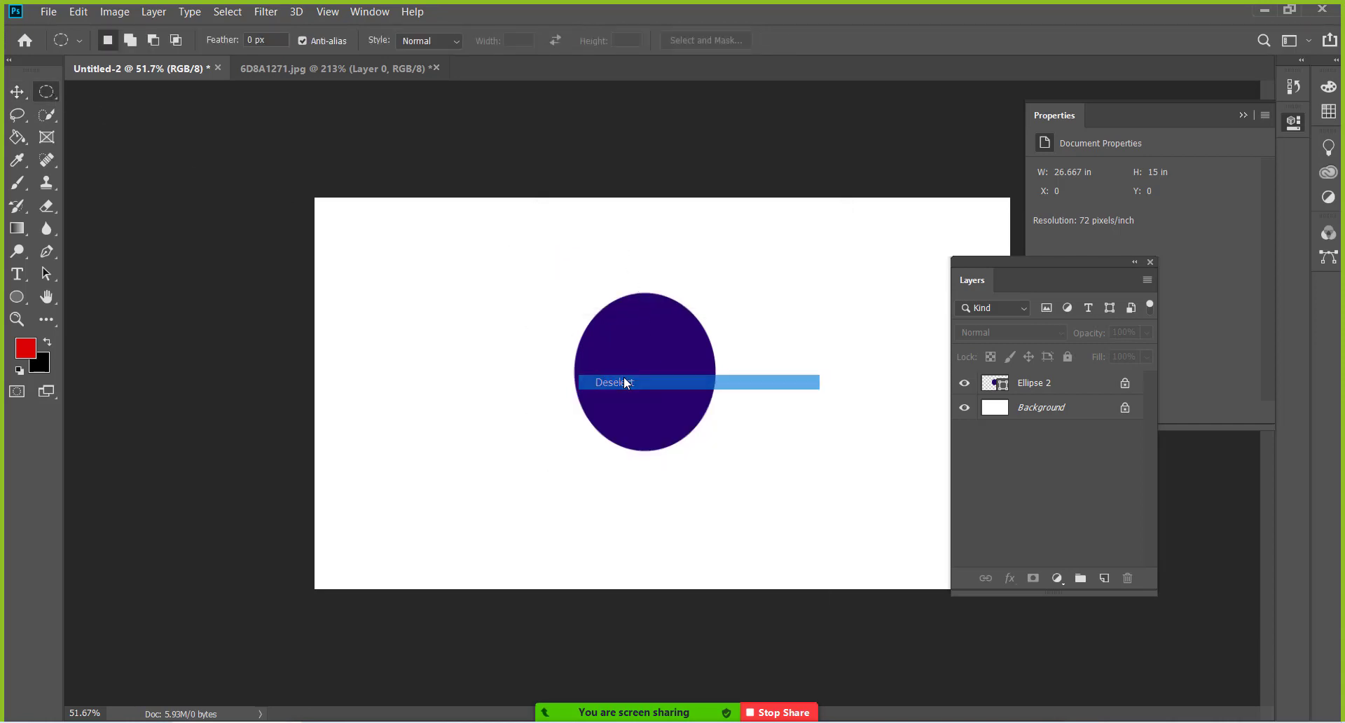
# Step: Select Ellipse 2 and open the Color and Swatches panel
pyautogui.click(1061, 382)
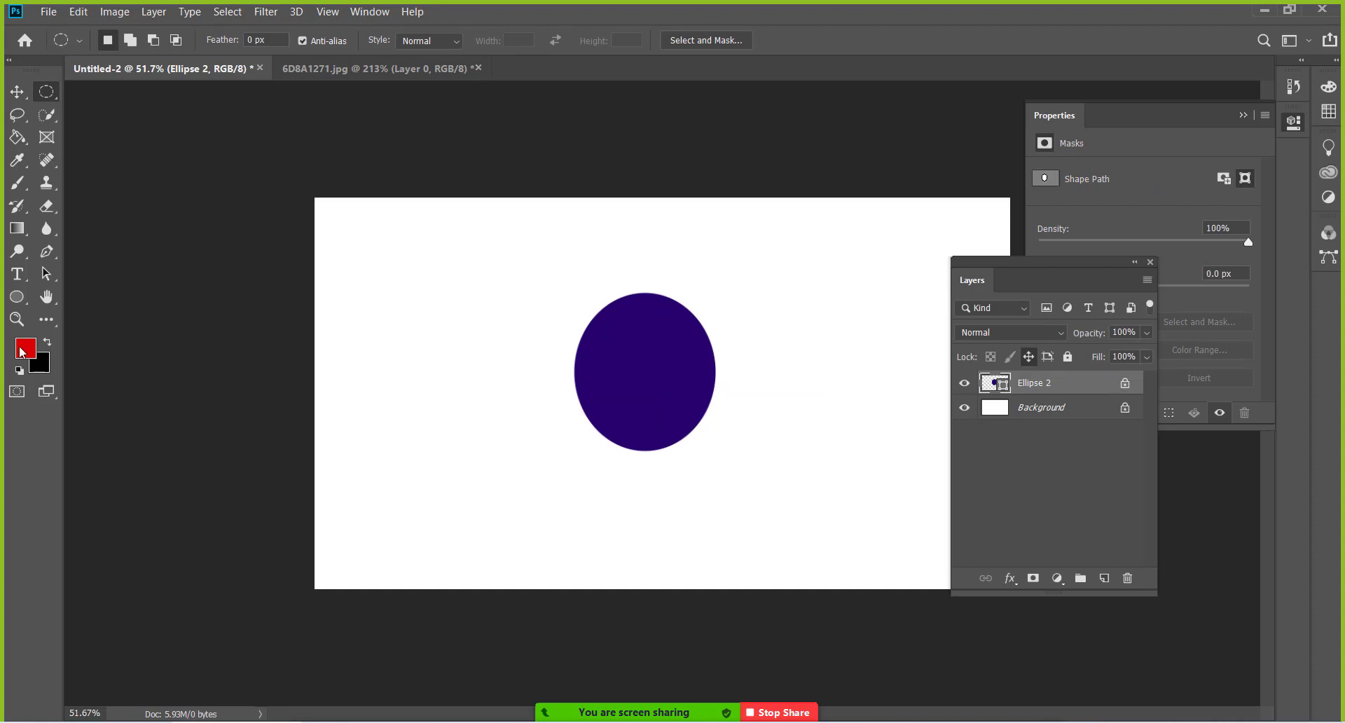
pyautogui.click(1329, 86)
pyautogui.moveTo(1246, 119); pyautogui.dragTo(1262, 110)
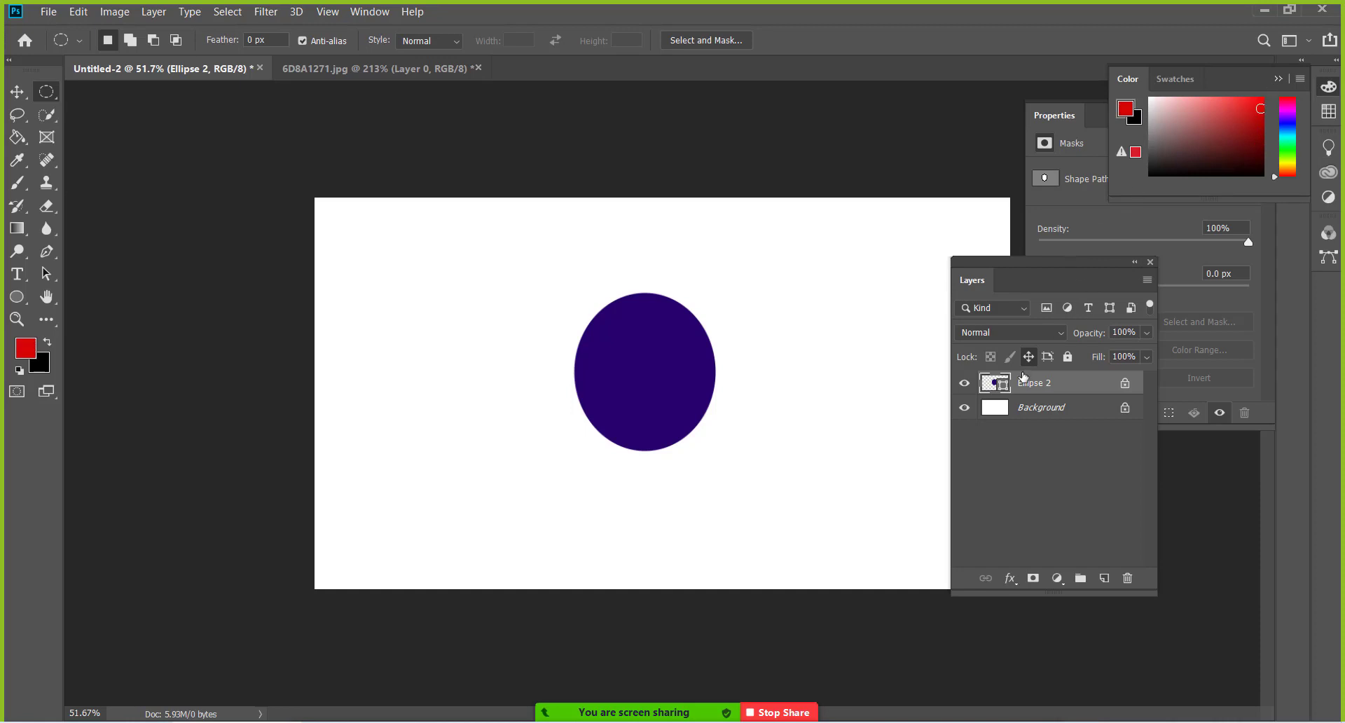
# Step: Recolour the Ellipse 2 fill to orange #f87500 in the Color Picker
pyautogui.doubleClick(1006, 389)
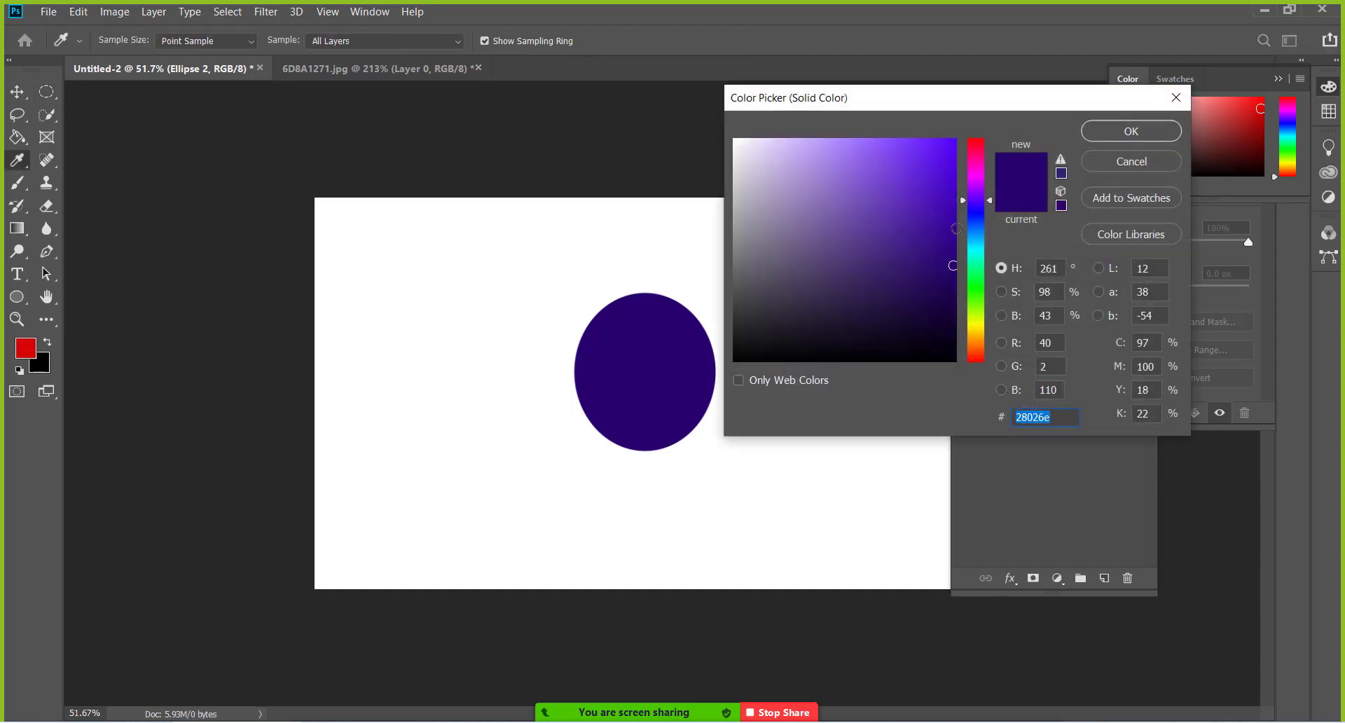
pyautogui.moveTo(975, 201); pyautogui.dragTo(983, 334)
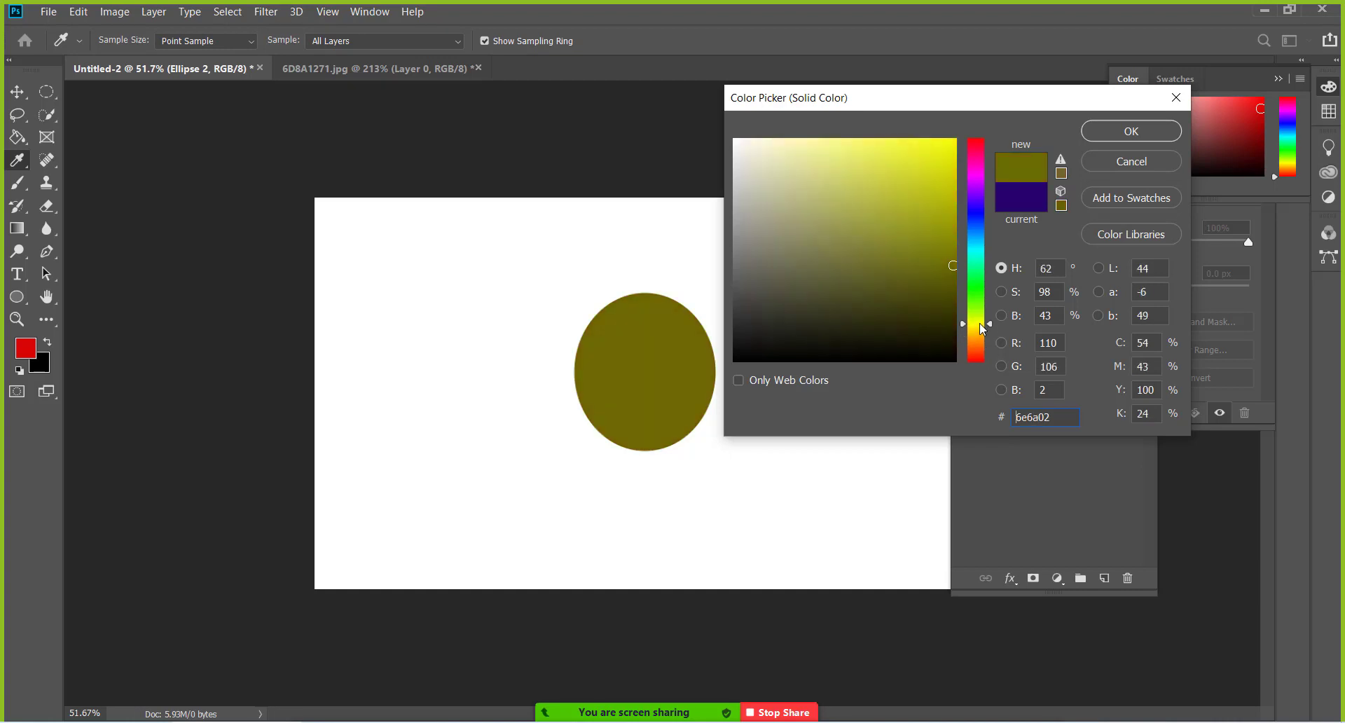
pyautogui.moveTo(987, 343)
pyautogui.mouseDown()
pyautogui.moveTo(987, 321)
pyautogui.moveTo(976, 340)
pyautogui.mouseUp()
pyautogui.click(955, 145)
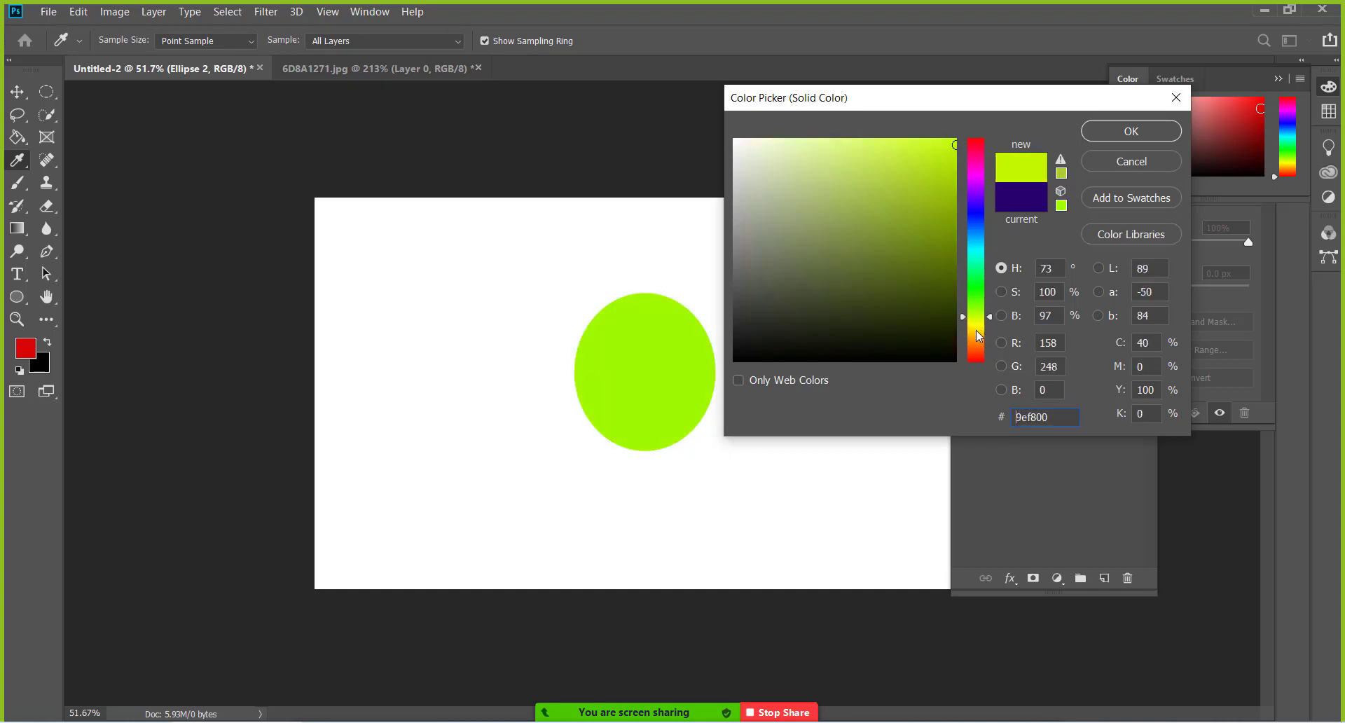
pyautogui.click(976, 345)
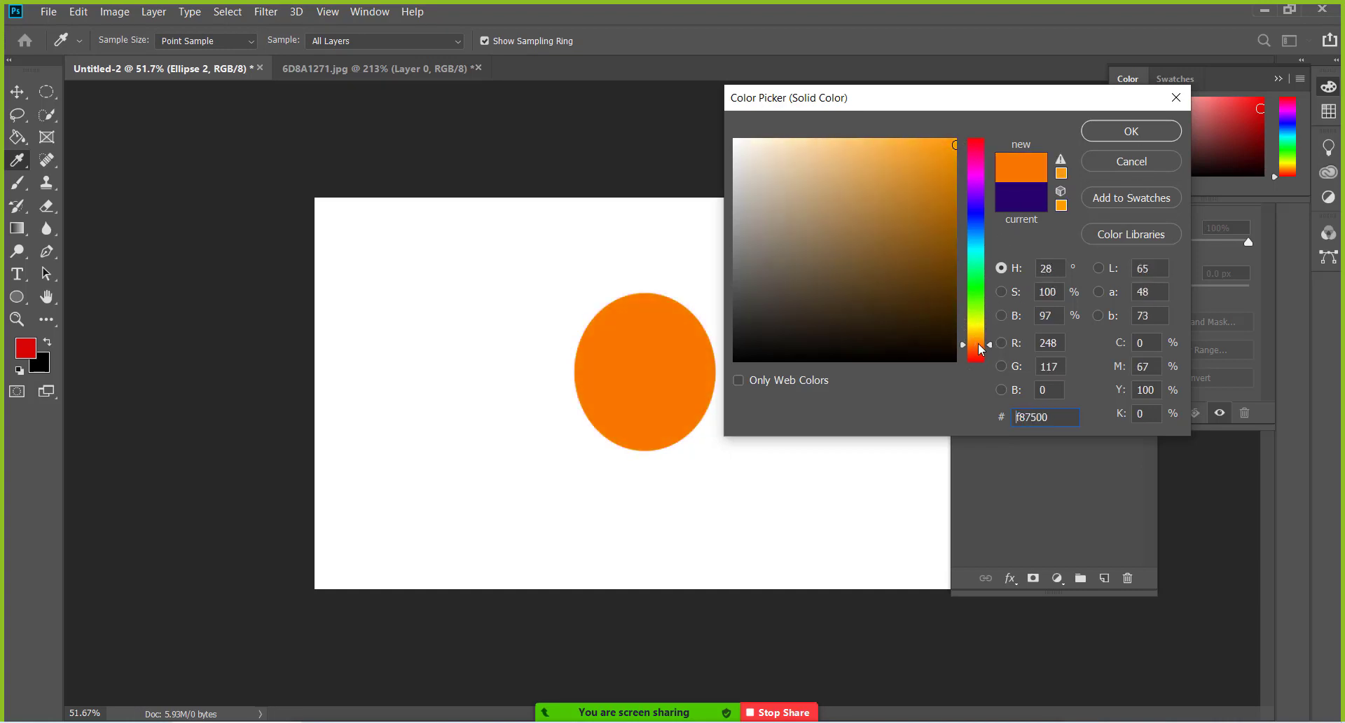
pyautogui.click(1132, 133)
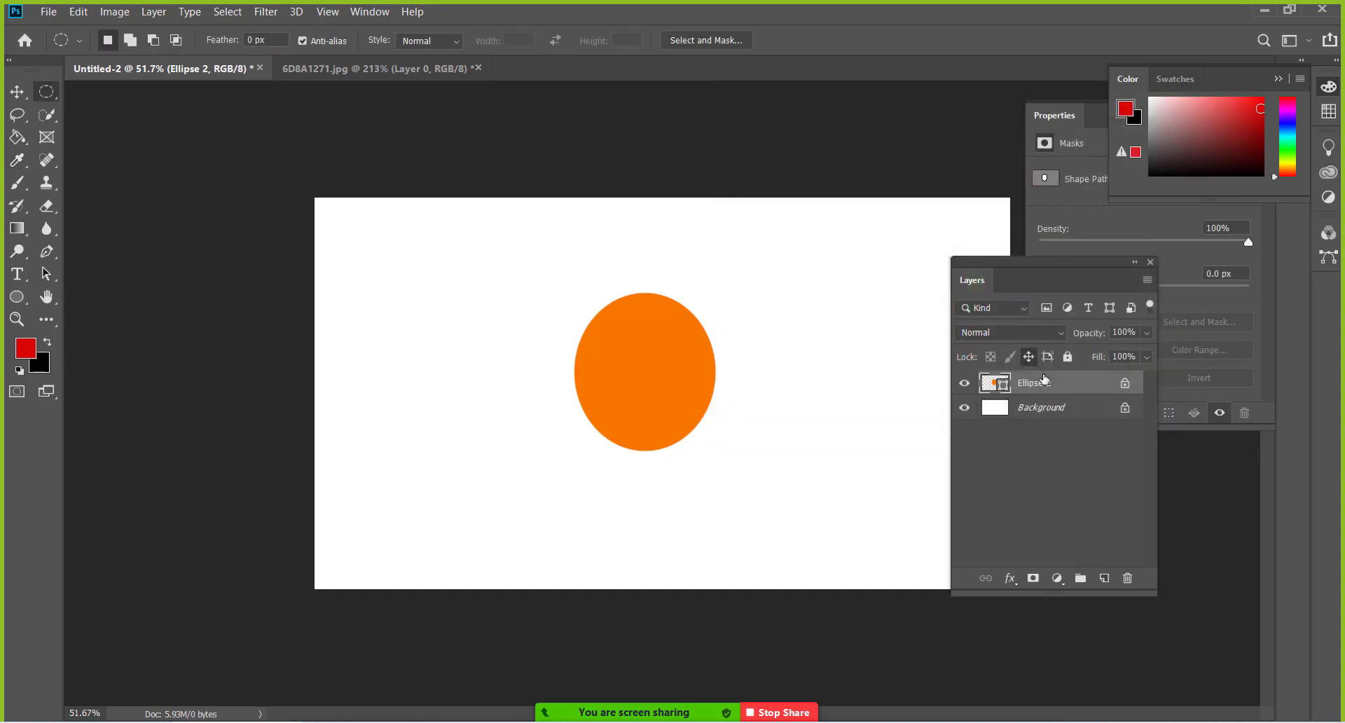
pyautogui.click(16, 91)
# Step: In the deer photo, nudge Layer 0 slightly up and right and lock its position
pyautogui.click(364, 68)
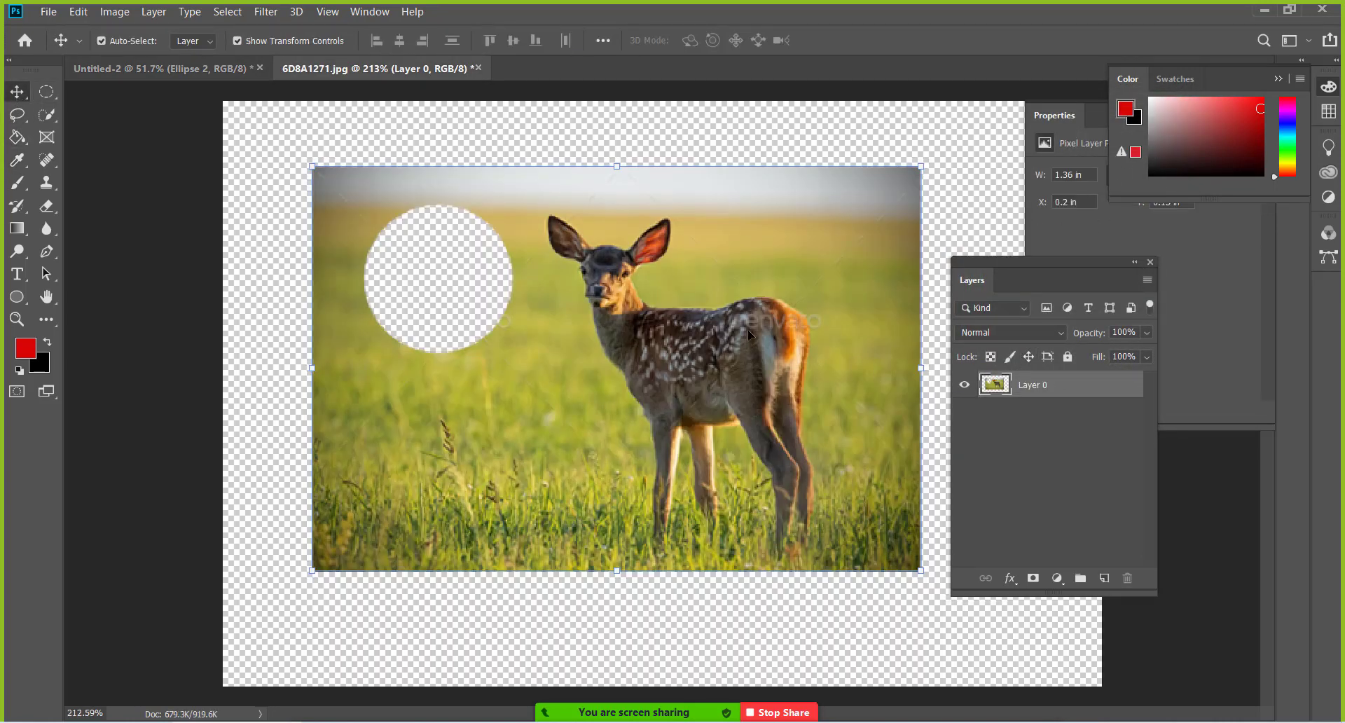
pyautogui.moveTo(748, 335); pyautogui.dragTo(774, 309)
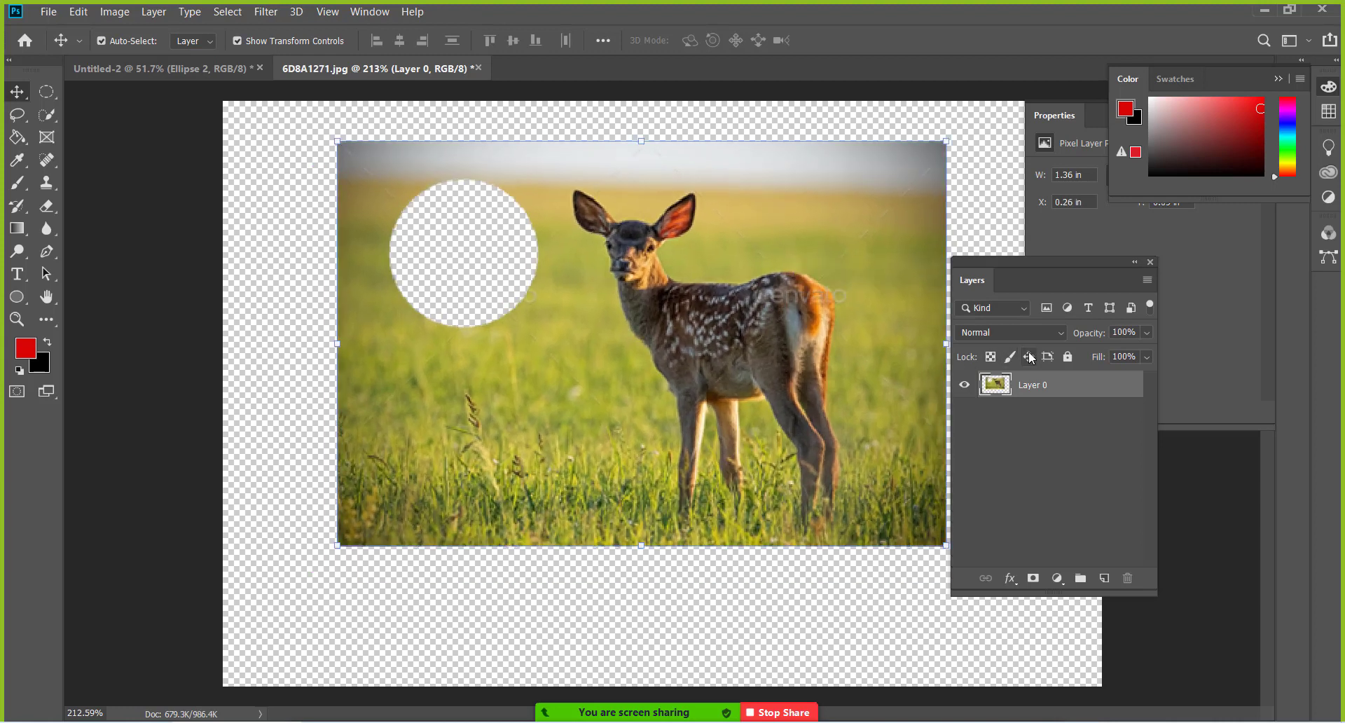
pyautogui.click(1030, 357)
pyautogui.click(743, 347)
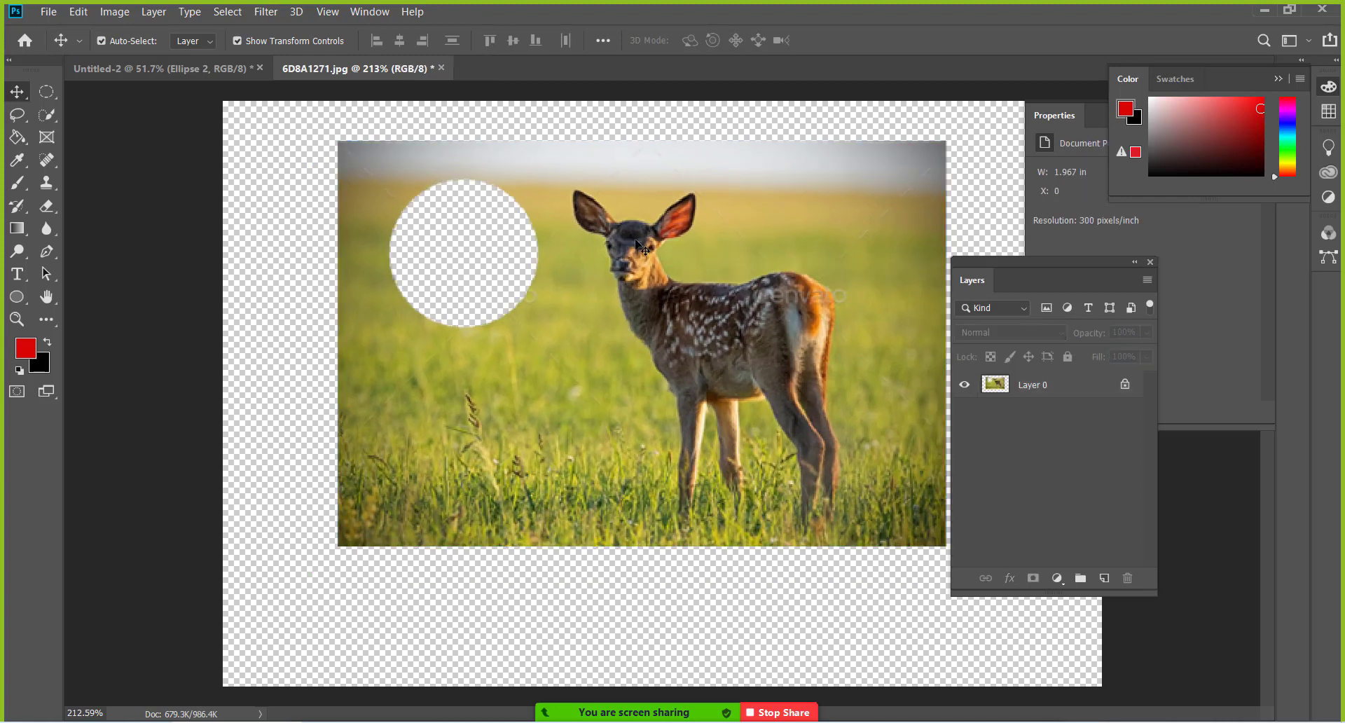
pyautogui.click(1046, 385)
# Step: Preview Hue/Saturation with lightness -22, saturation +33 and a hue shift, then cancel
pyautogui.click(117, 14)
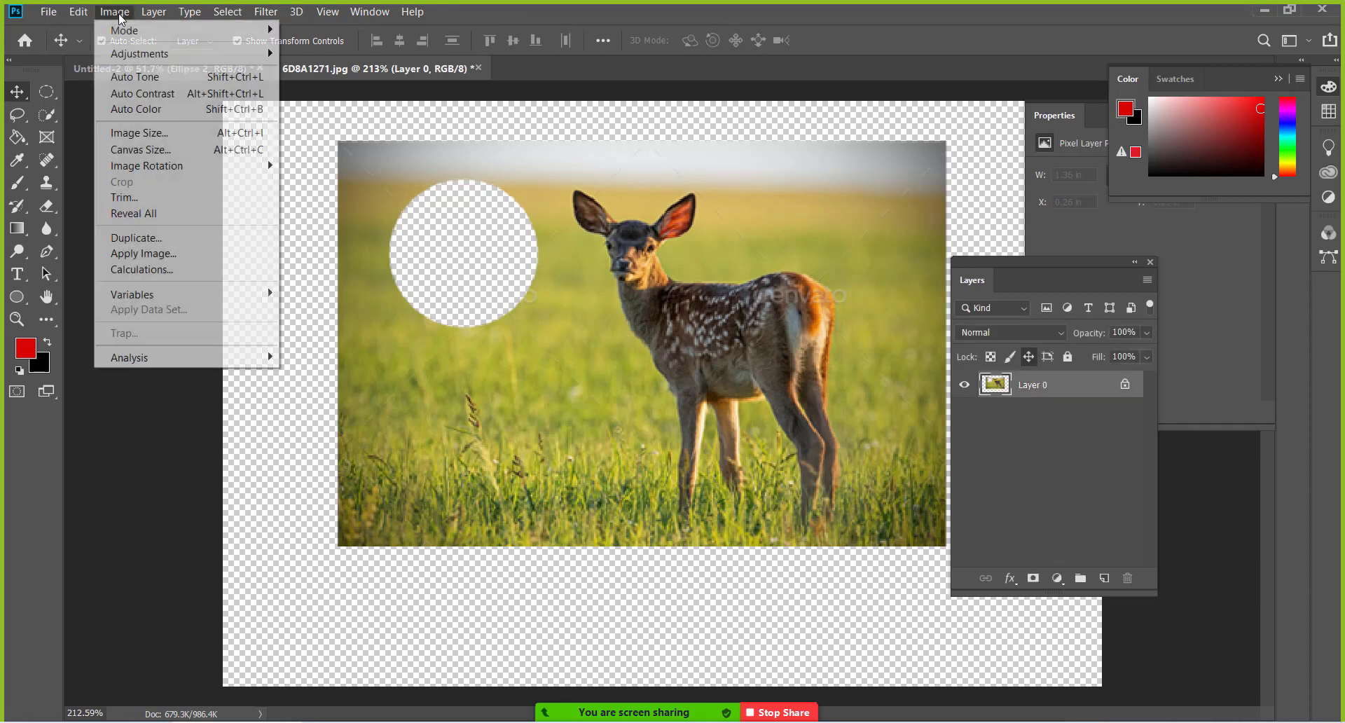
pyautogui.moveTo(140, 53)
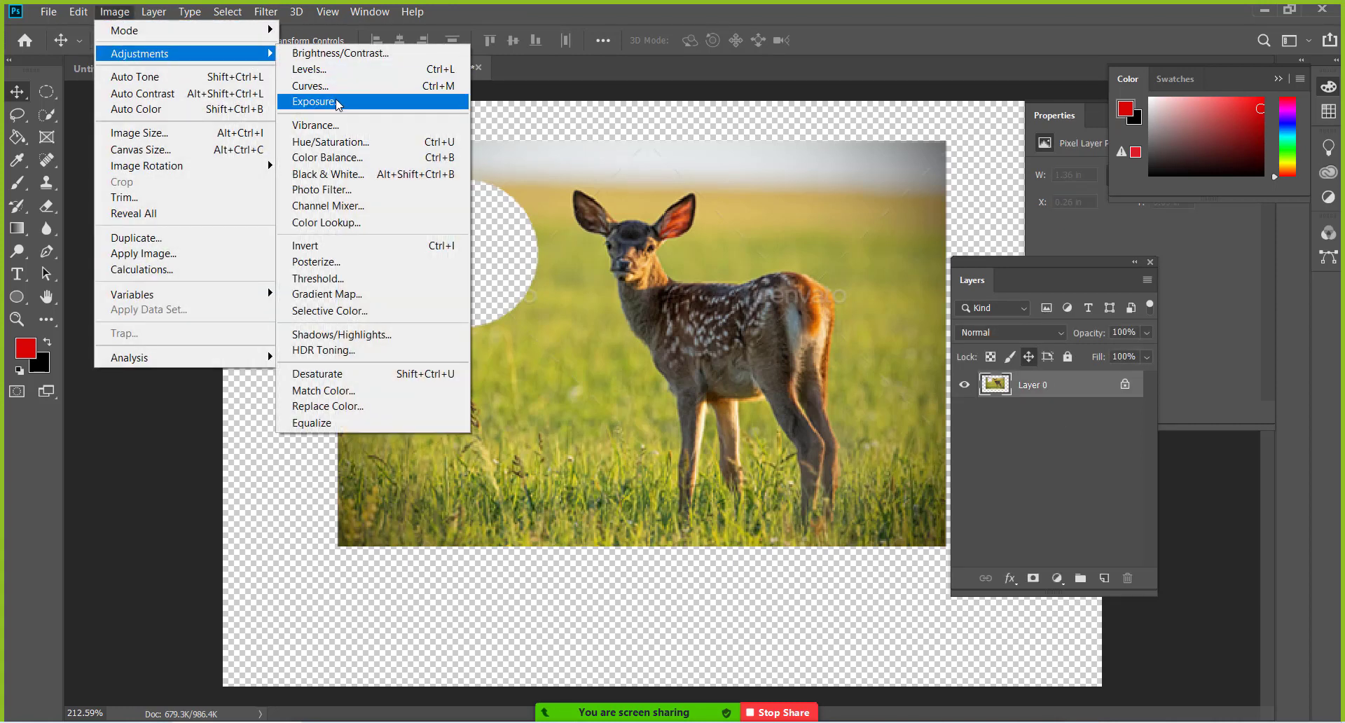
pyautogui.click(339, 143)
pyautogui.moveTo(659, 130); pyautogui.dragTo(1011, 102)
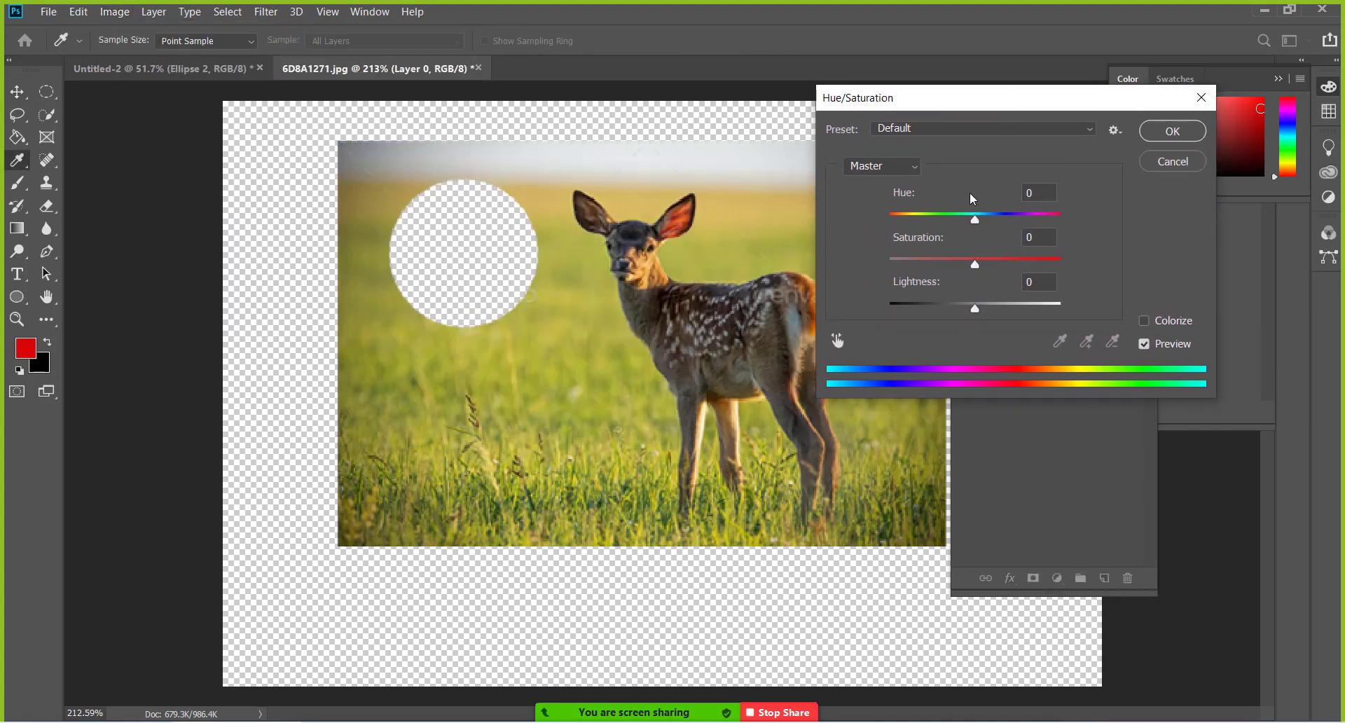
pyautogui.moveTo(975, 310); pyautogui.dragTo(958, 319)
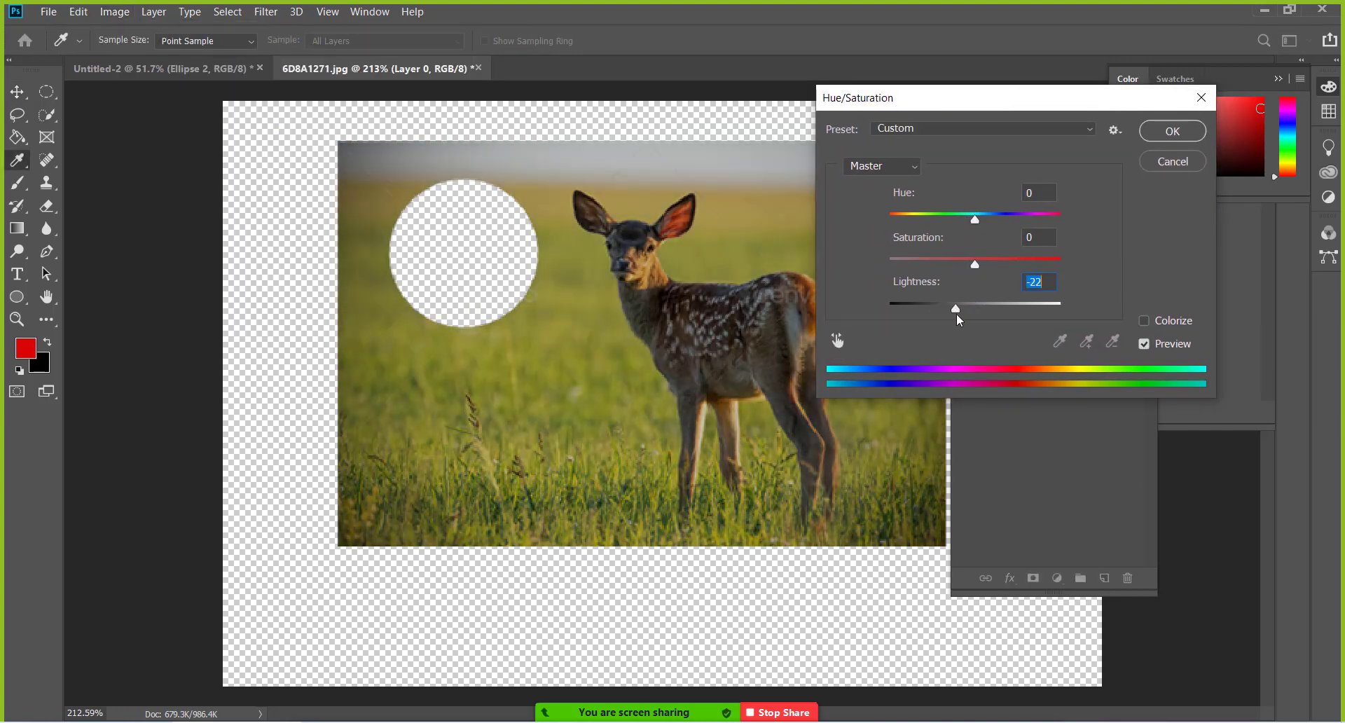
pyautogui.moveTo(975, 264); pyautogui.dragTo(1003, 264)
pyautogui.moveTo(975, 219)
pyautogui.mouseDown()
pyautogui.moveTo(997, 221)
pyautogui.moveTo(955, 222)
pyautogui.moveTo(996, 234)
pyautogui.mouseUp()
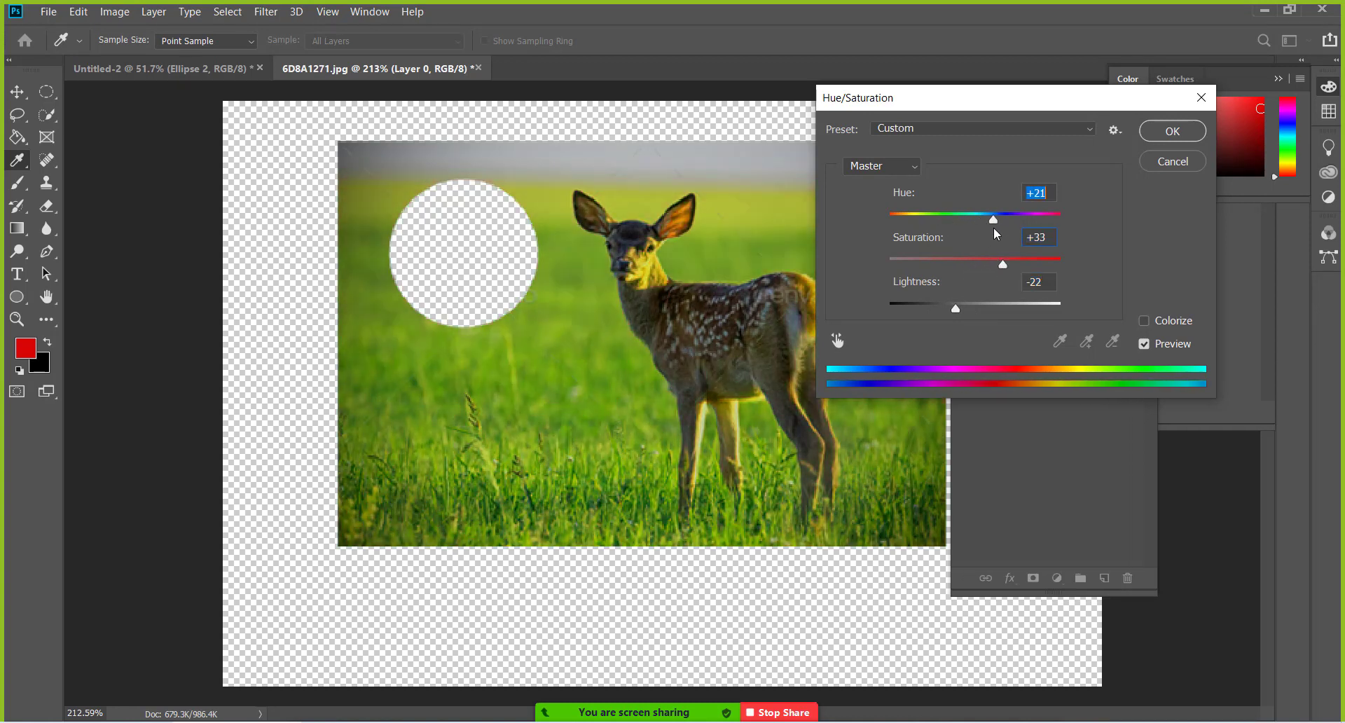
pyautogui.click(1173, 162)
# Step: Select Layer 0, leaving its blending mode at Normal
pyautogui.press('v')
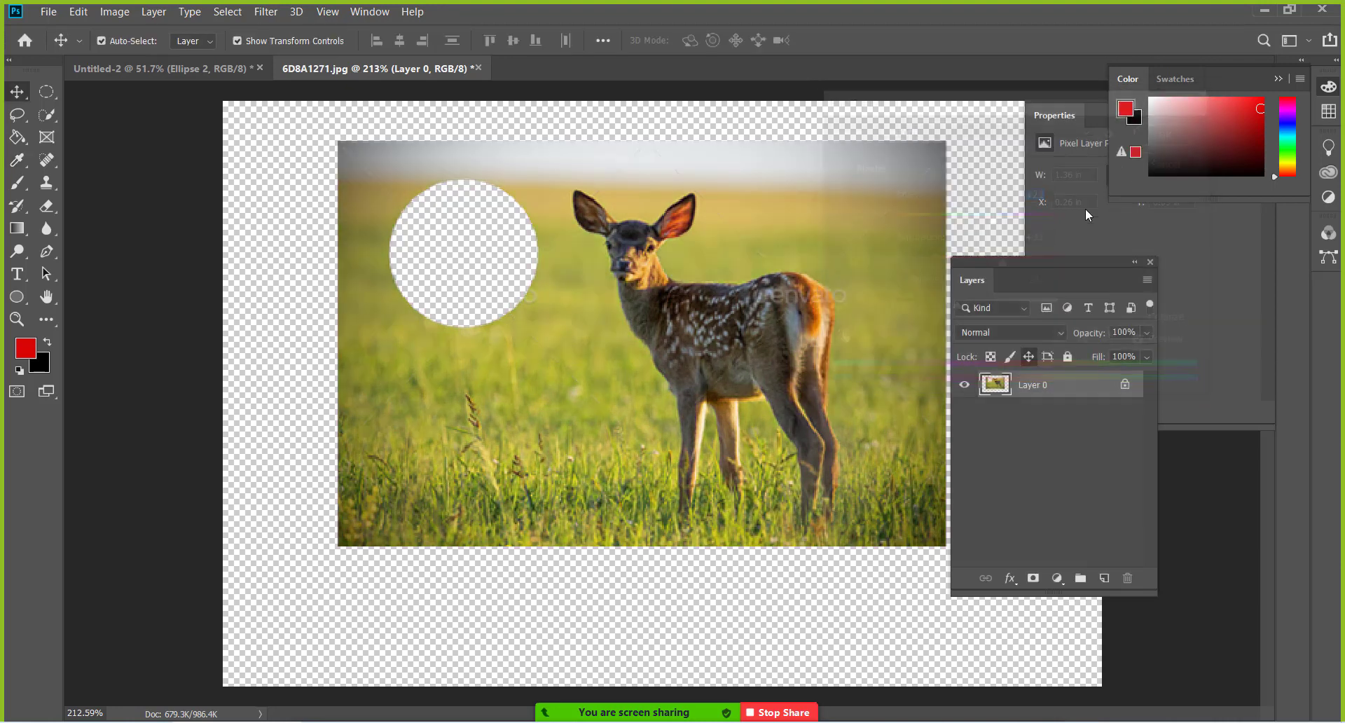
pyautogui.click(622, 246)
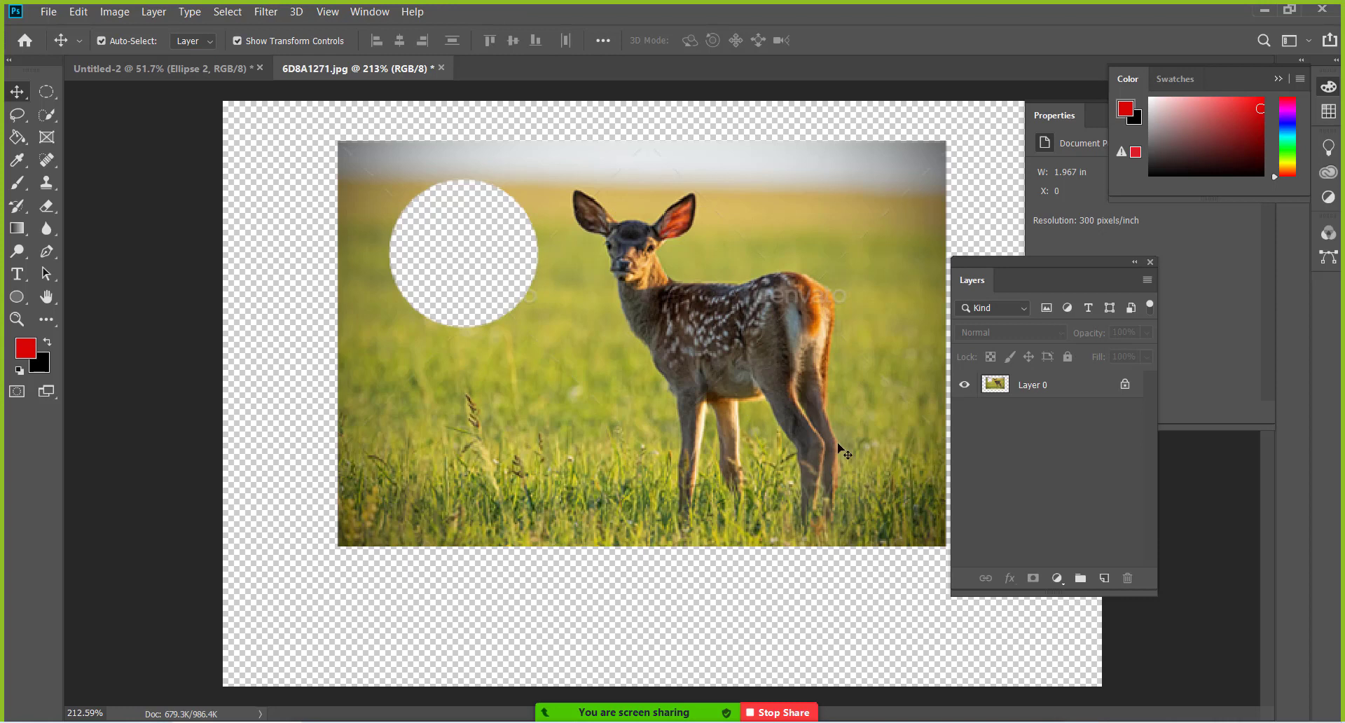
pyautogui.click(1040, 387)
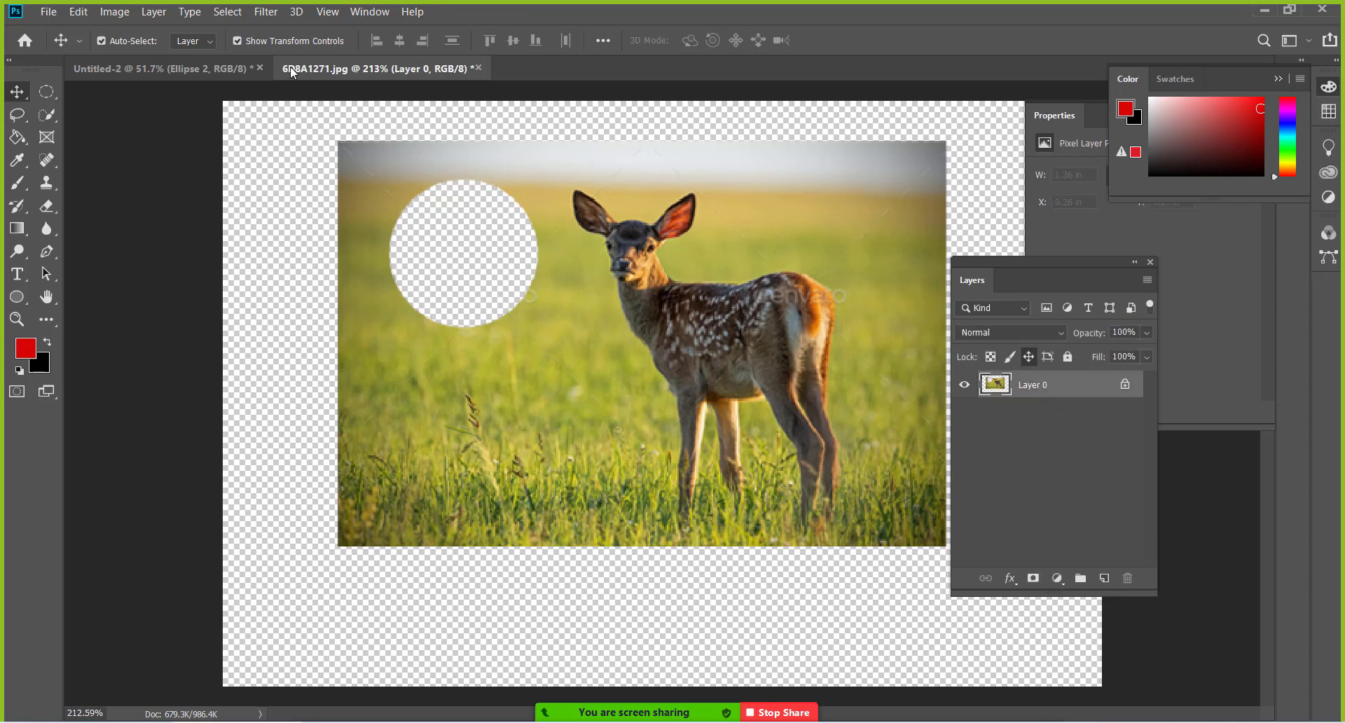
pyautogui.click(1044, 335)
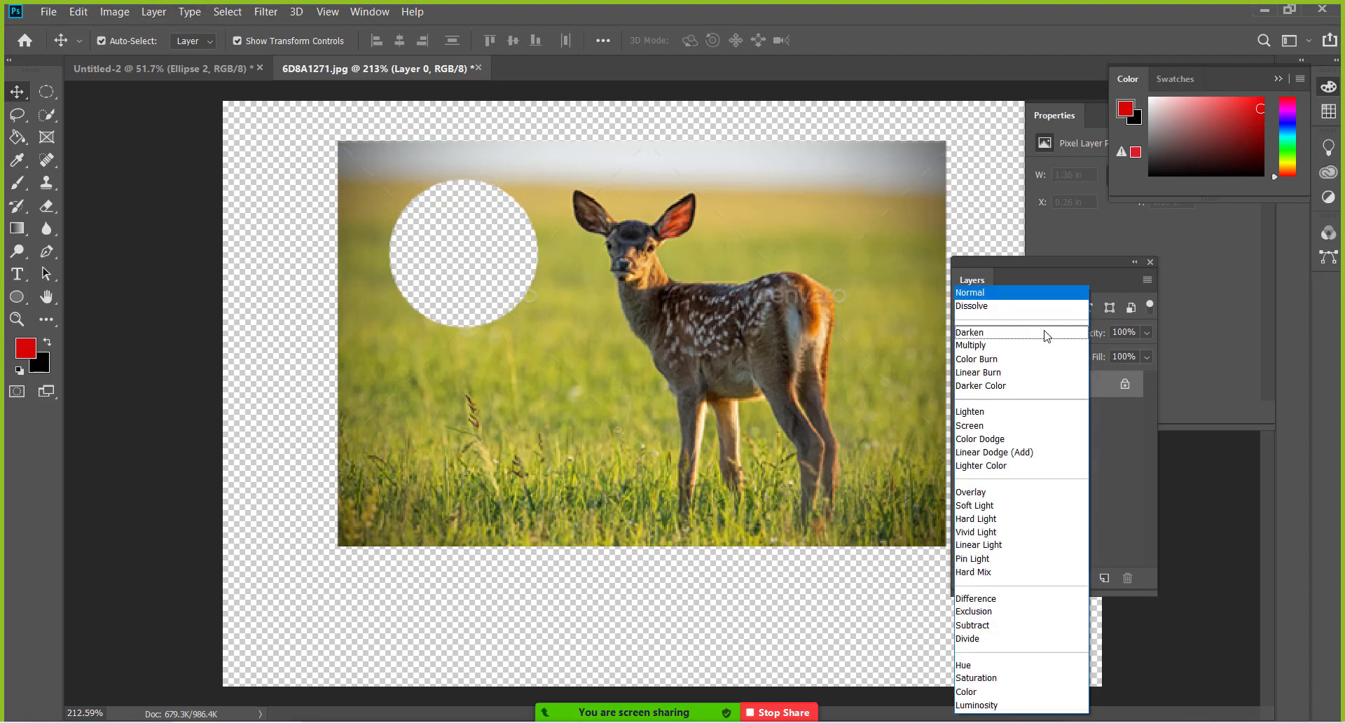
pyautogui.click(1121, 434)
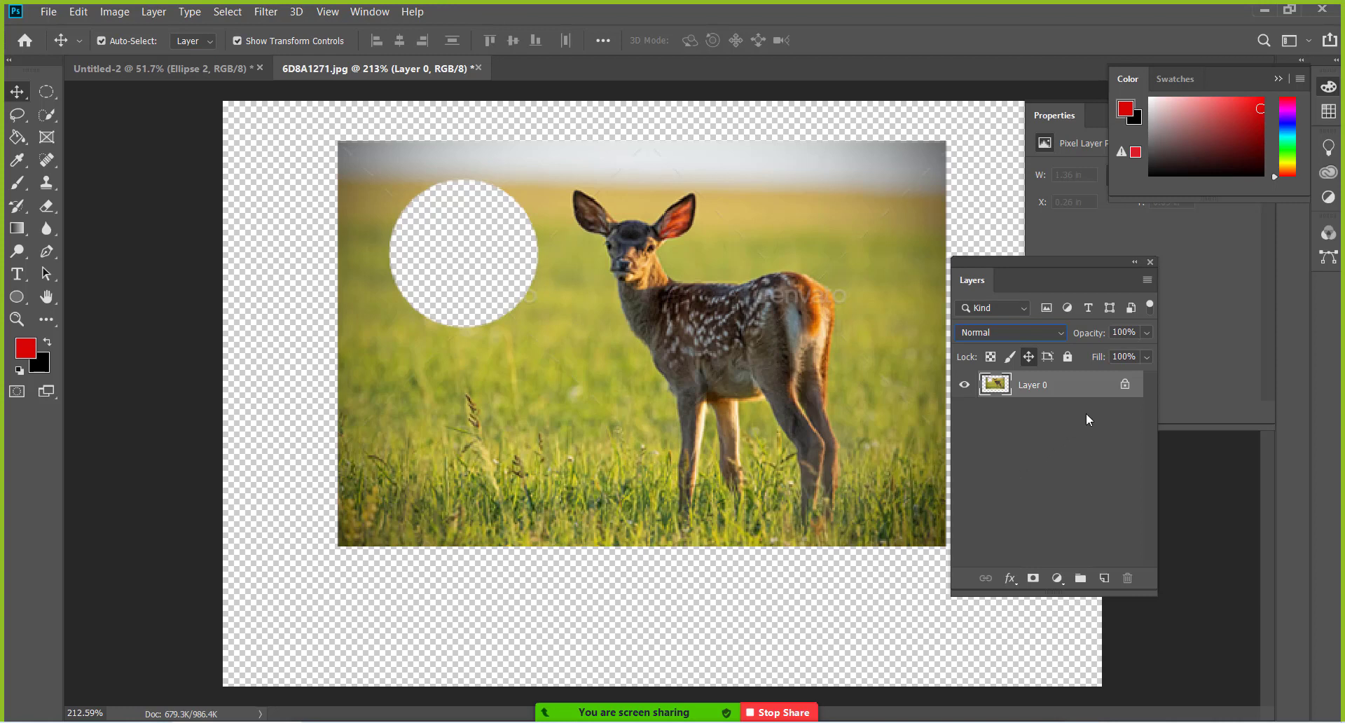
# Step: Toggle Layer 0's Lock All off and back on, then deselect the layer
pyautogui.click(1067, 357)
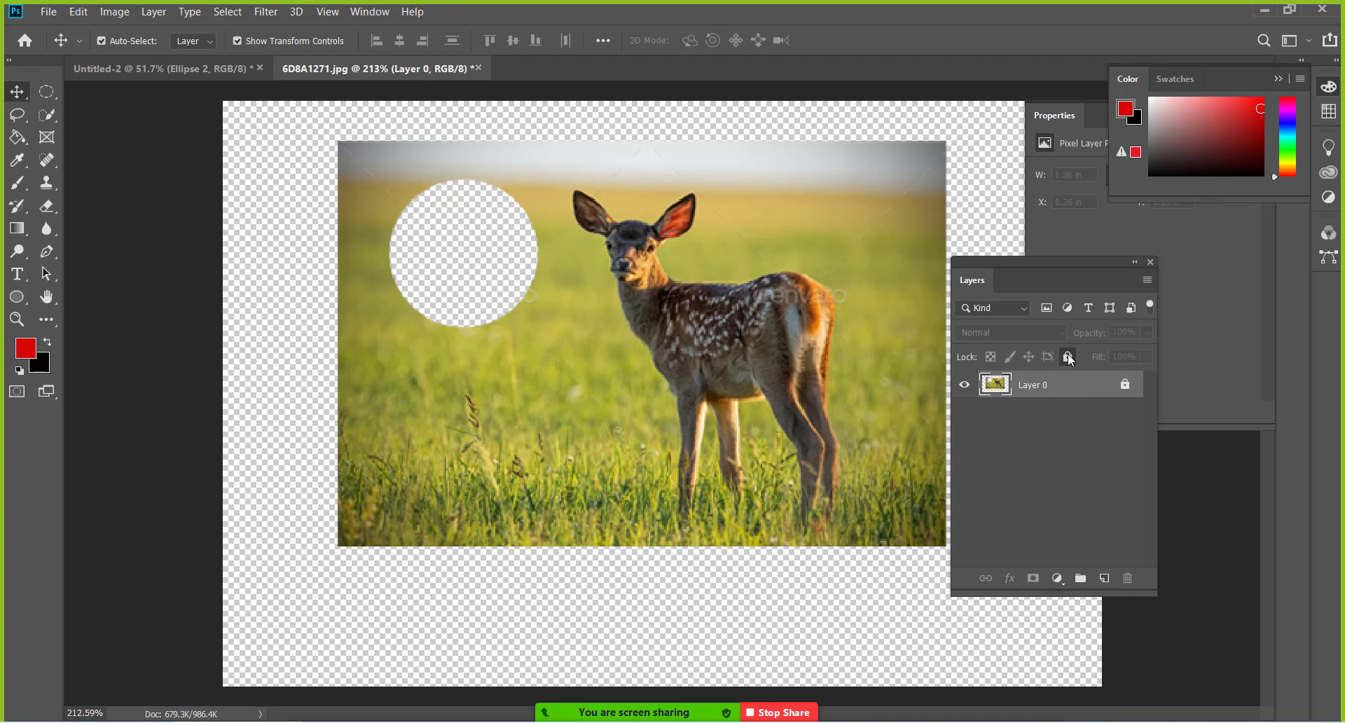
pyautogui.click(1069, 358)
pyautogui.click(1068, 358)
pyautogui.click(774, 330)
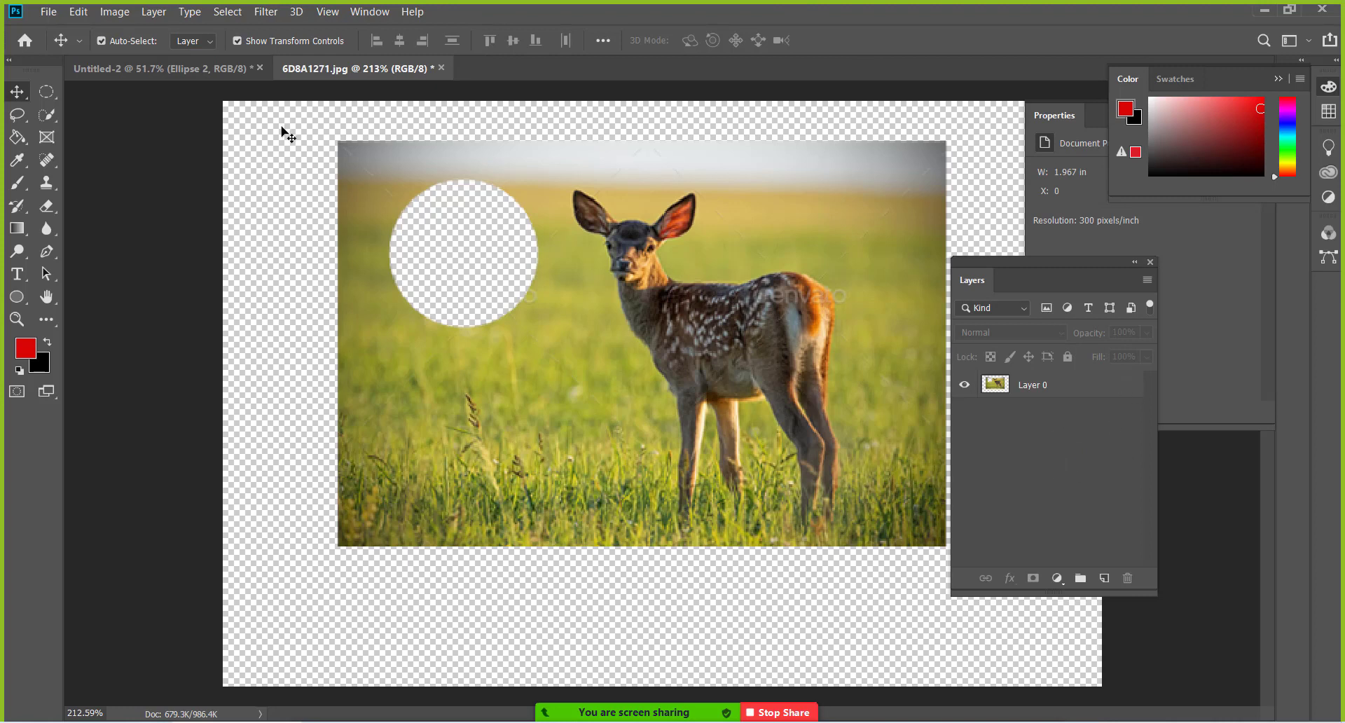
# Step: In Untitled-2, unlock Ellipse 2 and delete the orange ellipse
pyautogui.click(214, 73)
pyautogui.click(684, 381)
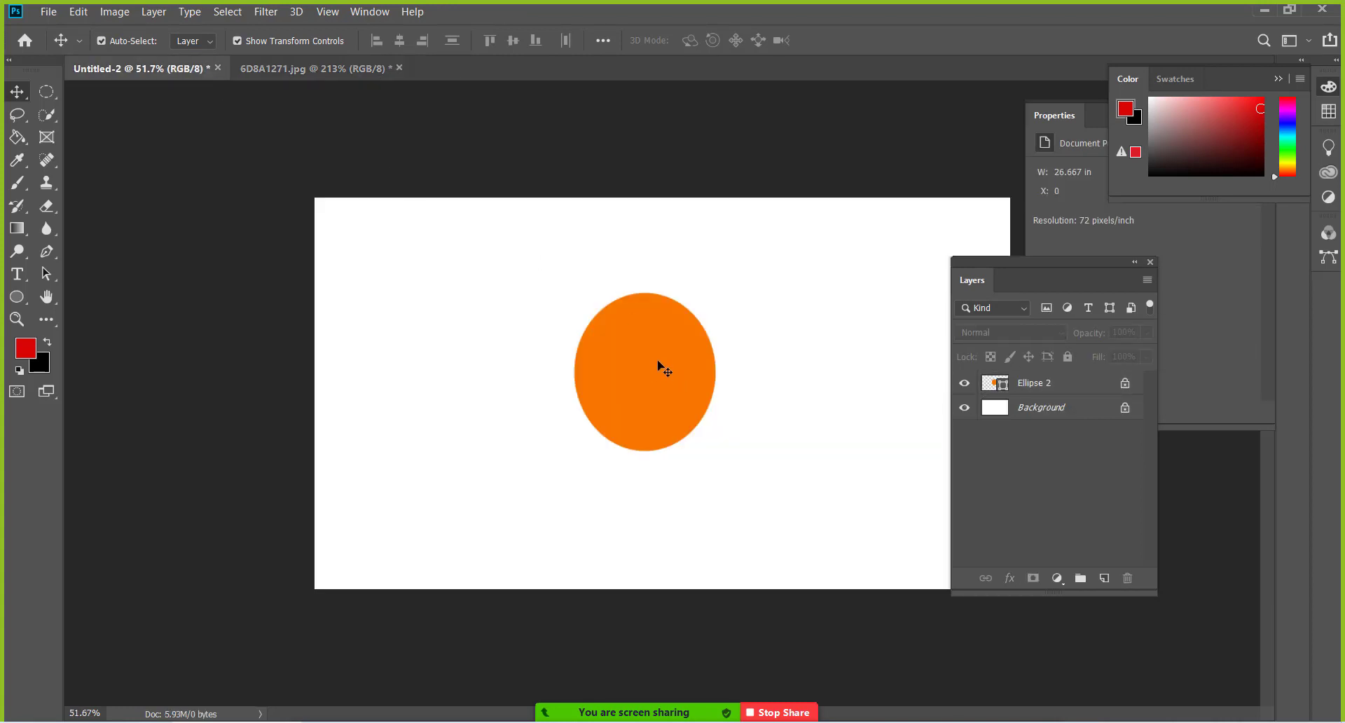
pyautogui.click(1125, 383)
pyautogui.click(623, 362)
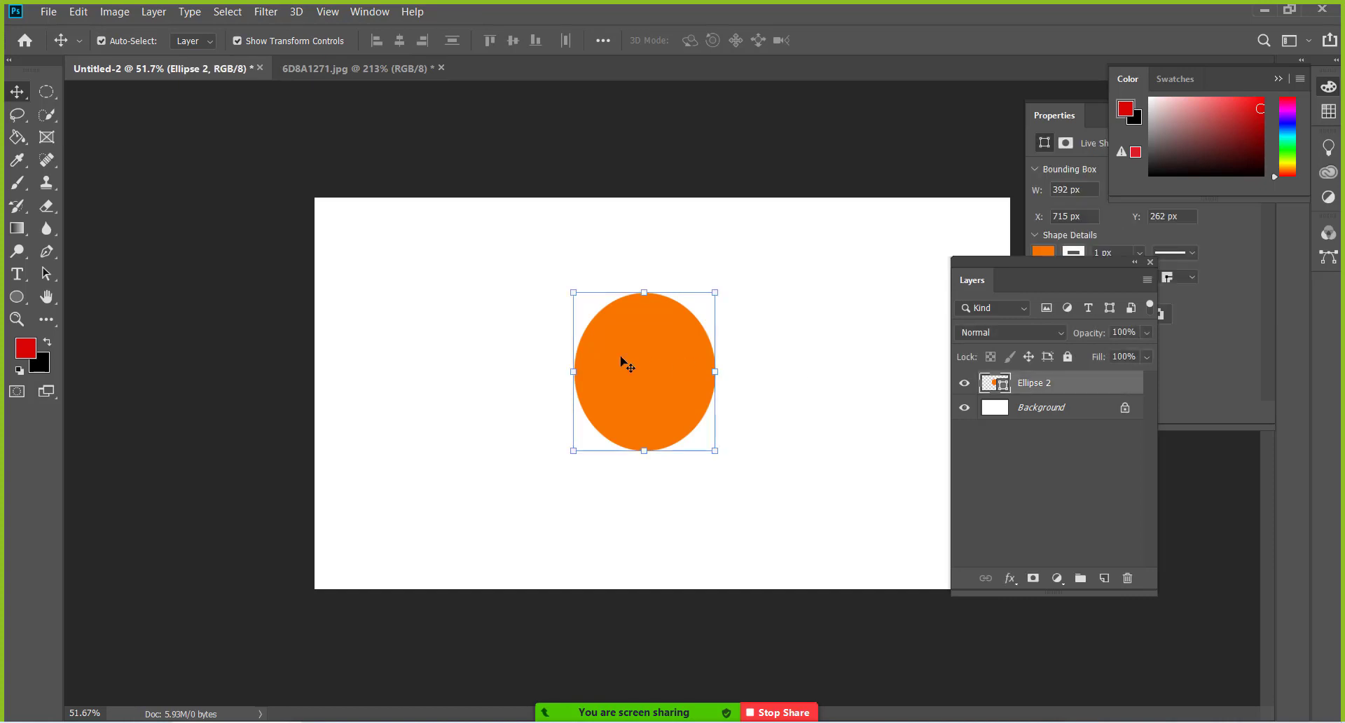
pyautogui.press('Delete')
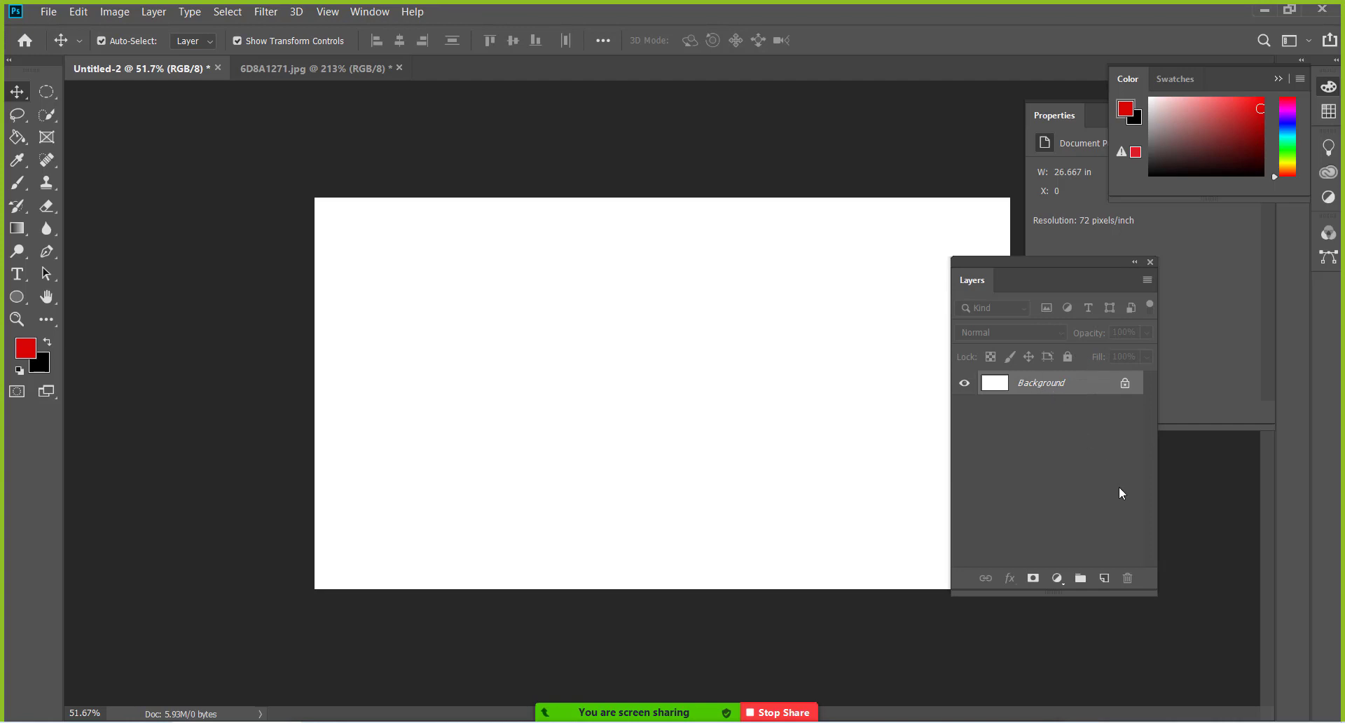
# Step: Add an empty Layer 1 above Background, then nudge the deer photo down and right
pyautogui.click(1105, 578)
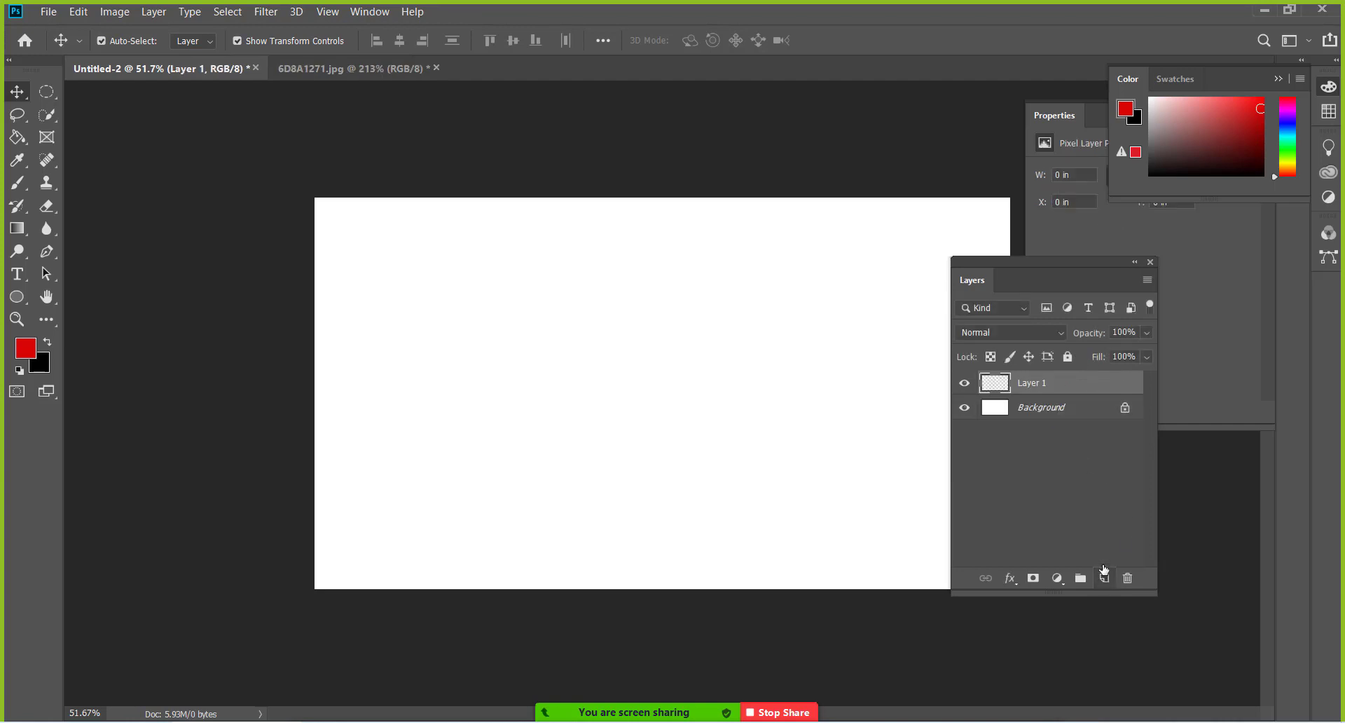
pyautogui.click(1052, 334)
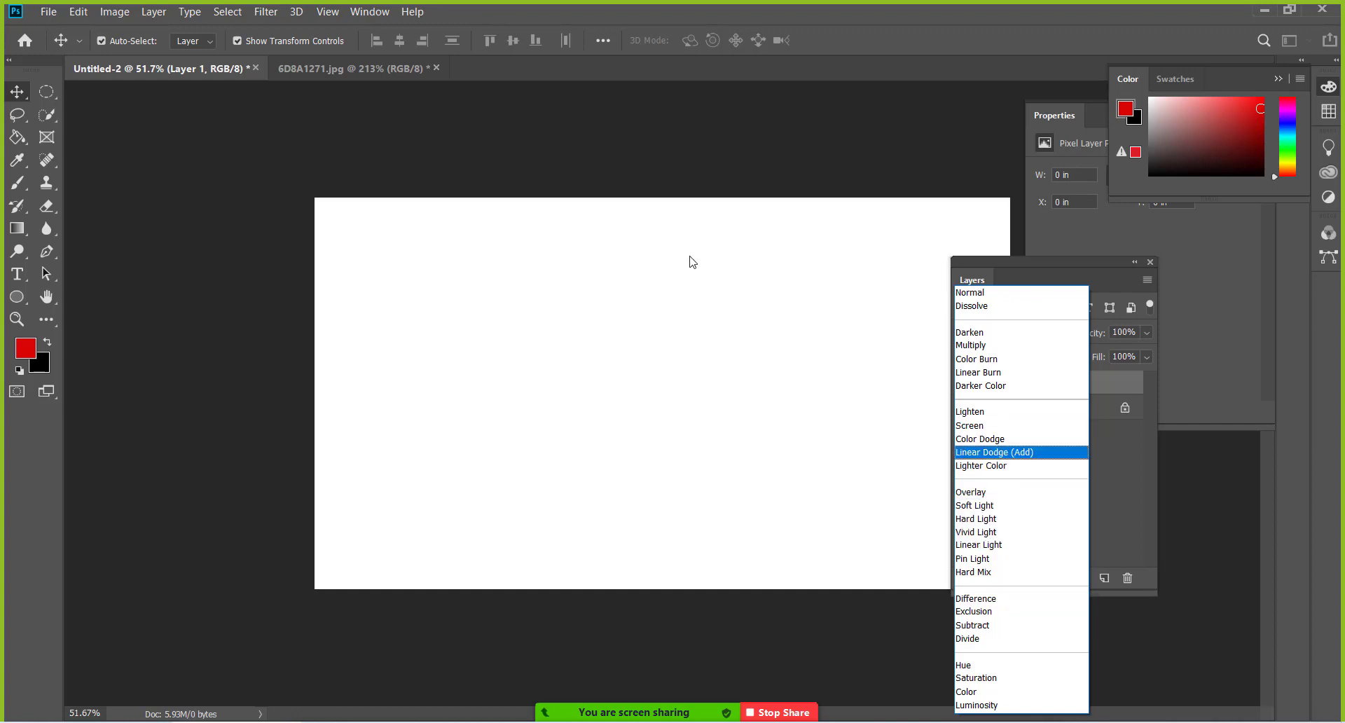
pyautogui.click(379, 73)
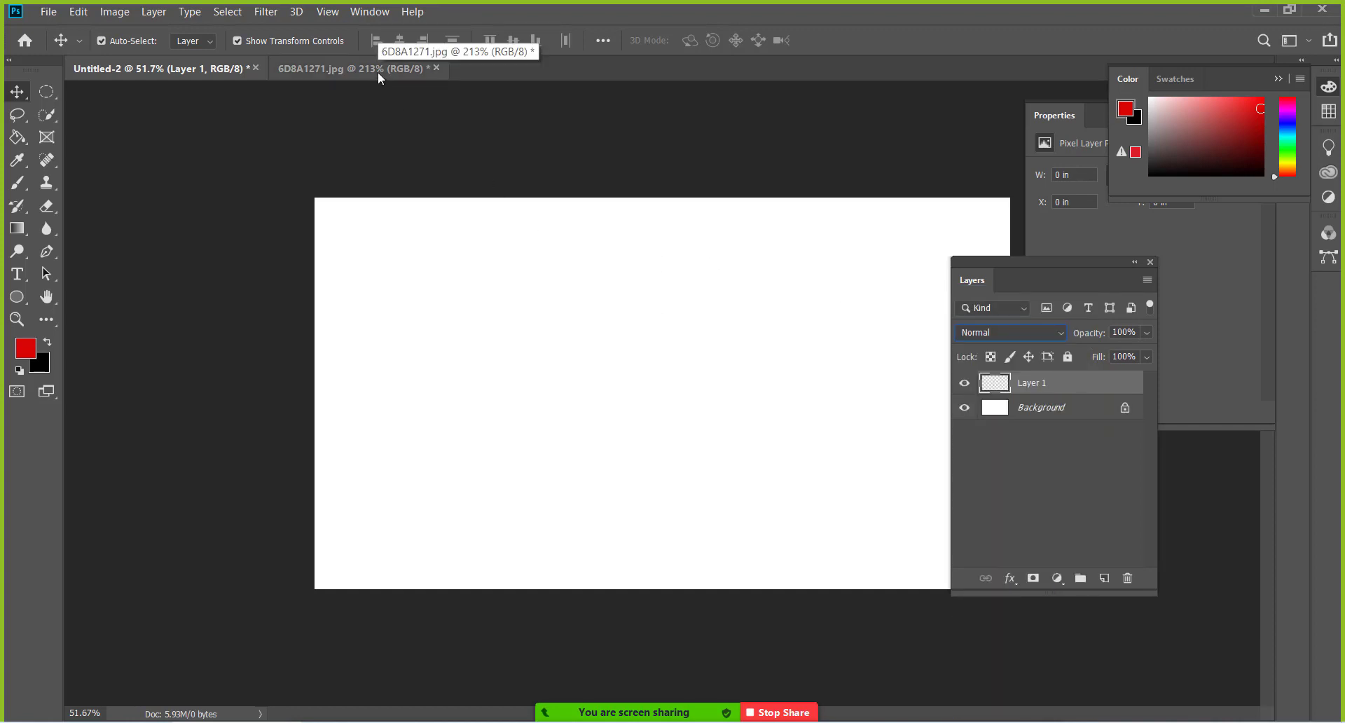
pyautogui.click(378, 70)
pyautogui.moveTo(687, 351); pyautogui.dragTo(695, 385)
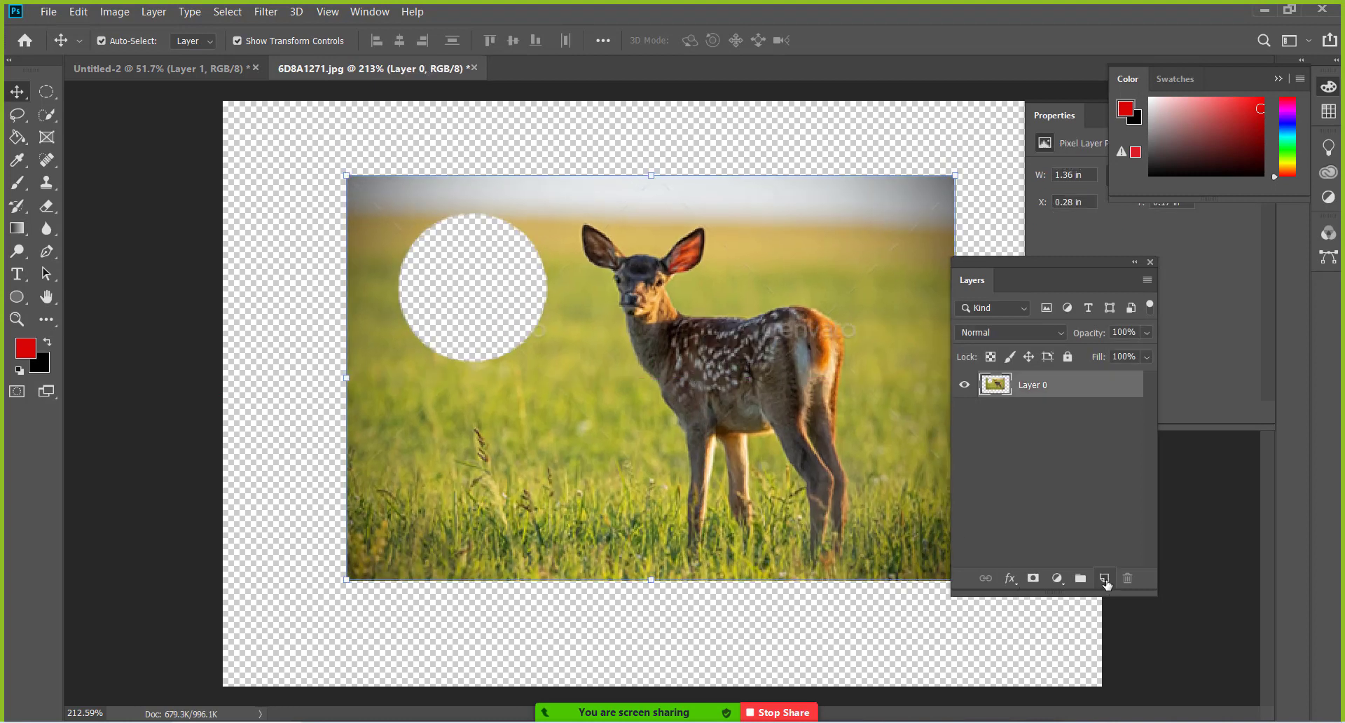
# Step: Close the deer document without saving and drag 6D8A1271 from the desktop into Untitled-2
pyautogui.click(475, 68)
pyautogui.click(715, 290)
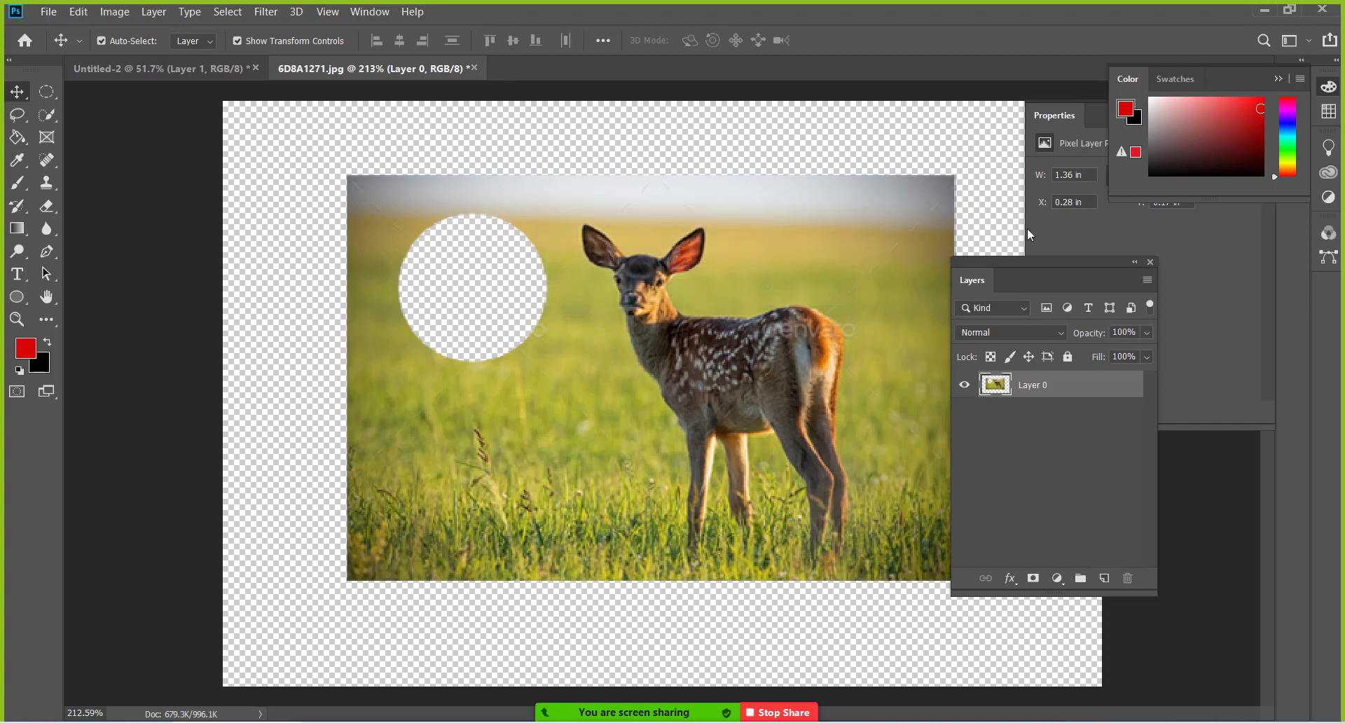
pyautogui.click(1265, 11)
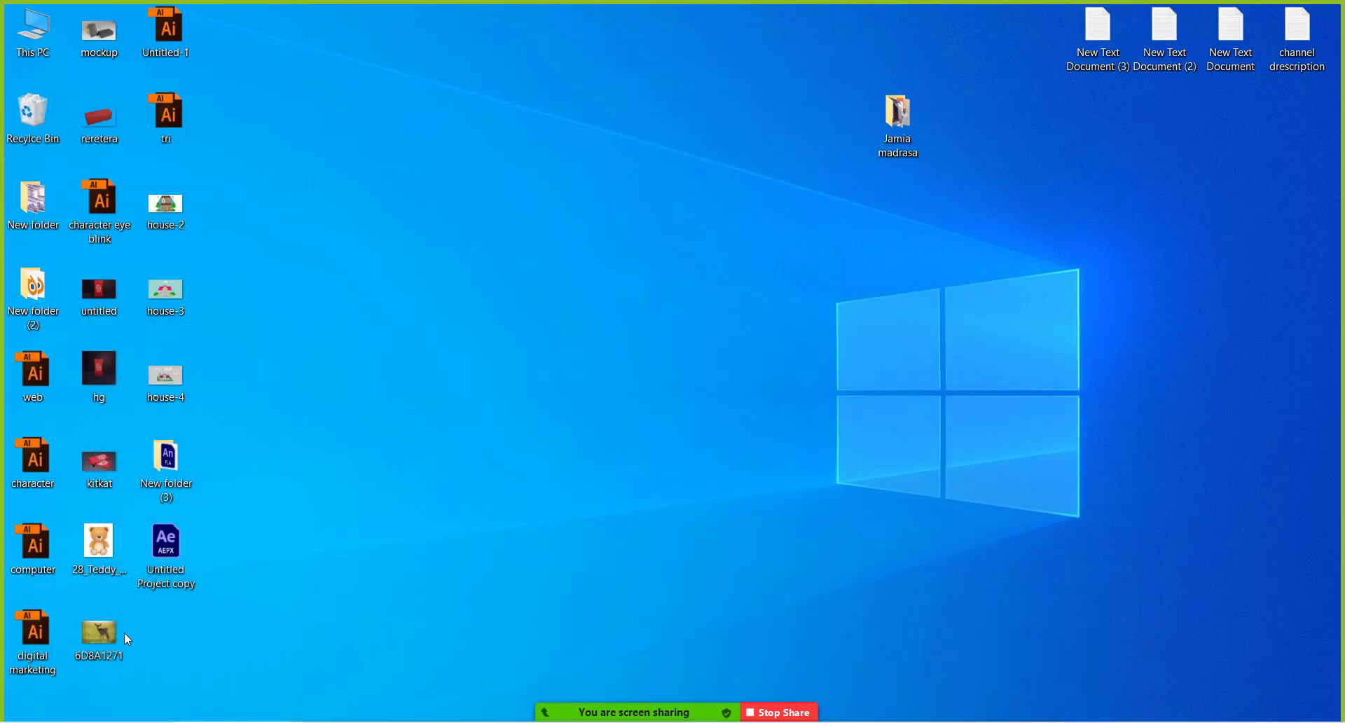
pyautogui.moveTo(124, 632)
pyautogui.mouseDown()
pyautogui.moveTo(453, 459)
pyautogui.moveTo(586, 429)
pyautogui.mouseUp()
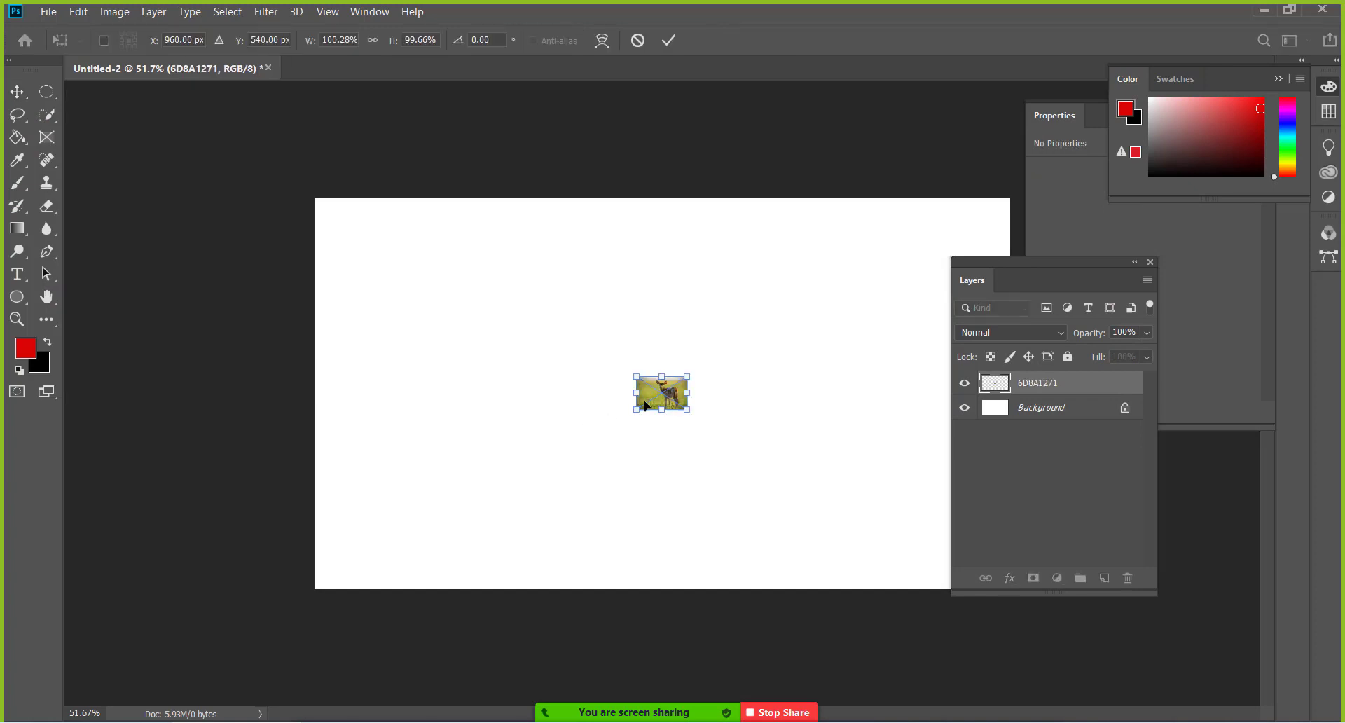
pyautogui.press('Return')
# Step: Open 6D8A1271.jpg in its own Photoshop tab from the desktop and zoom in
pyautogui.press('super+d')
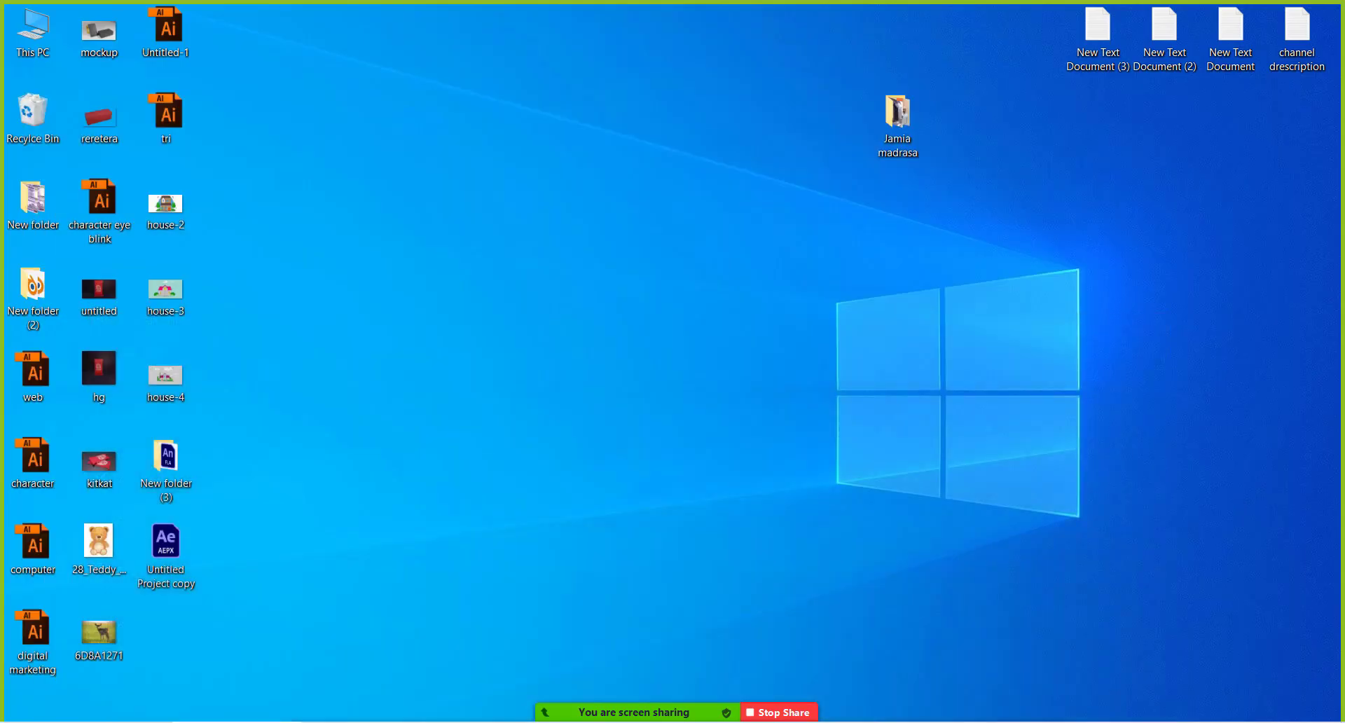
pyautogui.moveTo(99, 631)
pyautogui.mouseDown()
pyautogui.moveTo(649, 150)
pyautogui.moveTo(546, 66)
pyautogui.mouseUp()
pyautogui.press('super+d')
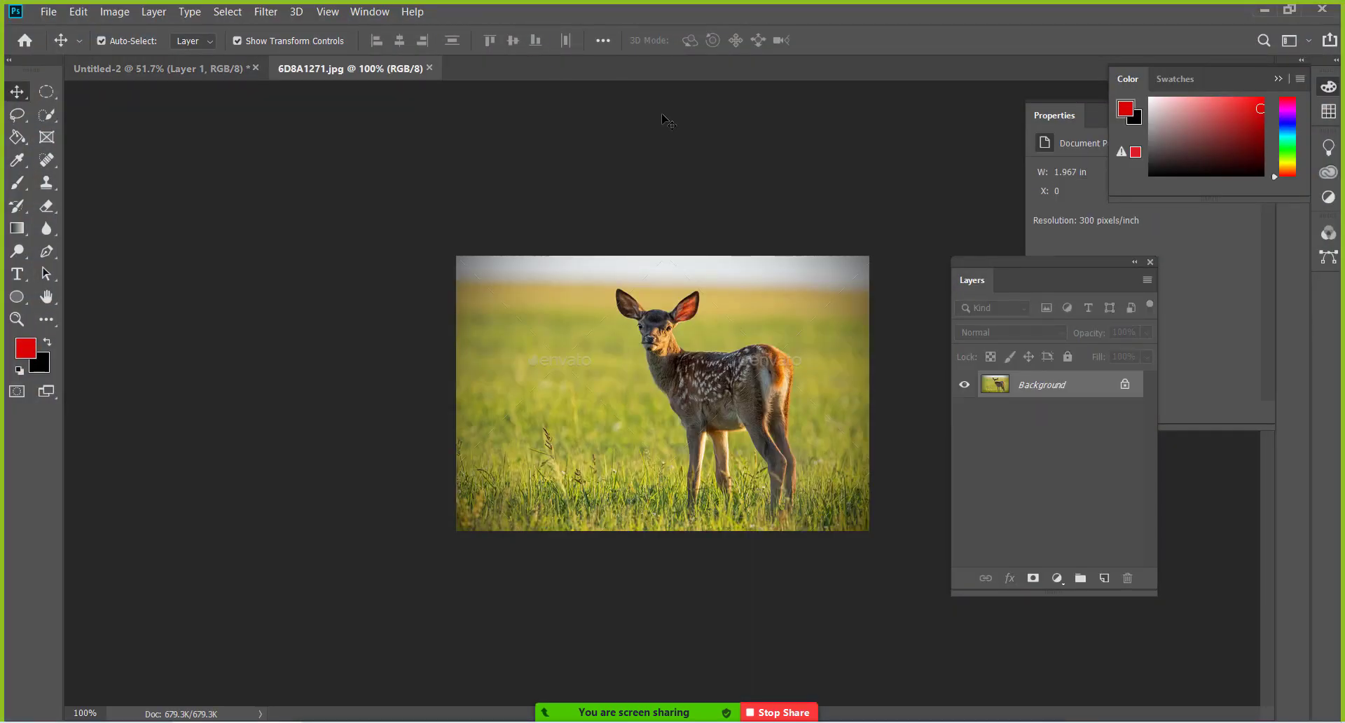
pyautogui.scroll(2, 715, 450)
pyautogui.scroll(1, 715, 450)
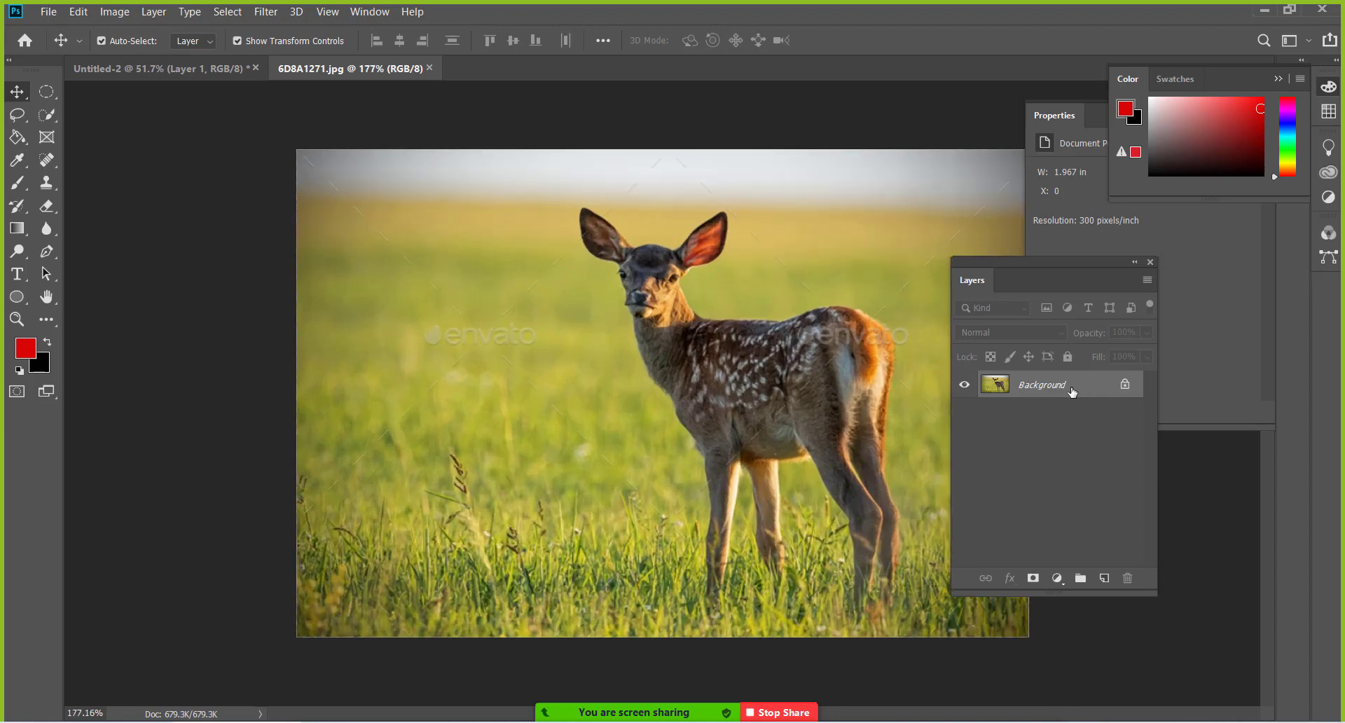
# Step: Unlock the Background into Layer 0 and add an empty Layer 1 above it
pyautogui.click(1124, 385)
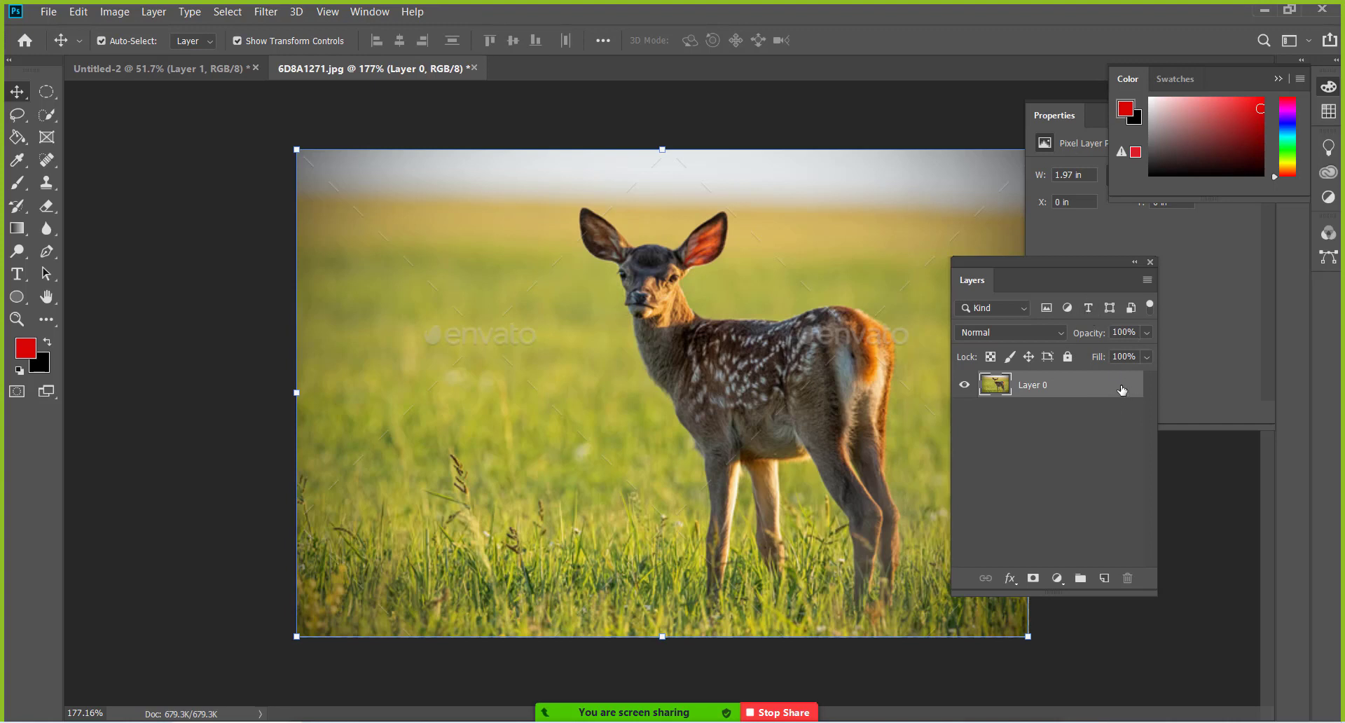
pyautogui.moveTo(1048, 258); pyautogui.dragTo(1159, 257)
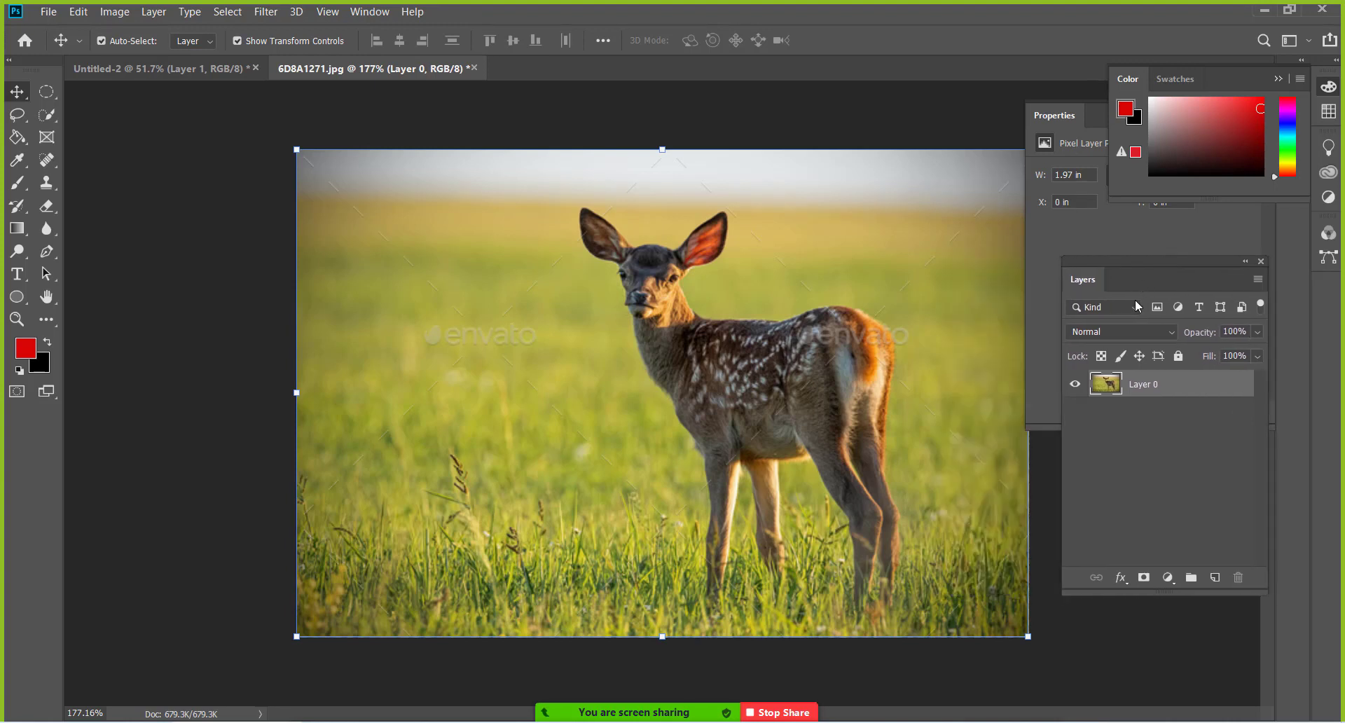
pyautogui.click(1215, 576)
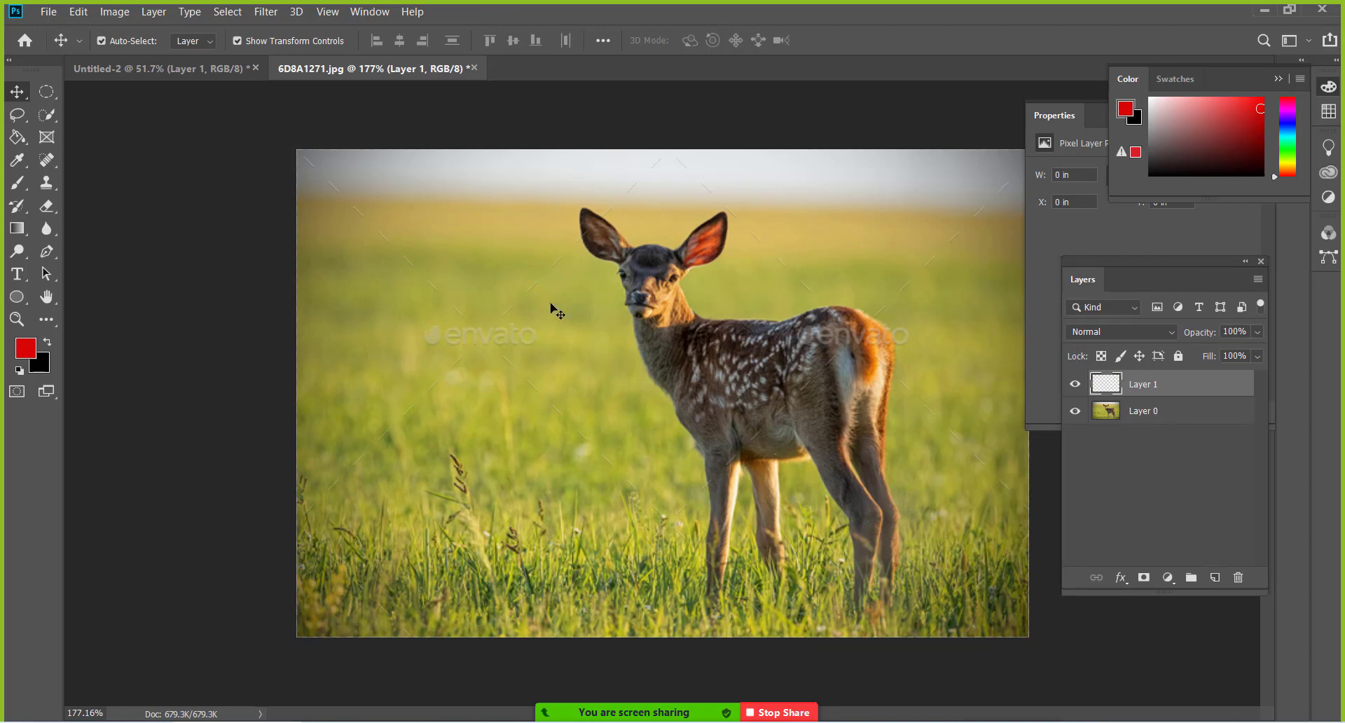
# Step: Set the foreground colour to dark navy #03145e
pyautogui.click(25, 347)
pyautogui.click(979, 220)
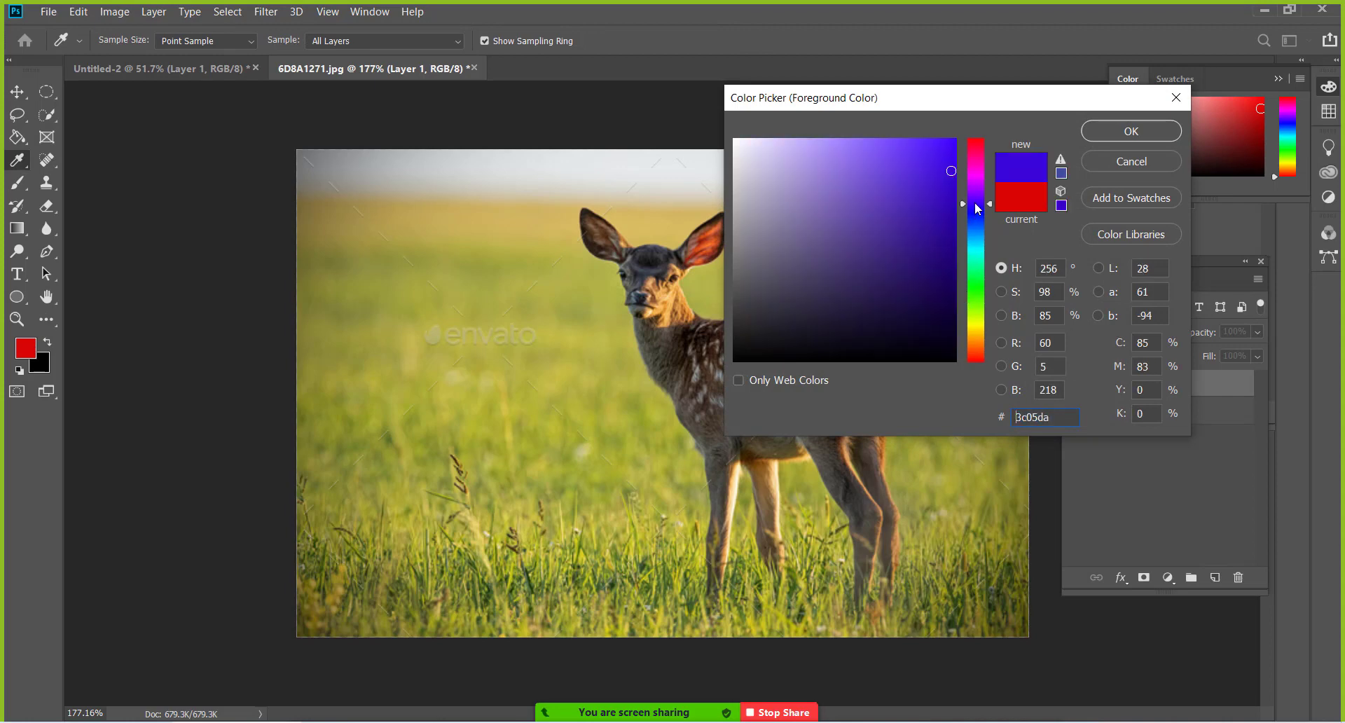
pyautogui.moveTo(952, 238); pyautogui.dragTo(949, 285)
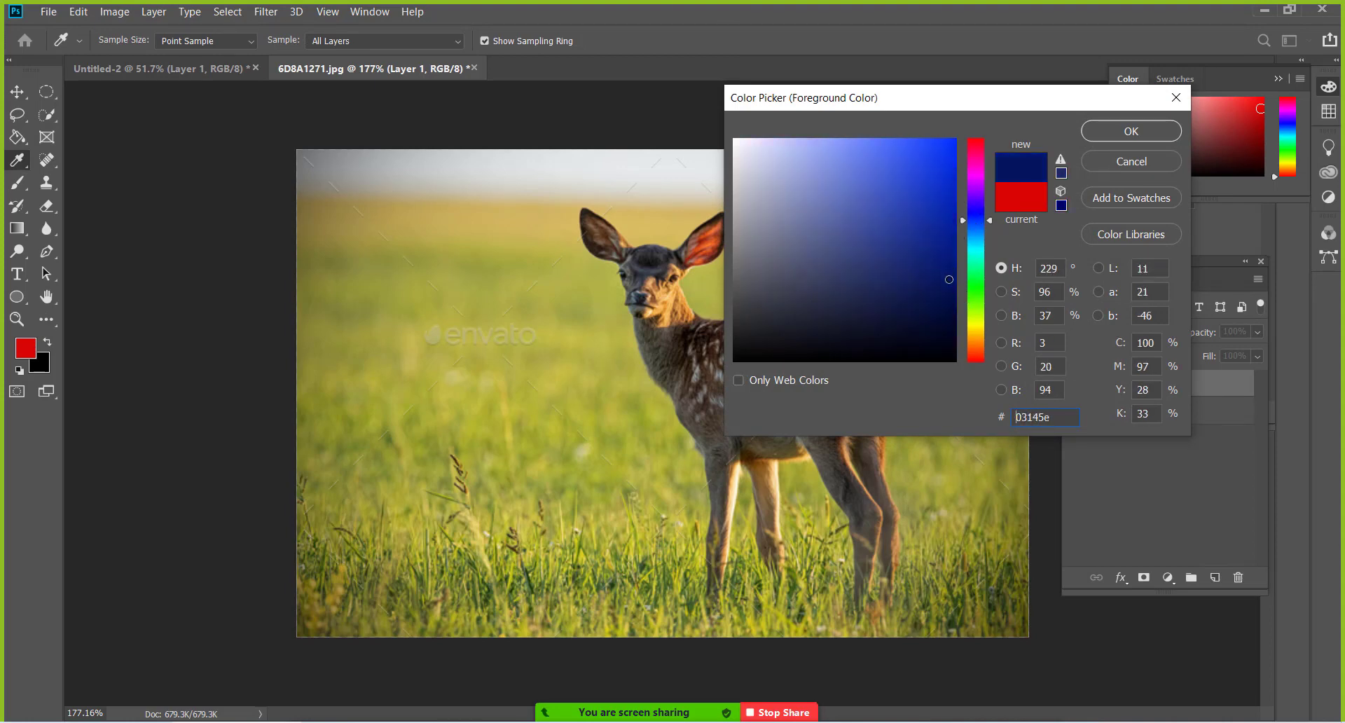
pyautogui.click(1103, 133)
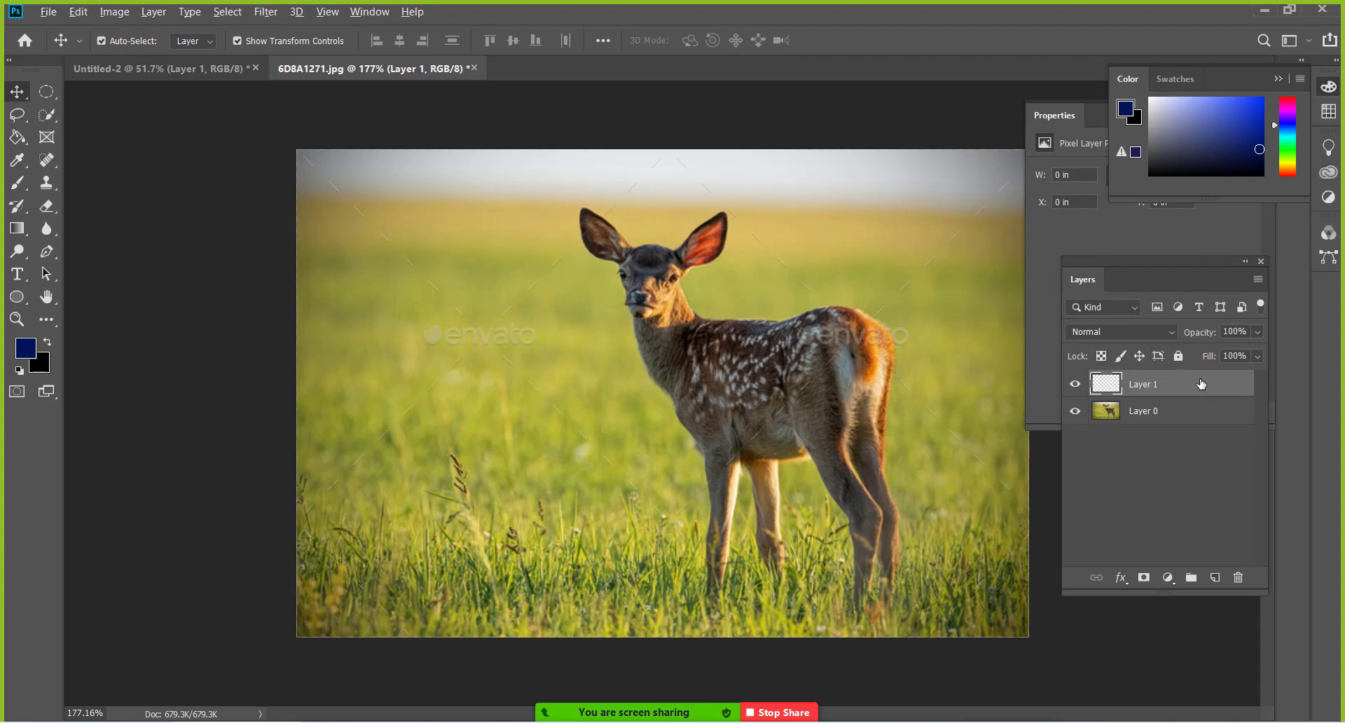
# Step: Fill Layer 1 with navy using Alt+Backspace and set its blend mode to Multiply
pyautogui.hotkey('alt', 'BackSpace')
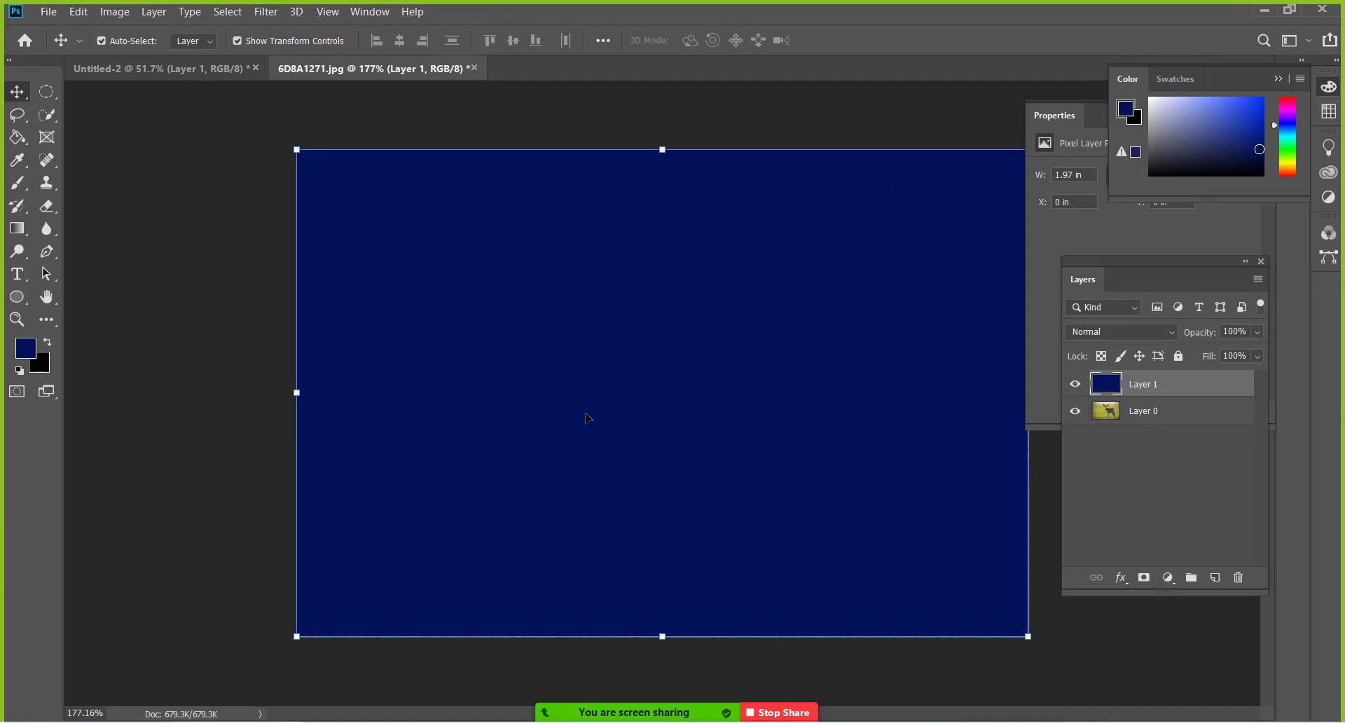
pyautogui.click(1158, 334)
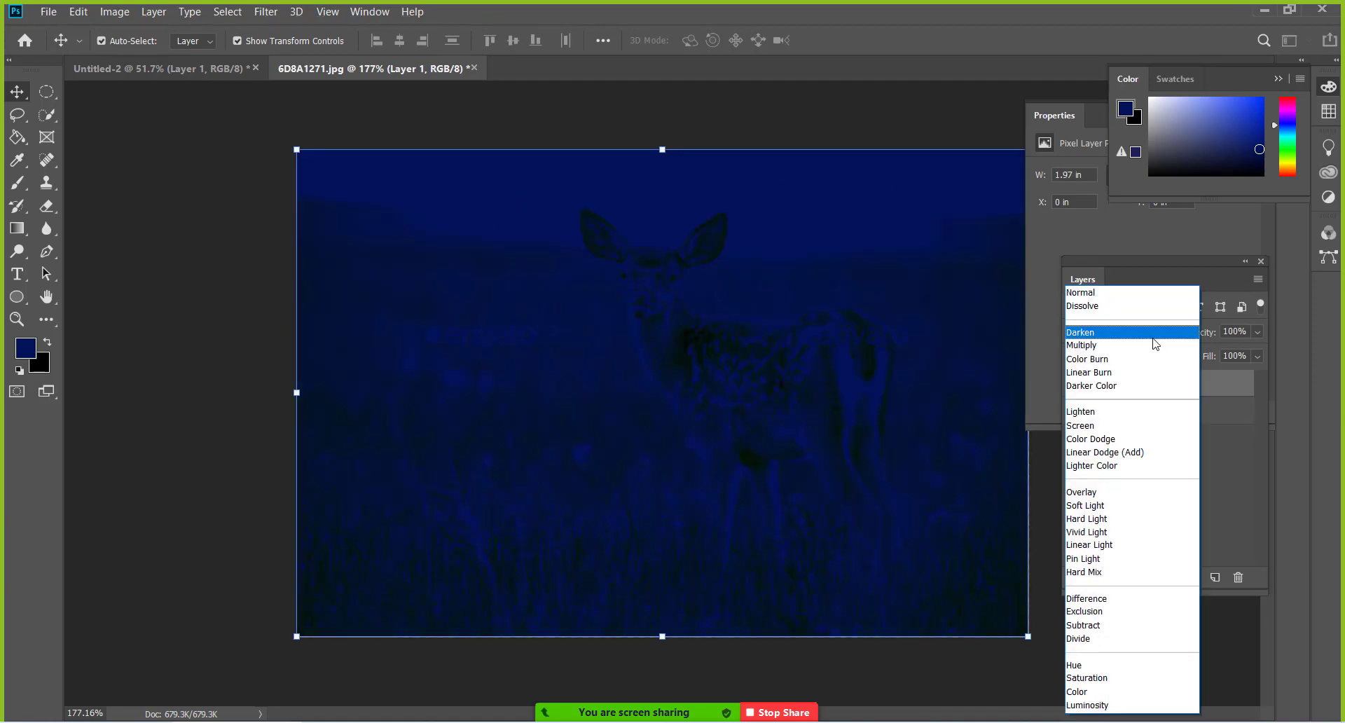
pyautogui.click(1113, 348)
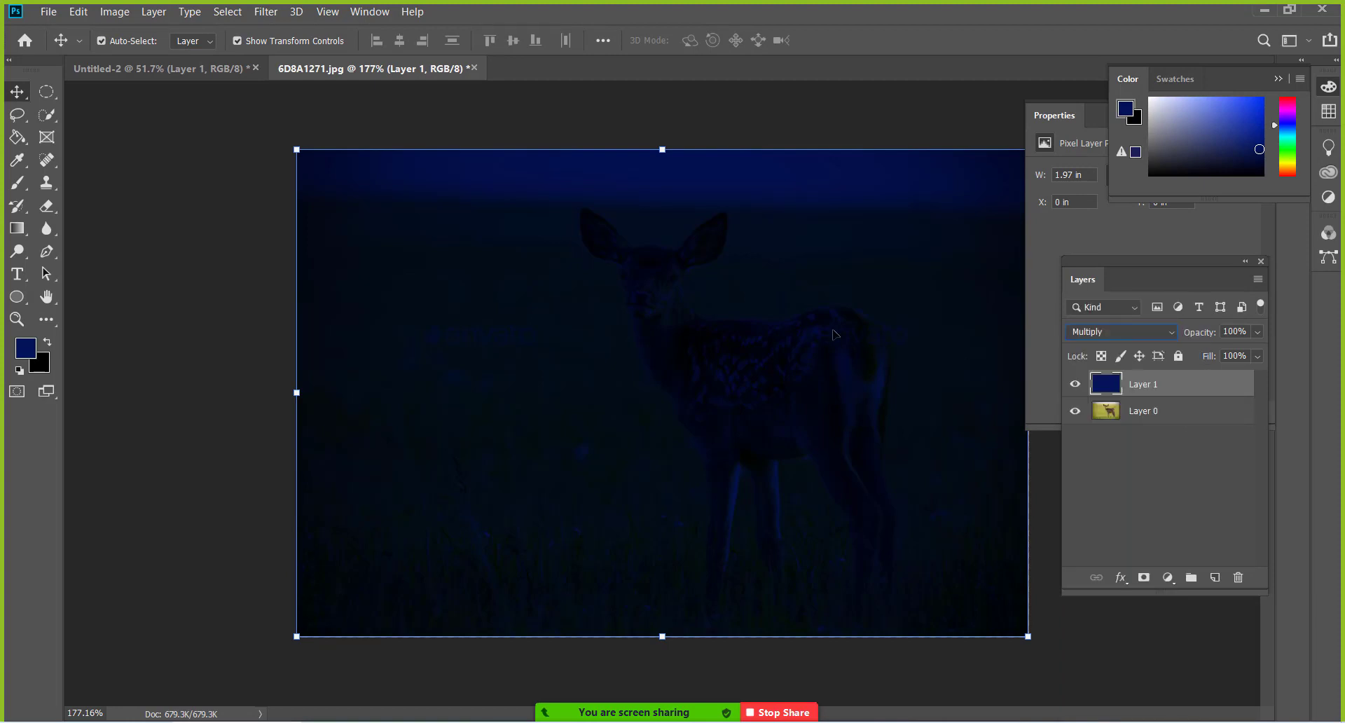
pyautogui.click(1113, 342)
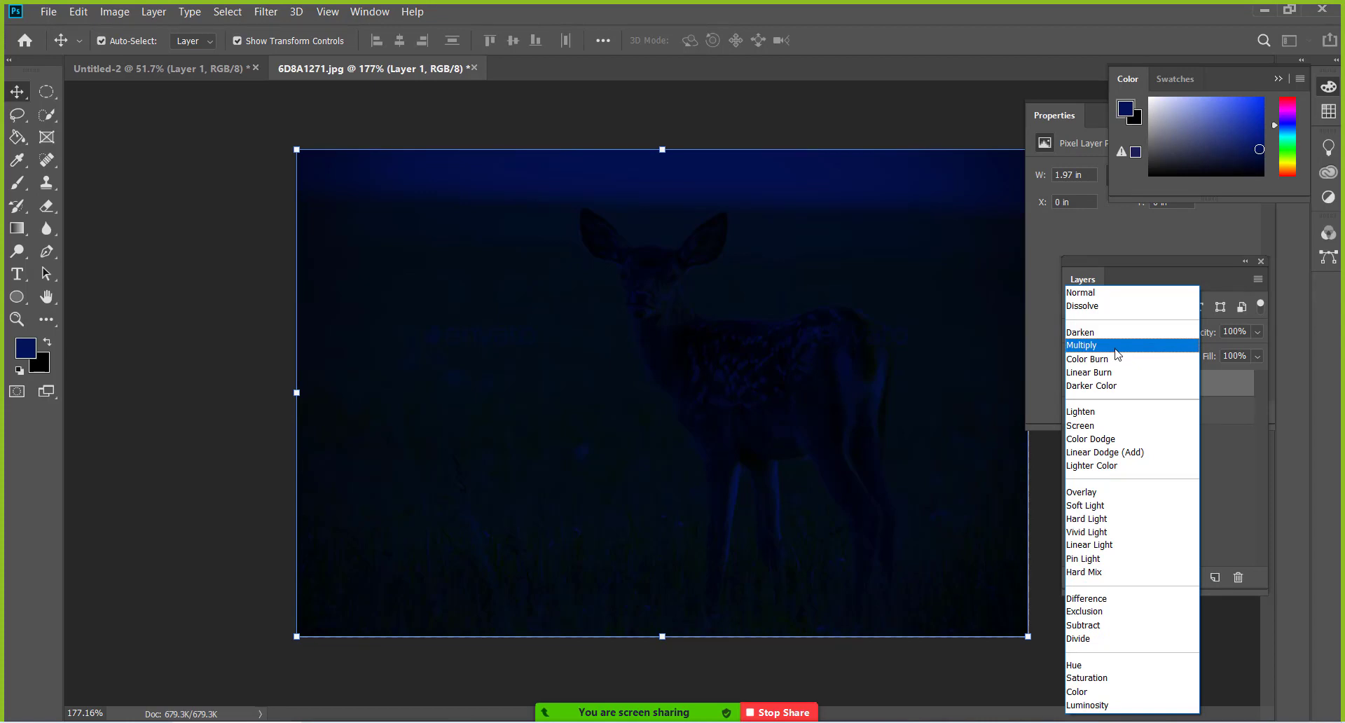
pyautogui.click(1118, 354)
pyautogui.click(1100, 331)
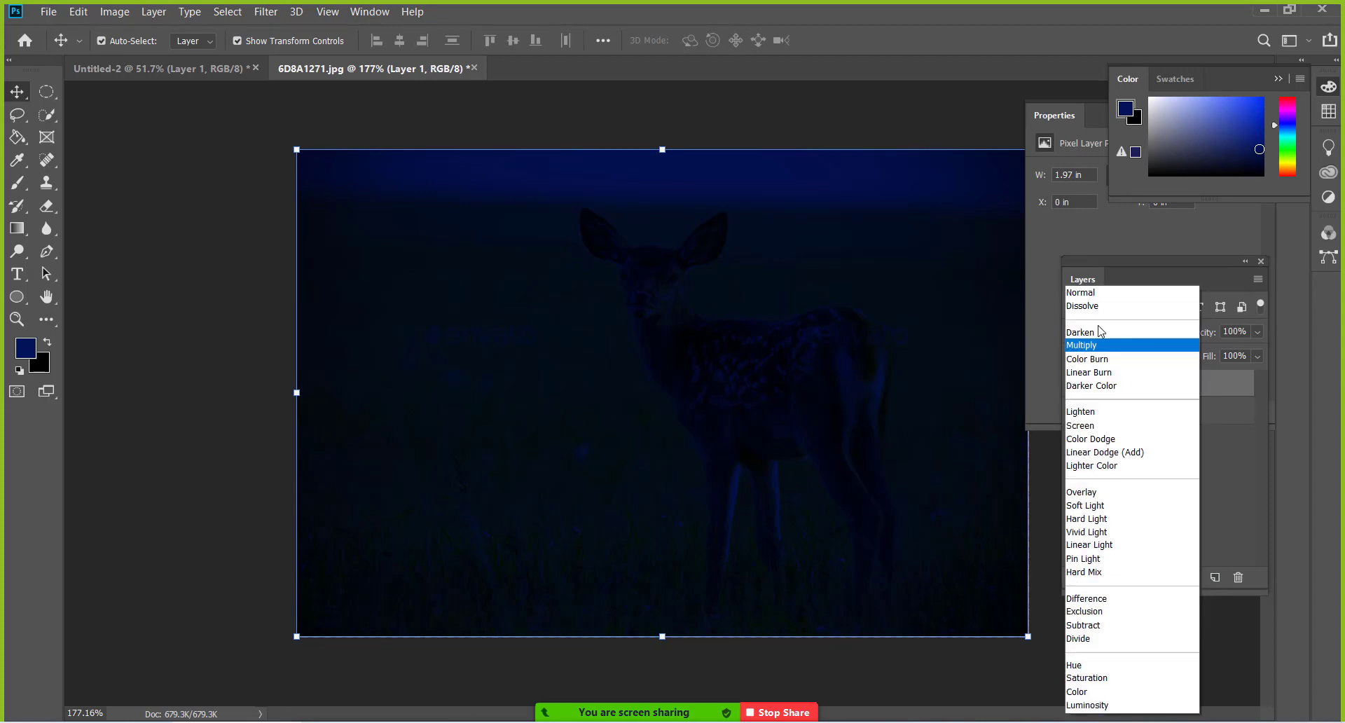
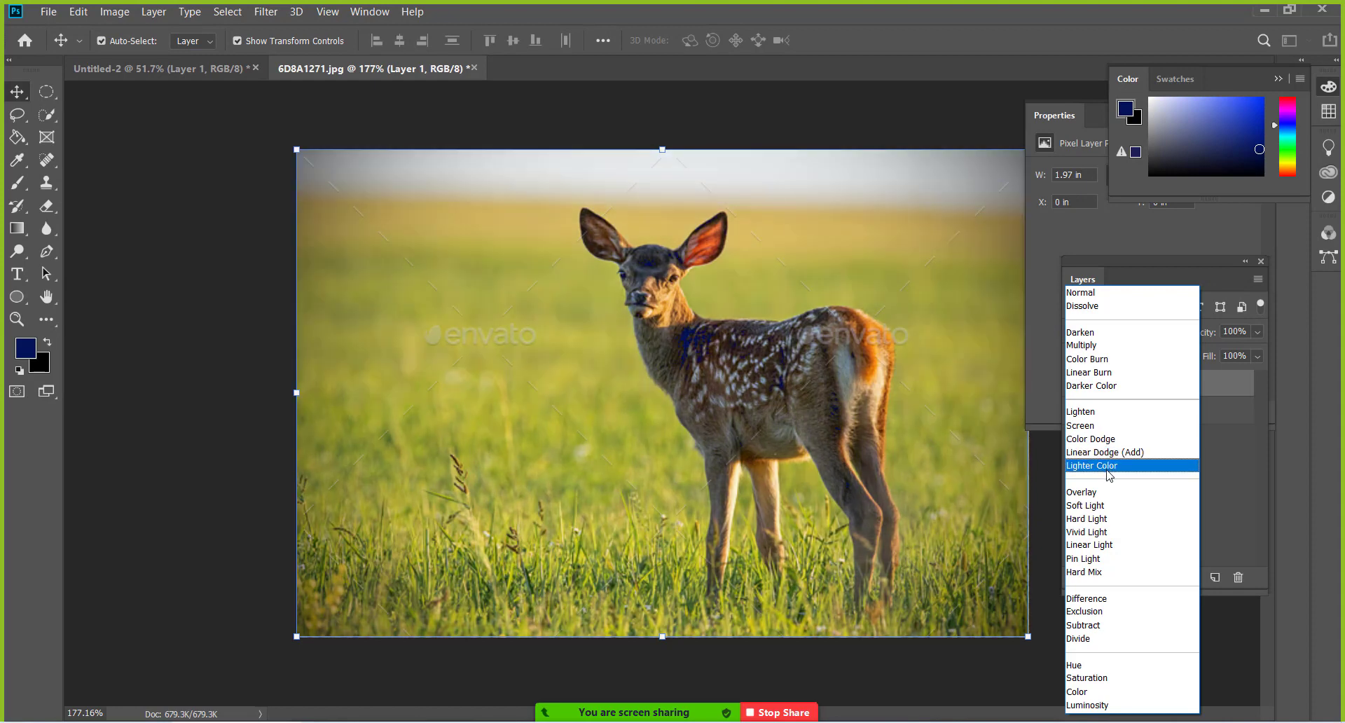
# Step: Set Layer 1's blend mode back to Normal
pyautogui.click(1051, 322)
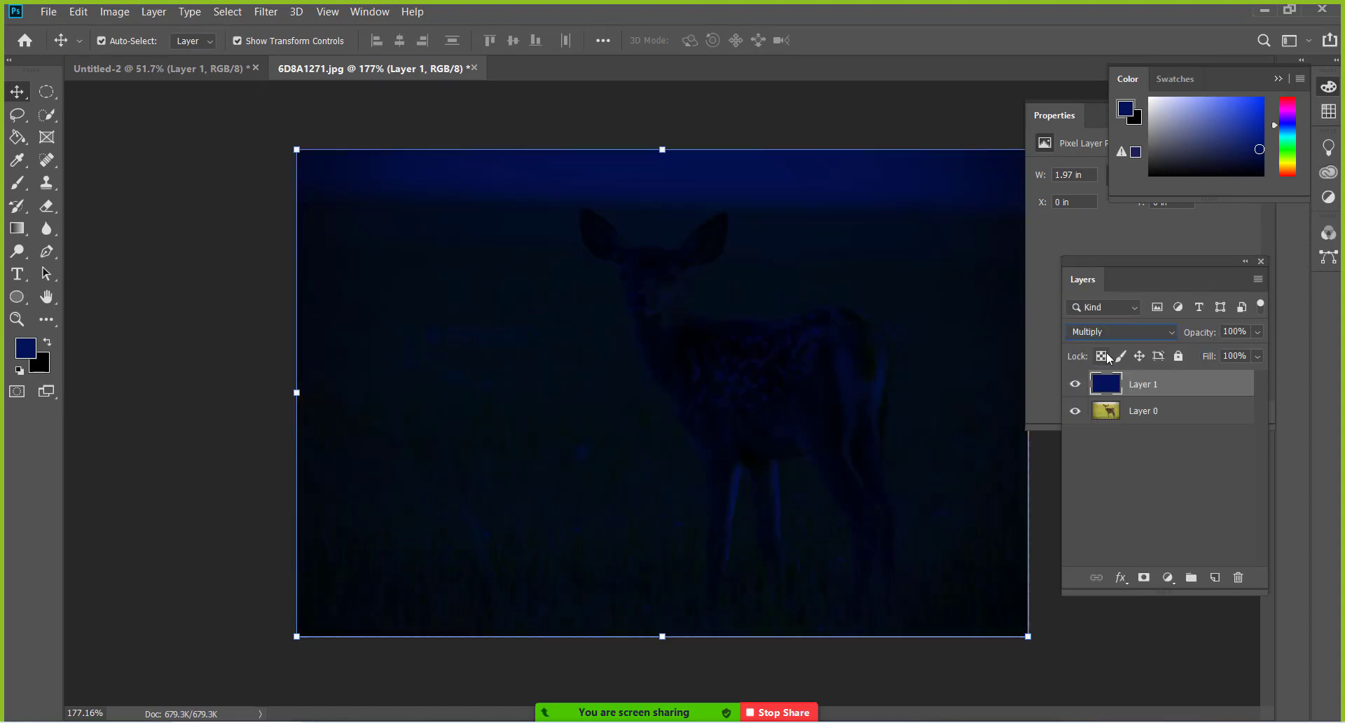
pyautogui.click(1098, 326)
pyautogui.click(1088, 293)
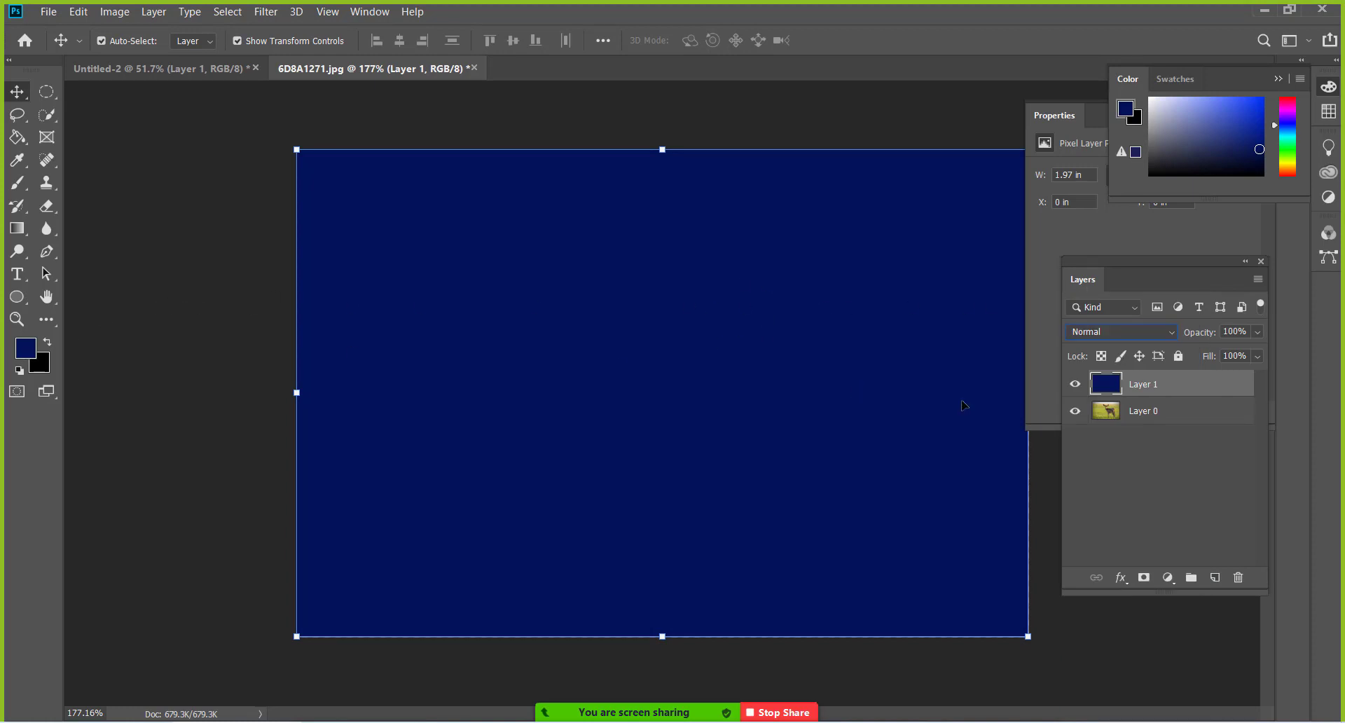
# Step: Change the foreground colour to a fully saturated pure red
pyautogui.click(27, 349)
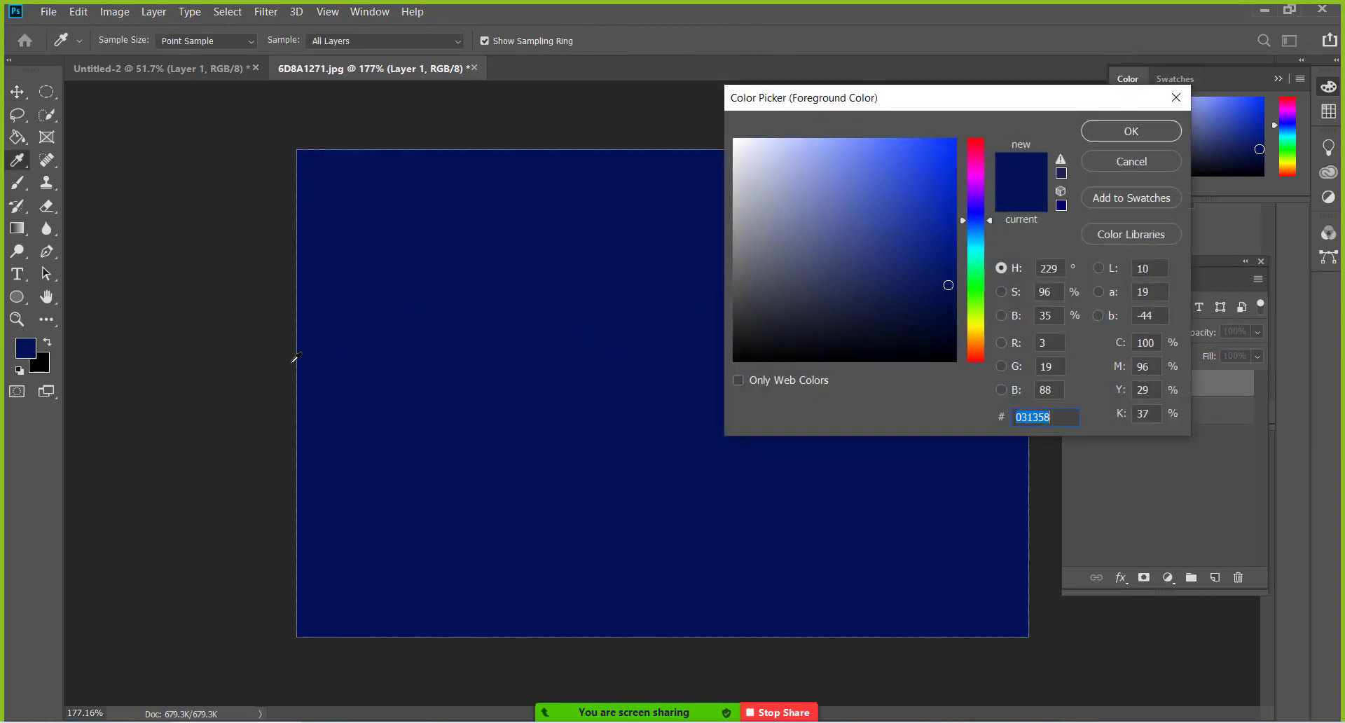
pyautogui.moveTo(979, 211); pyautogui.dragTo(982, 136)
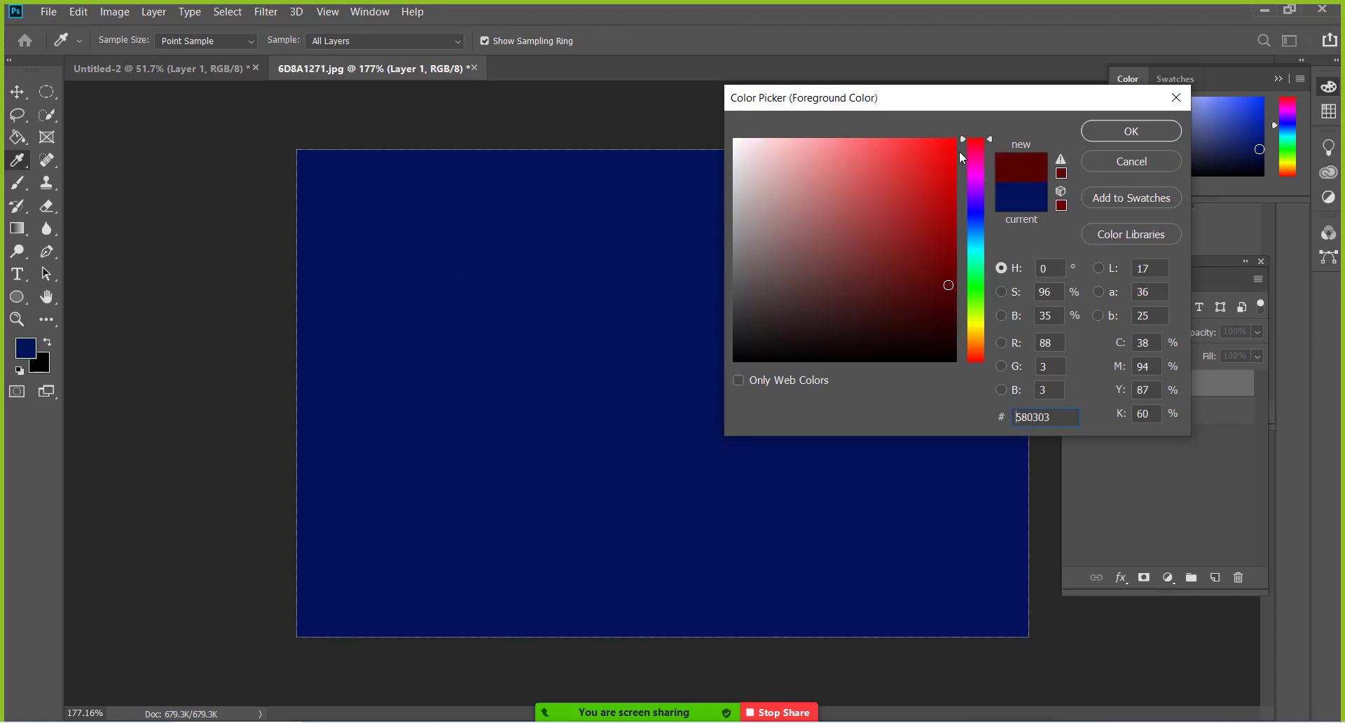
pyautogui.click(956, 140)
pyautogui.click(1122, 130)
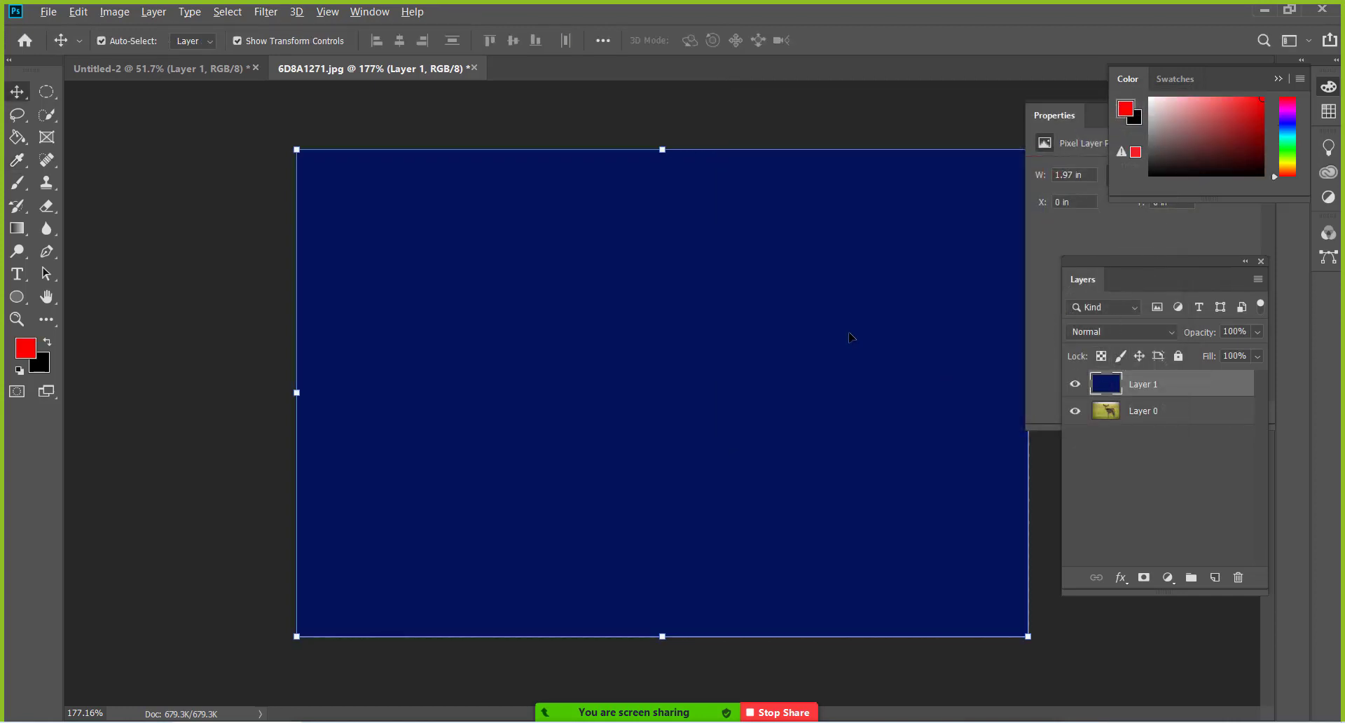
# Step: Fill Layer 1 with red and set its blend mode to Darken
pyautogui.hotkey('alt', 'BackSpace')
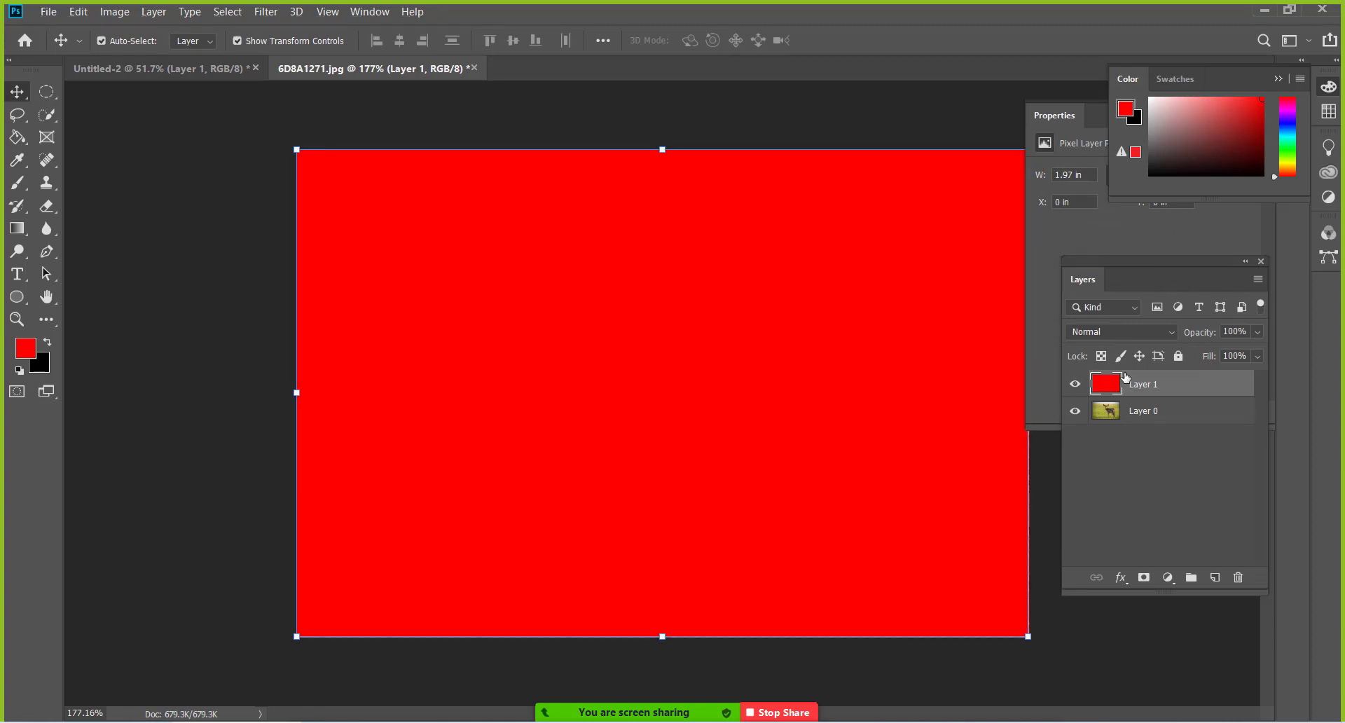
pyautogui.click(1174, 337)
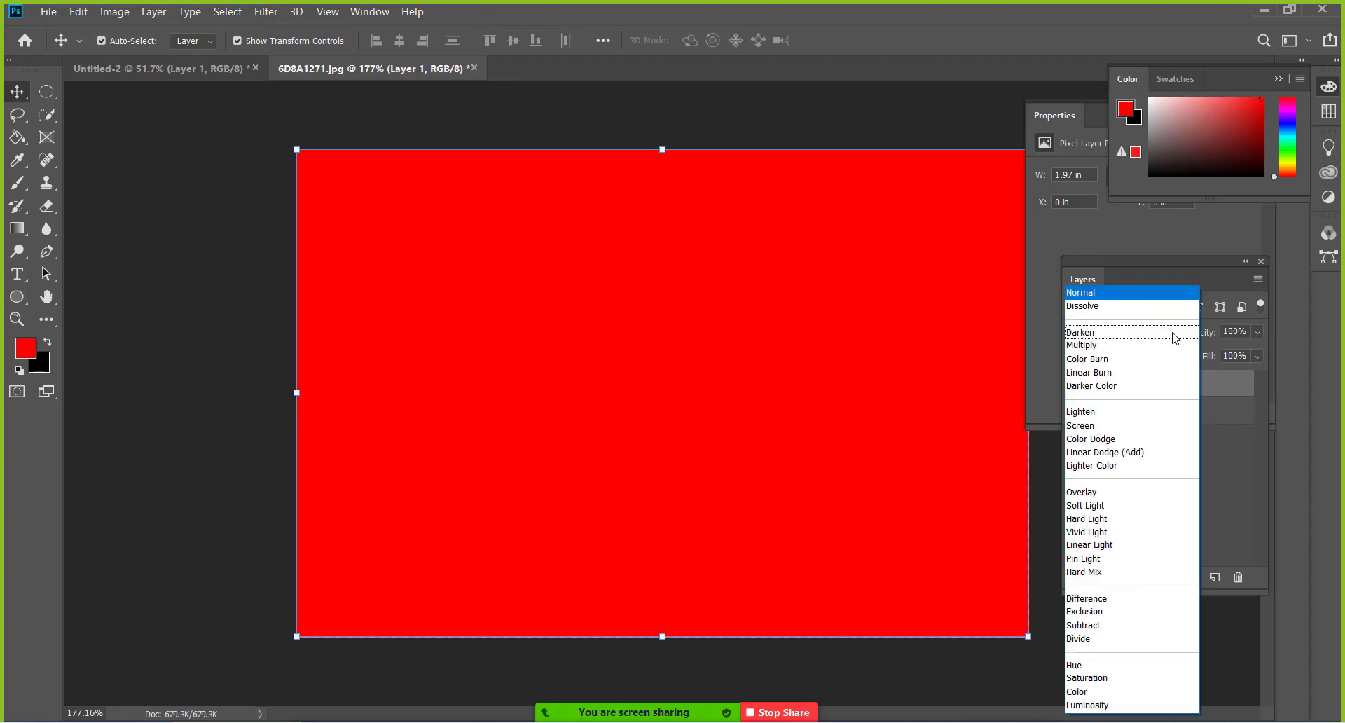
pyautogui.click(1158, 297)
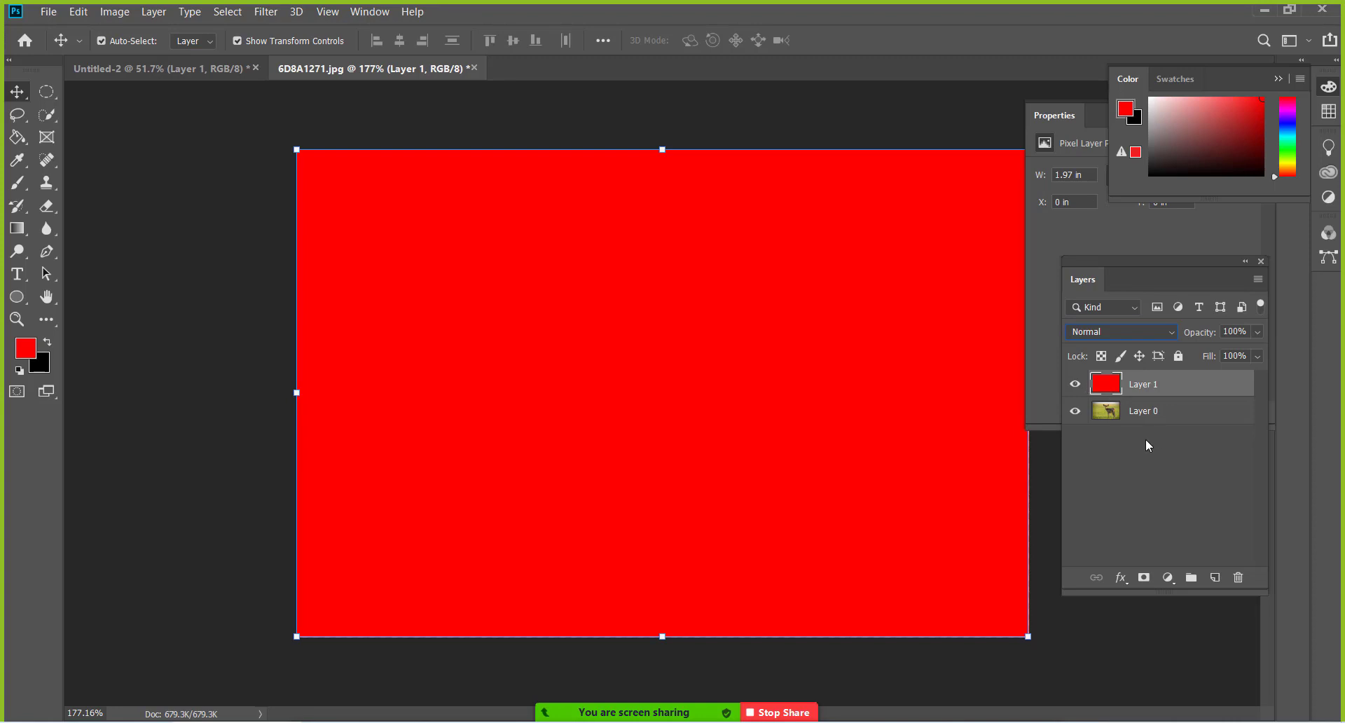
pyautogui.click(1176, 332)
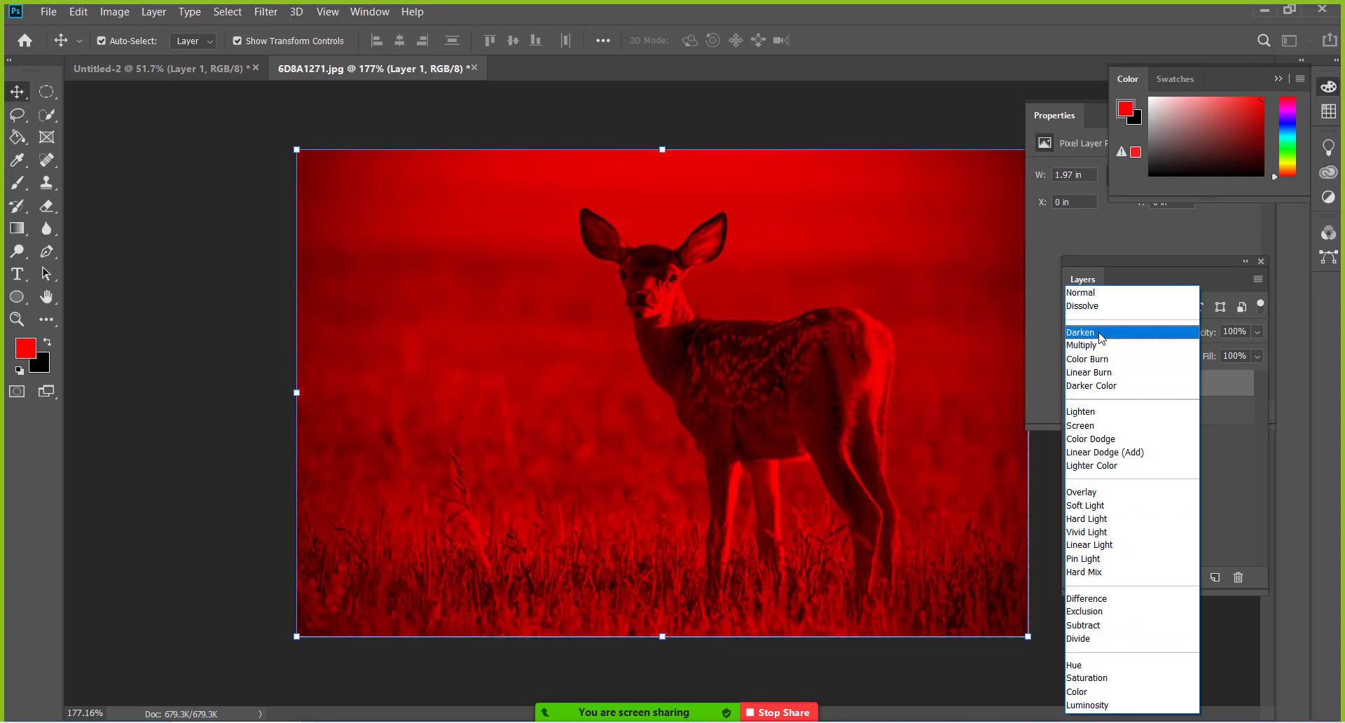
pyautogui.click(1099, 334)
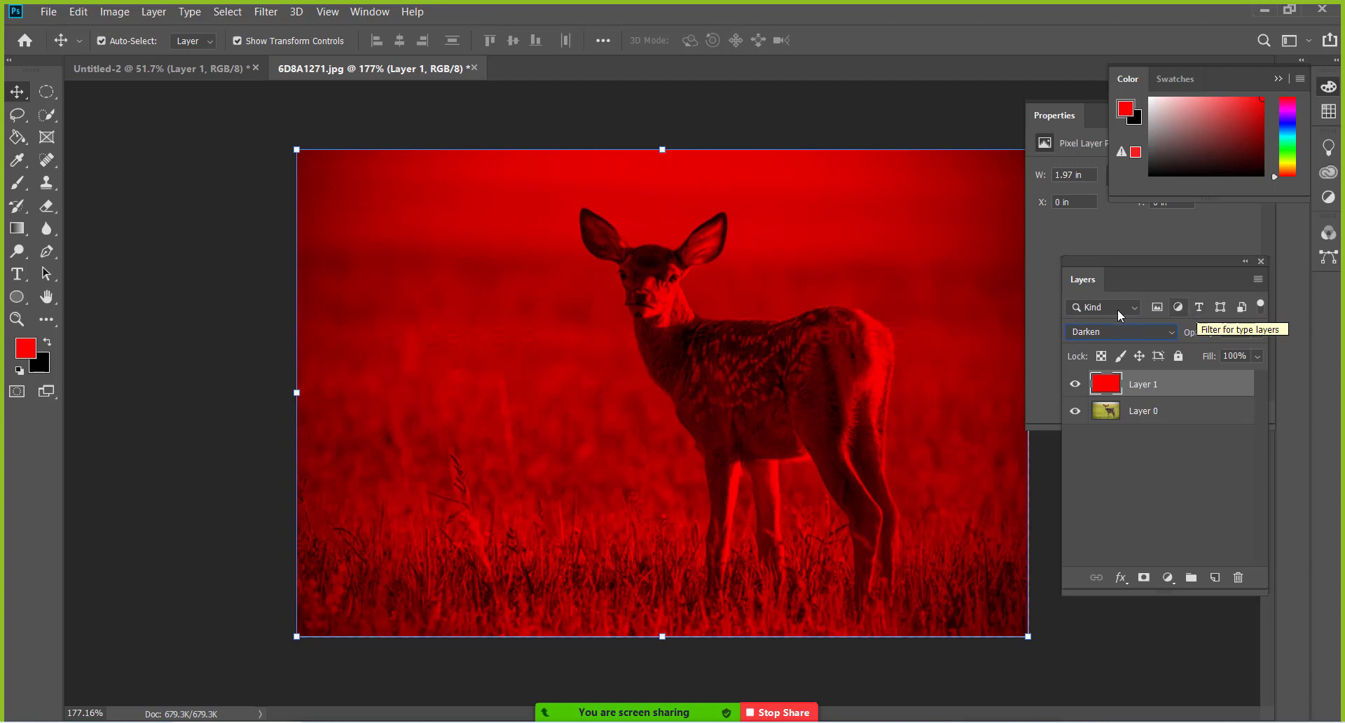
pyautogui.hotkey('shift', 'alt', 'n')
pyautogui.click(1200, 306)
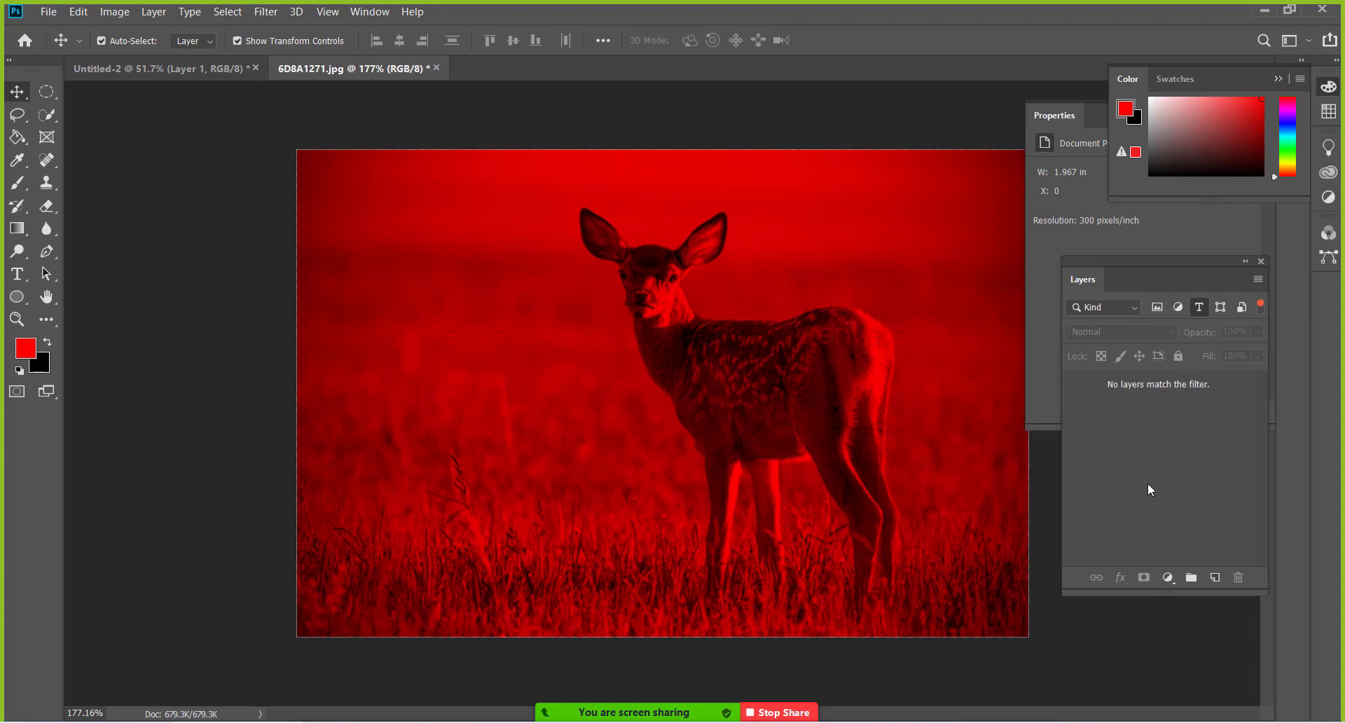
pyautogui.click(1158, 308)
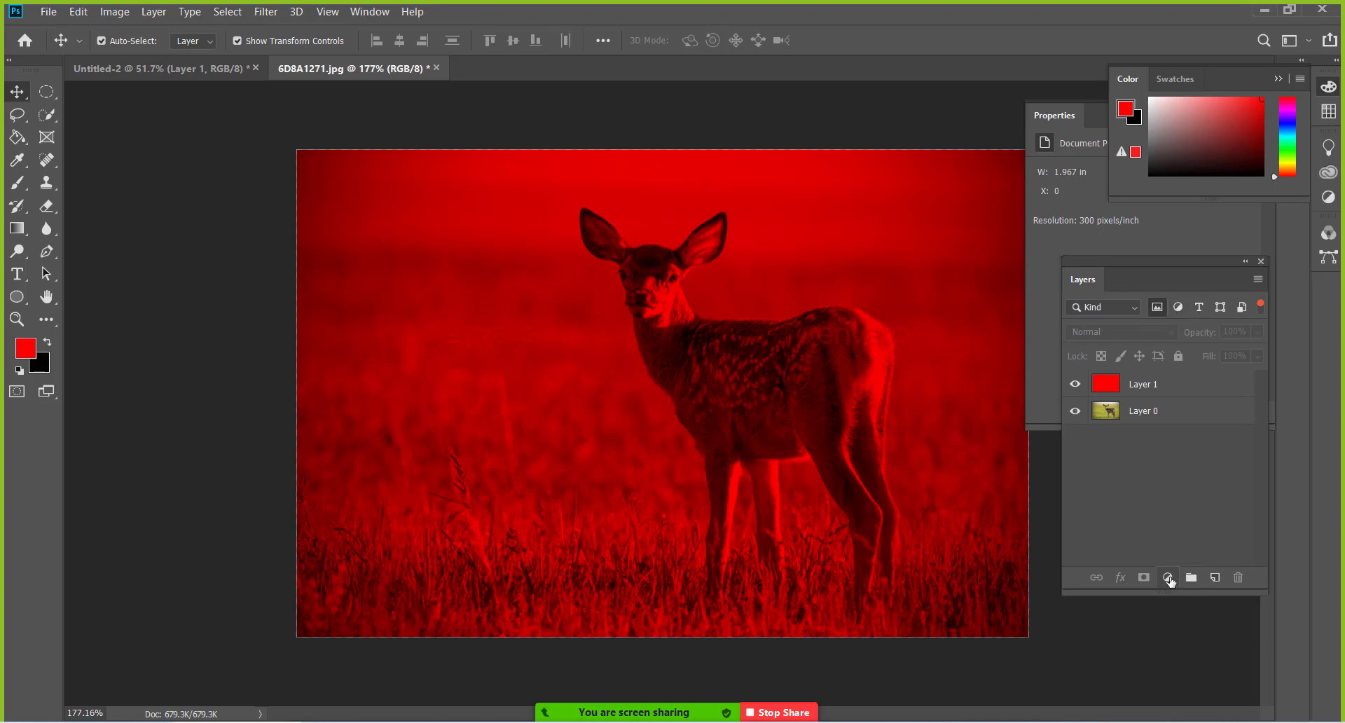
pyautogui.click(1176, 309)
pyautogui.click(1179, 306)
pyautogui.click(1222, 306)
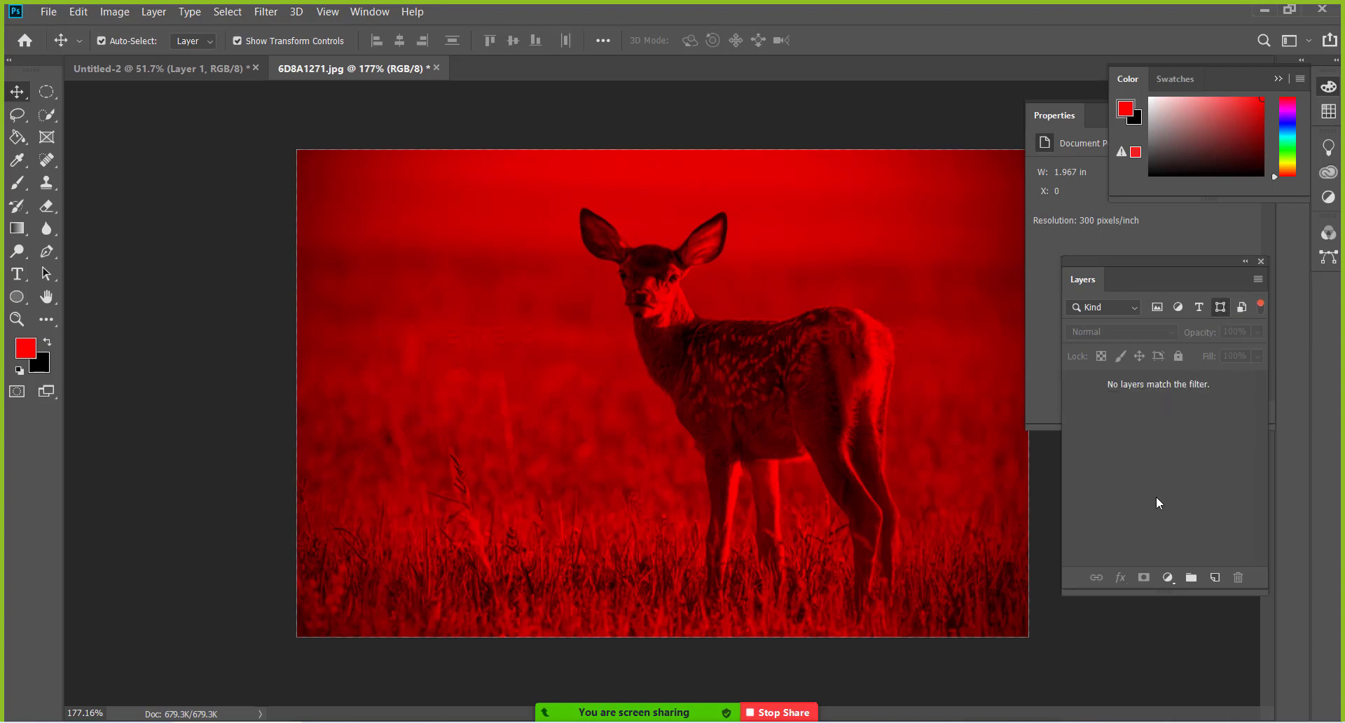
pyautogui.click(1222, 309)
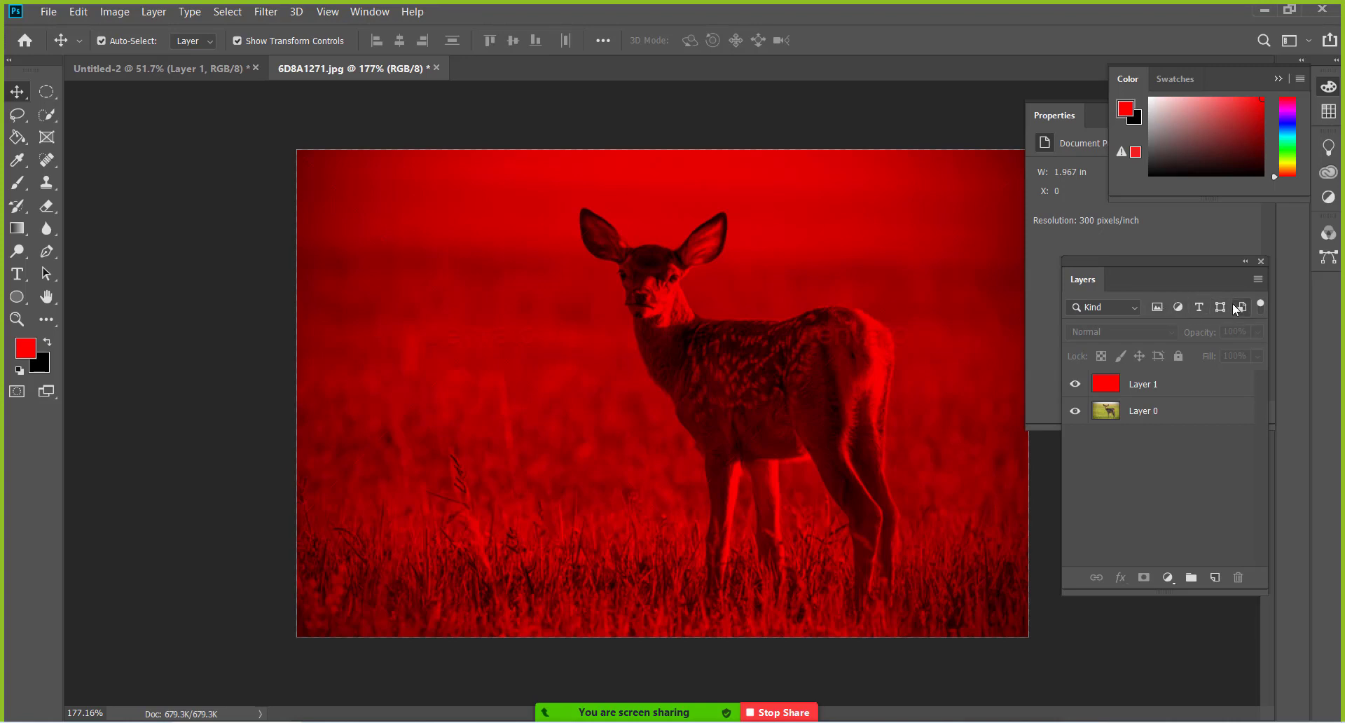
pyautogui.click(1222, 307)
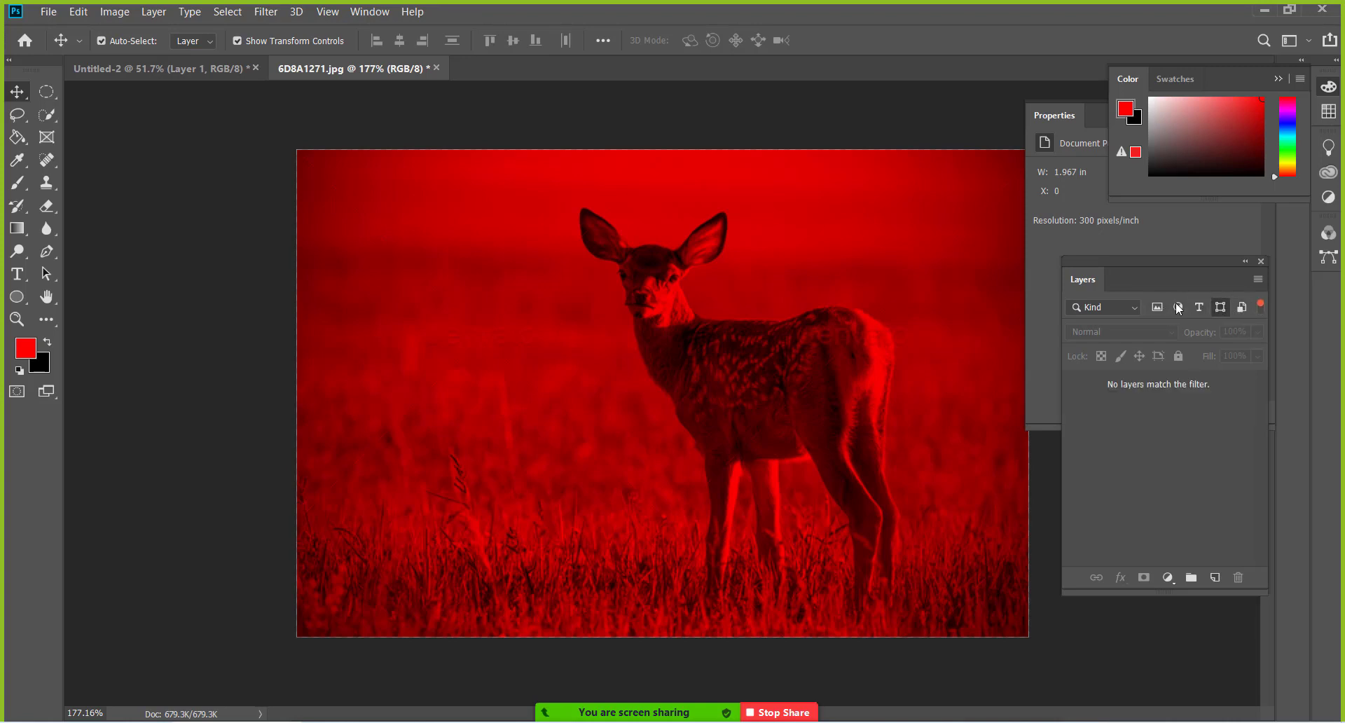
pyautogui.click(1158, 307)
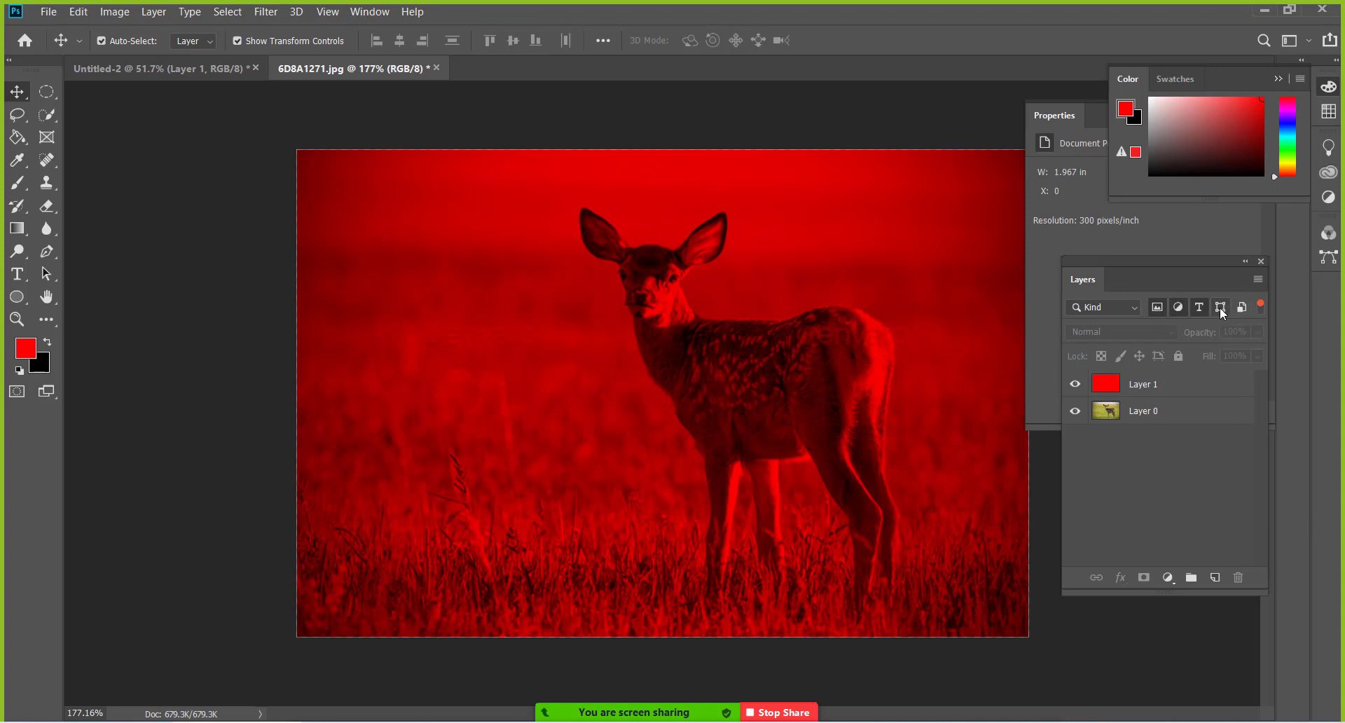
pyautogui.click(1160, 309)
pyautogui.click(1128, 310)
pyautogui.click(1127, 305)
pyautogui.click(1128, 308)
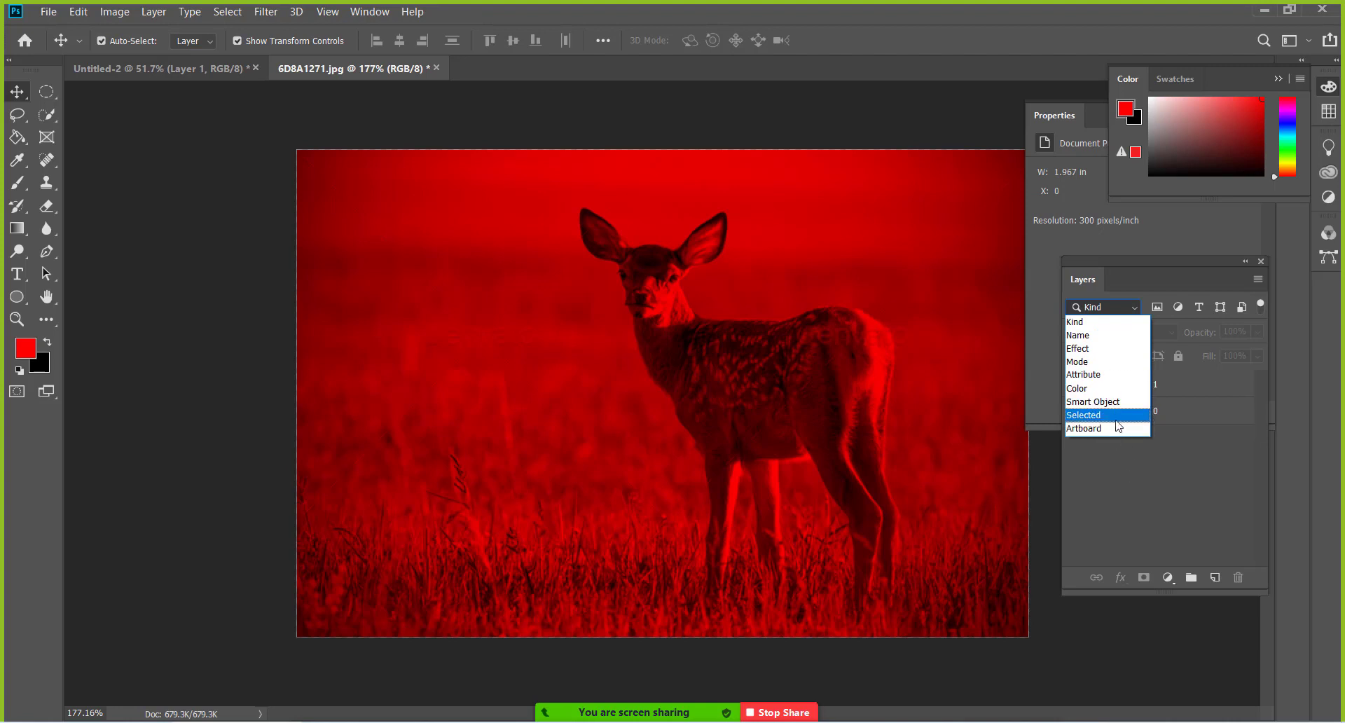
pyautogui.click(1106, 401)
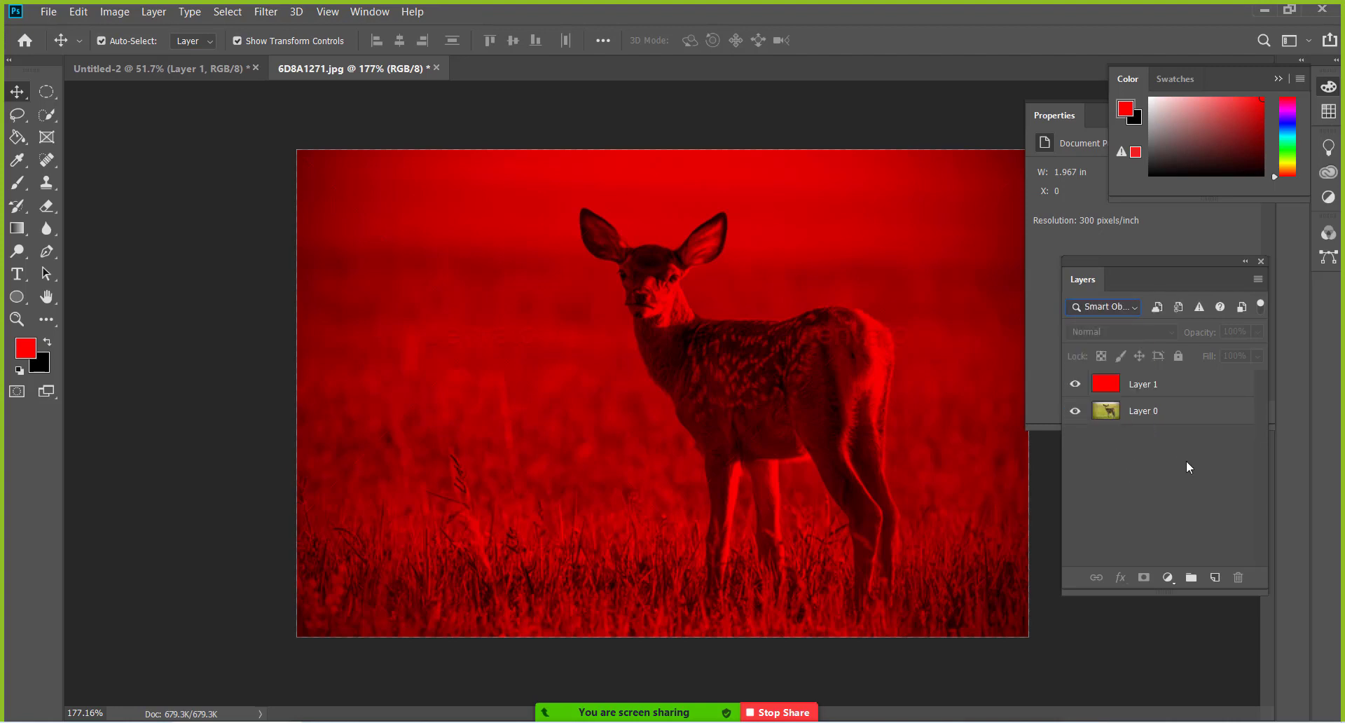
pyautogui.click(1110, 305)
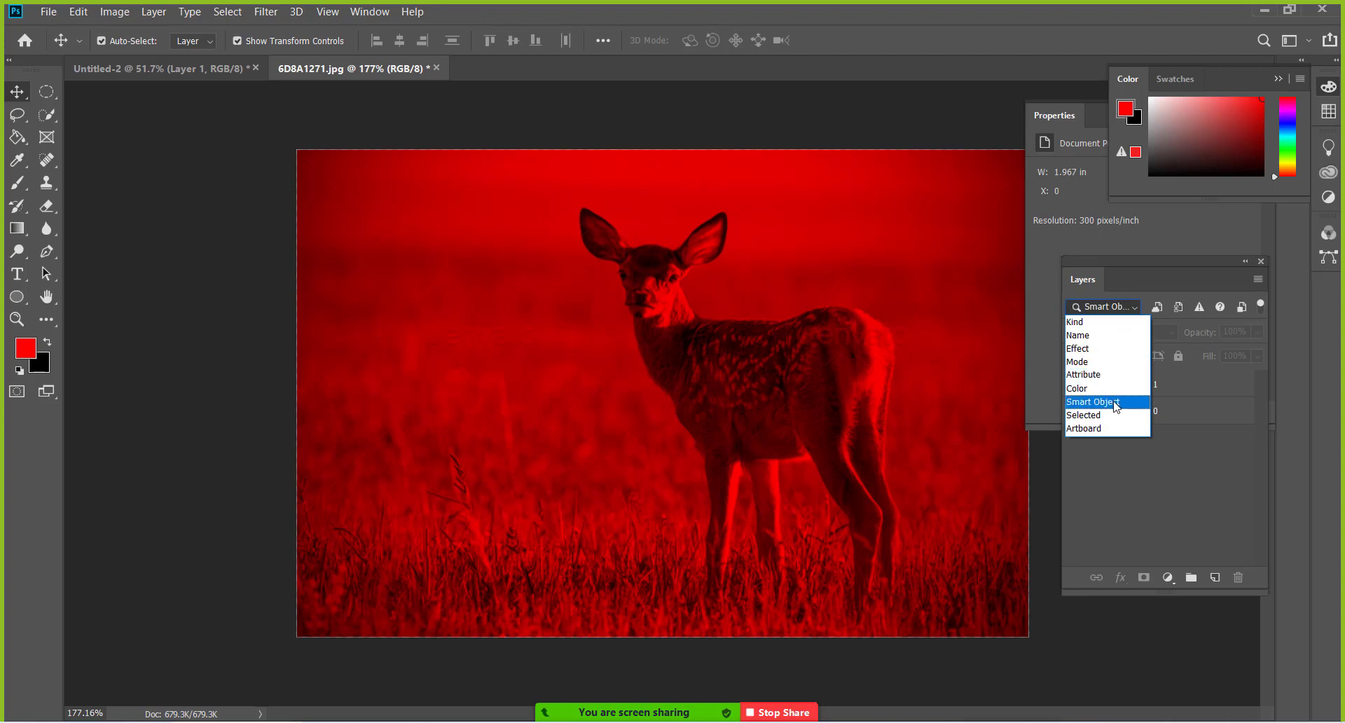
pyautogui.click(1115, 398)
pyautogui.click(1125, 307)
pyautogui.click(1111, 386)
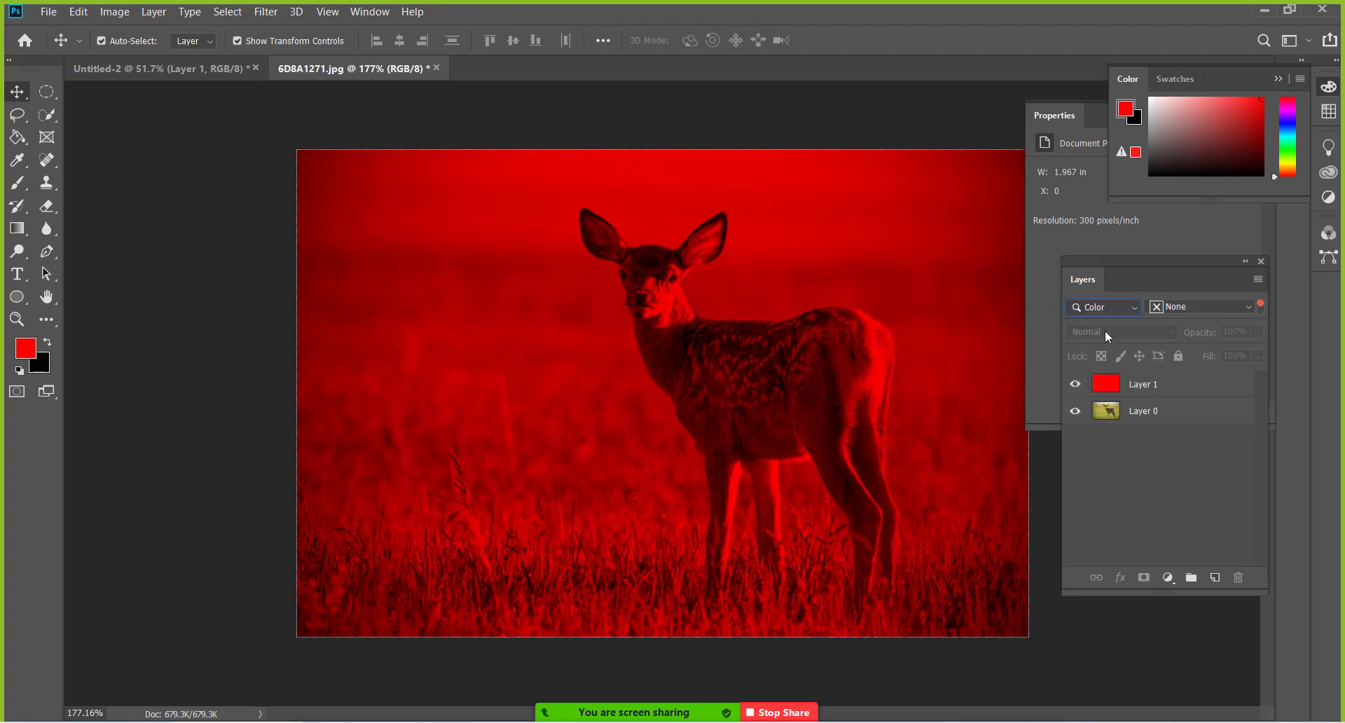
pyautogui.click(1107, 310)
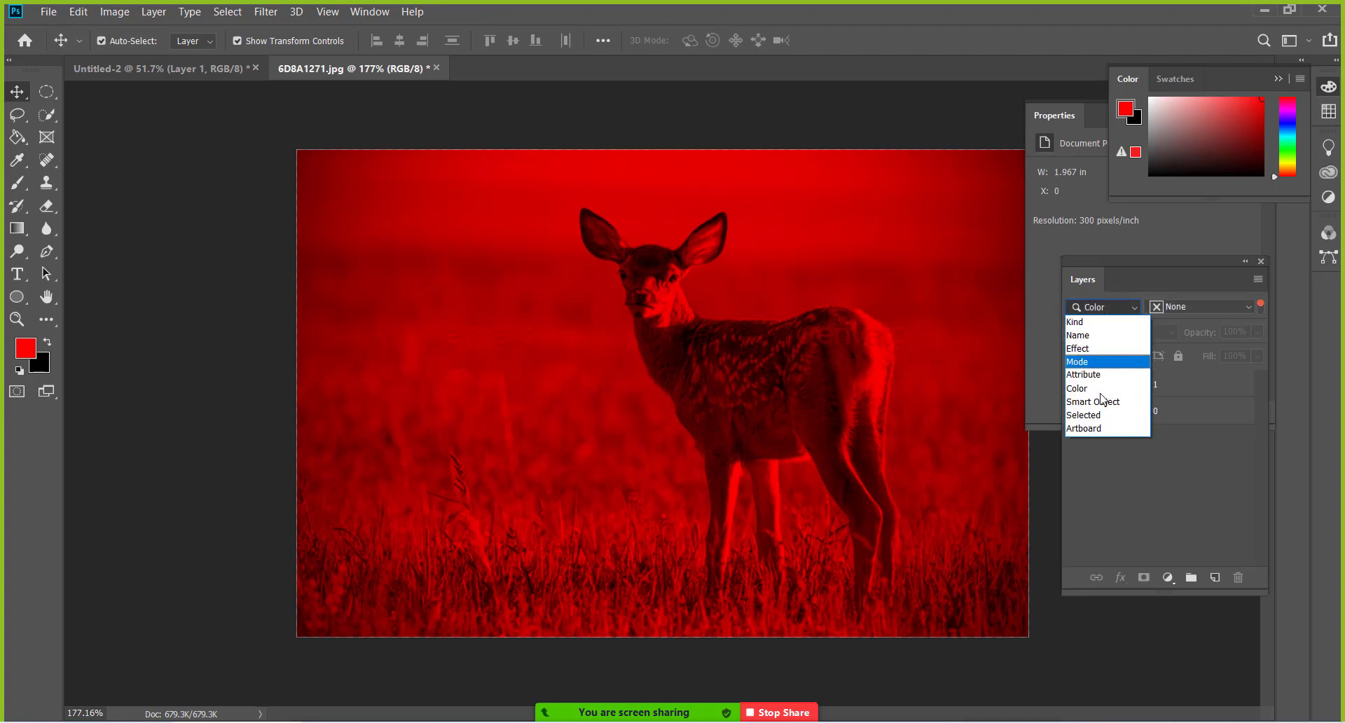
pyautogui.click(1089, 335)
pyautogui.click(1107, 308)
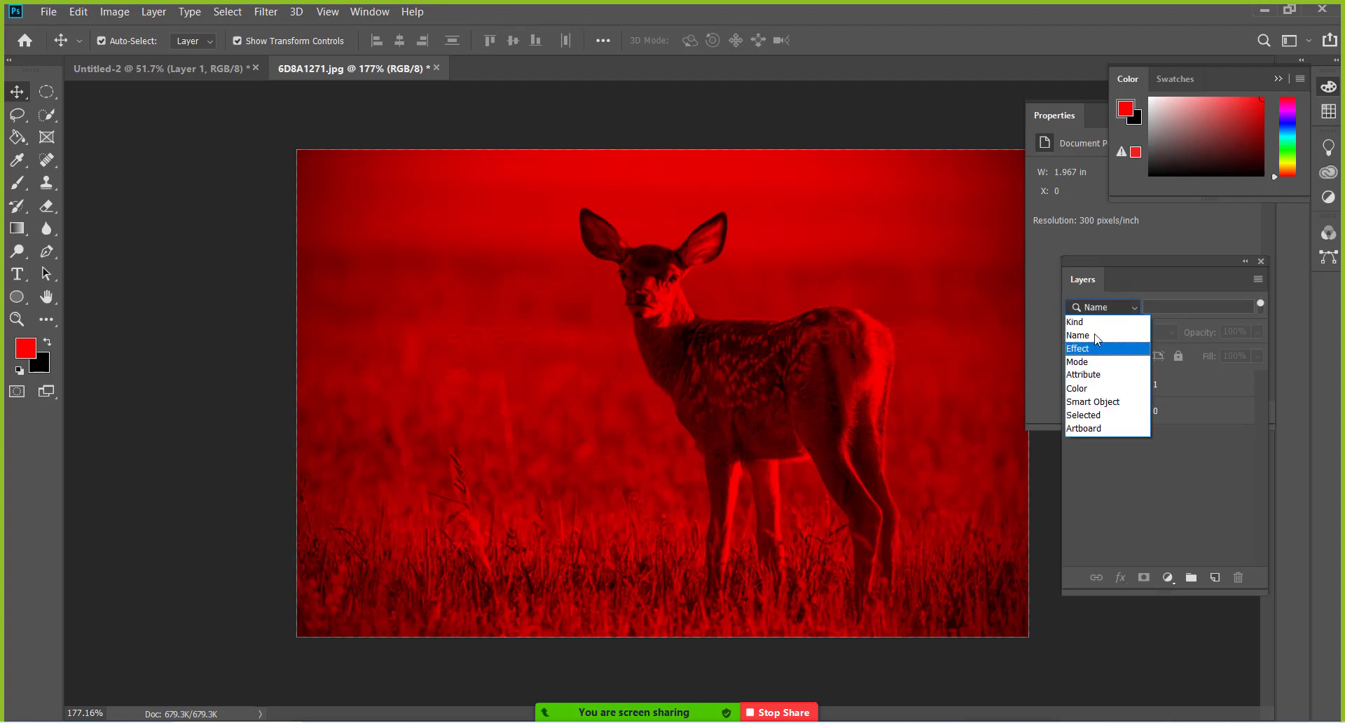
pyautogui.click(1093, 321)
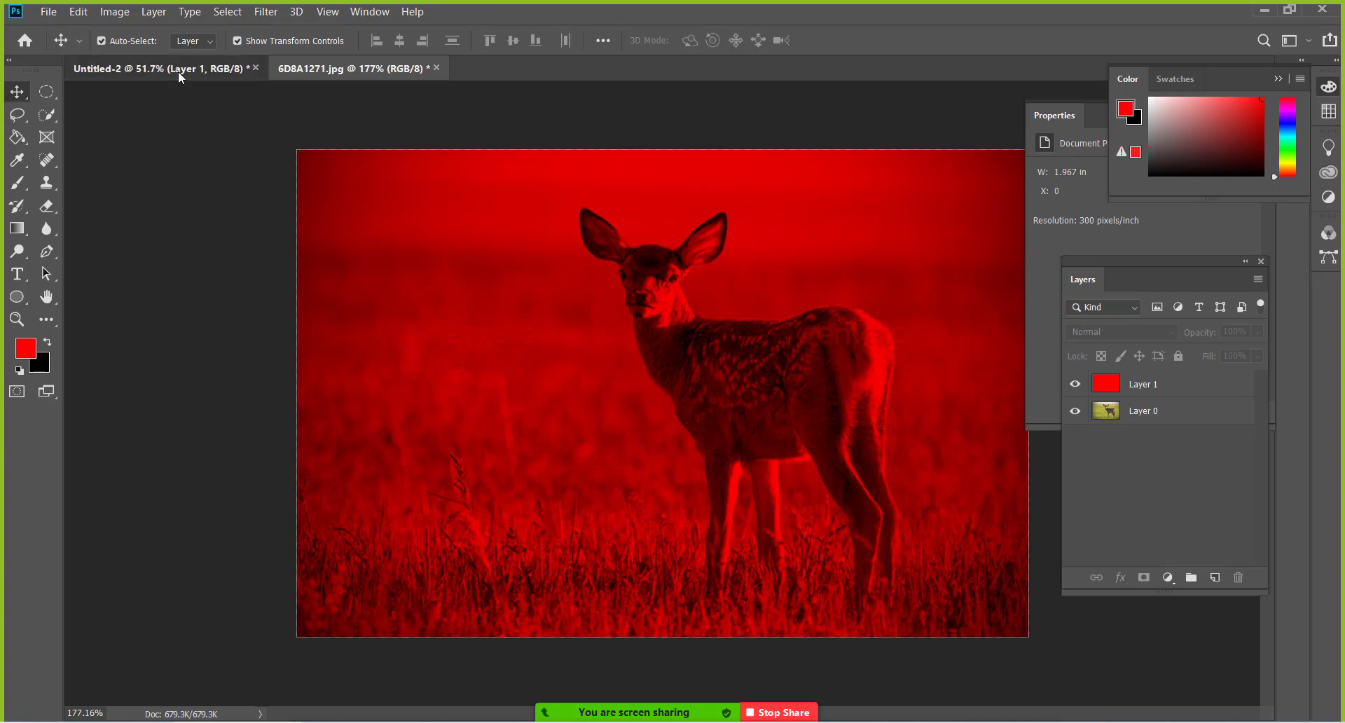
pyautogui.hotkey('ctrl', 'Tab')
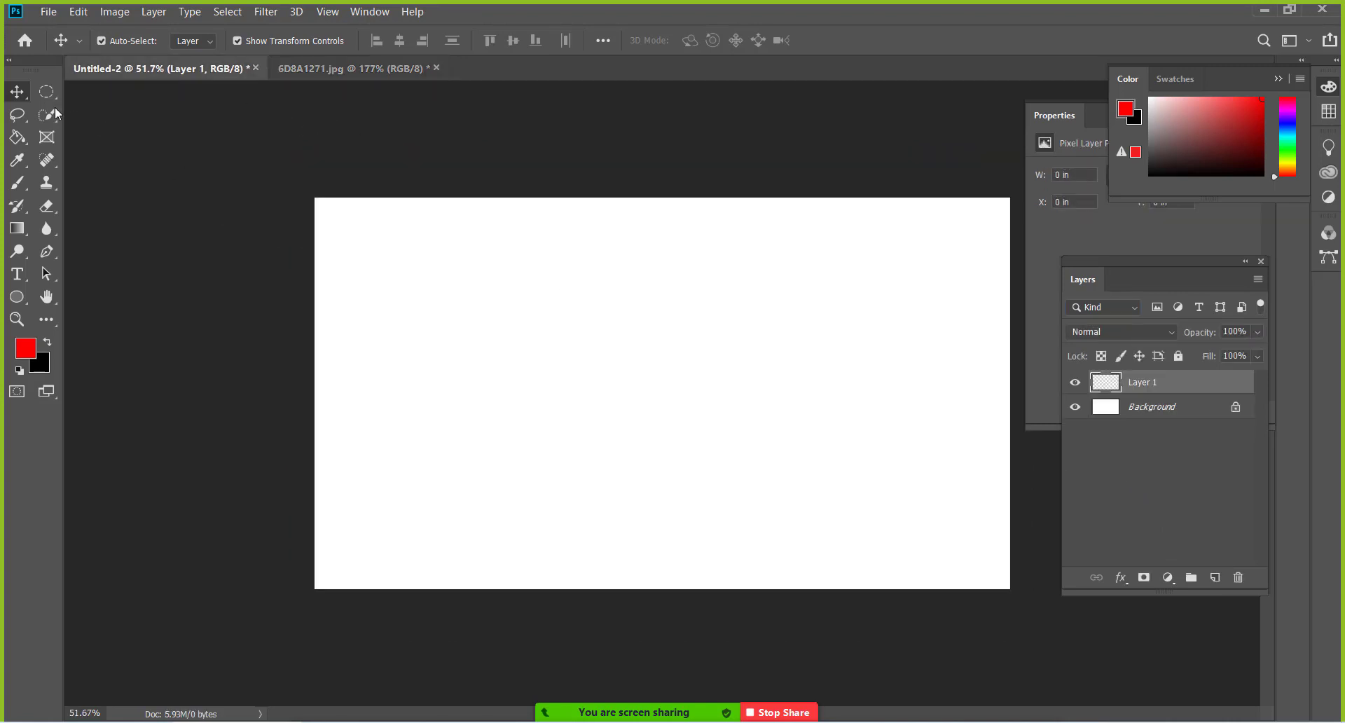
pyautogui.rightClick(43, 95)
pyautogui.click(91, 90)
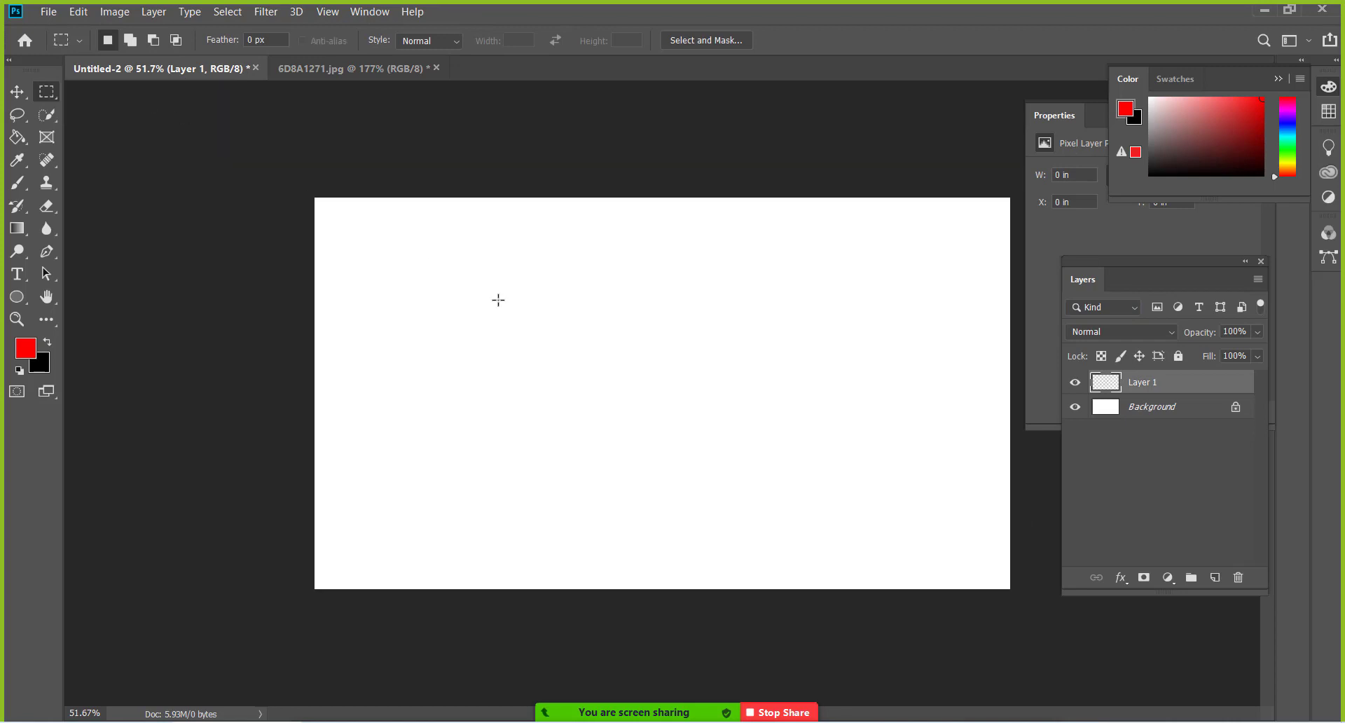
pyautogui.moveTo(537, 316)
pyautogui.mouseDown()
pyautogui.moveTo(765, 448)
pyautogui.moveTo(754, 448)
pyautogui.mouseUp()
pyautogui.press('alt')
pyautogui.hotkey('alt', 'BackSpace')
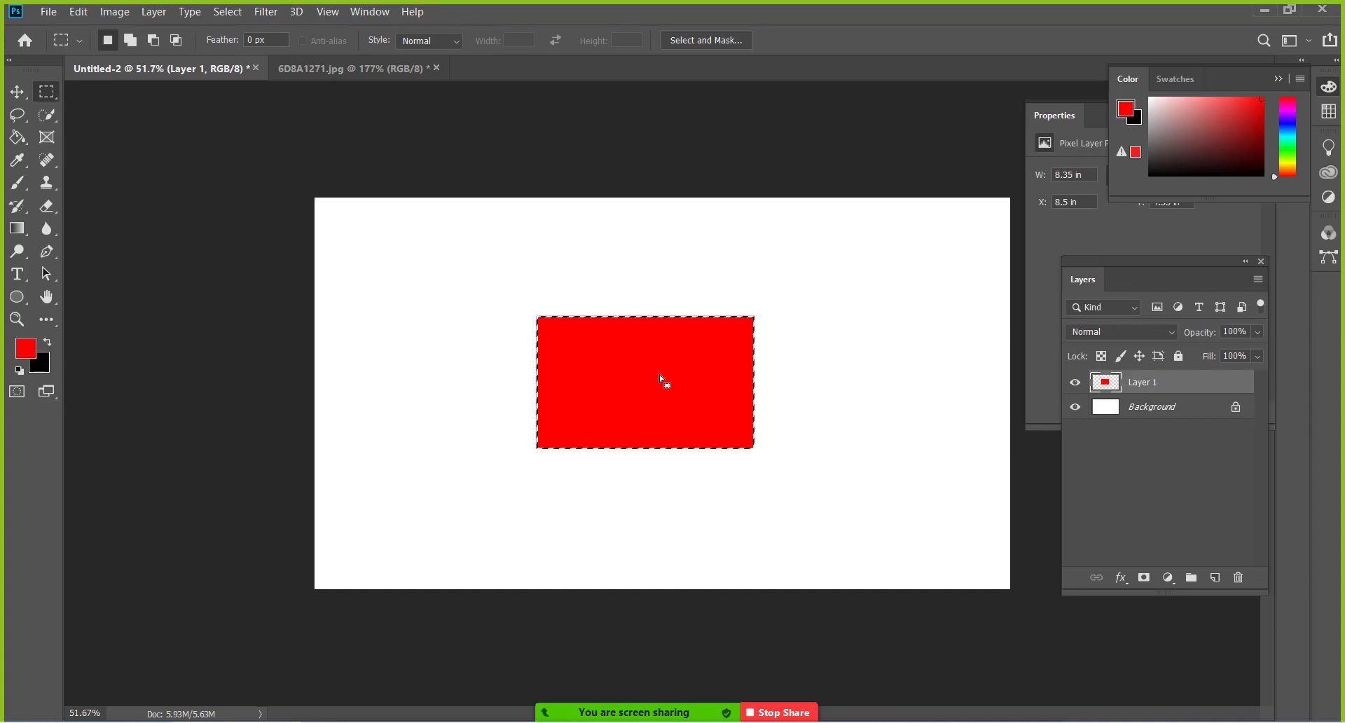
pyautogui.rightClick(659, 374)
pyautogui.click(672, 384)
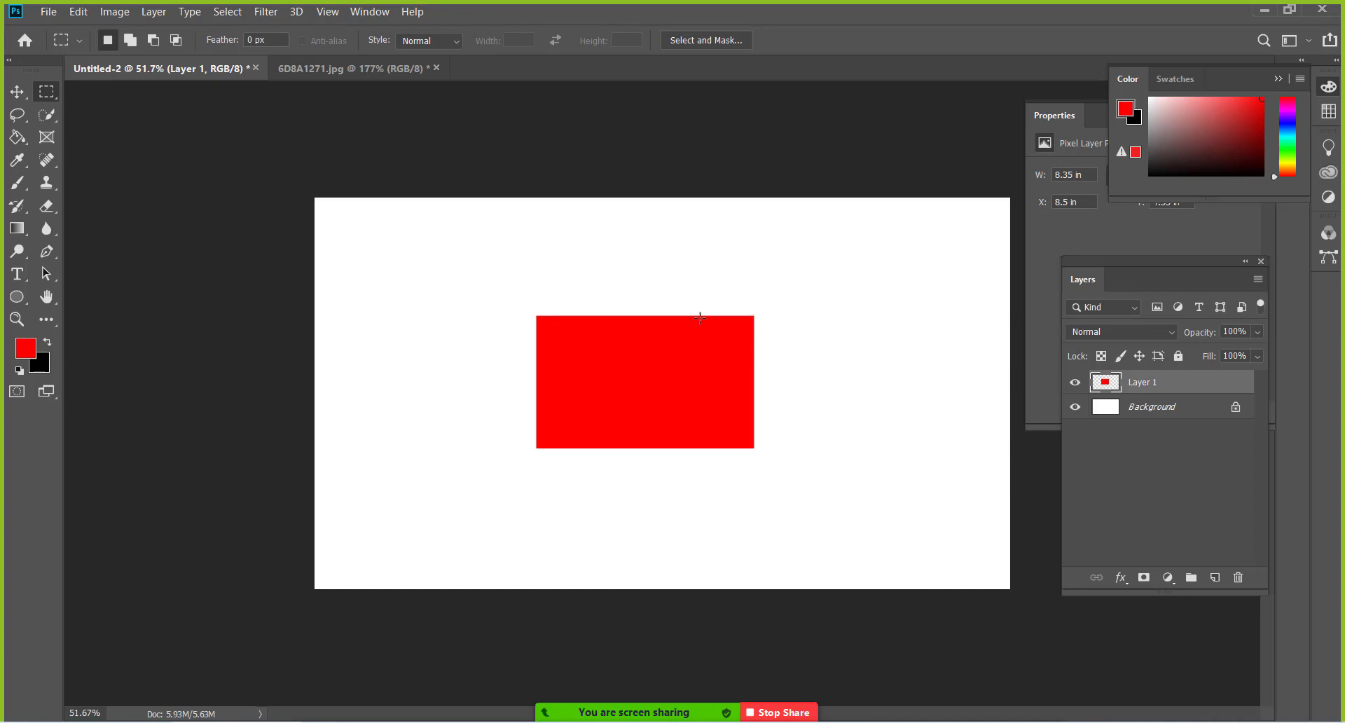
pyautogui.scroll(4, 700, 318)
pyautogui.scroll(3, 700, 314)
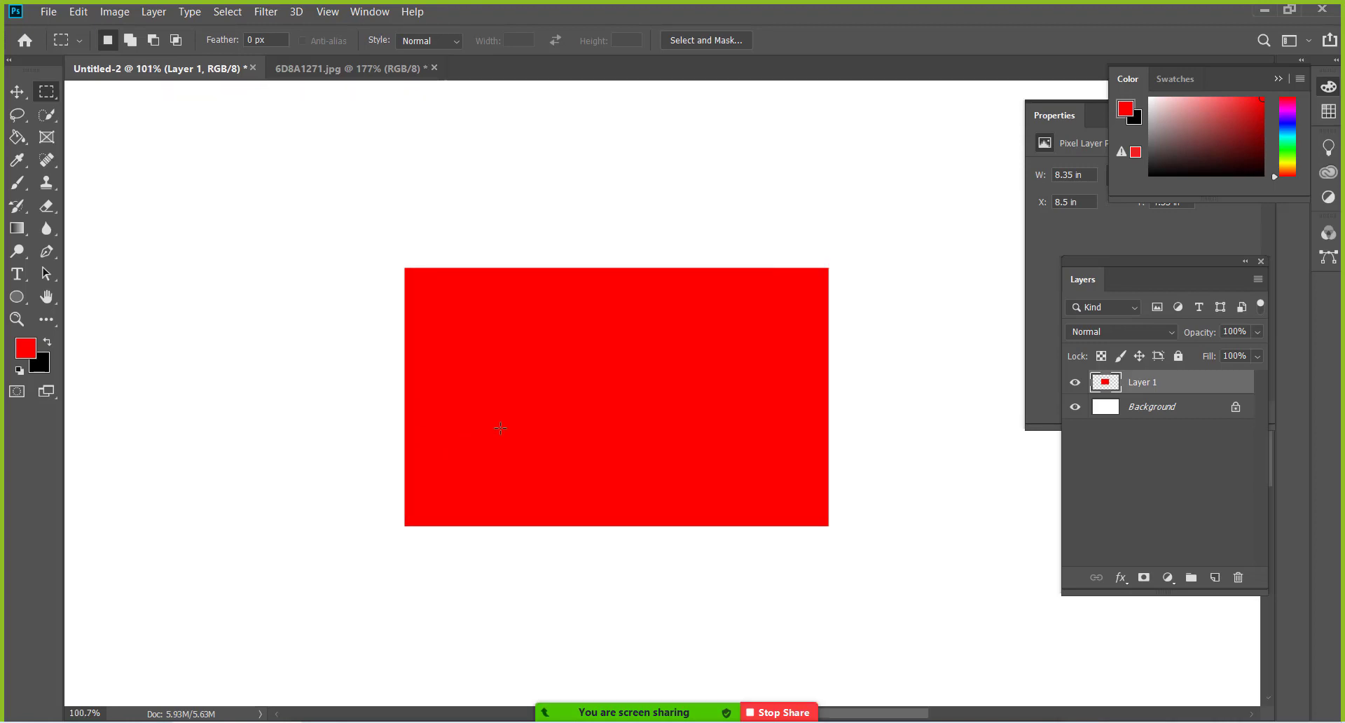
pyautogui.scroll(-3, 500, 427)
pyautogui.scroll(-3, 520, 421)
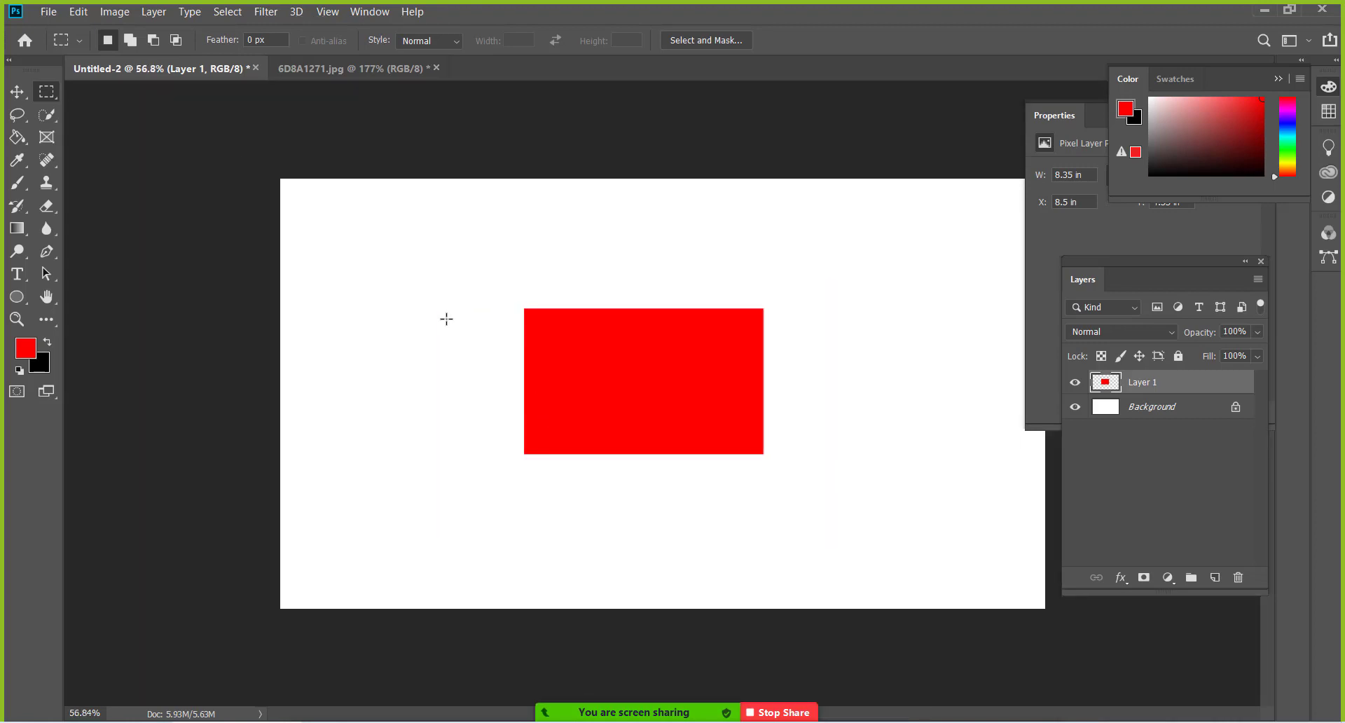
# Step: Clear Layer 1, then fill a 100 px feathered selection mid-canvas with red
pyautogui.press('Delete')
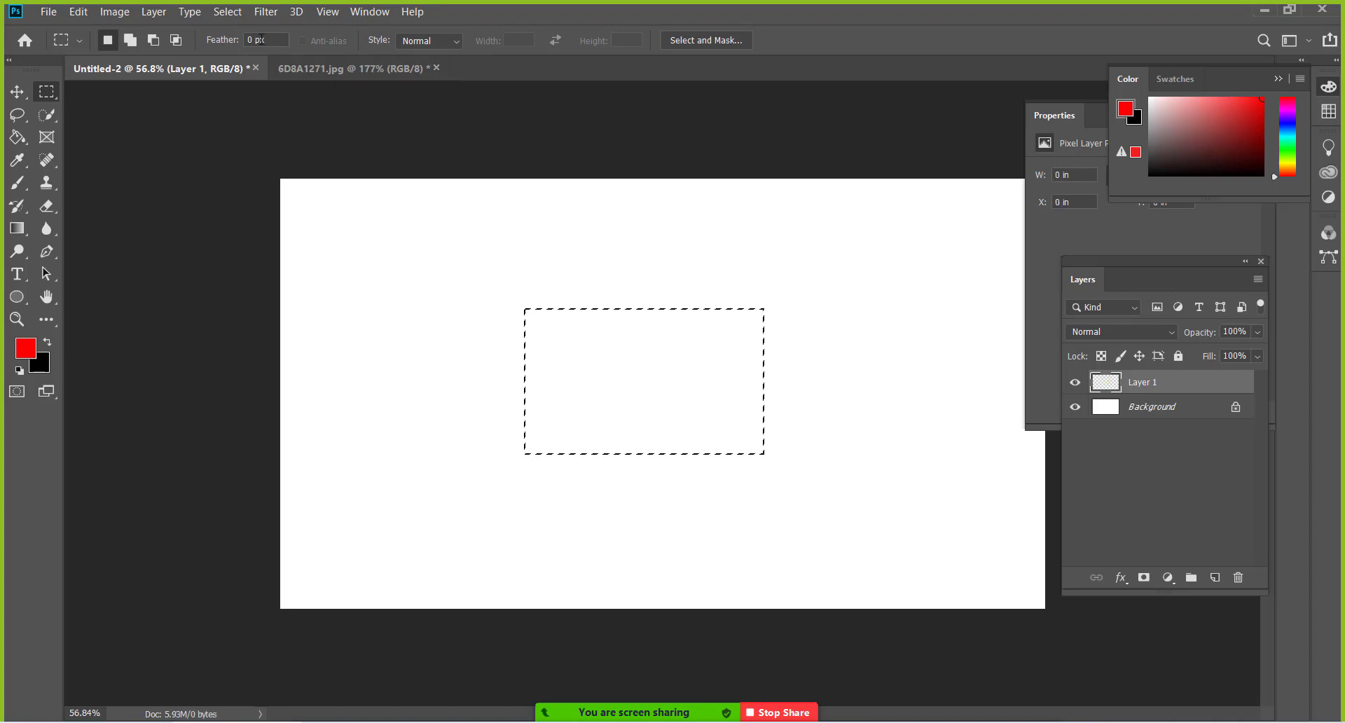
pyautogui.click(218, 41)
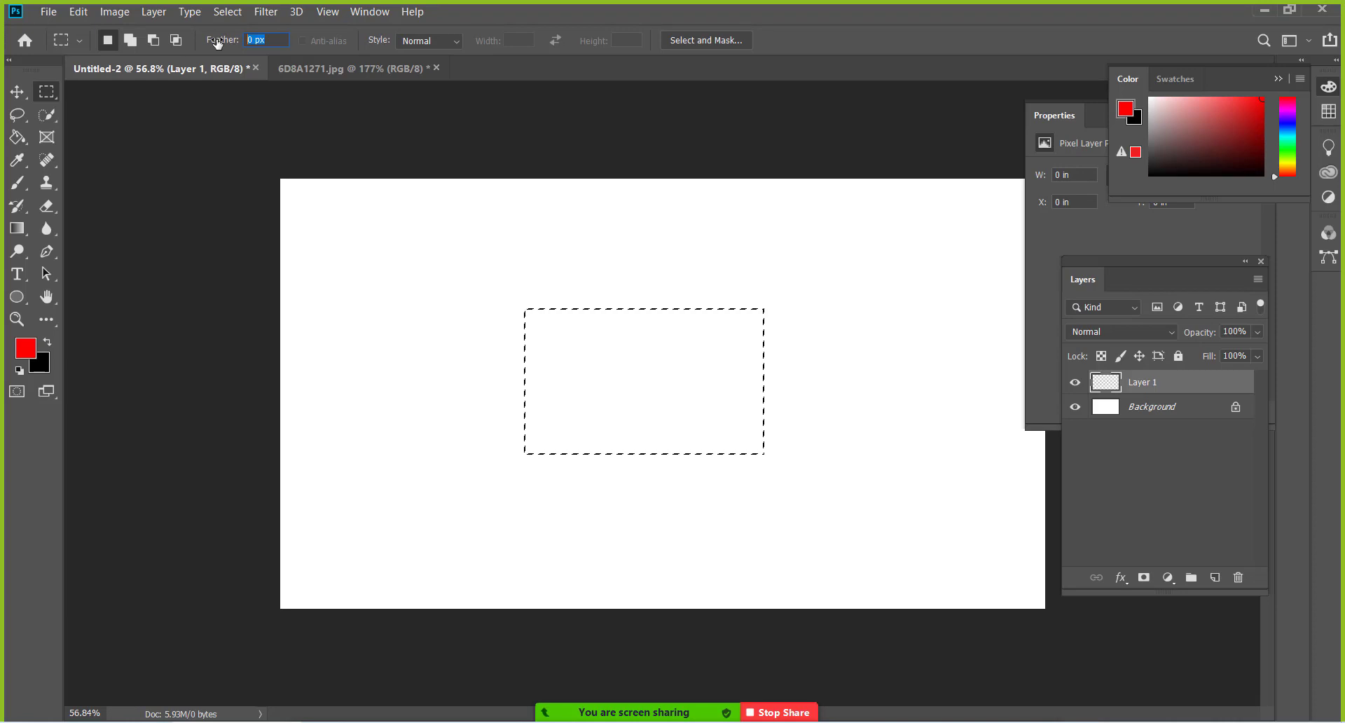
pyautogui.click(253, 40)
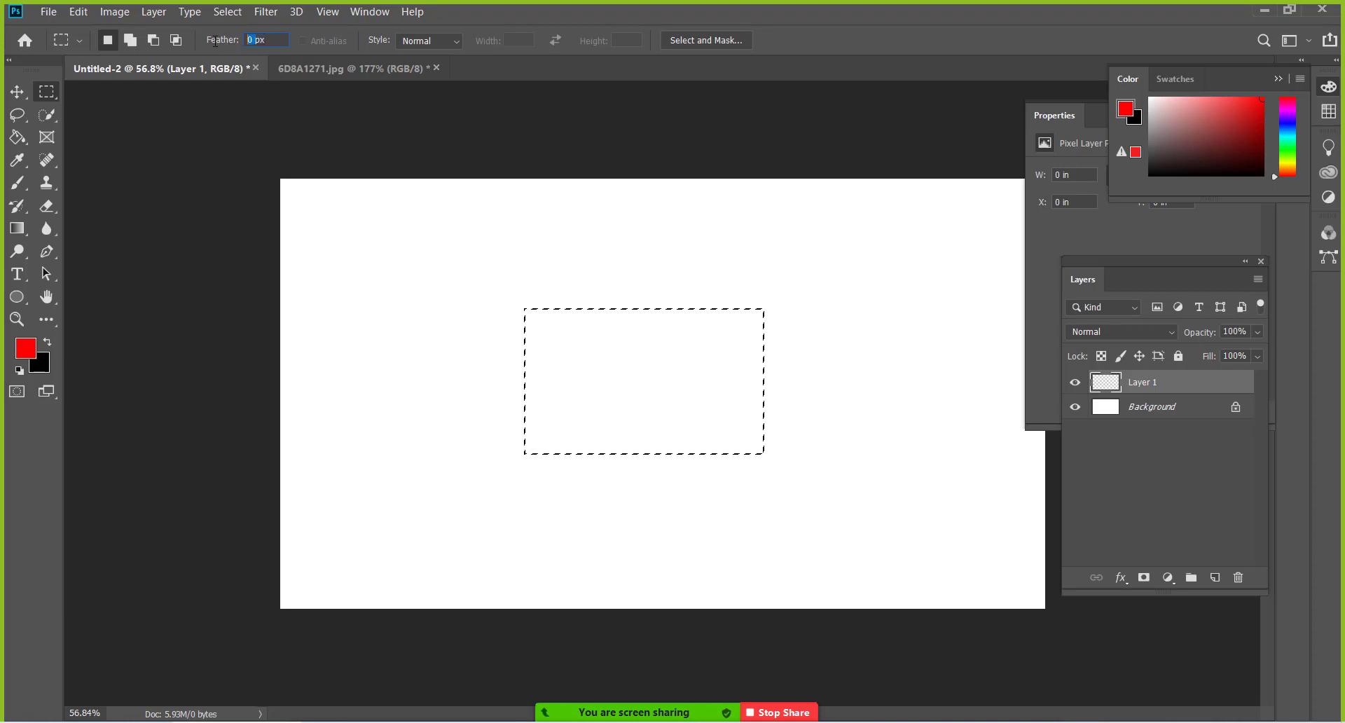
pyautogui.write('100')
pyautogui.press('alt')
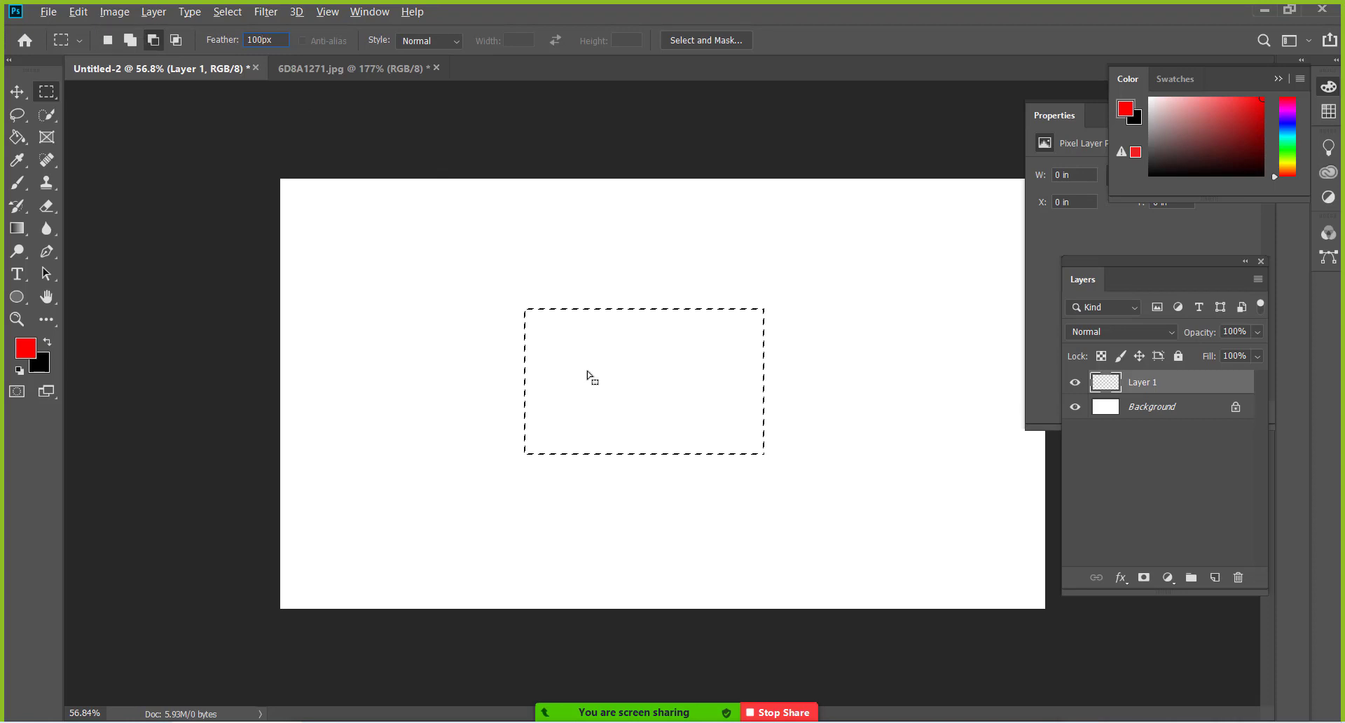
pyautogui.press('Escape')
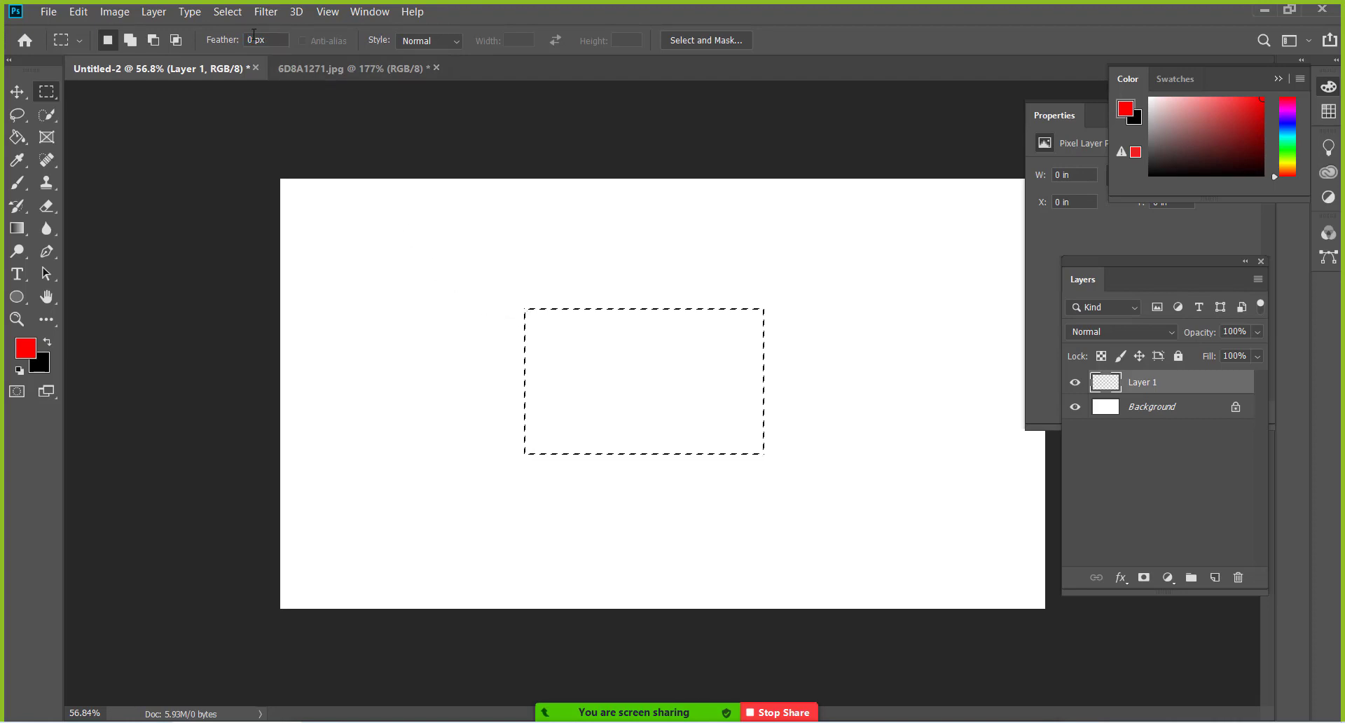
pyautogui.write('1')
pyautogui.write('00')
pyautogui.moveTo(494, 265); pyautogui.dragTo(735, 452)
pyautogui.hotkey('alt', 'BackSpace')
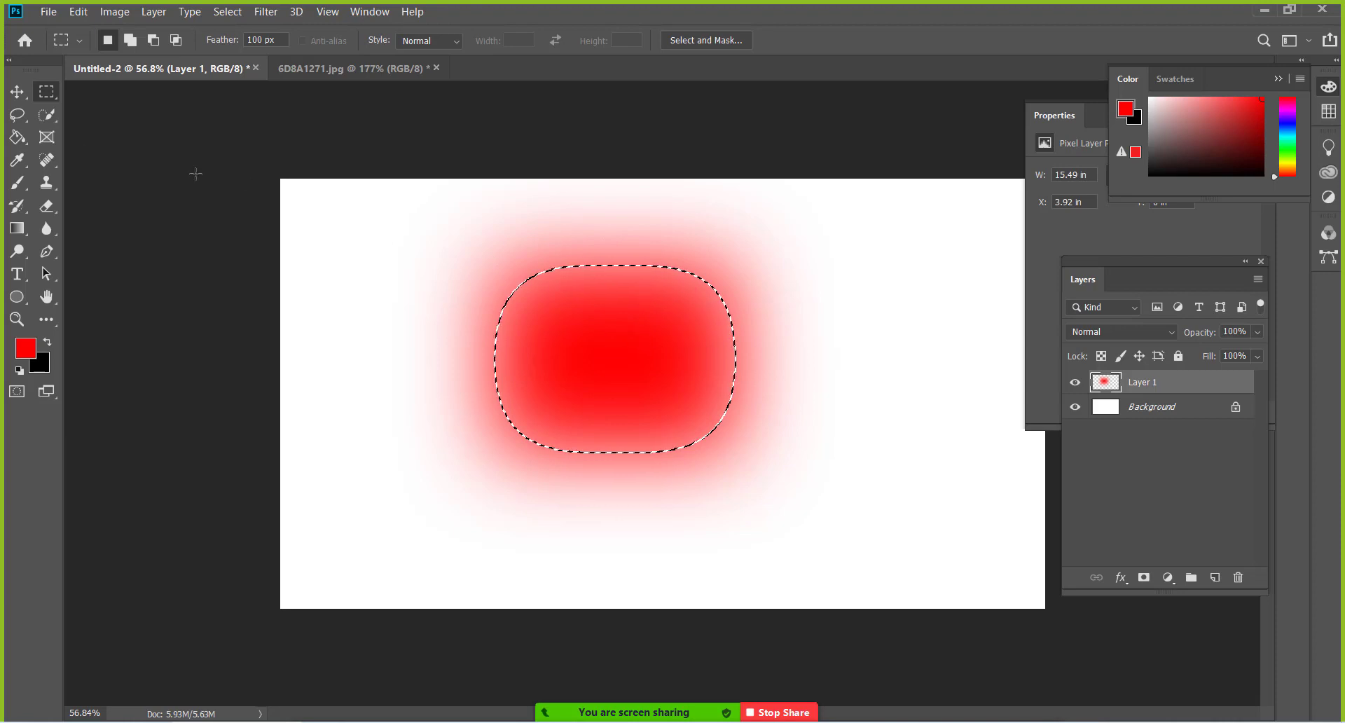
# Step: Move the soft red shape around and scale it down
pyautogui.press('v')
pyautogui.moveTo(586, 332); pyautogui.dragTo(607, 384)
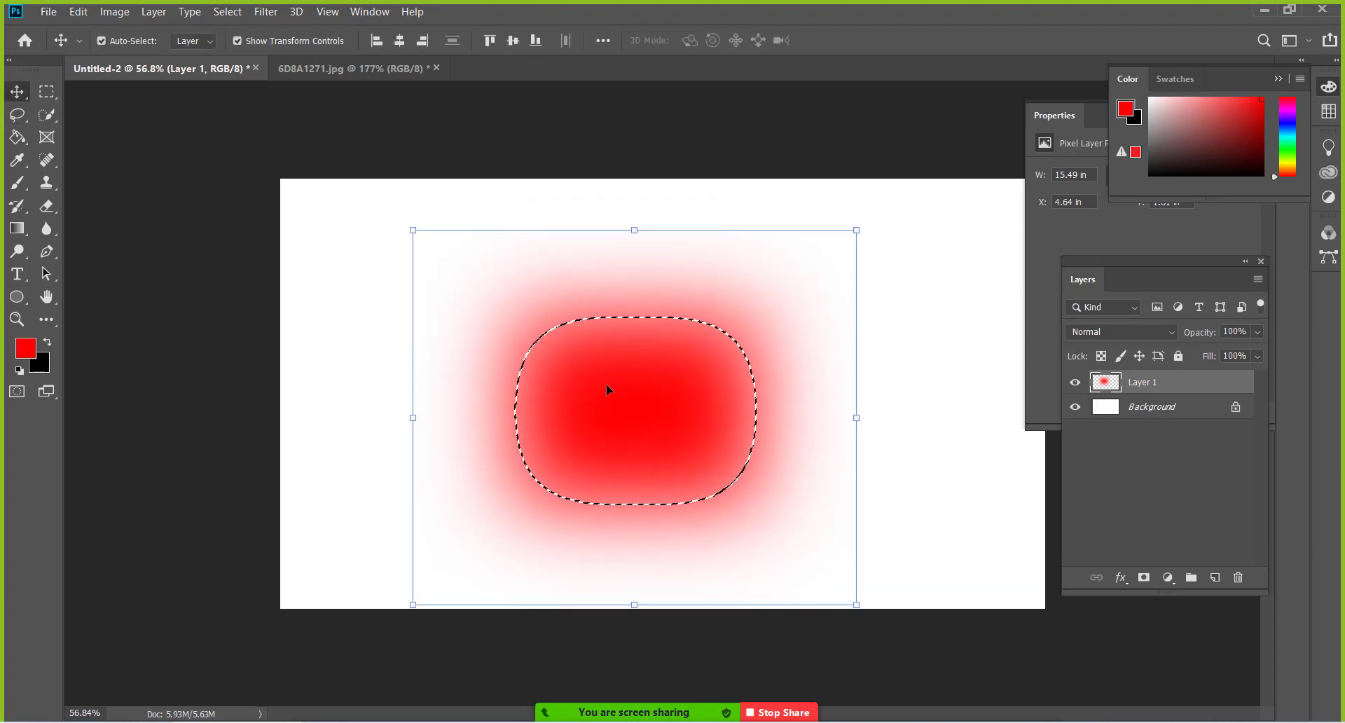
pyautogui.moveTo(727, 437); pyautogui.dragTo(697, 421)
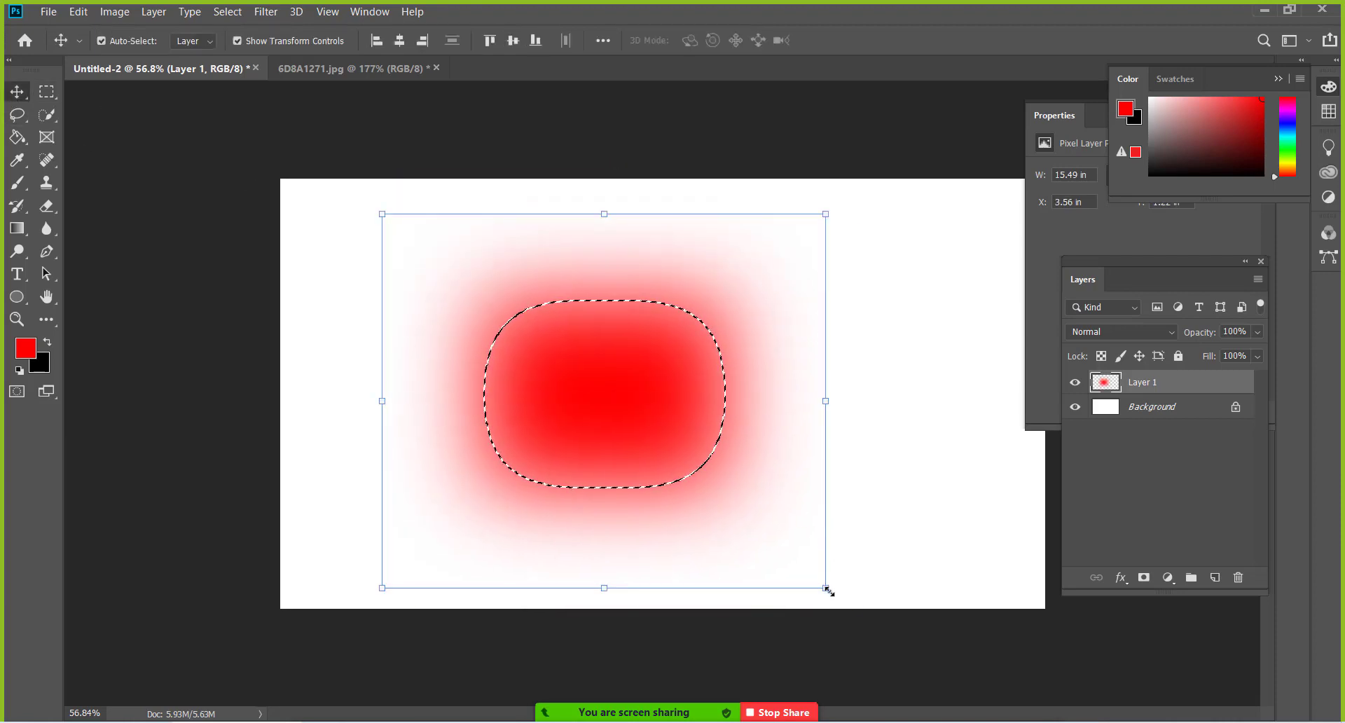
pyautogui.moveTo(827, 590); pyautogui.dragTo(700, 465)
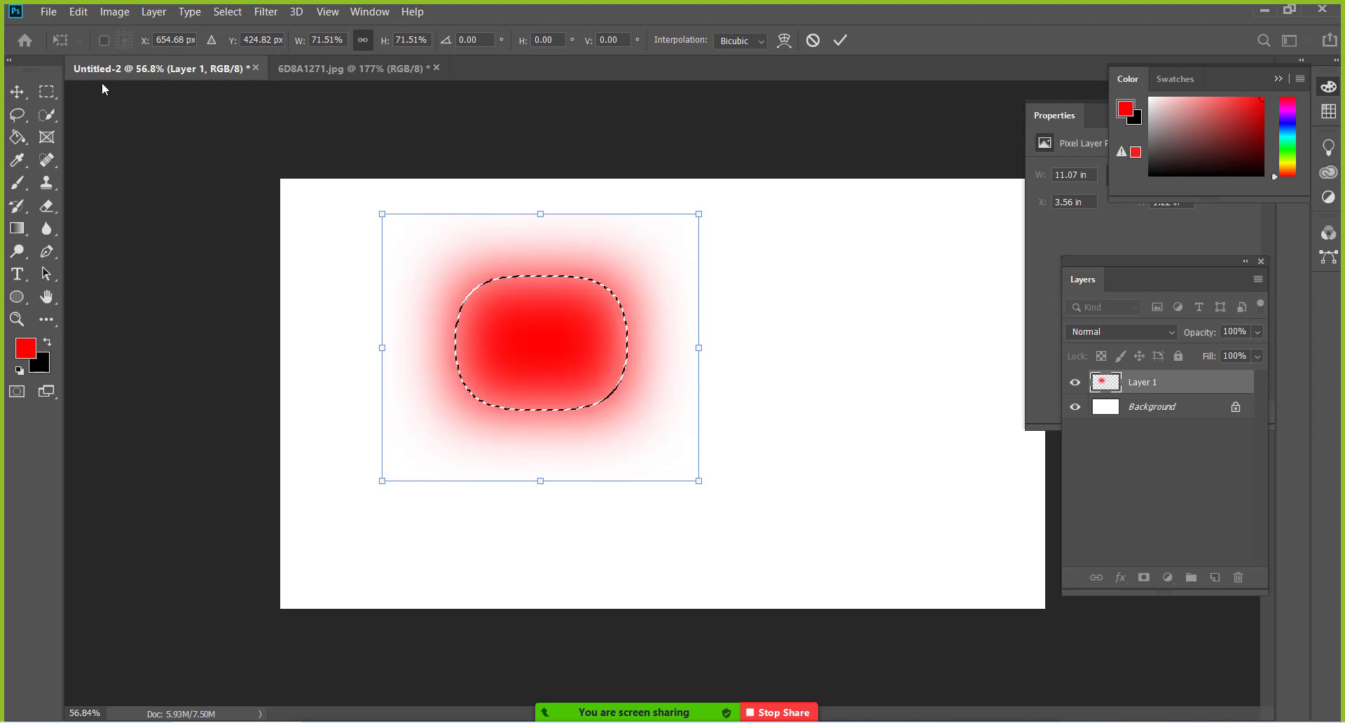
pyautogui.click(18, 90)
# Step: Delete Layer 1, add a new empty layer and clear the selection
pyautogui.moveTo(1164, 378); pyautogui.dragTo(1234, 576)
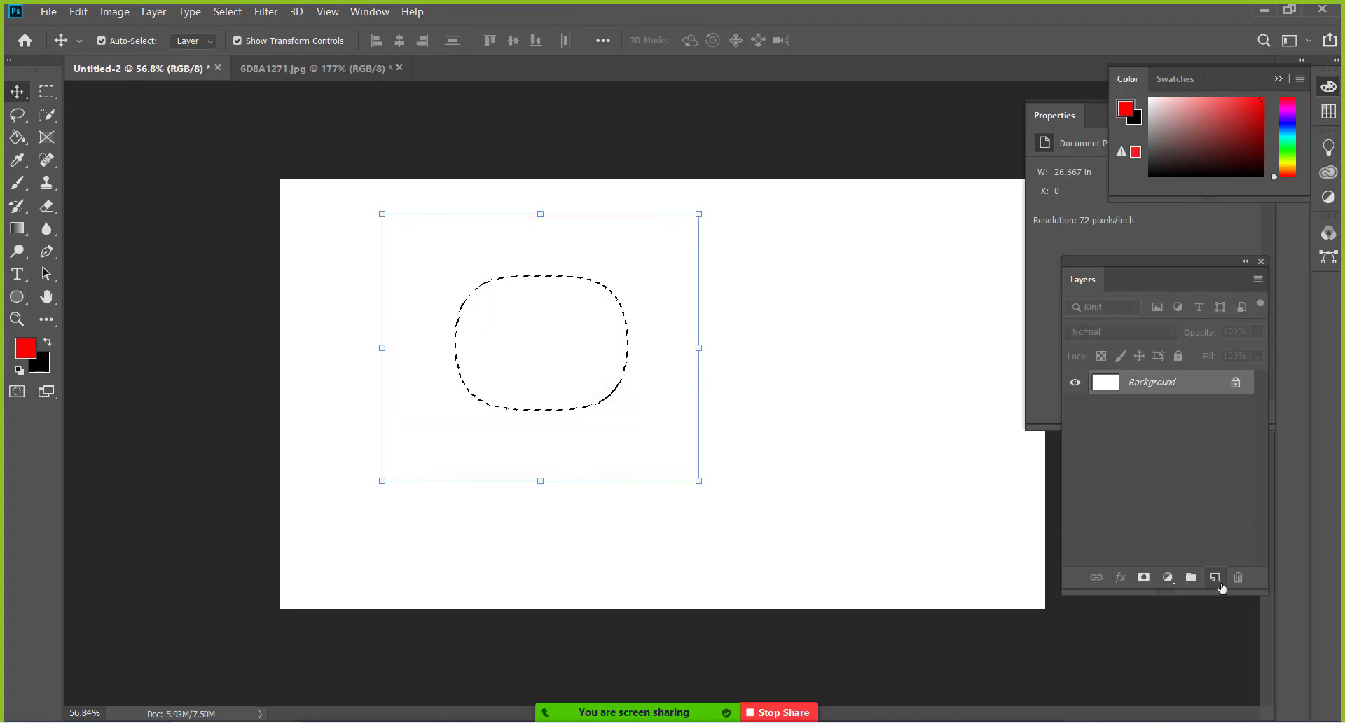
pyautogui.click(1215, 577)
pyautogui.moveTo(601, 319); pyautogui.dragTo(586, 315)
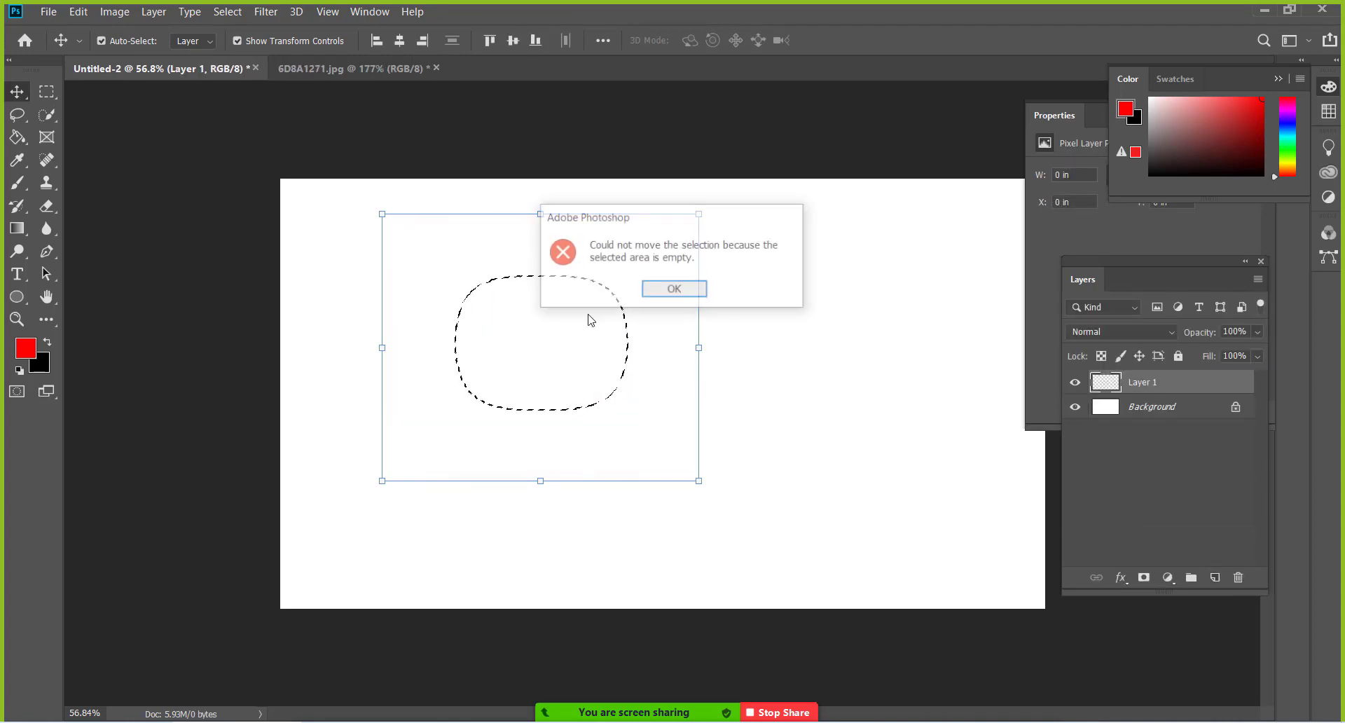
pyautogui.click(674, 290)
pyautogui.click(46, 91)
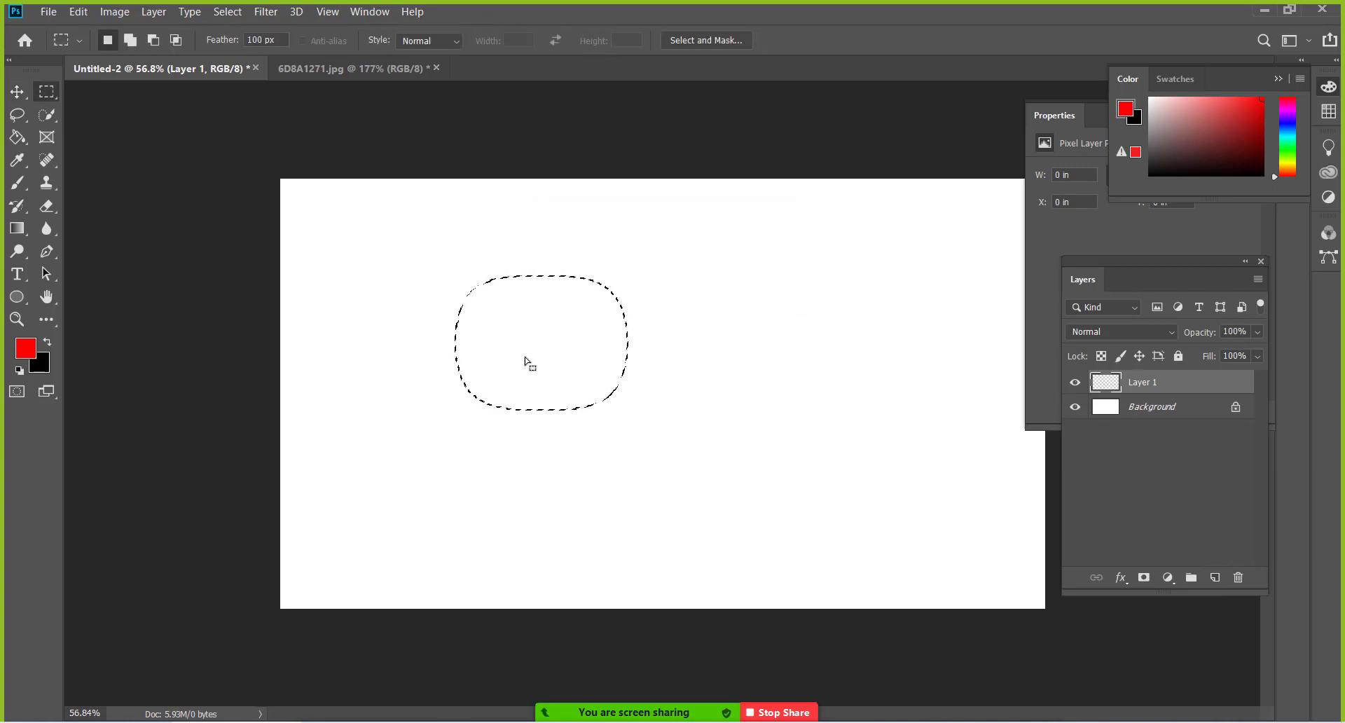
pyautogui.rightClick(524, 356)
pyautogui.click(553, 363)
# Step: Reset the marquee feather to 0 px and clear the trial selections
pyautogui.moveTo(579, 286); pyautogui.dragTo(847, 510)
pyautogui.click(444, 373)
pyautogui.moveTo(358, 330); pyautogui.dragTo(456, 472)
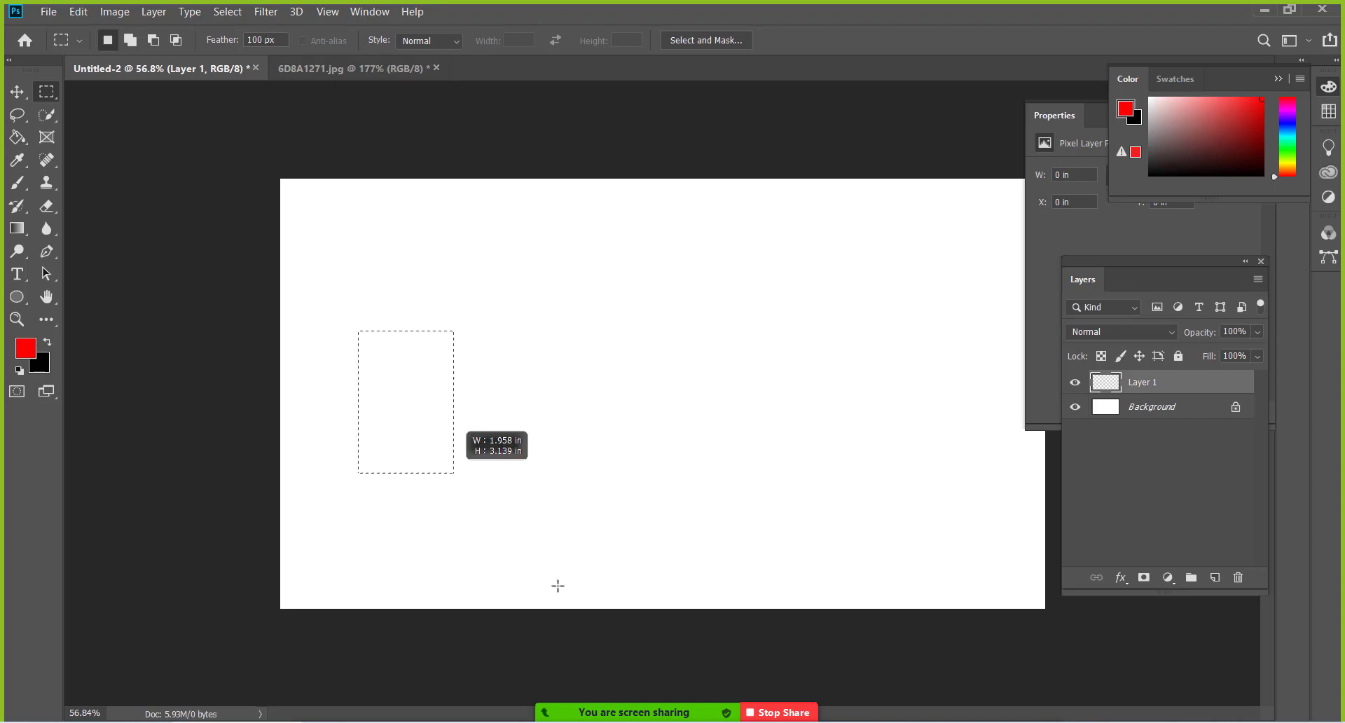
pyautogui.moveTo(873, 583); pyautogui.dragTo(687, 407)
pyautogui.click(265, 40)
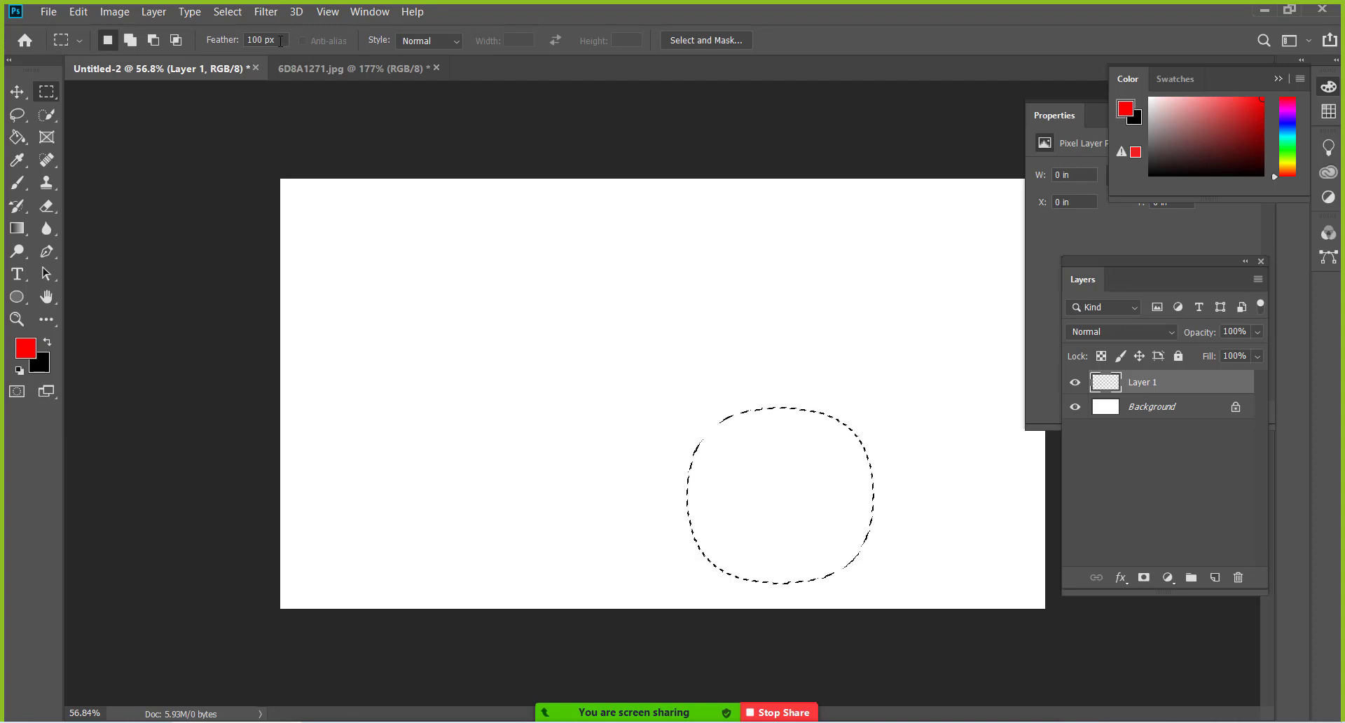
pyautogui.press('Return')
pyautogui.rightClick(752, 455)
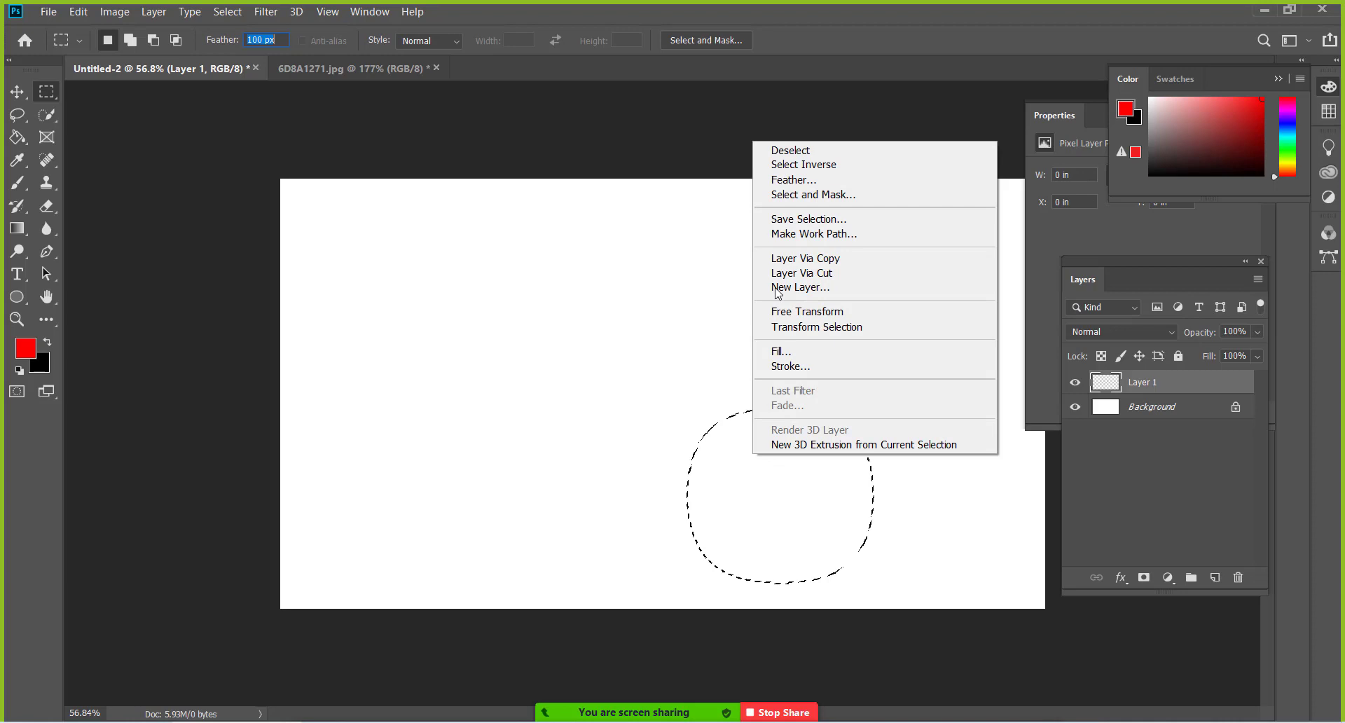
pyautogui.click(778, 150)
pyautogui.write('0')
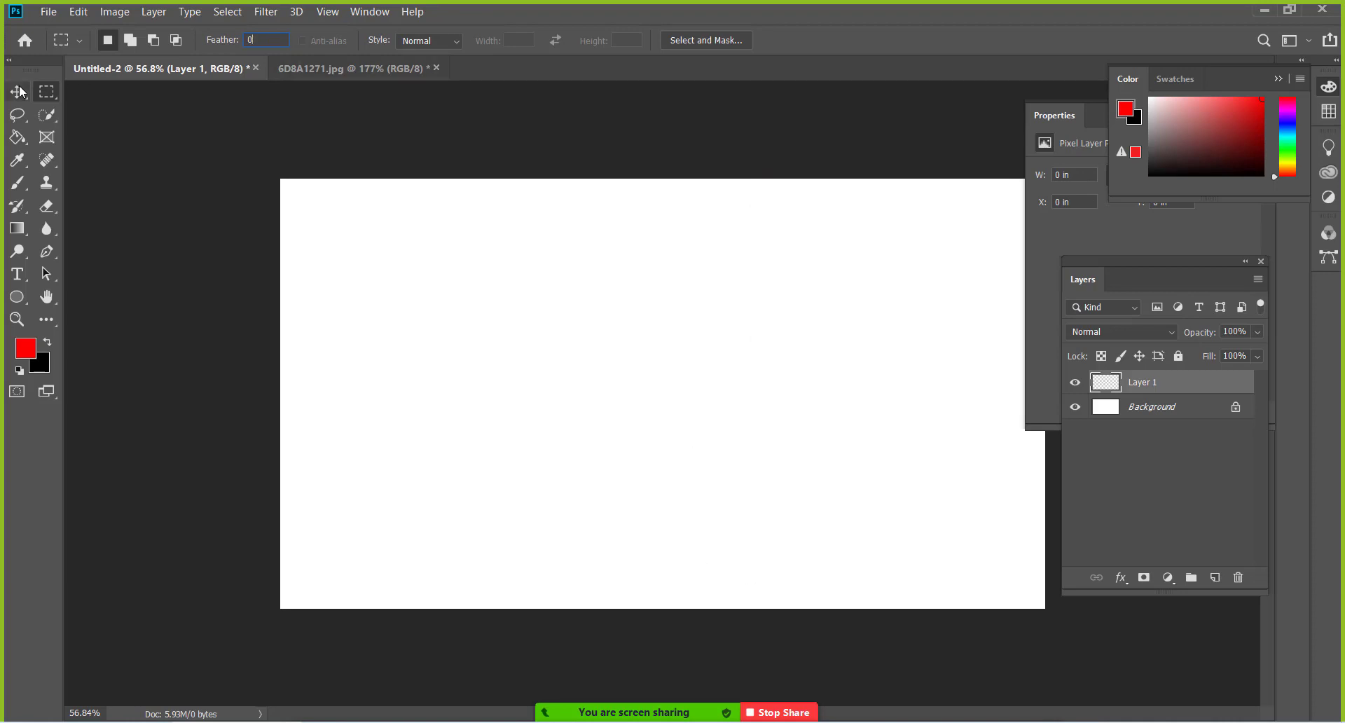
pyautogui.click(17, 91)
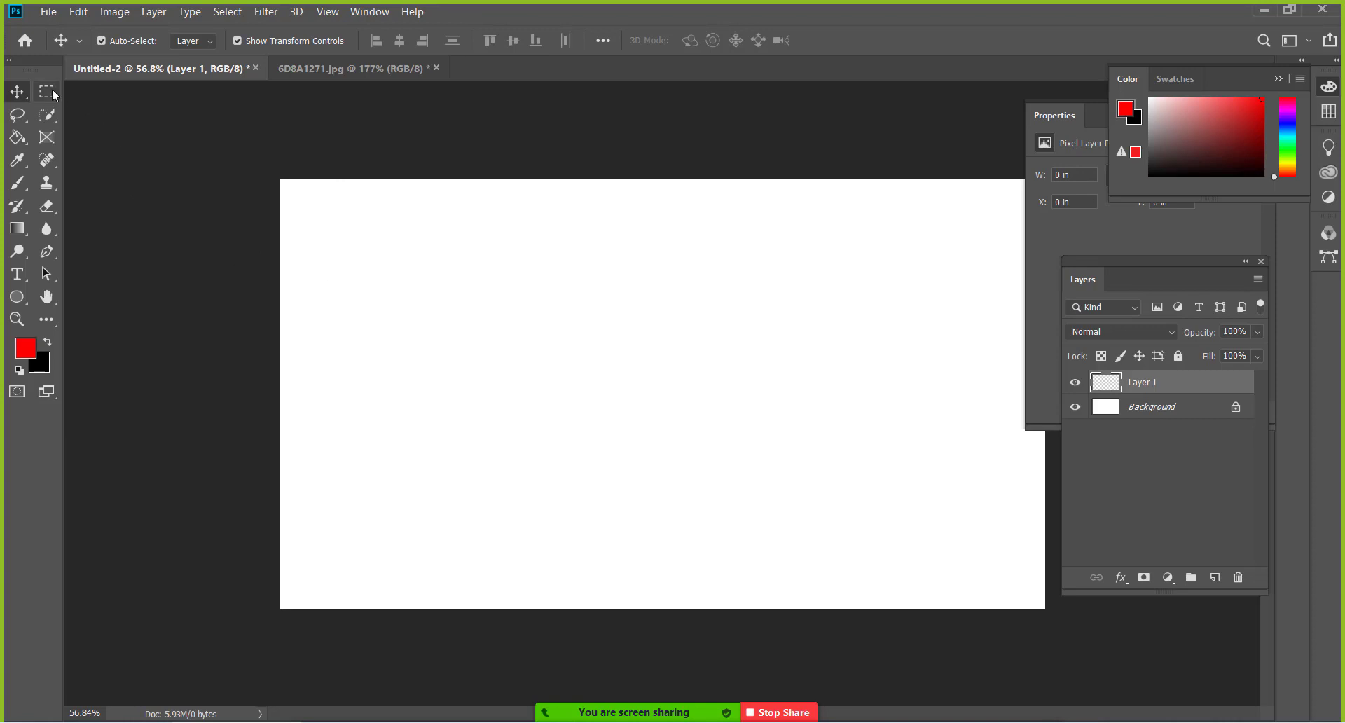
pyautogui.click(53, 90)
# Step: Select a rectangle in the upper-middle canvas and feather it by 20 pixels
pyautogui.moveTo(428, 249); pyautogui.dragTo(751, 439)
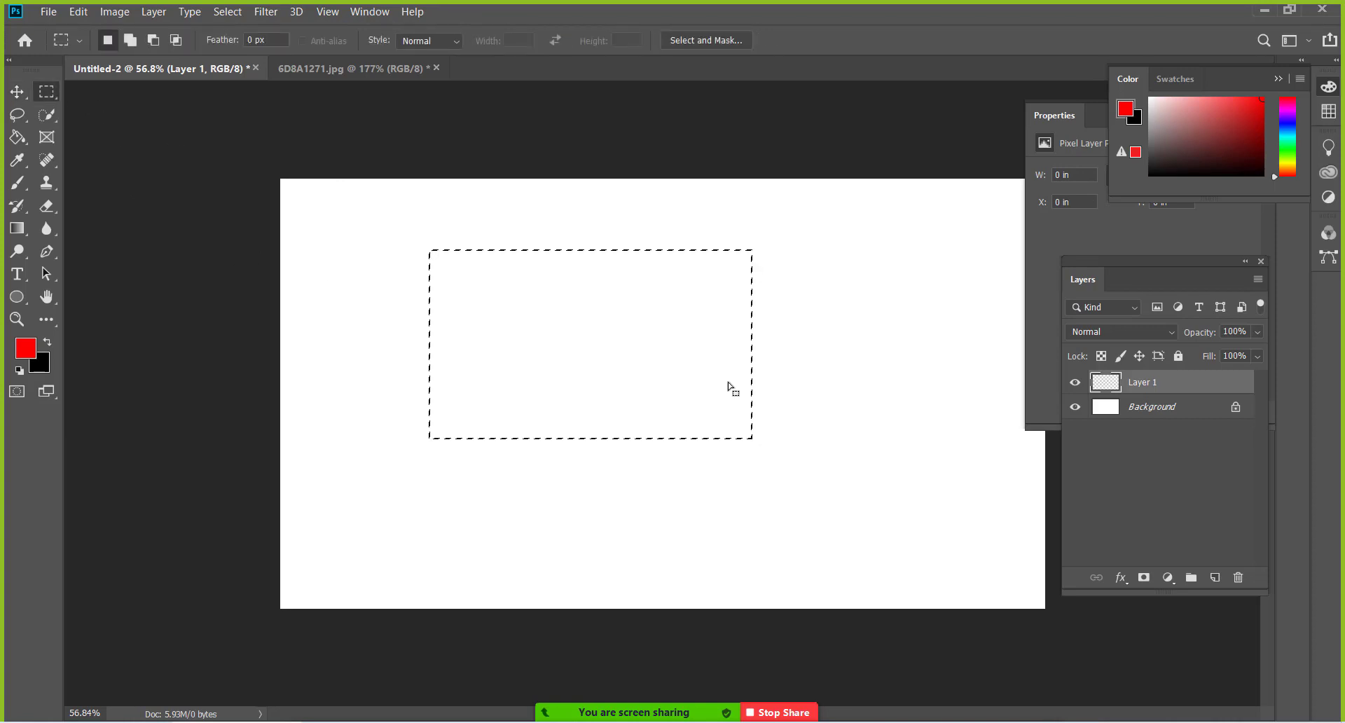
pyautogui.rightClick(639, 295)
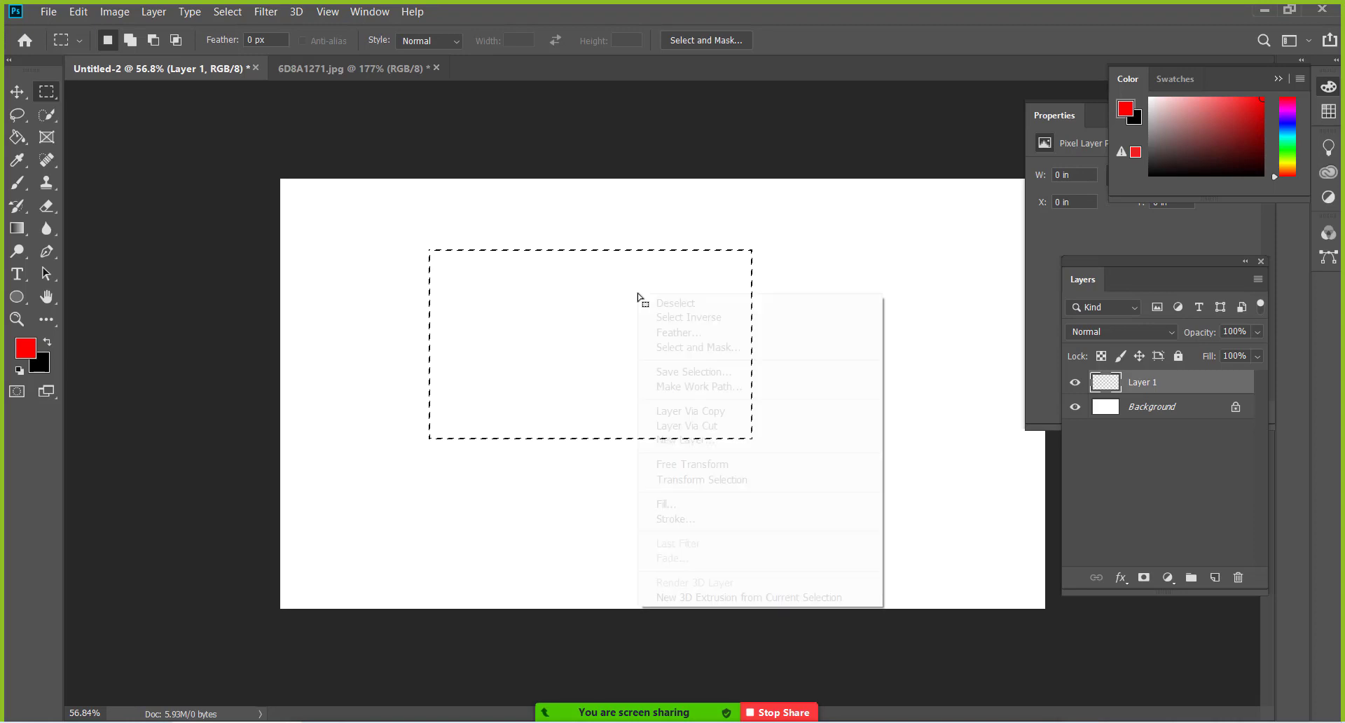
pyautogui.click(672, 332)
pyautogui.moveTo(649, 194); pyautogui.dragTo(754, 192)
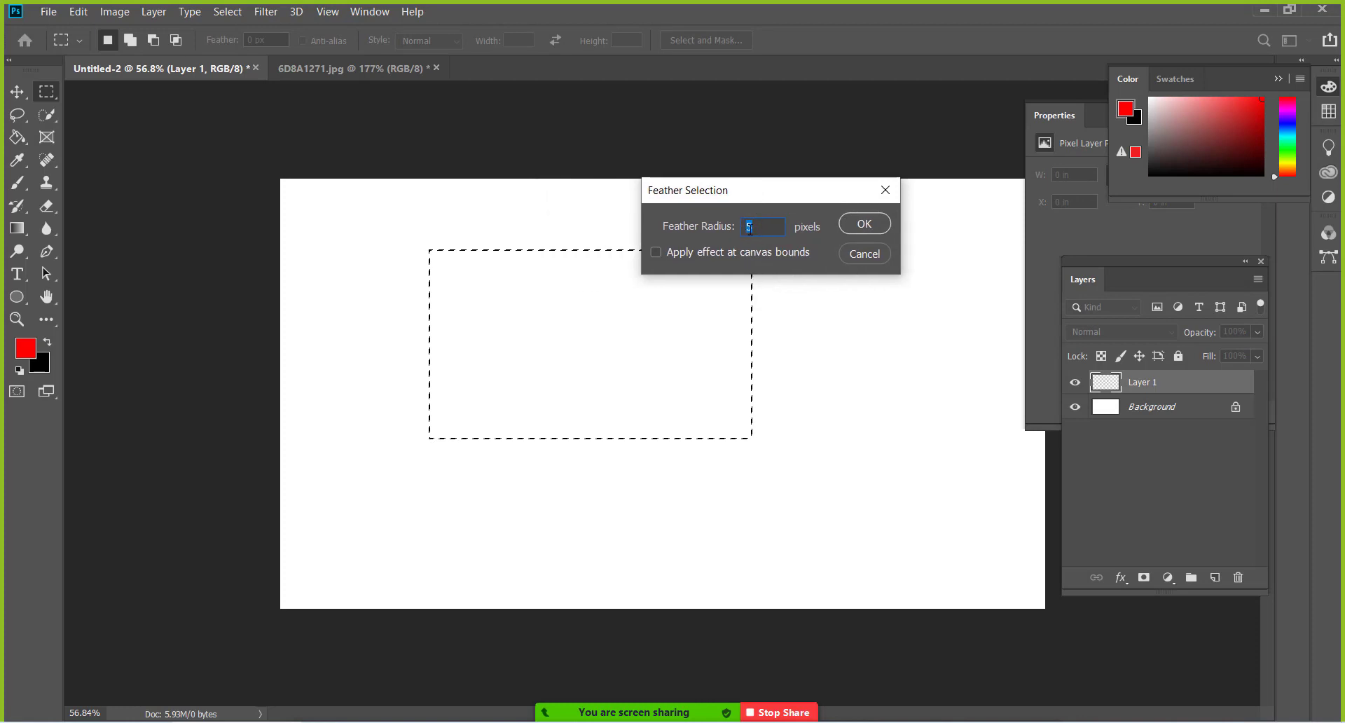
pyautogui.write('20')
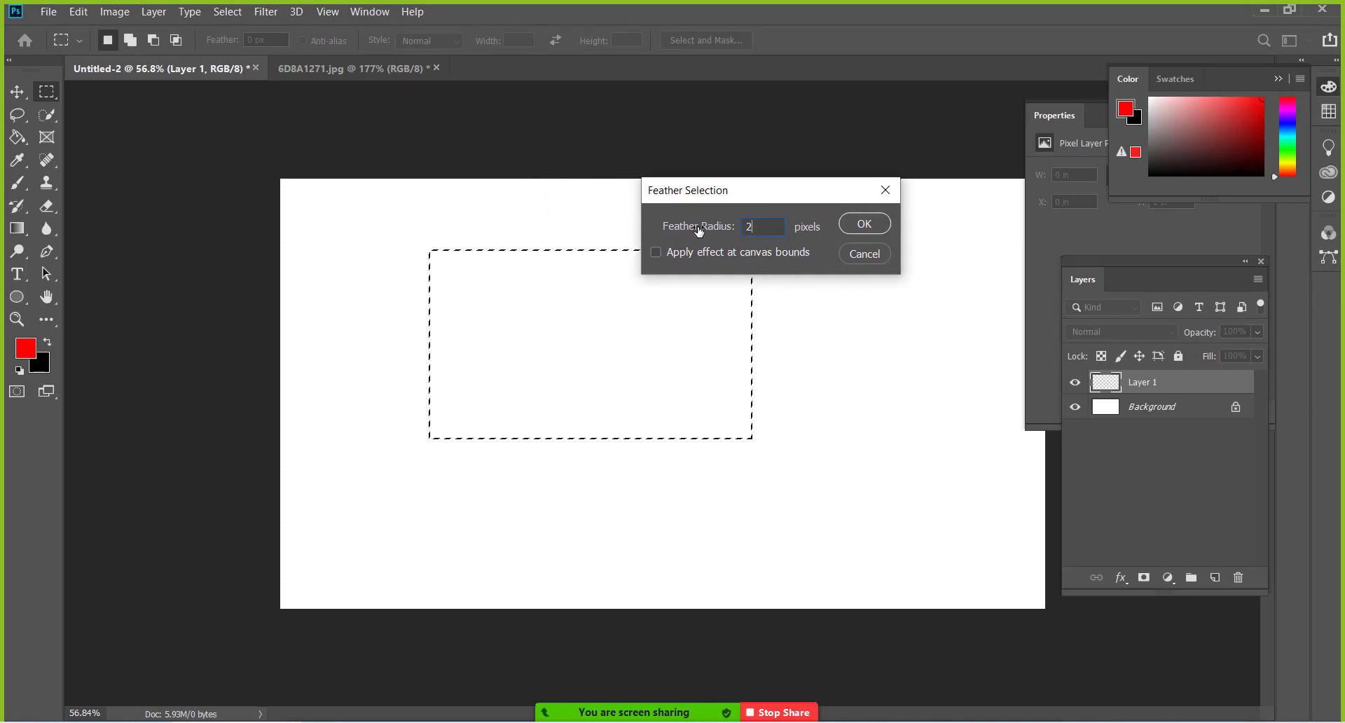
pyautogui.click(864, 222)
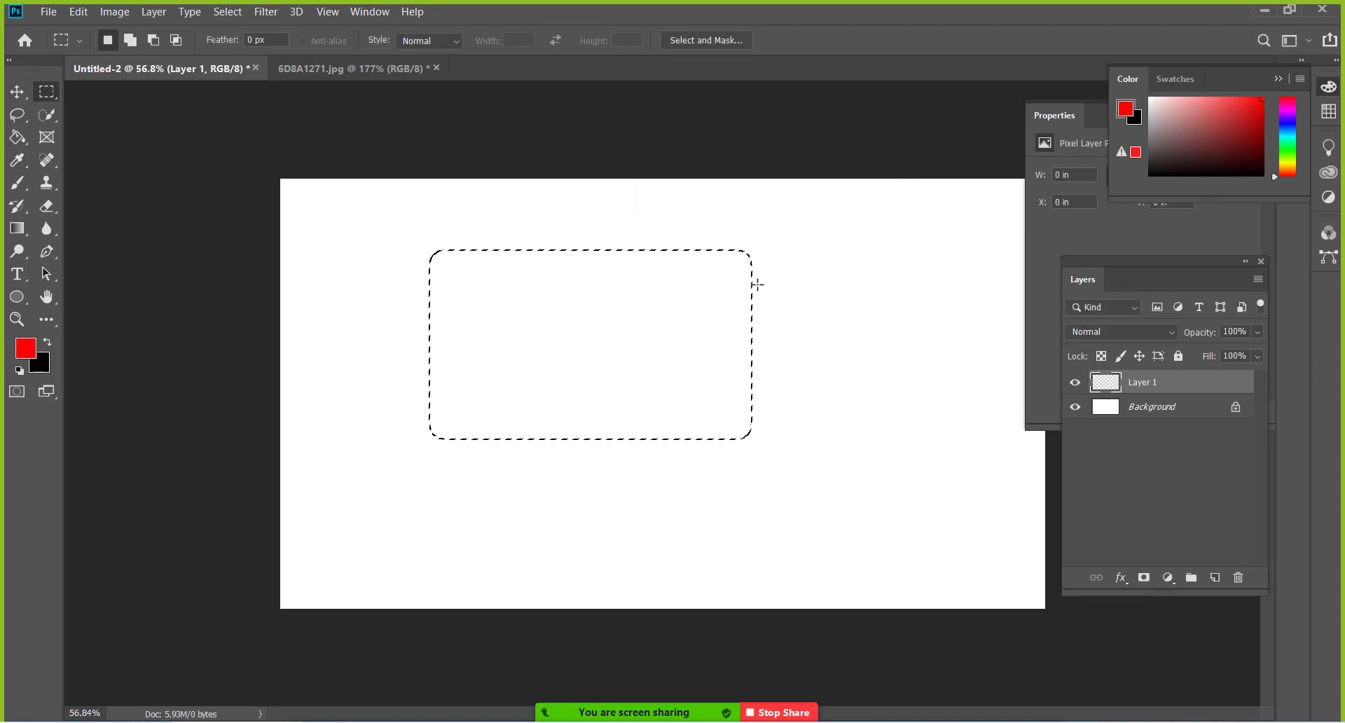
# Step: Fill the feathered selection with red, deselect, and adjust the zoom
pyautogui.press('alt')
pyautogui.hotkey('alt', 'BackSpace')
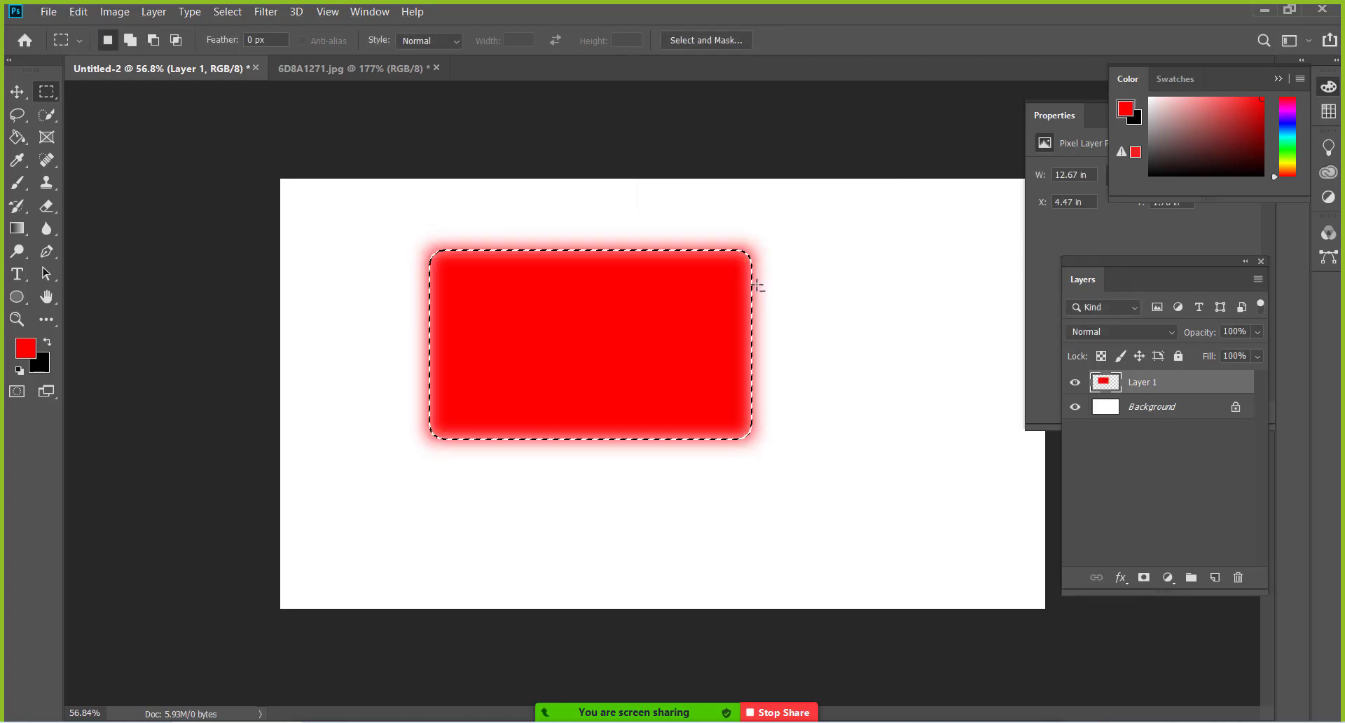
pyautogui.rightClick(527, 284)
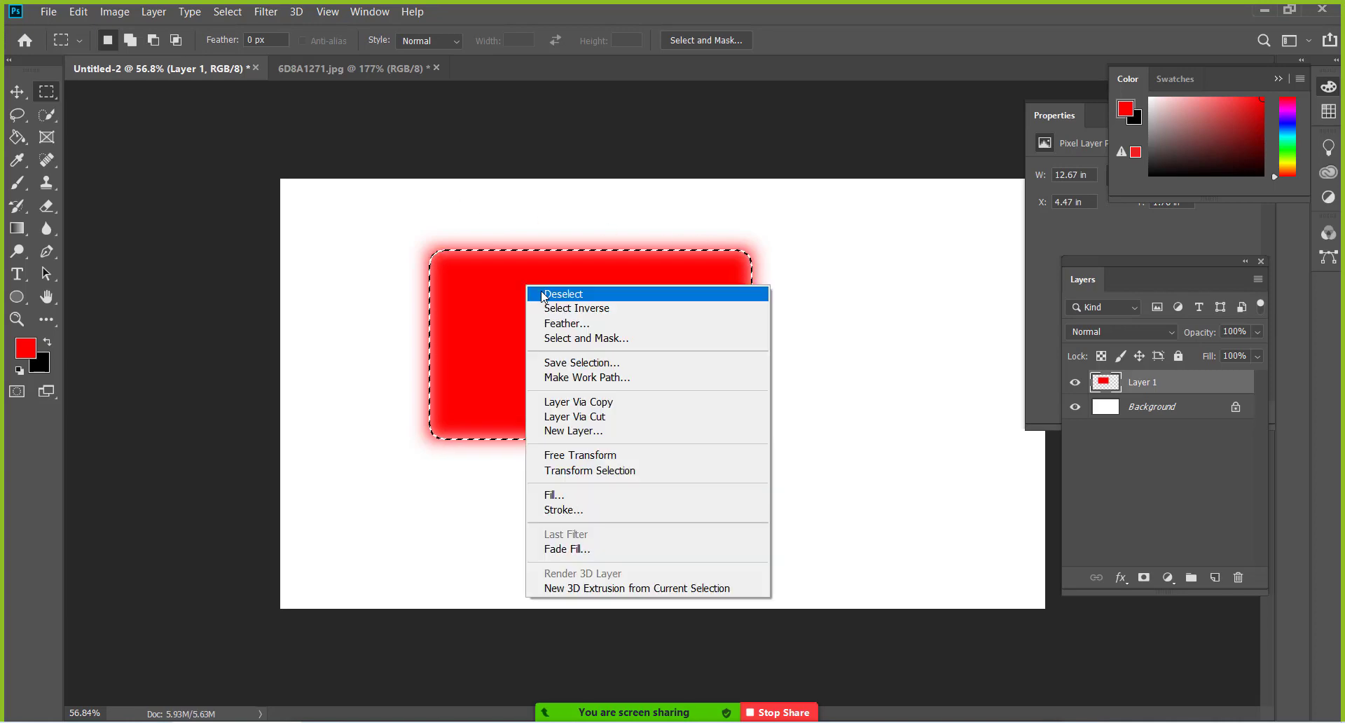
pyautogui.click(546, 294)
pyautogui.keyDown('alt'); pyautogui.scroll(1, 572, 334); pyautogui.keyUp('alt')
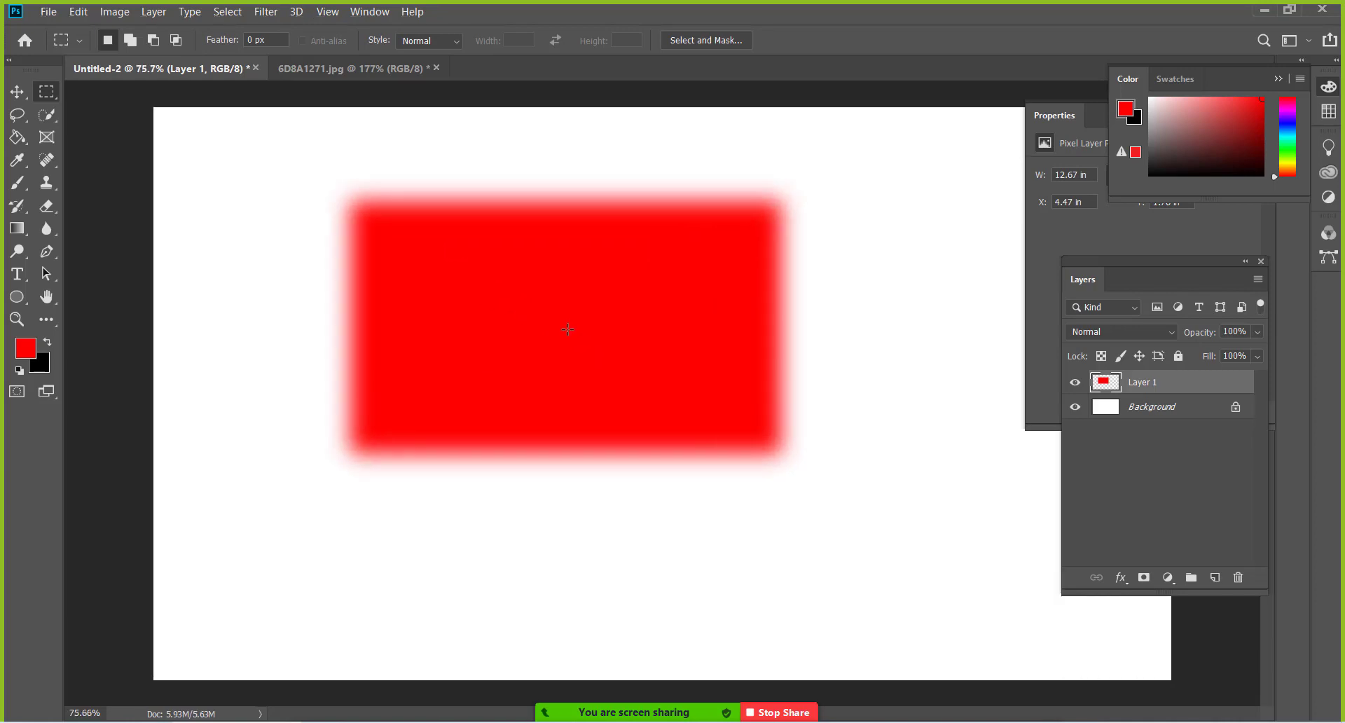
pyautogui.keyDown('alt'); pyautogui.scroll(1, 589, 294); pyautogui.keyUp('alt')
pyautogui.keyDown('alt'); pyautogui.scroll(1, 607, 242); pyautogui.keyUp('alt')
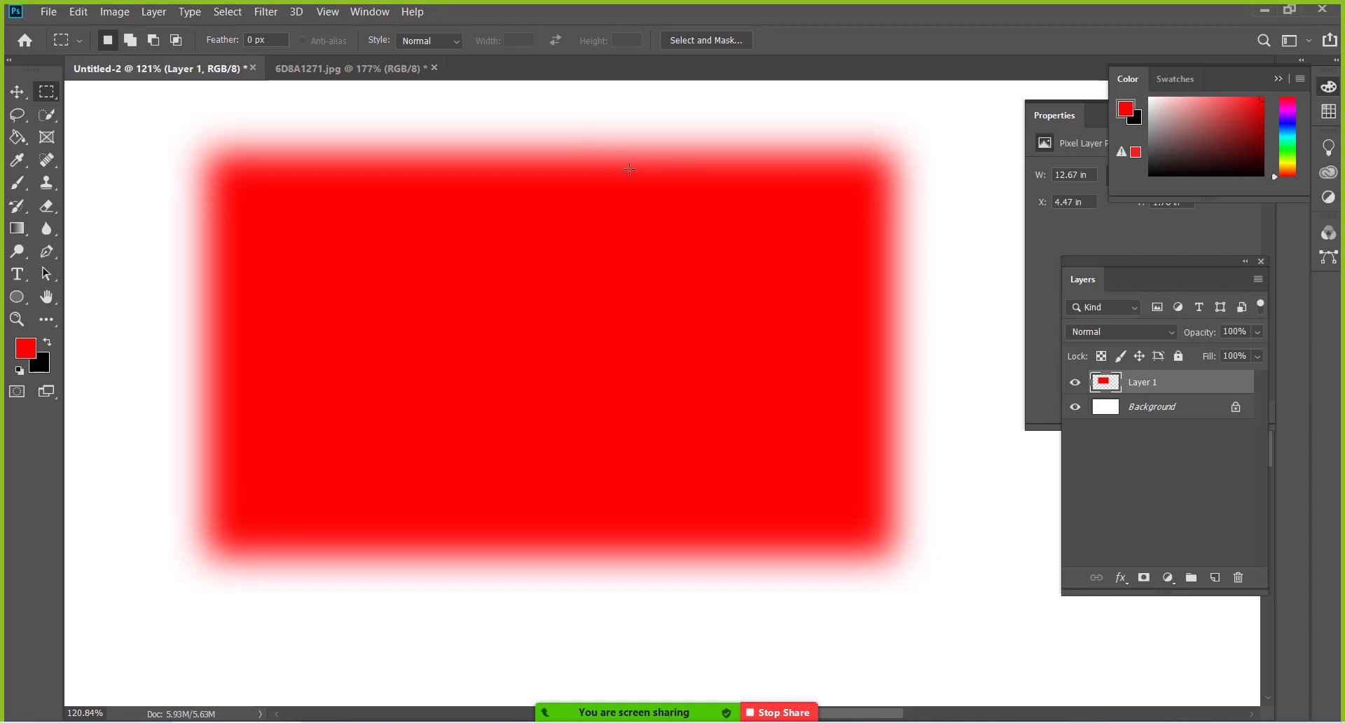
pyautogui.keyDown('alt'); pyautogui.scroll(-2, 663, 223); pyautogui.keyUp('alt')
pyautogui.keyDown('alt'); pyautogui.scroll(-2, 667, 238); pyautogui.keyUp('alt')
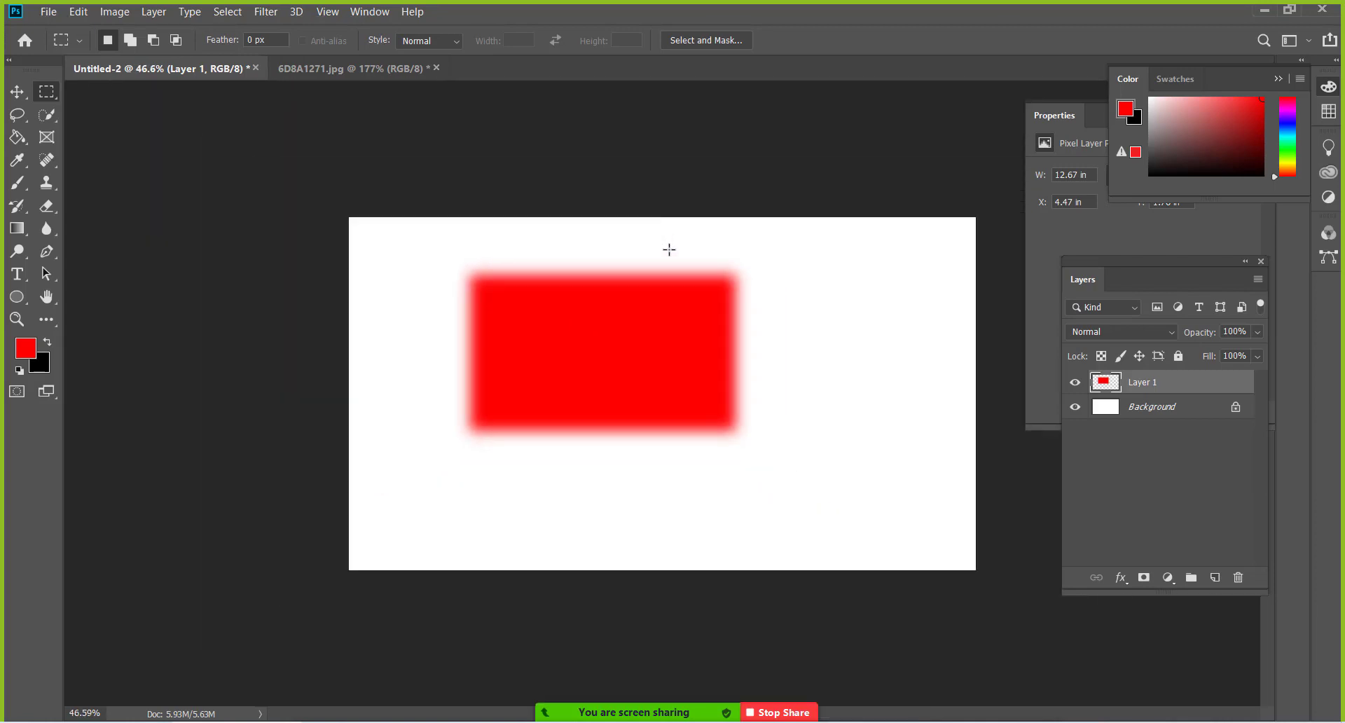
# Step: Clear the trial selections and set the marquee feather to 20 px
pyautogui.moveTo(792, 308); pyautogui.dragTo(937, 424)
pyautogui.keyDown('alt'); pyautogui.scroll(2, 918, 330); pyautogui.keyUp('alt')
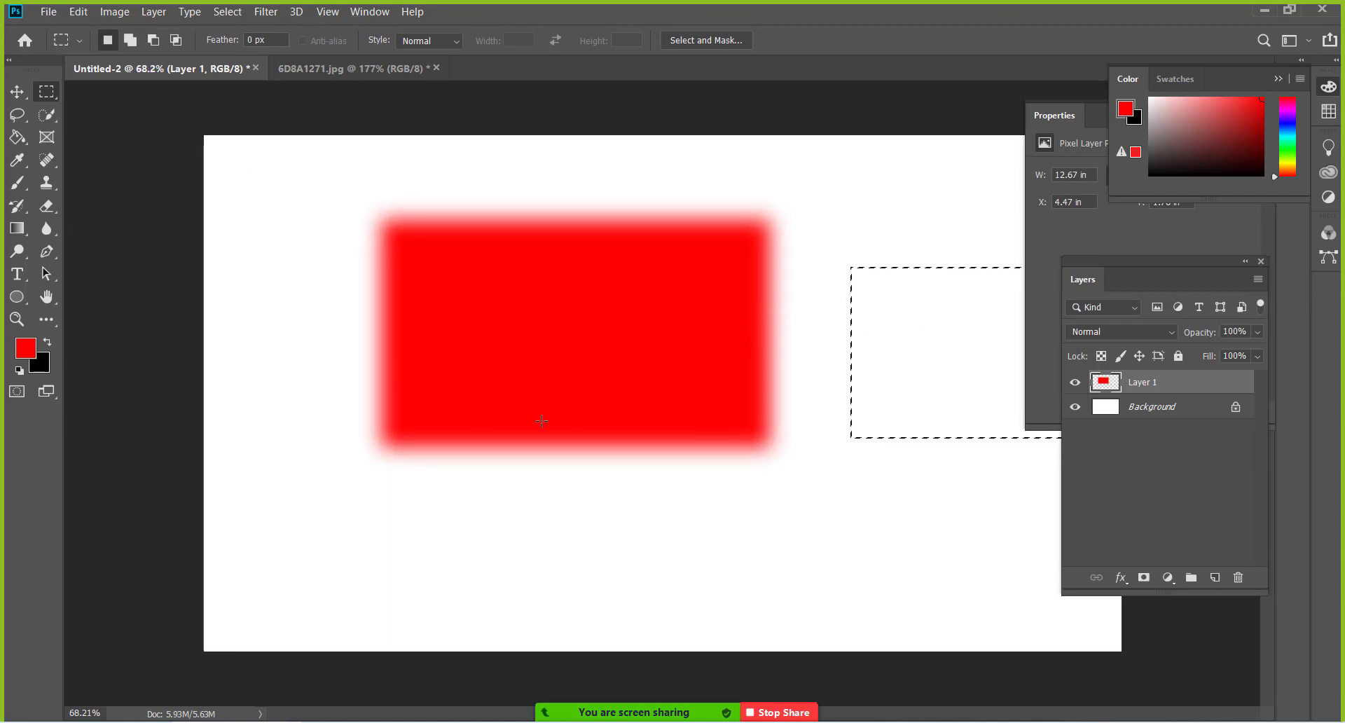
pyautogui.moveTo(308, 524); pyautogui.dragTo(561, 612)
pyautogui.rightClick(405, 532)
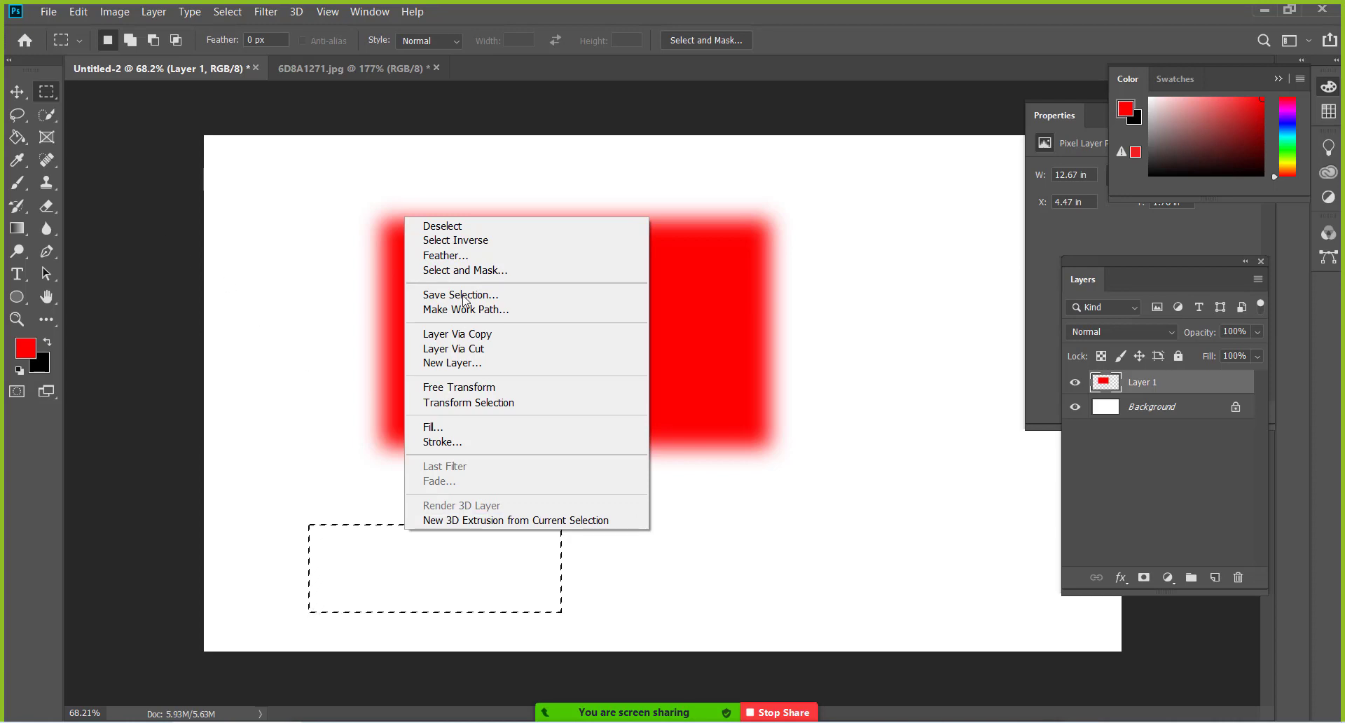
pyautogui.click(459, 232)
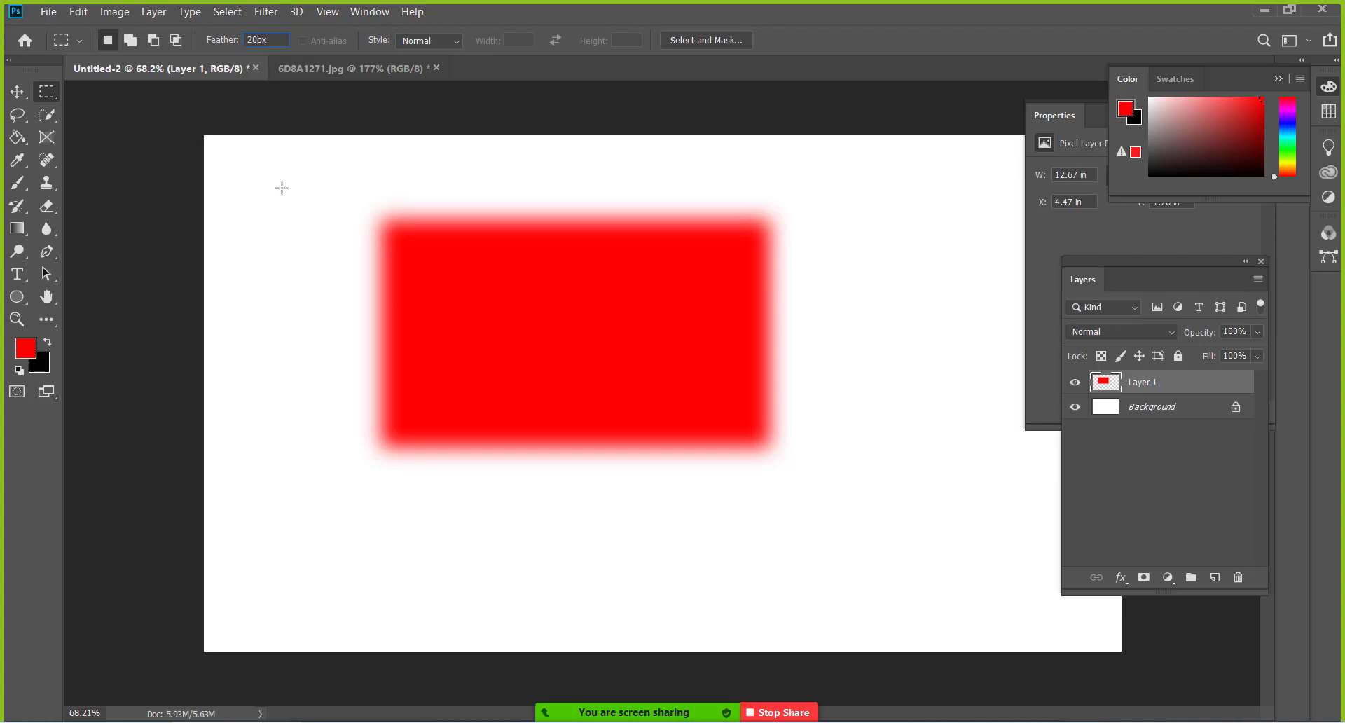
pyautogui.click(21, 93)
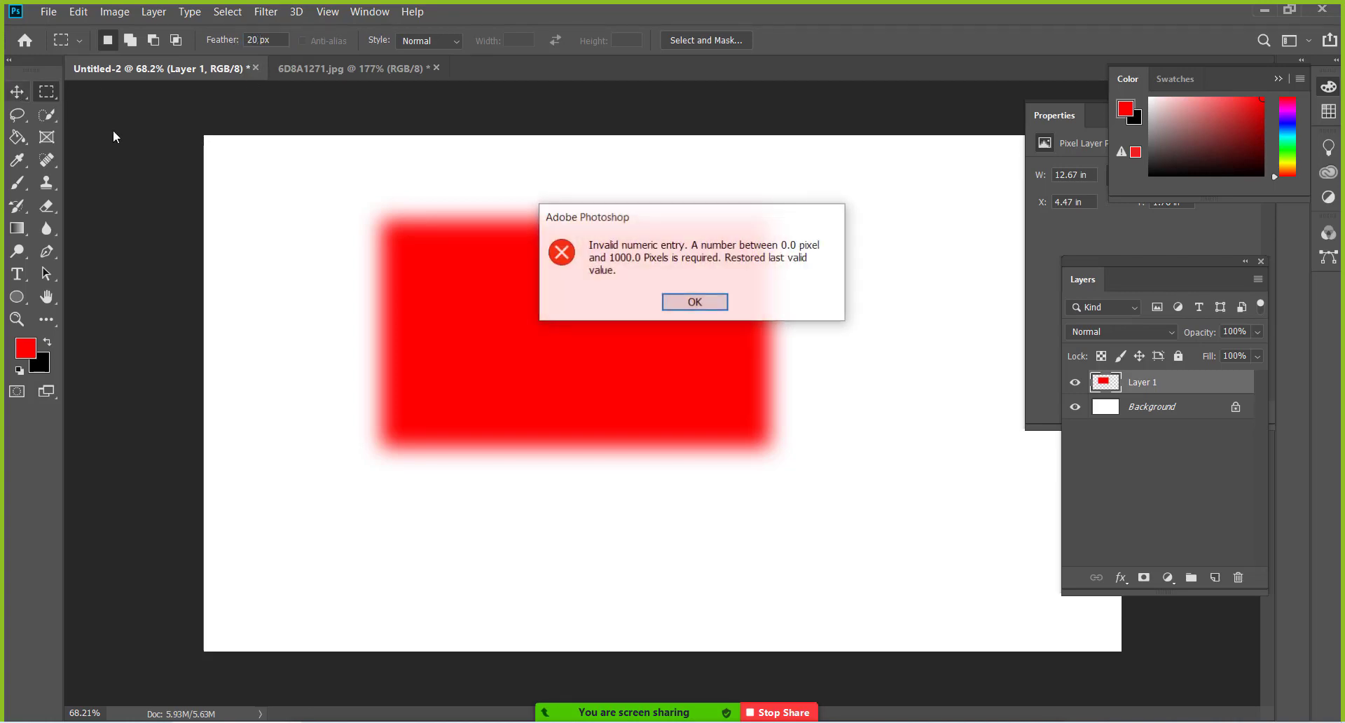
pyautogui.click(695, 302)
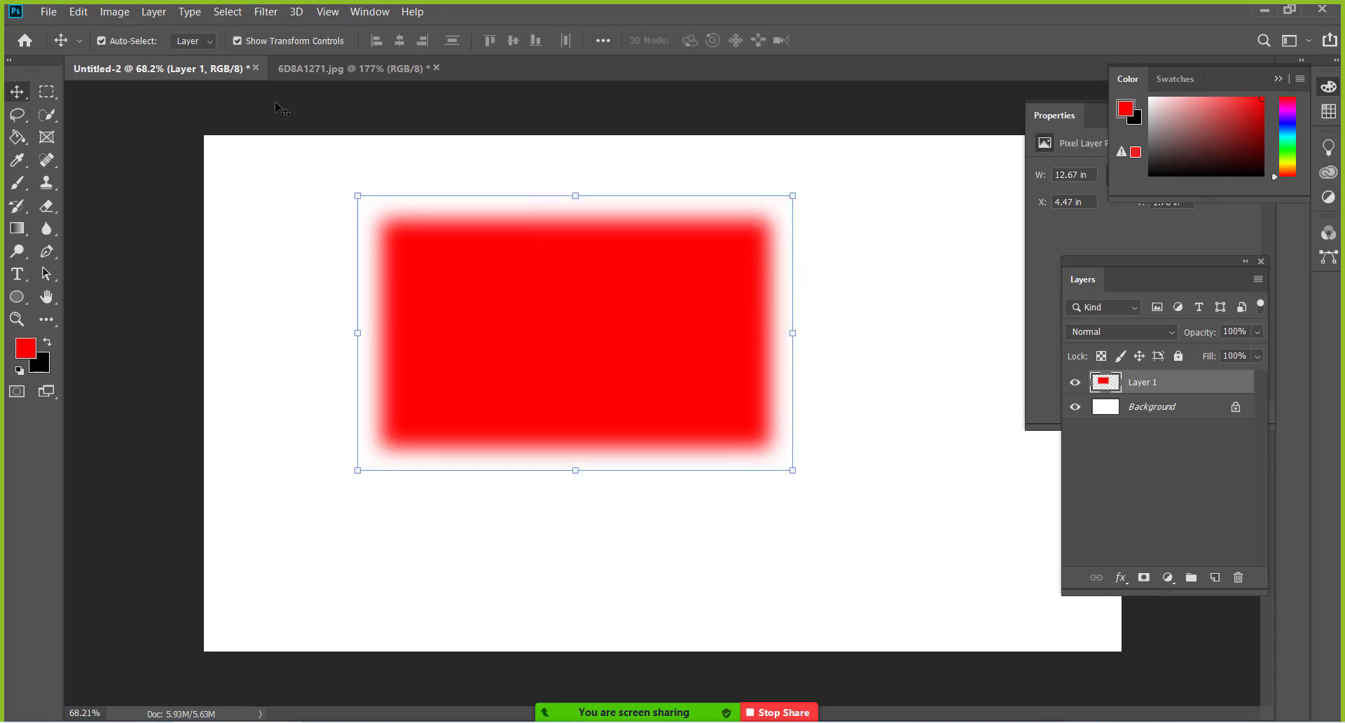
pyautogui.click(46, 91)
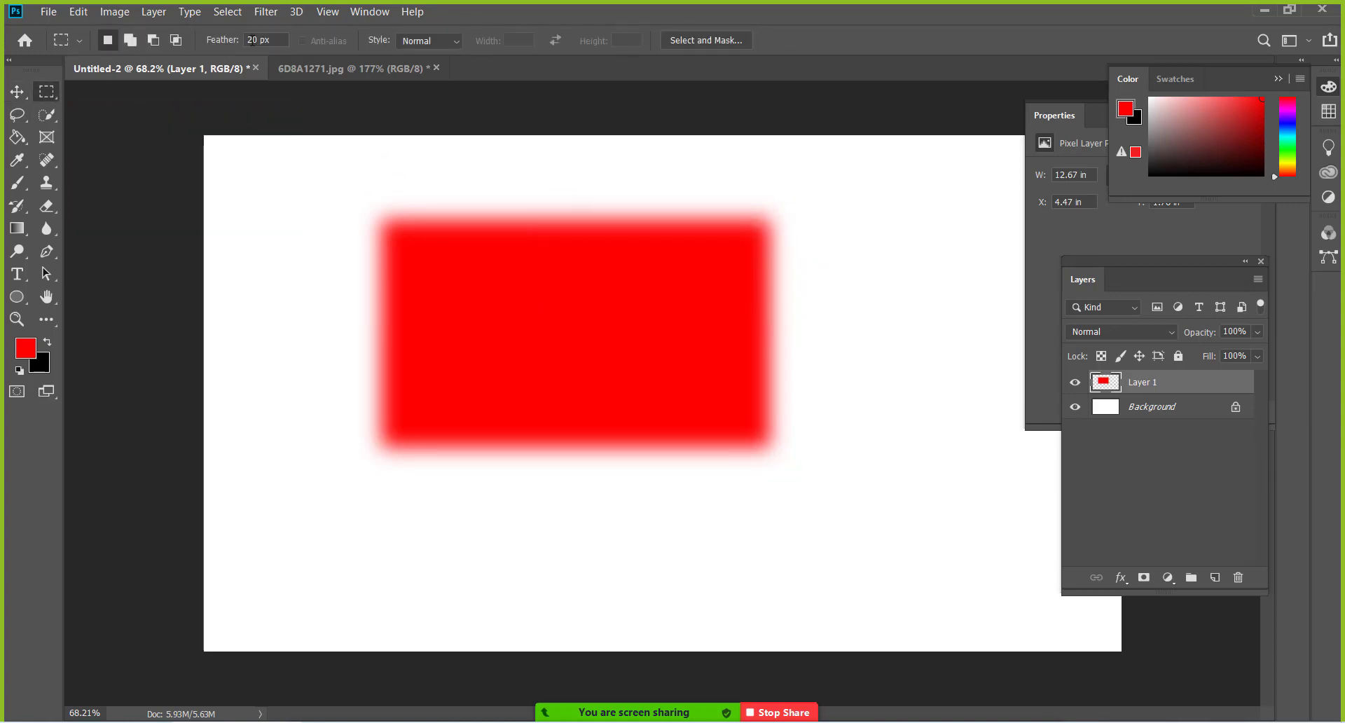
# Step: Fill a small 20 px feathered rectangle with red left of the large one
pyautogui.moveTo(240, 204); pyautogui.dragTo(353, 287)
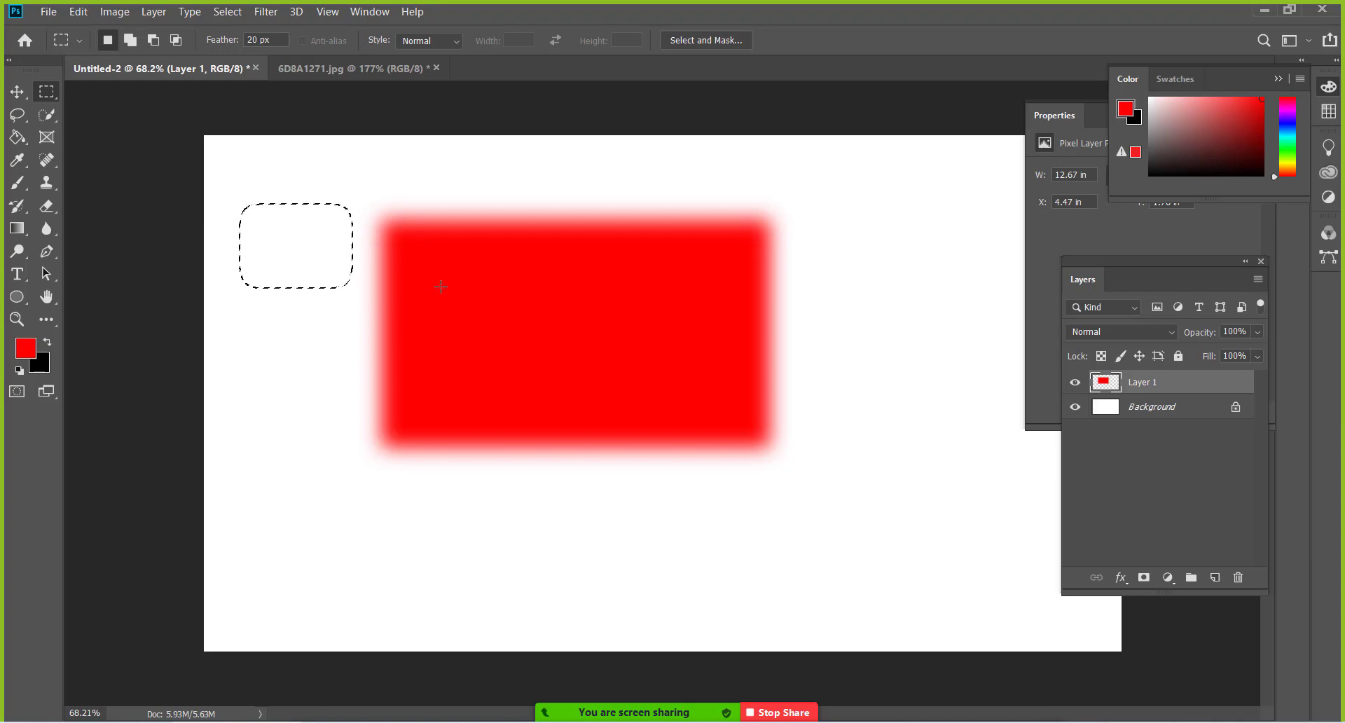
pyautogui.hotkey('alt', 'BackSpace')
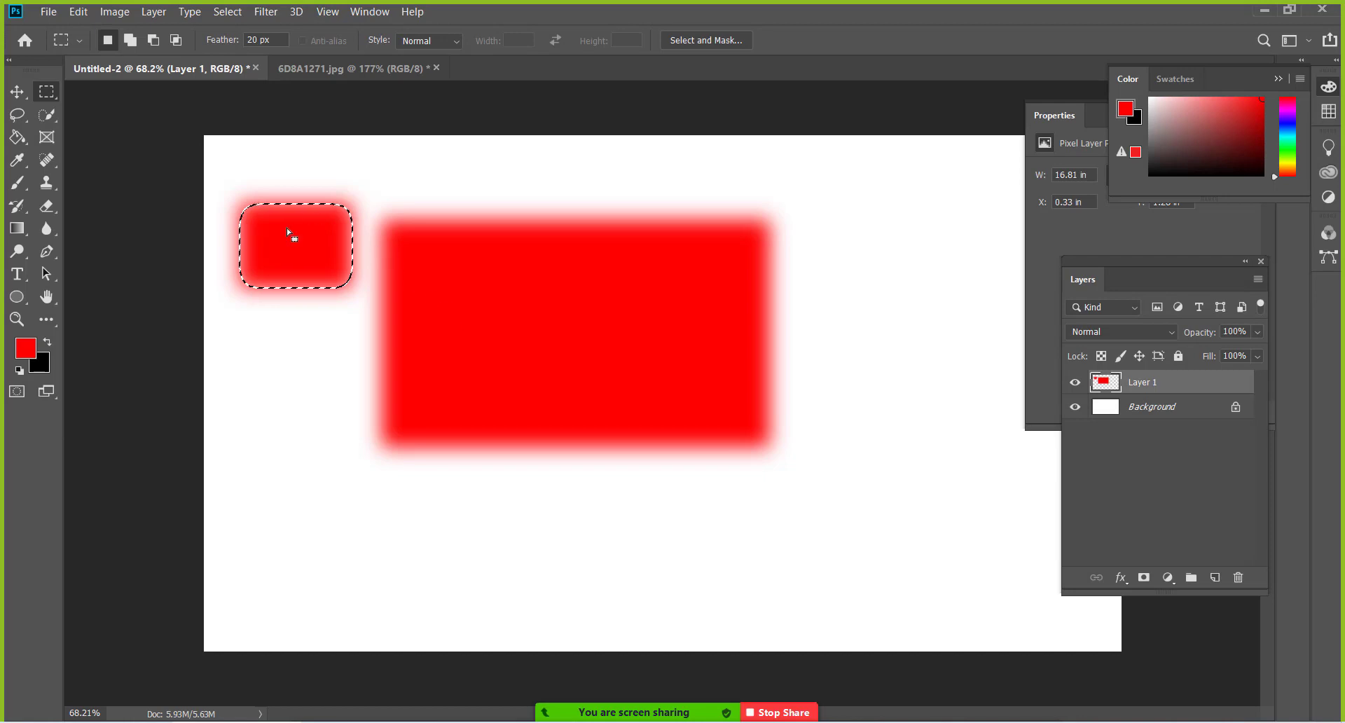
pyautogui.click(456, 541)
pyautogui.moveTo(377, 516); pyautogui.dragTo(531, 594)
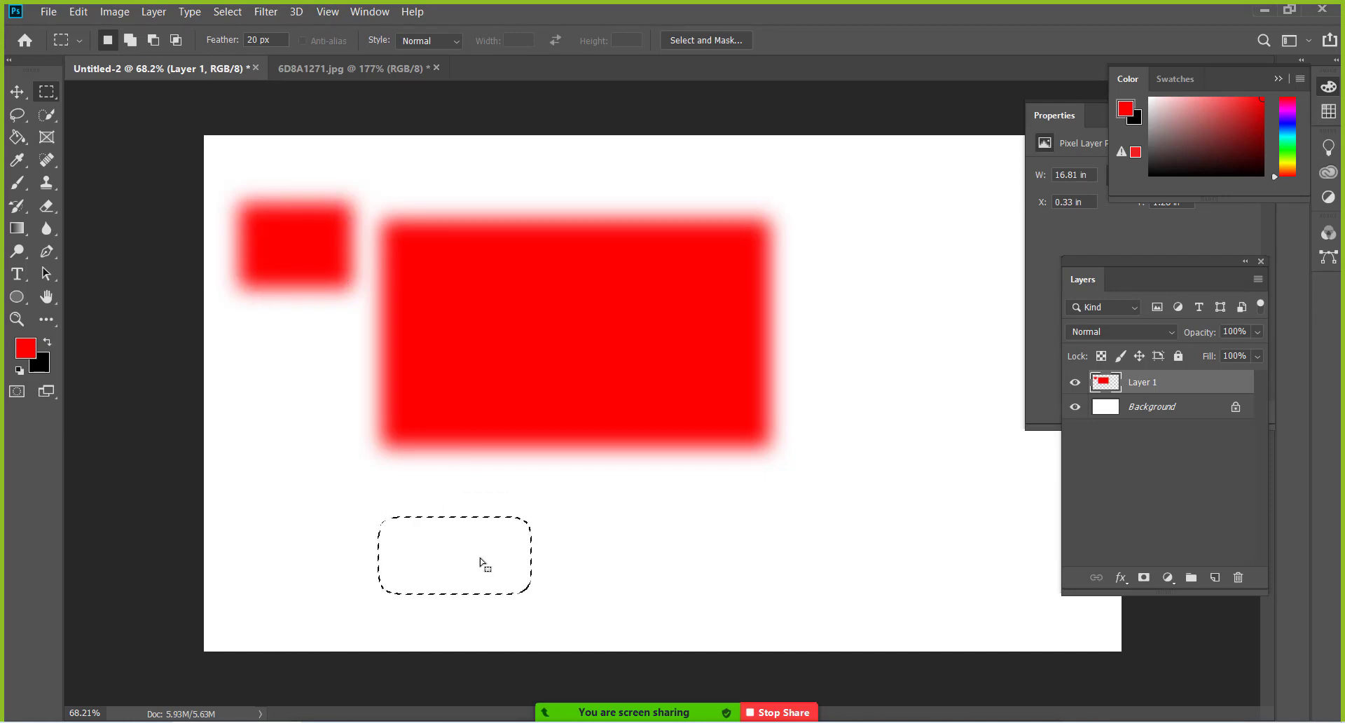
# Step: Reset the marquee feather value to 0 px
pyautogui.doubleClick(253, 39)
pyautogui.doubleClick(250, 40)
pyautogui.write('0')
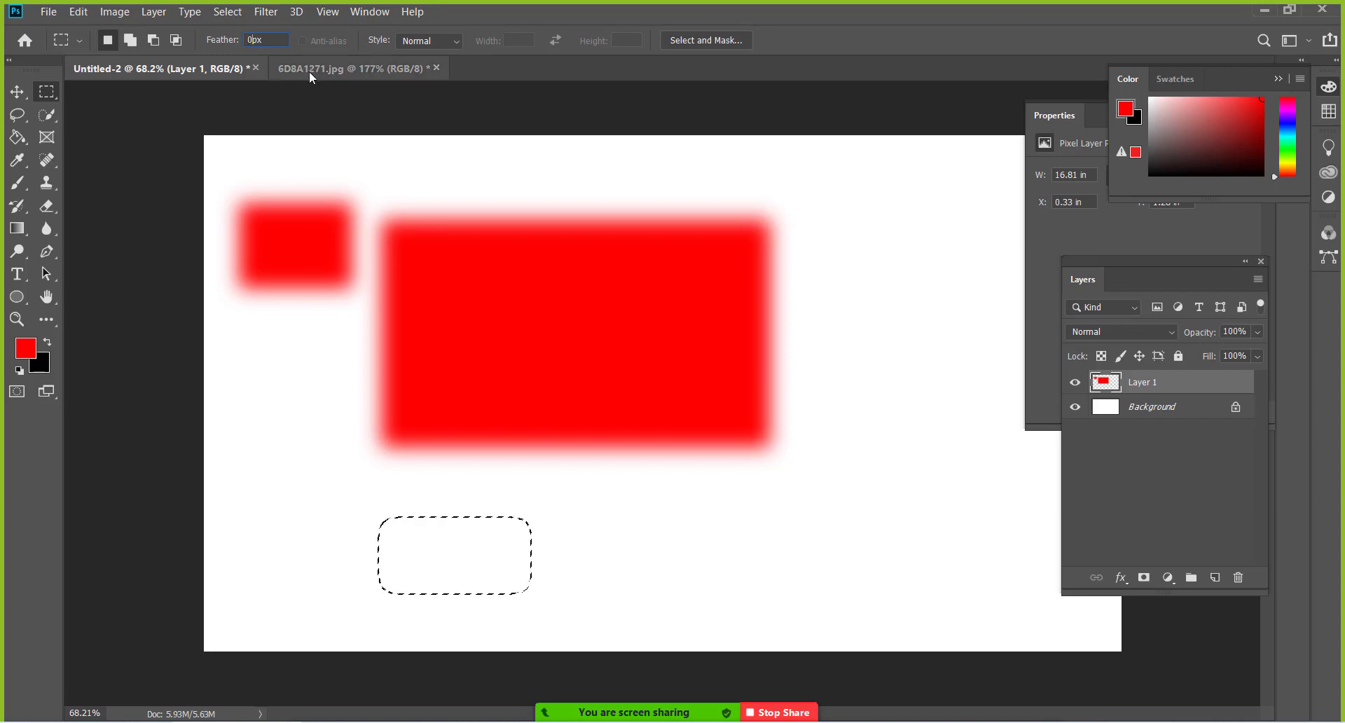
pyautogui.click(17, 91)
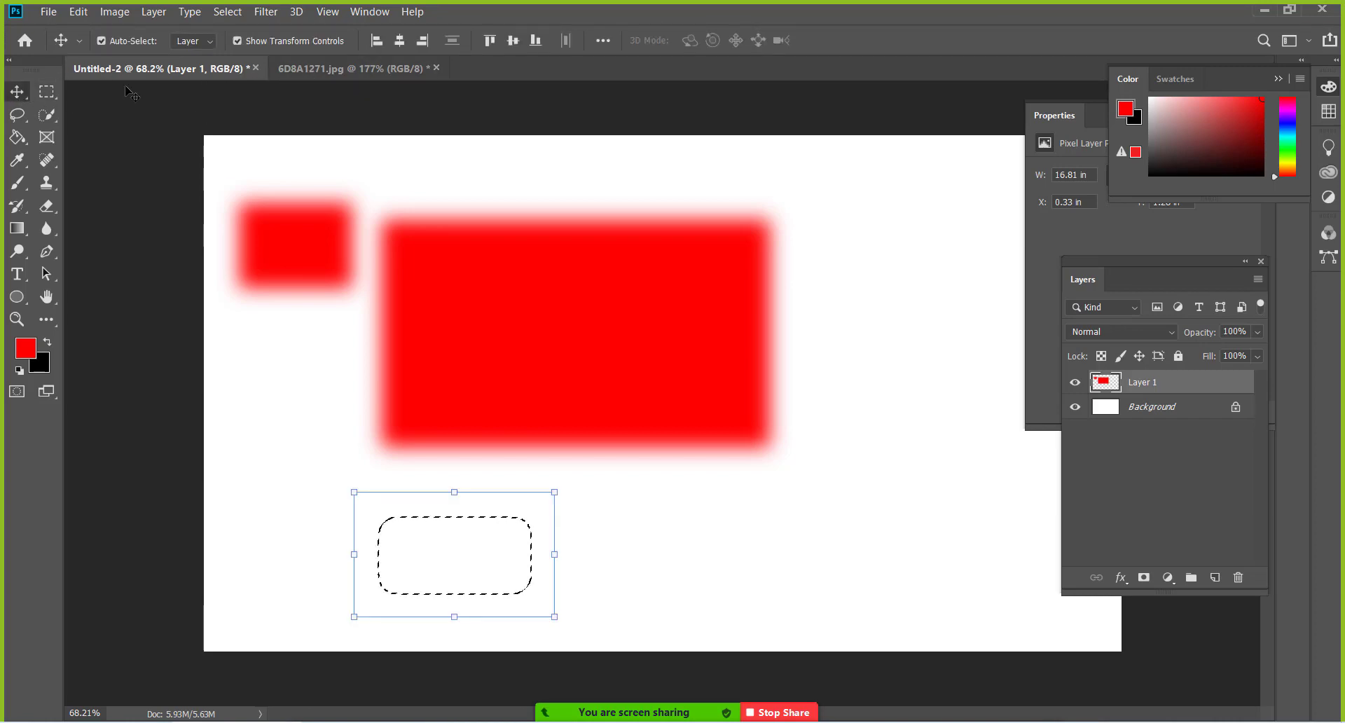
# Step: Fill red: a rectangle below, a 50 px-feathered blob lower right, a sharp square upper right
pyautogui.click(47, 92)
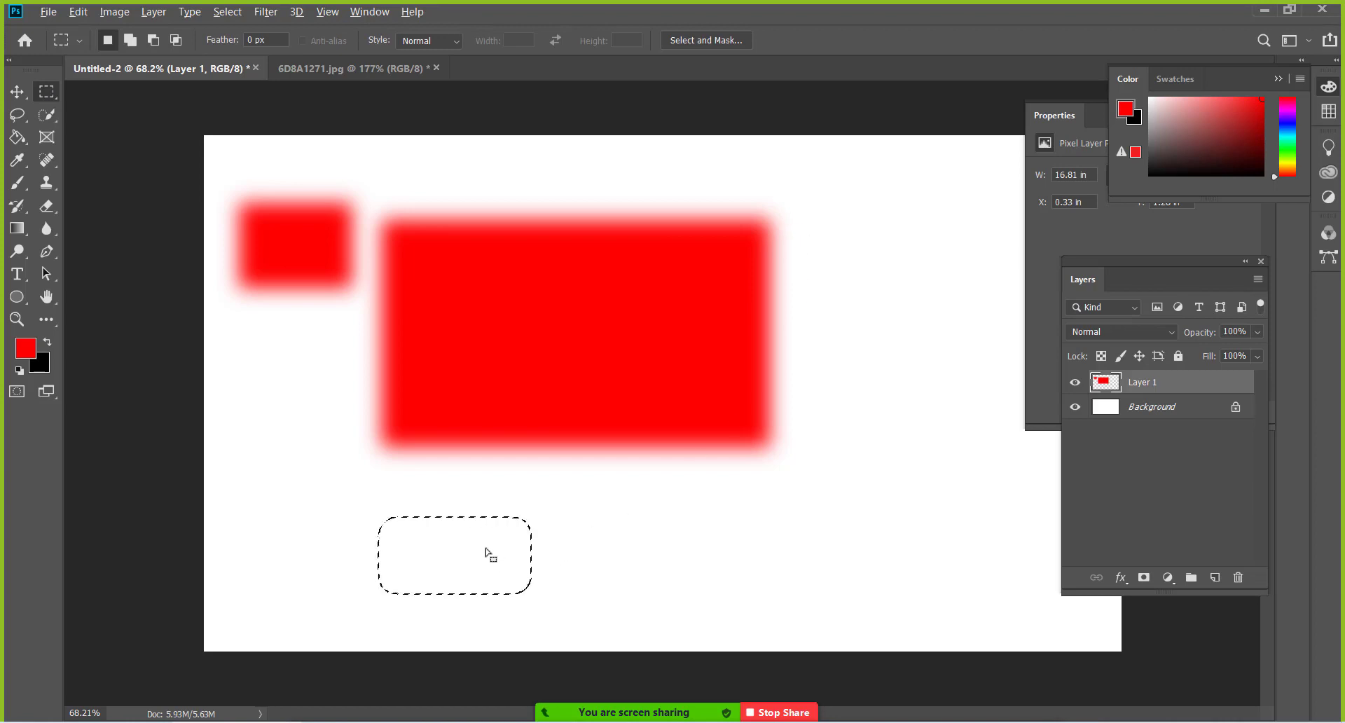
pyautogui.hotkey('alt', 'BackSpace')
pyautogui.moveTo(694, 496); pyautogui.dragTo(853, 607)
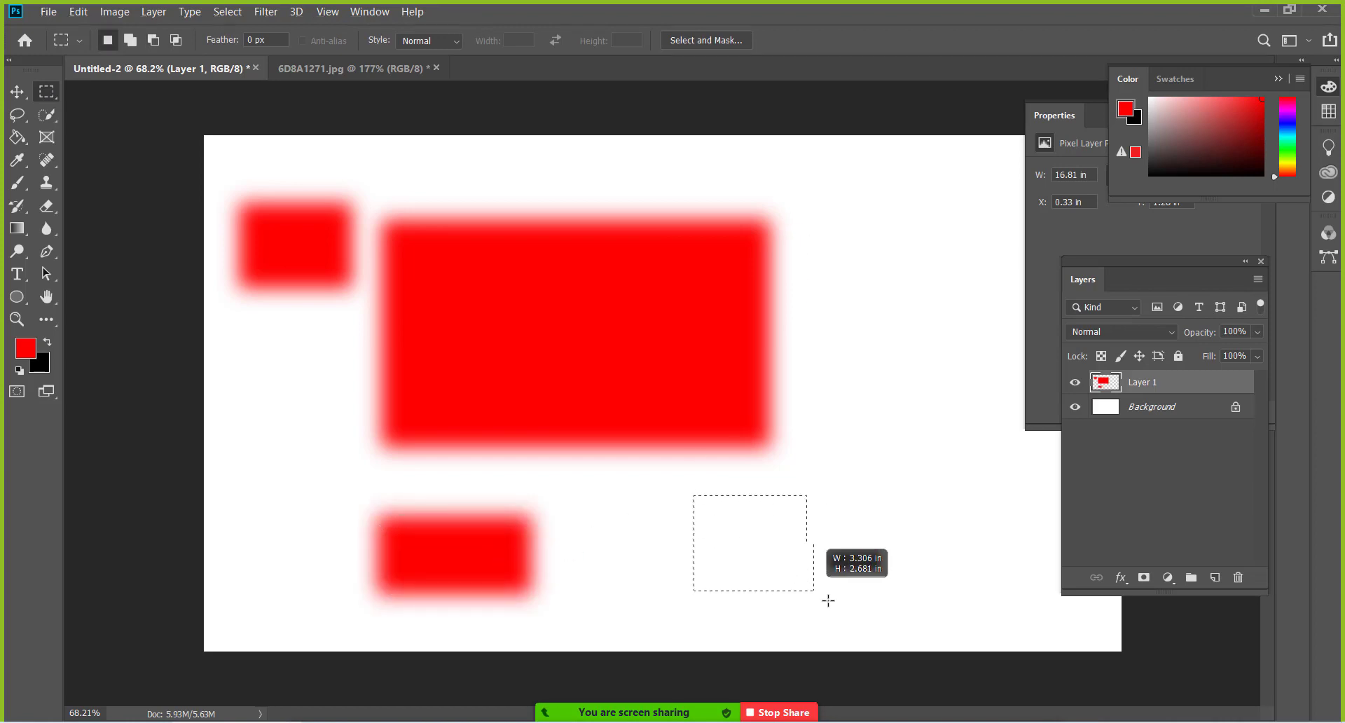
pyautogui.rightClick(809, 557)
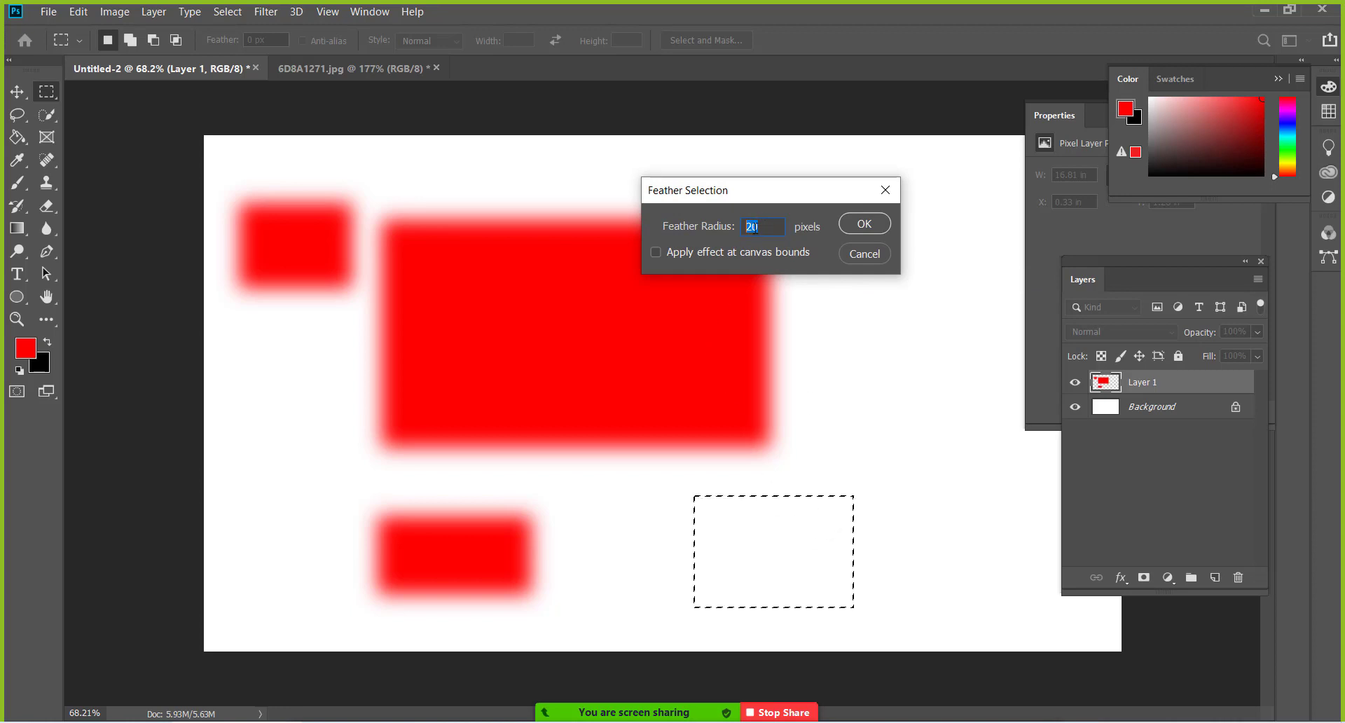
pyautogui.write('50')
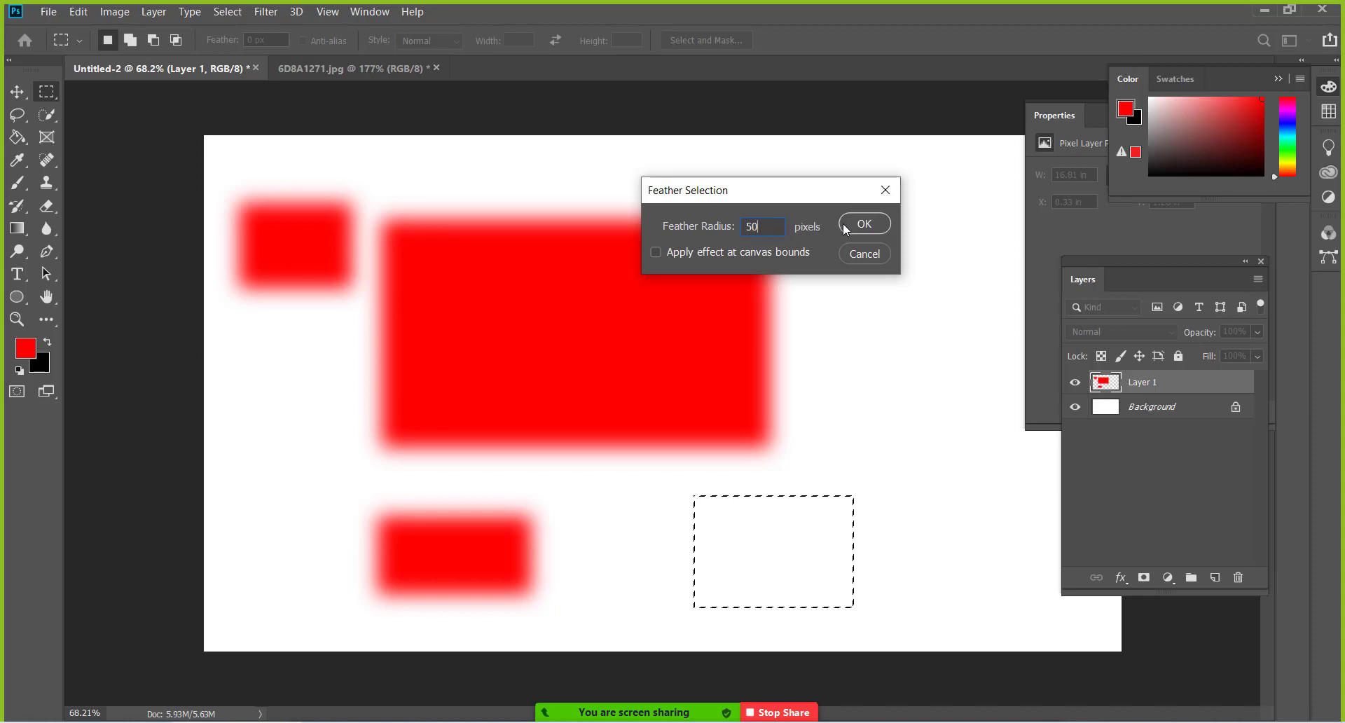
pyautogui.click(844, 222)
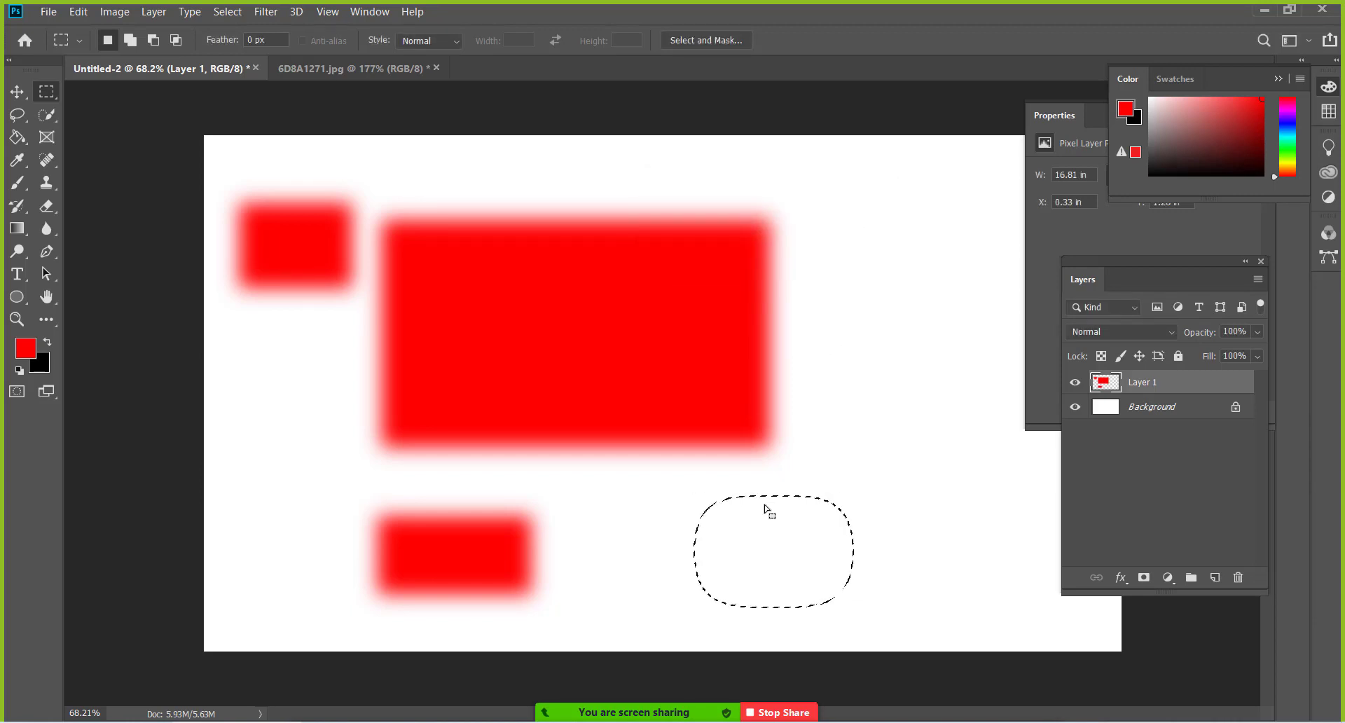
pyautogui.hotkey('alt', 'BackSpace')
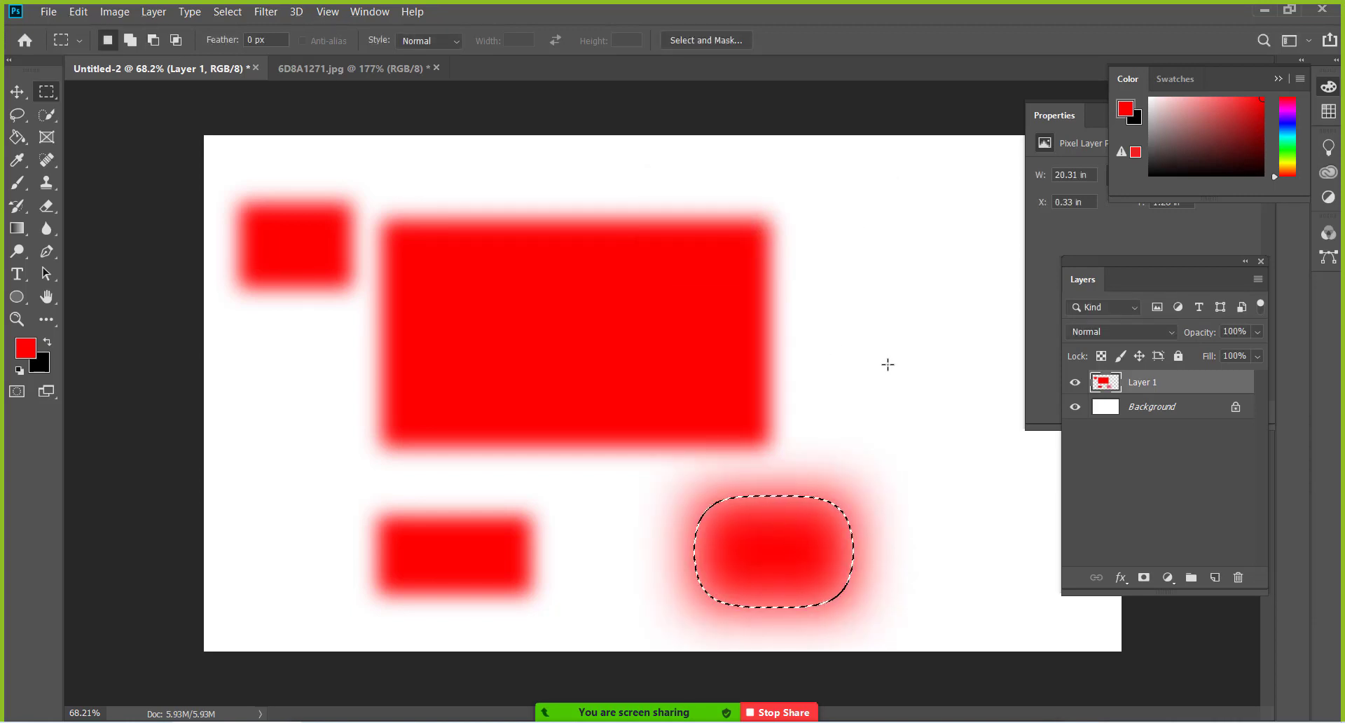
pyautogui.moveTo(856, 221); pyautogui.dragTo(986, 352)
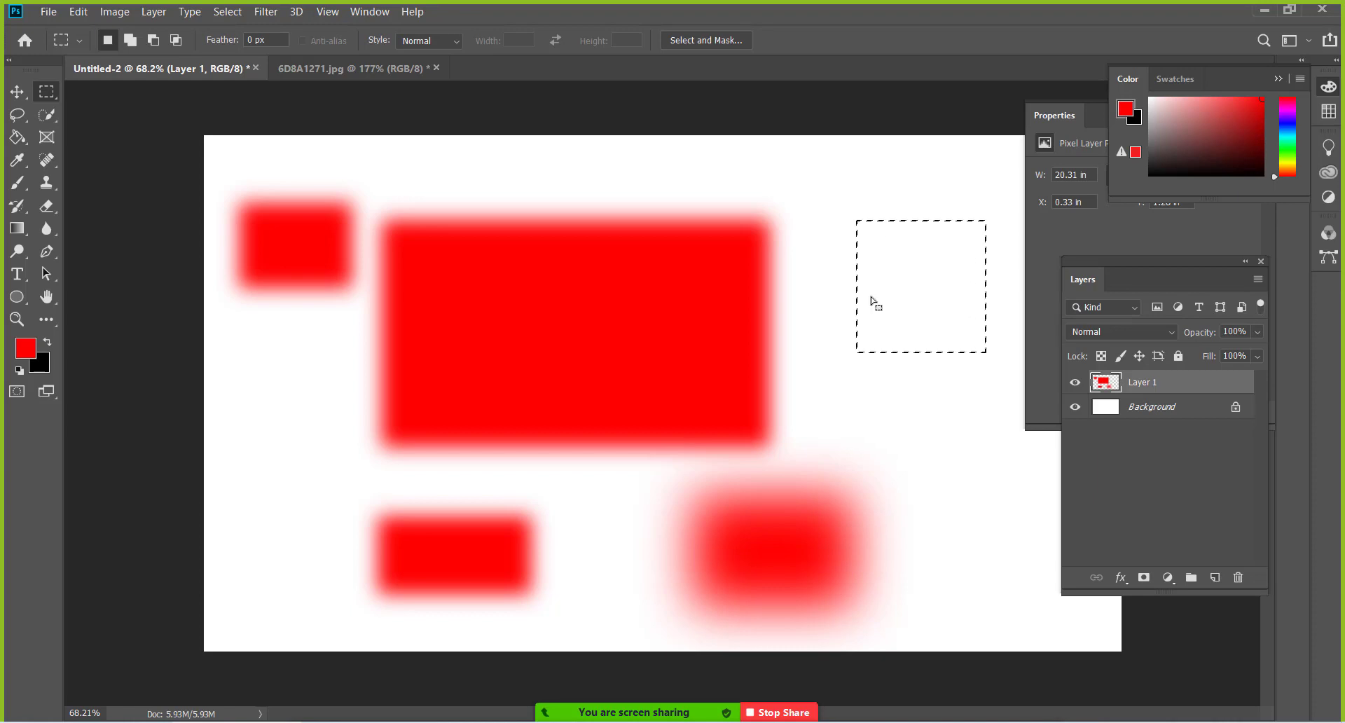
pyautogui.hotkey('alt', 'BackSpace')
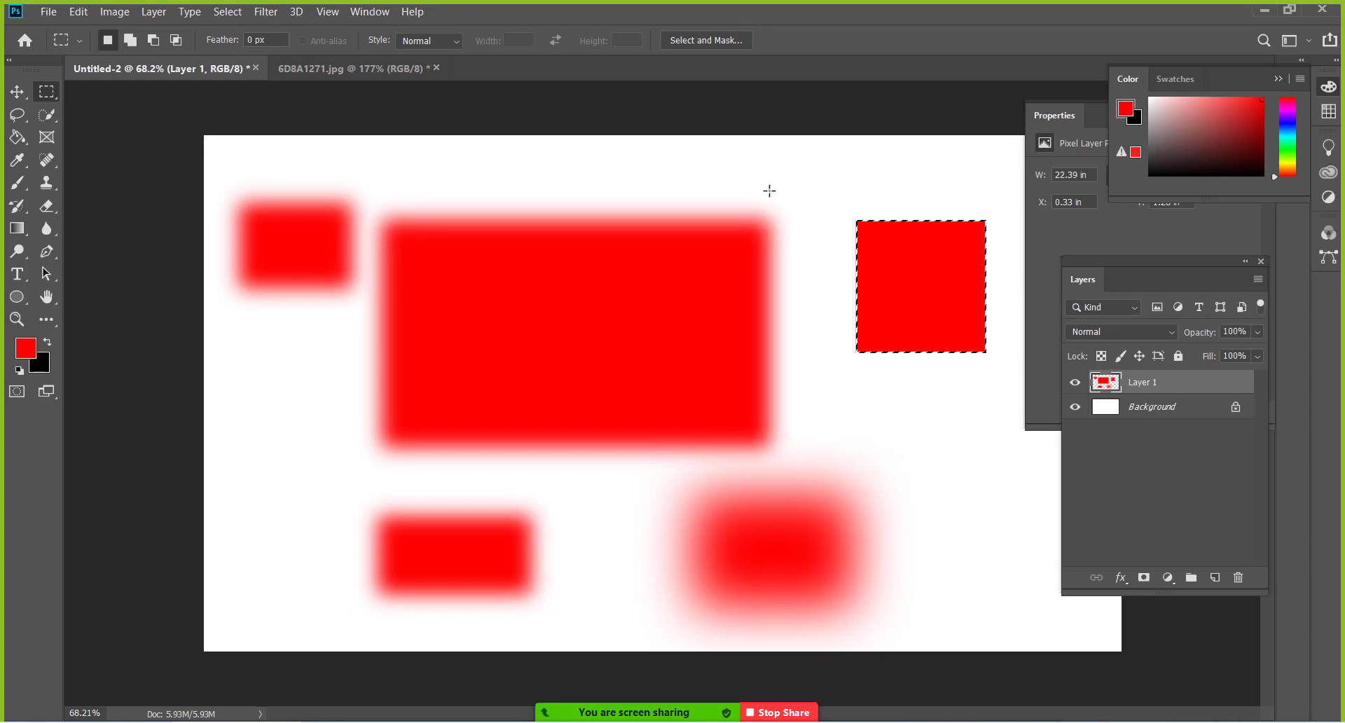
# Step: Deselect the red square
pyautogui.press('v')
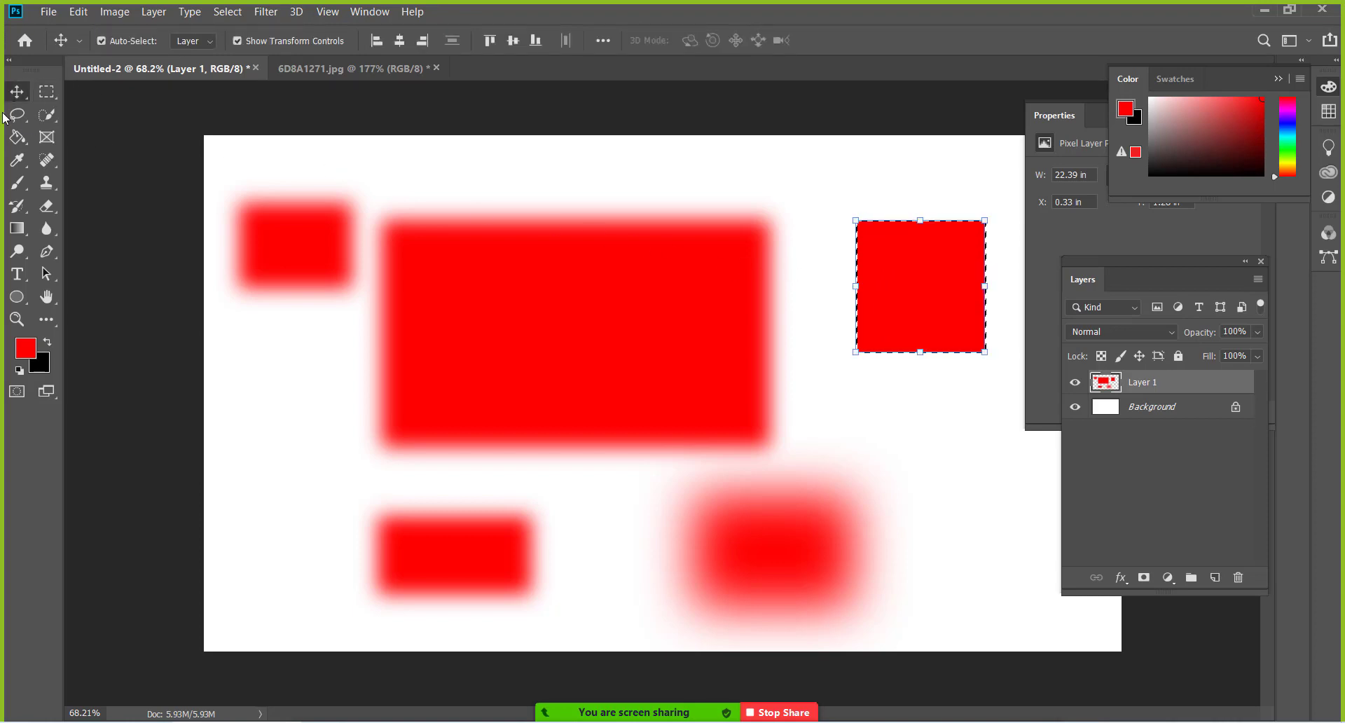
pyautogui.click(42, 95)
pyautogui.rightClick(869, 245)
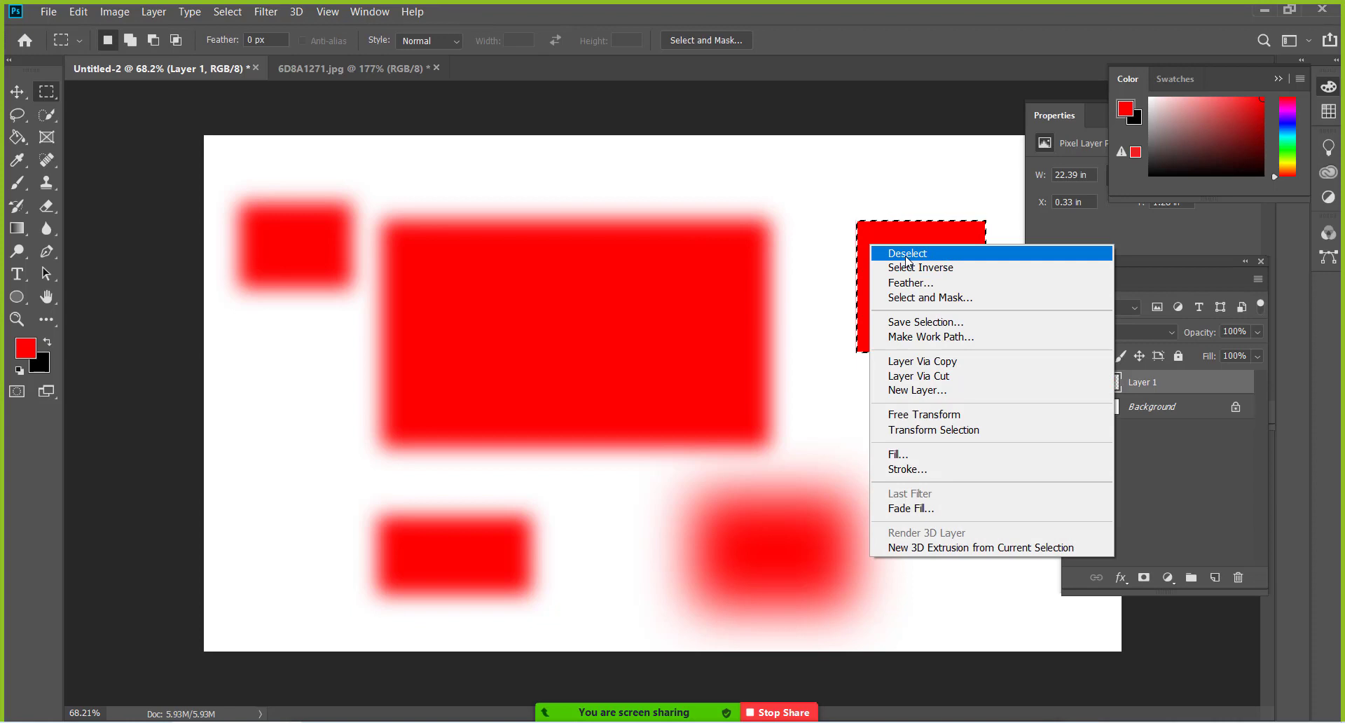
pyautogui.click(908, 254)
# Step: Shift the red shapes slightly, then delete Layer 1 and confirm
pyautogui.click(26, 91)
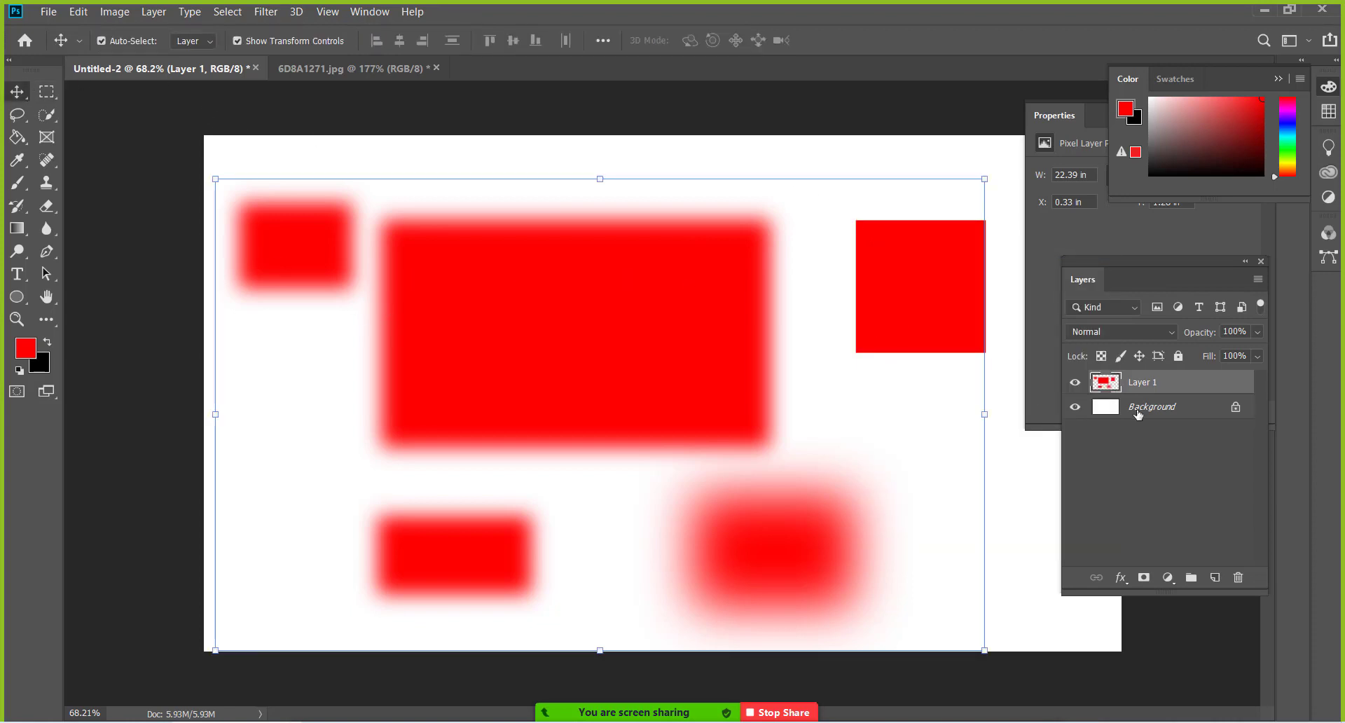
pyautogui.moveTo(519, 360)
pyautogui.mouseDown()
pyautogui.moveTo(661, 405)
pyautogui.moveTo(448, 314)
pyautogui.moveTo(579, 380)
pyautogui.moveTo(519, 278)
pyautogui.moveTo(582, 371)
pyautogui.moveTo(570, 354)
pyautogui.mouseUp()
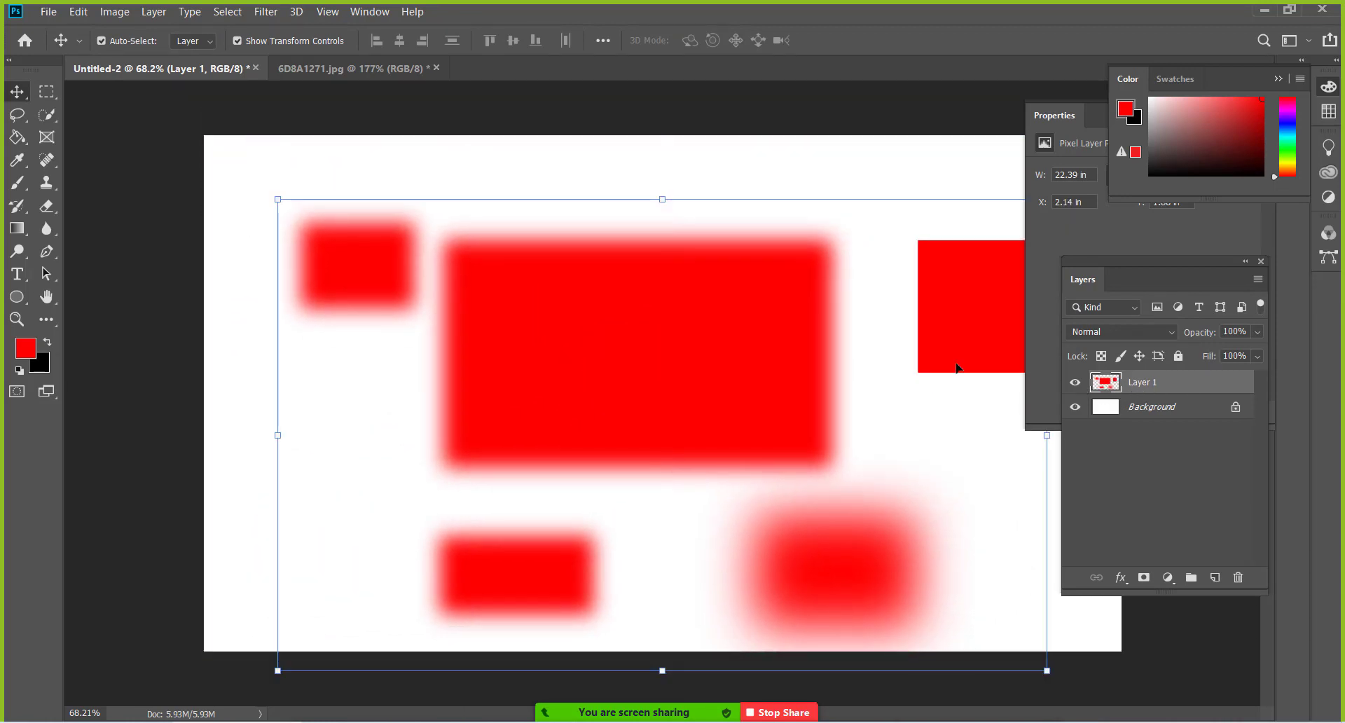
pyautogui.moveTo(641, 386); pyautogui.dragTo(609, 355)
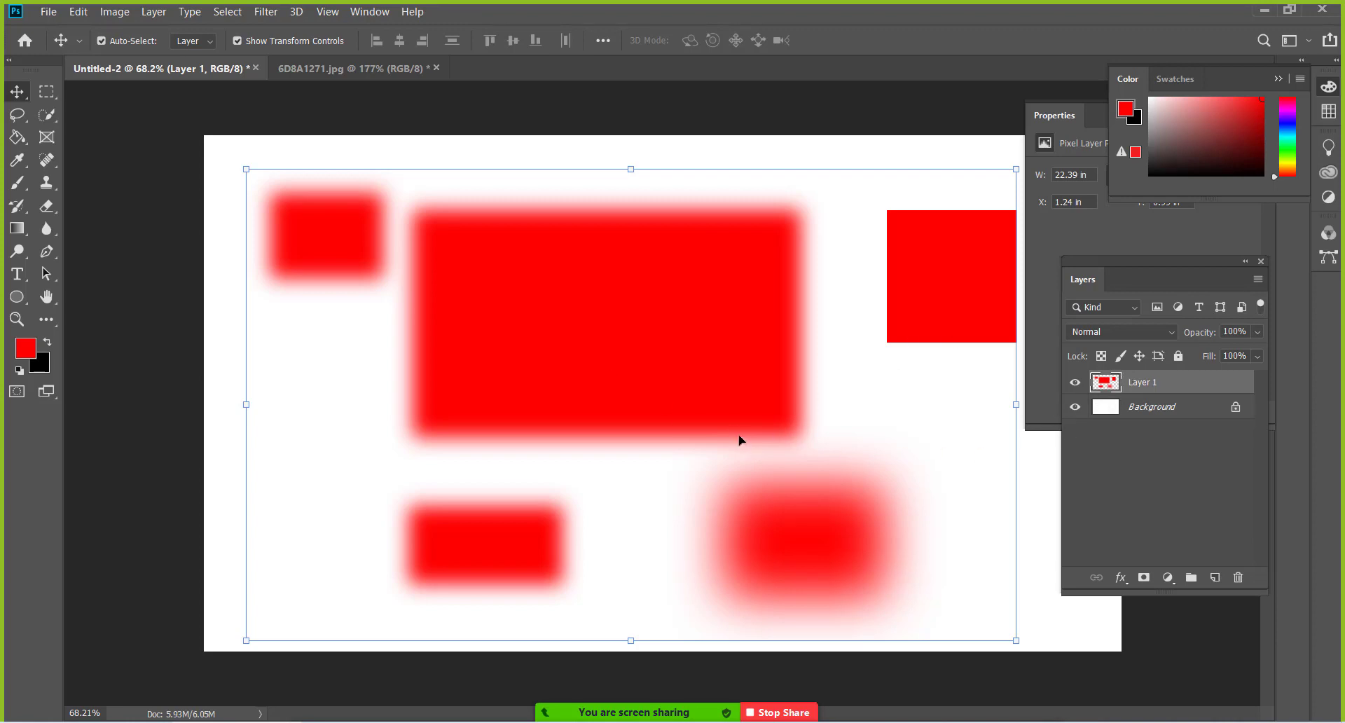
pyautogui.moveTo(716, 388); pyautogui.dragTo(724, 395)
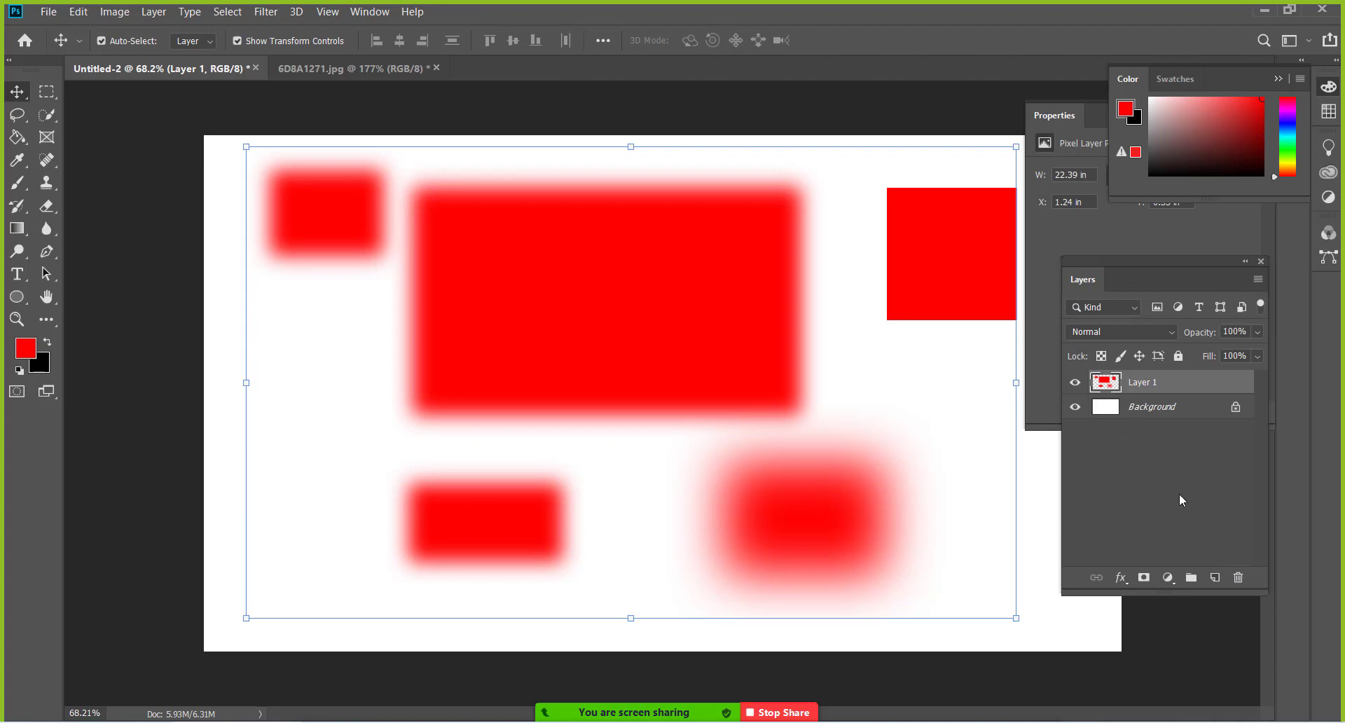
pyautogui.click(1238, 577)
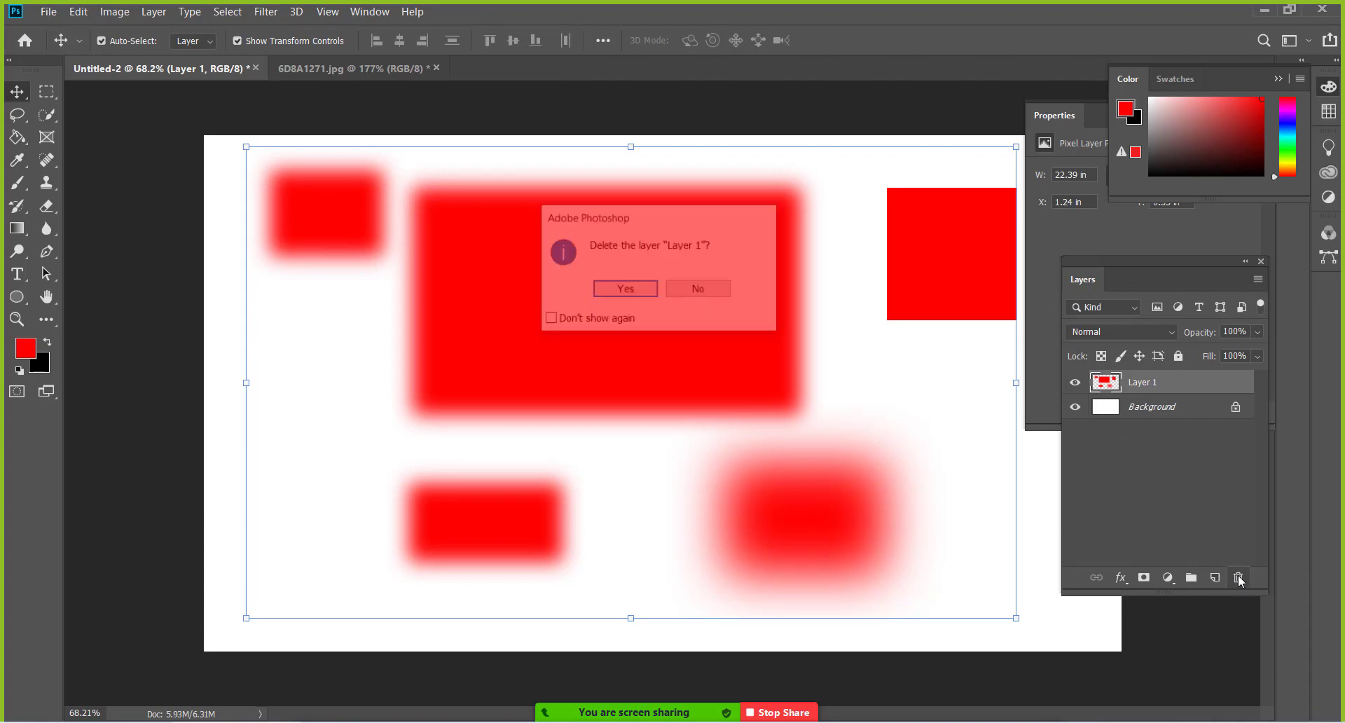
pyautogui.click(622, 289)
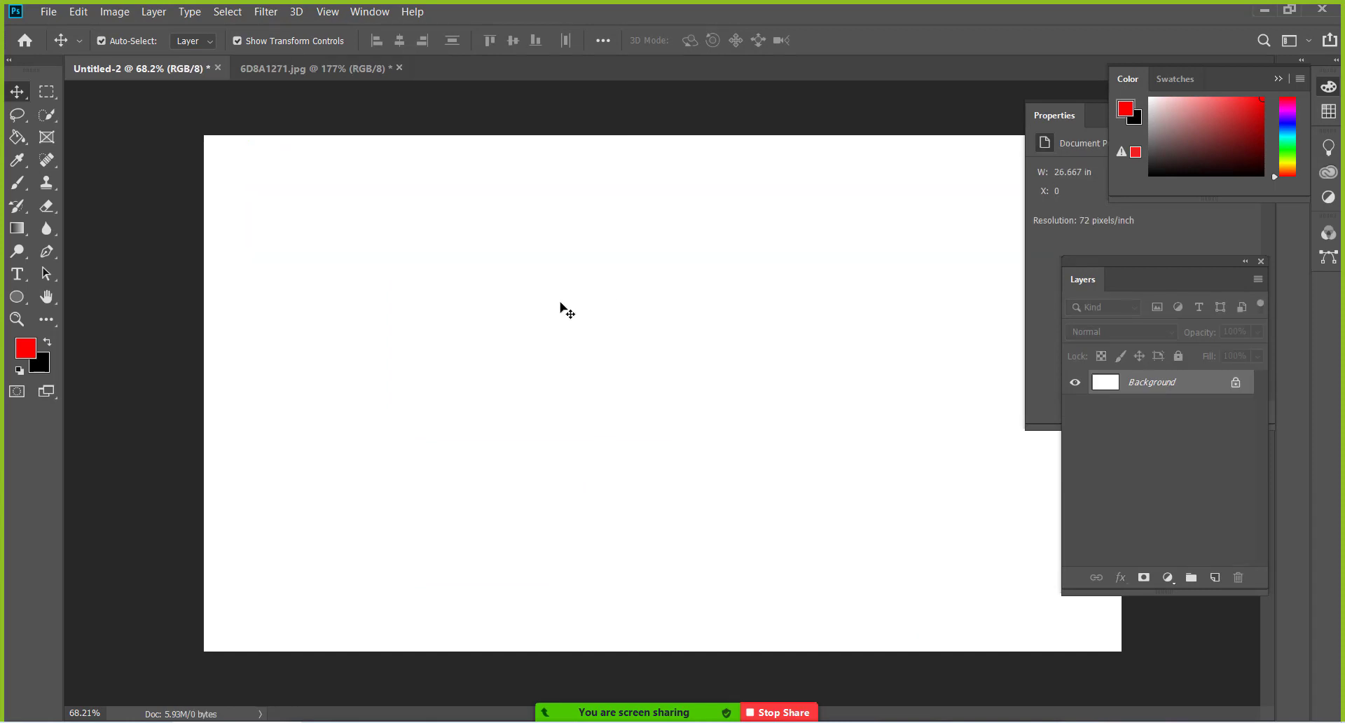